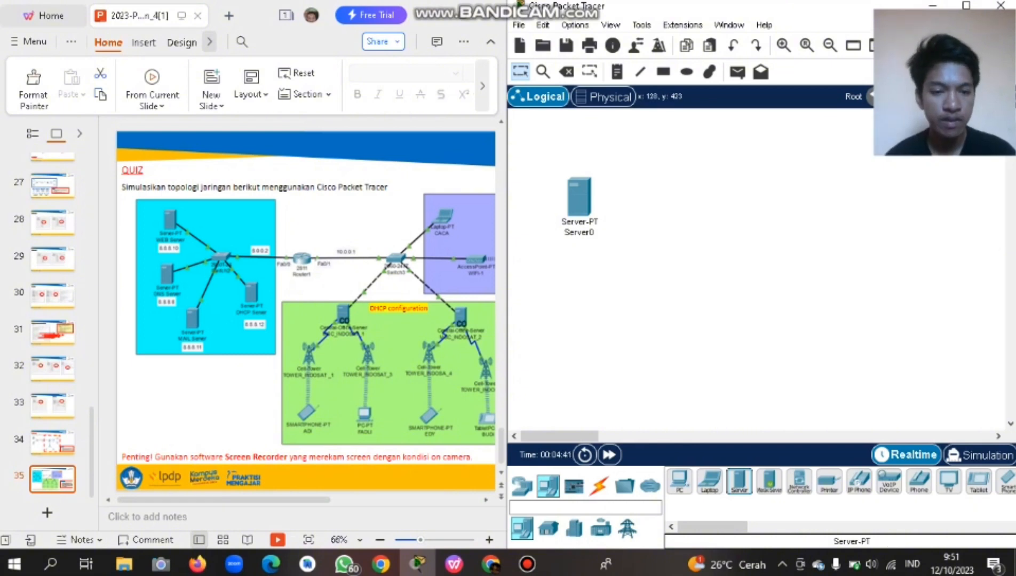
Place three more servers and arrange them beside Server0.
click(578, 273)
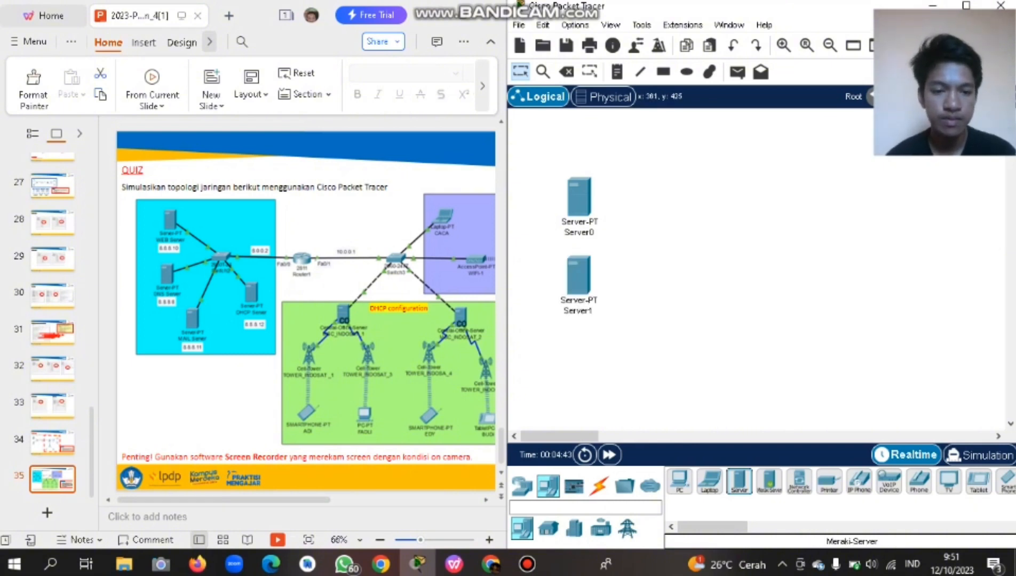
click(635, 328)
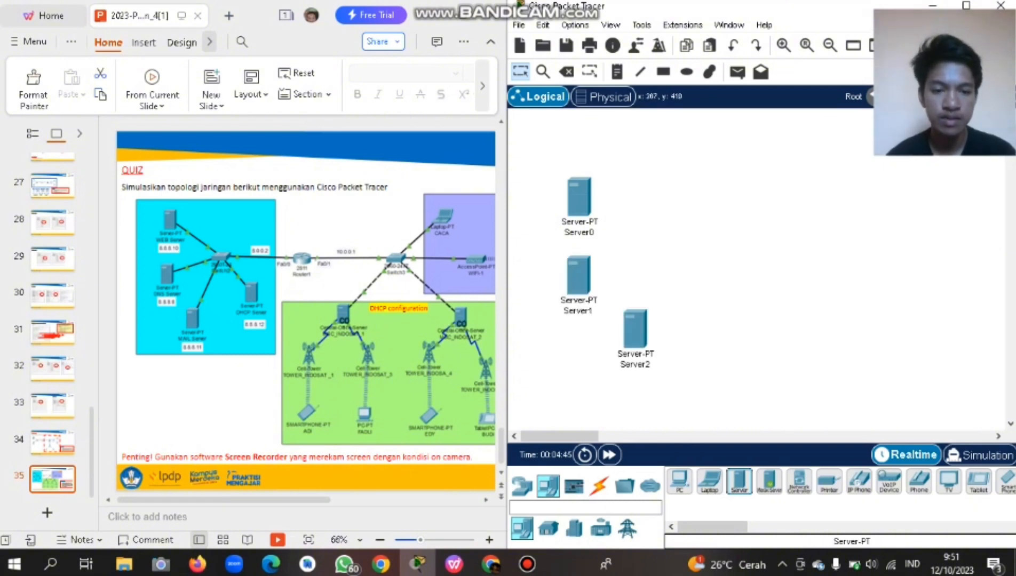
click(714, 323)
drag(578, 196, 612, 167)
drag(578, 273, 555, 246)
Rename Server0 to 'web server' and Server1 to 'dns server'.
click(612, 204)
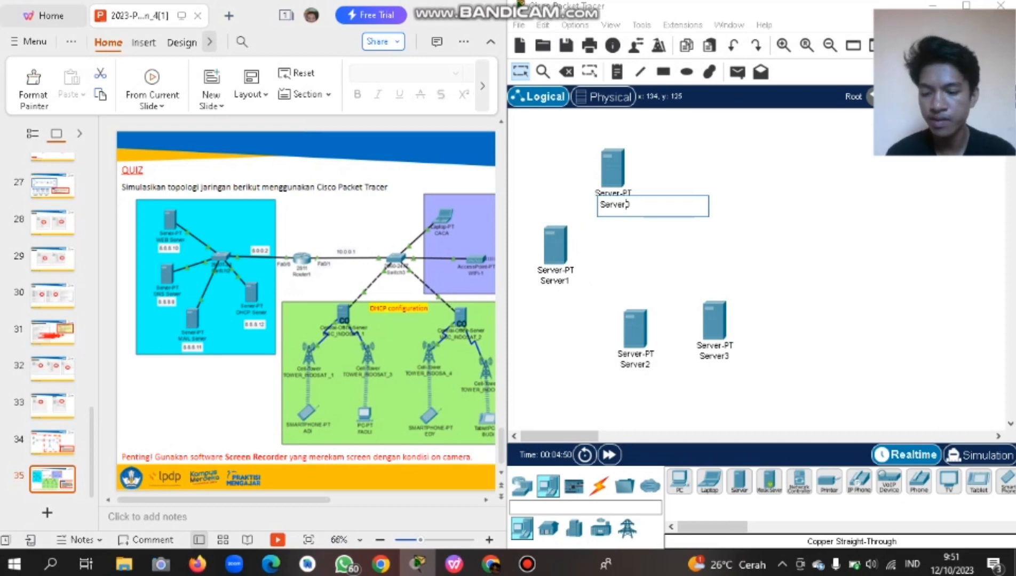
key(ctrl+a)
key(BackSpace)
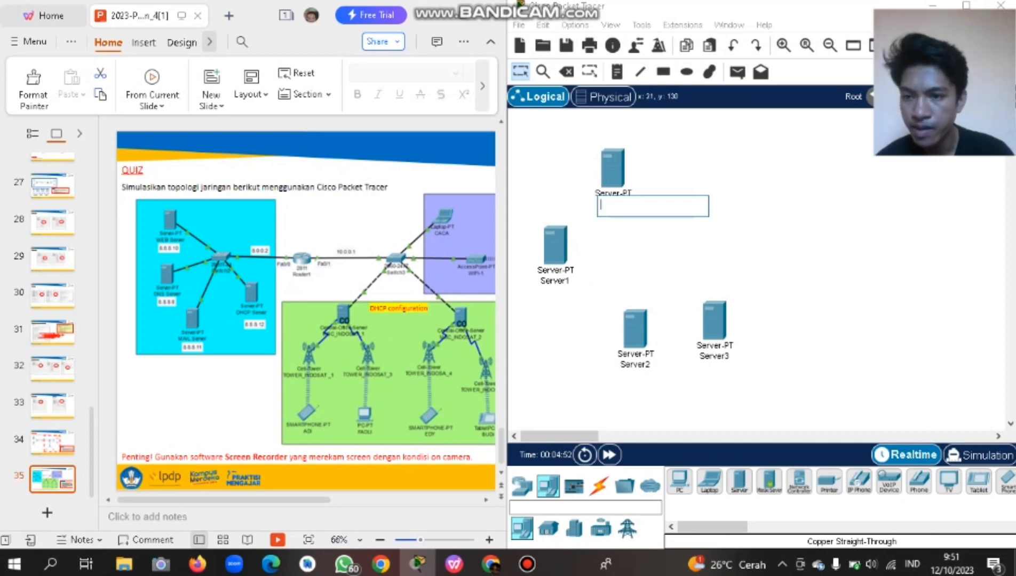
text(web s)
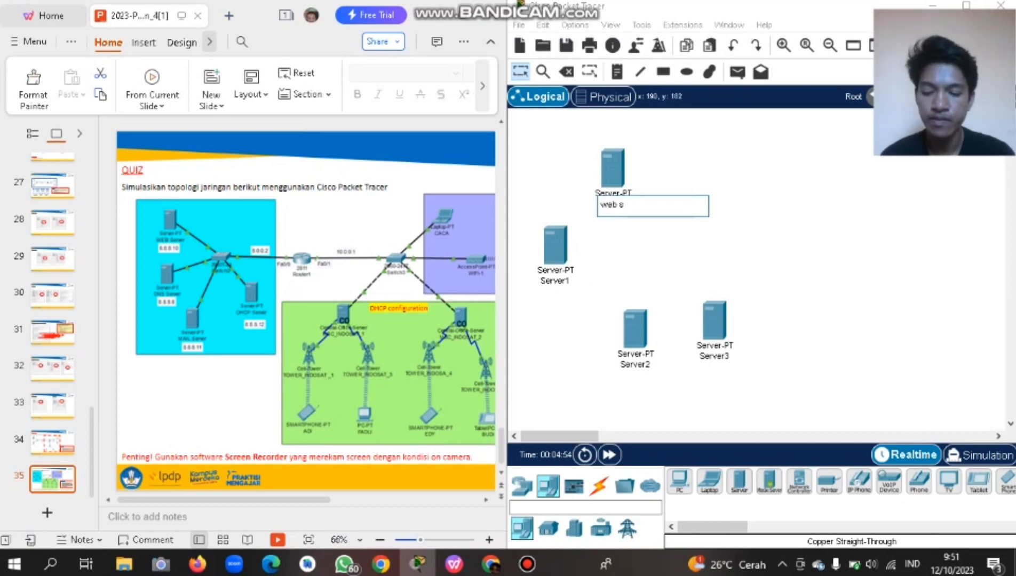
text(erver)
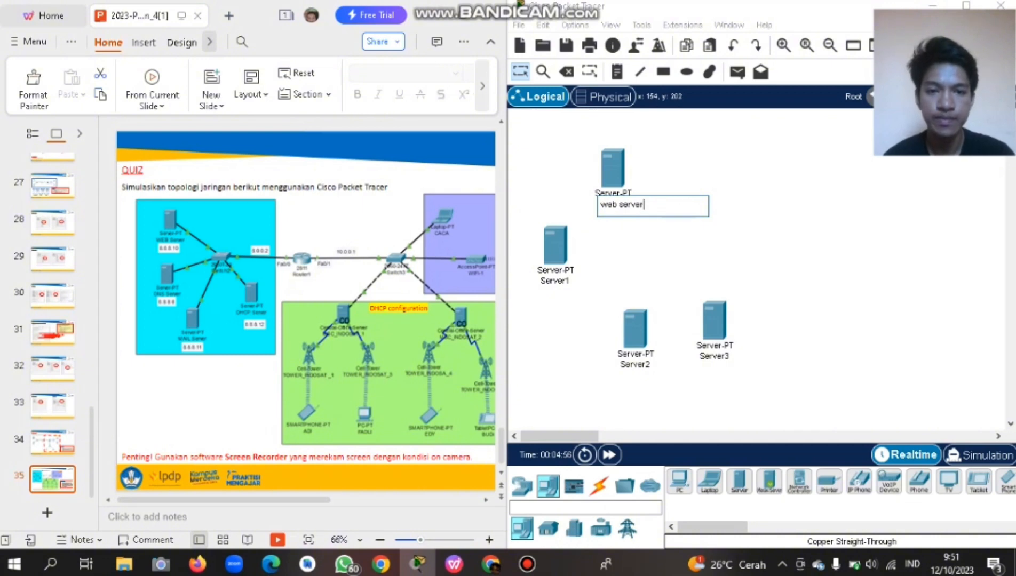
click(651, 246)
click(555, 280)
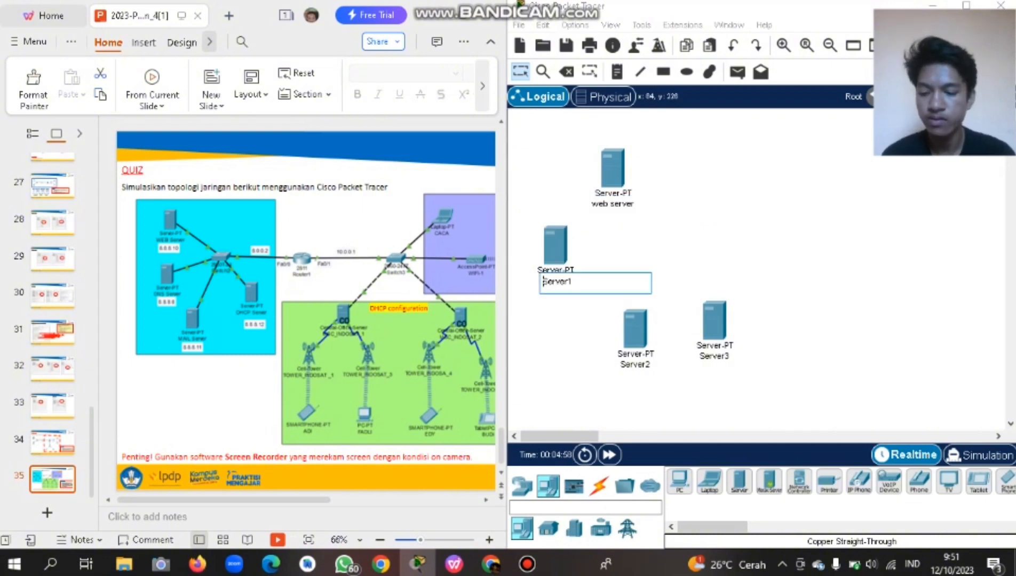
key(BackSpace)
key(BackSpace)
key(BackSpace)
key(BackSpace)
key(BackSpace)
key(BackSpace)
key(BackSpace)
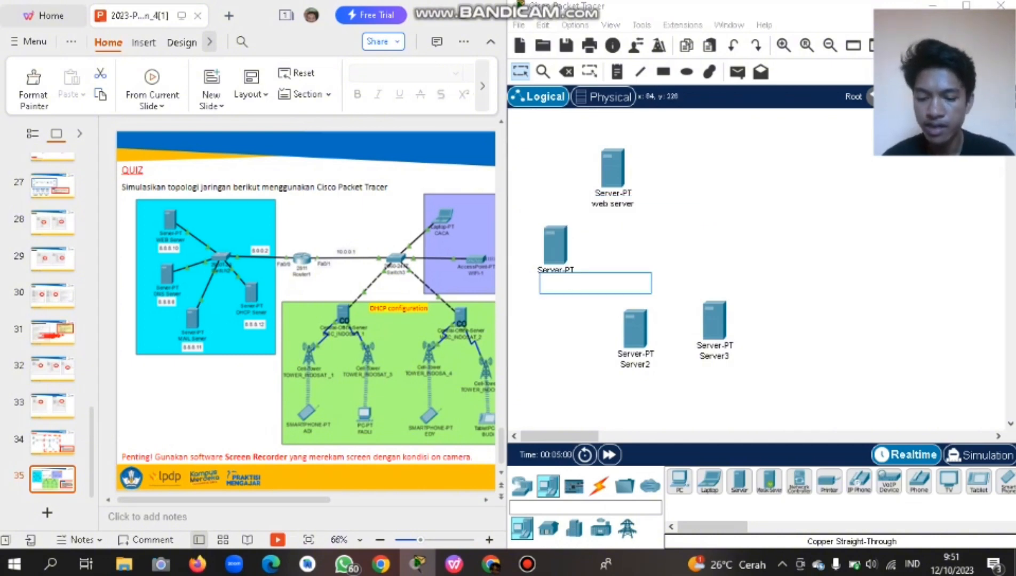
text(dens)
key(BackSpace)
key(BackSpace)
key(BackSpace)
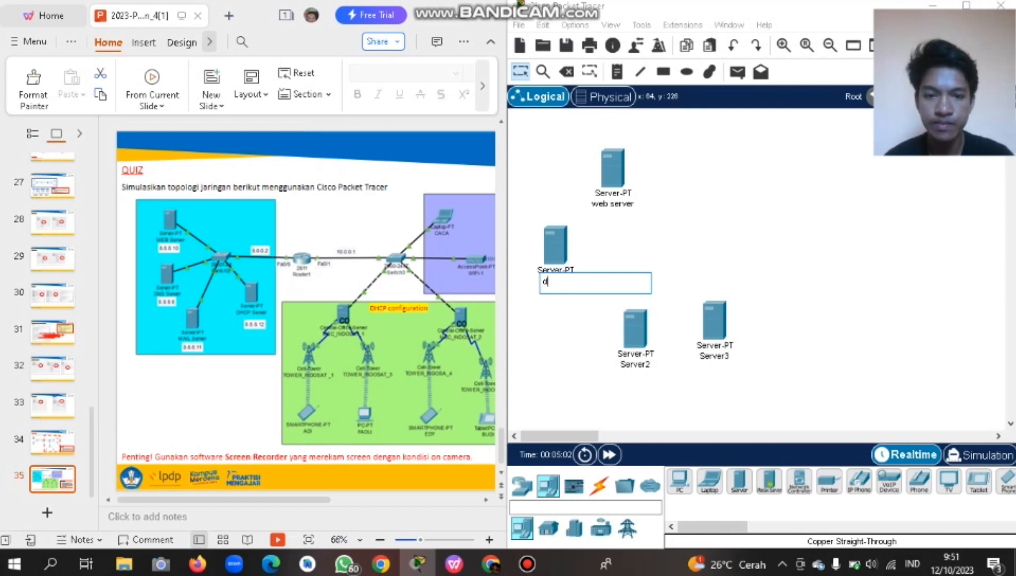
text(ns server)
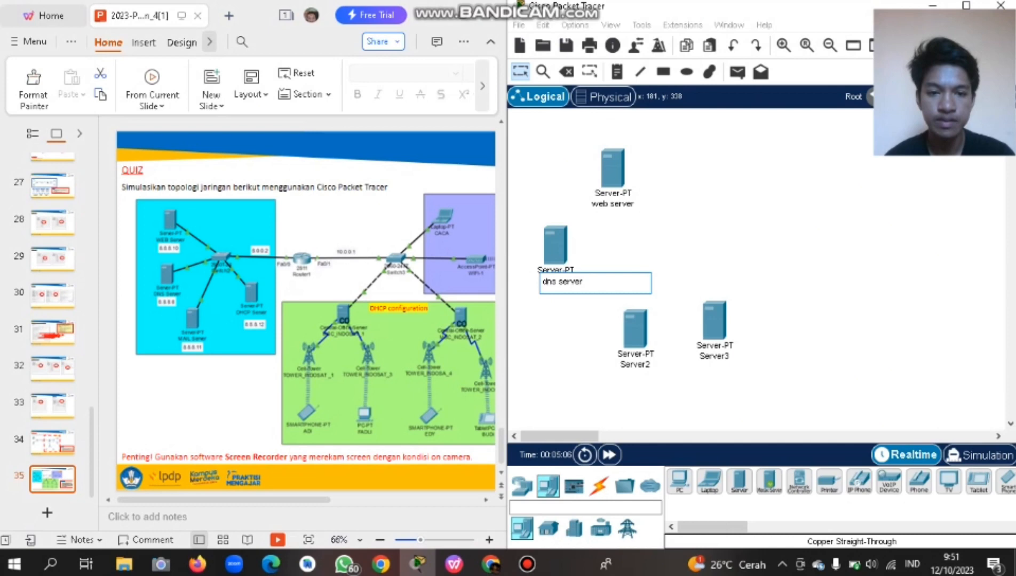
click(641, 363)
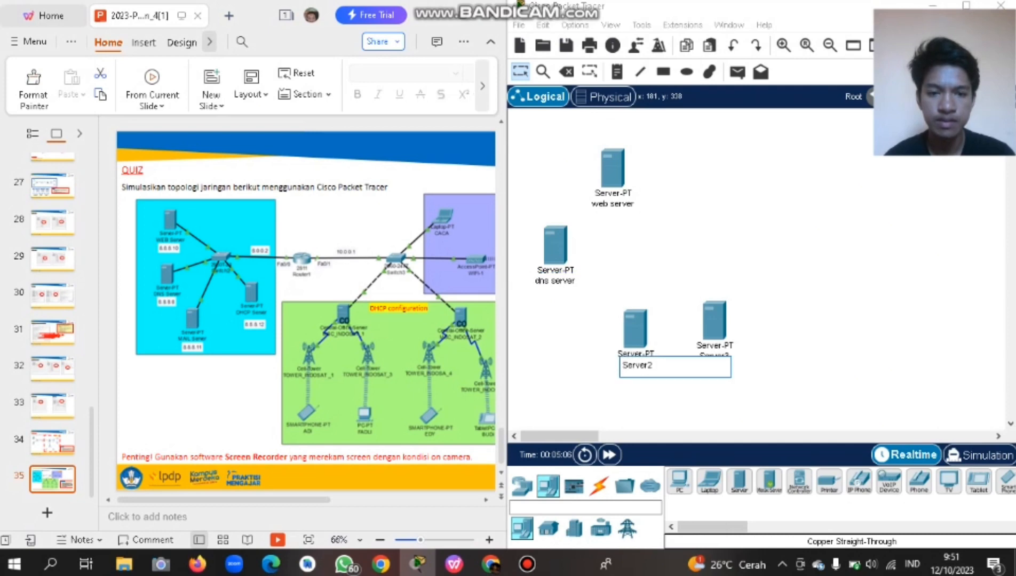
Rename Server2 to 'MAIL server'.
double_click(624, 365)
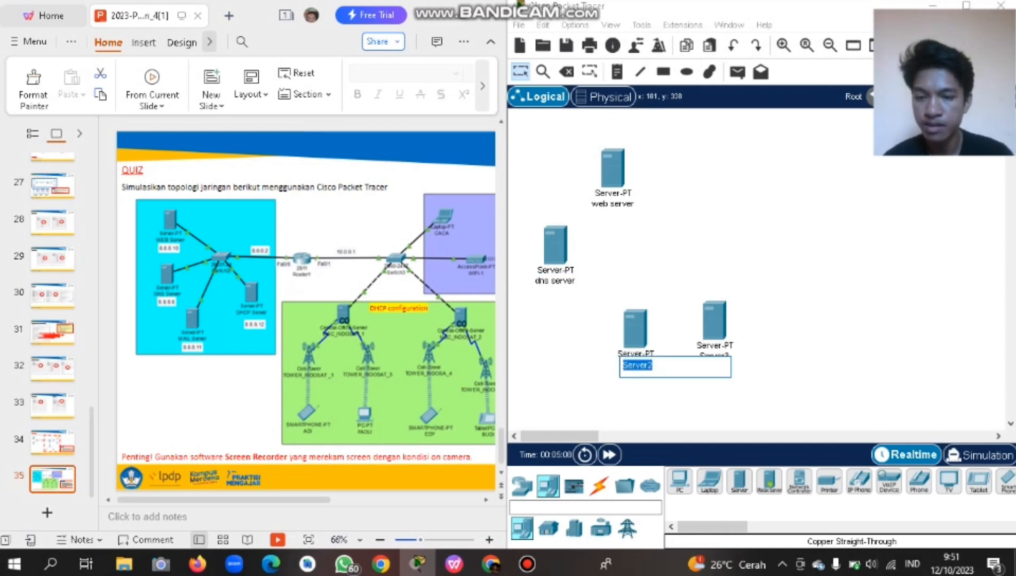
text(mail ser)
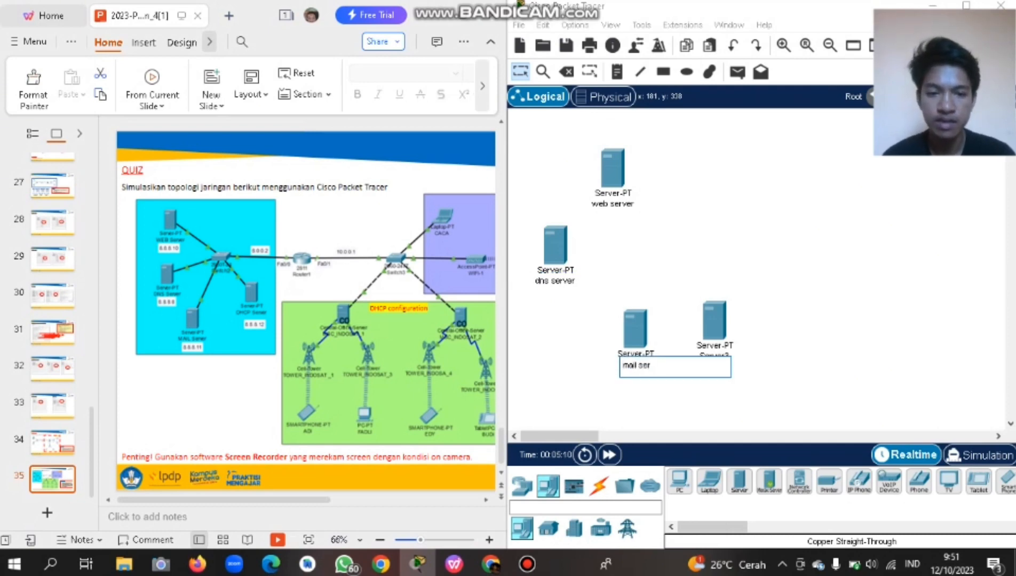
key(BackSpace)
key(BackSpace)
key(BackSpace)
key(BackSpace)
key(BackSpace)
key(BackSpace)
key(Caps_Lock)
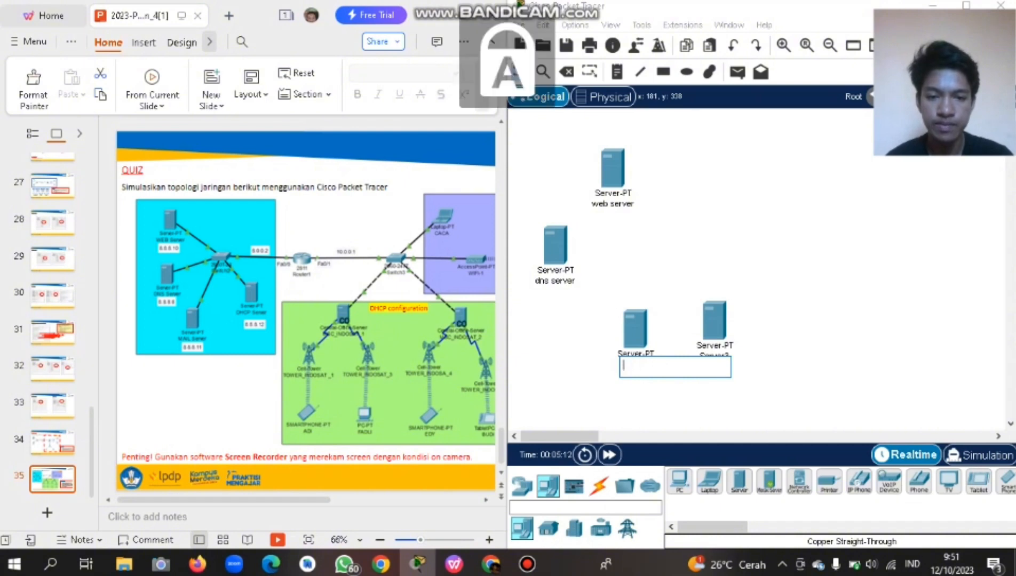
text(MAIL)
key(Caps_Lock)
text(s)
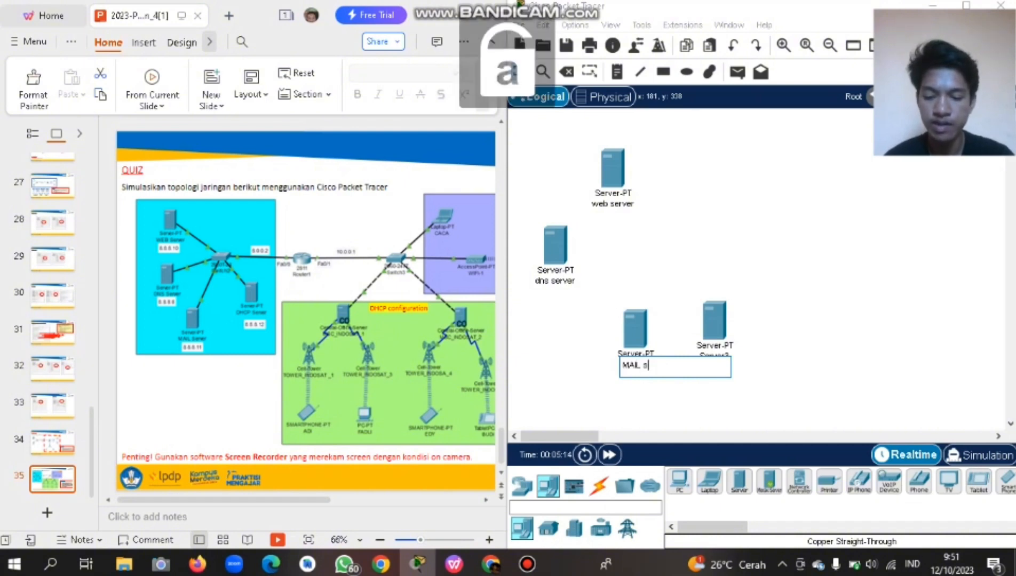
text(erver)
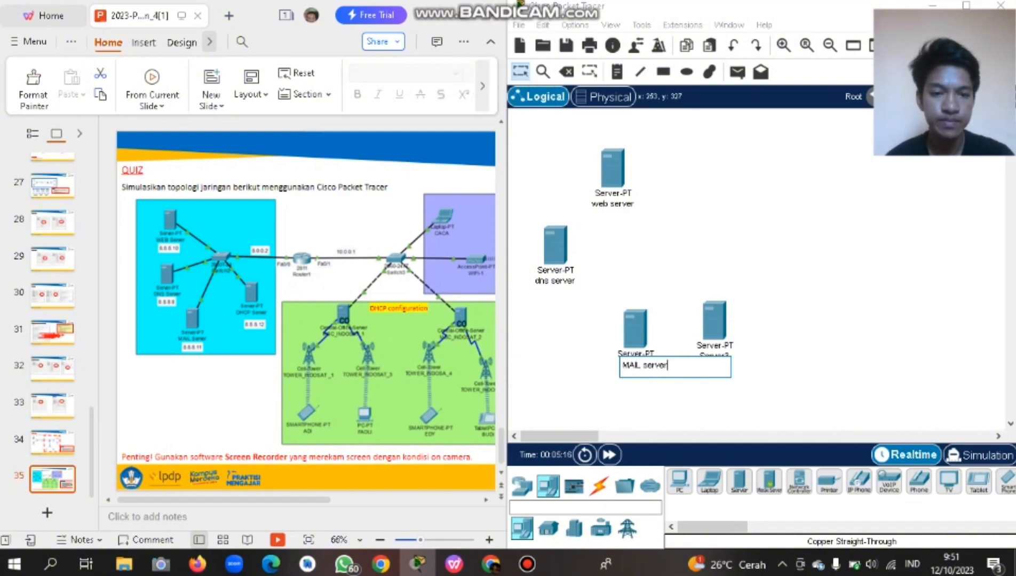
click(716, 323)
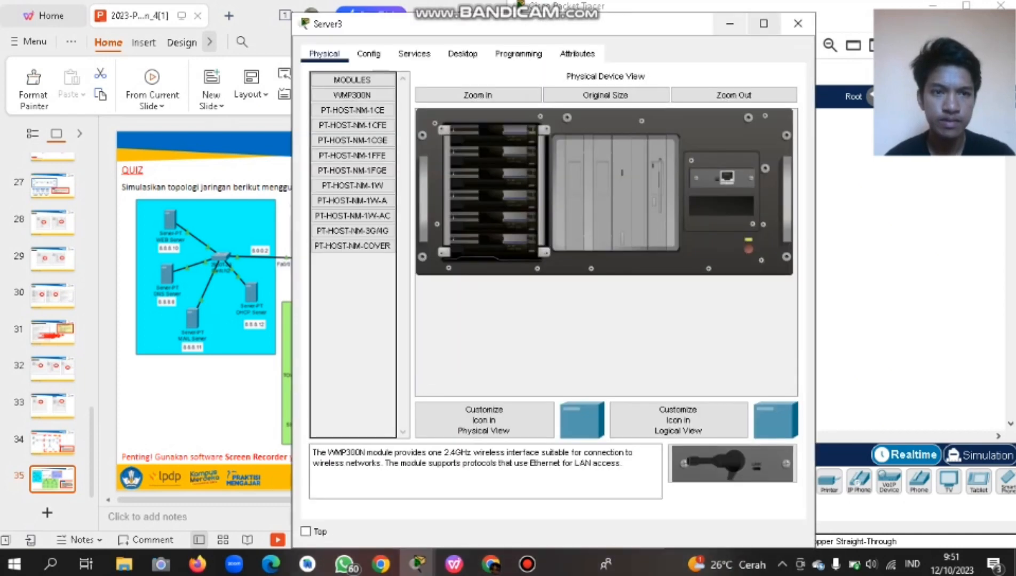
Close Server3's device window and rename it 'DHCP server'.
click(798, 23)
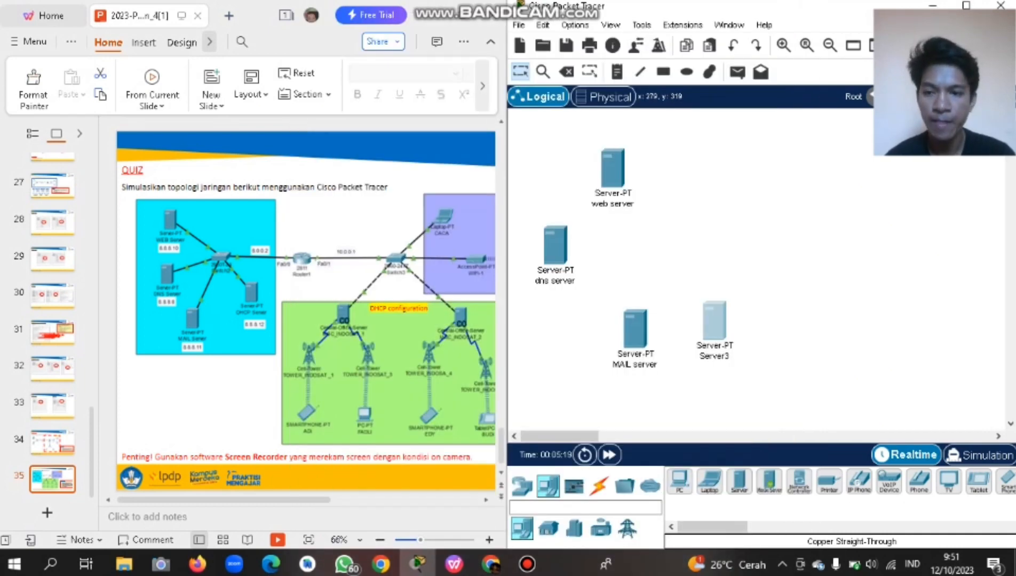
click(703, 356)
key(ctrl+a)
key(BackSpace)
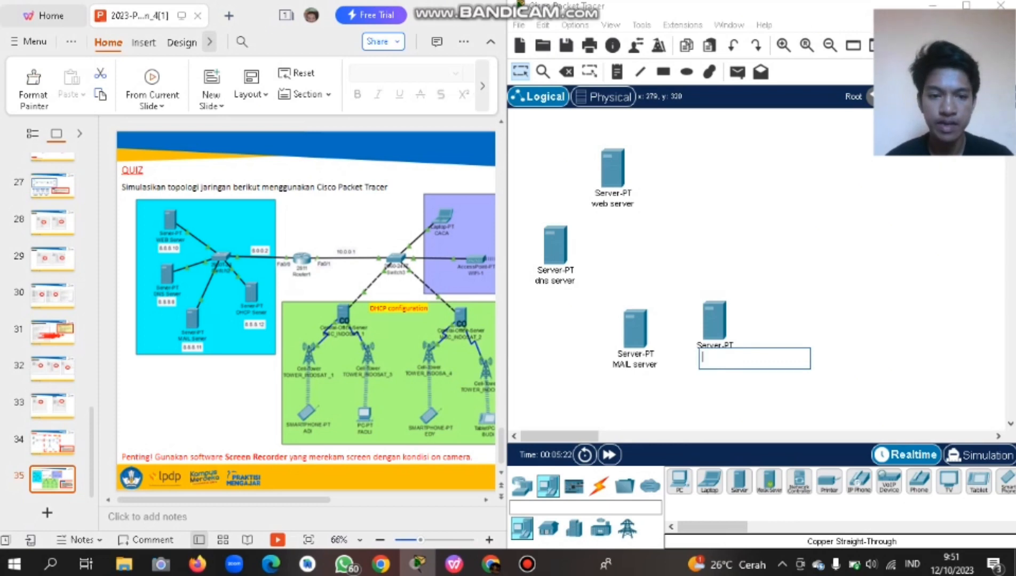
text(DHCP)
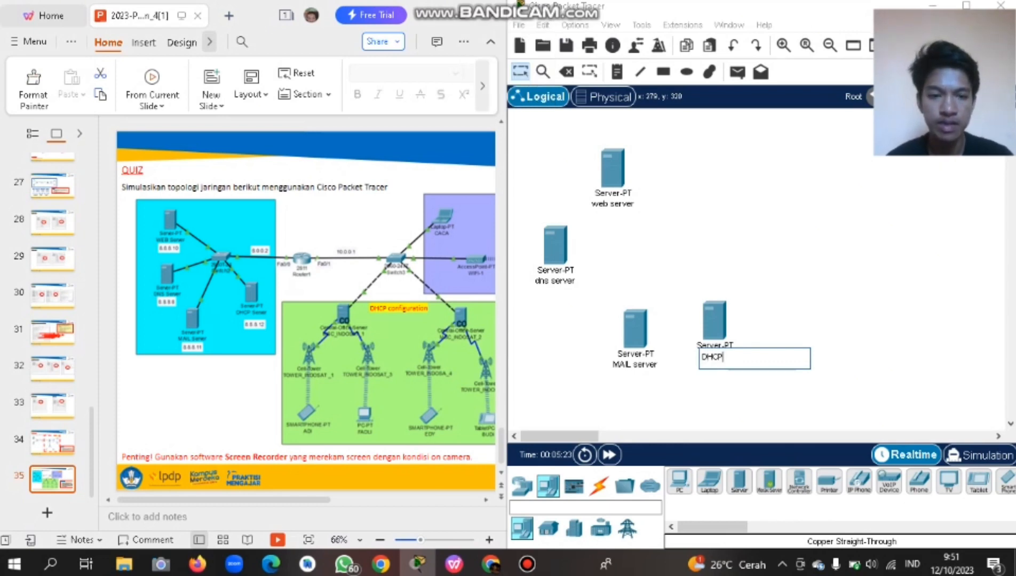
text( server)
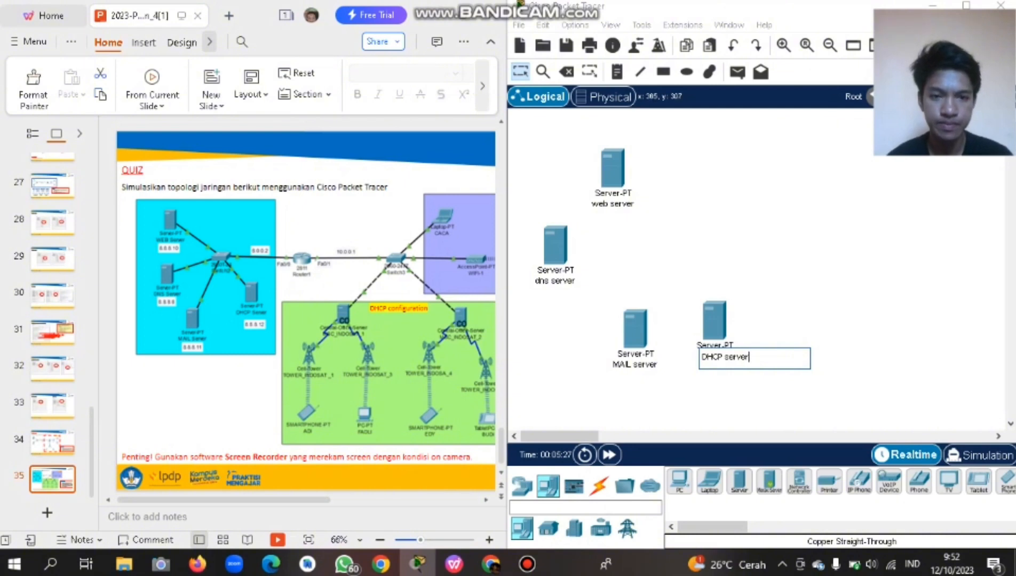
key(Return)
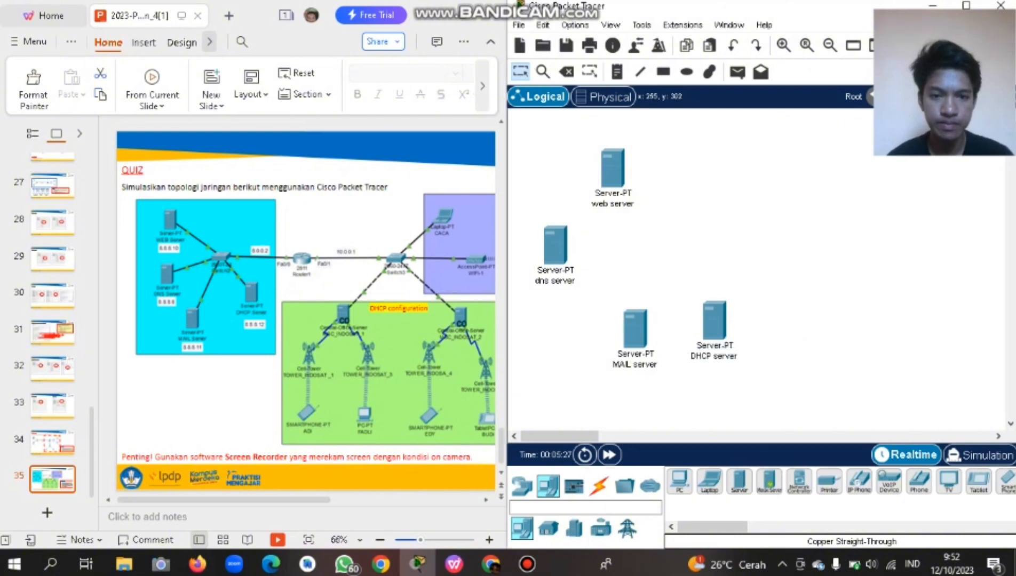
Rearrange the servers and capitalize the dns server's name to 'DNS server'.
drag(635, 328, 574, 321)
drag(547, 242, 539, 233)
drag(709, 309, 650, 318)
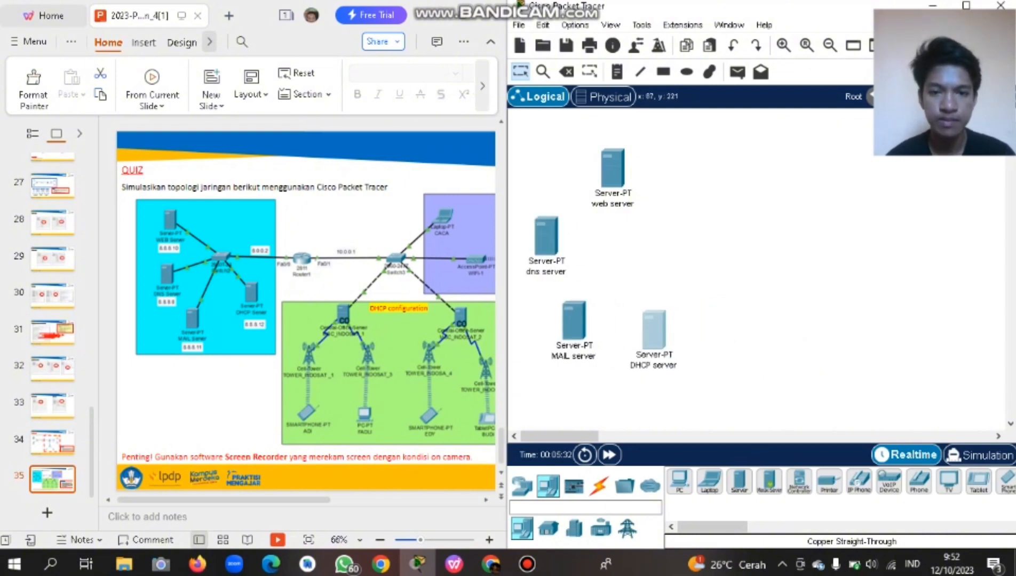
click(534, 272)
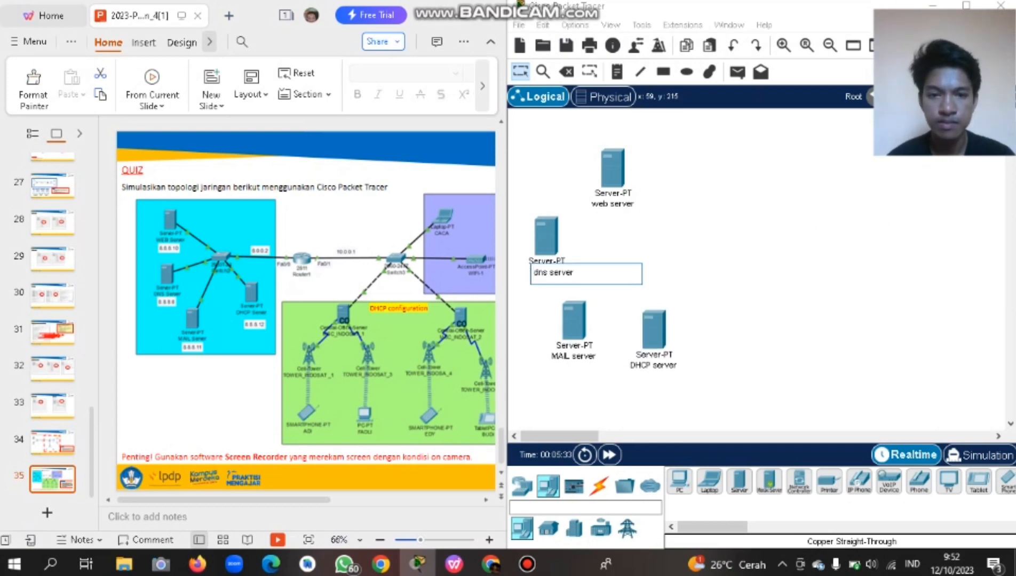
key(BackSpace)
key(BackSpace)
key(BackSpace)
key(BackSpace)
key(BackSpace)
key(BackSpace)
key(BackSpace)
key(BackSpace)
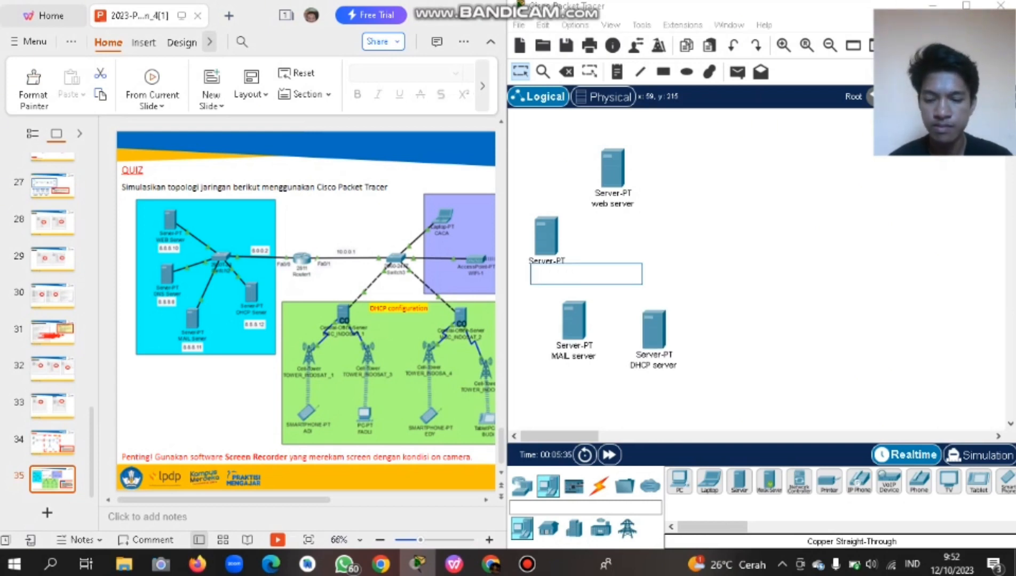
key(Caps_Lock)
text(DNS)
key(Caps_Lock)
text(se)
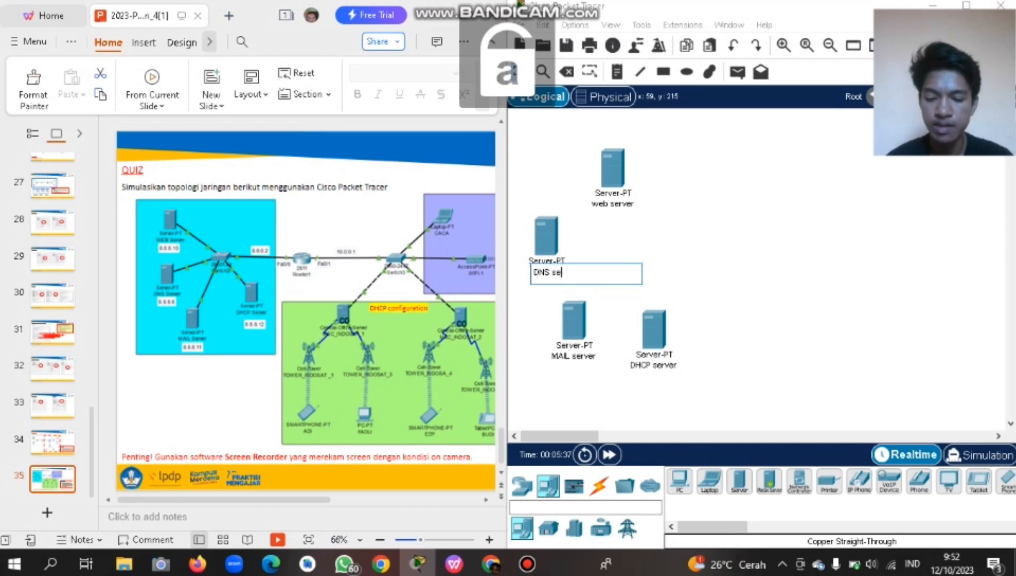
text(rver)
key(Return)
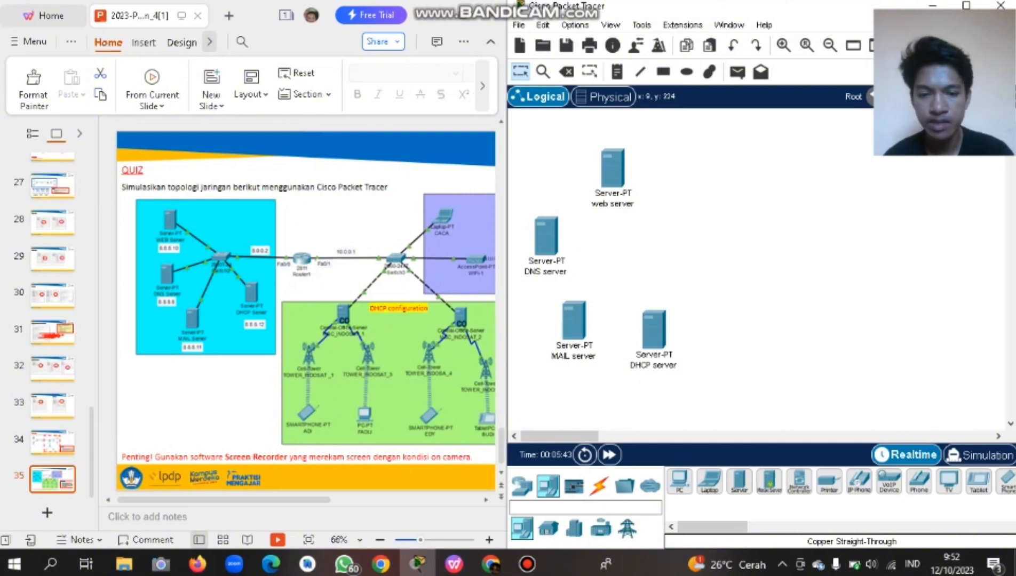
Pick the 2960 switch from the Miscellaneous devices and place it among the servers.
scroll(919, 483, right, 4)
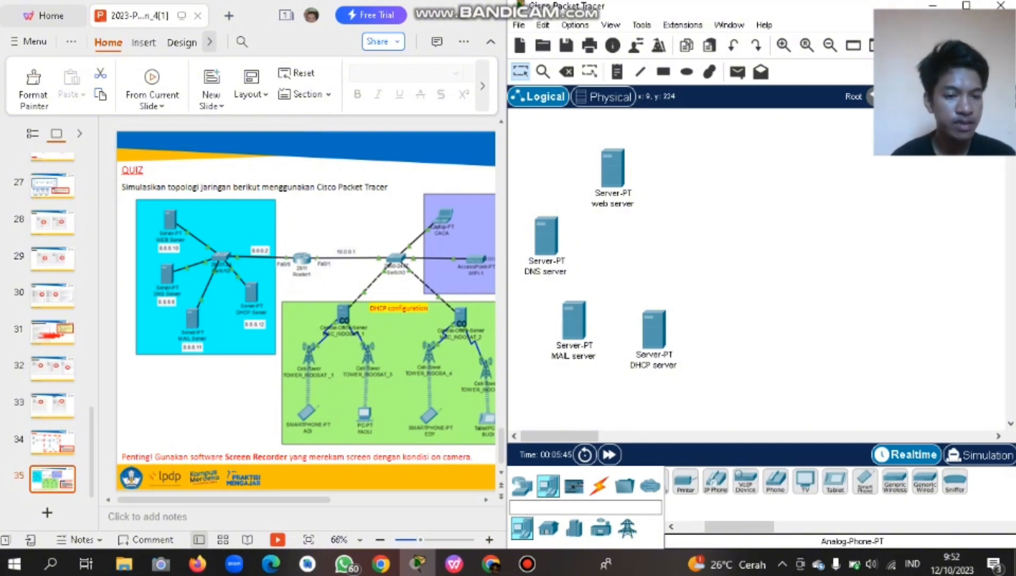
scroll(840, 483, left, 4)
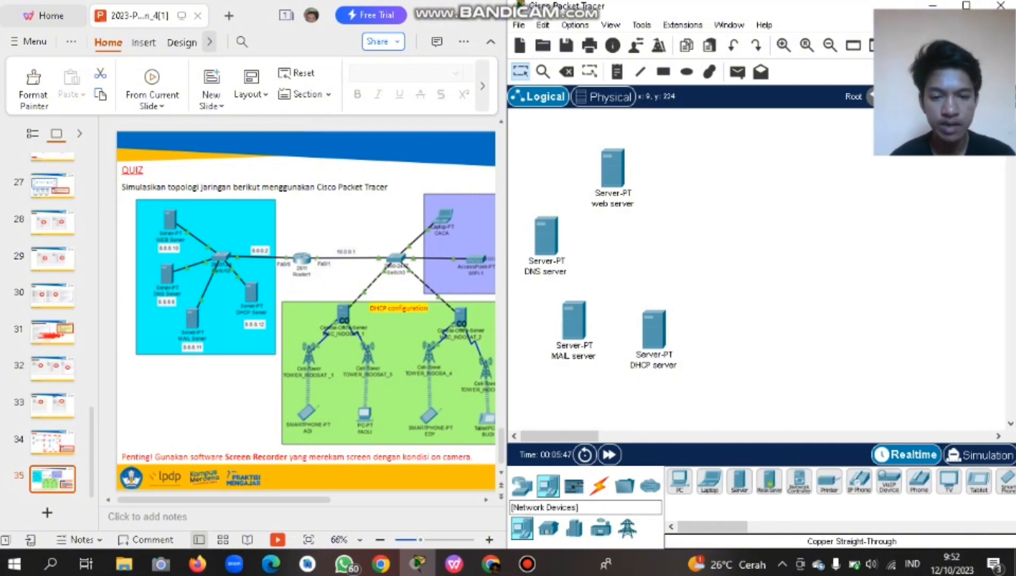
click(522, 485)
click(548, 529)
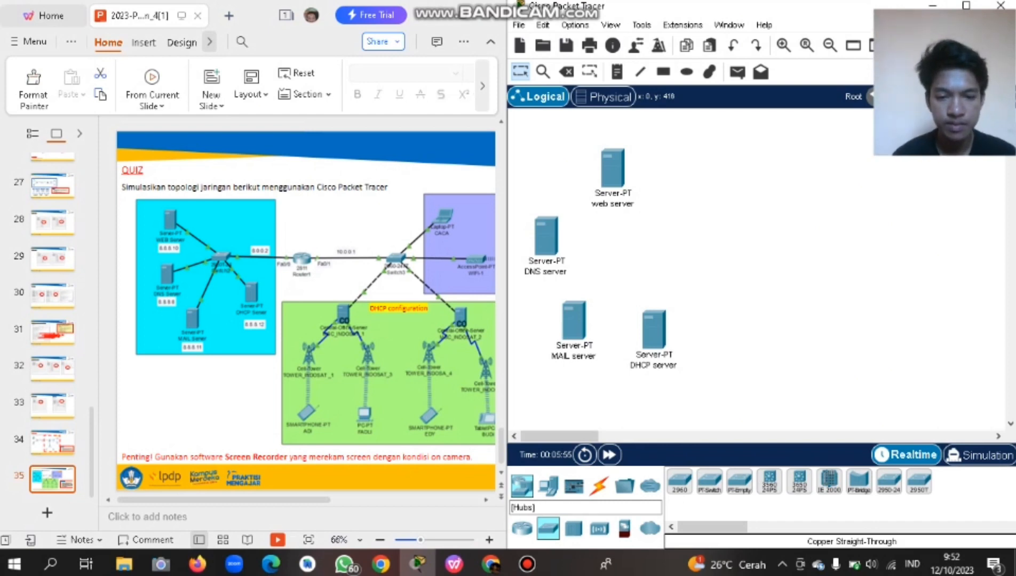
click(599, 528)
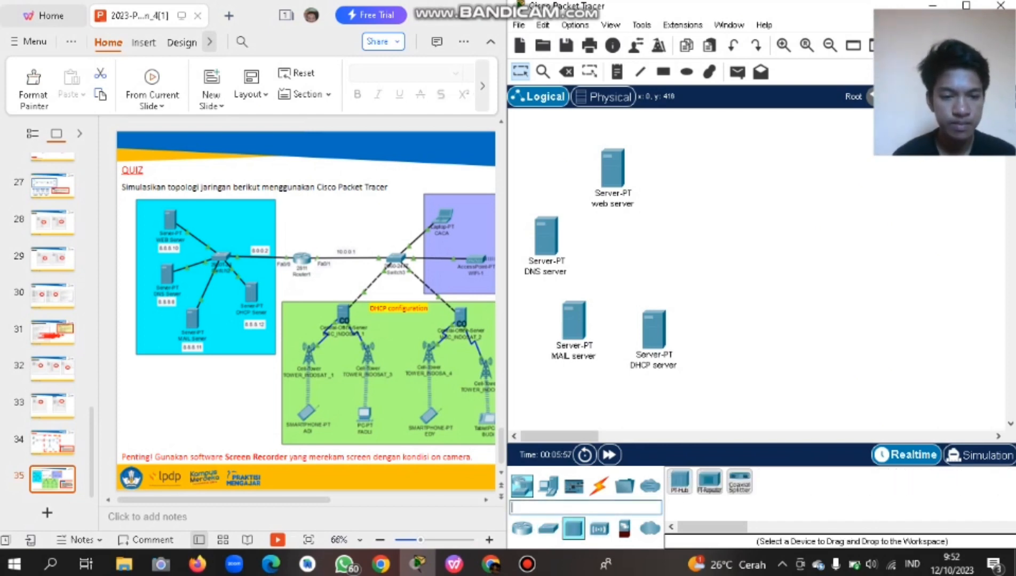
click(624, 486)
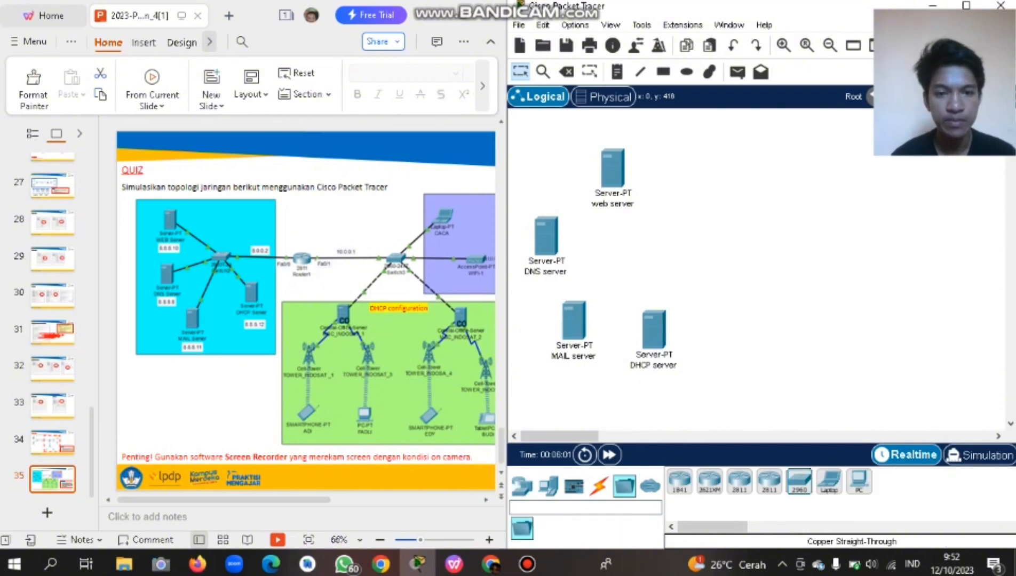
click(687, 250)
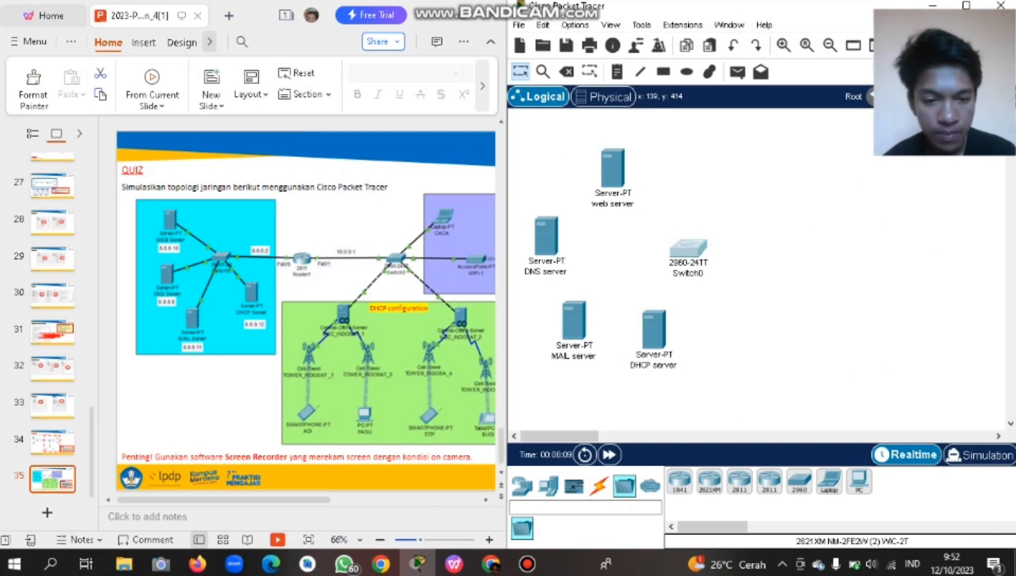
Place a 2811 router right of Switch0 and a second 2960 switch beside it.
click(785, 259)
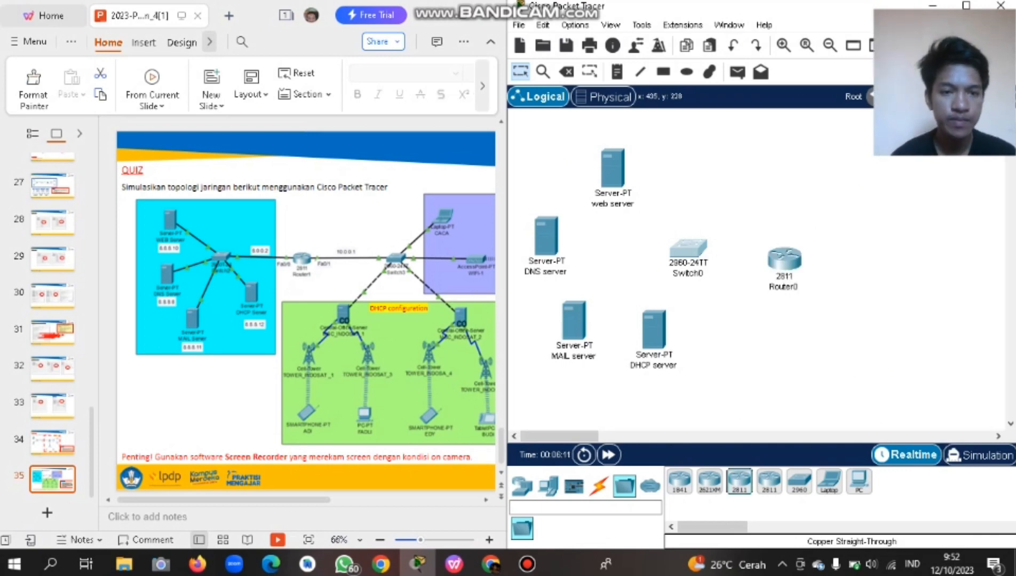
scroll(747, 267, right, 4)
scroll(747, 267, right, 3)
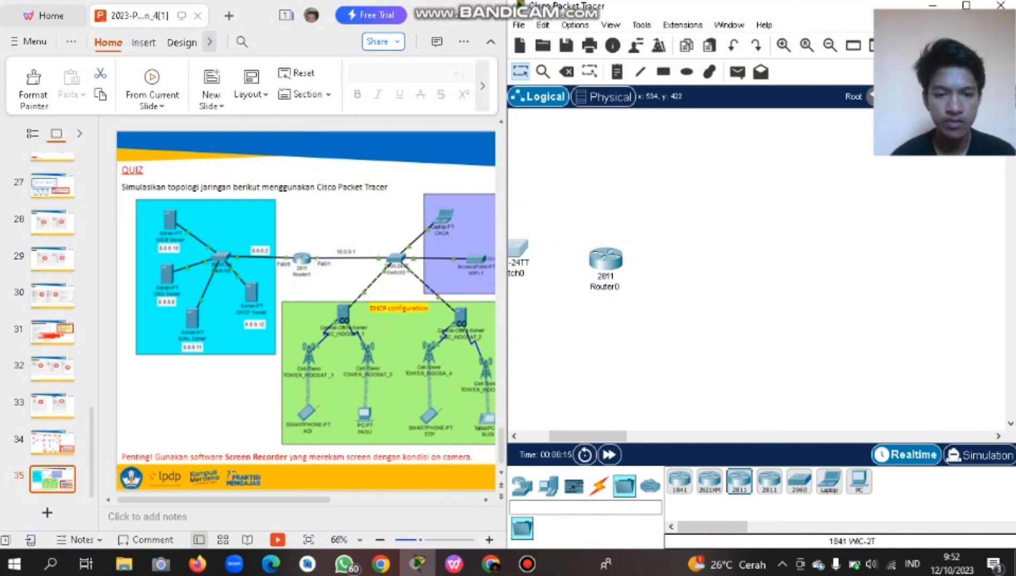
click(799, 482)
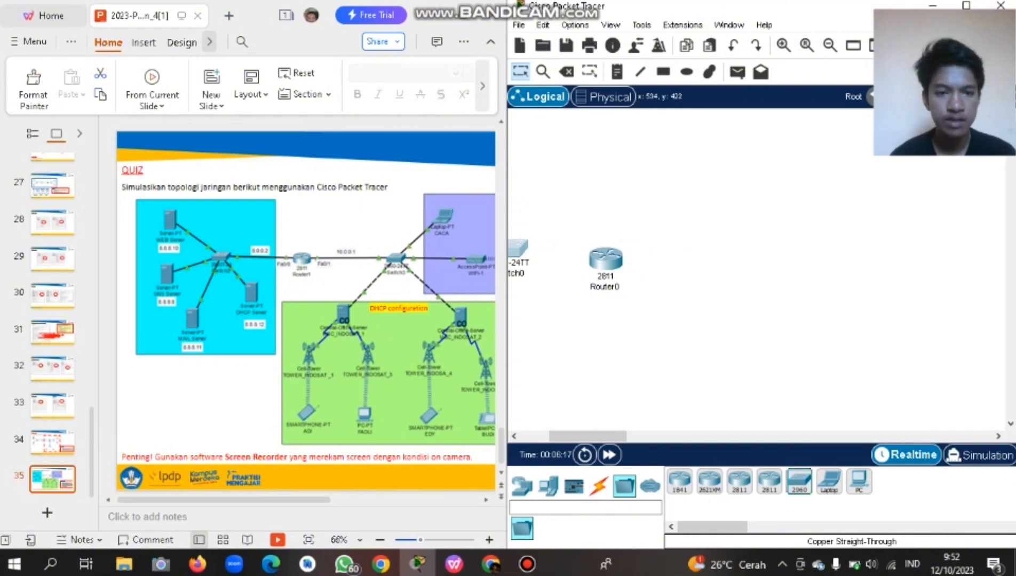
click(736, 272)
drag(737, 269, 719, 257)
Place two laptops, Laptop0 and Laptop1, to the right of Switch1.
scroll(374, 315, right, 1)
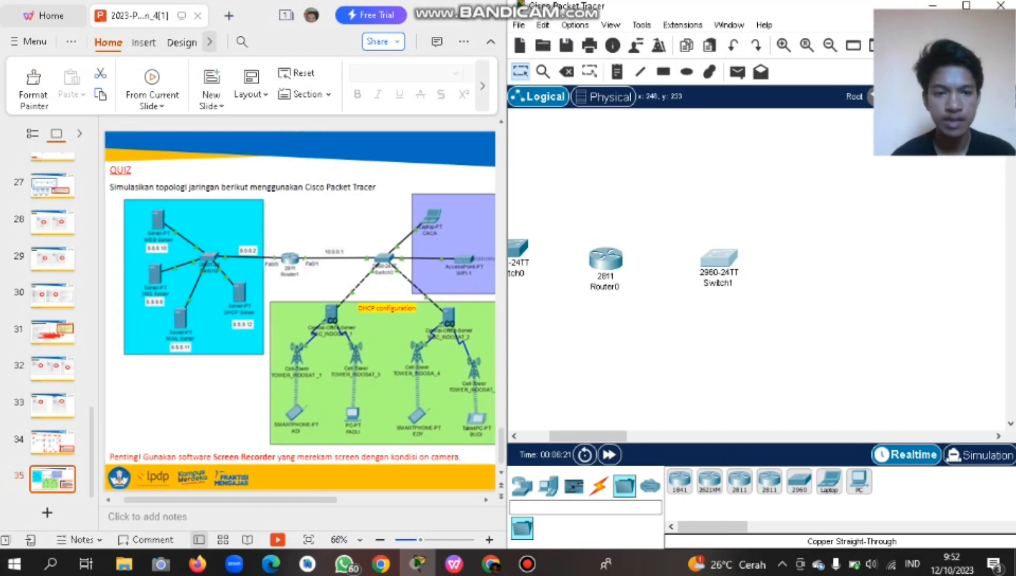
click(829, 482)
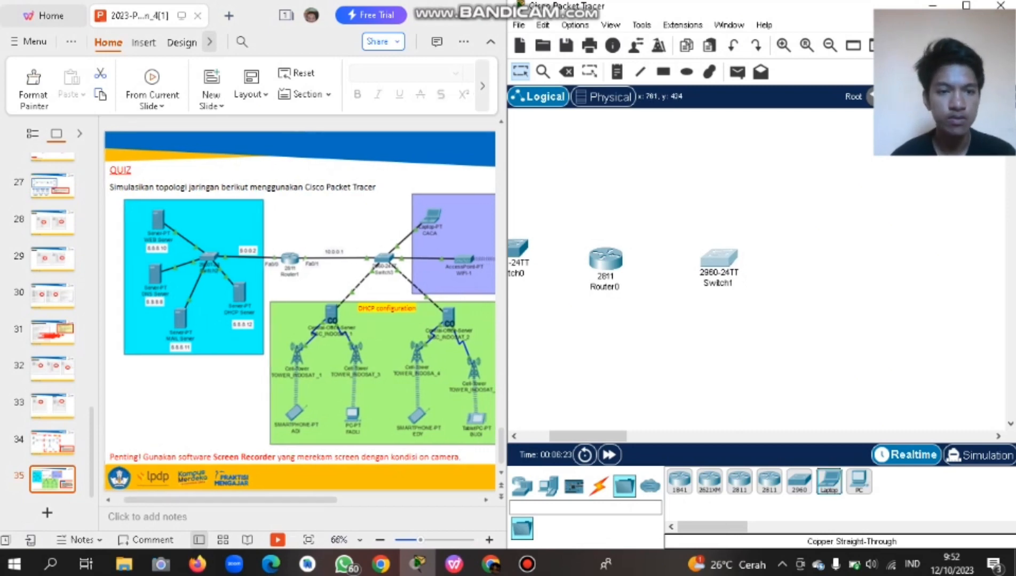
click(812, 188)
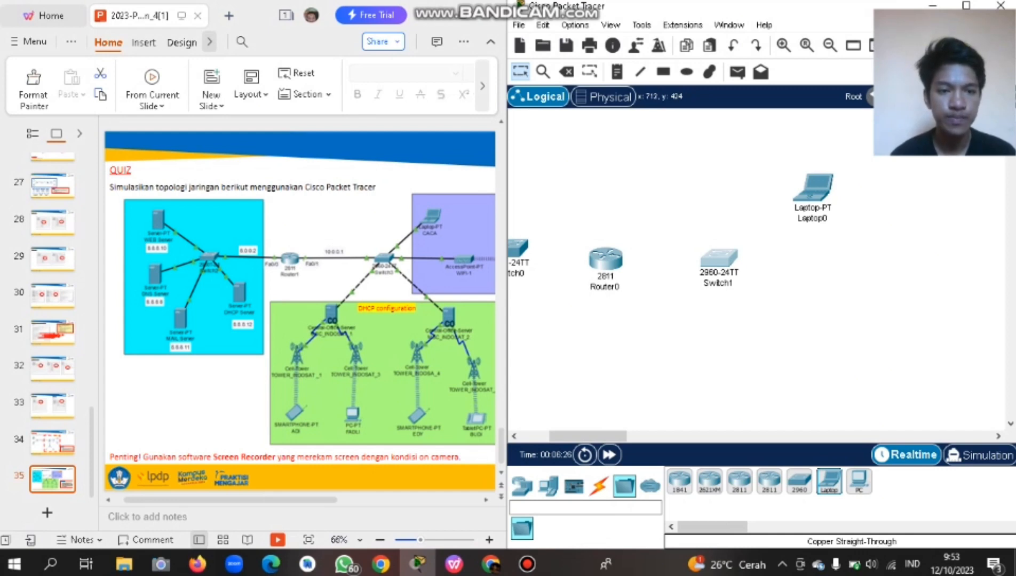
click(919, 276)
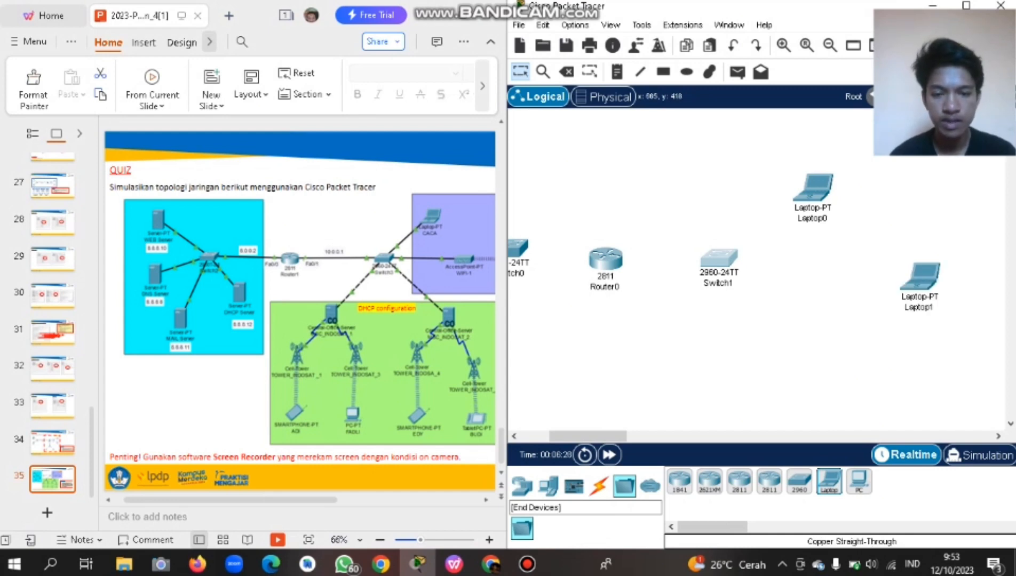
click(548, 485)
scroll(827, 483, down, 5)
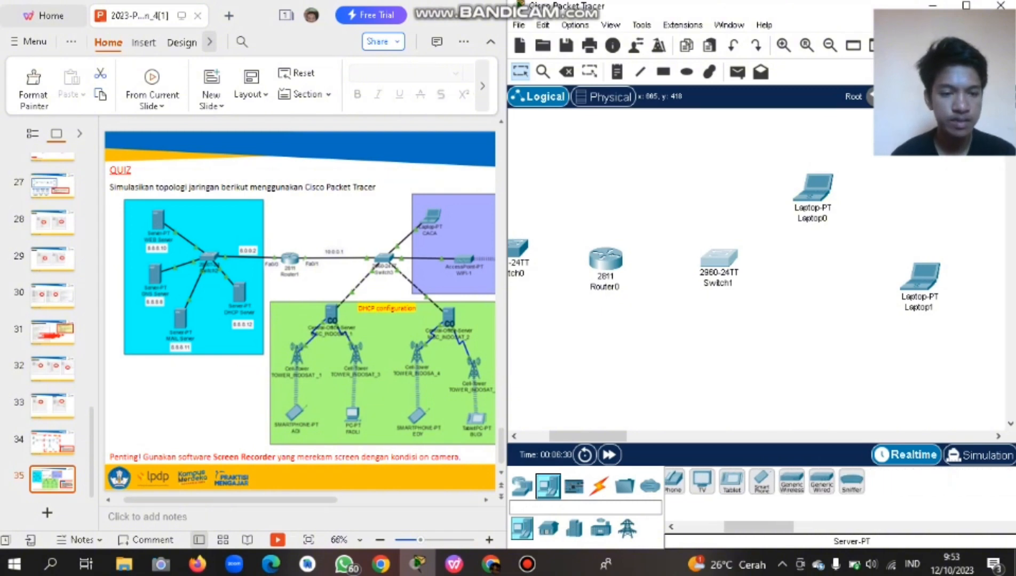
Browse to Wireless Devices and select the plain AccessPoint-PT model.
click(521, 486)
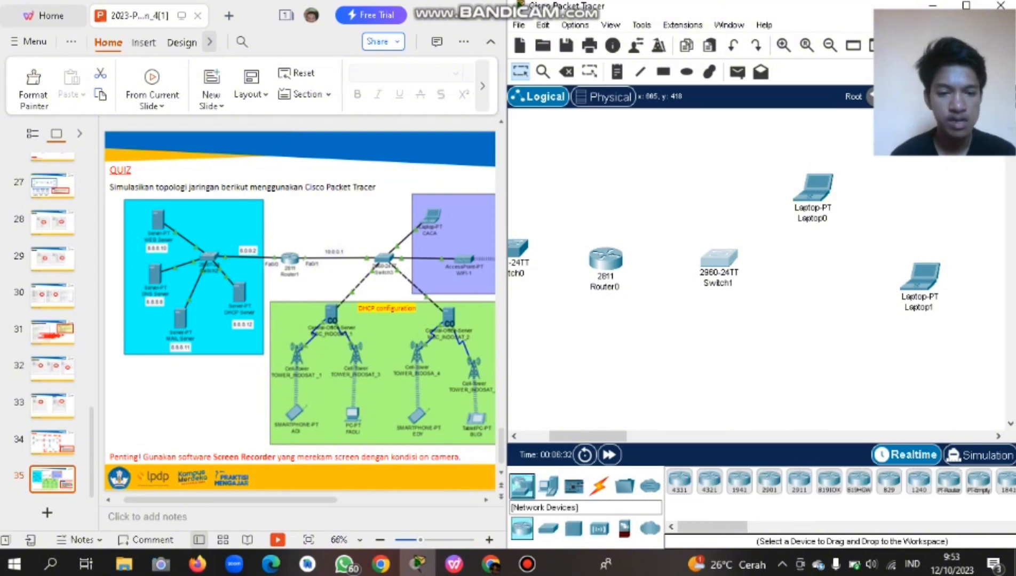
click(548, 528)
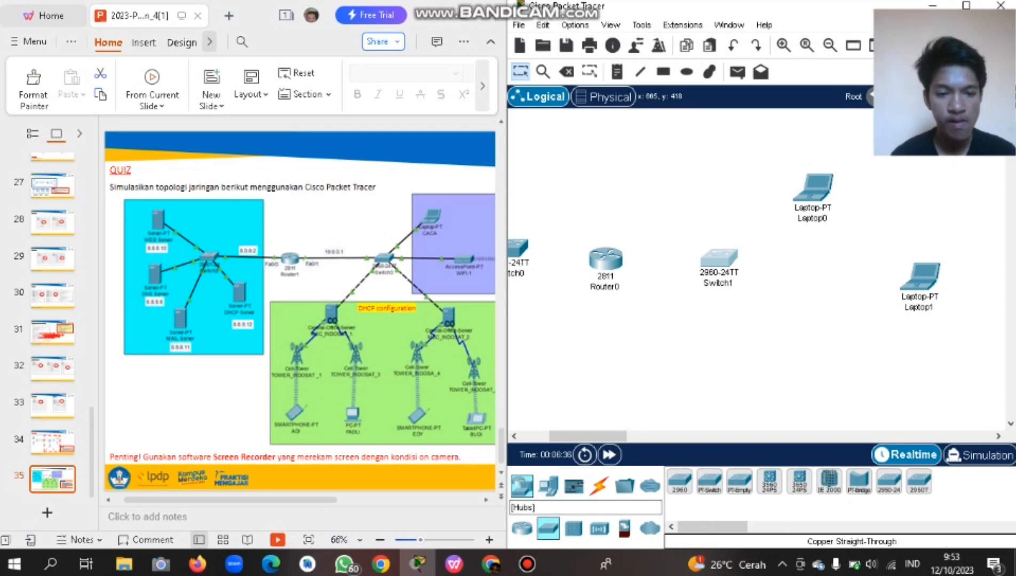
click(573, 528)
click(599, 528)
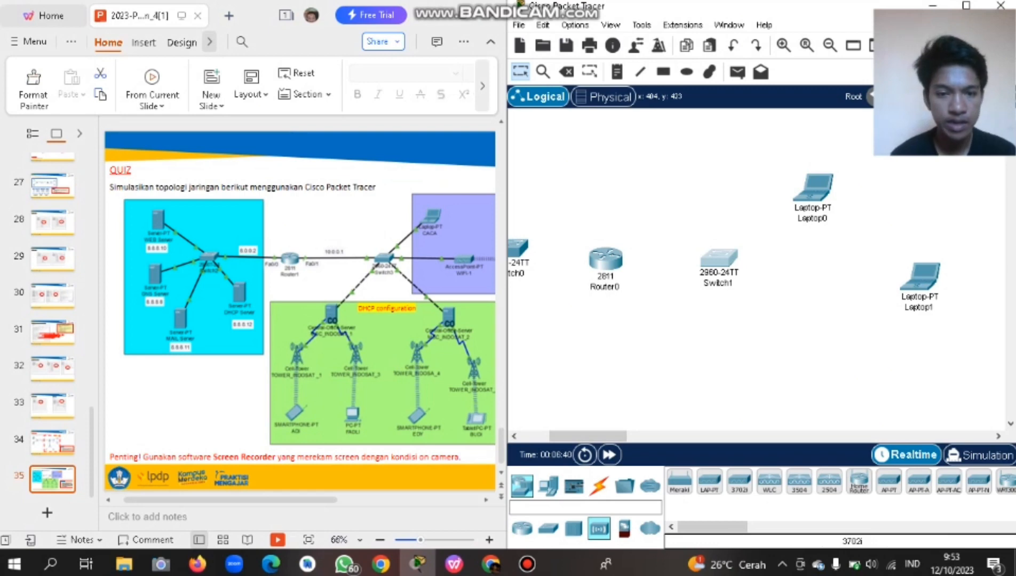
scroll(739, 482, down, 1)
click(795, 482)
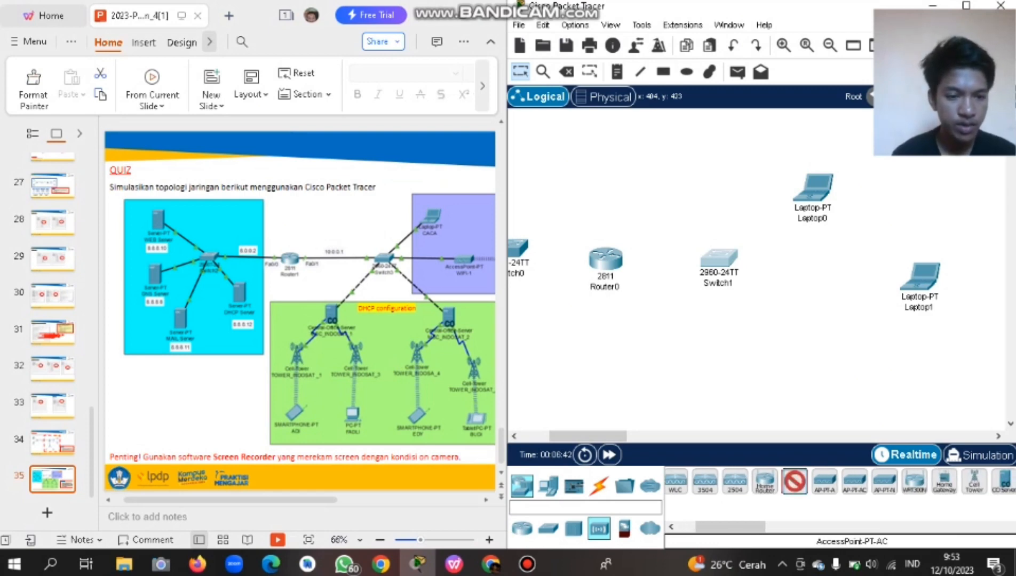
scroll(854, 482, down, 1)
scroll(709, 482, up, 3)
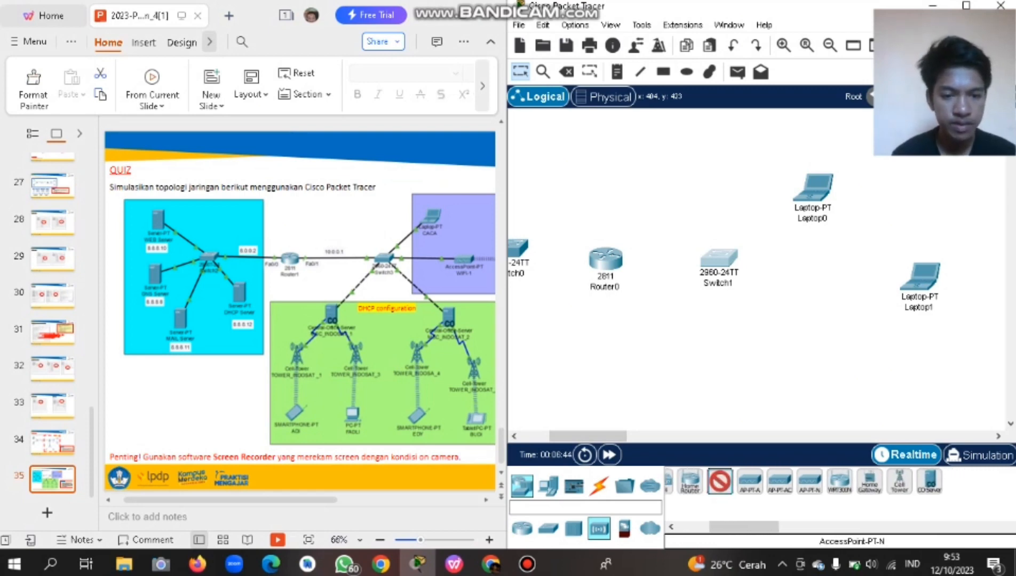
scroll(850, 482, up, 1)
click(795, 482)
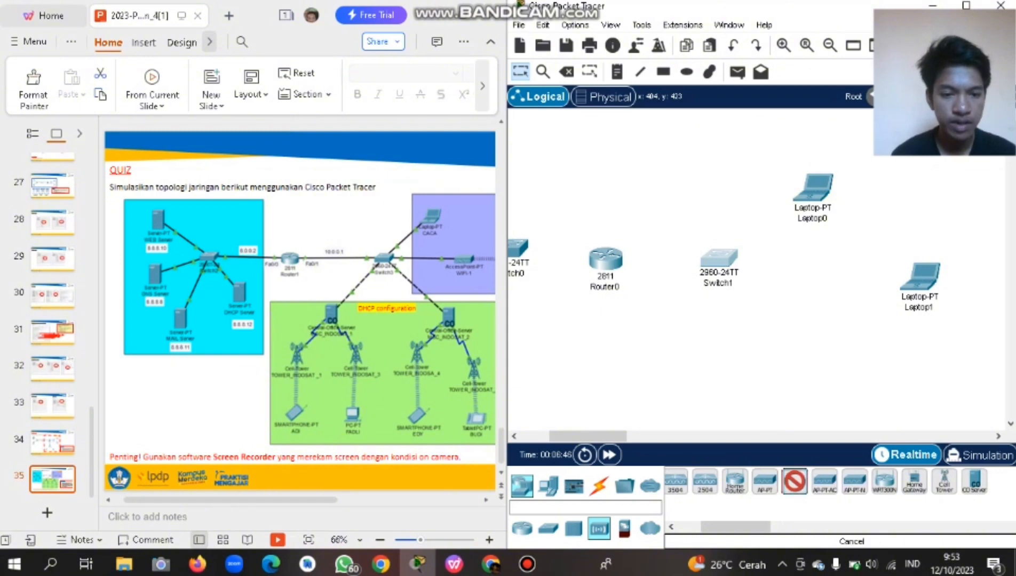
click(764, 482)
Place the access point between Laptop0 and Laptop1.
click(812, 283)
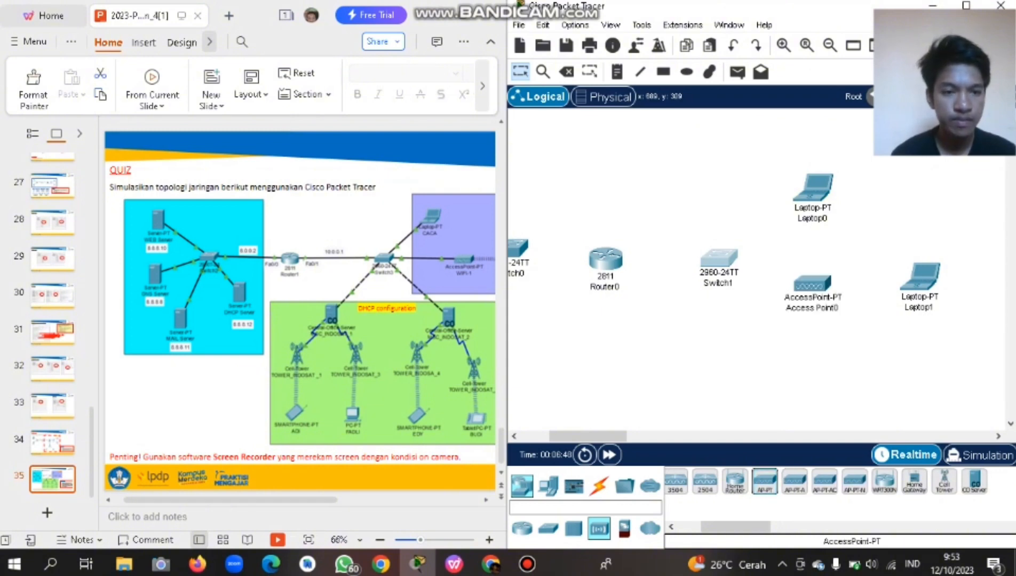
mouse_move(812, 283)
mouse_down()
mouse_move(832, 283)
mouse_move(819, 281)
mouse_up()
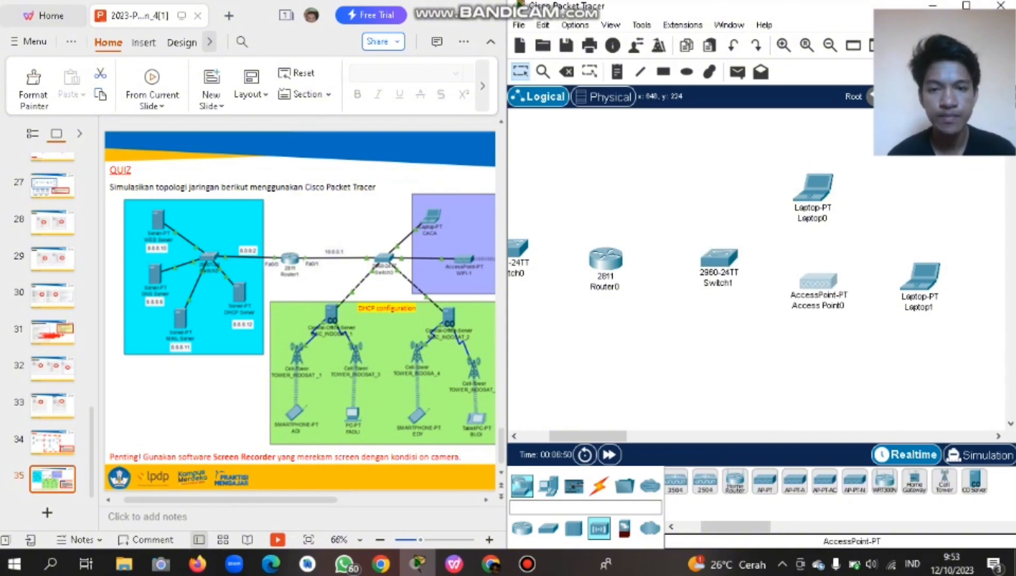
scroll(801, 267, right, 5)
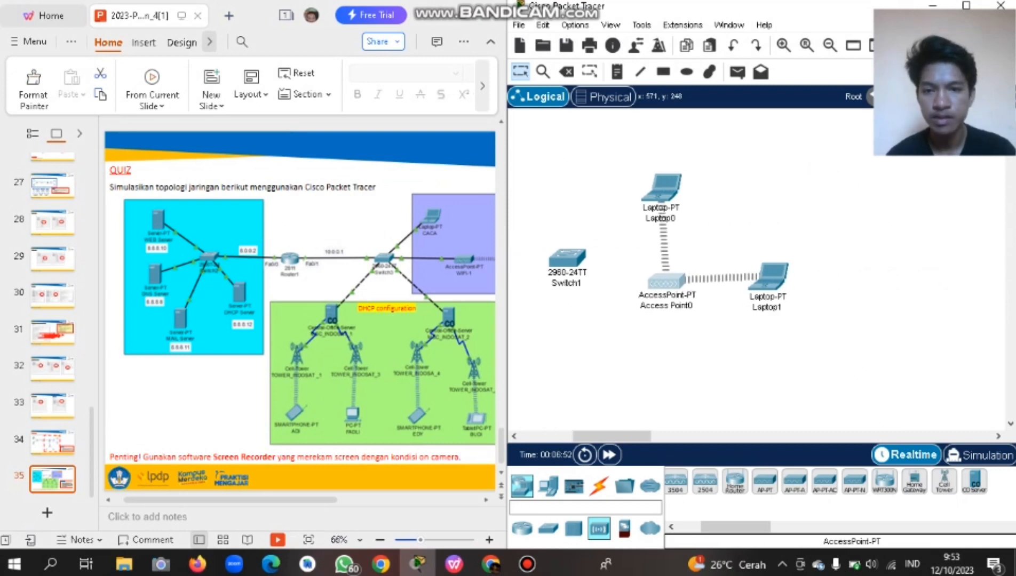
scroll(747, 267, left, 9)
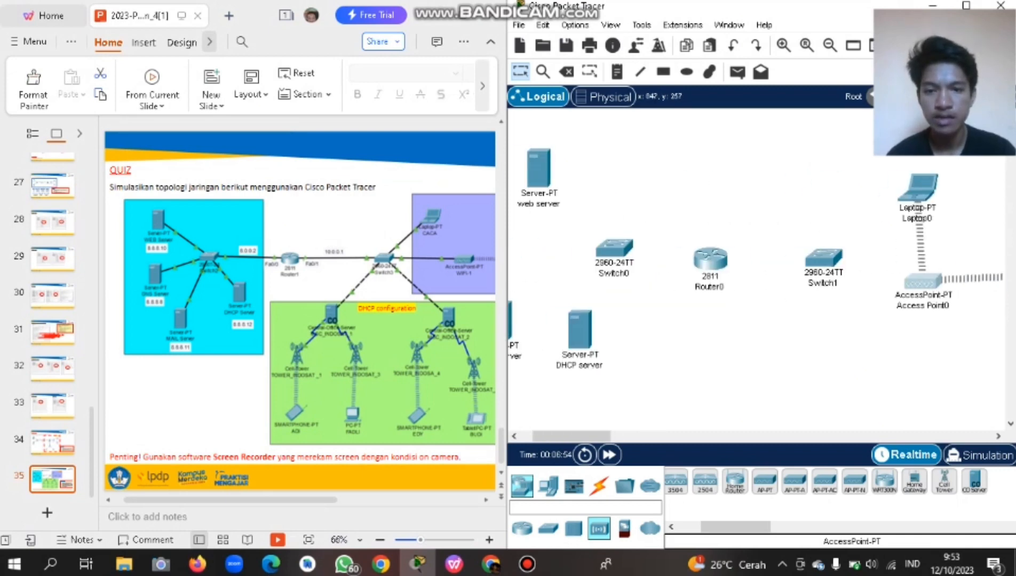
scroll(747, 267, right, 5)
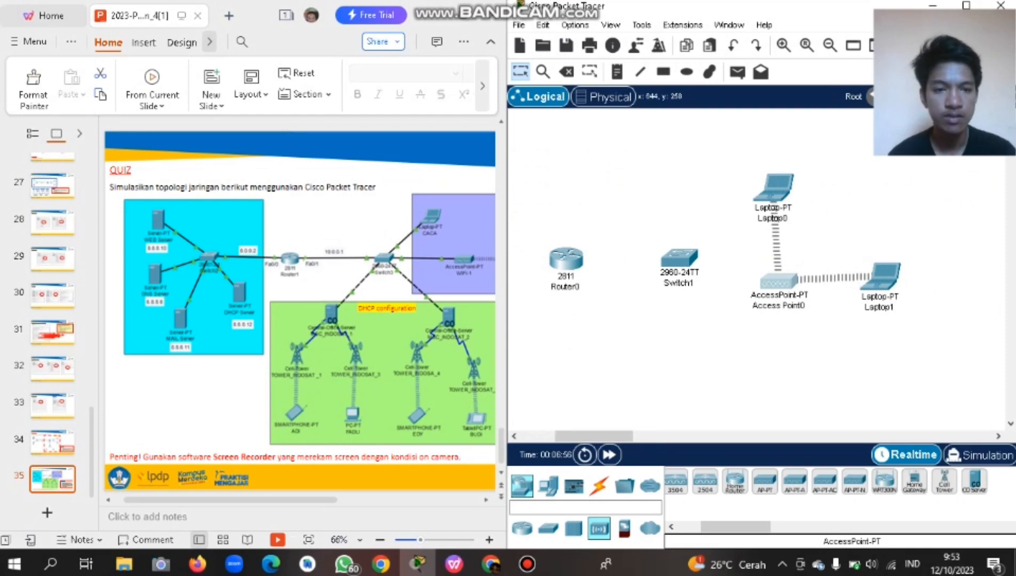
Rename the access point to WiFi-1.
click(779, 305)
key(ctrl+a)
key(Caps_Lock)
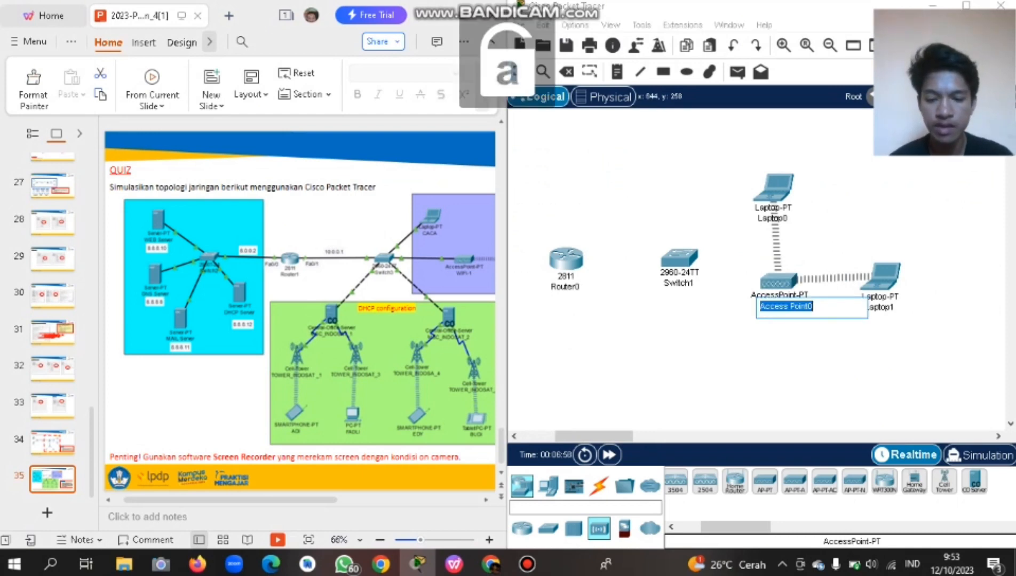
text(W)
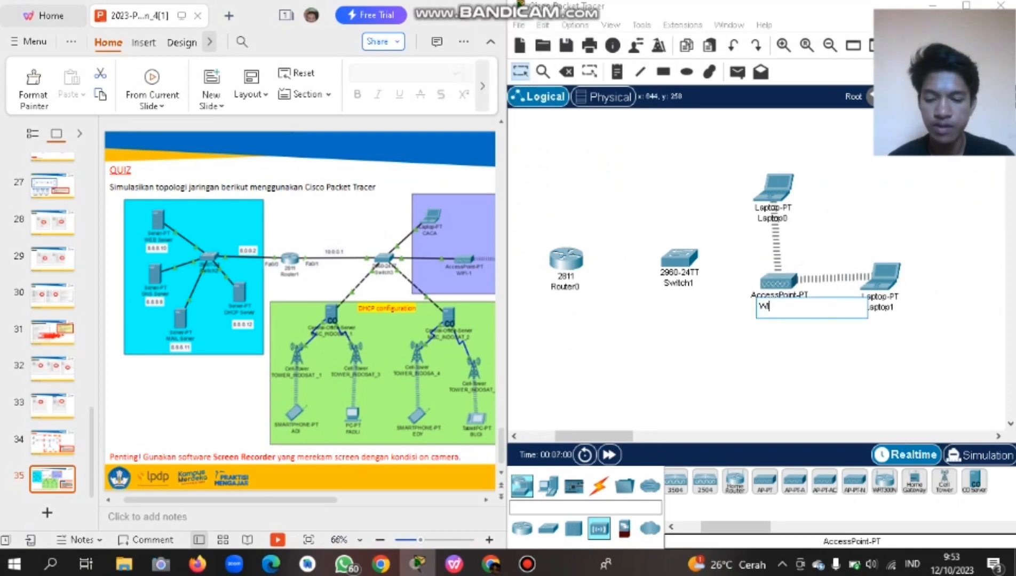
text(iFi-1)
key(Caps_Lock)
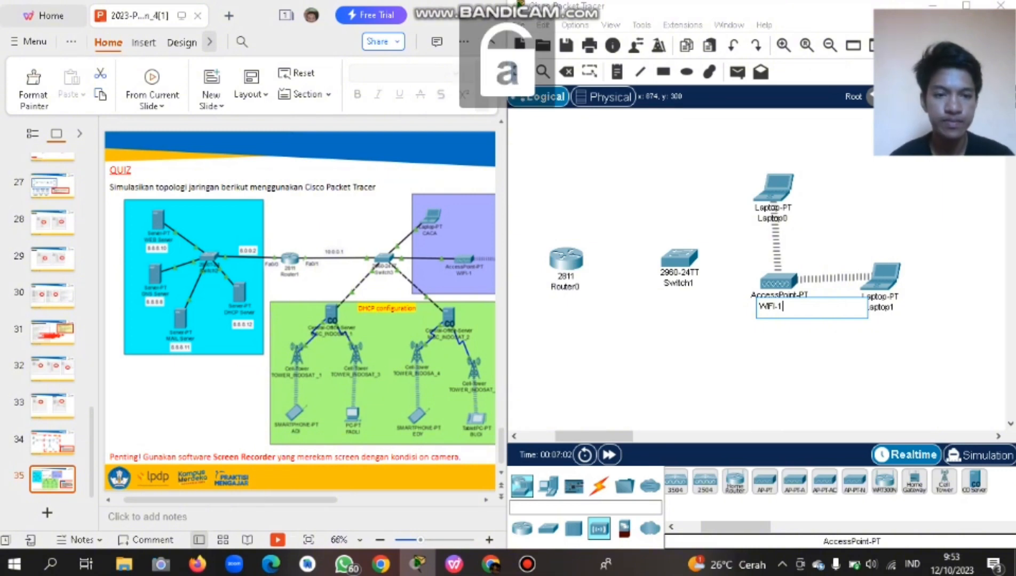
key(Return)
Rename both laptops with the user names from the reference slide.
click(754, 219)
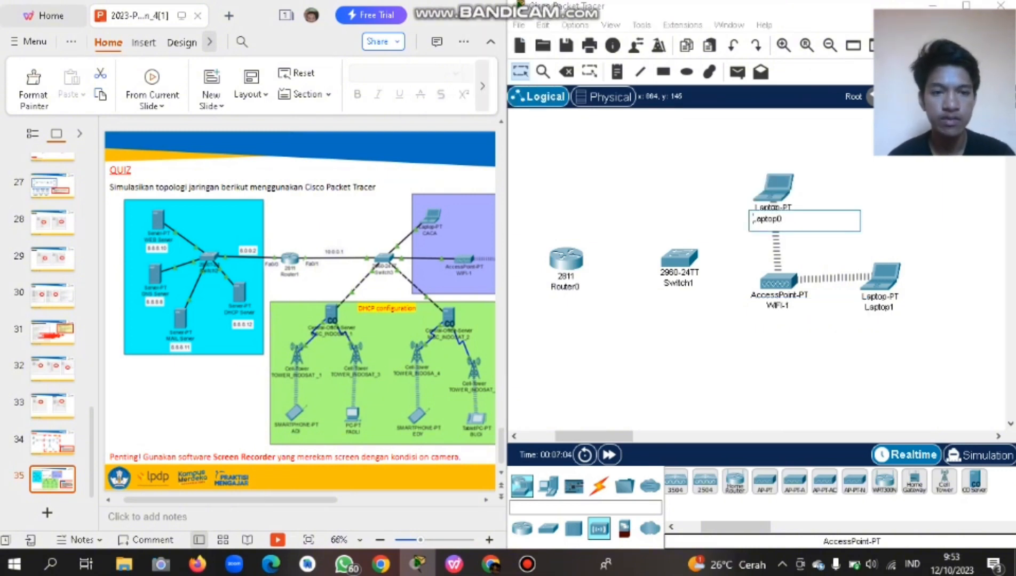
double_click(753, 219)
text(caca)
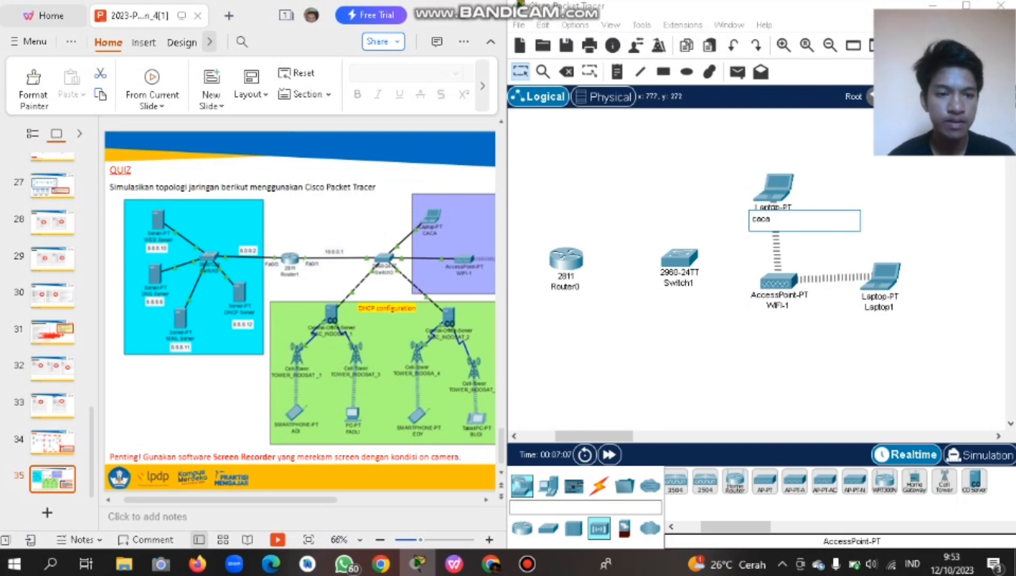
click(860, 308)
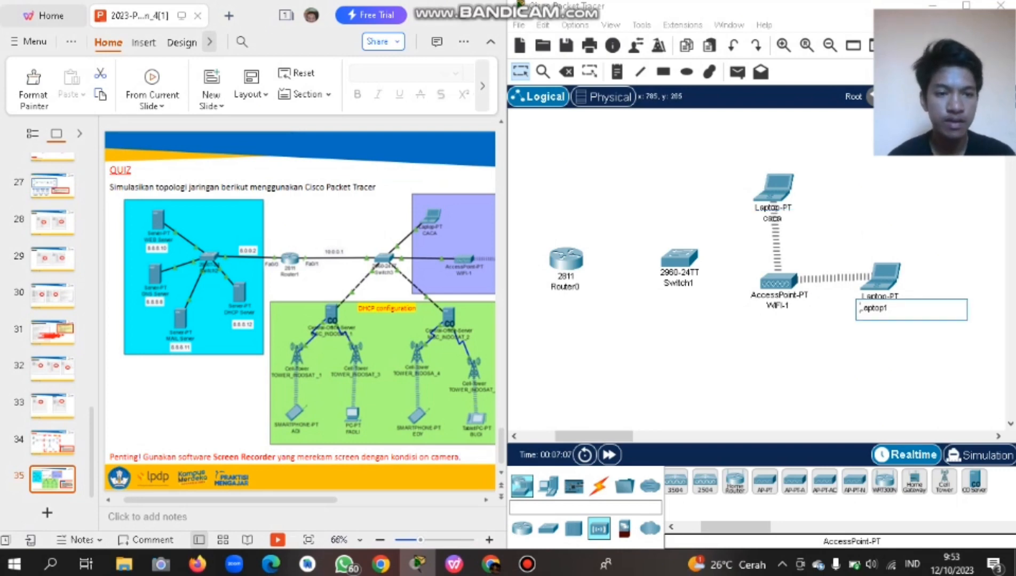
double_click(860, 308)
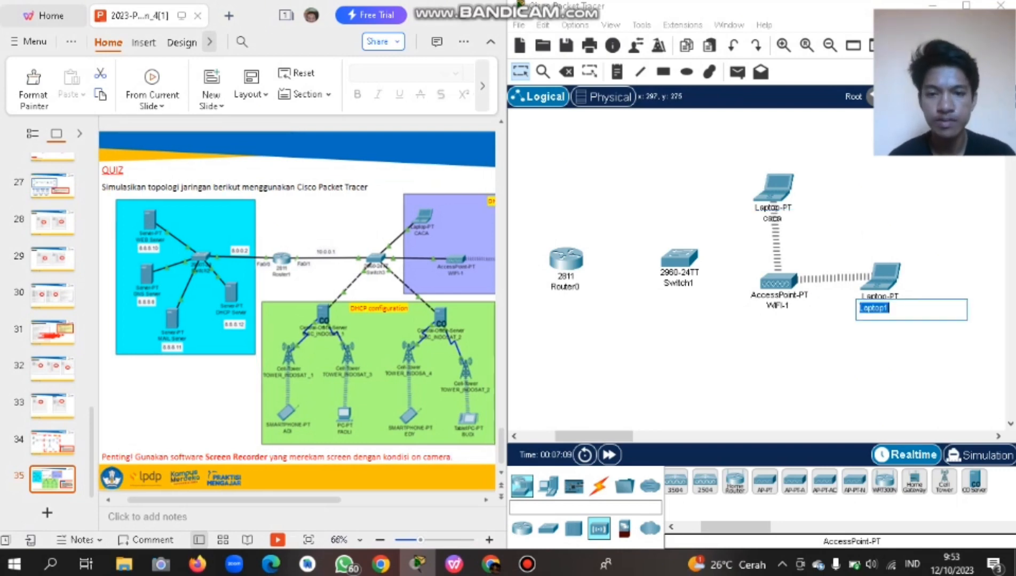
scroll(297, 315, right, 2)
scroll(297, 315, right, 1)
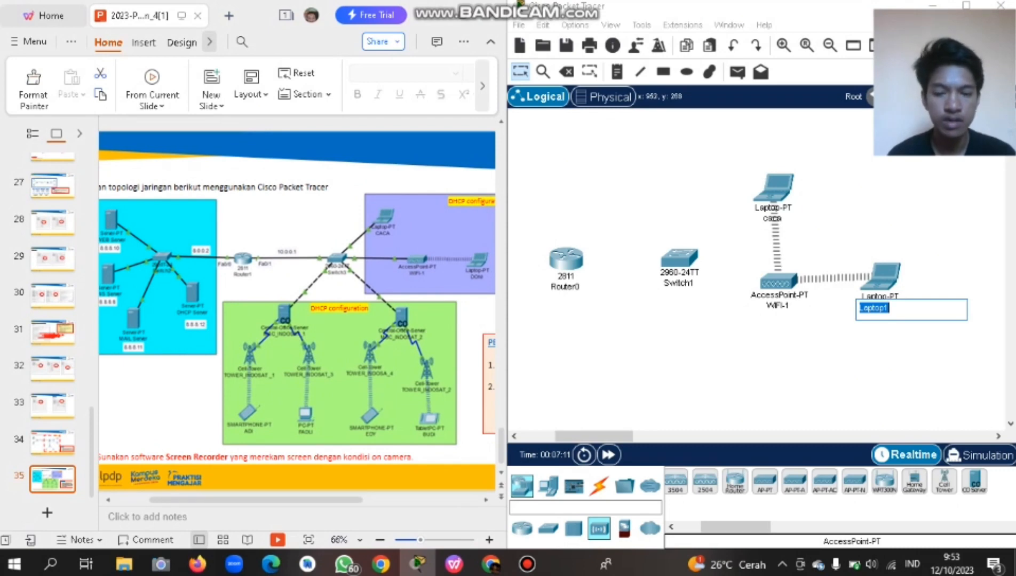
text(doni)
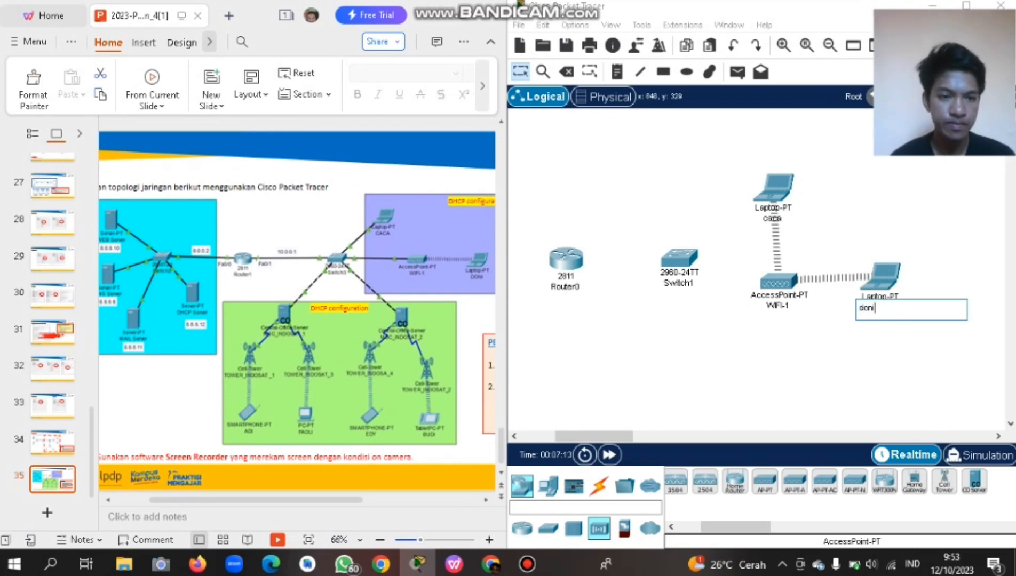
key(Return)
Scroll around the workspace to check the placed devices.
scroll(756, 309, left, 4)
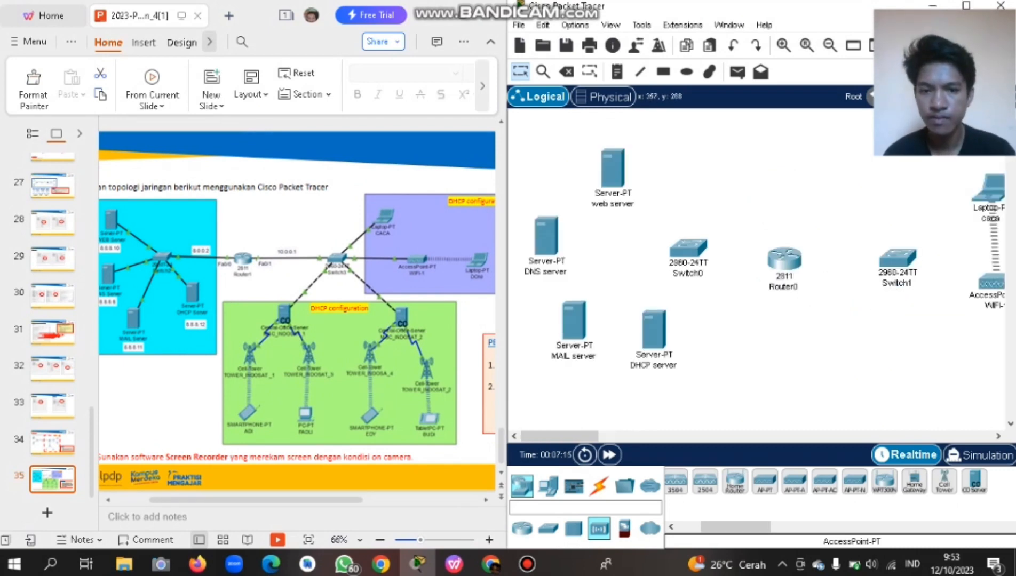
scroll(756, 278, right, 5)
scroll(756, 278, down, 1)
scroll(756, 278, down, 1)
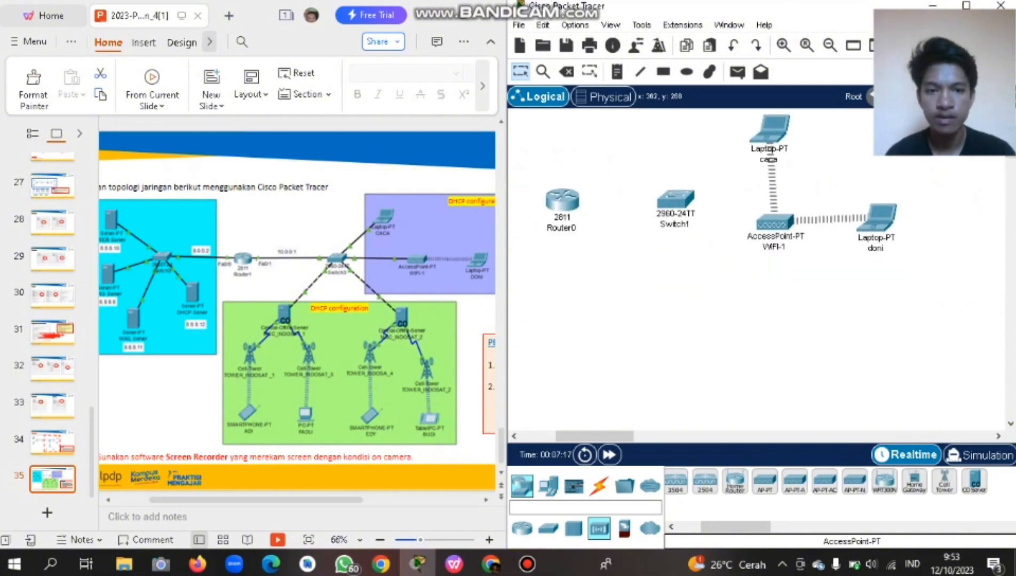
scroll(756, 277, left, 4)
scroll(756, 278, right, 3)
scroll(756, 277, down, 3)
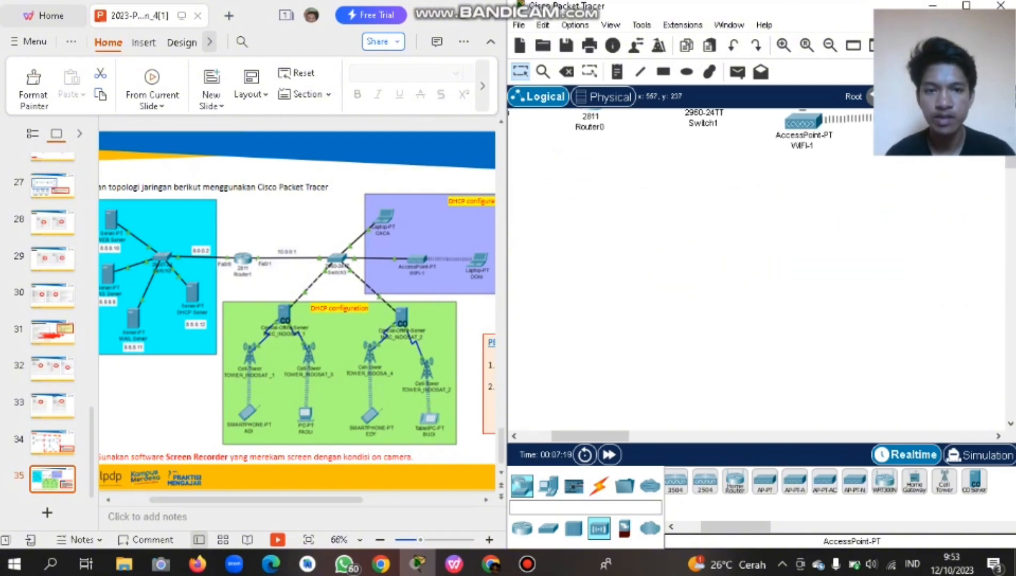
scroll(756, 278, up, 2)
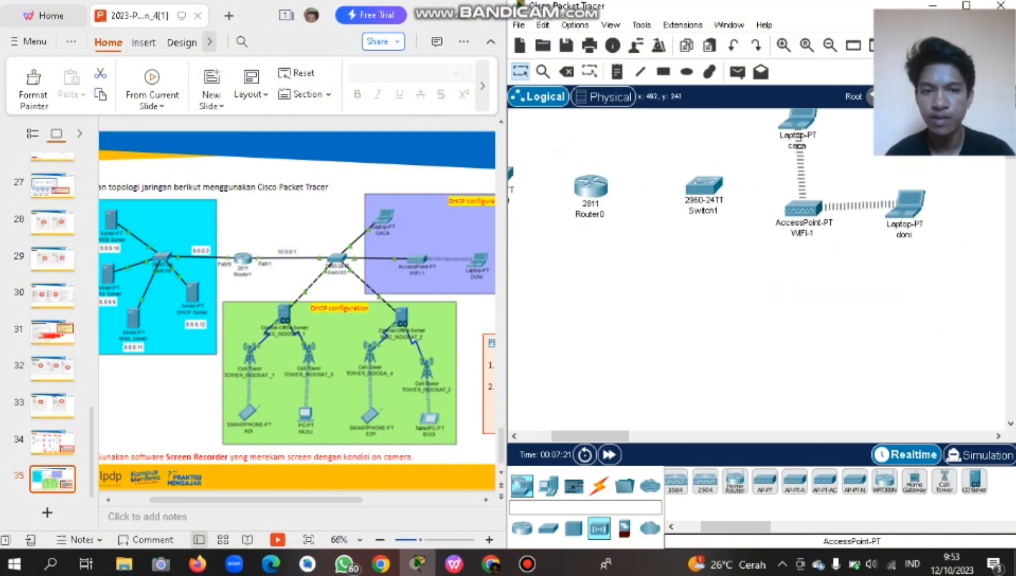
scroll(297, 304, down, 1)
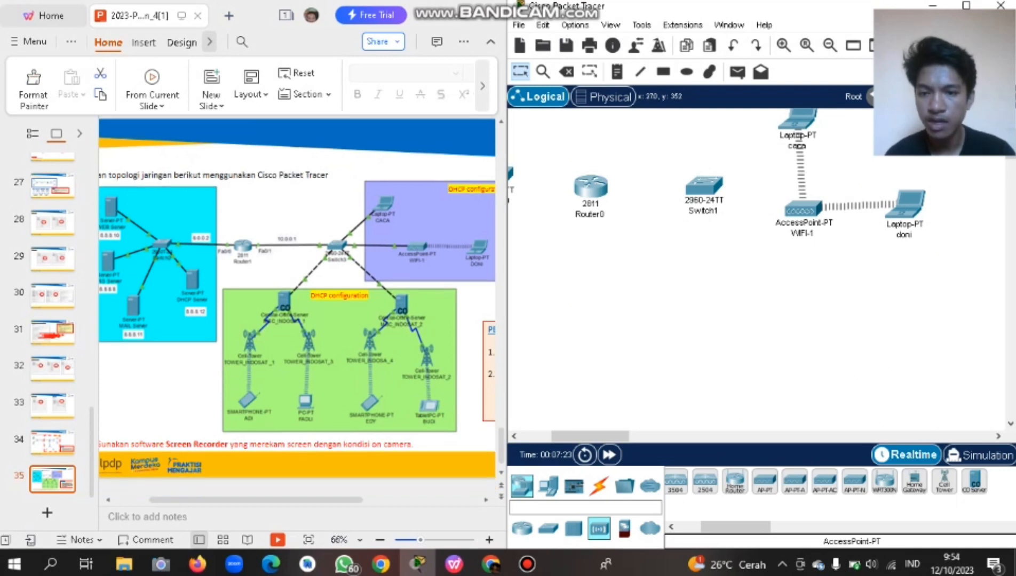
ctrl+scroll(297, 304, up, 3)
Place two Central-Office-Servers below the router and switch.
scroll(297, 304, down, 1)
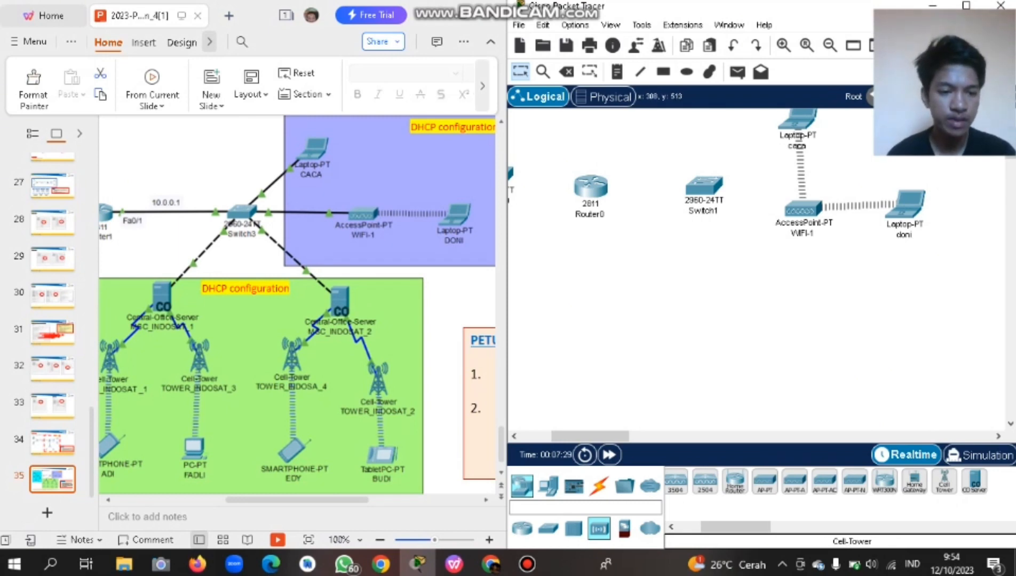
click(618, 297)
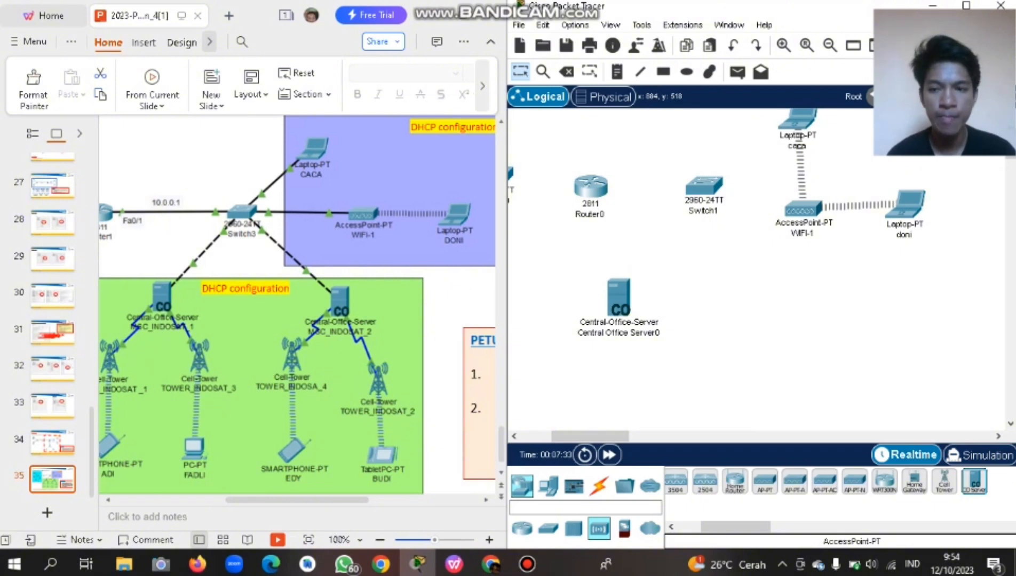
click(775, 297)
drag(619, 297, 581, 297)
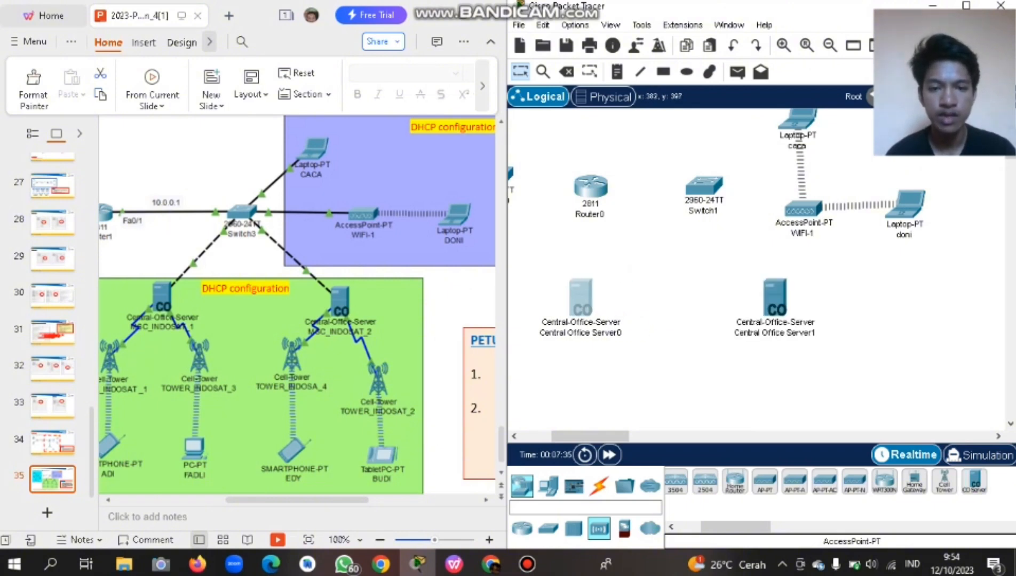
Rename the two central office servers MSC_INDOSAT_1 and MSC_INDOSAT_2.
double_click(606, 333)
key(ctrl+a)
key(Caps_Lock)
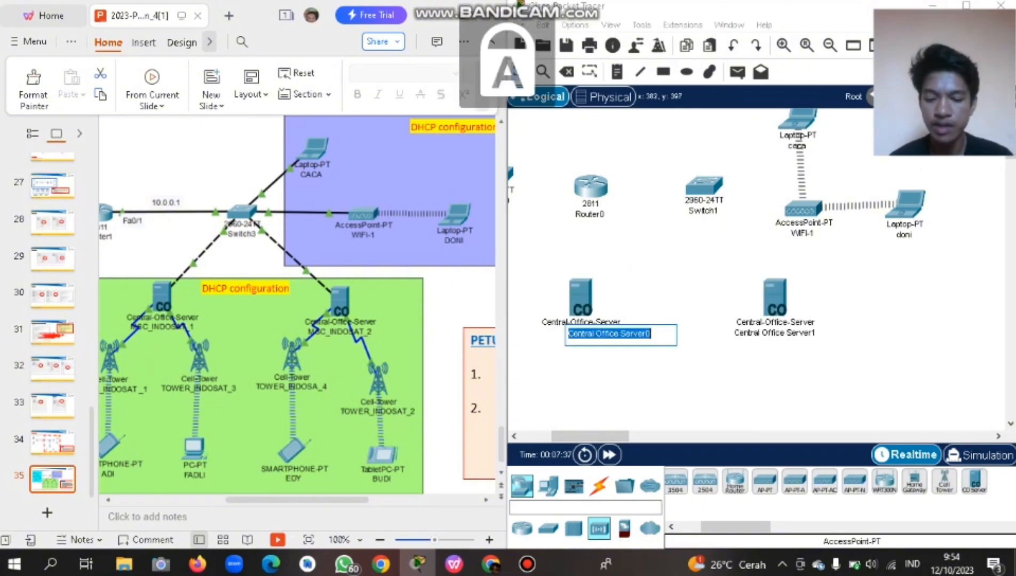
text(MSC)
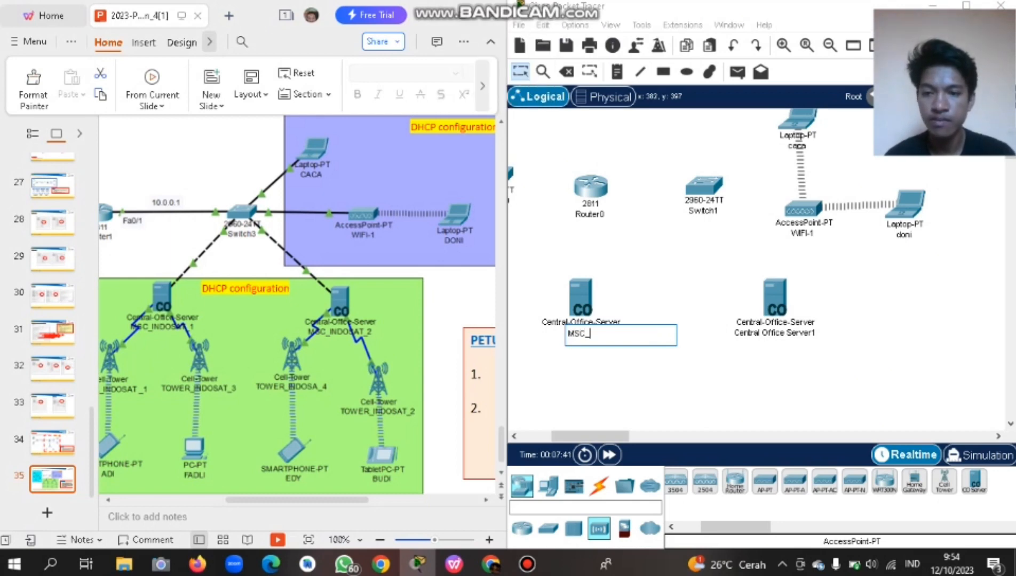
text(_INDOSAT)
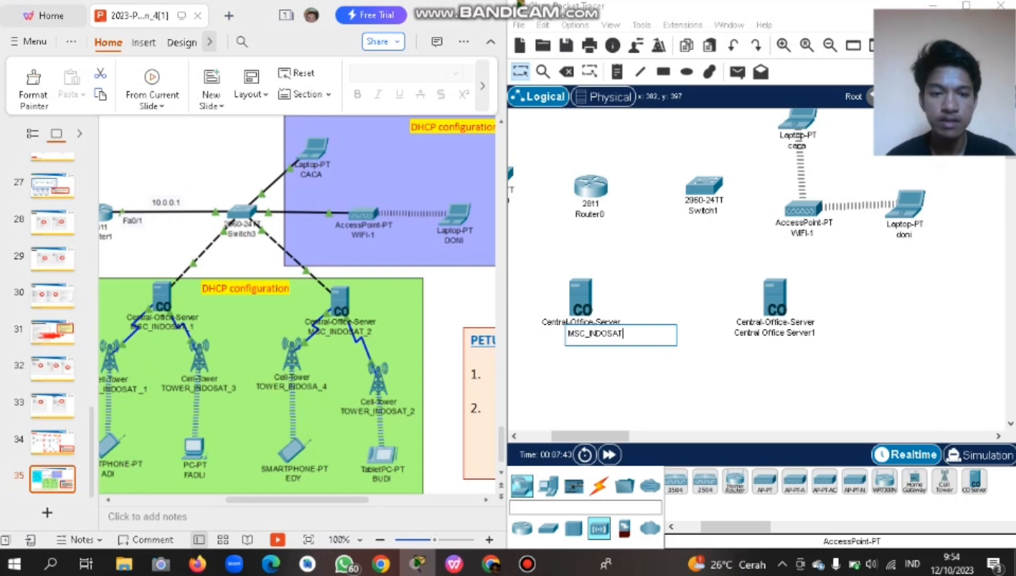
text(_2)
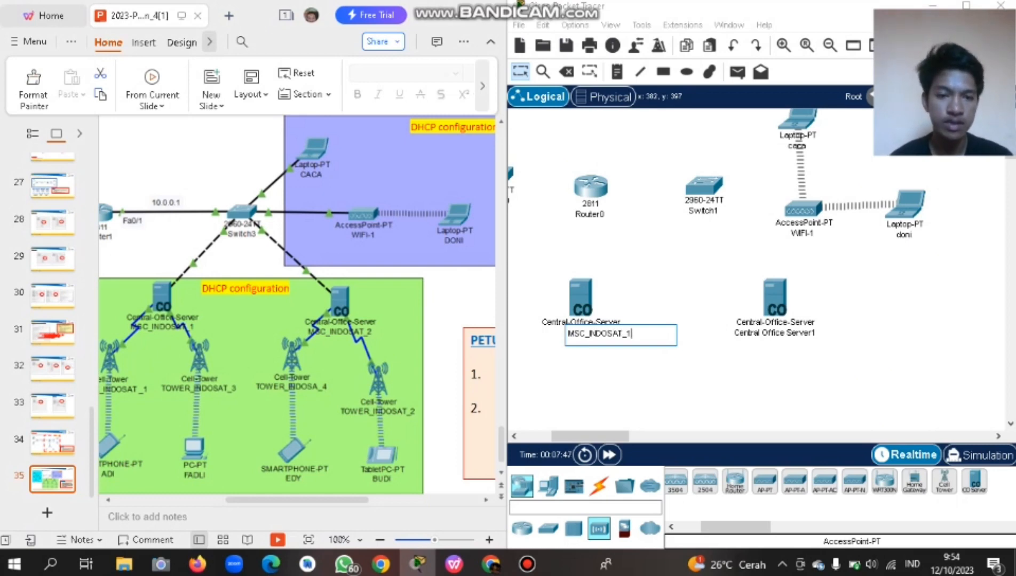
click(597, 364)
double_click(775, 333)
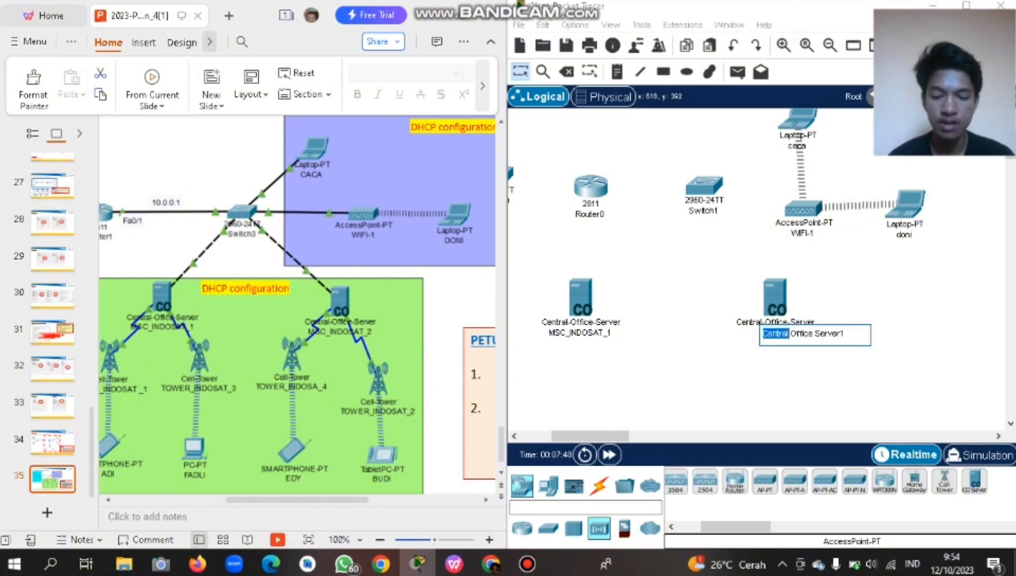
key(ctrl+a)
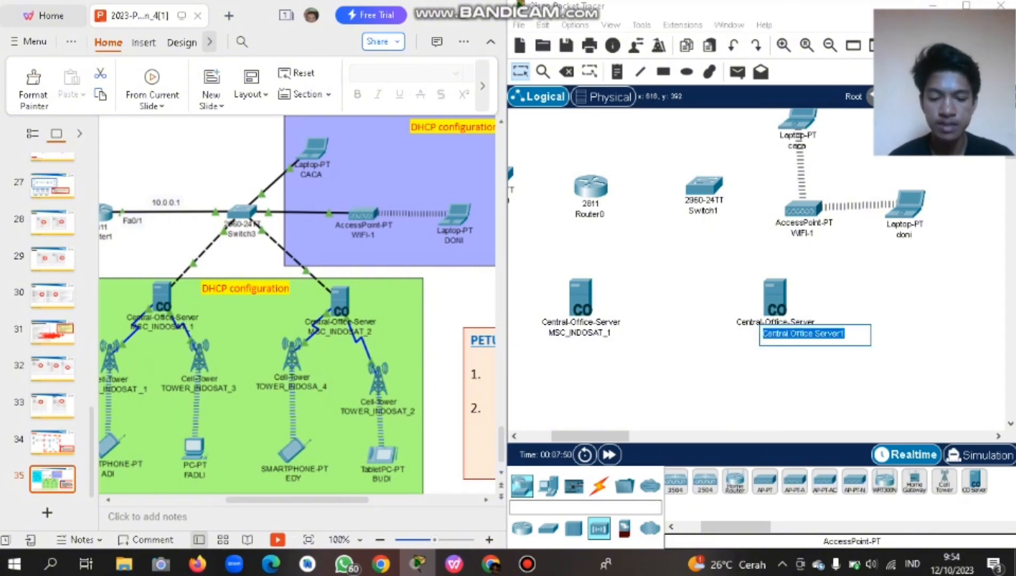
text(MSC_)
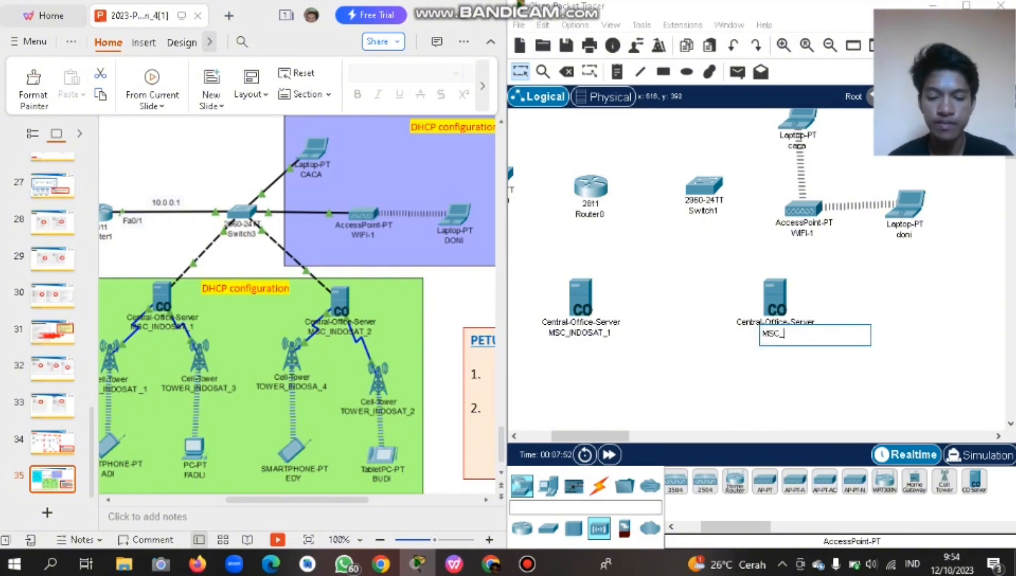
text(INDOSAT_2)
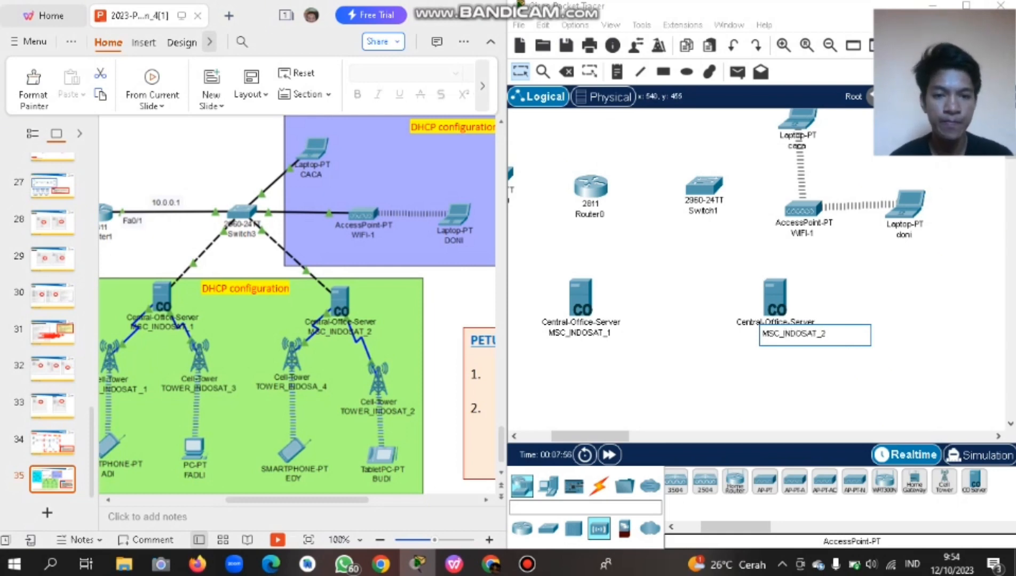
click(667, 368)
scroll(694, 320, left, 2)
scroll(694, 321, down, 2)
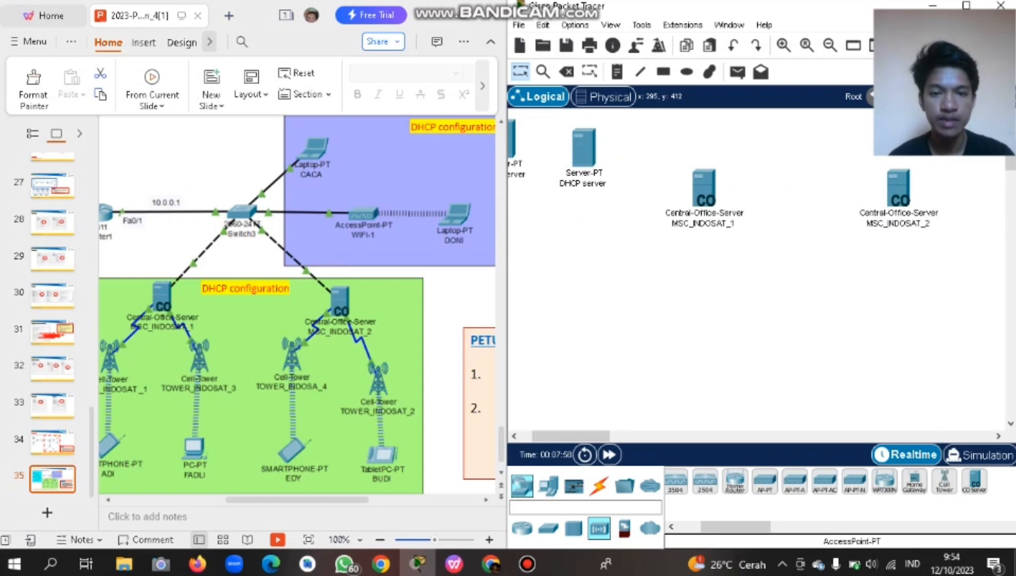
Place a Cell-Tower below the MSC_INDOSAT_1 server.
scroll(694, 267, up, 2)
scroll(694, 267, right, 2)
scroll(297, 304, left, 3)
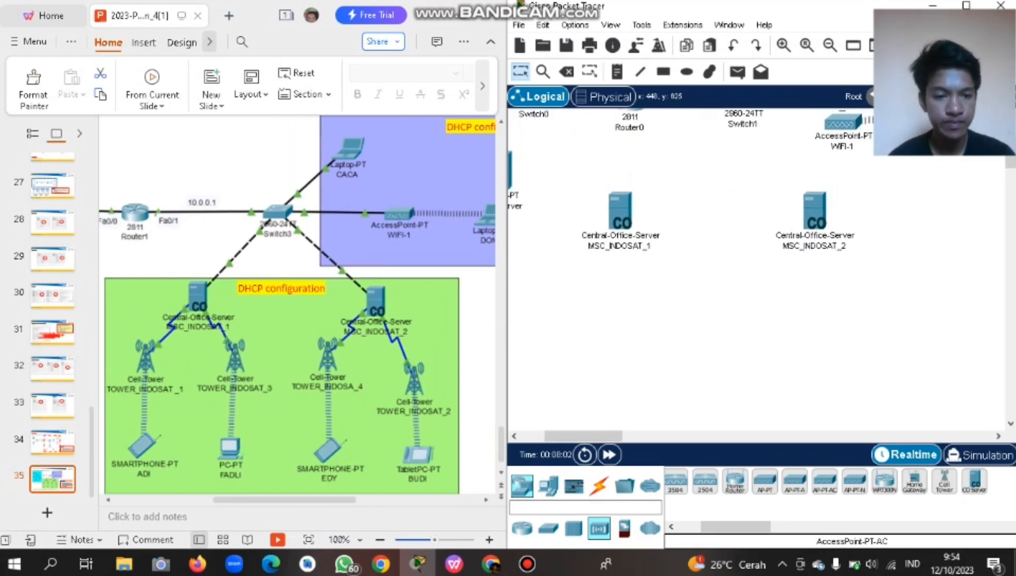
click(944, 482)
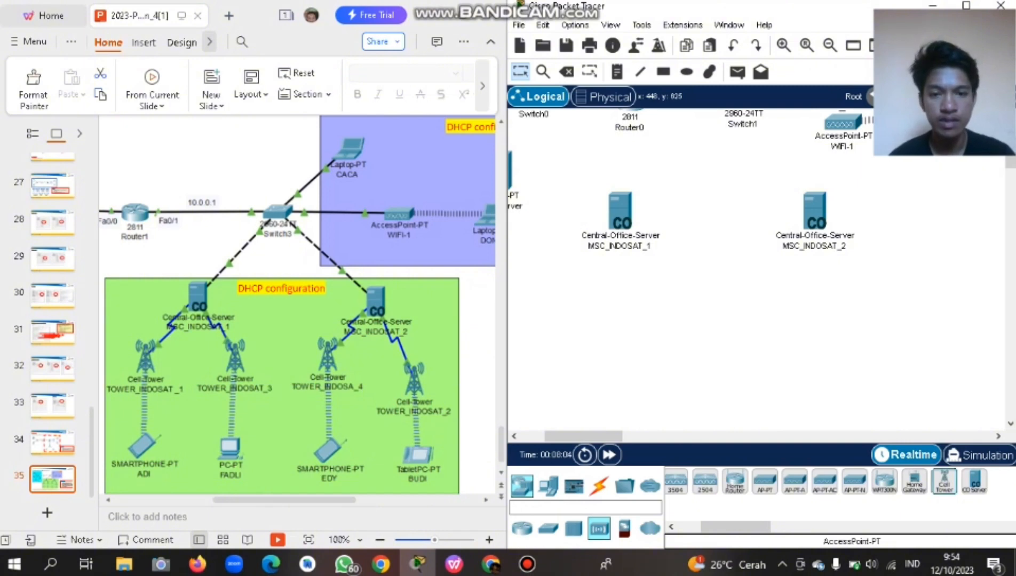
click(540, 307)
Rename the cell tower to TOWER_INDOSAT_1.
scroll(559, 251, left, 3)
scroll(559, 251, down, 1)
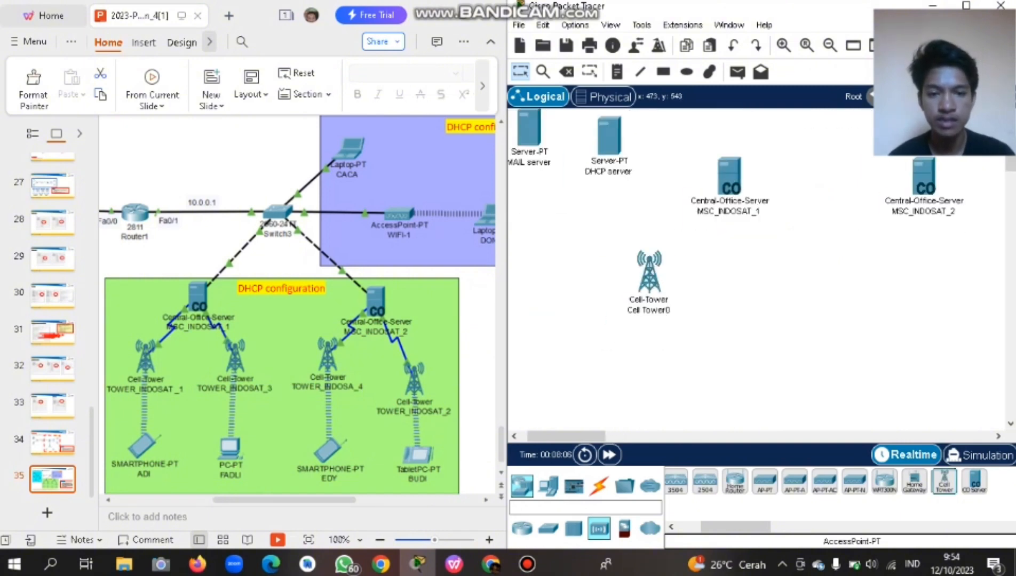
scroll(694, 299, down, 1)
click(636, 292)
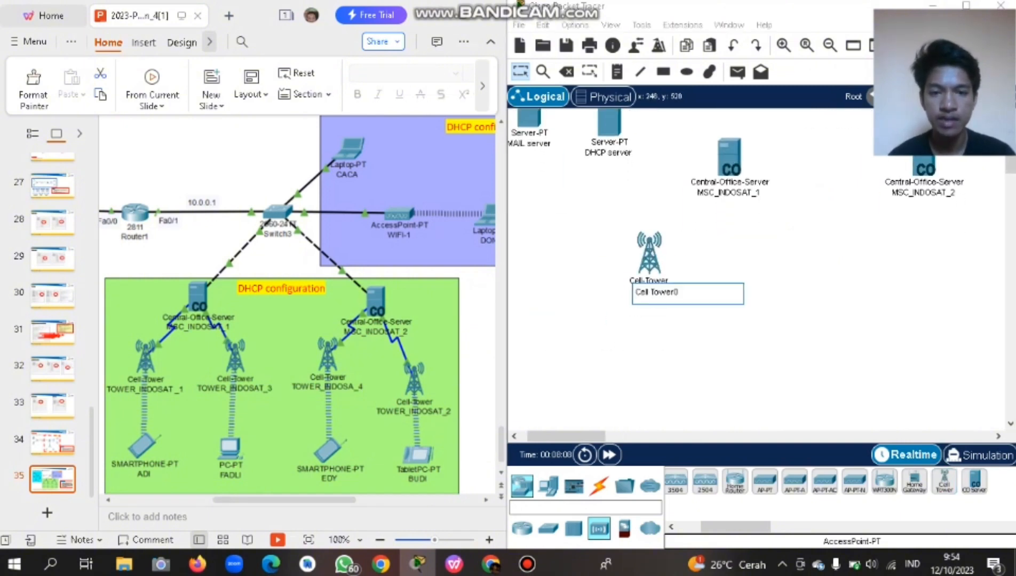
key(ctrl+a)
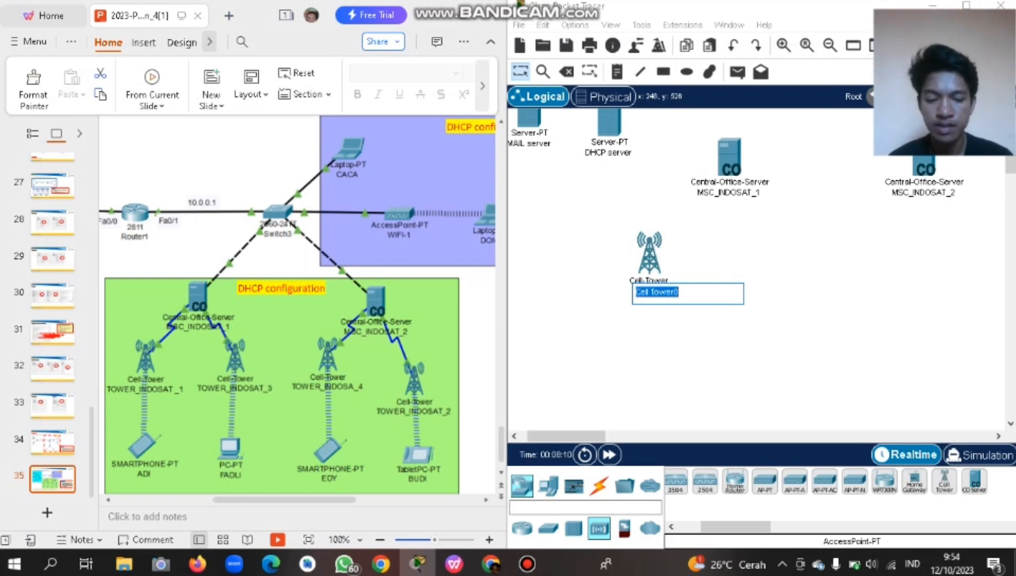
key(BackSpace)
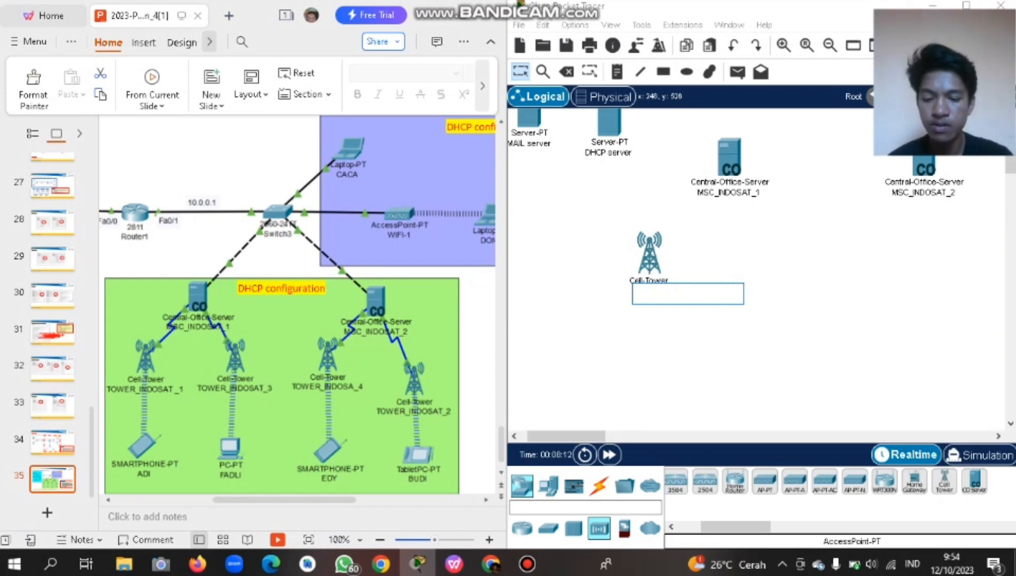
text(TOWER)
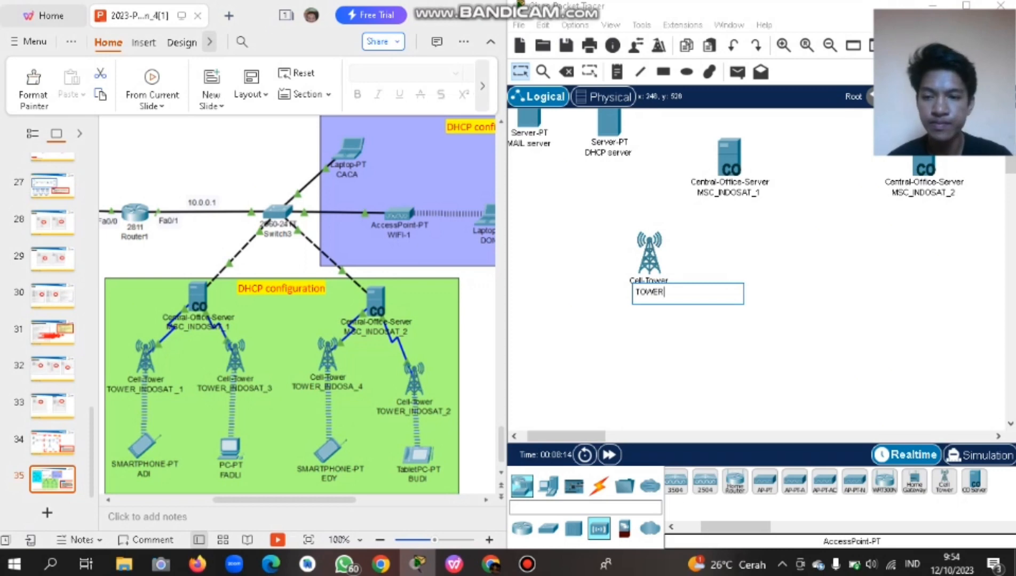
text(_)
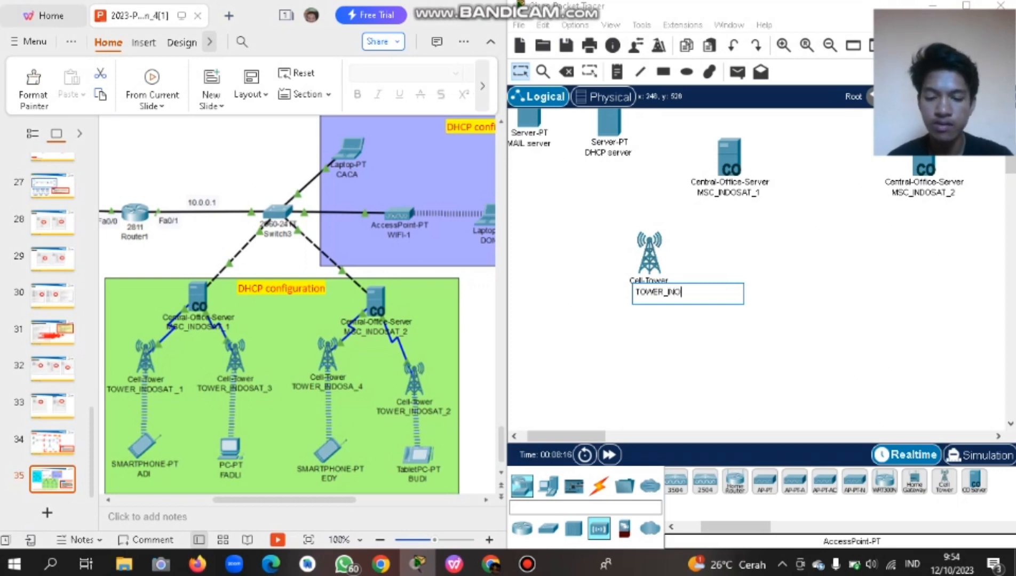
text(INDOS)
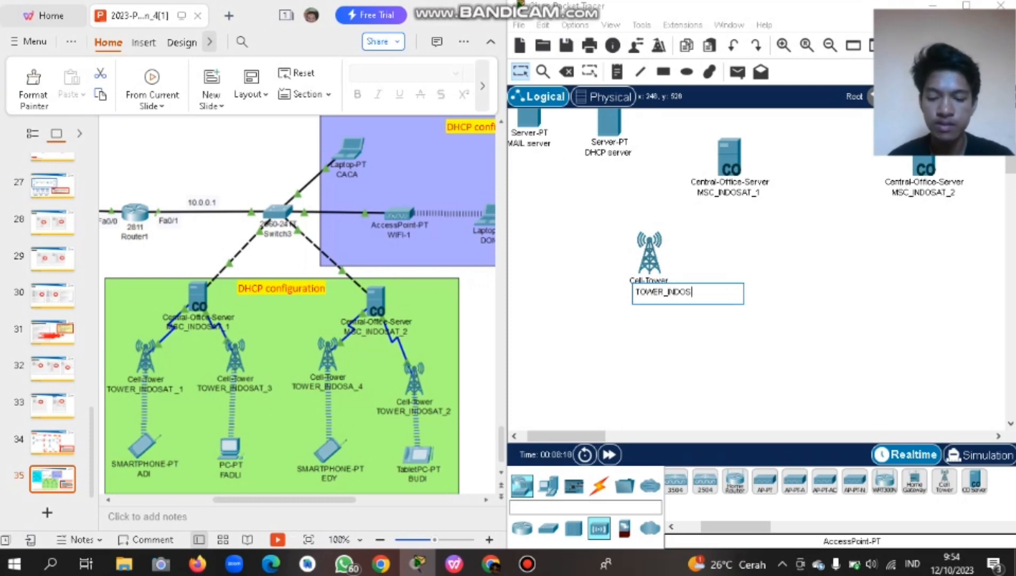
text(AT_1)
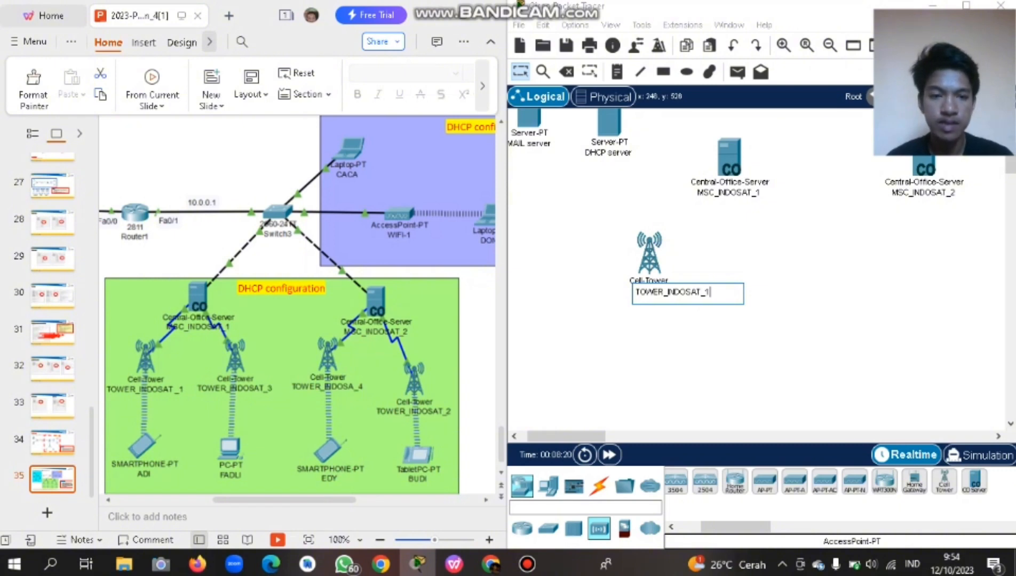
click(897, 406)
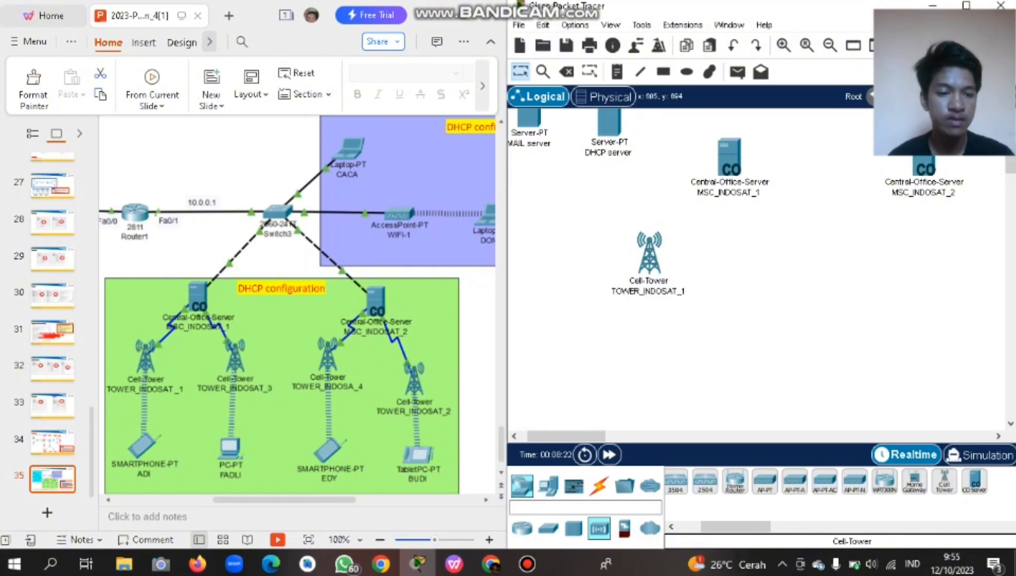
Place three more cell towers in a row across the canvas.
click(944, 480)
click(758, 255)
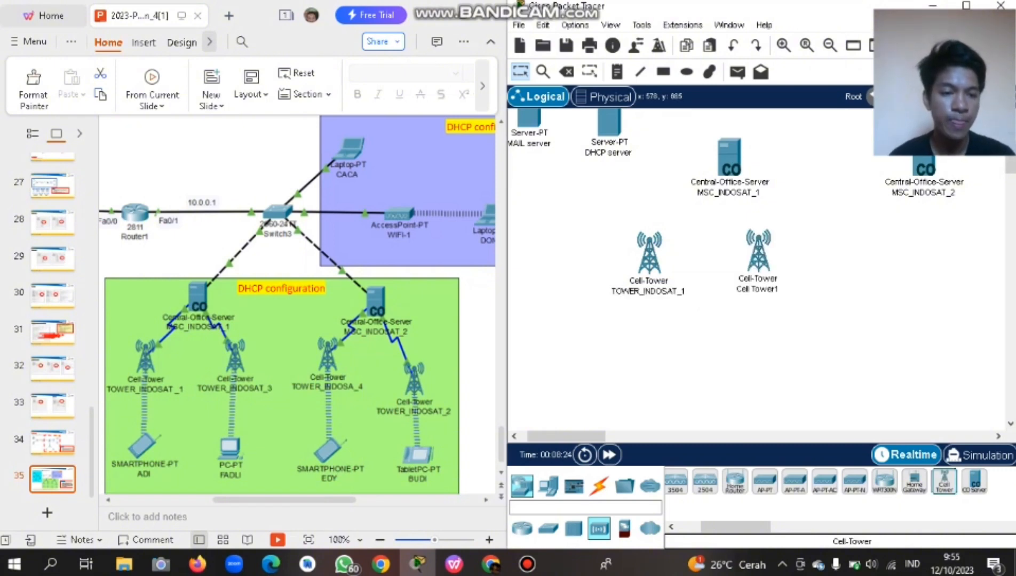
click(878, 263)
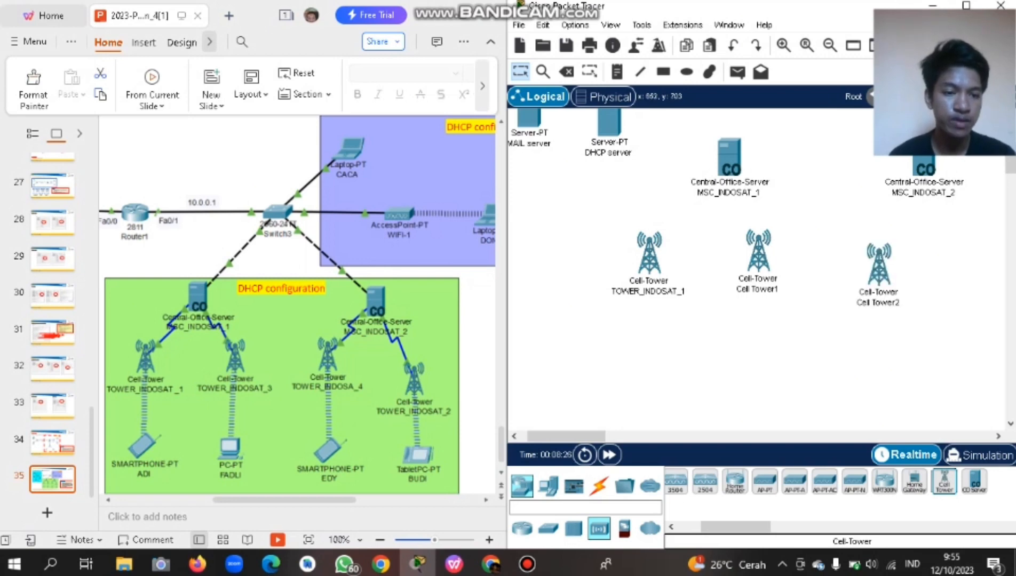
click(971, 265)
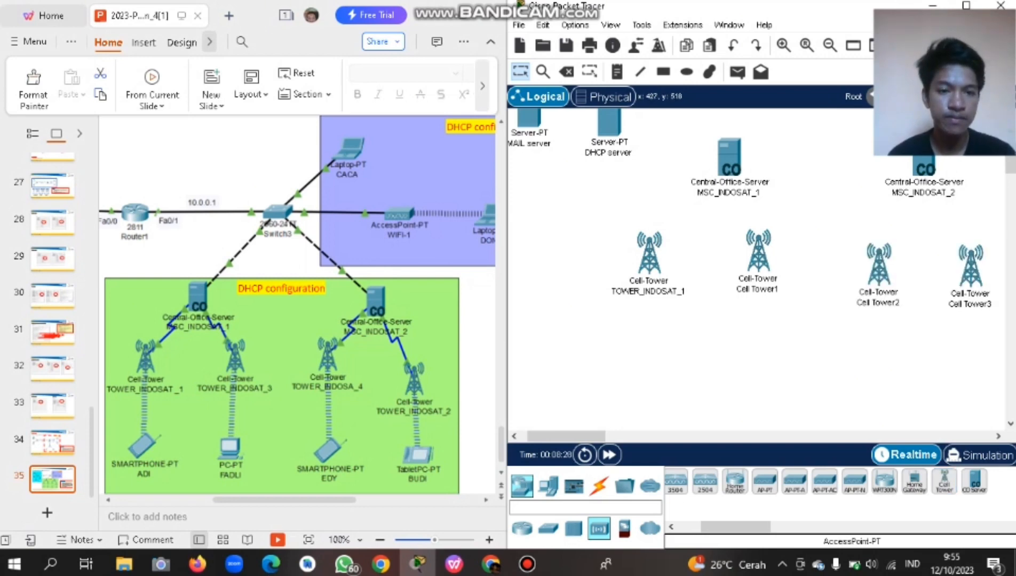
Rename the first new tower TOWER INDOSAT_2 and fix the misspelled INODOSAT.
click(761, 289)
drag(745, 289, 788, 289)
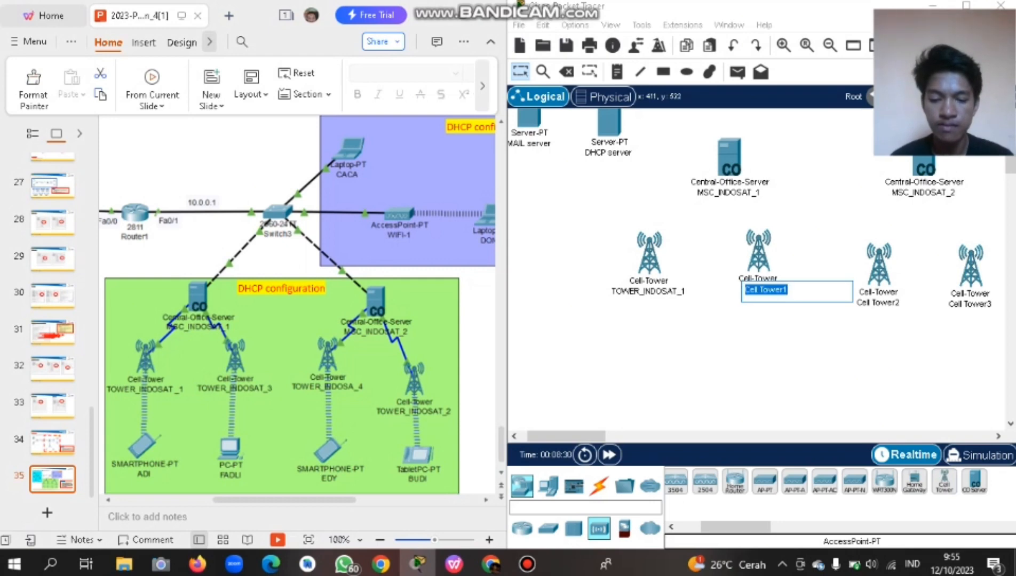
text(TOWER INOD)
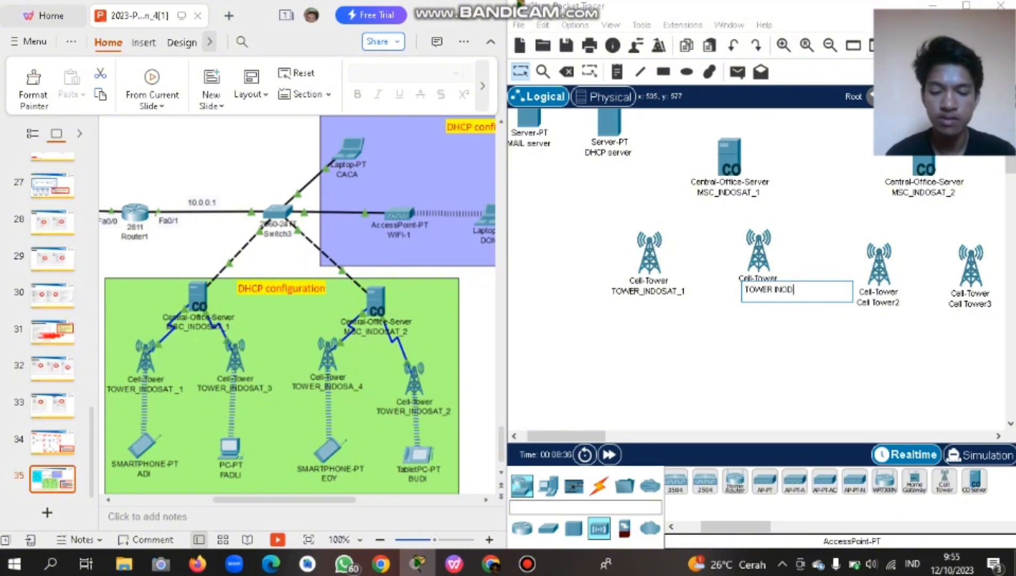
text(SA)
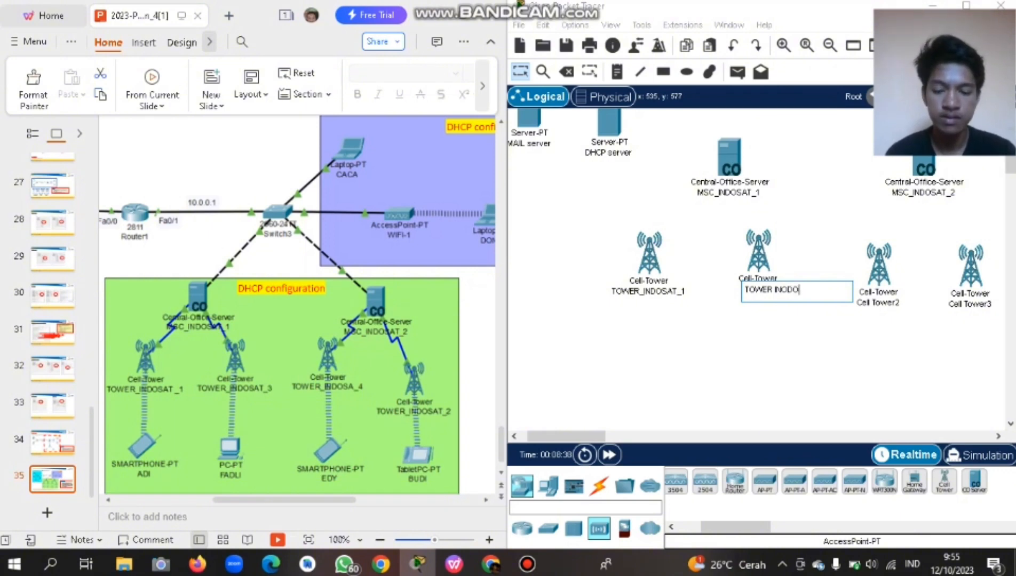
text(SAT_2)
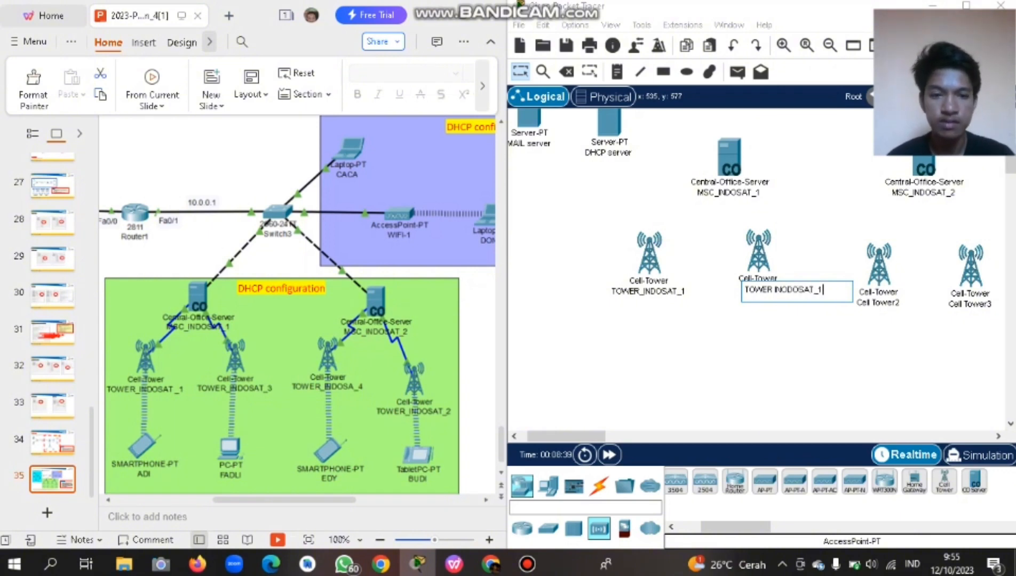
key(Return)
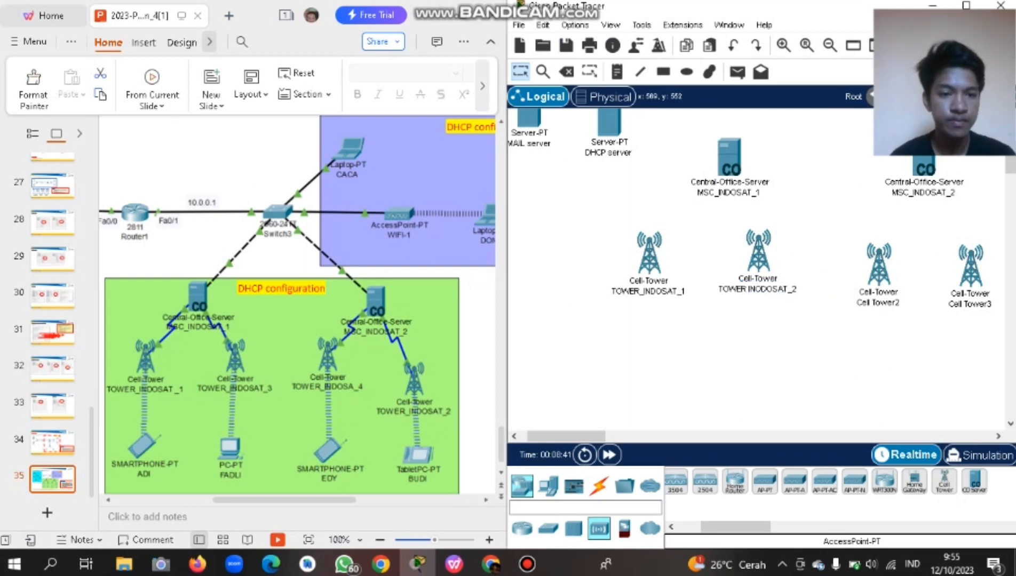
click(876, 302)
click(758, 290)
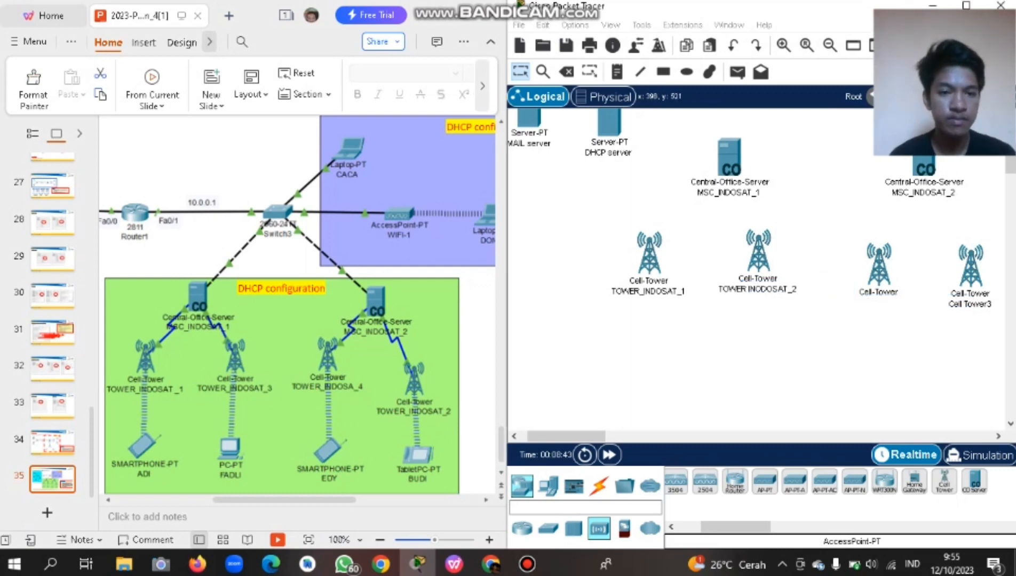
key(BackSpace)
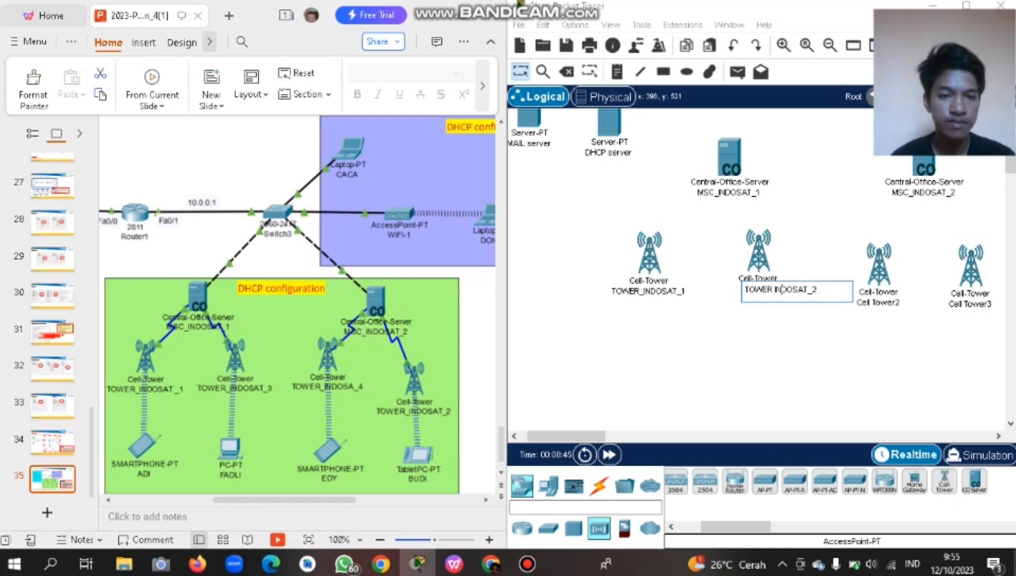
Rename the next tower TOWER_INDOSAT_3 and begin typing TOWER_INDOS on the last one.
click(866, 303)
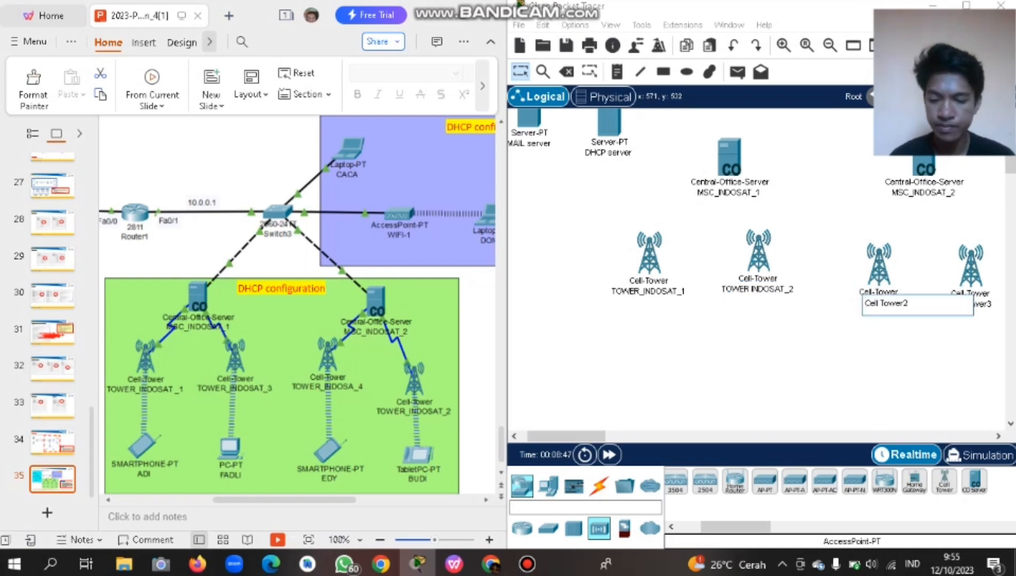
key(ctrl+a)
text(TOWER)
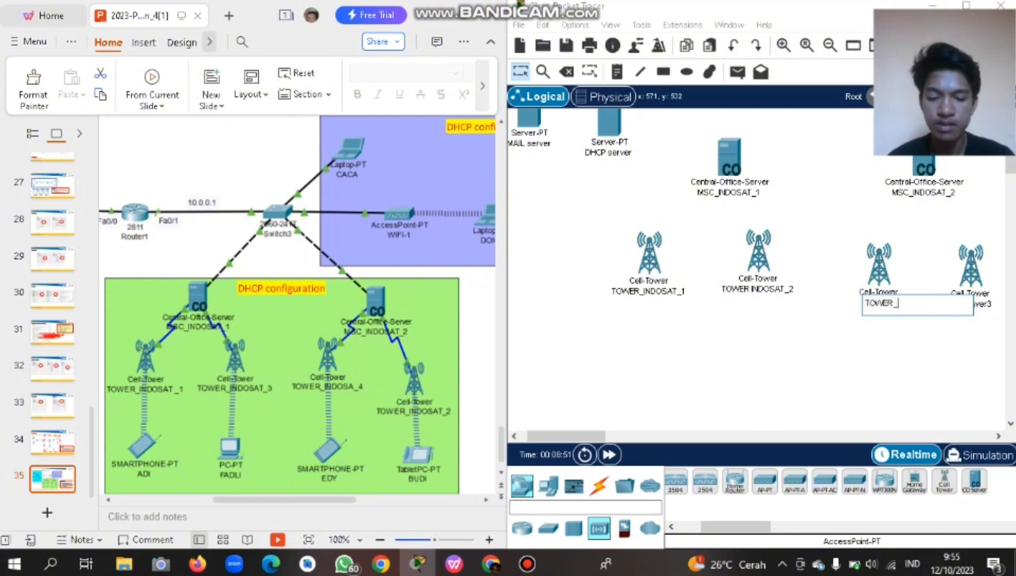
text(_INDOSA)
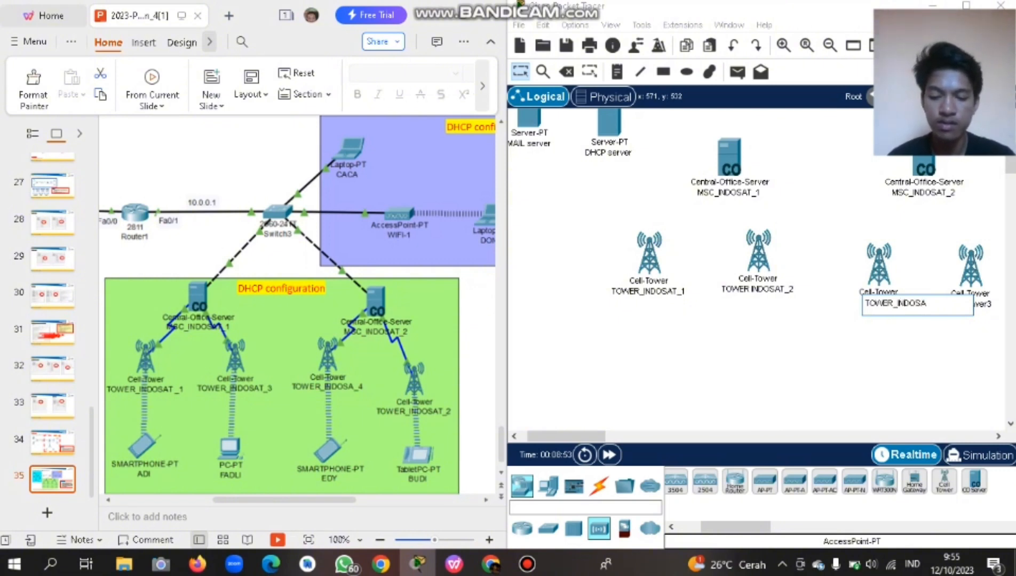
text(T_3)
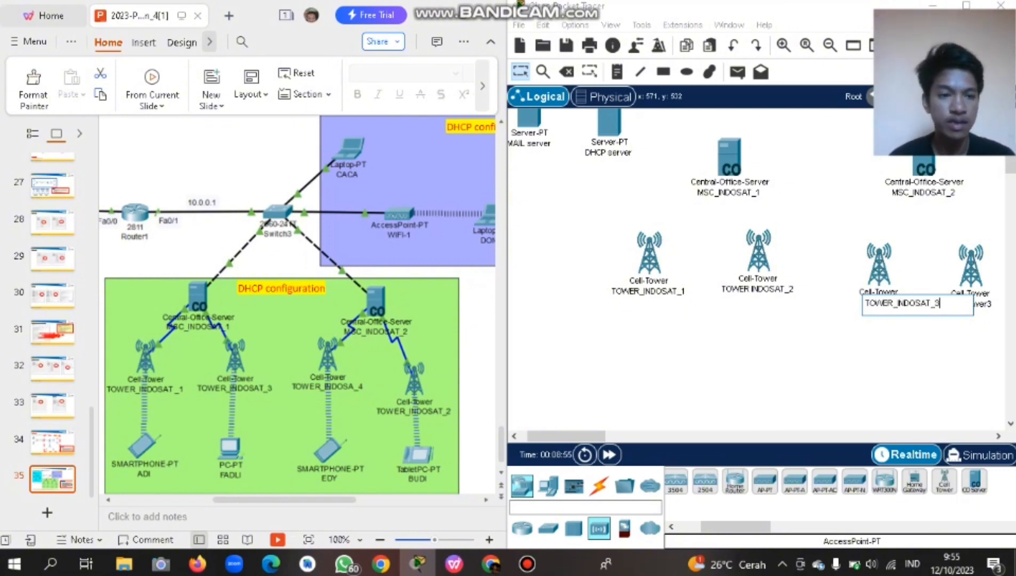
key(Return)
click(970, 304)
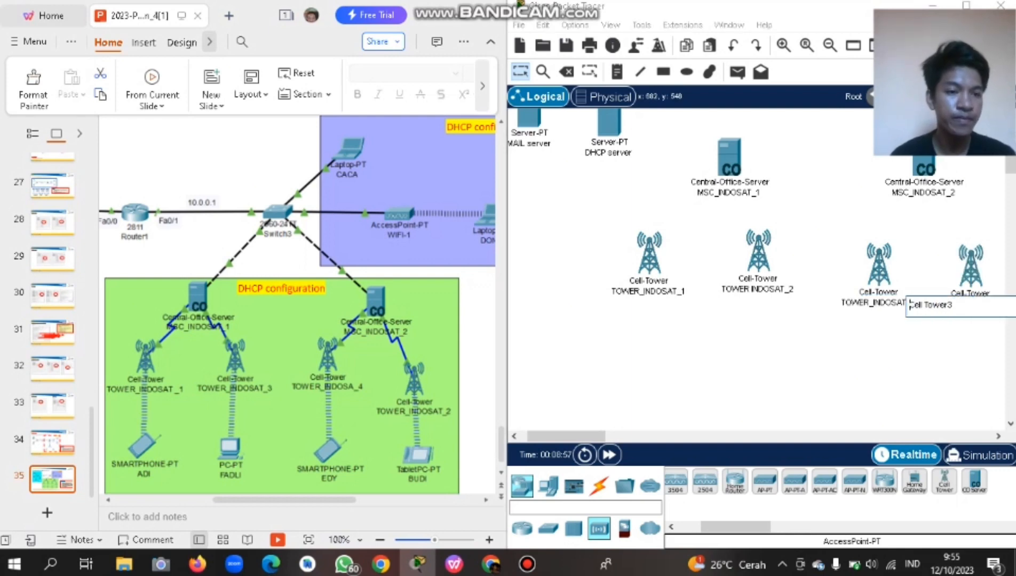
key(ctrl+a)
text(TOWE)
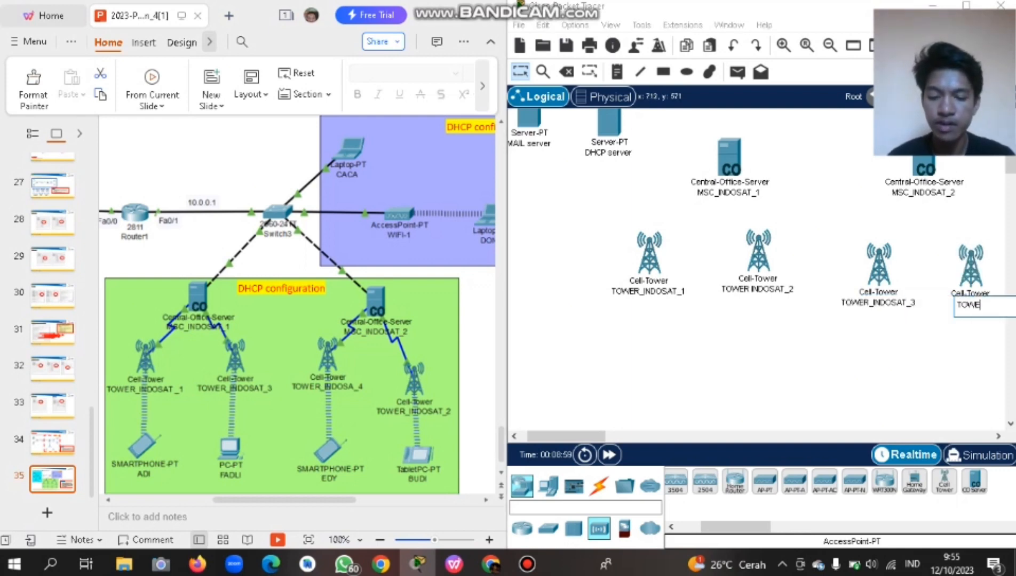
text(R_INDOSA)
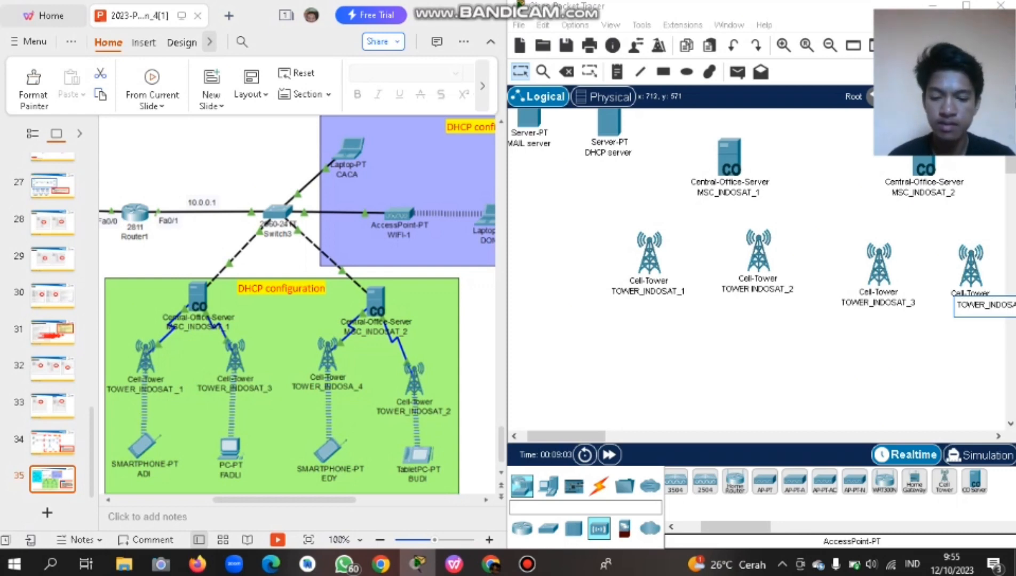
Commit the TOWER_INDOSAT_4 label and scroll around to review the topology.
scroll(699, 323, right, 5)
scroll(700, 322, left, 1)
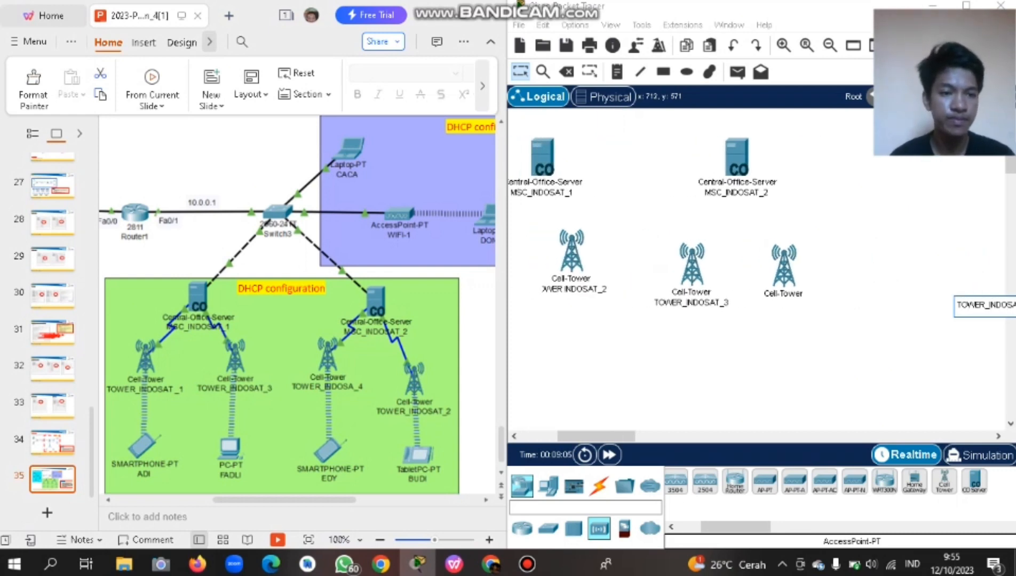
click(699, 322)
scroll(699, 323, left, 5)
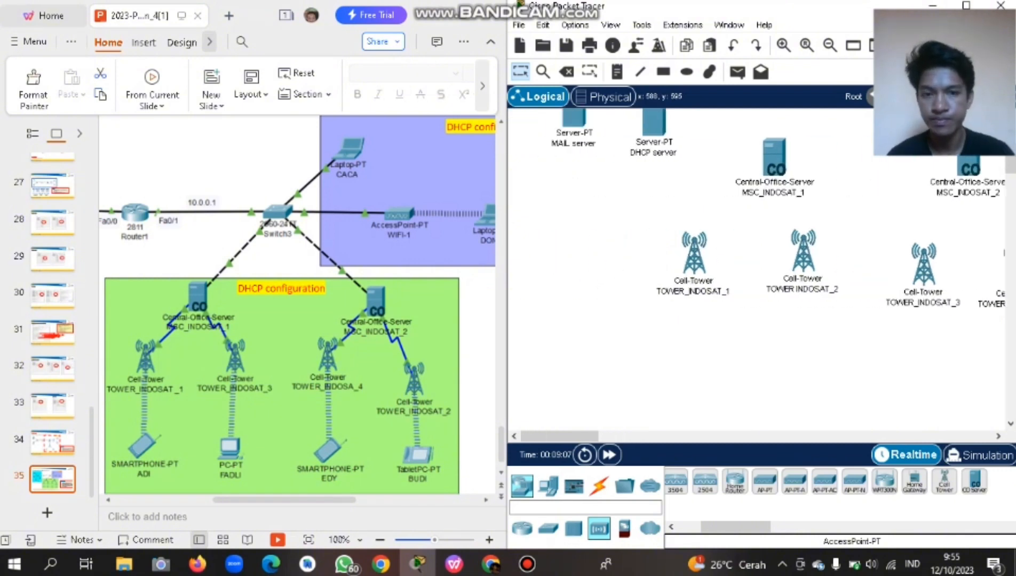
scroll(699, 323, up, 5)
scroll(699, 322, right, 5)
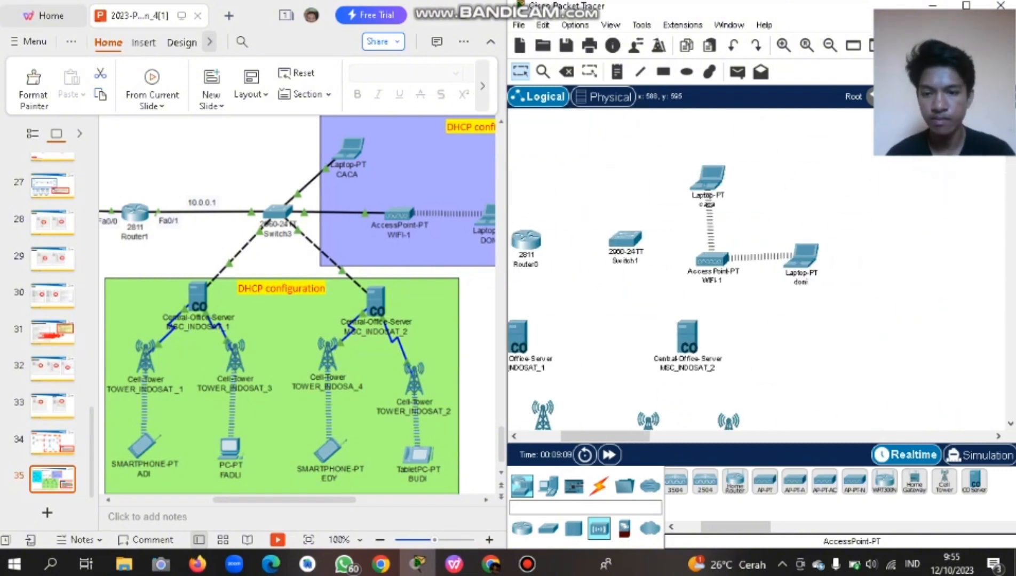
scroll(700, 322, down, 5)
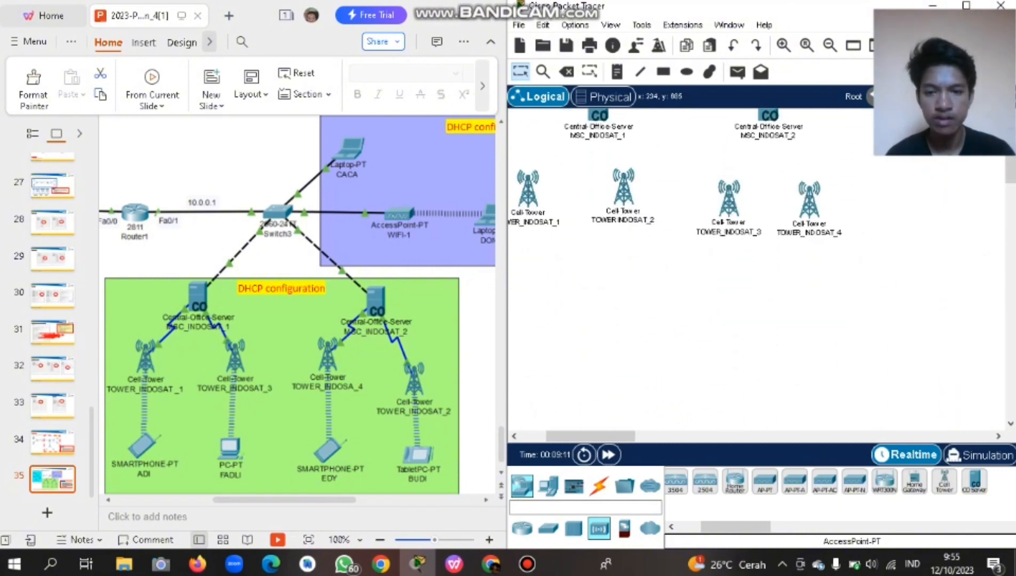
scroll(298, 304, down, 2)
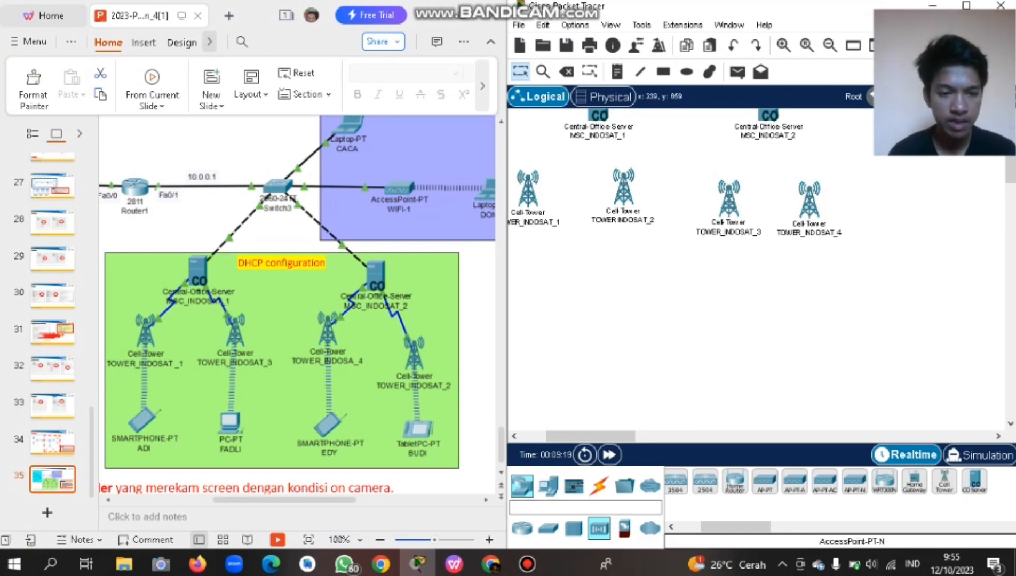
Place a Tablet PC and a Smartphone from End Devices below the cell towers.
click(573, 528)
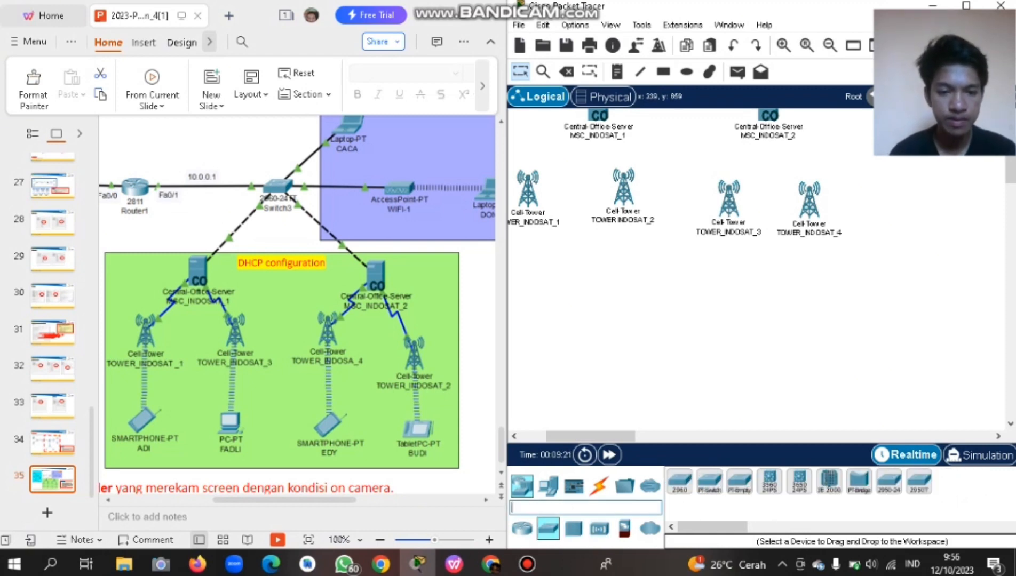
click(522, 528)
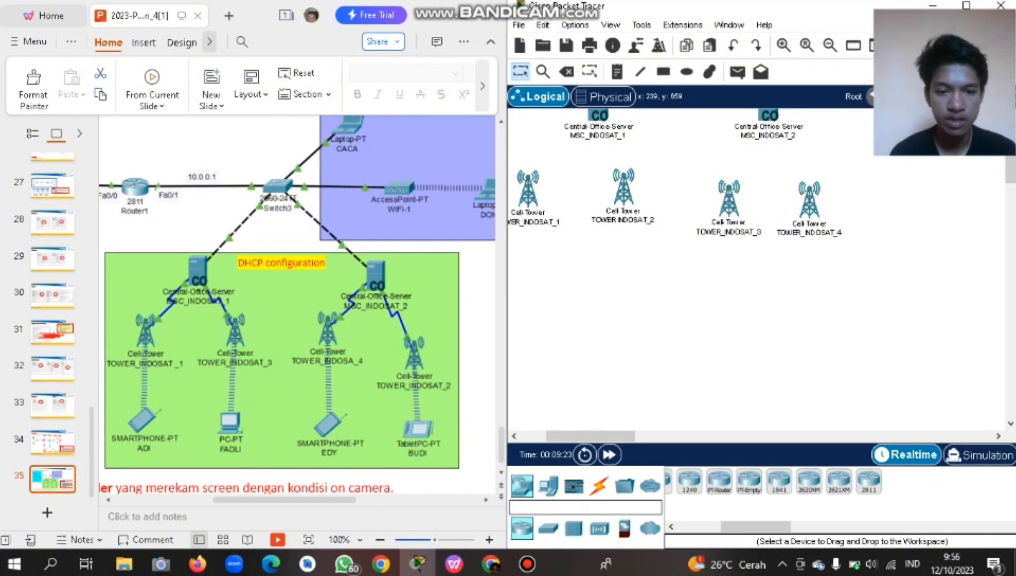
click(573, 486)
click(548, 485)
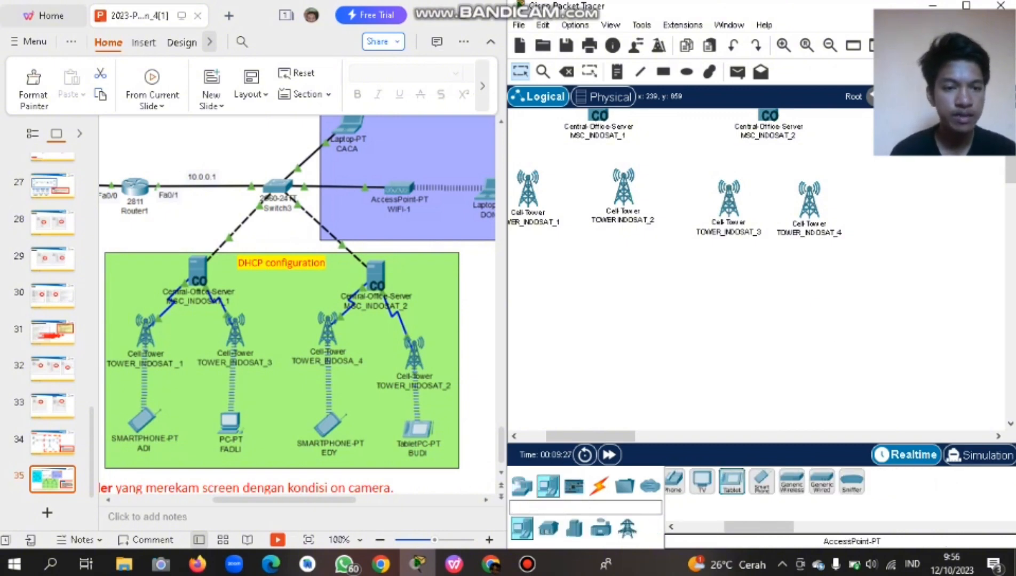
click(827, 314)
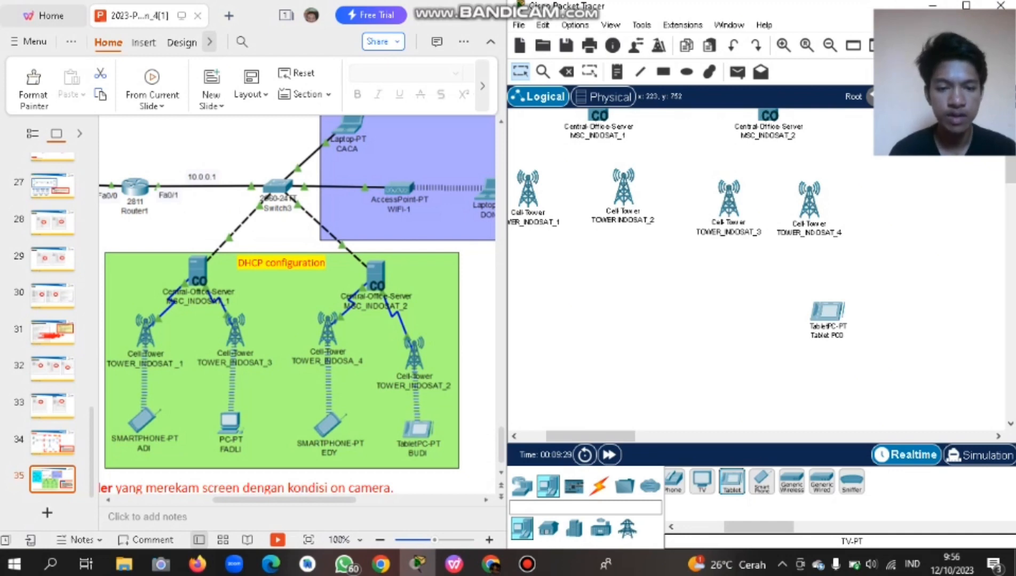
scroll(820, 482, left, 3)
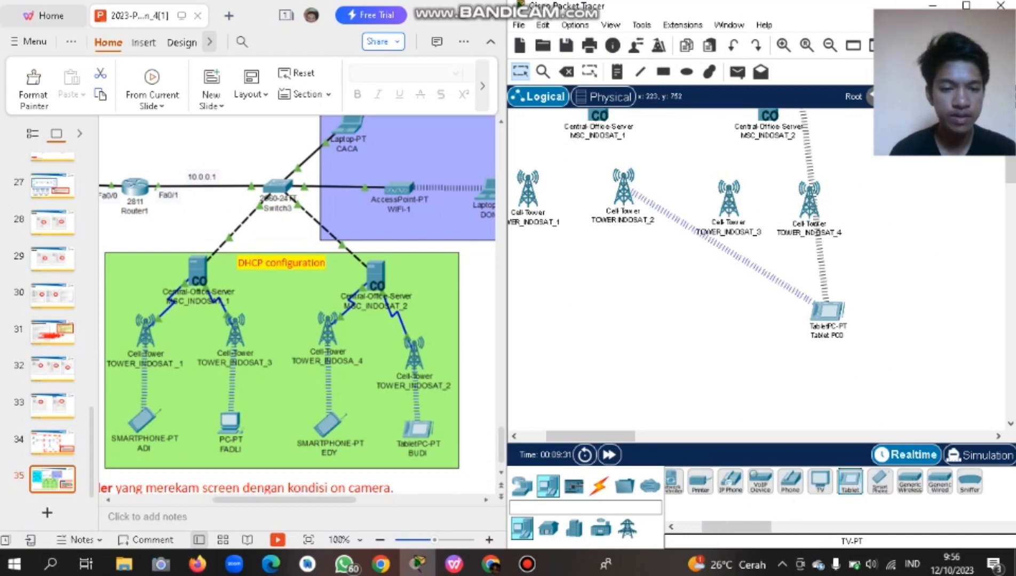
scroll(835, 482, left, 1)
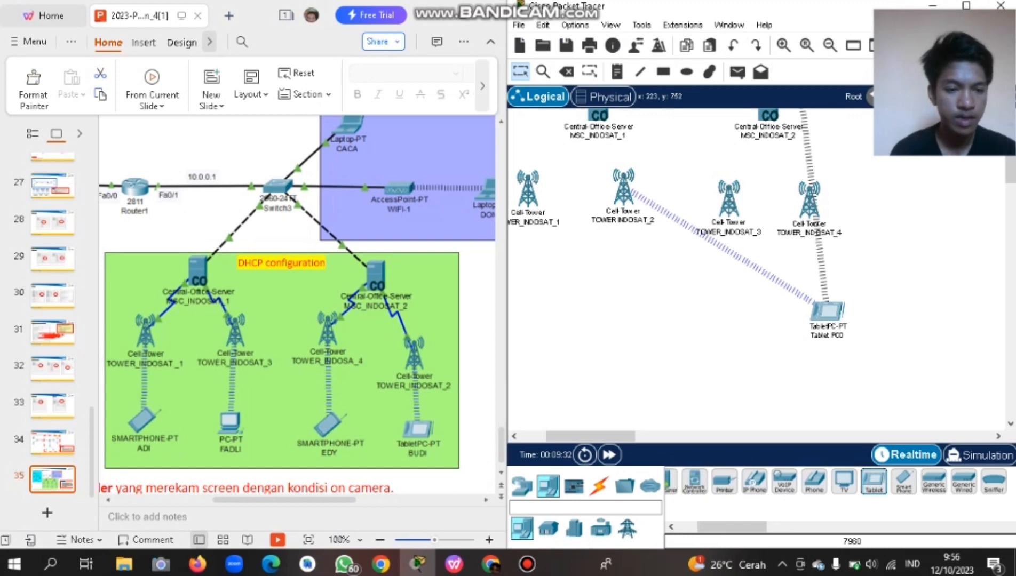
click(904, 482)
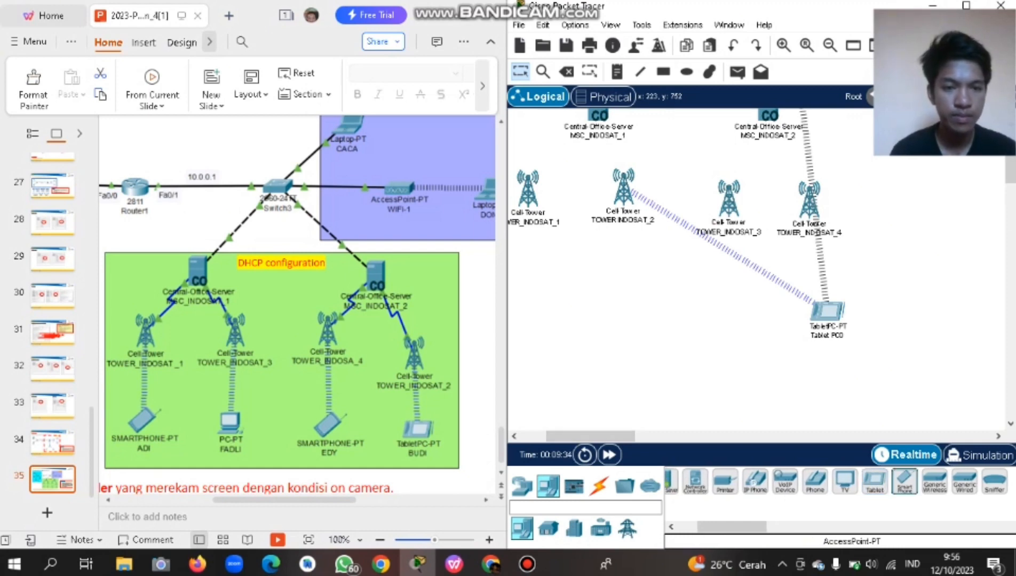
click(729, 314)
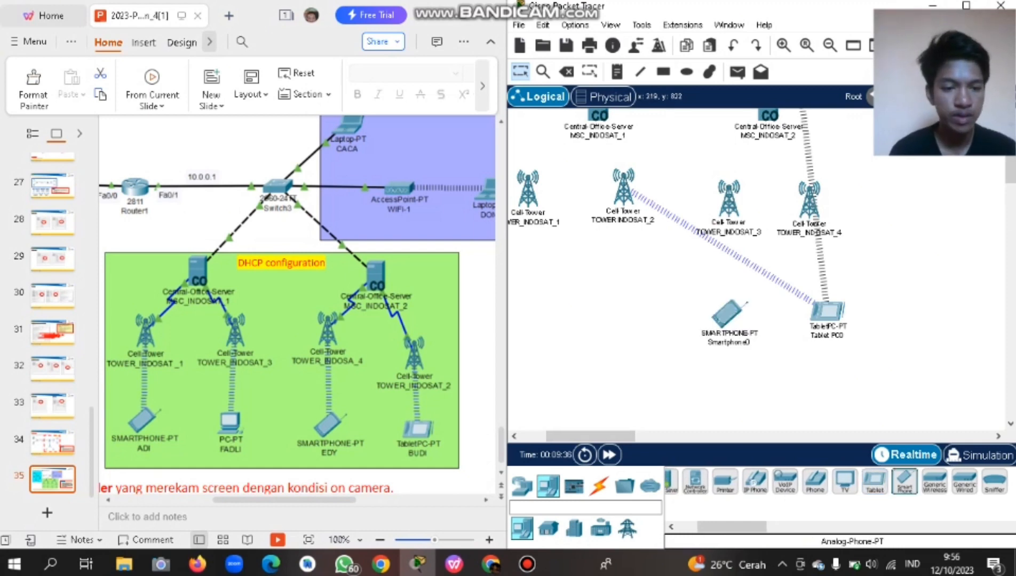
Add a generic PC (PC0) and a second smartphone (Smartphone1) to the row.
scroll(769, 482, left, 4)
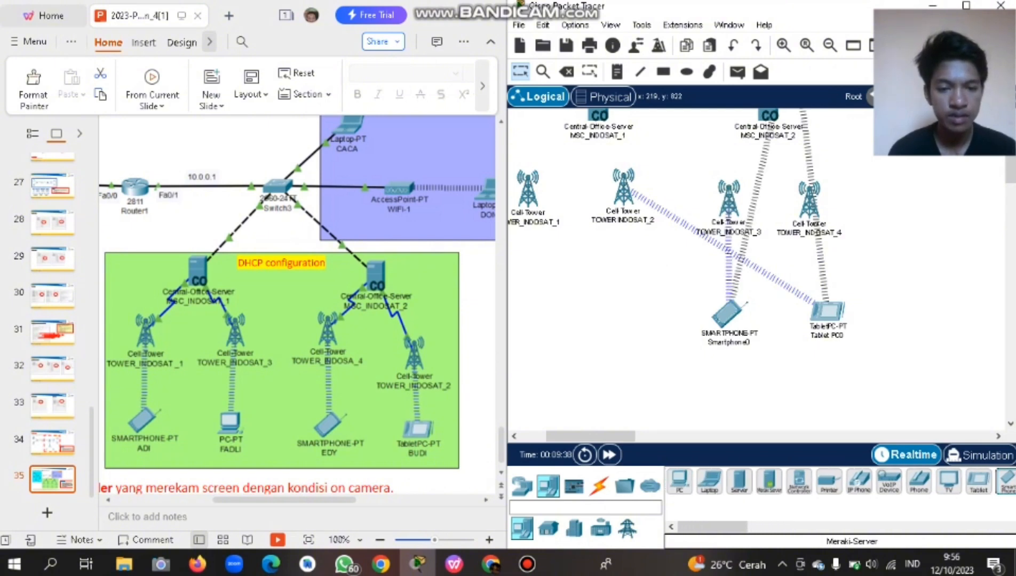
click(679, 480)
click(613, 308)
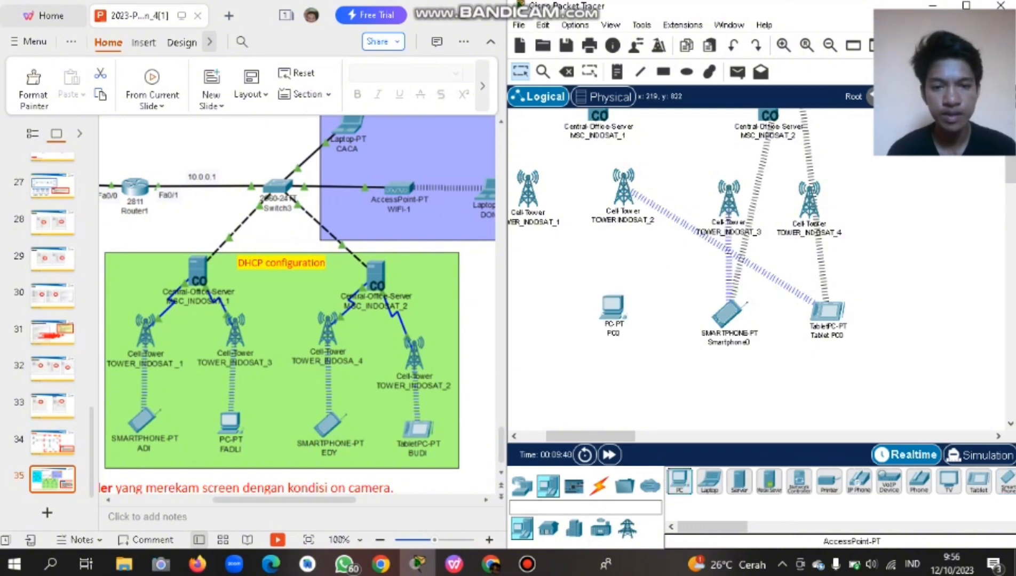
scroll(757, 272, left, 4)
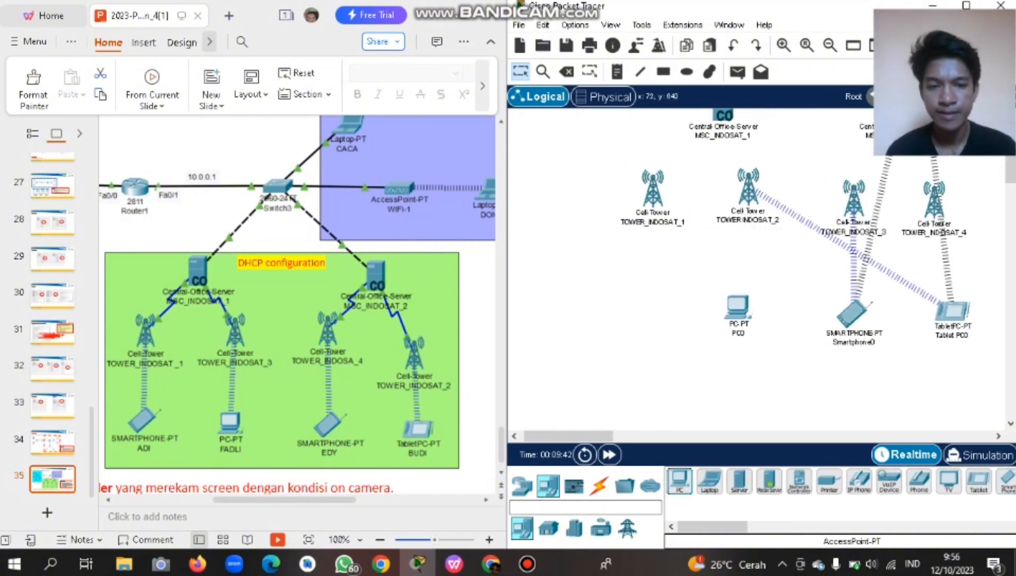
scroll(840, 482, right, 3)
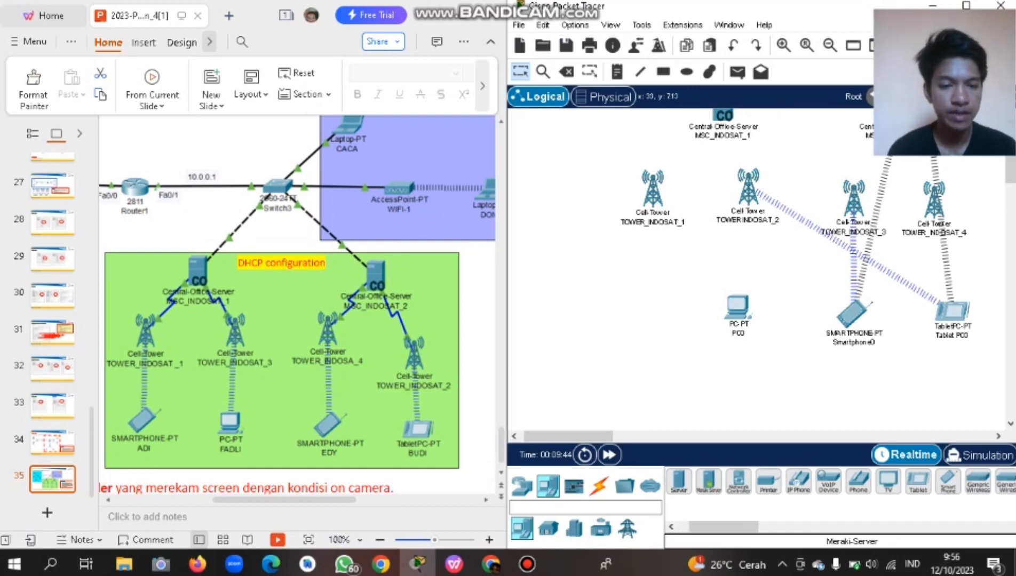
click(901, 482)
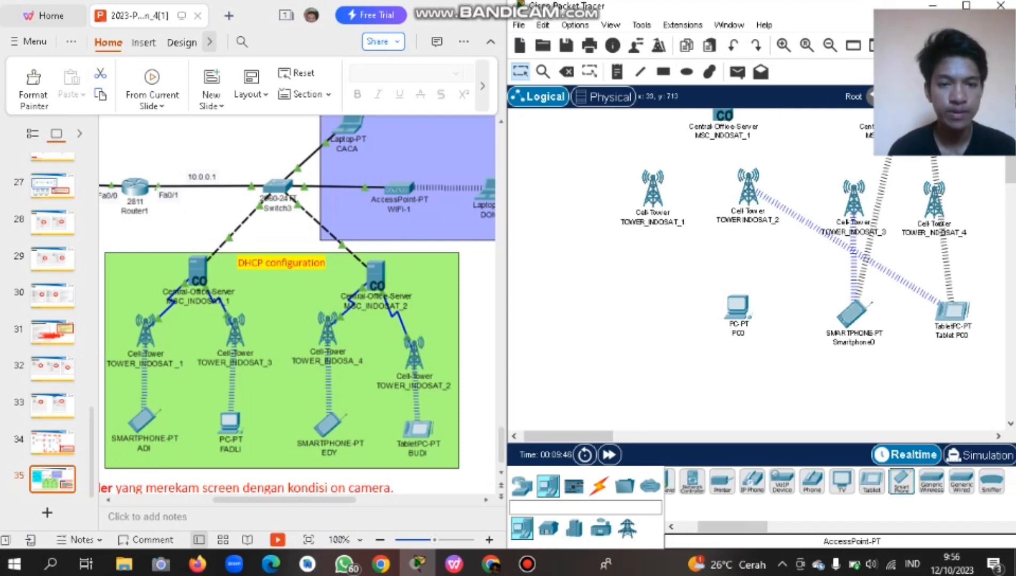
click(637, 311)
scroll(637, 311, up, 2)
scroll(637, 331, down, 1)
scroll(758, 256, up, 1)
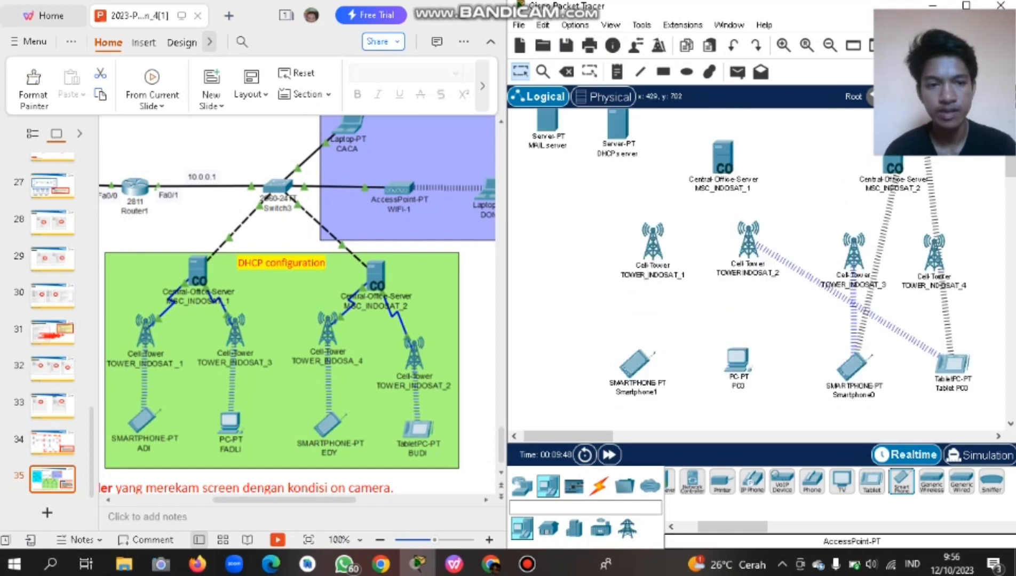
Move the DHCP server down-left and the MAIL server slightly left, then show cable types.
scroll(758, 267, up, 5)
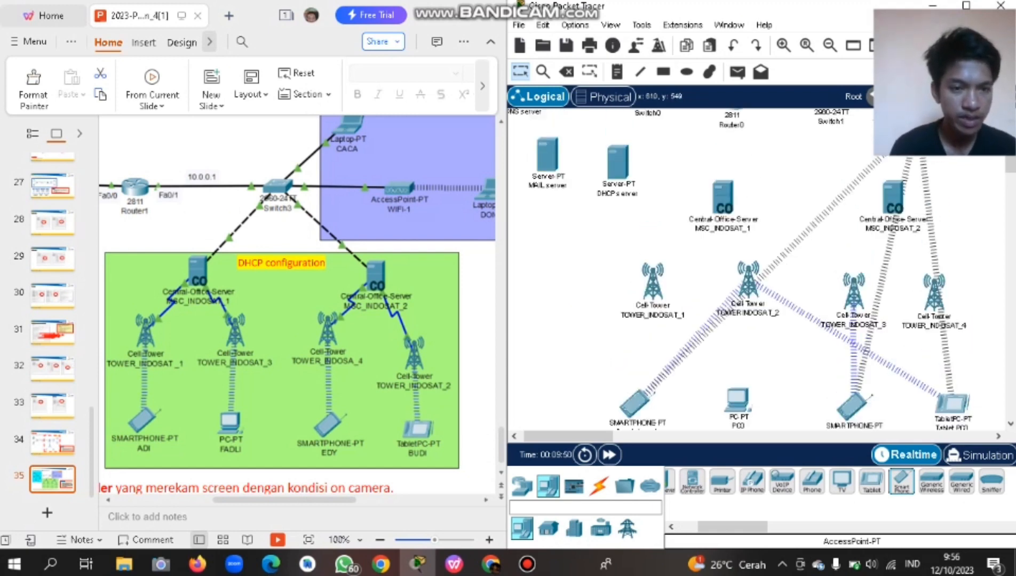
scroll(758, 266, right, 3)
scroll(757, 267, right, 3)
scroll(758, 267, down, 1)
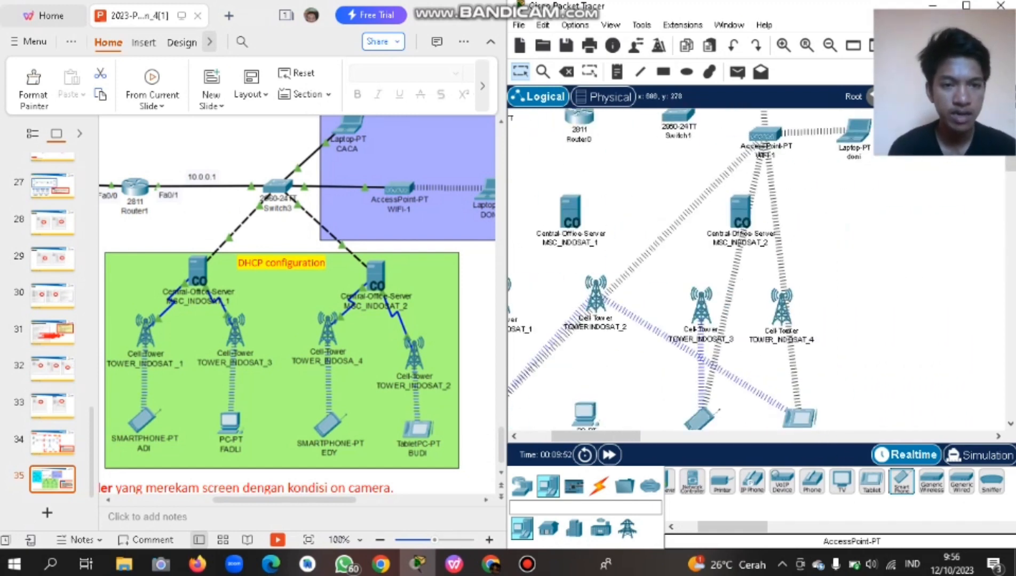
scroll(758, 267, left, 9)
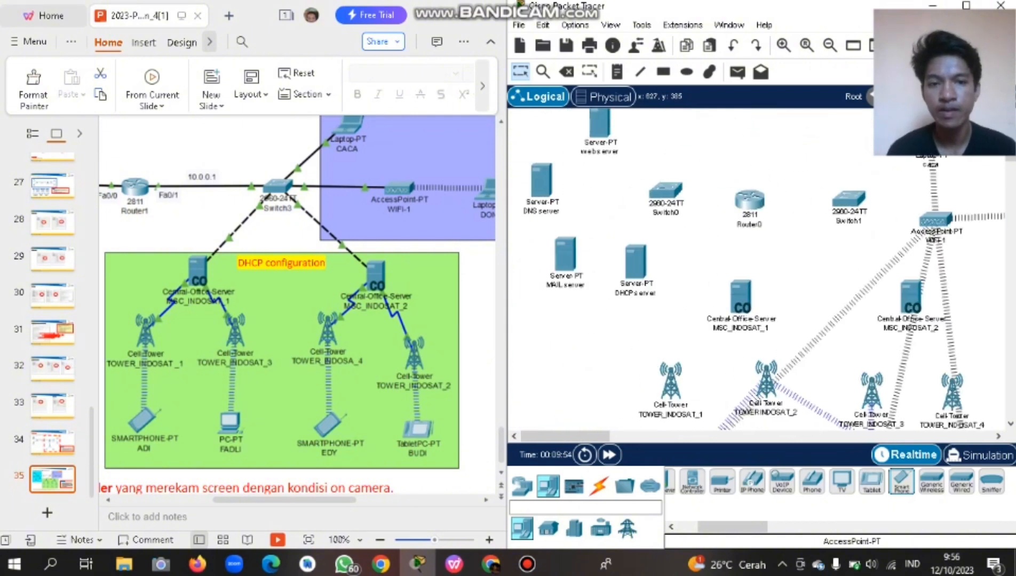
scroll(757, 267, right, 10)
scroll(758, 266, down, 2)
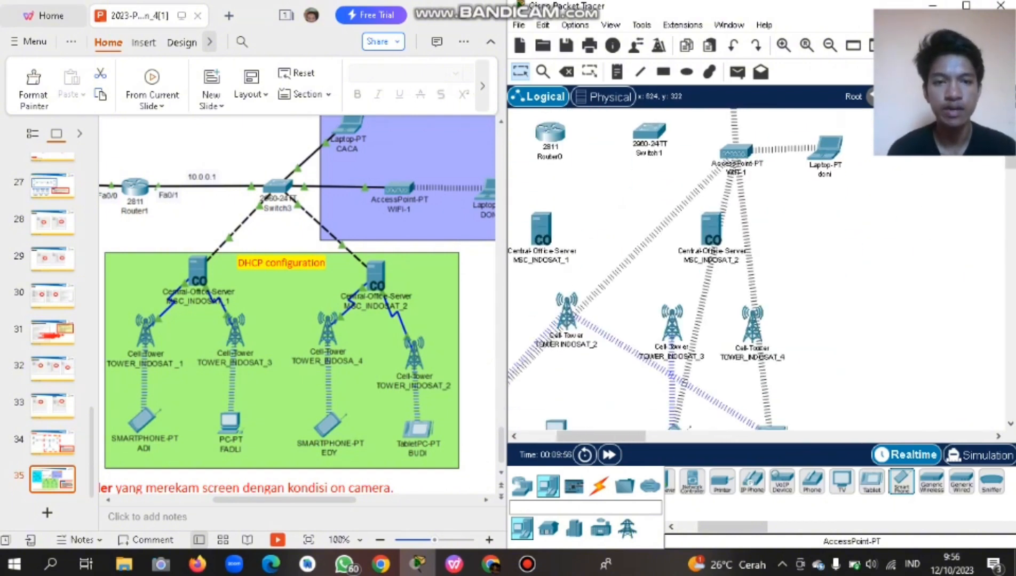
scroll(758, 266, up, 2)
scroll(758, 266, left, 10)
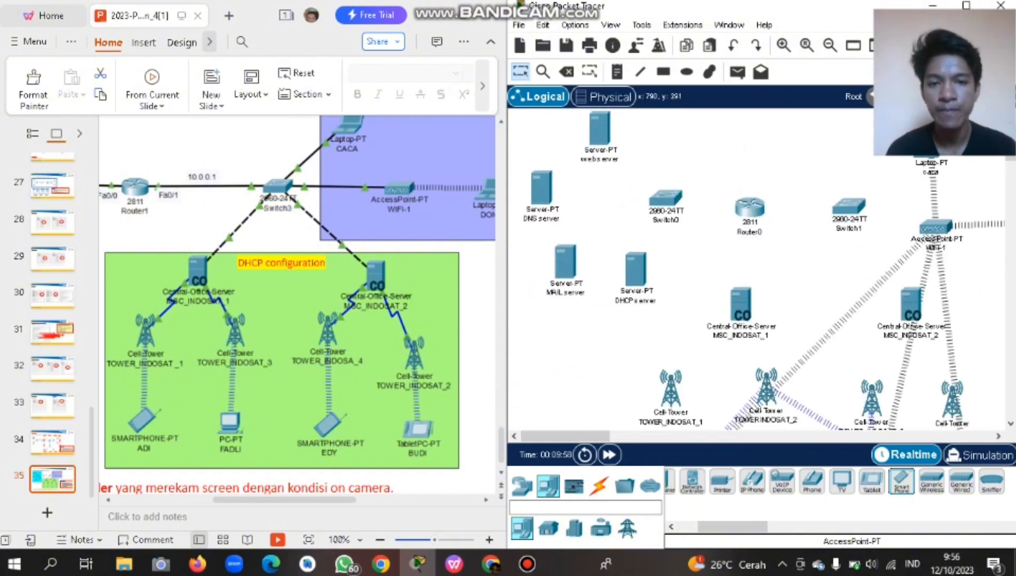
scroll(758, 267, right, 8)
scroll(758, 267, left, 7)
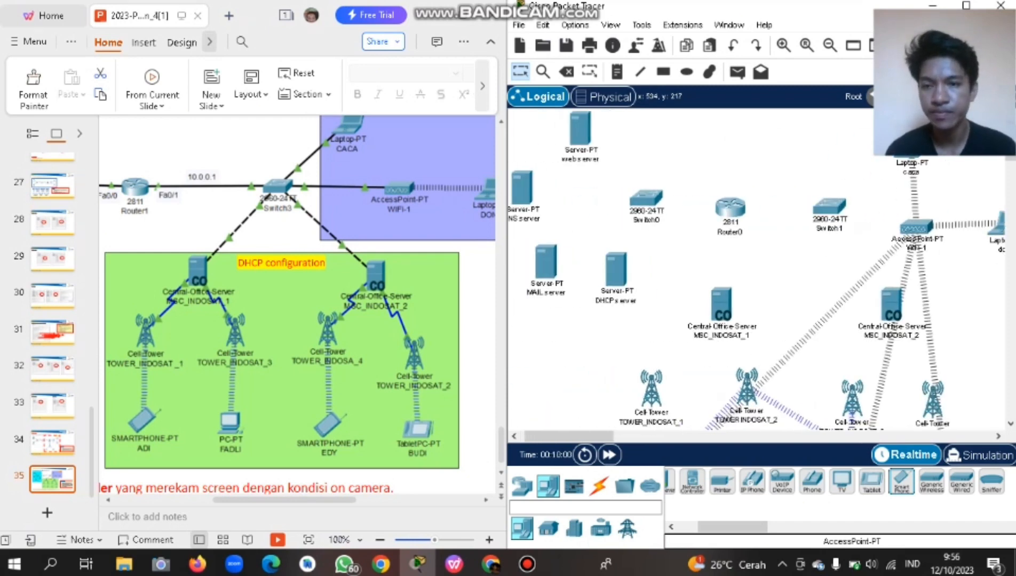
scroll(297, 304, up, 1)
scroll(297, 304, left, 3)
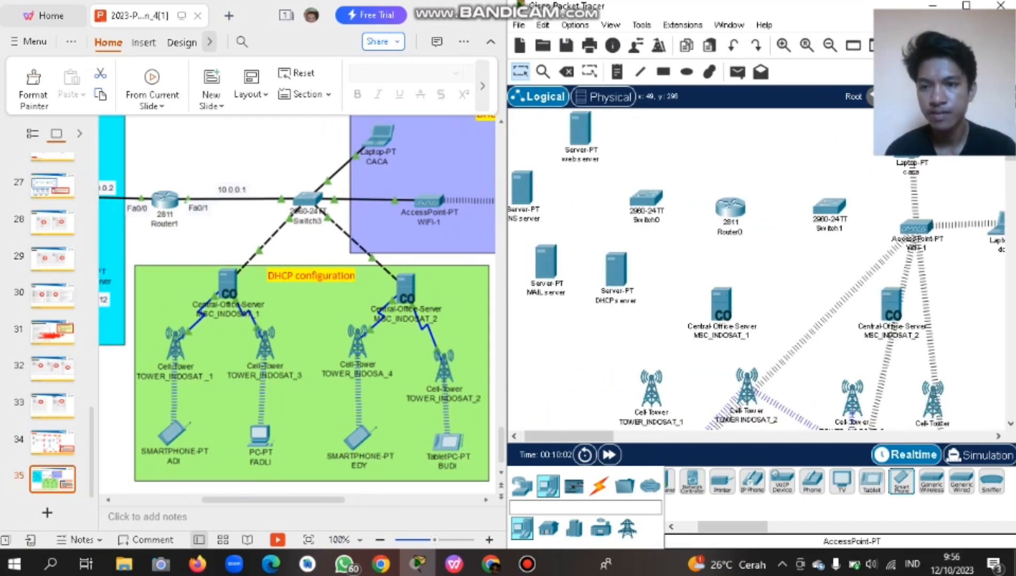
scroll(297, 304, left, 9)
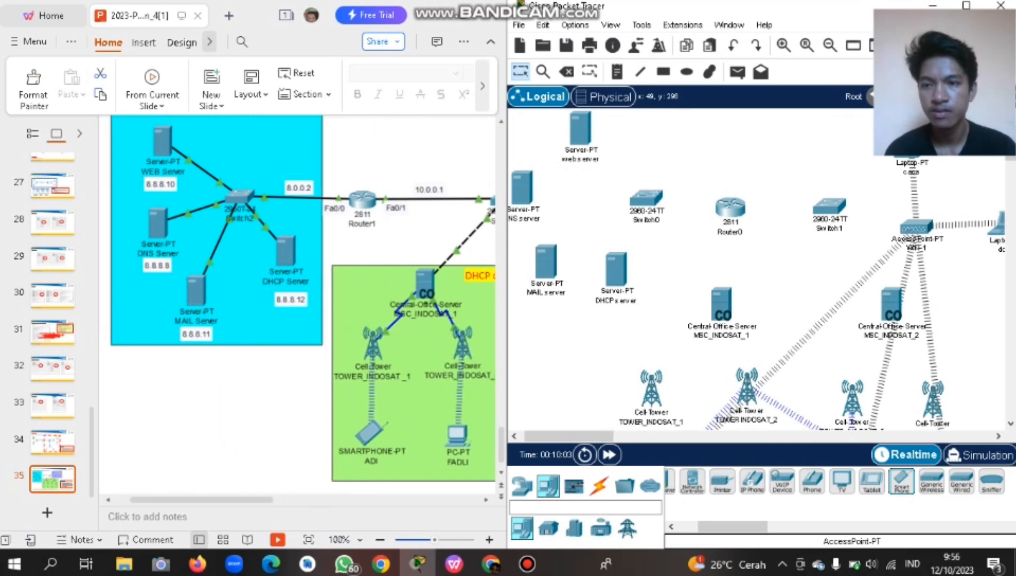
scroll(297, 304, up, 2)
scroll(297, 304, down, 1)
scroll(297, 304, up, 1)
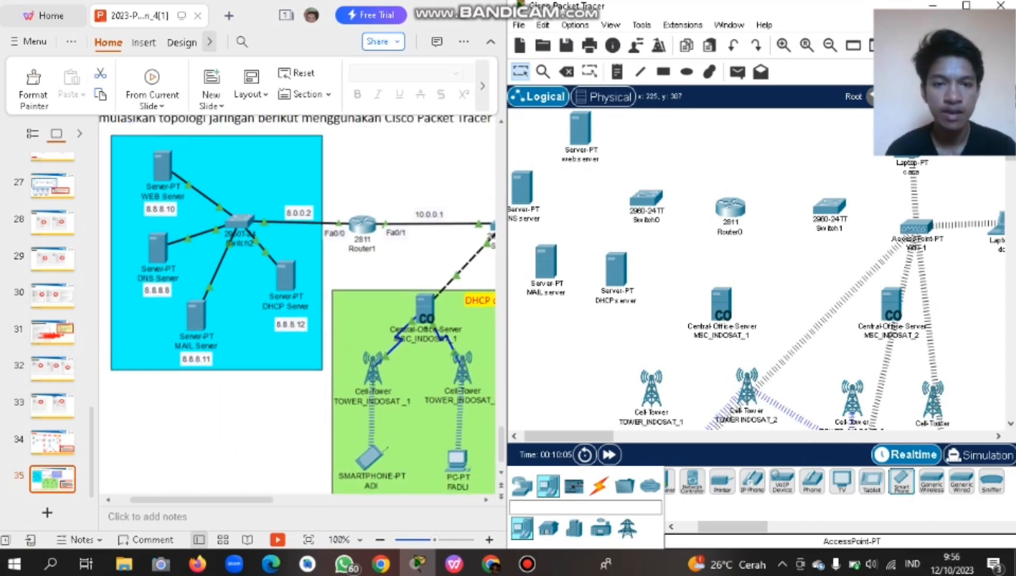
scroll(758, 267, up, 1)
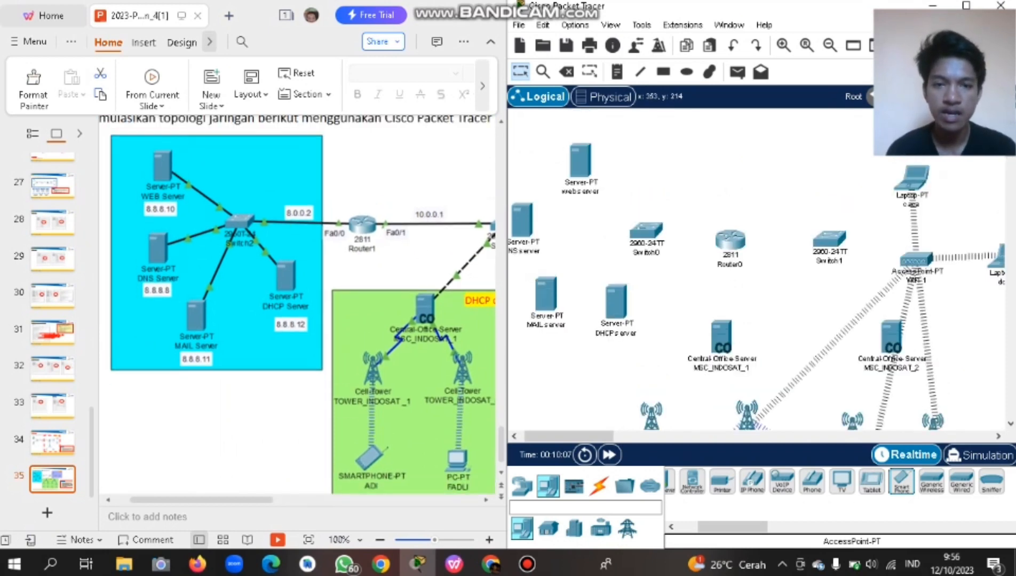
scroll(768, 266, up, 1)
scroll(885, 235, down, 1)
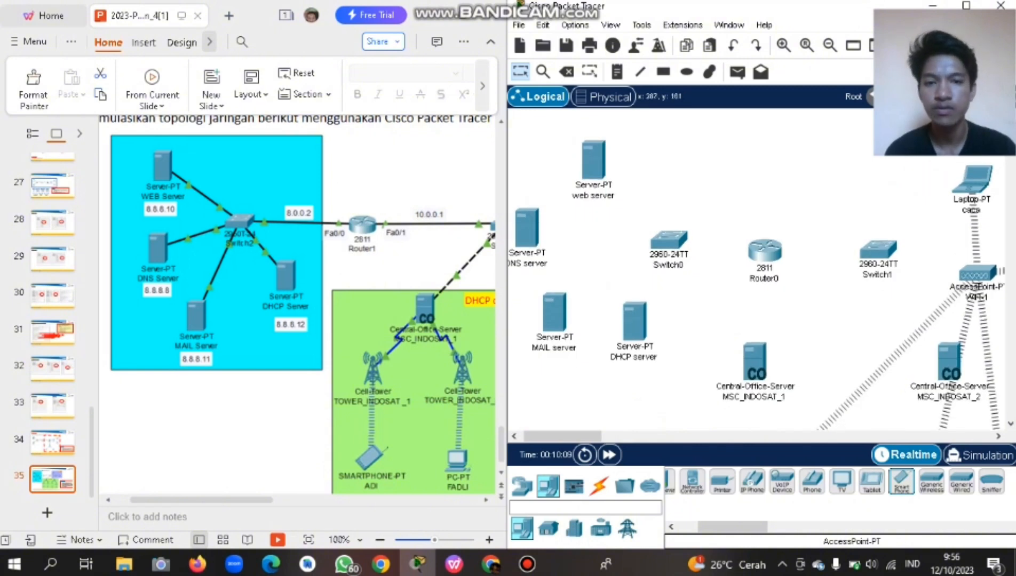
drag(635, 322, 620, 344)
drag(554, 315, 529, 321)
scroll(406, 315, right, 3)
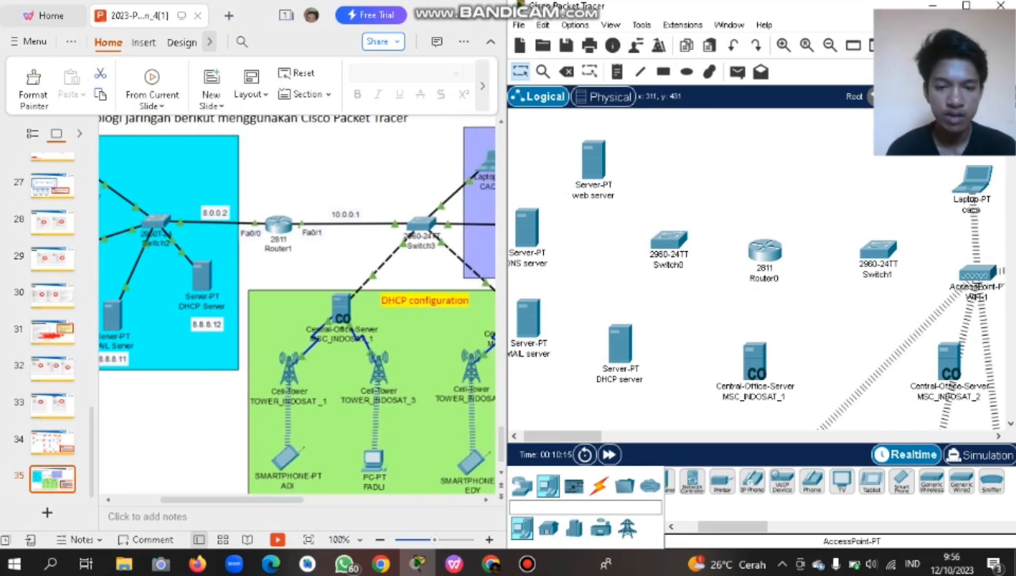
click(599, 485)
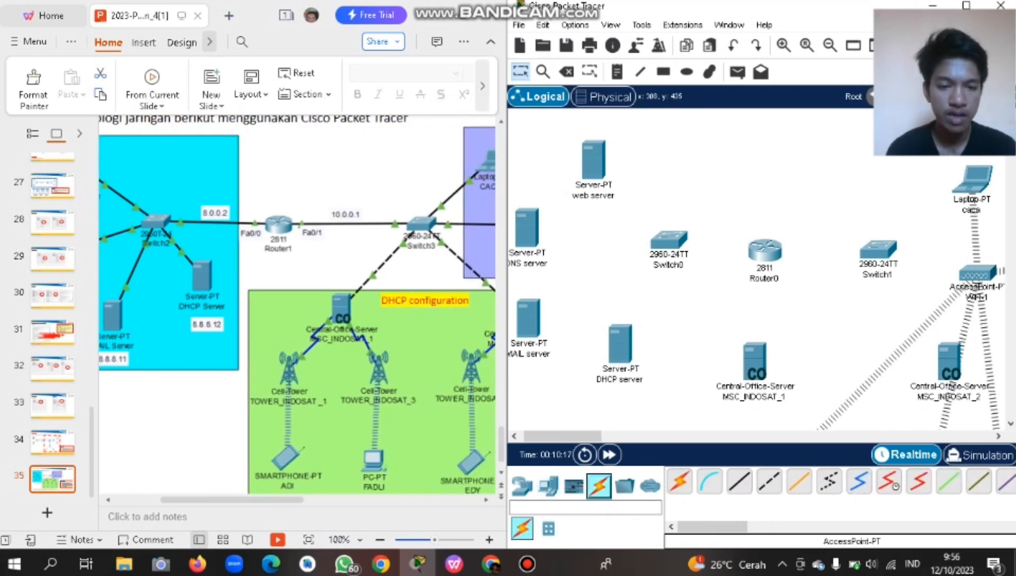
Cable the web and DNS servers' FastEthernet0 ports to Switch0 with copper straight-through.
click(739, 482)
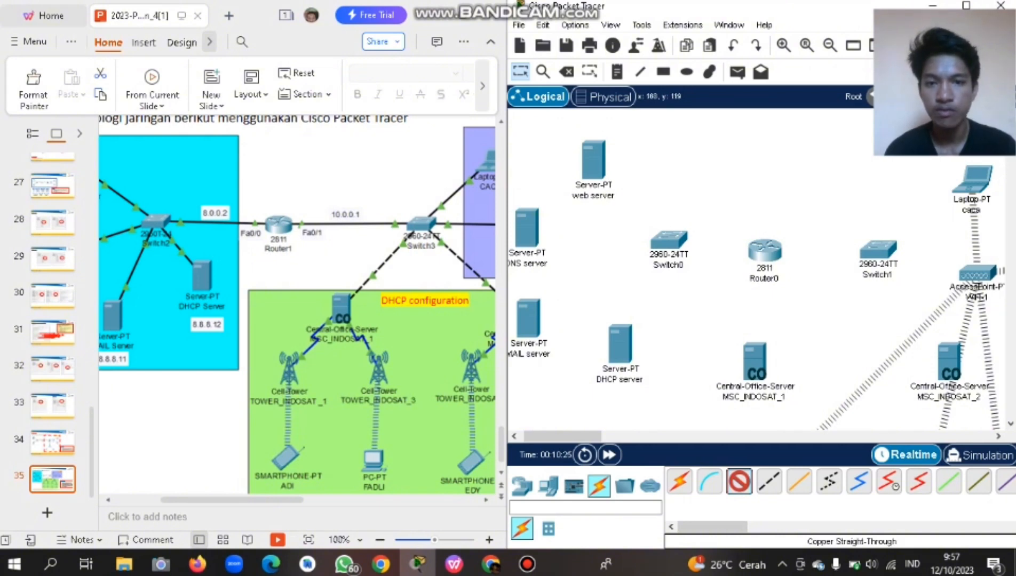
click(600, 170)
click(640, 178)
click(674, 235)
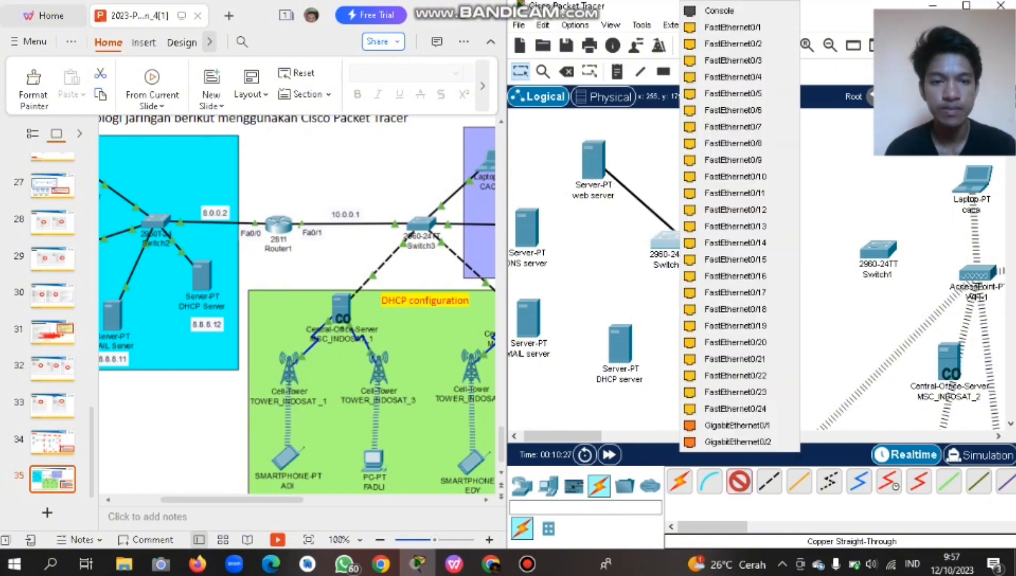
click(734, 27)
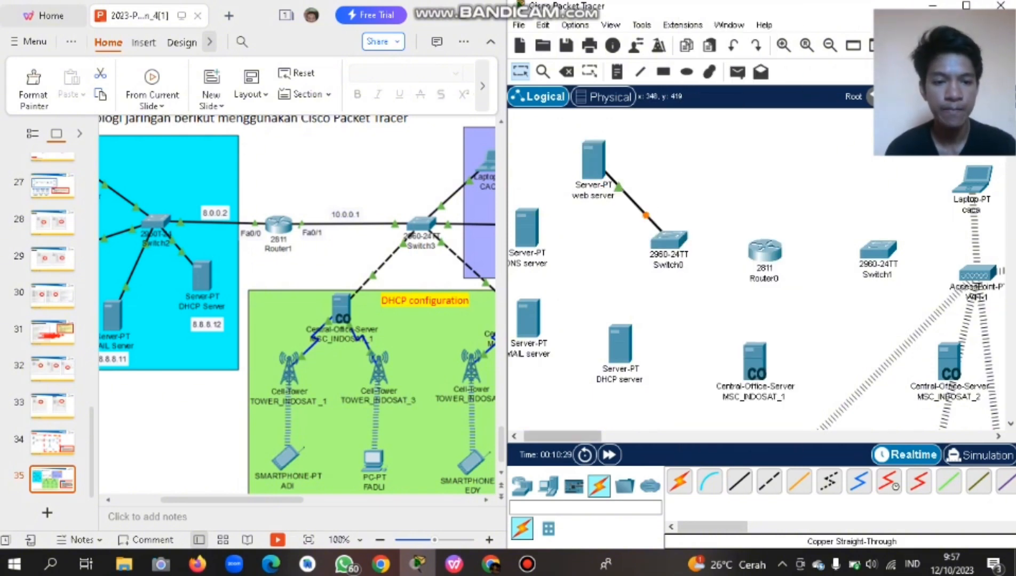
click(528, 235)
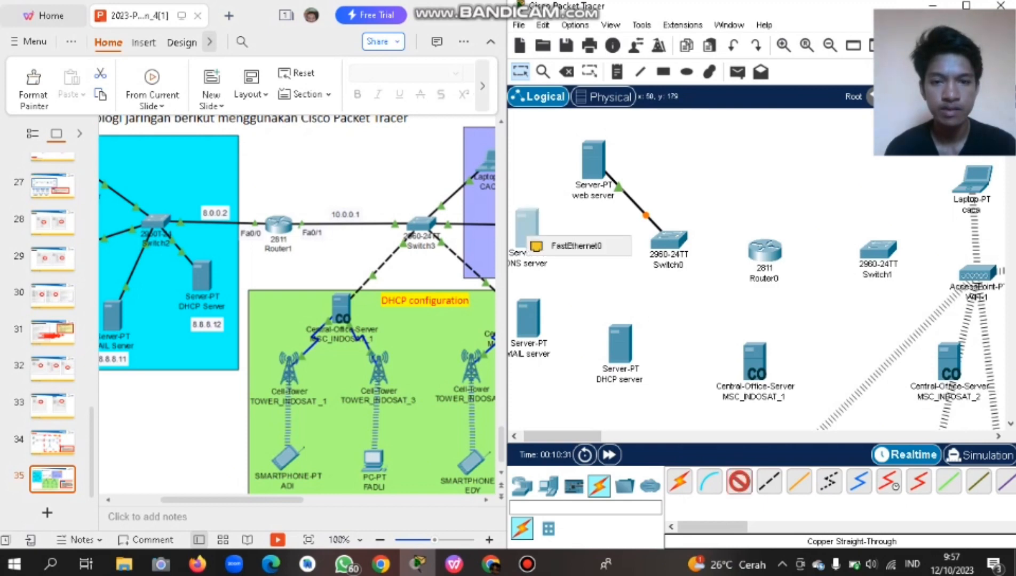
click(574, 245)
click(668, 239)
click(729, 27)
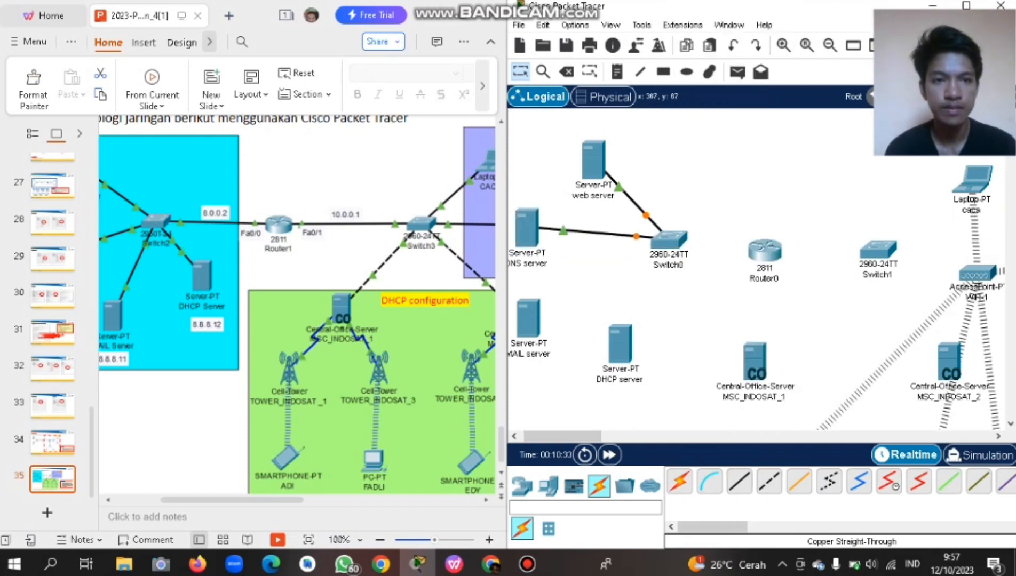
Cable the MAIL and DHCP servers to Switch0 FastEthernet0/3 and FastEthernet0/4.
click(739, 482)
click(534, 328)
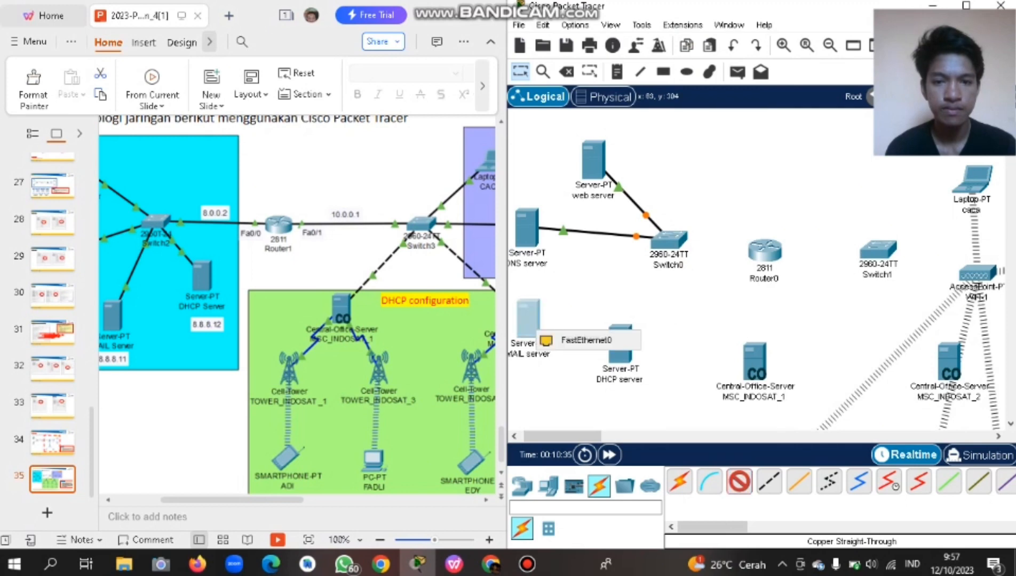
click(579, 340)
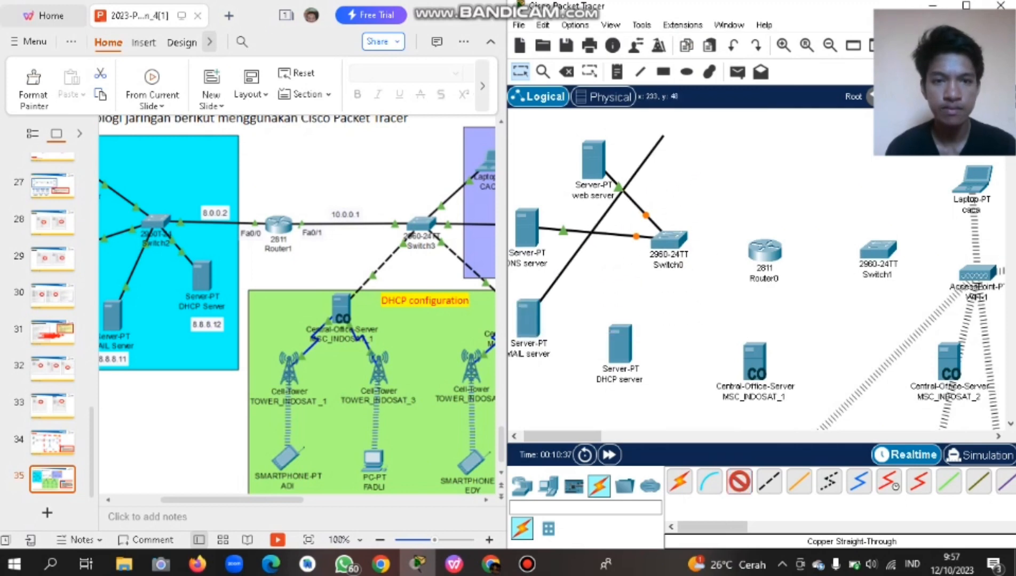
click(667, 240)
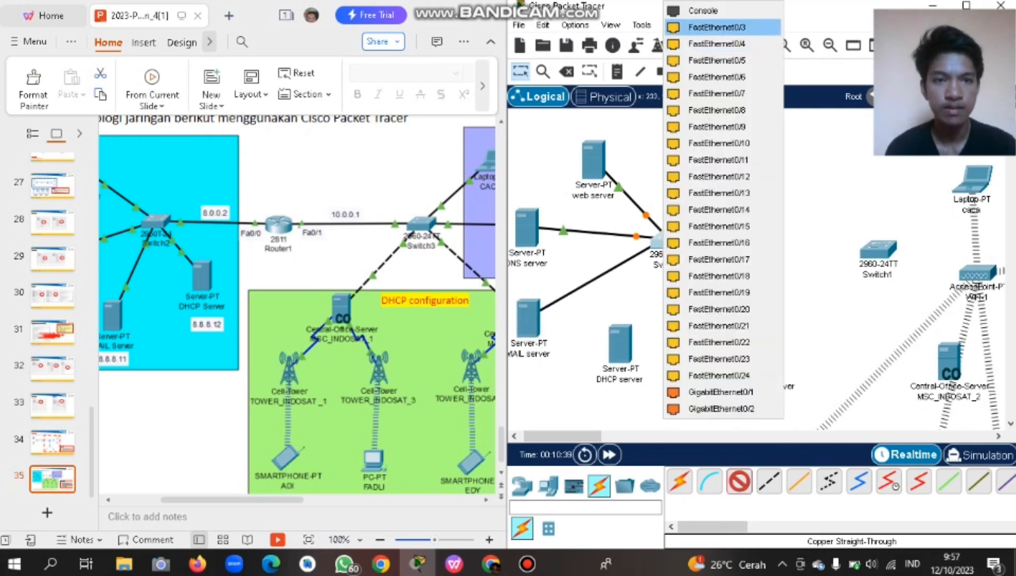
click(715, 26)
click(739, 482)
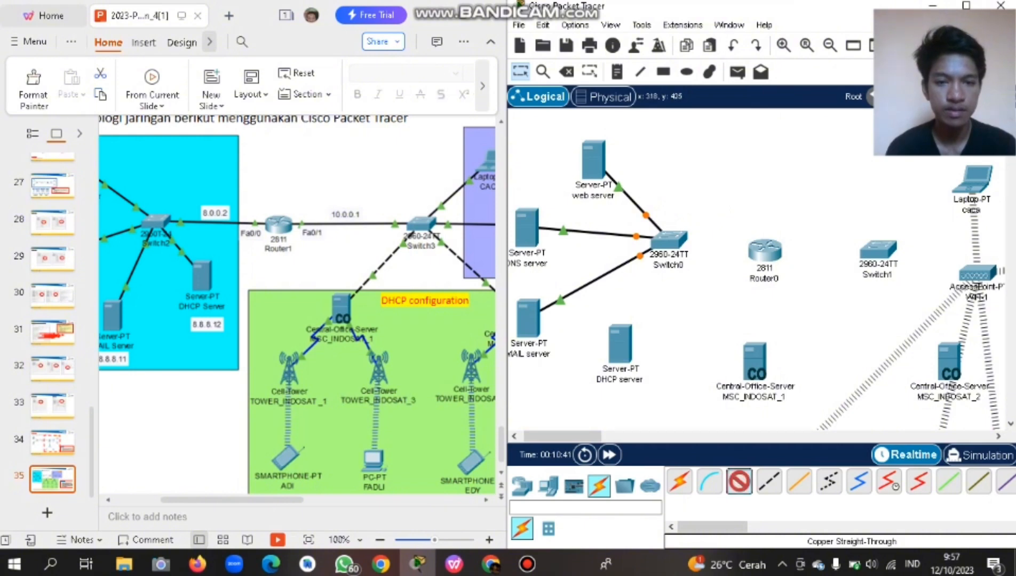
click(621, 354)
click(672, 363)
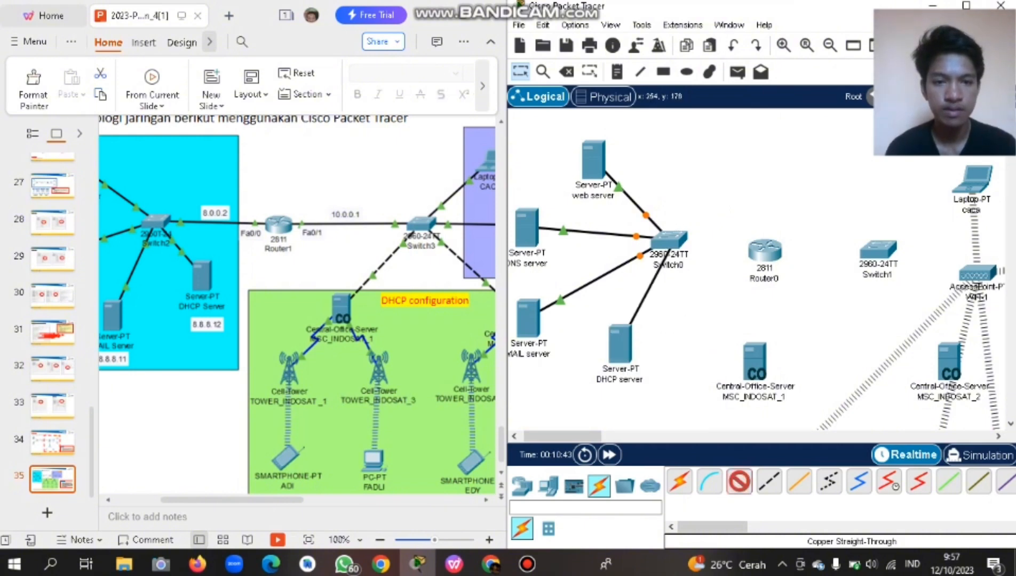
click(665, 242)
click(726, 27)
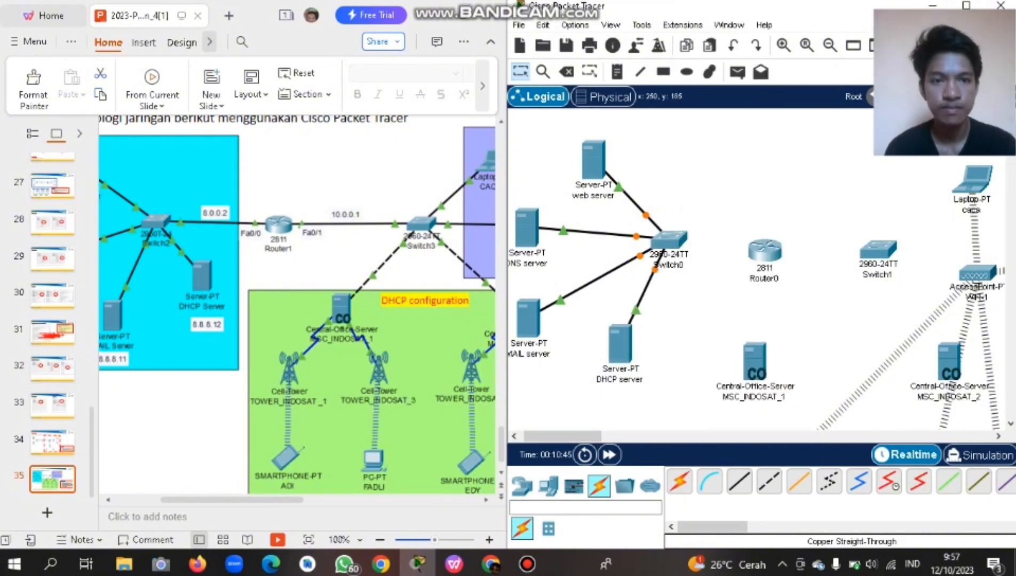
Connect Switch0 to Router0 FastEthernet0/0 with a copper straight-through cable.
click(739, 482)
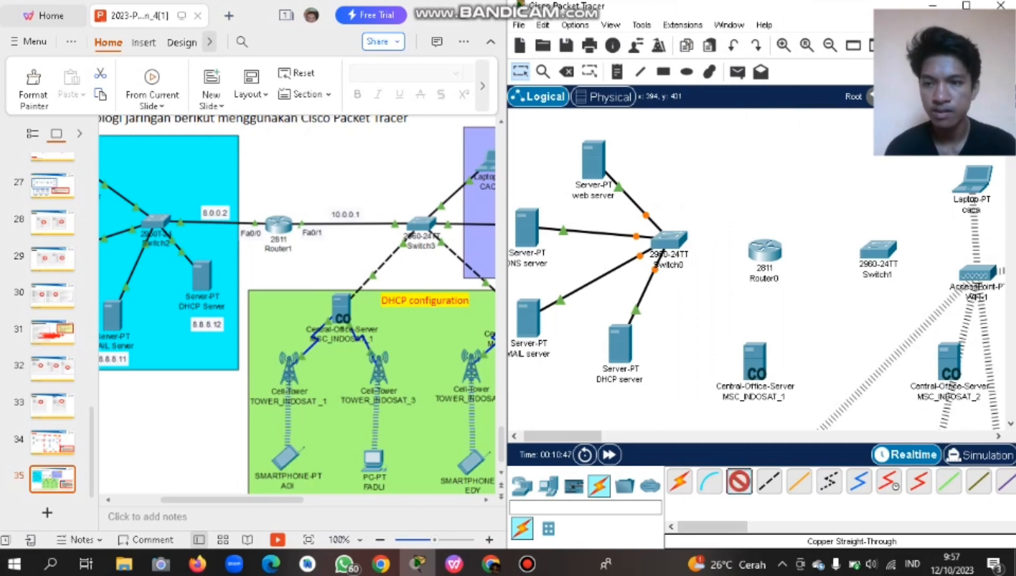
click(668, 240)
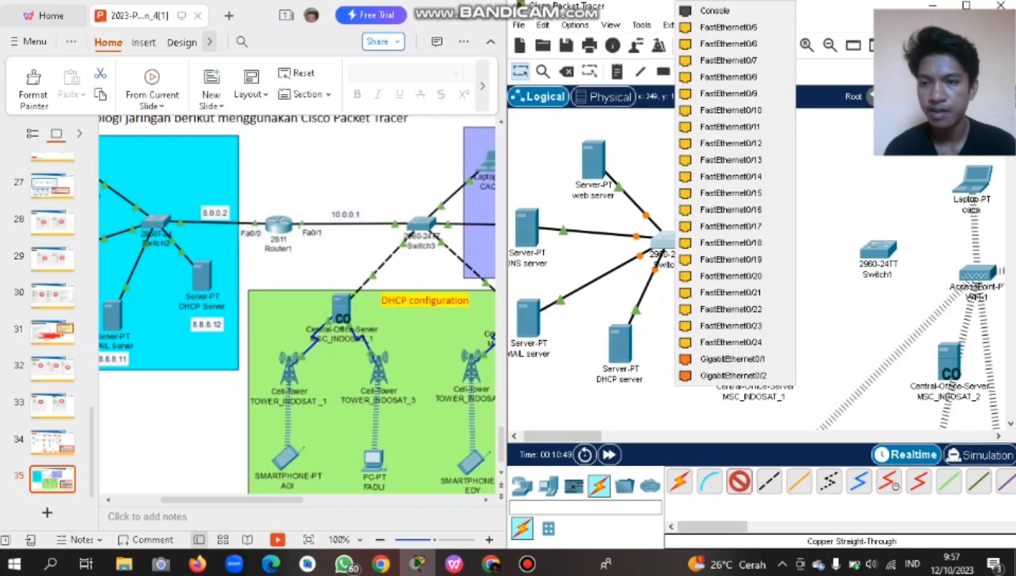
click(728, 27)
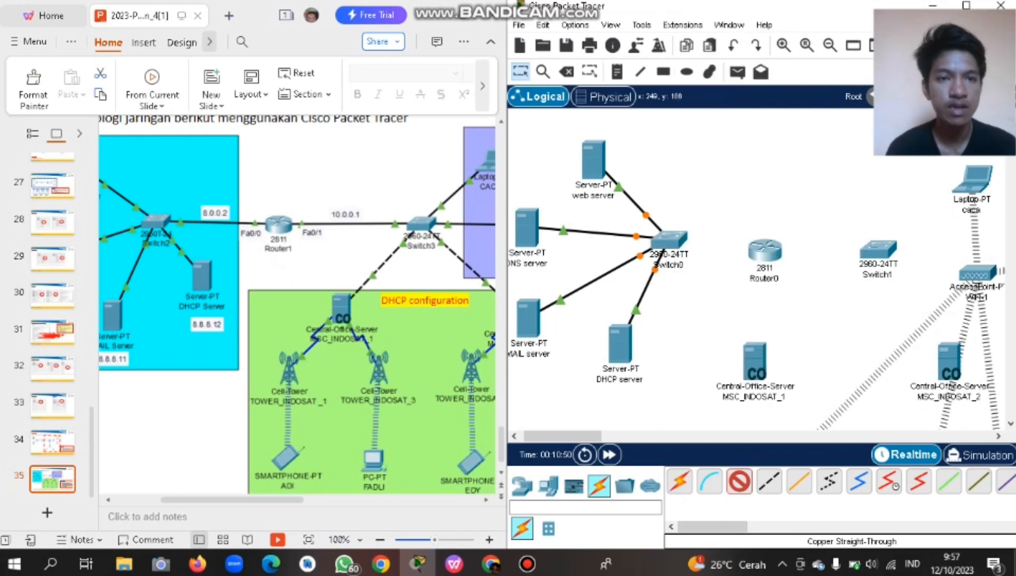
click(765, 254)
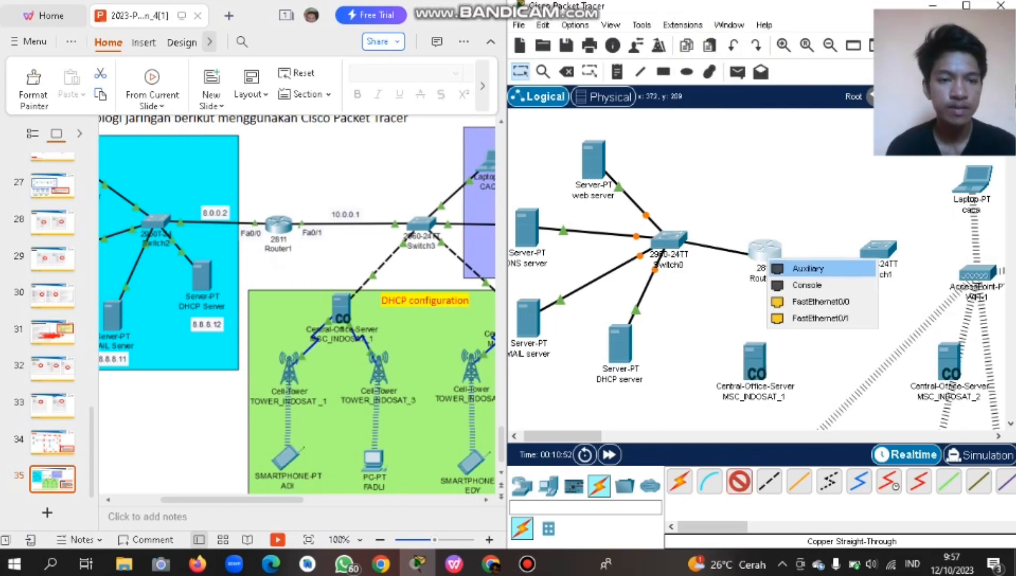
click(816, 302)
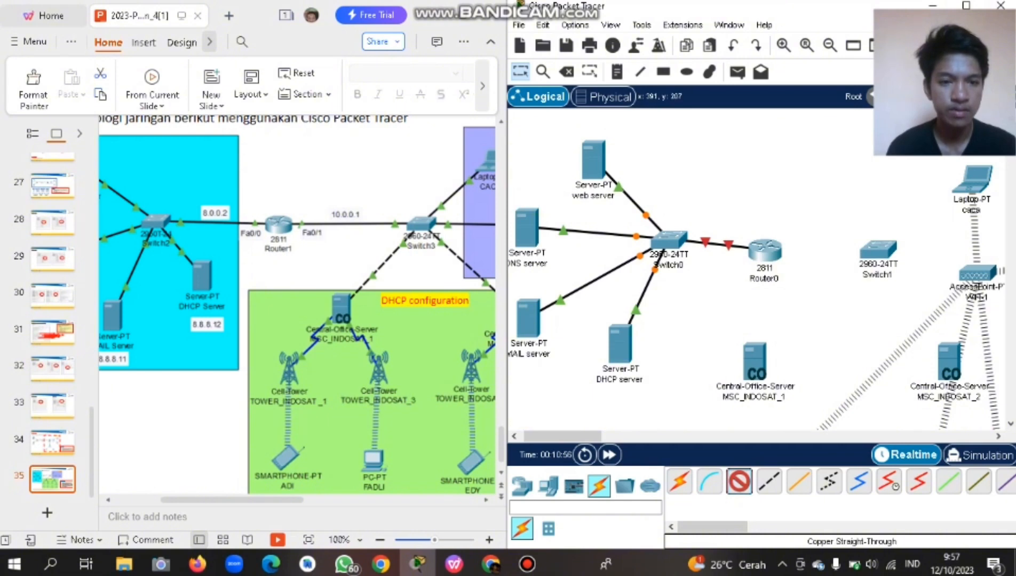
Connect Router0 FastEthernet0/1 to Switch1 FastEthernet0/1 with a copper straight-through cable.
click(740, 482)
click(764, 249)
click(811, 300)
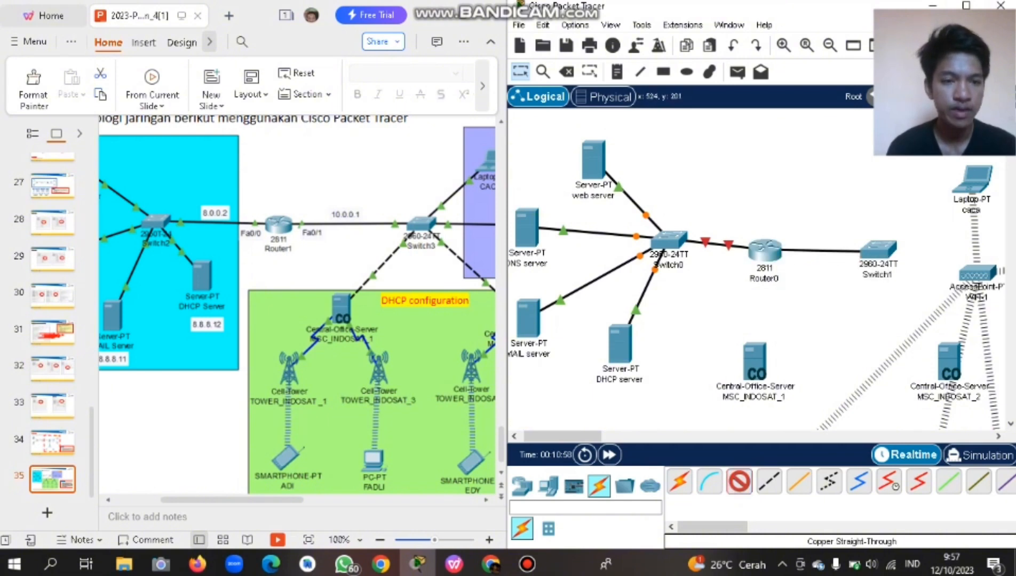
click(878, 250)
click(934, 27)
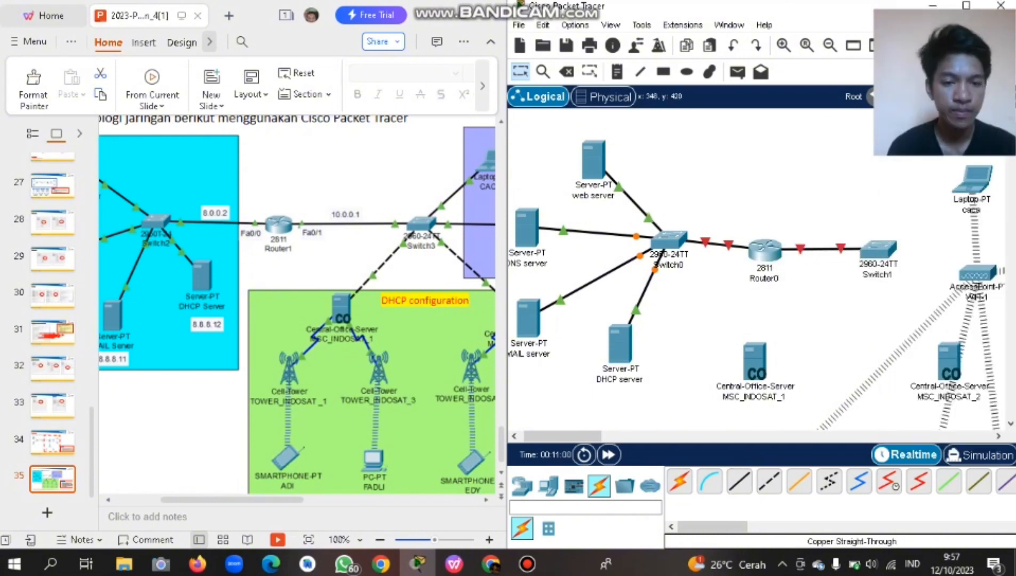
Try cabling Switch1 to Laptop caca, cancel for lack of an Ethernet port, and open the laptop.
scroll(694, 267, right, 5)
scroll(694, 266, right, 4)
scroll(694, 267, left, 2)
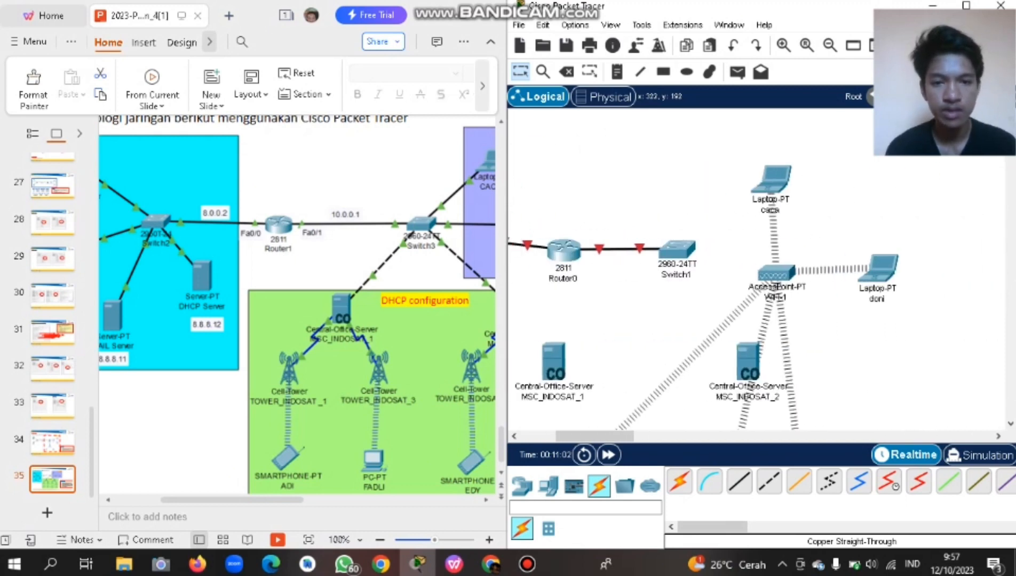
scroll(694, 267, right, 5)
scroll(694, 267, left, 3)
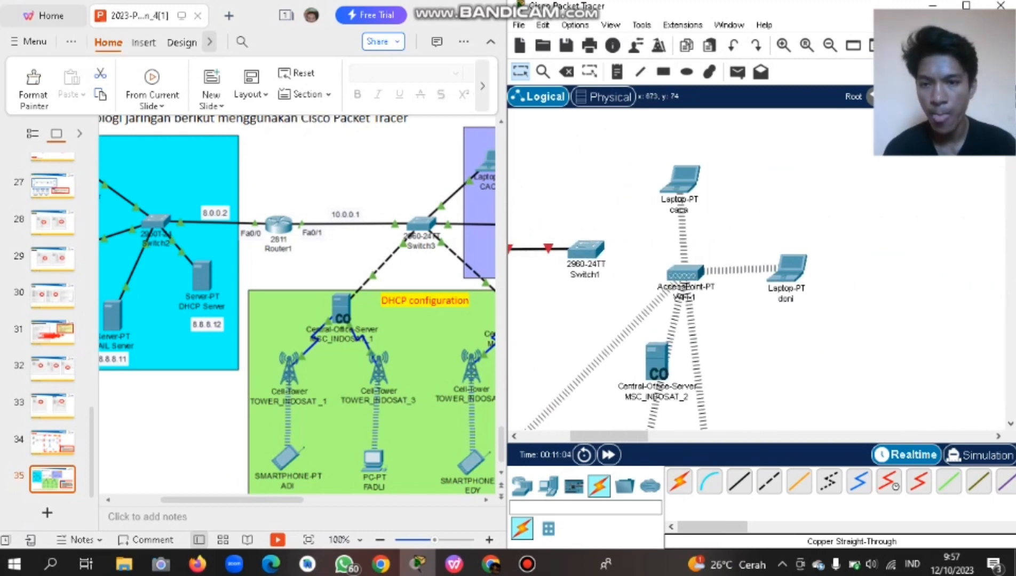
scroll(297, 304, right, 3)
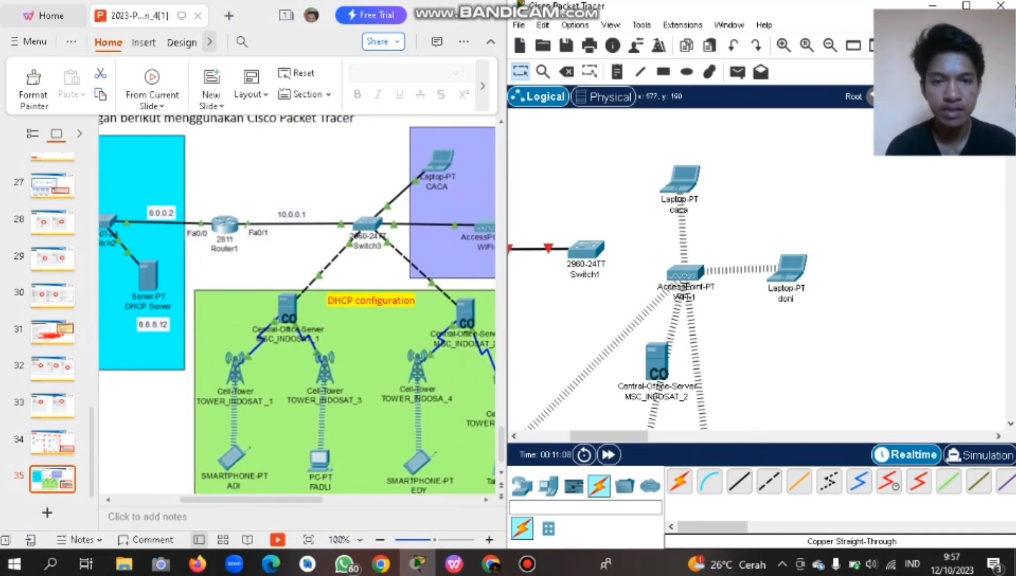
scroll(298, 310, right, 1)
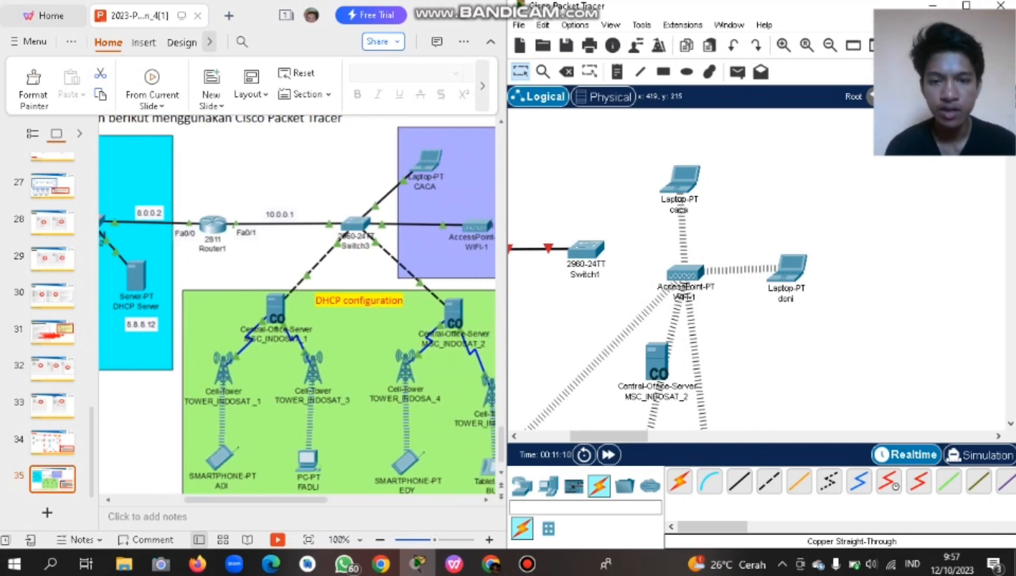
click(739, 482)
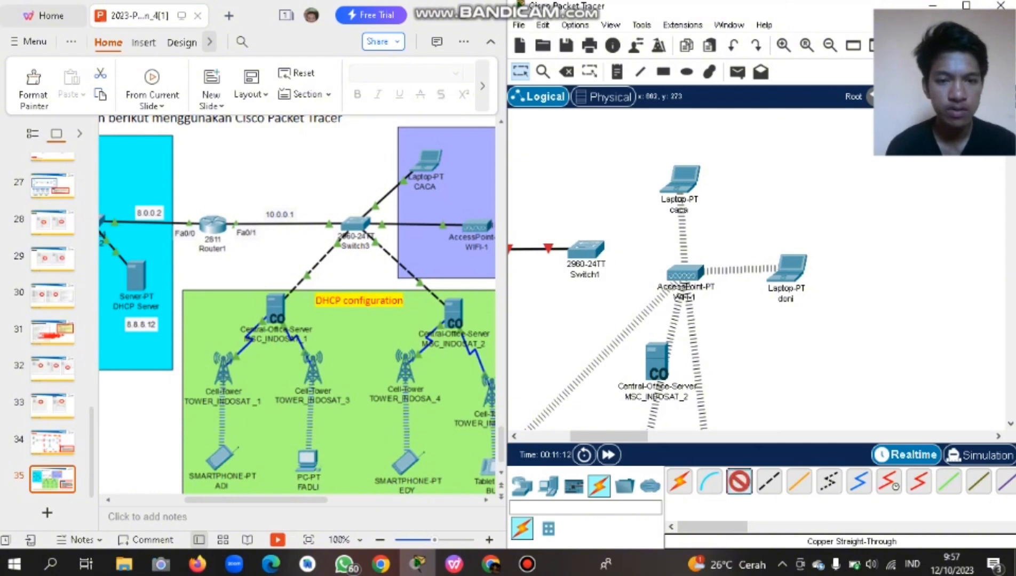
click(587, 246)
click(635, 27)
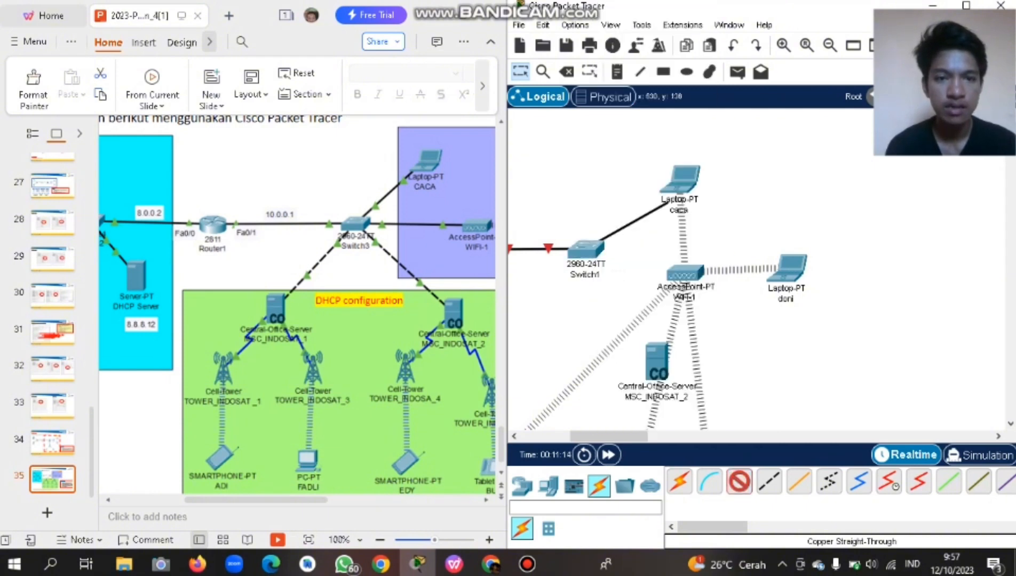
click(697, 166)
click(641, 235)
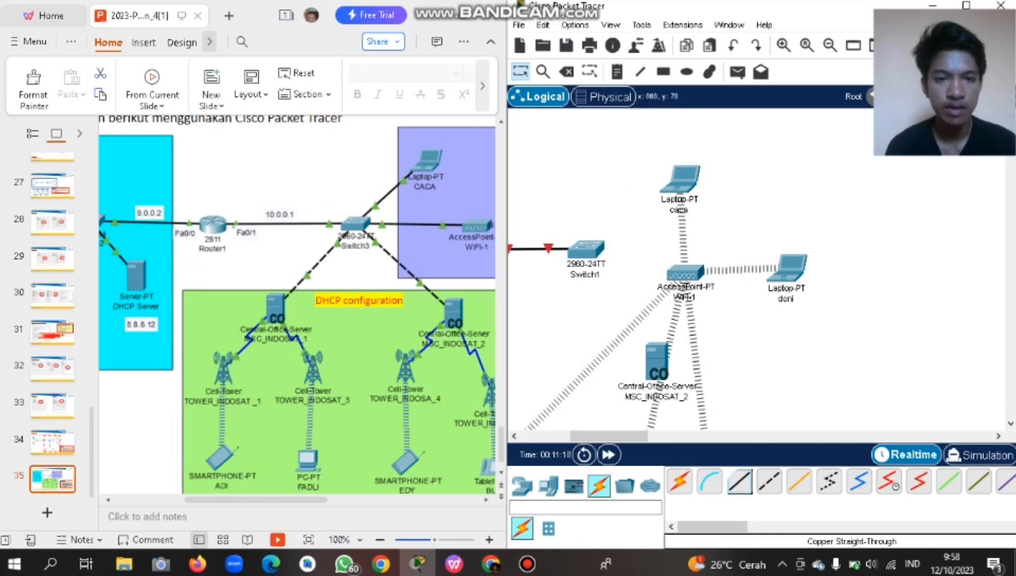
click(680, 179)
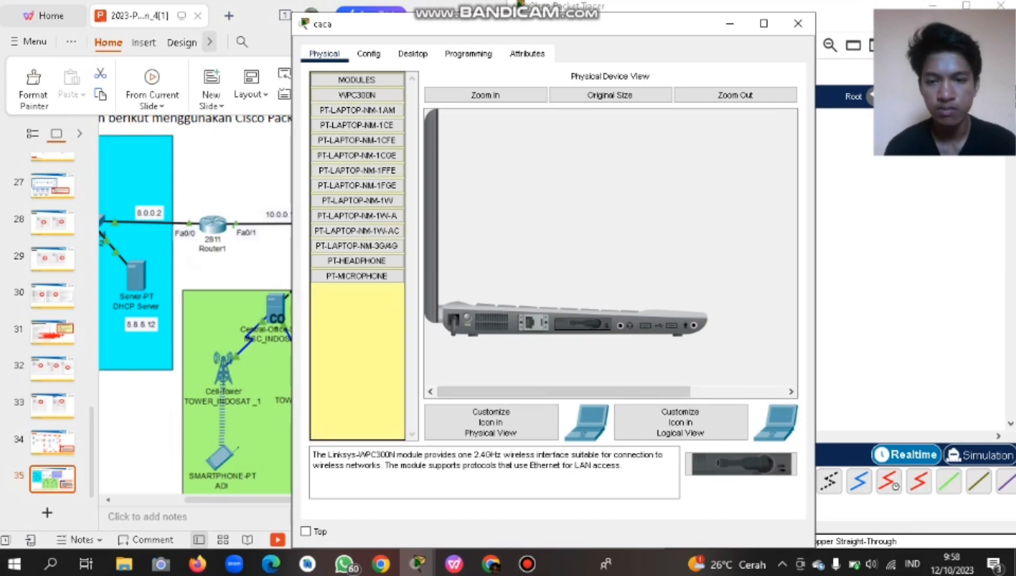
Swap caca's WPC300N wireless card for a PT-LAPTOP-NM-1W module, then close the laptop window.
drag(583, 324, 357, 341)
click(357, 111)
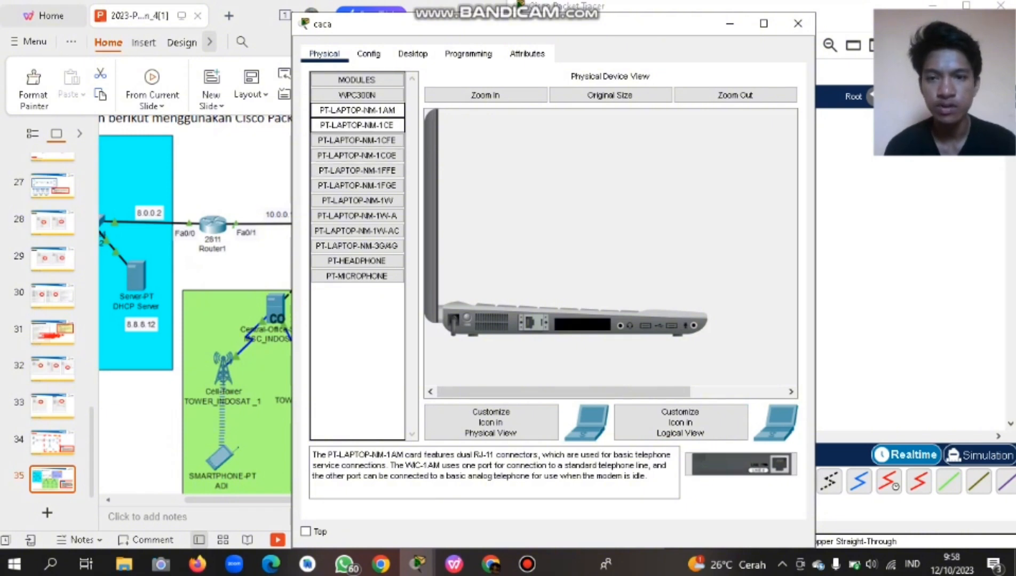
click(357, 125)
click(357, 155)
click(357, 141)
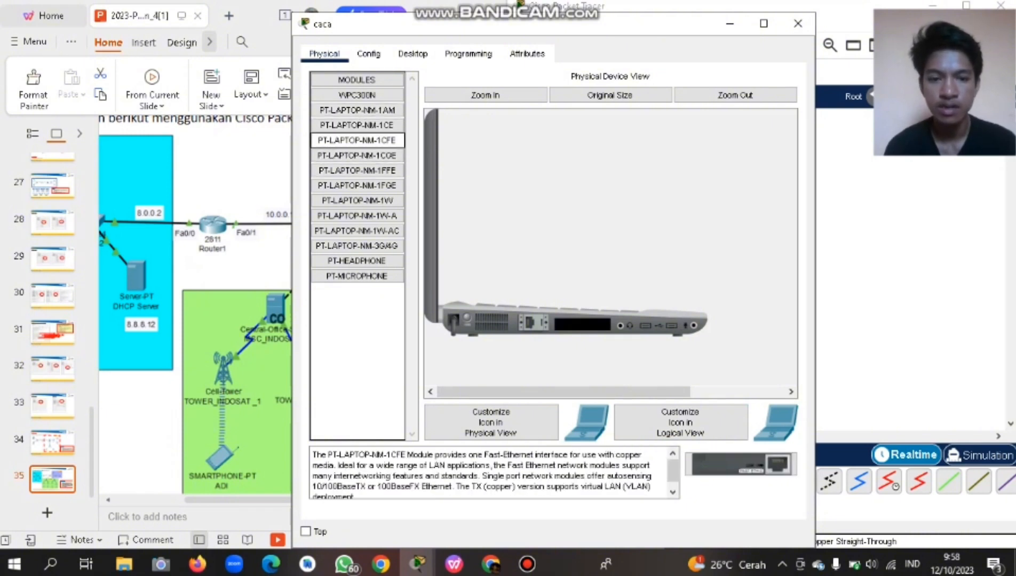
click(357, 170)
click(357, 140)
click(357, 171)
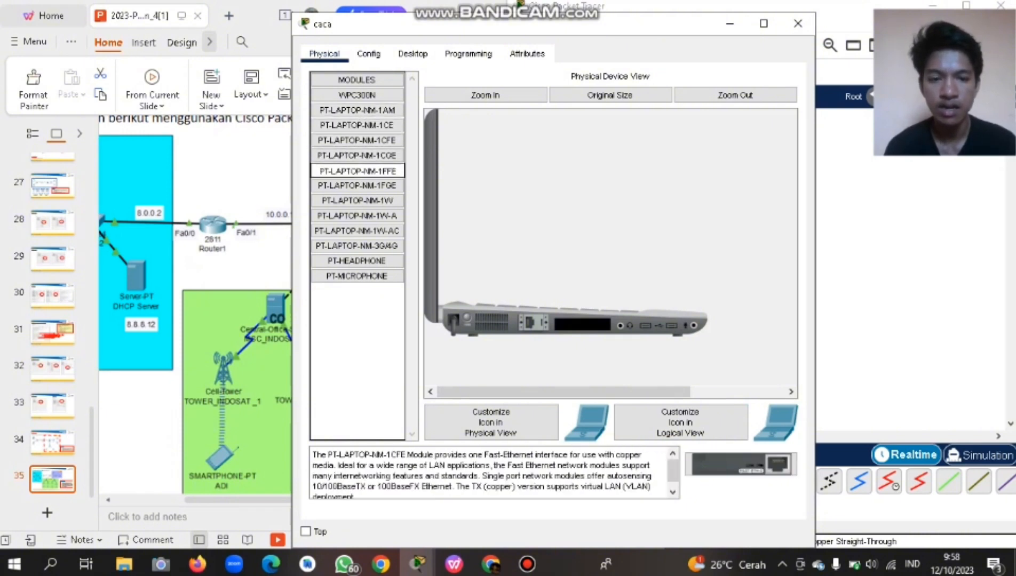
click(357, 140)
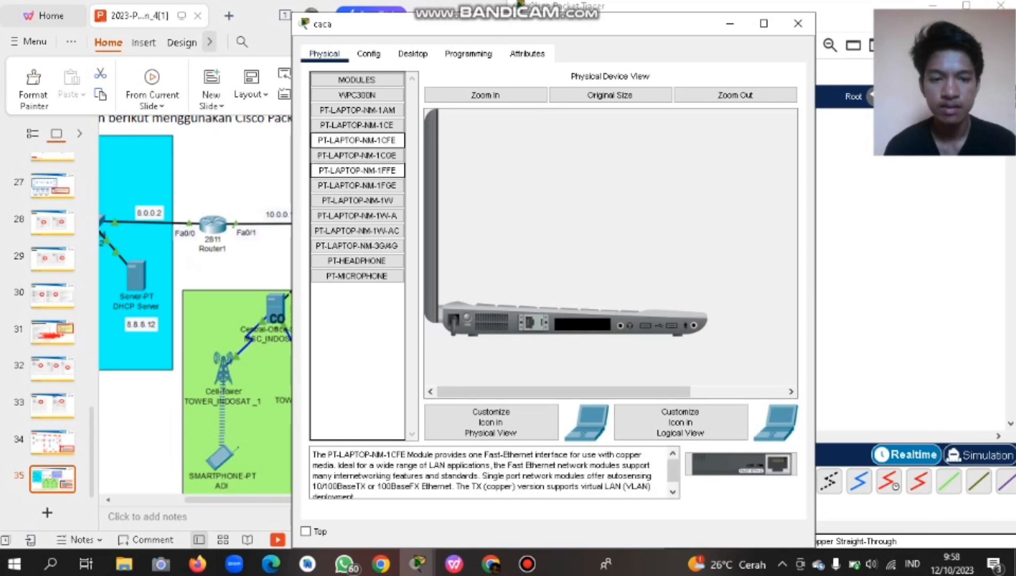
click(357, 186)
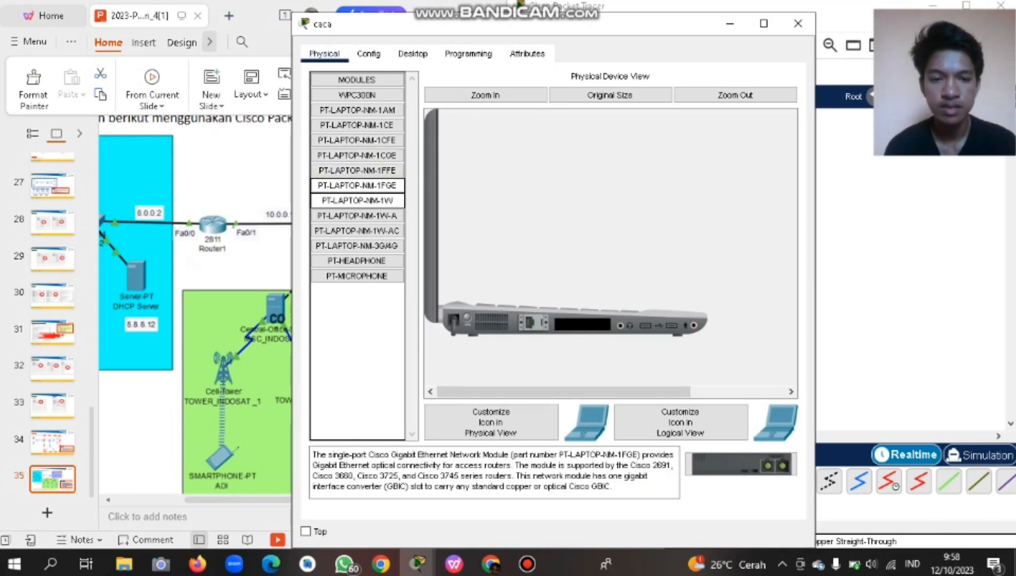
click(357, 200)
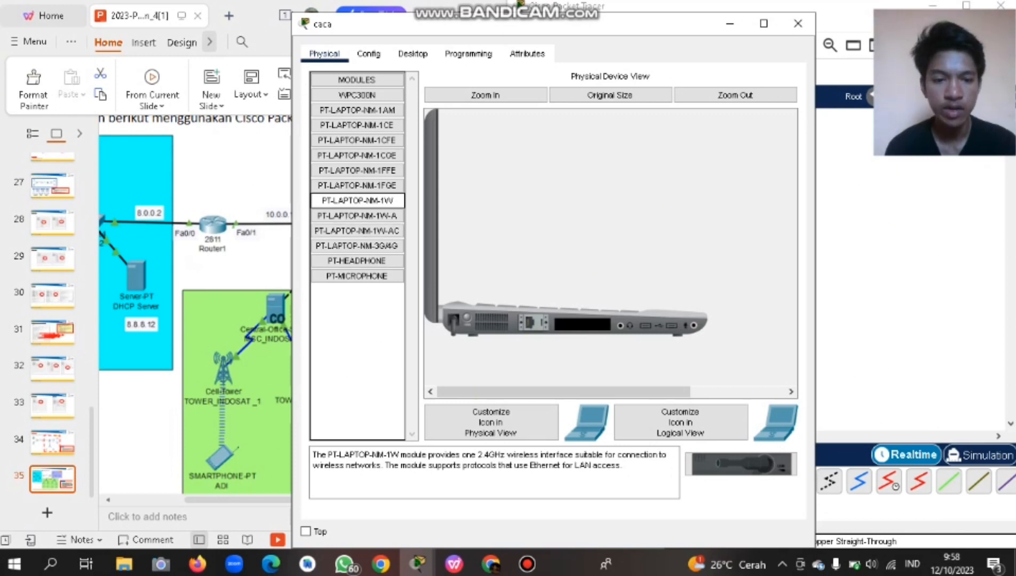
drag(741, 465, 582, 324)
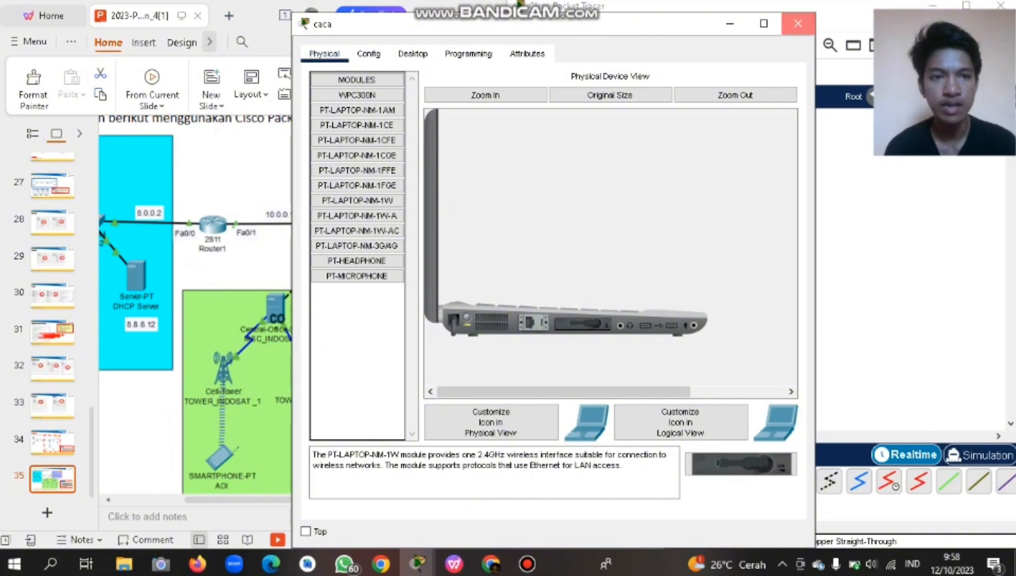
click(798, 23)
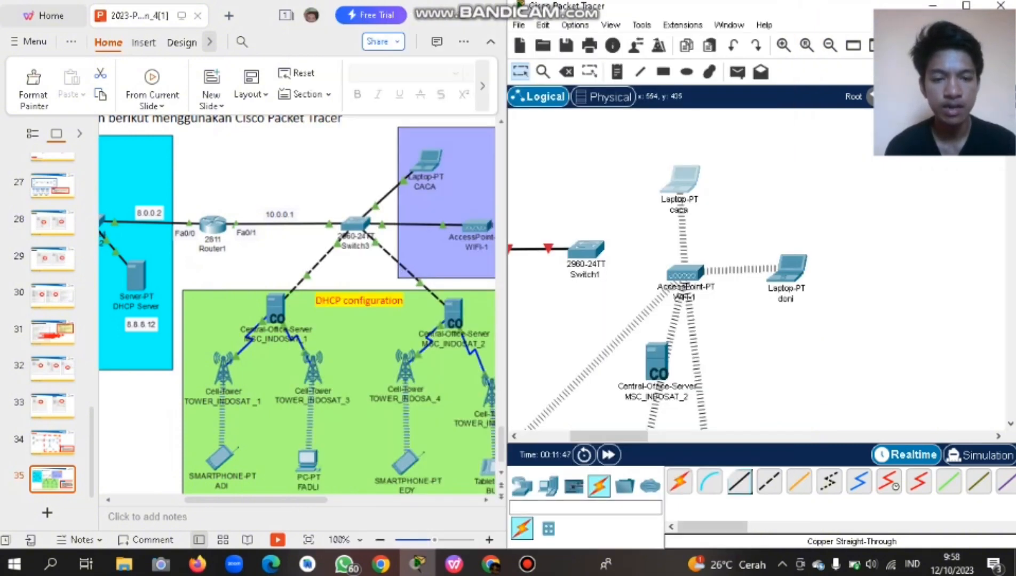
Try cabling Switch1 to caca with copper, then cancel because the laptop has no Ethernet port.
click(739, 482)
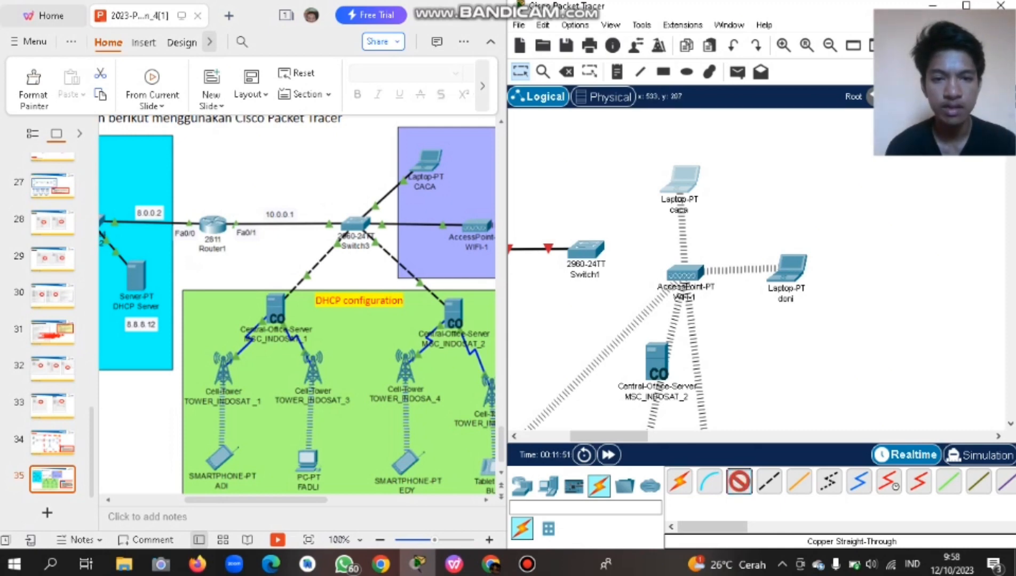
click(593, 250)
click(637, 27)
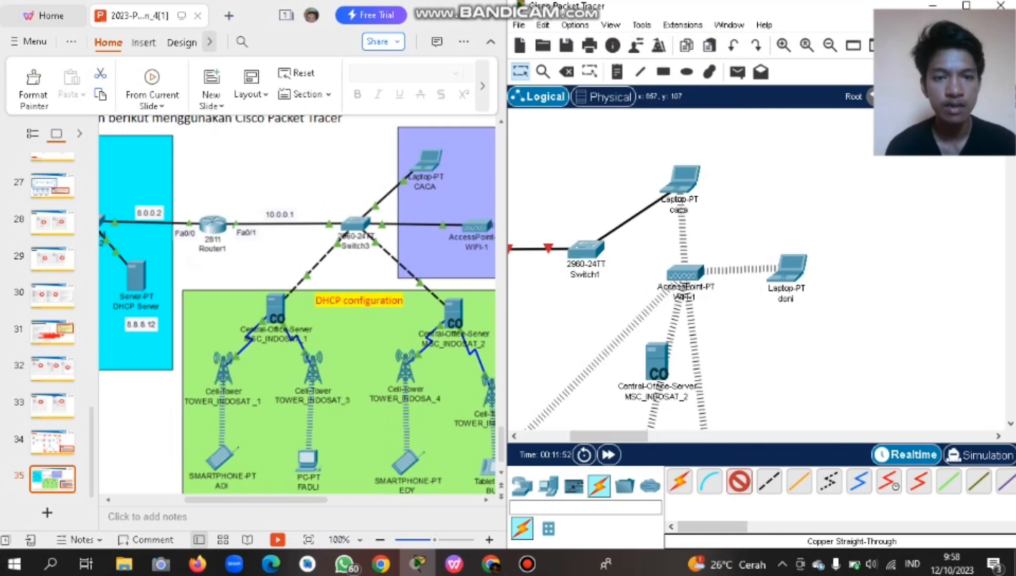
click(688, 184)
click(635, 229)
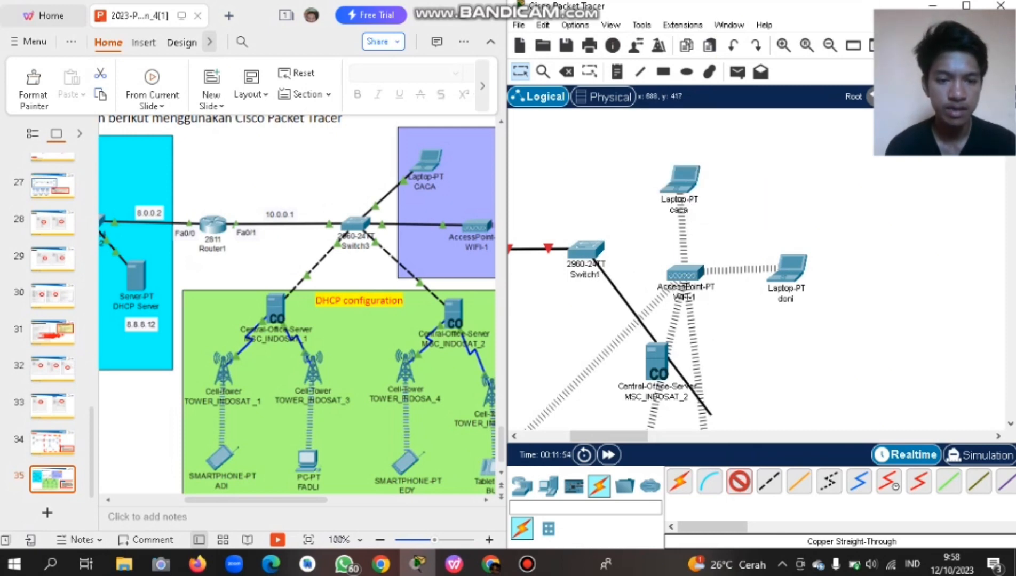
click(739, 482)
Replace the laptop's NM-1W module with a PT-LAPTOP-NM-1CE Ethernet card and close the window.
click(680, 179)
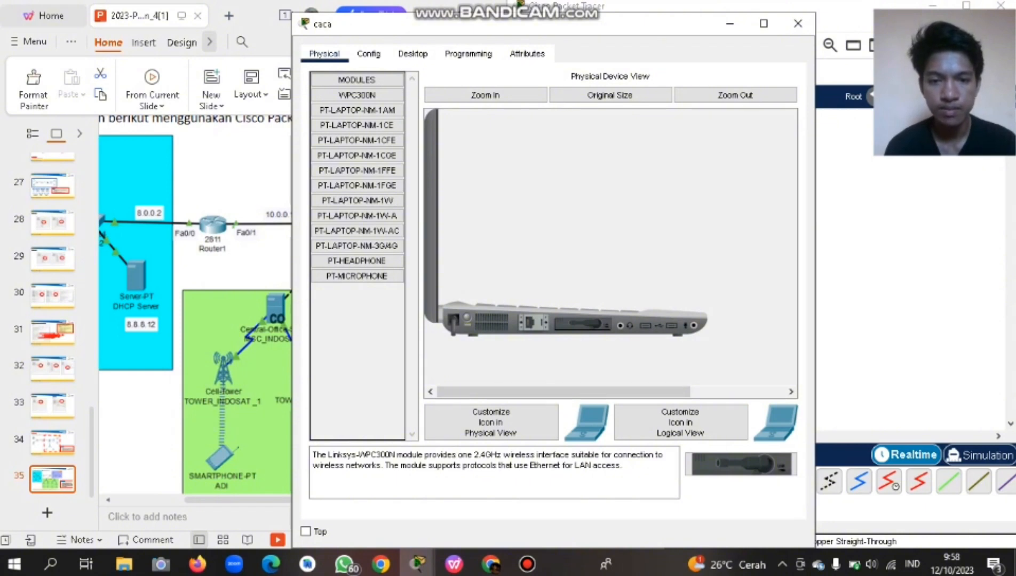
drag(582, 324, 358, 281)
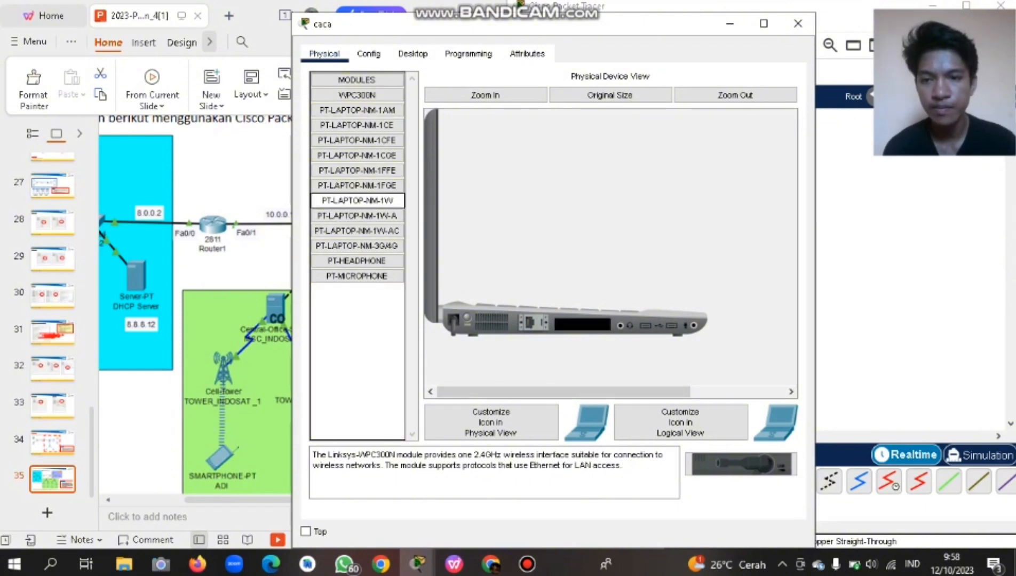
click(357, 216)
click(357, 231)
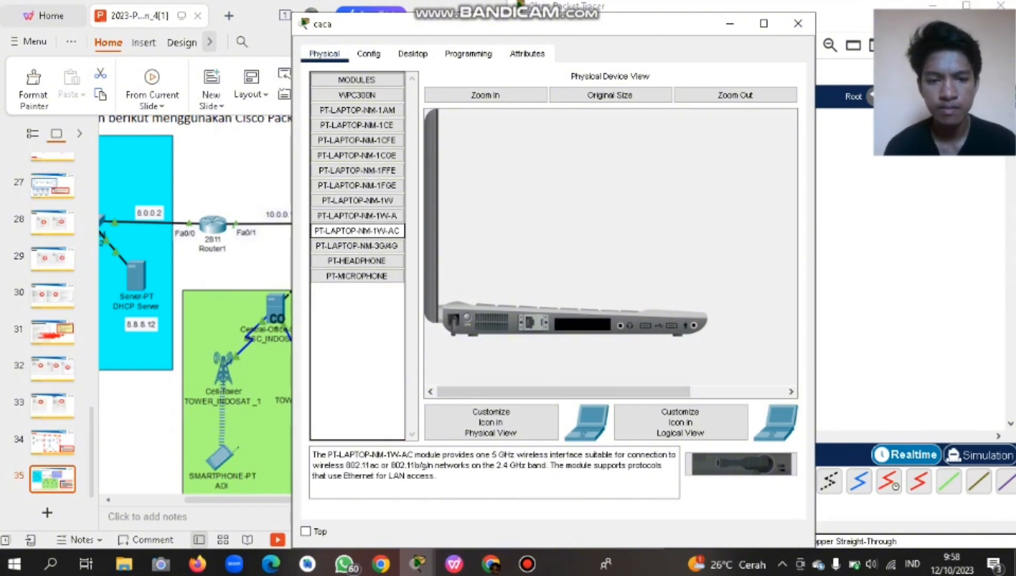
click(357, 246)
click(357, 231)
click(357, 110)
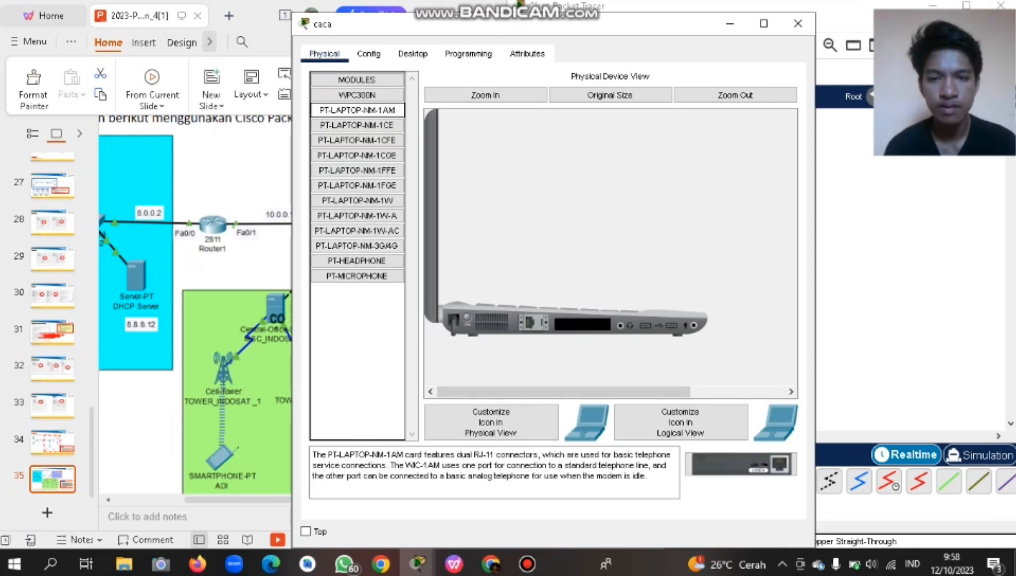
click(357, 126)
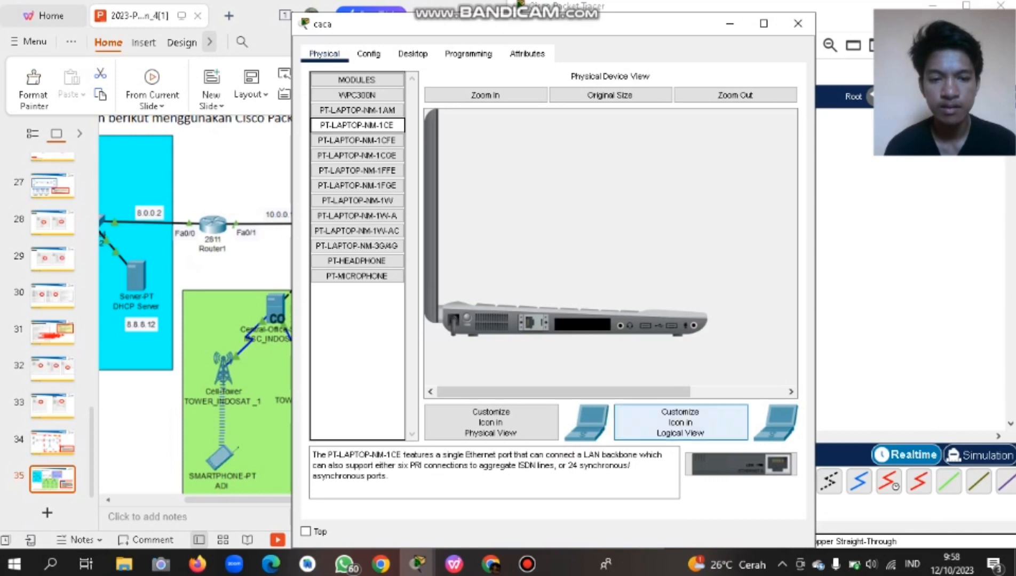
click(742, 464)
drag(741, 464, 583, 324)
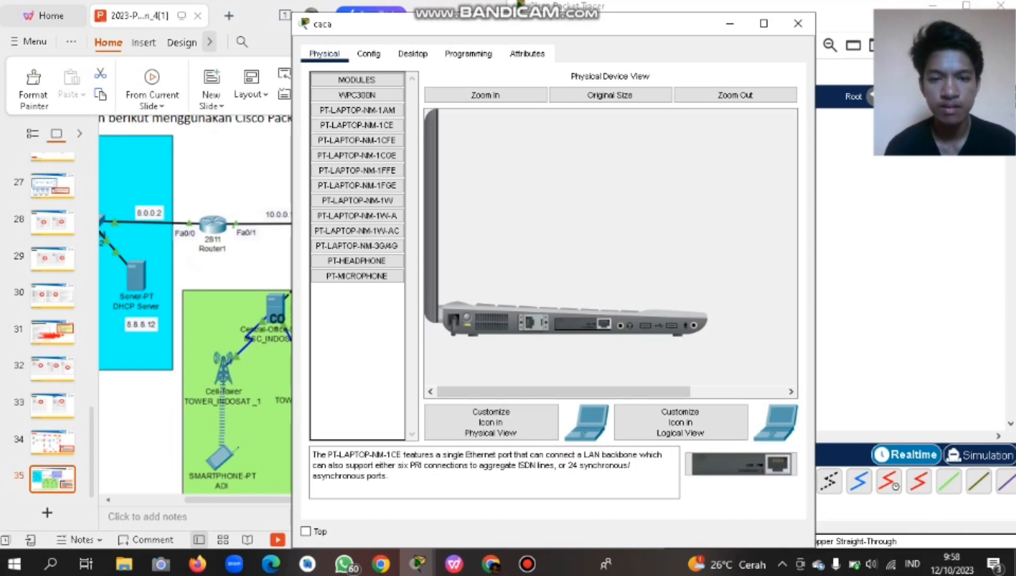
click(798, 23)
click(740, 482)
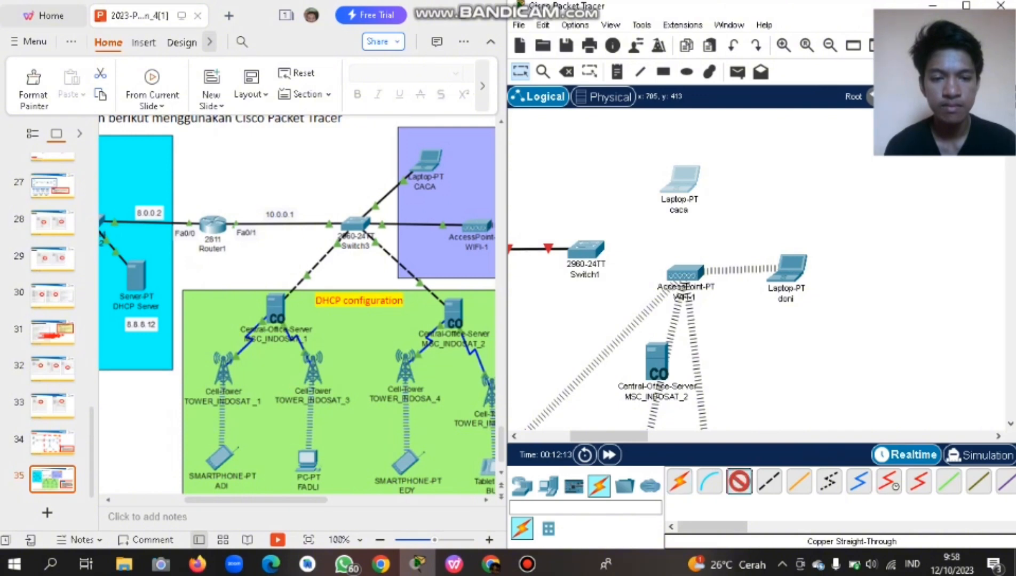
Run a copper straight-through cable from a Switch1 port to caca's Ethernet0.
click(585, 248)
click(614, 25)
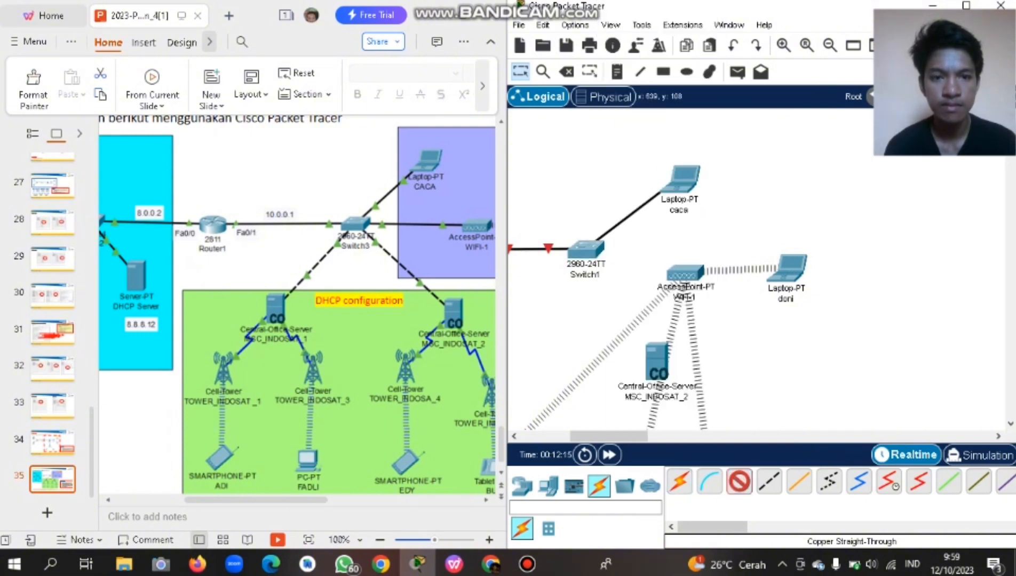
click(684, 185)
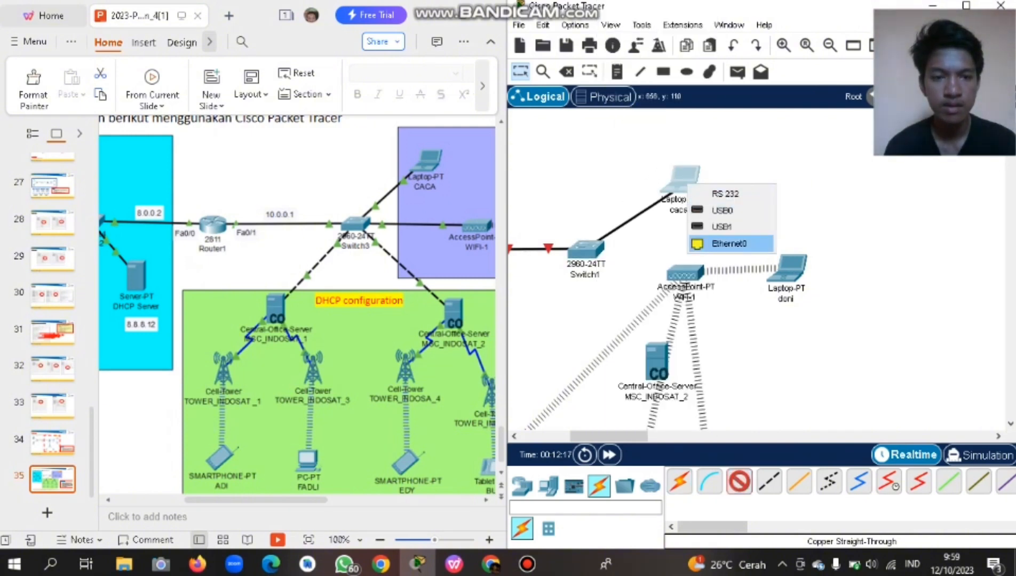
click(728, 243)
Review caca's module descriptions, comparing NM-1CE with NM-1CFE, then close its window.
click(680, 179)
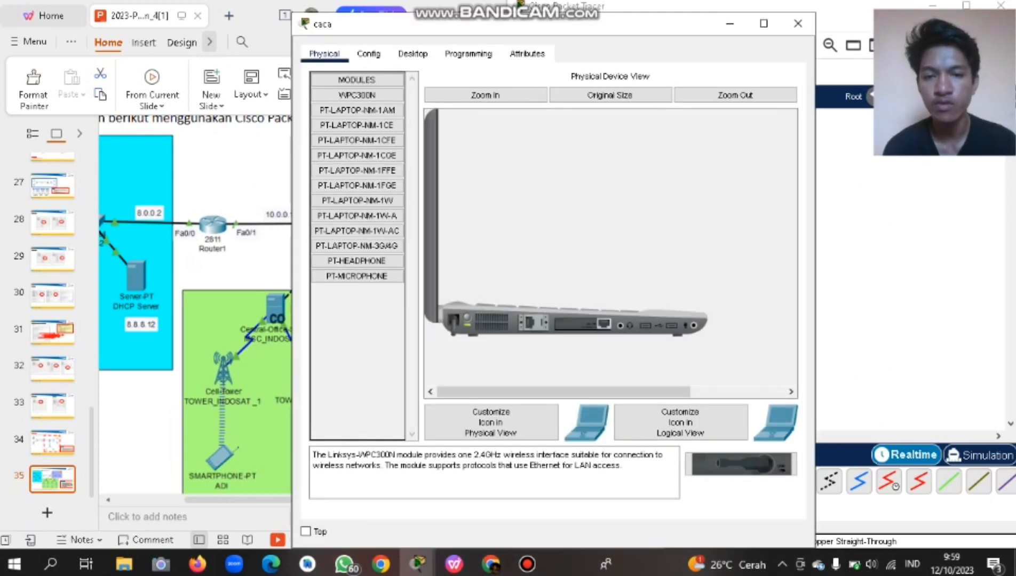
drag(684, 33, 615, 60)
click(307, 134)
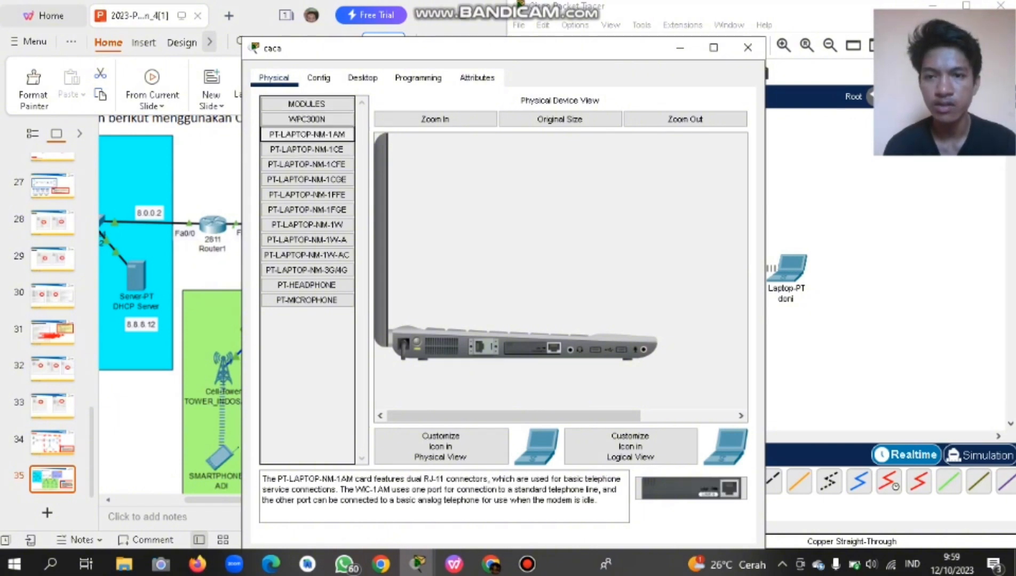
click(306, 150)
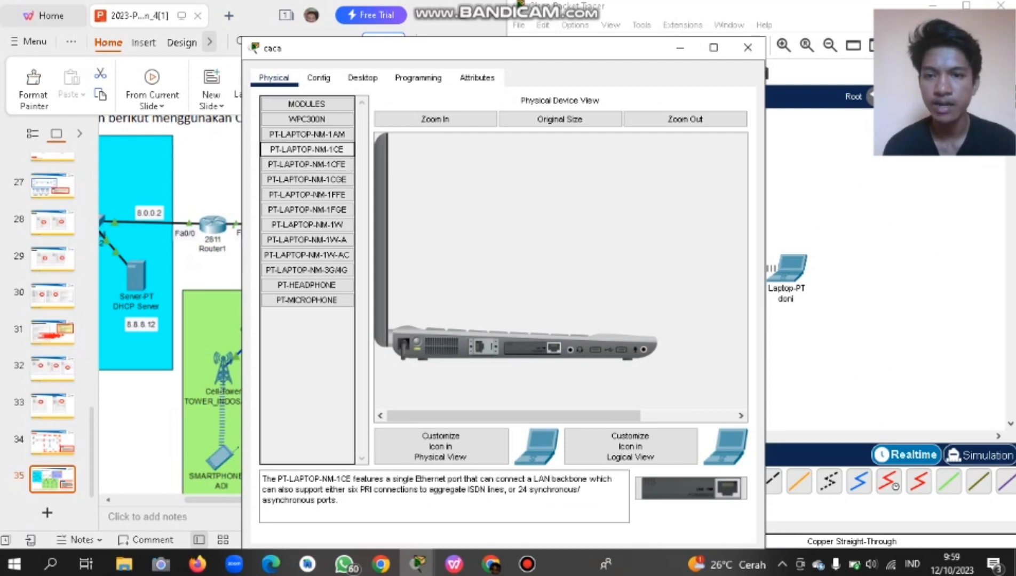
click(307, 165)
click(307, 149)
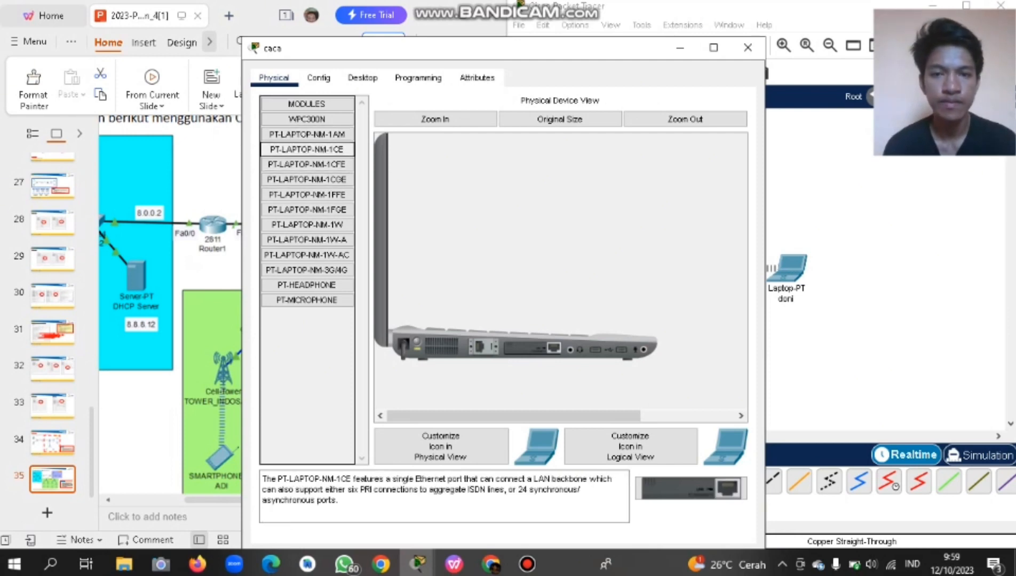
click(747, 47)
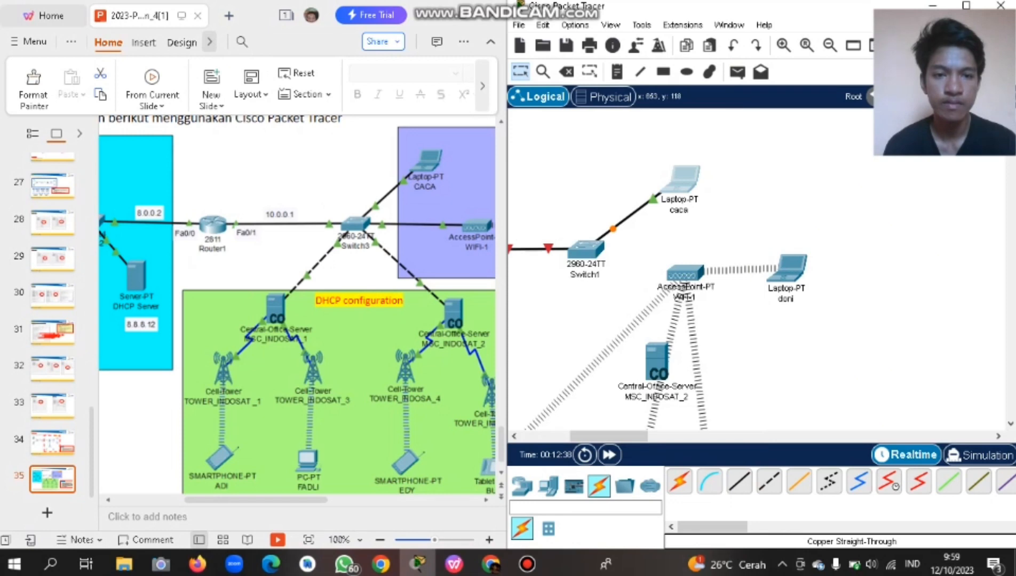
Open and close laptop caca's device window, then scroll the canvas toward the access point.
click(680, 181)
click(798, 23)
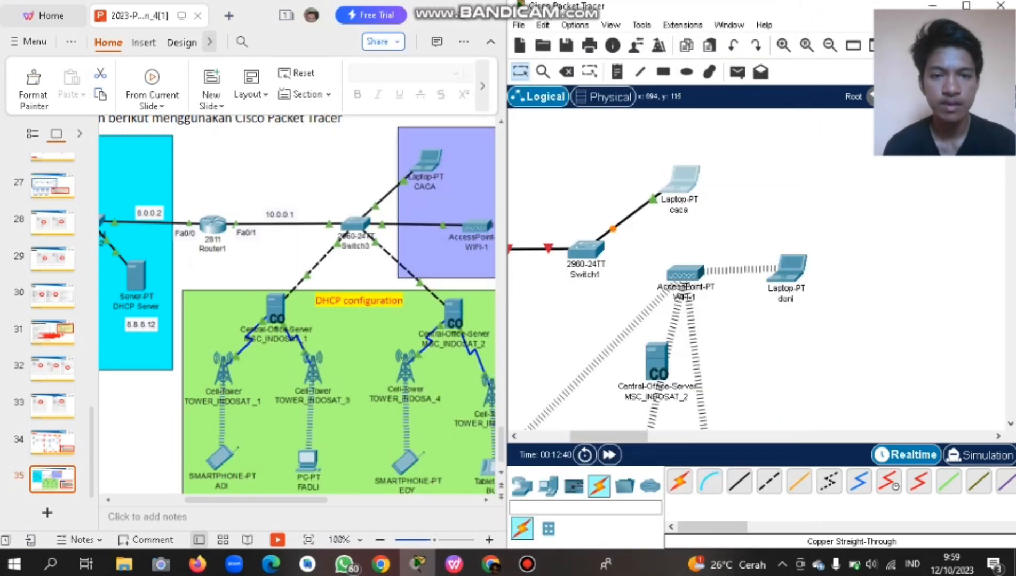
scroll(678, 172, left, 3)
scroll(677, 172, right, 3)
scroll(678, 171, down, 2)
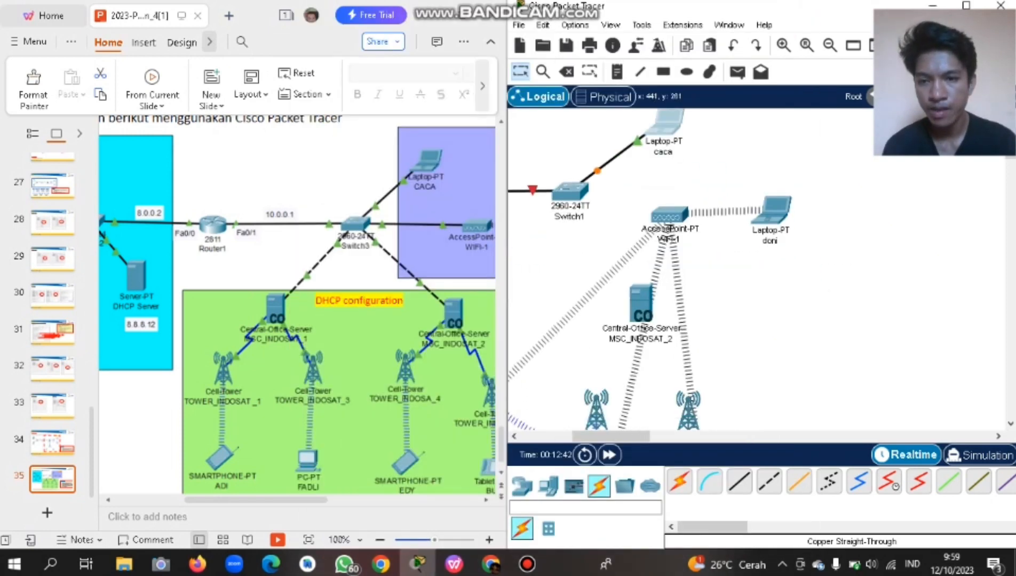
scroll(298, 305, right, 1)
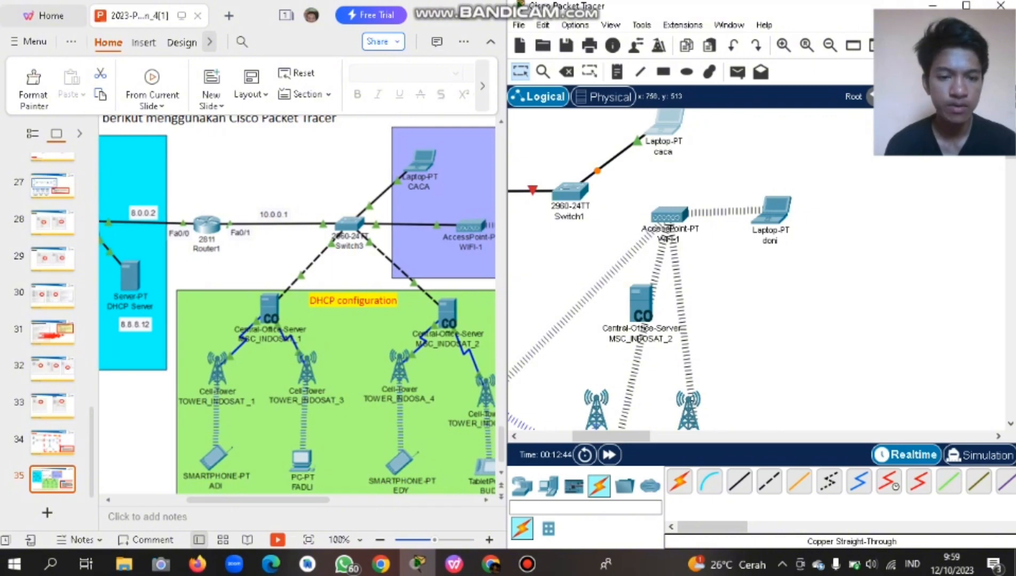
Cable Switch1's FastEthernet0/3 to WIFI-1's Port0 with copper straight-through.
click(739, 482)
click(576, 190)
click(636, 28)
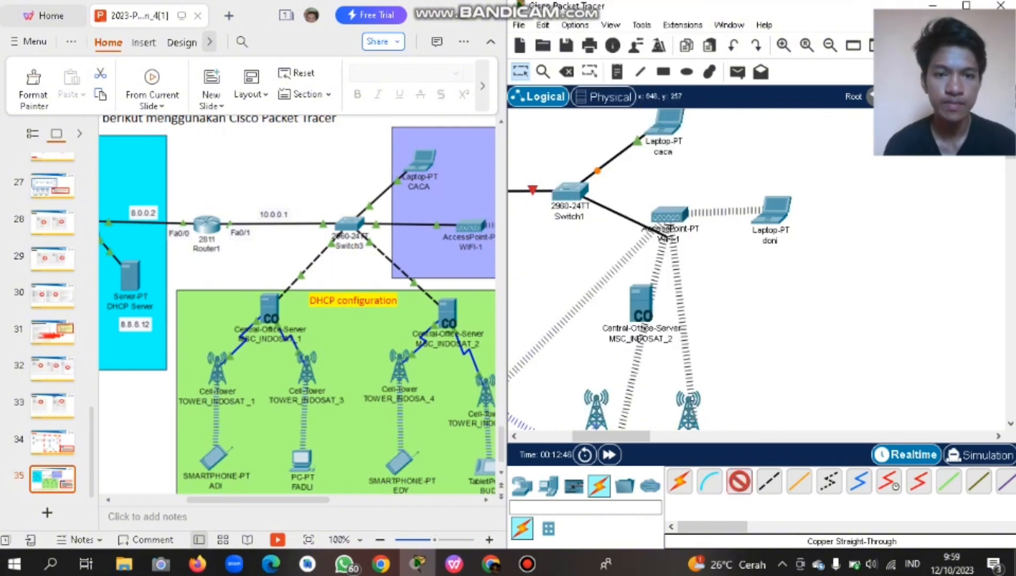
click(668, 215)
click(705, 221)
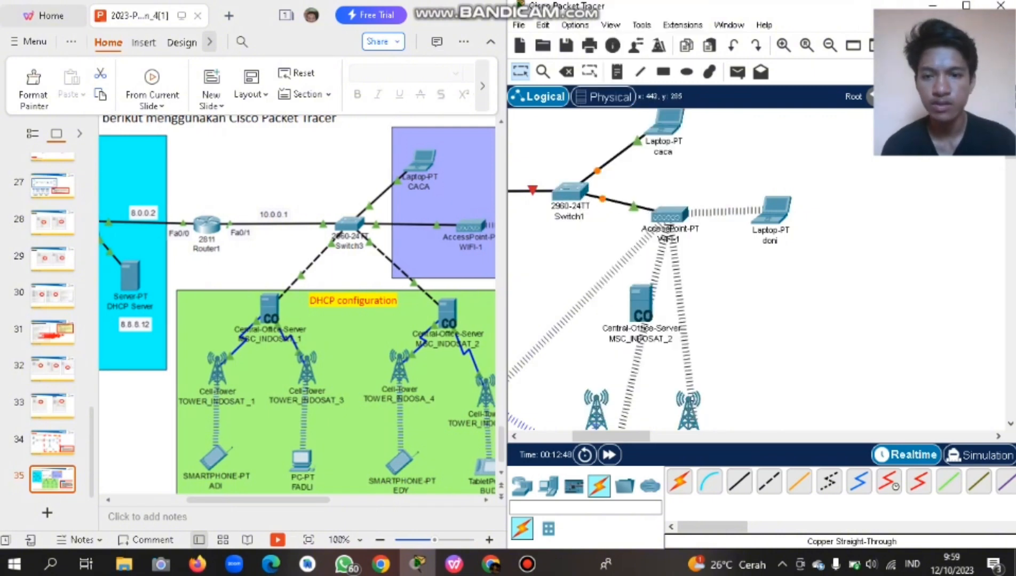
scroll(298, 305, down, 1)
scroll(726, 269, down, 2)
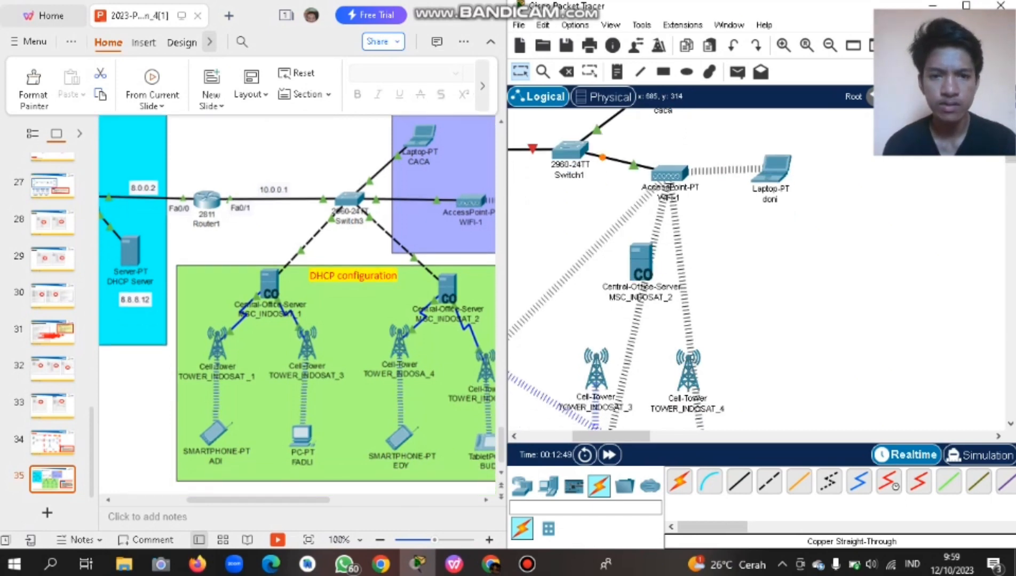
scroll(725, 269, left, 4)
scroll(713, 275, left, 2)
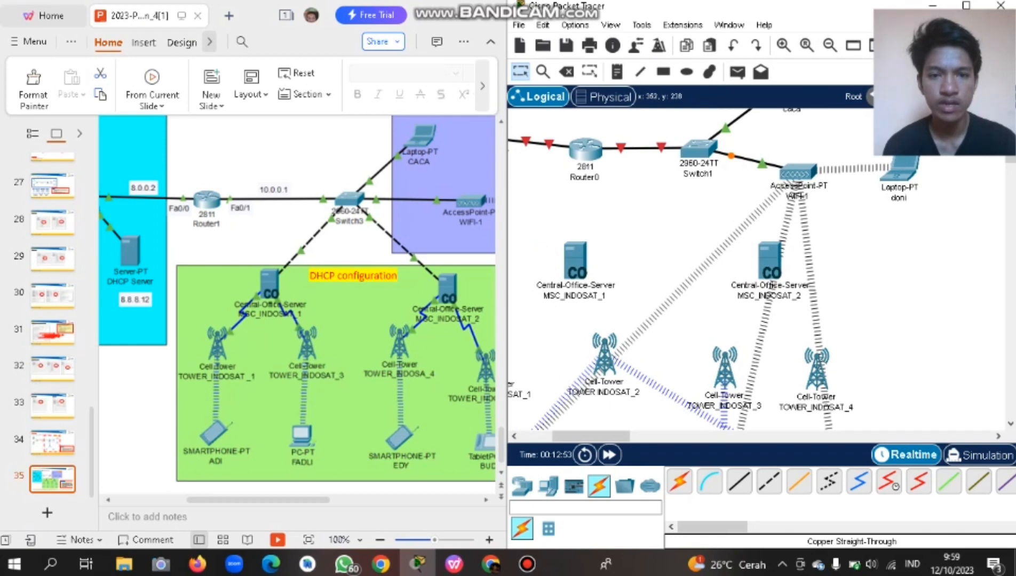
scroll(680, 269, up, 3)
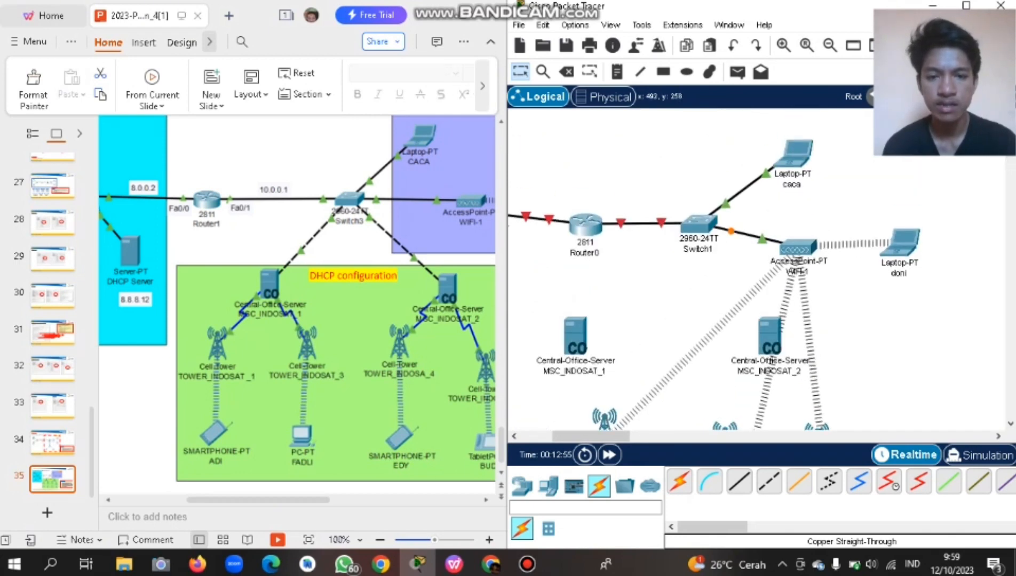
scroll(726, 270, down, 3)
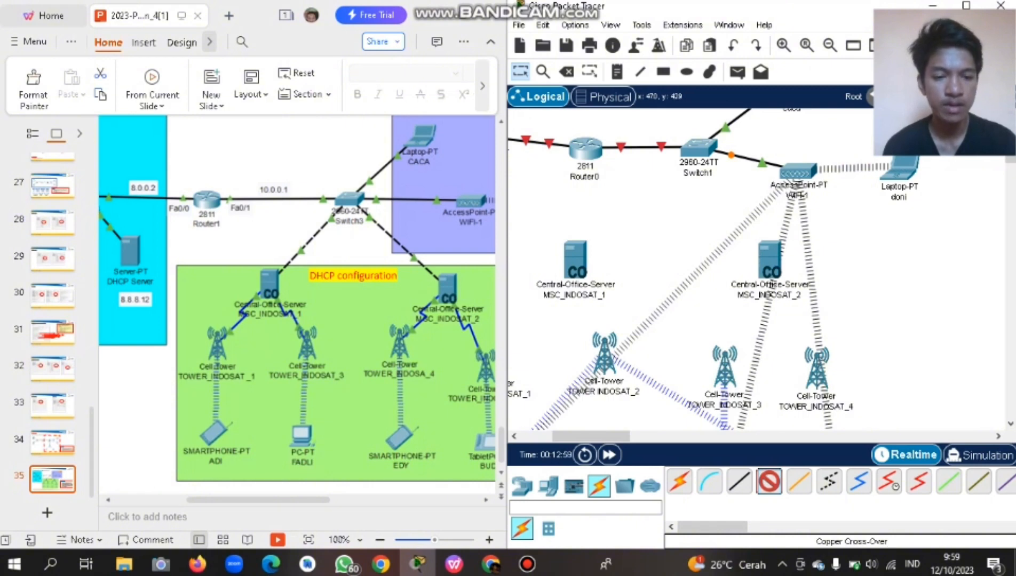
Connect a Switch1 port to MSC_INDOSAT_1's Backbone port with a cross-over cable.
click(696, 151)
click(710, 179)
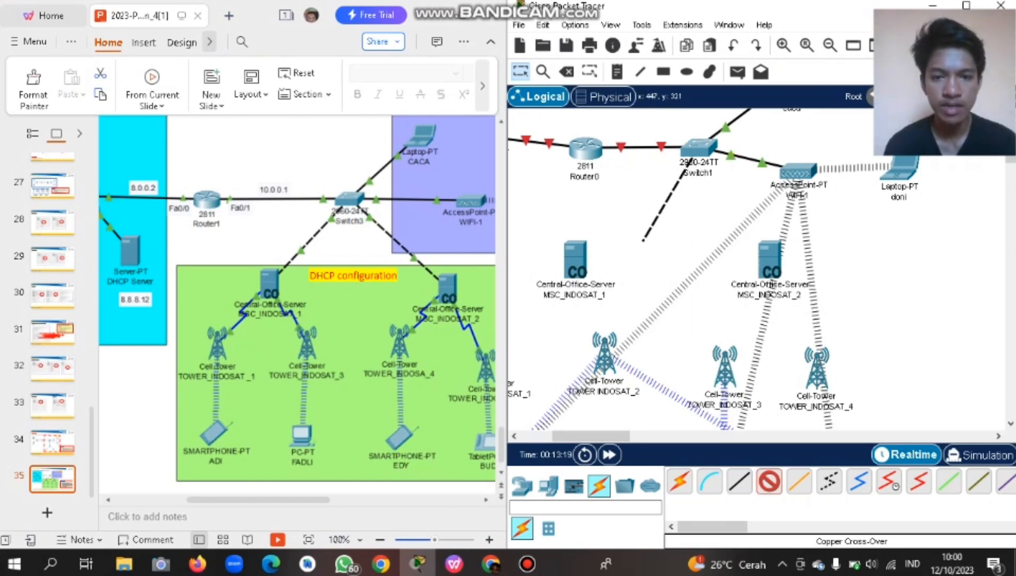
click(586, 273)
click(580, 277)
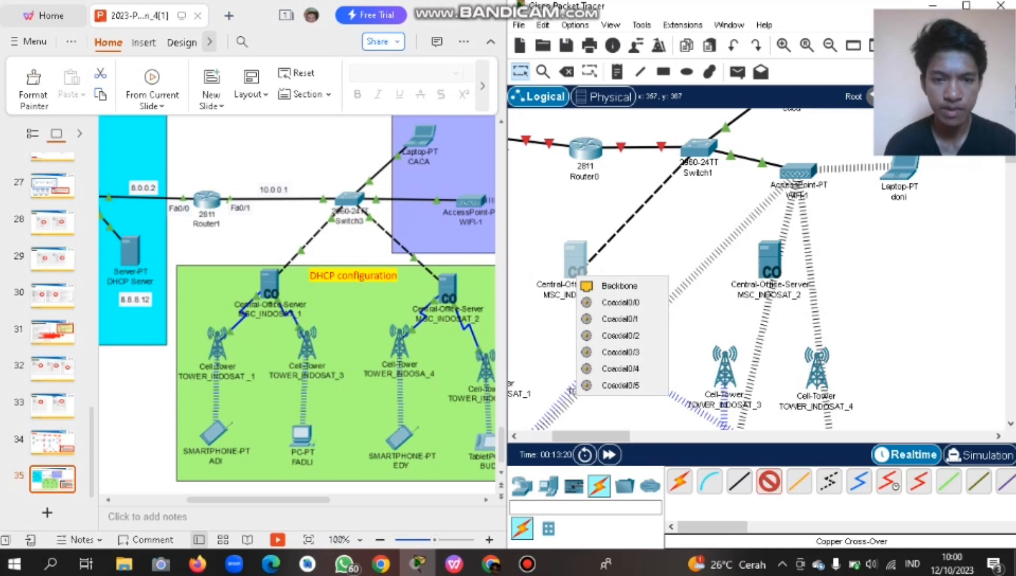
click(619, 285)
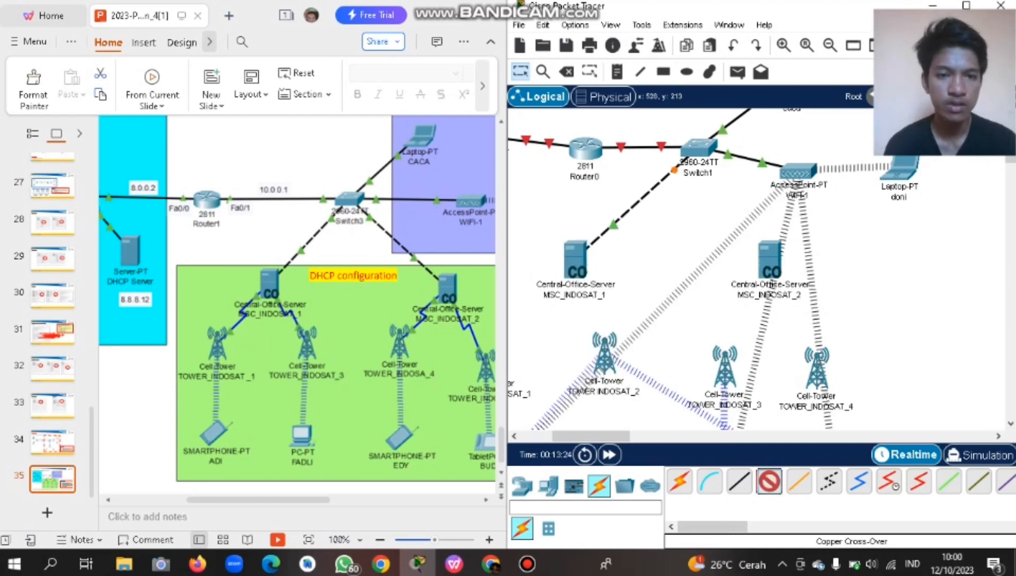
Connect another Switch1 port to MSC_INDOSAT_2's Backbone port with a cross-over cable.
click(702, 155)
click(757, 180)
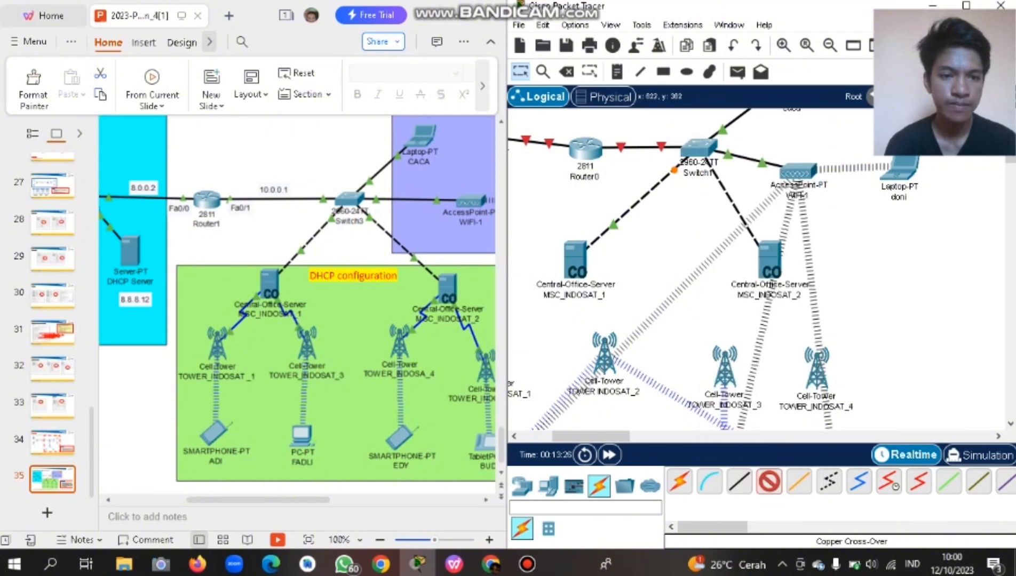
click(772, 272)
click(815, 282)
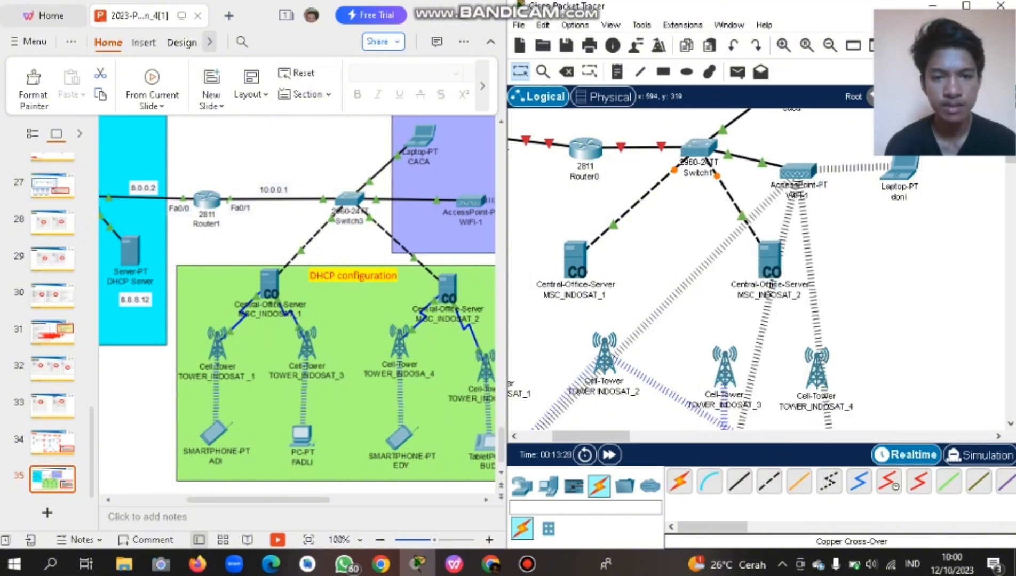
scroll(761, 269, down, 3)
scroll(761, 270, up, 2)
scroll(761, 270, left, 3)
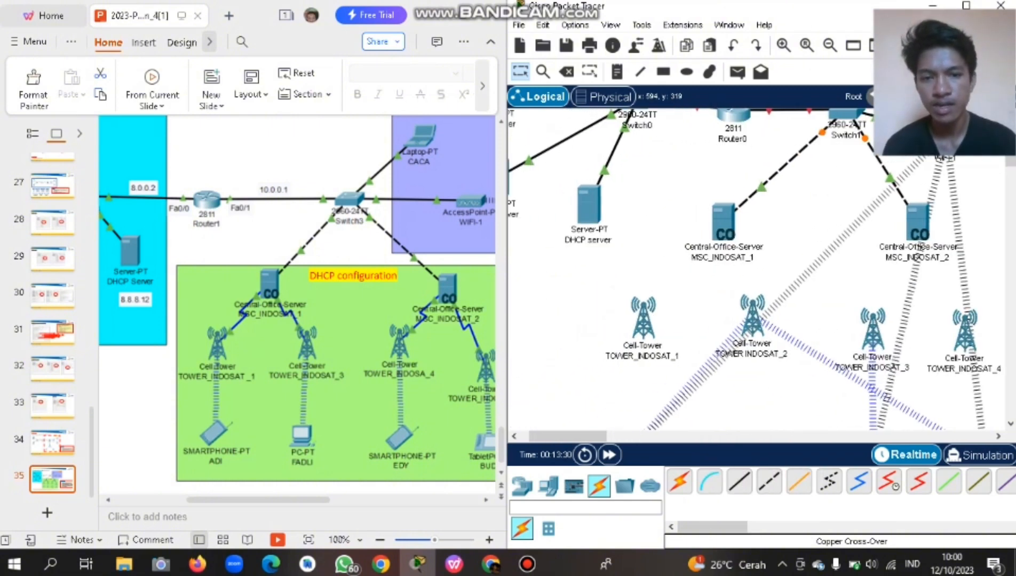
Run coaxial links from MSC_INDOSAT_1 to TOWER_INDOSAT_1 and to TOWER_INDOSAT_2's Coaxial0.
scroll(761, 270, down, 3)
scroll(761, 270, right, 2)
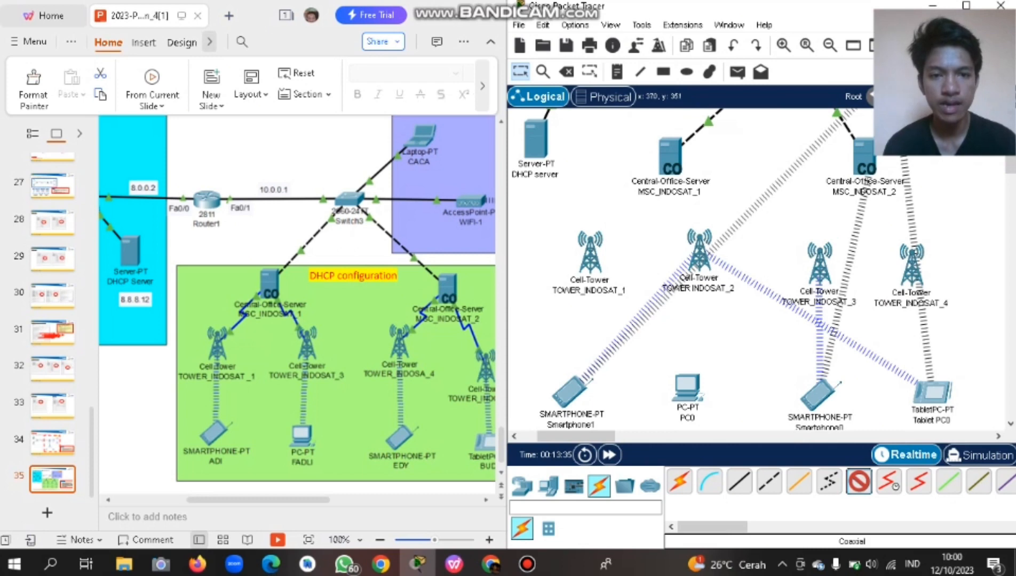
click(671, 157)
click(721, 169)
click(594, 257)
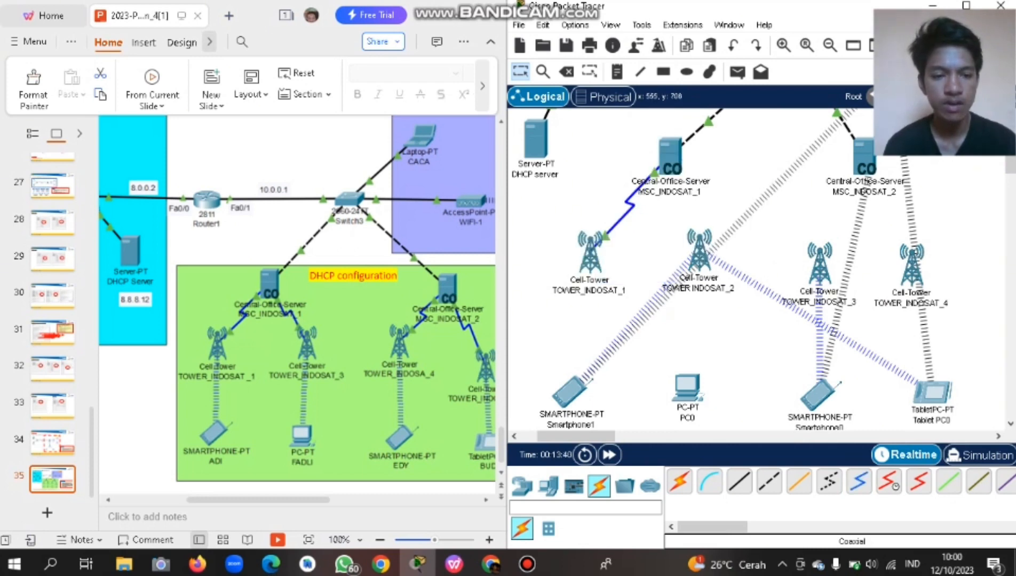
click(670, 158)
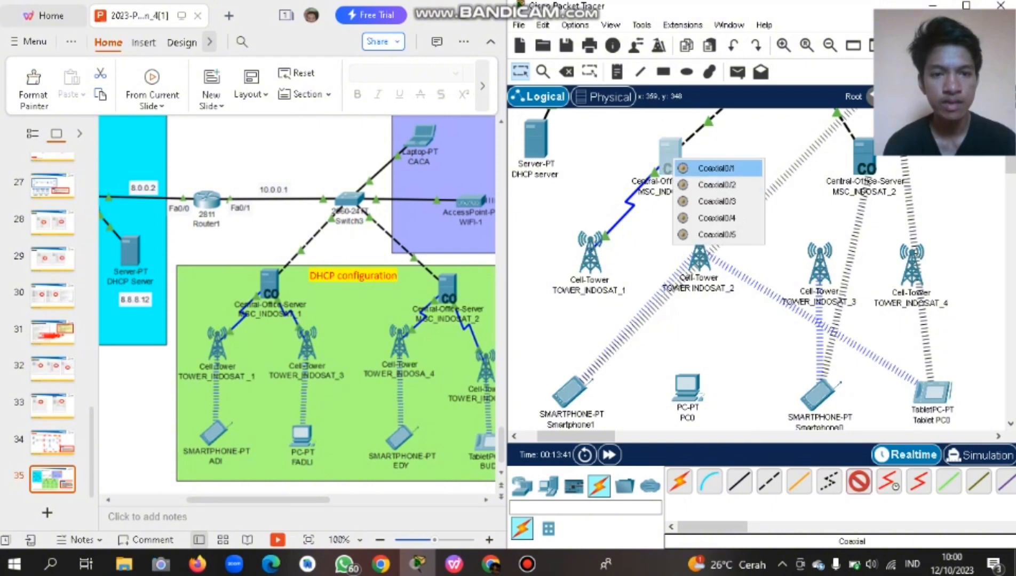
click(715, 168)
click(707, 256)
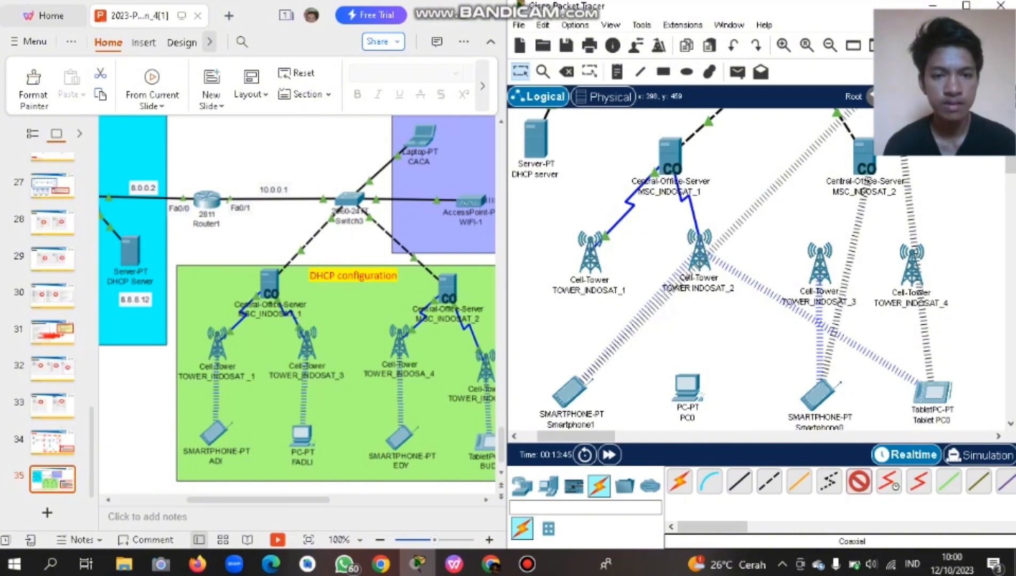
click(694, 246)
click(717, 249)
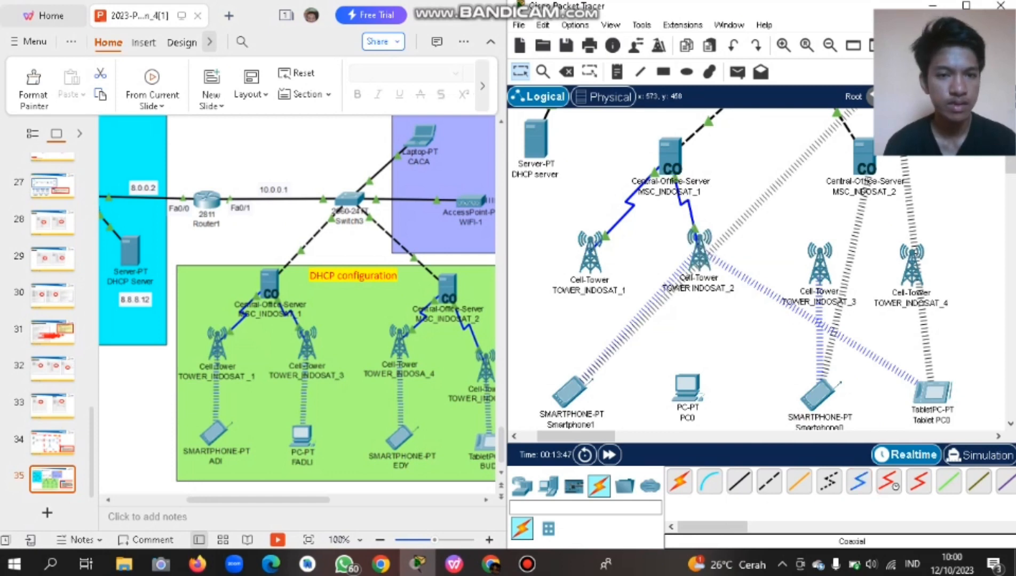
Run coaxial links from MSC_INDOSAT_2 to TOWER_INDOSAT_3 and to TOWER_INDOSAT_4's Coaxial0.
scroll(693, 267, right, 3)
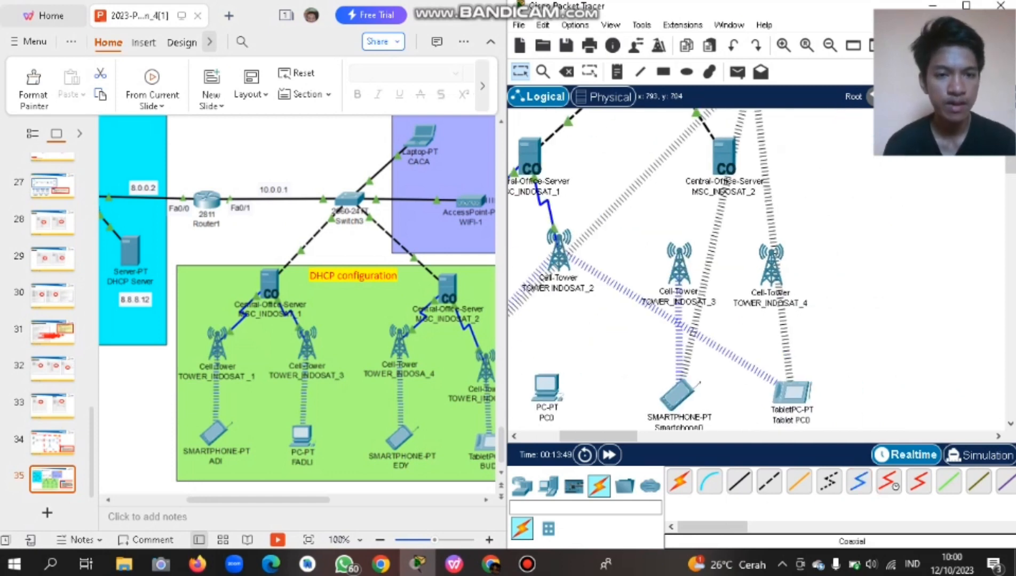
click(859, 482)
click(725, 157)
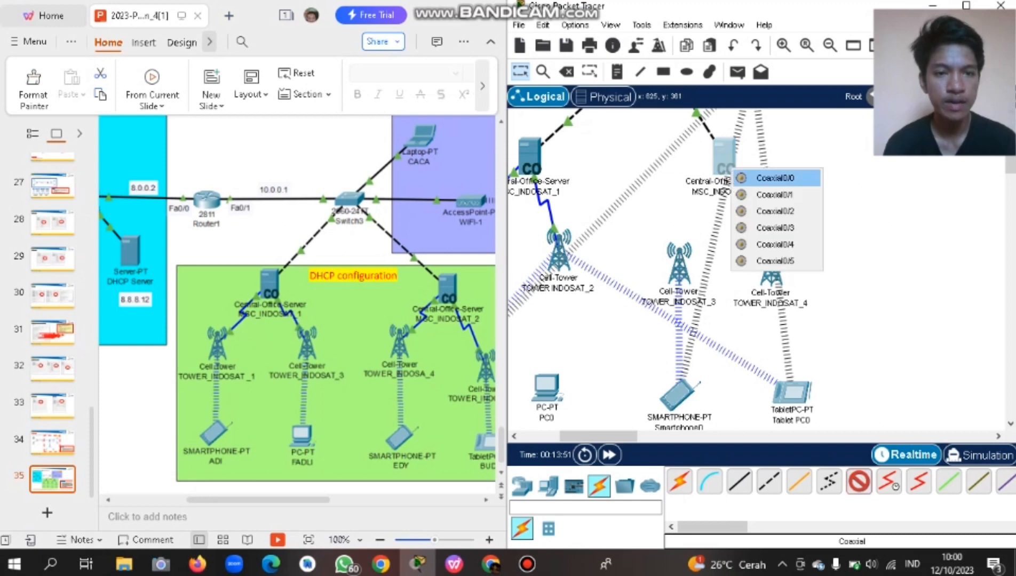
click(775, 177)
click(679, 265)
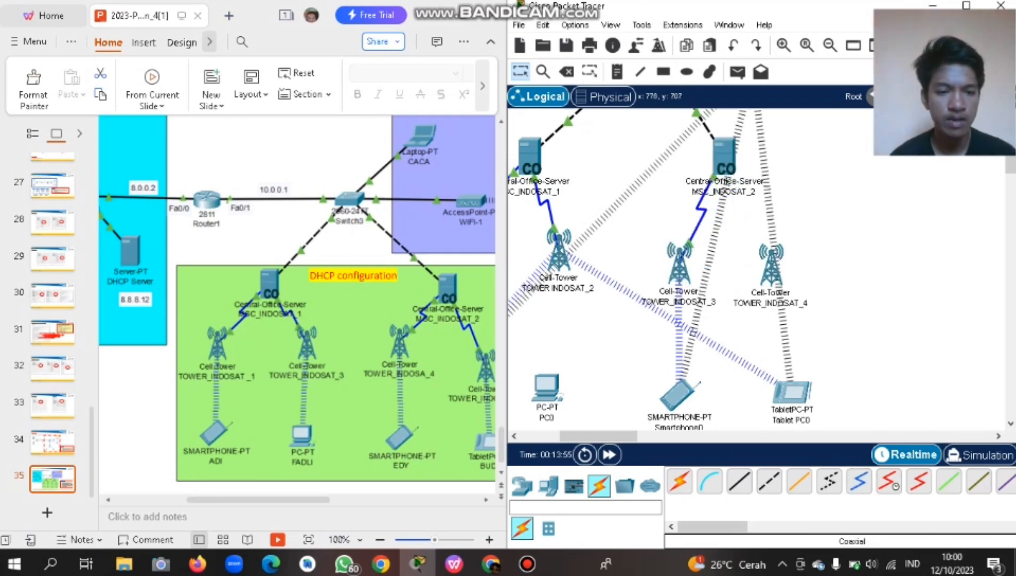
click(859, 482)
click(725, 157)
click(774, 191)
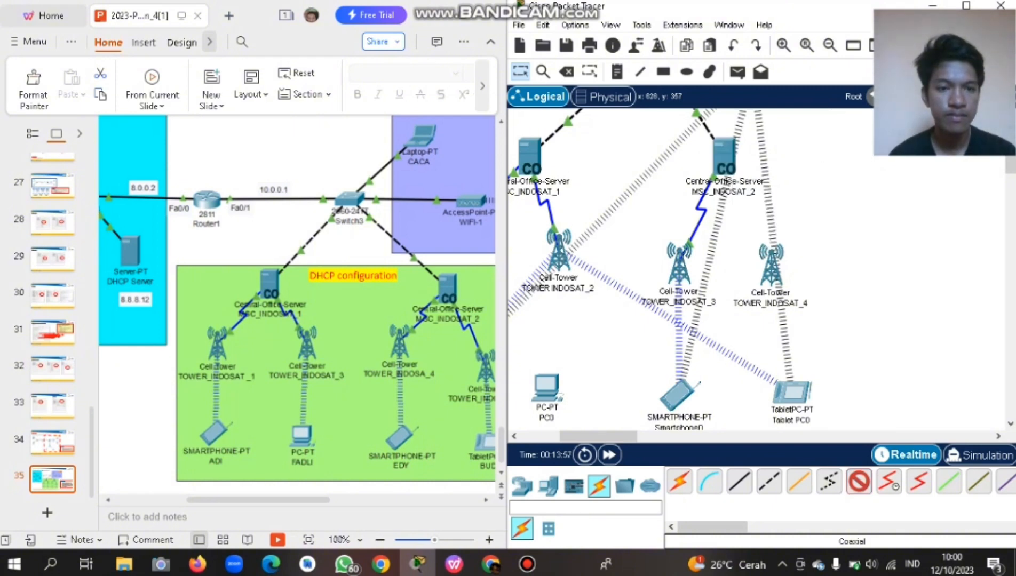
click(771, 265)
click(801, 289)
scroll(790, 283, left, 4)
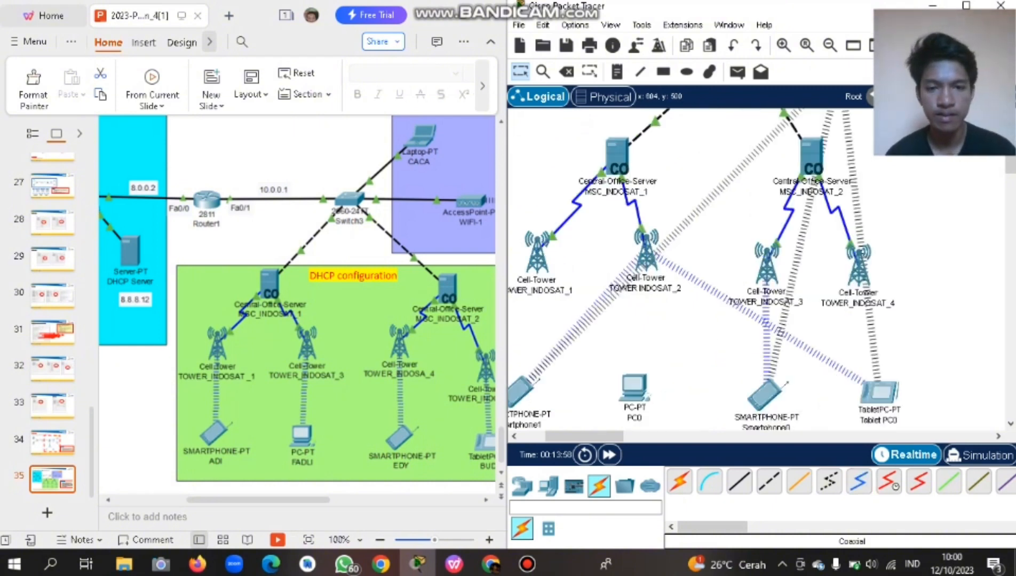
Inspect the WIFI-1 access point's Port 0 configuration and close its window.
scroll(790, 283, right, 4)
scroll(774, 278, left, 2)
scroll(774, 278, up, 5)
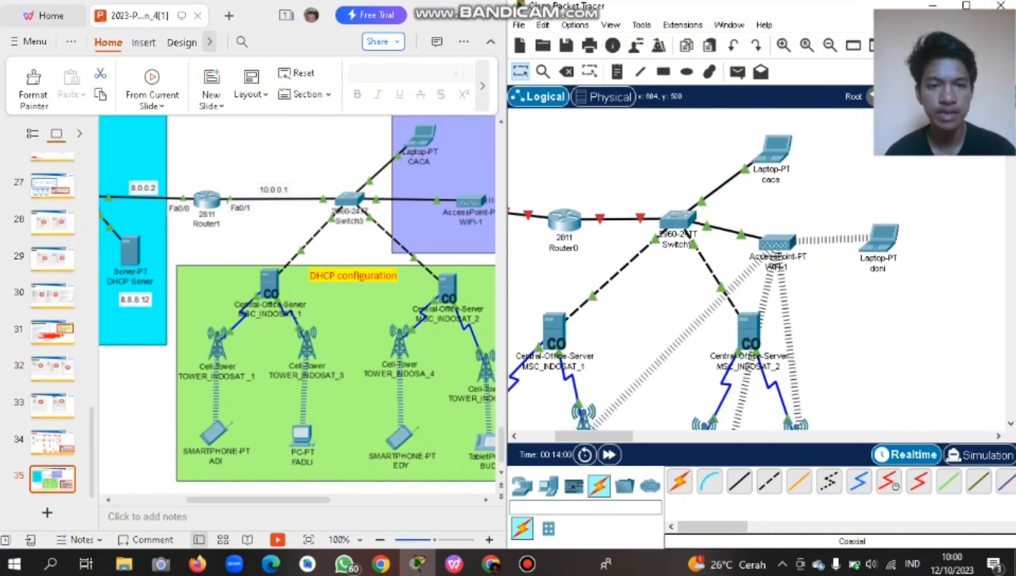
scroll(774, 277, down, 4)
scroll(758, 273, down, 5)
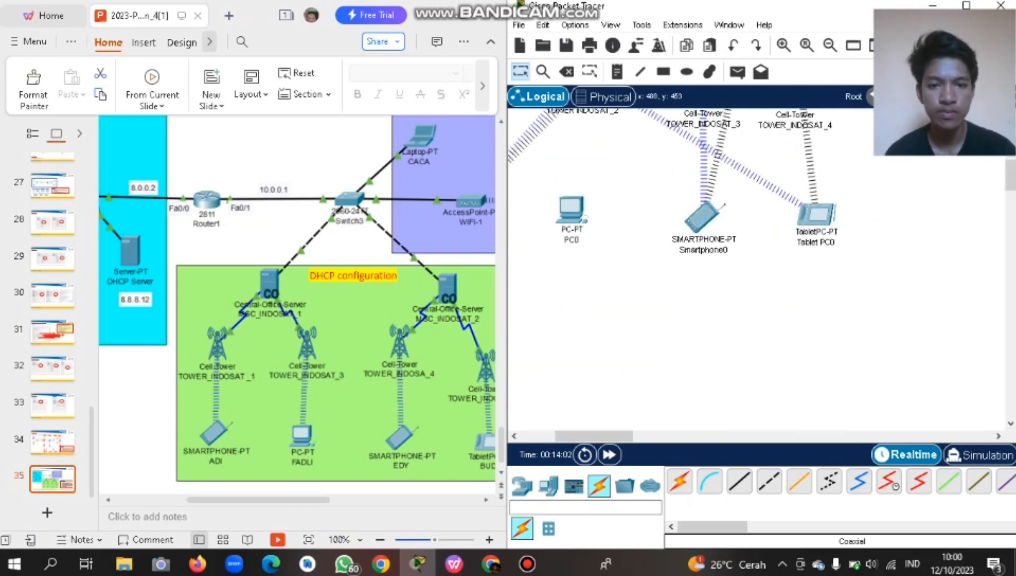
scroll(758, 272, left, 4)
scroll(757, 272, right, 2)
scroll(758, 272, up, 2)
scroll(758, 272, up, 4)
scroll(758, 272, right, 4)
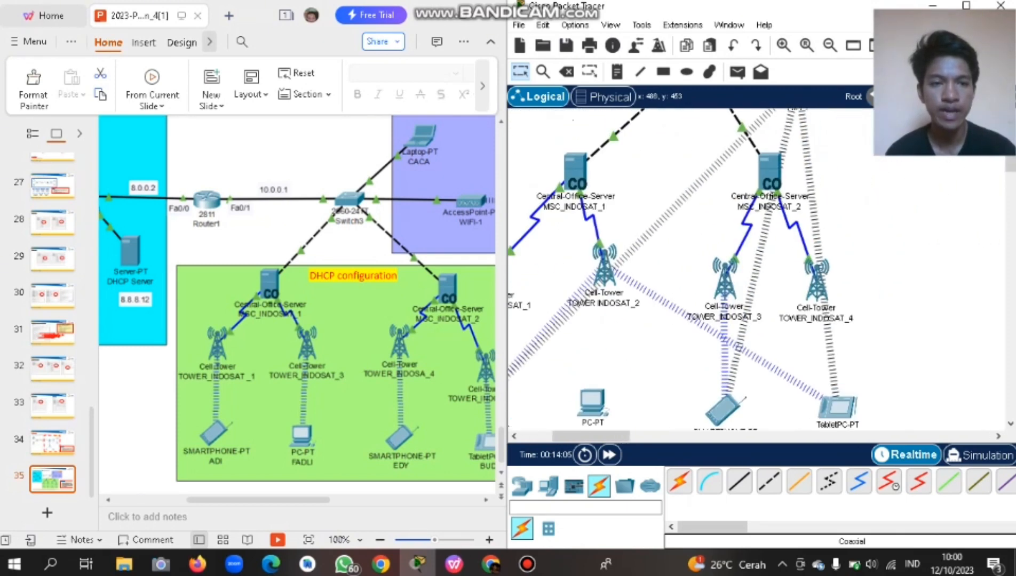
scroll(758, 272, down, 2)
scroll(758, 272, up, 2)
scroll(758, 272, up, 1)
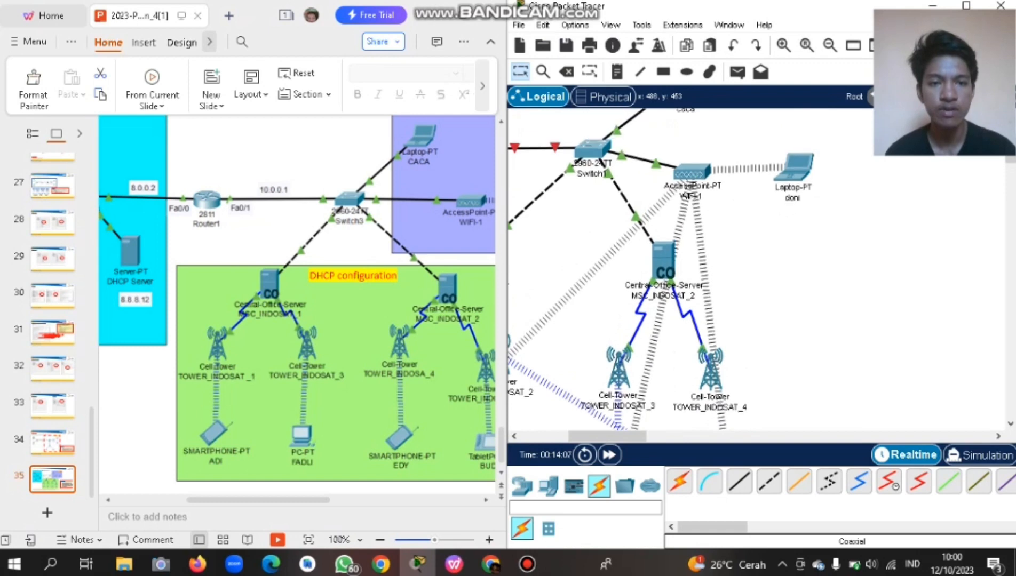
scroll(758, 273, left, 2)
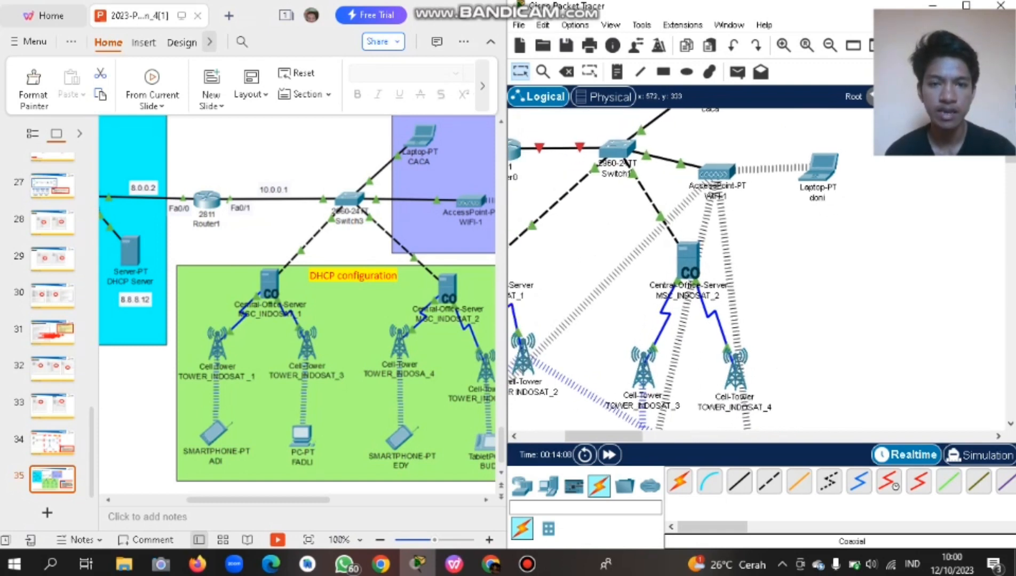
click(723, 172)
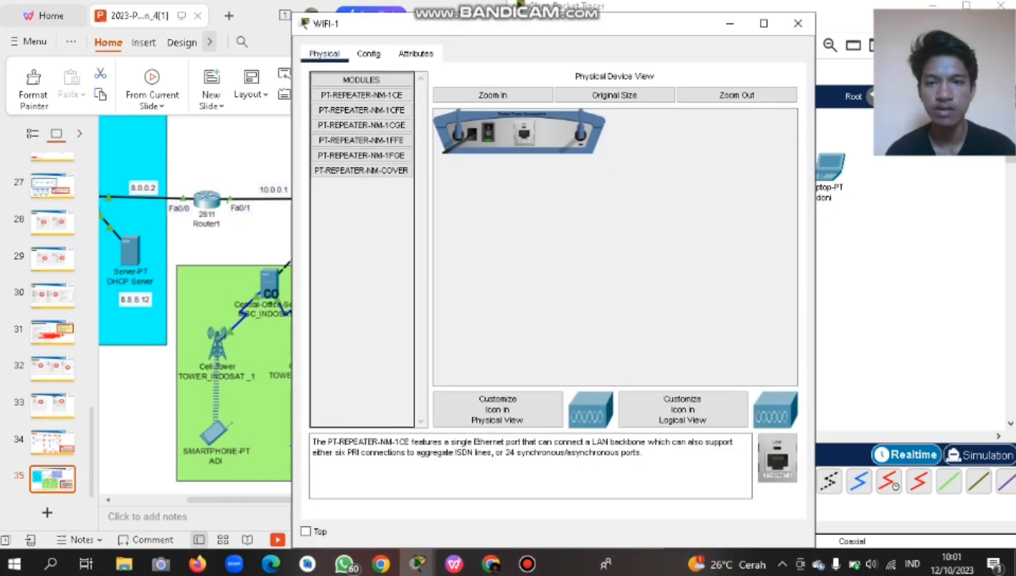
click(368, 54)
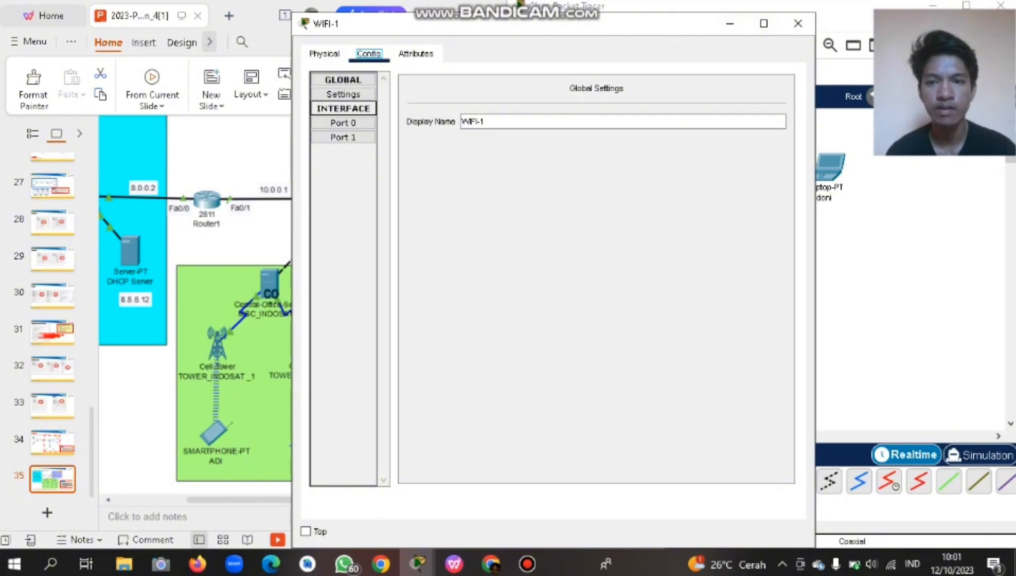
click(343, 123)
click(798, 23)
Scroll the canvas to the server group and select the Place Note tool.
scroll(757, 267, up, 2)
scroll(757, 266, left, 5)
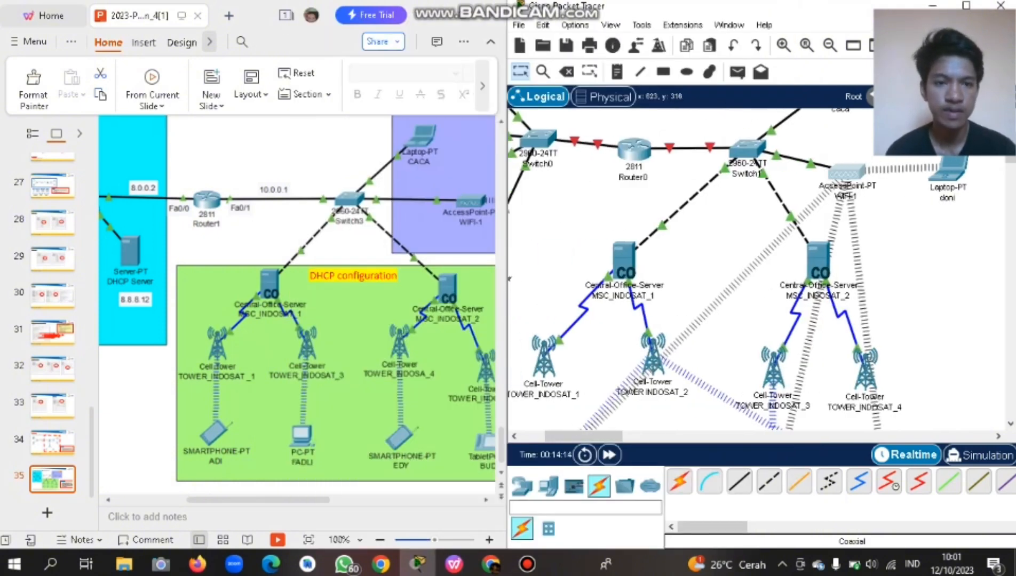
scroll(758, 267, down, 3)
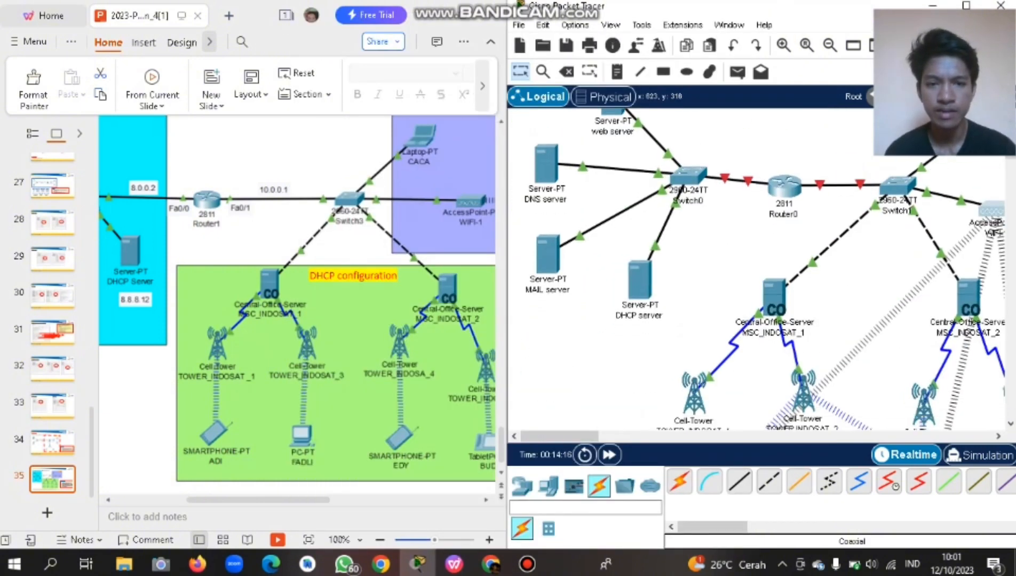
scroll(757, 267, up, 2)
scroll(758, 266, down, 3)
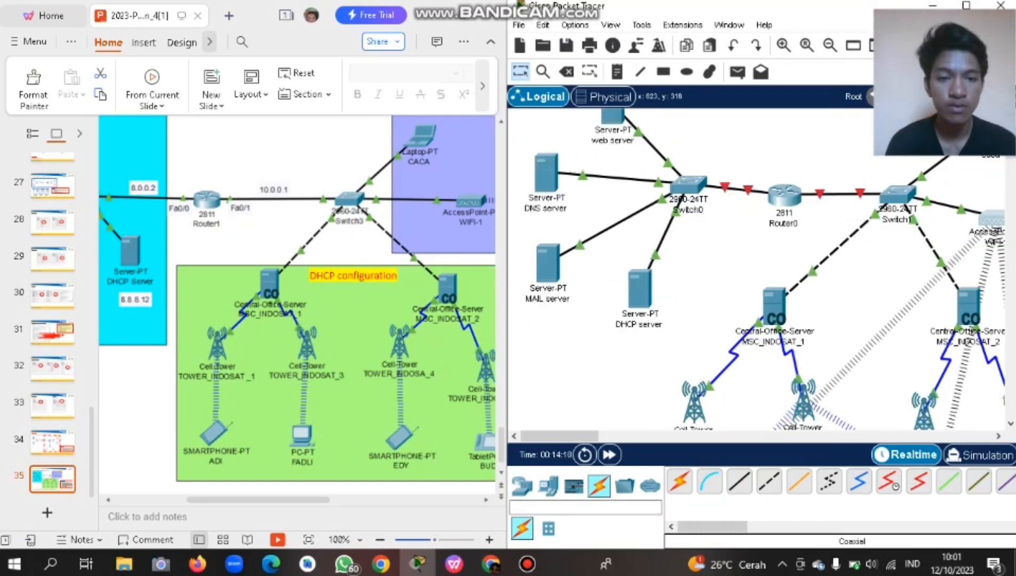
scroll(757, 267, right, 5)
scroll(757, 267, up, 3)
scroll(758, 267, down, 3)
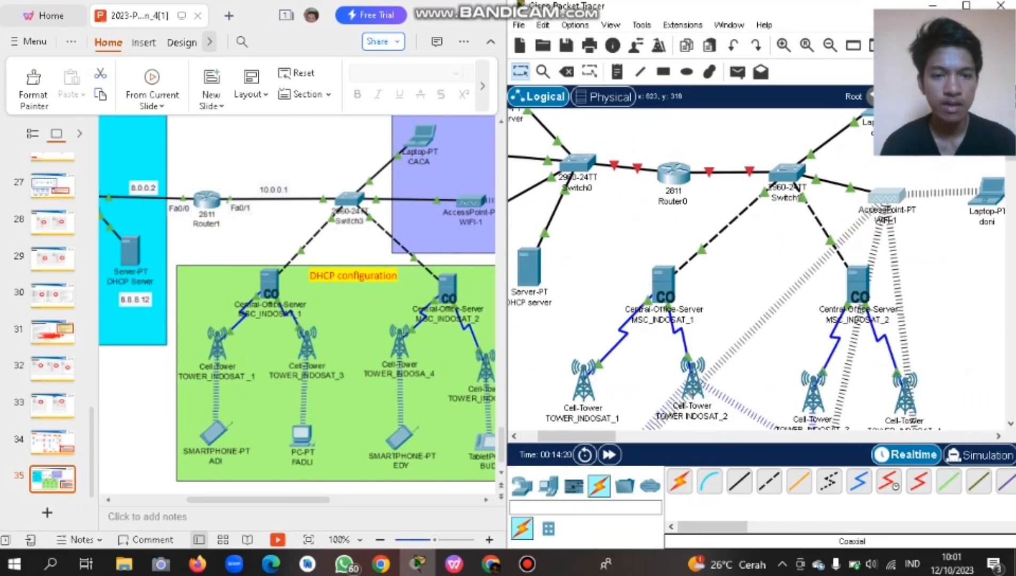
scroll(758, 267, up, 1)
scroll(342, 299, right, 1)
scroll(299, 299, right, 1)
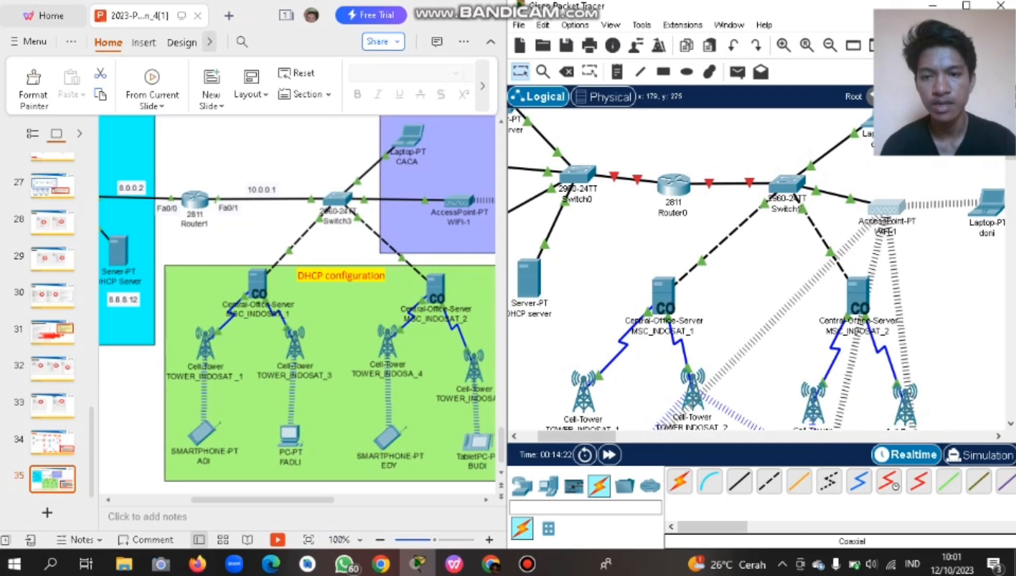
scroll(297, 305, up, 1)
scroll(297, 315, left, 10)
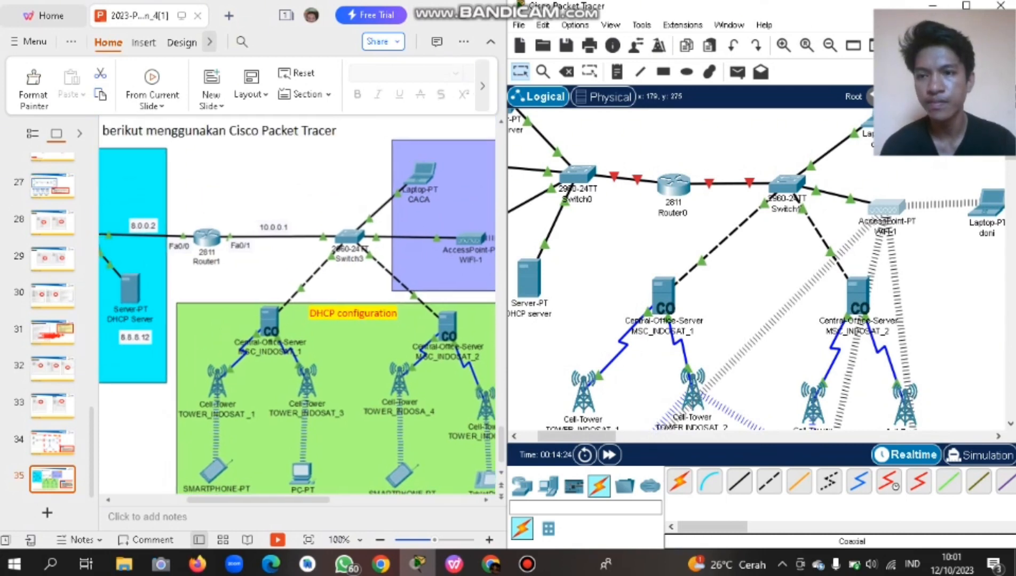
scroll(297, 315, left, 4)
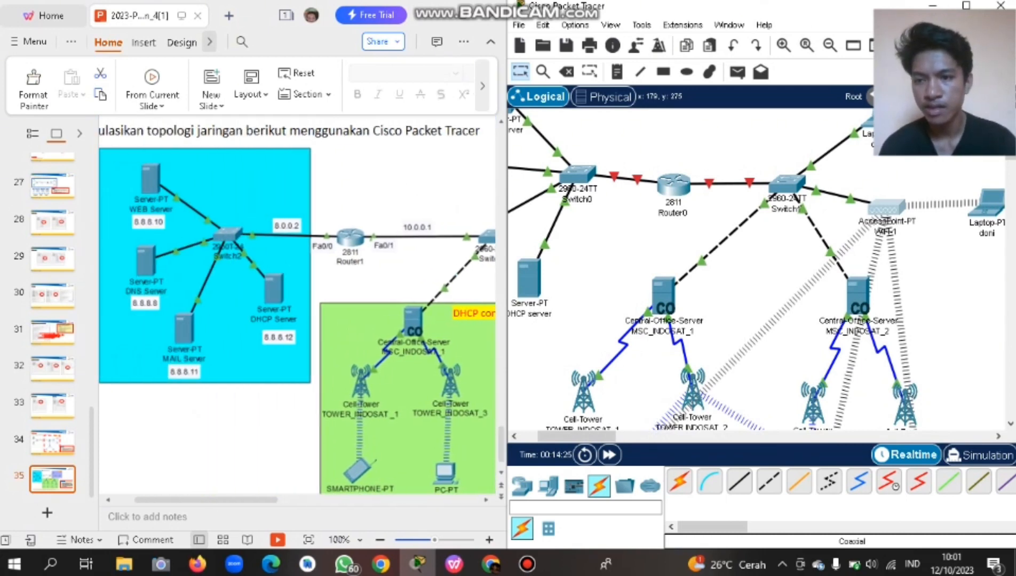
scroll(730, 200, up, 2)
scroll(730, 200, left, 3)
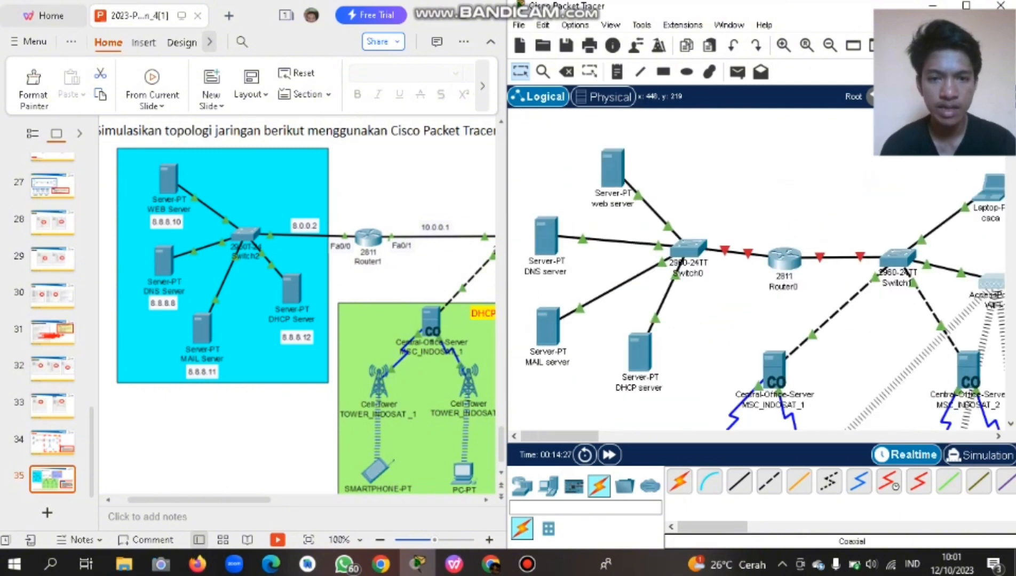
scroll(758, 290, right, 1)
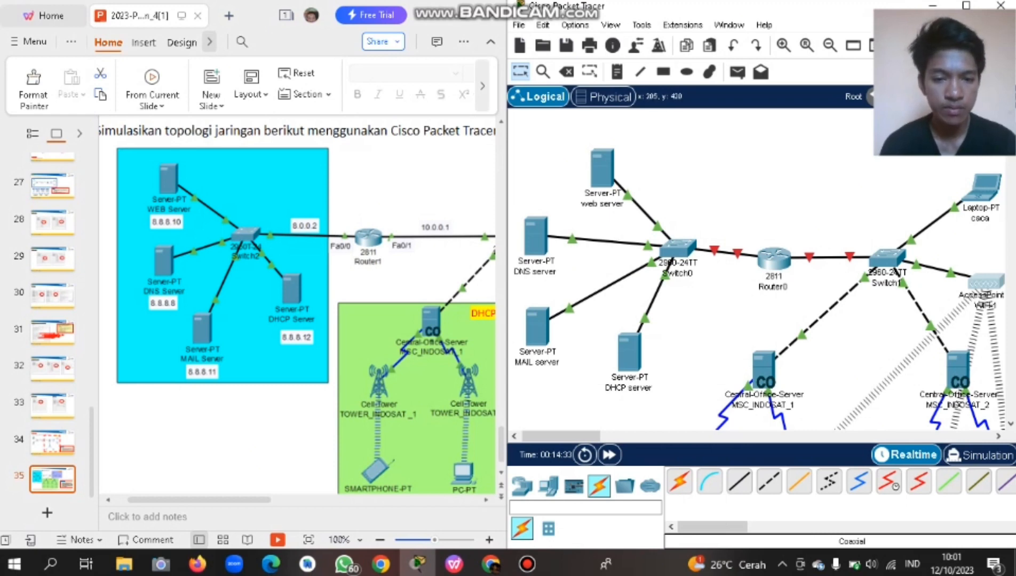
click(617, 72)
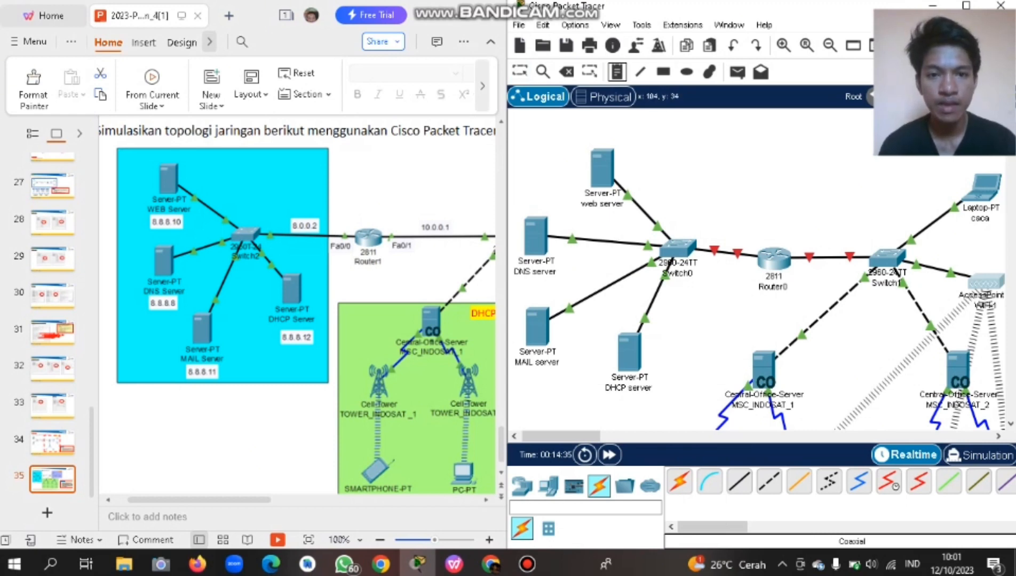
Add note 8.8.8.10 above the web server and 8.8.8.8 by the DNS server.
click(577, 137)
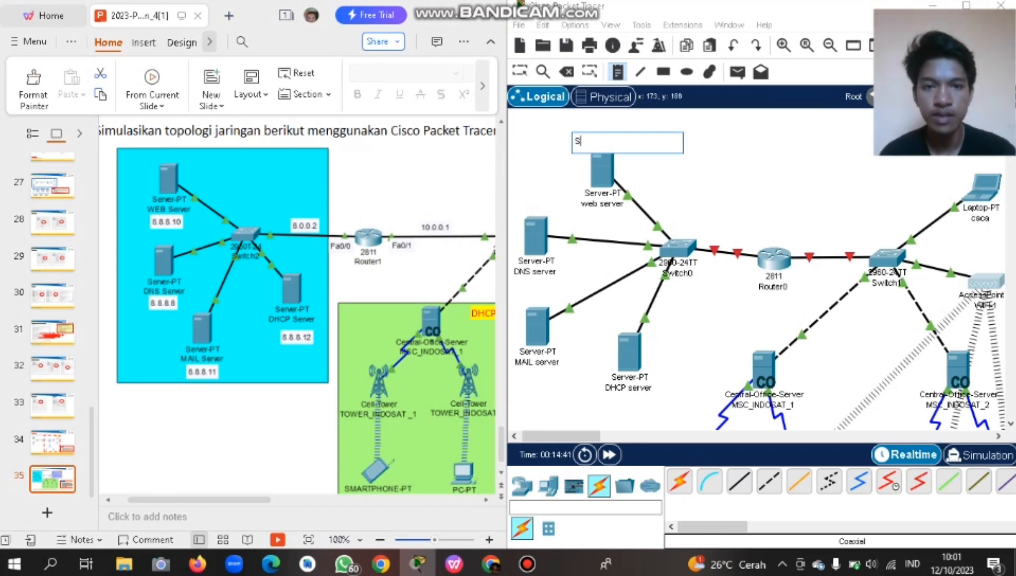
text(8.8.8)
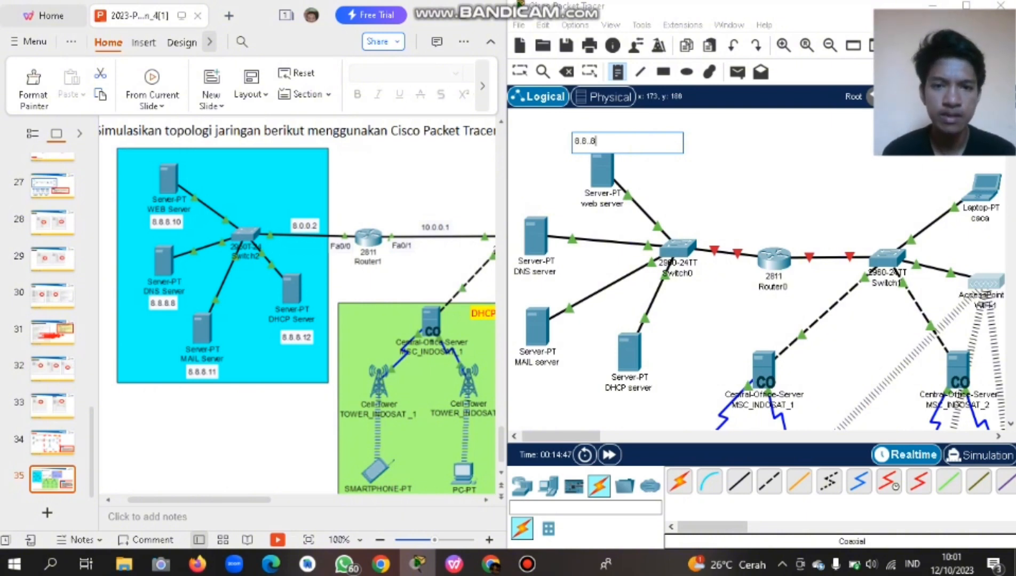
text(10)
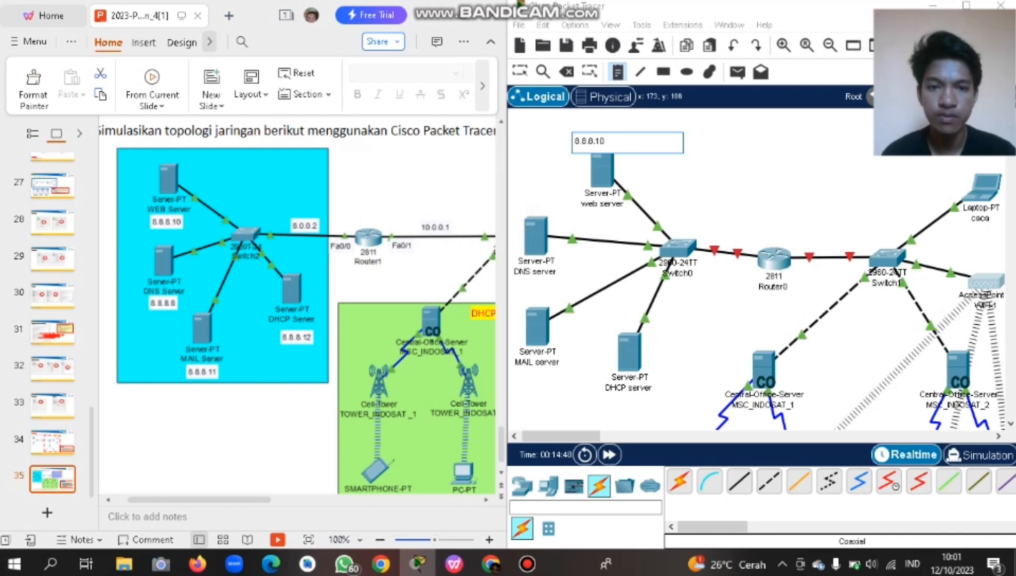
click(515, 206)
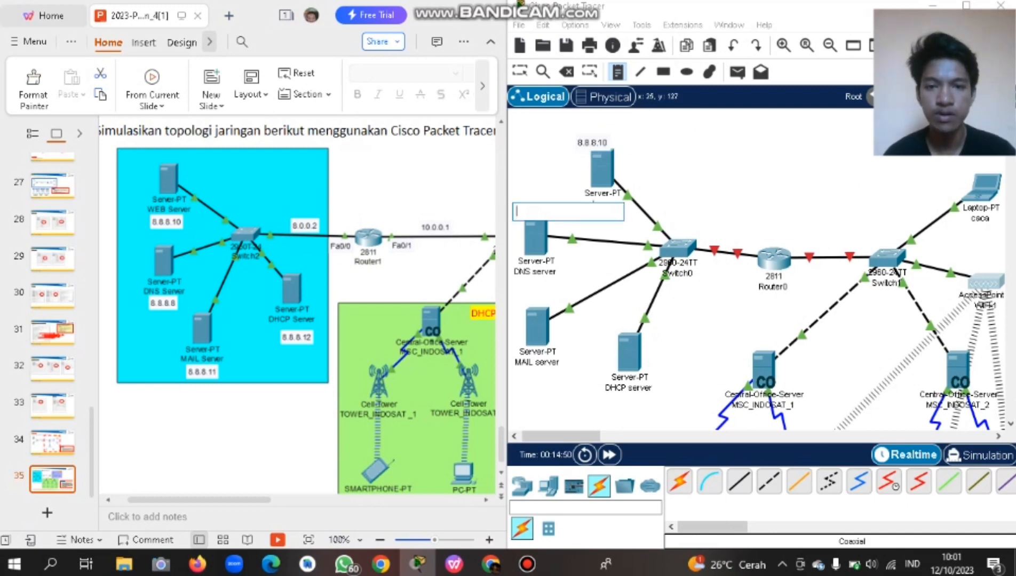
text(8.8.8.8)
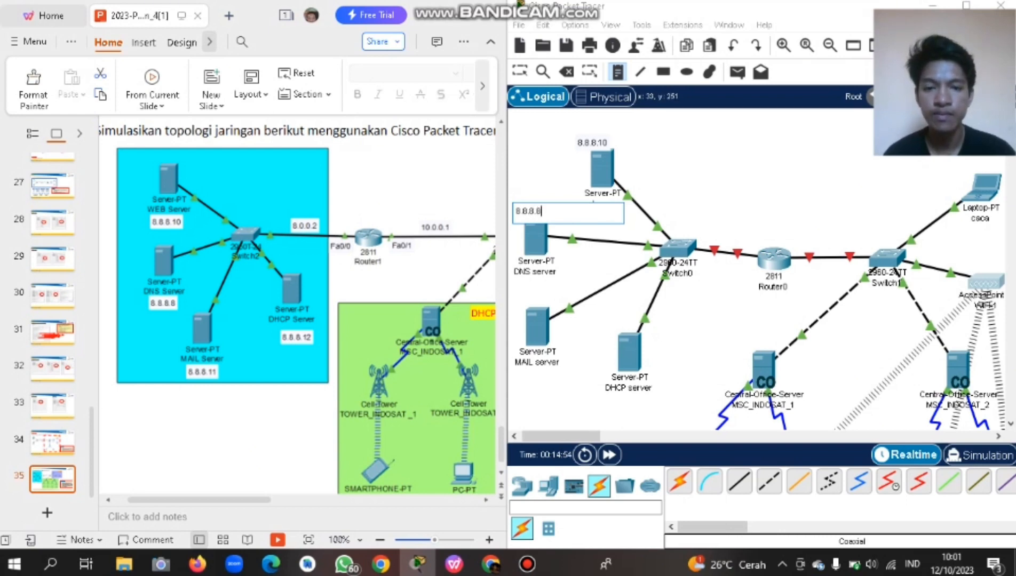
Add note 8.8.8.11 at the MAIL server and 8.8.8.12 below the DHCP server.
click(512, 299)
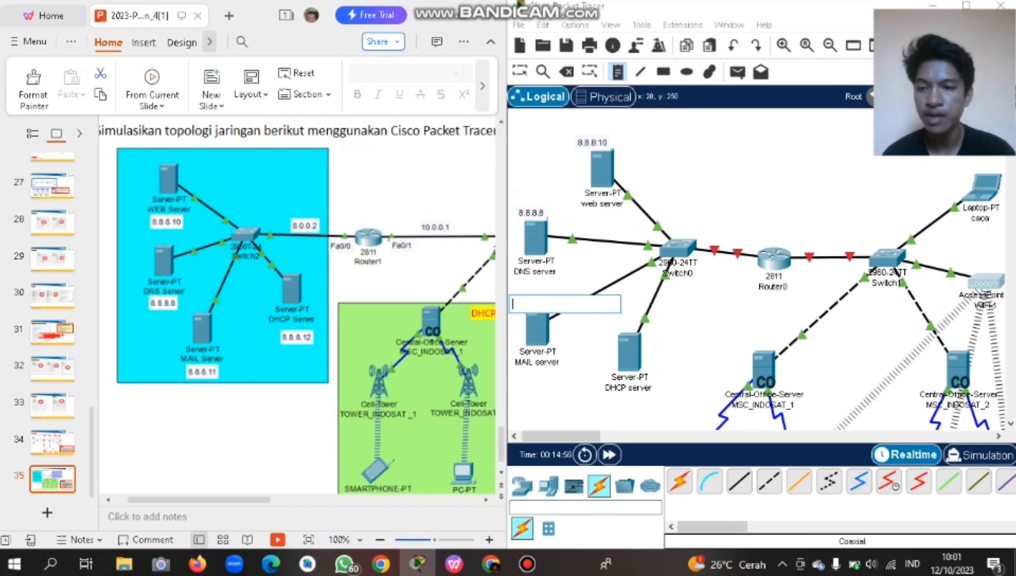
text(8.8.8.)
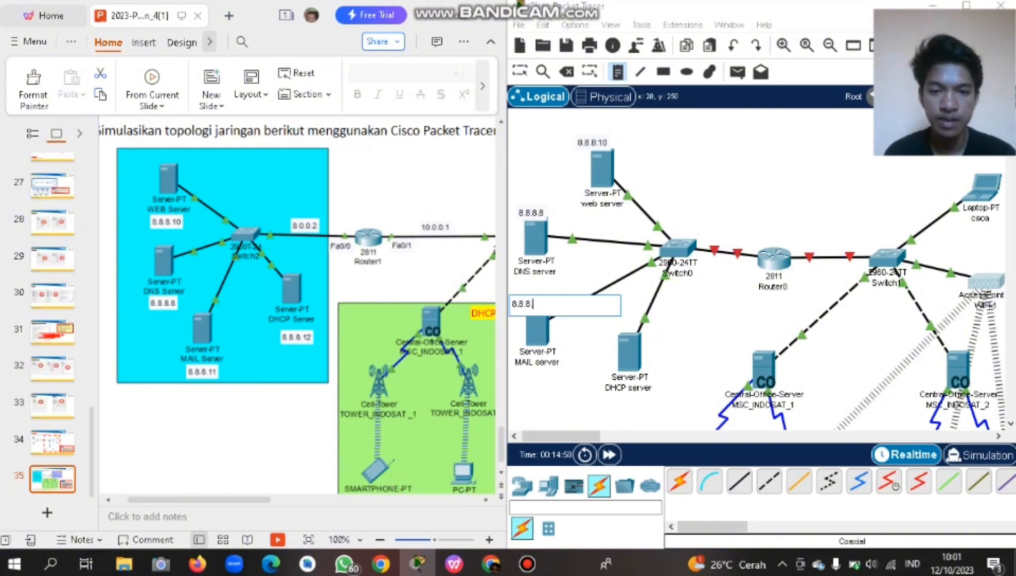
text(11)
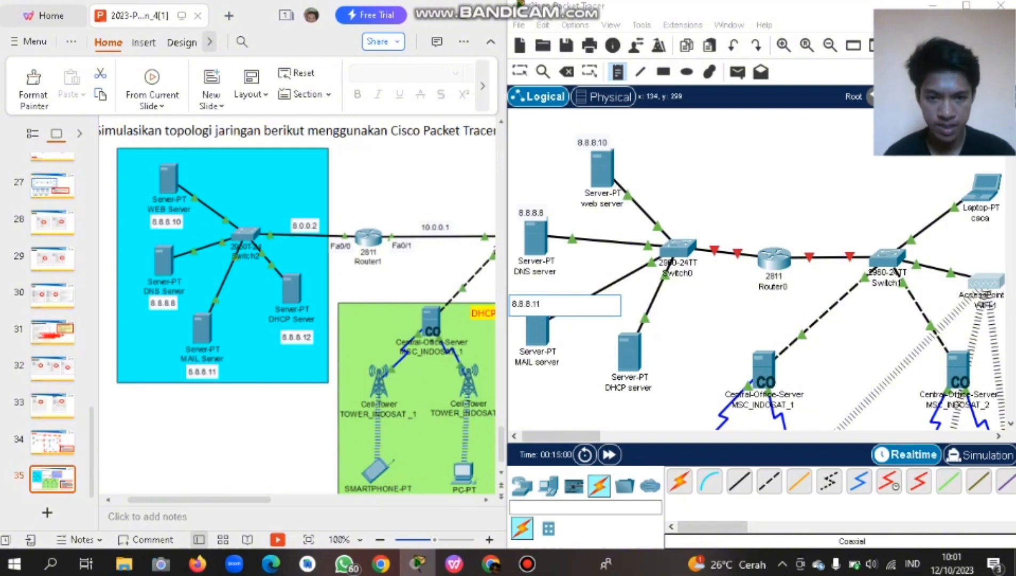
click(615, 407)
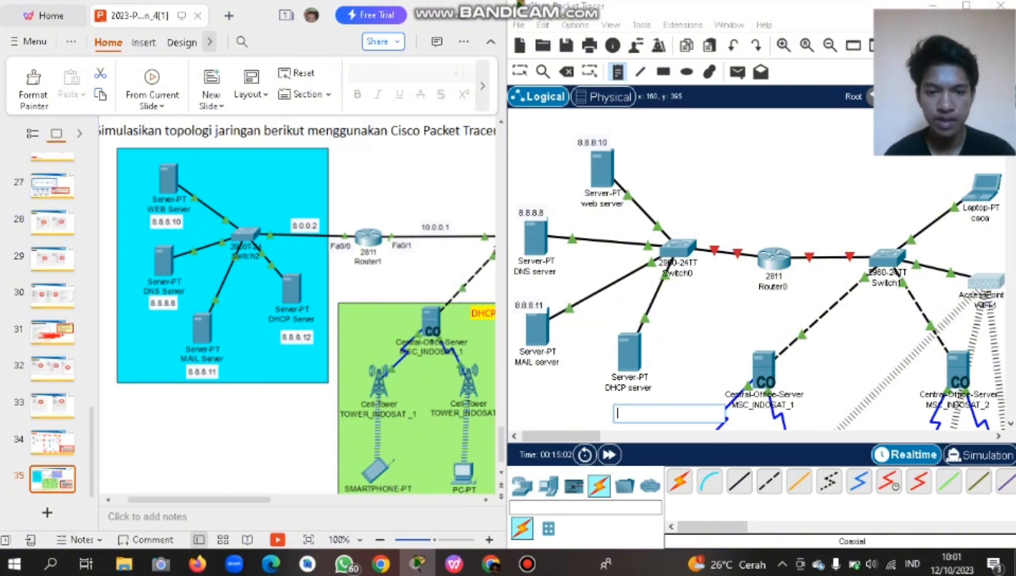
text(8.8)
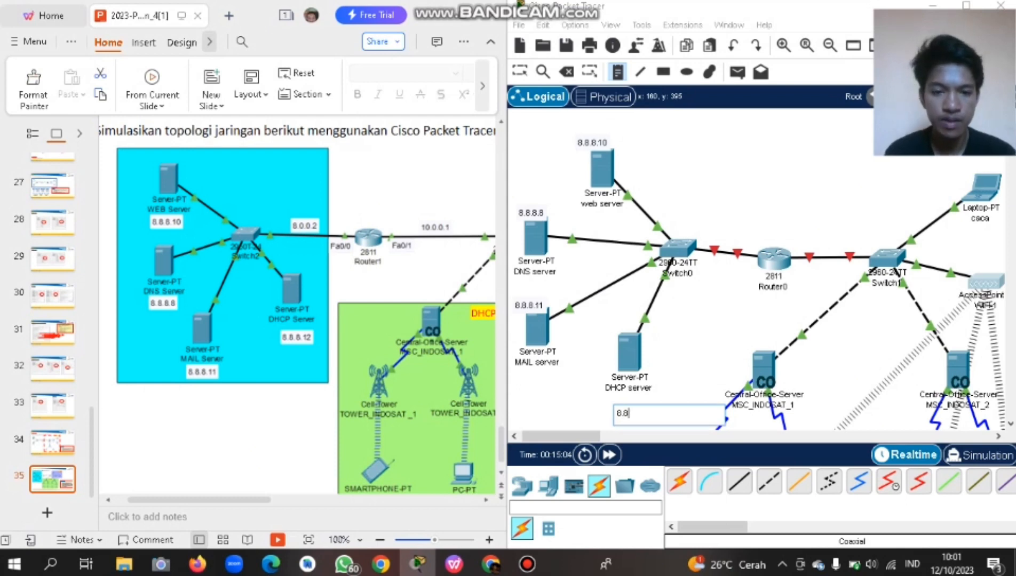
text(.8.12)
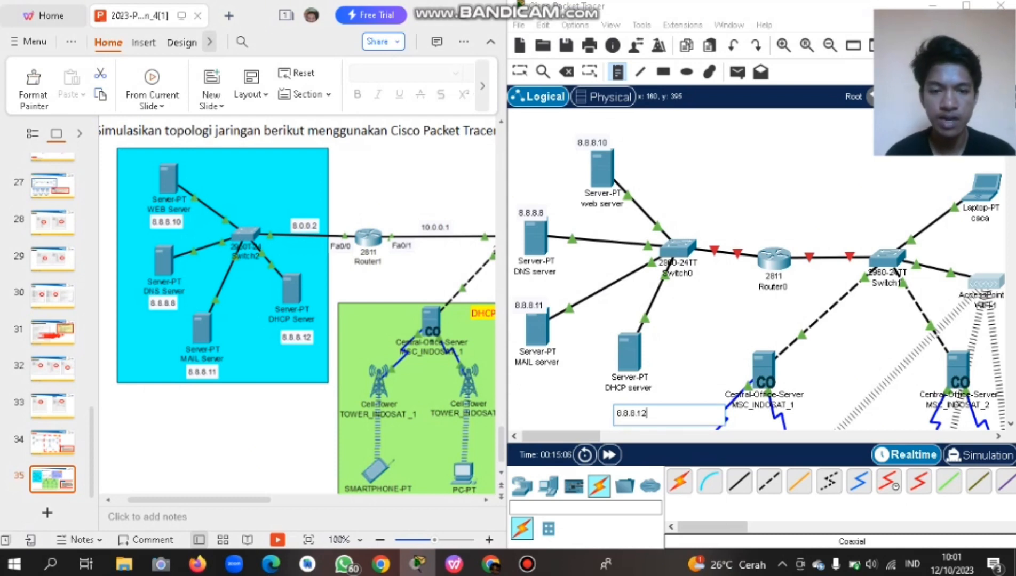
scroll(297, 309, right, 2)
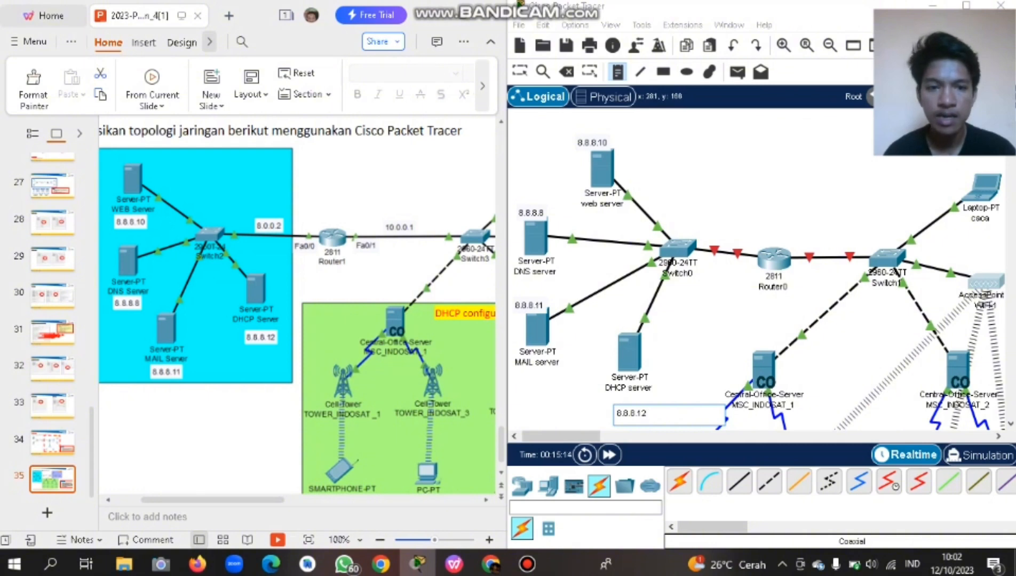
Add notes 8.0.0.2 and 10.0.0.1 on Router0's links to Switch0 and Switch1.
click(705, 235)
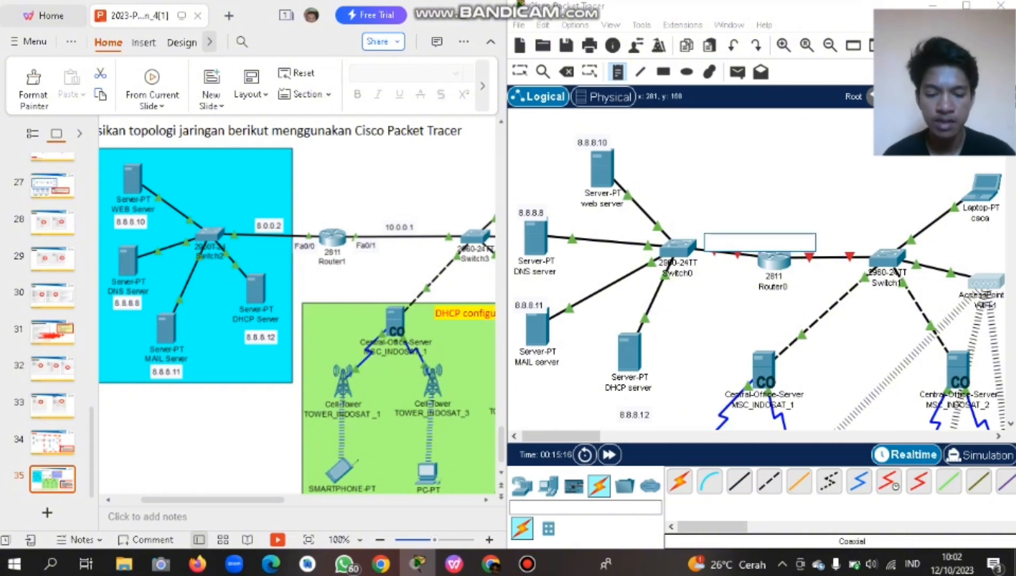
text(8.0.0)
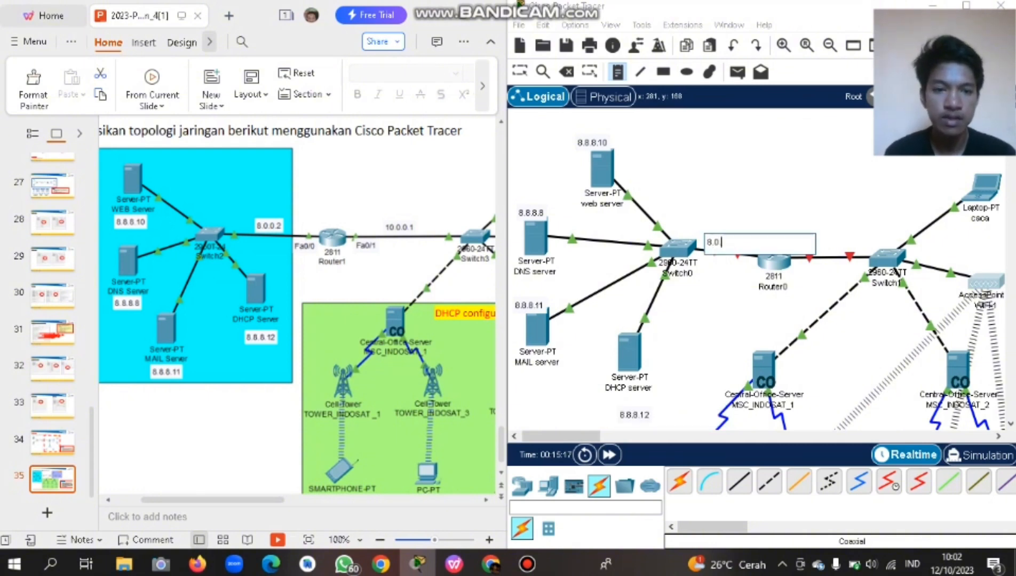
text(.2)
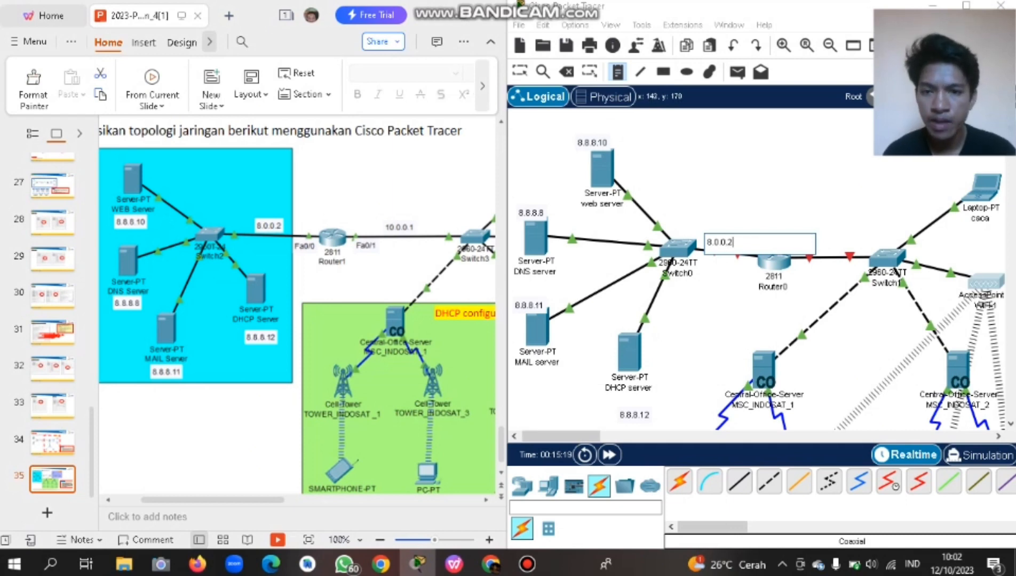
click(814, 237)
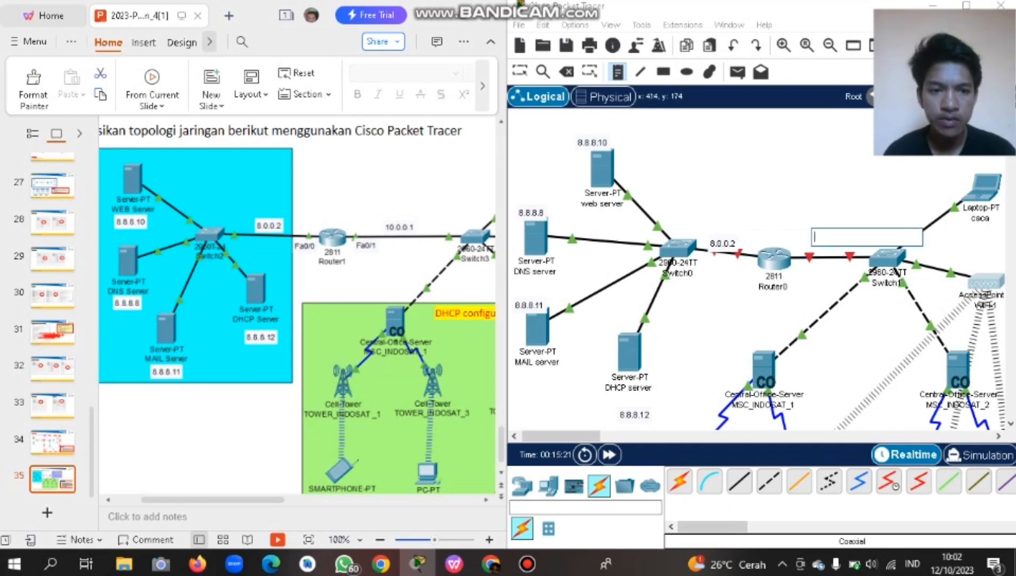
text(10.0.)
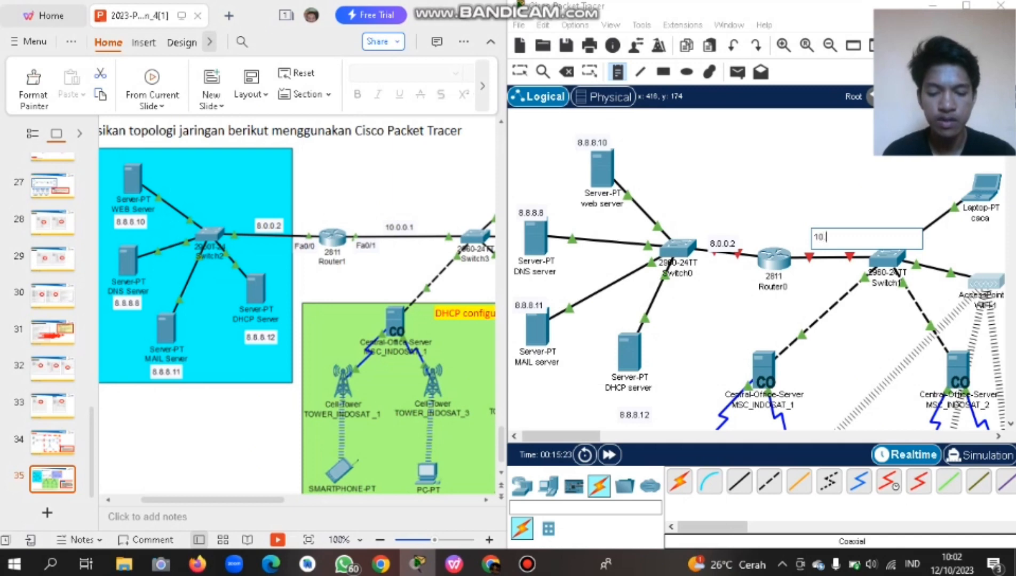
text(0.1)
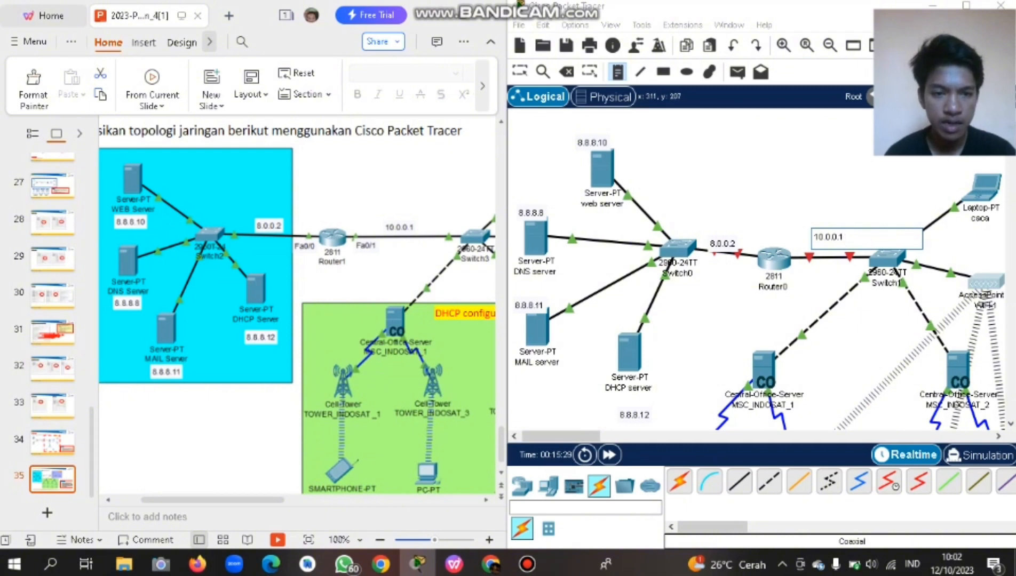
Add an Fa0/0 port label beside Router0.
click(728, 264)
key(Caps_Lock)
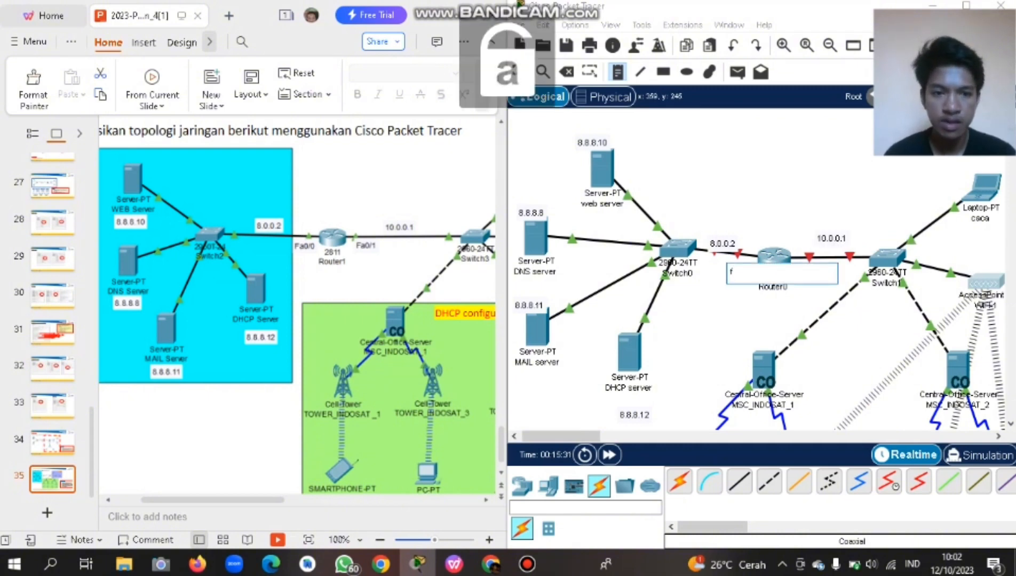
key(Caps_Lock)
text(F)
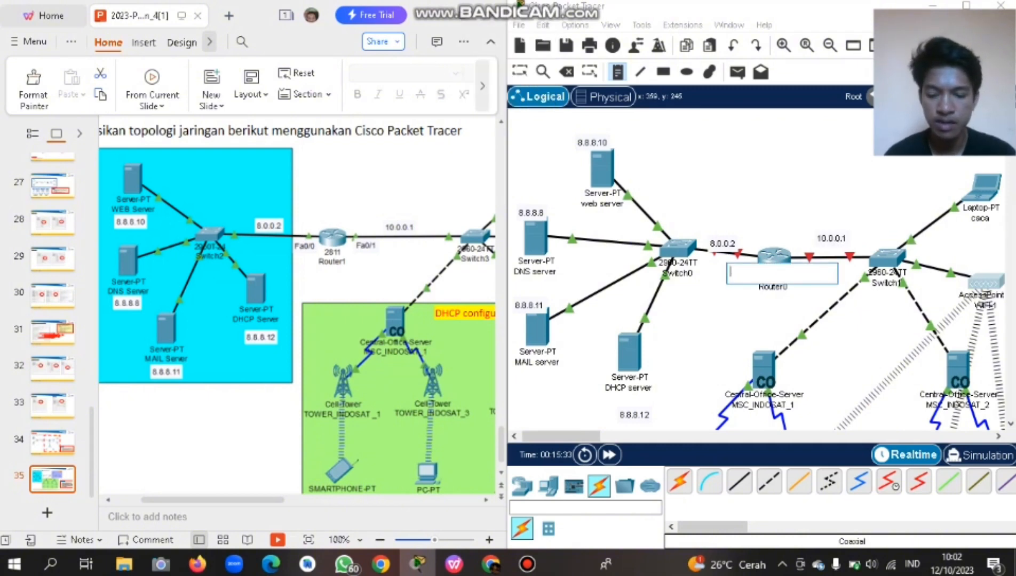
key(Caps_Lock)
text(a)
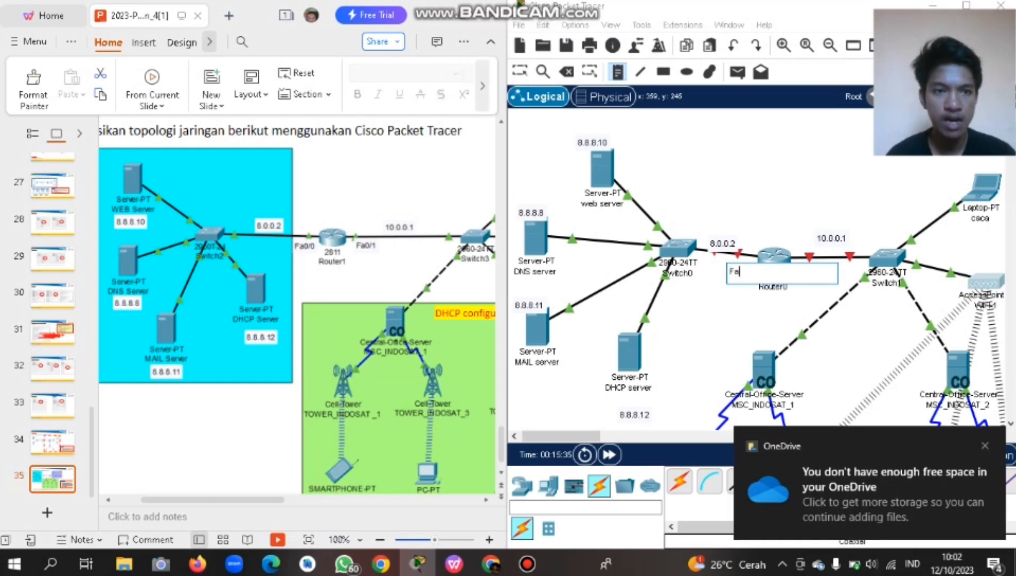
text(0)
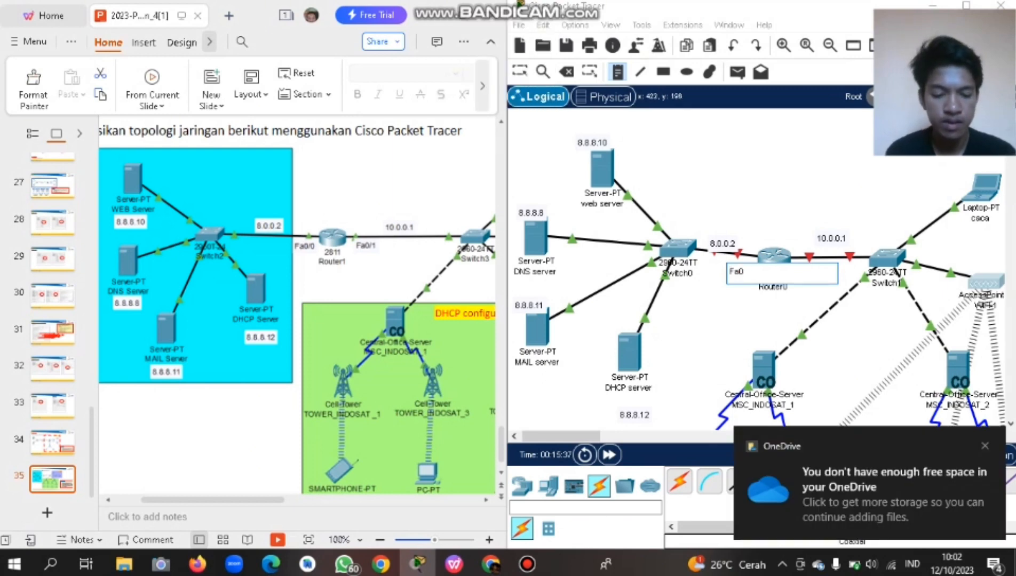
text(/0)
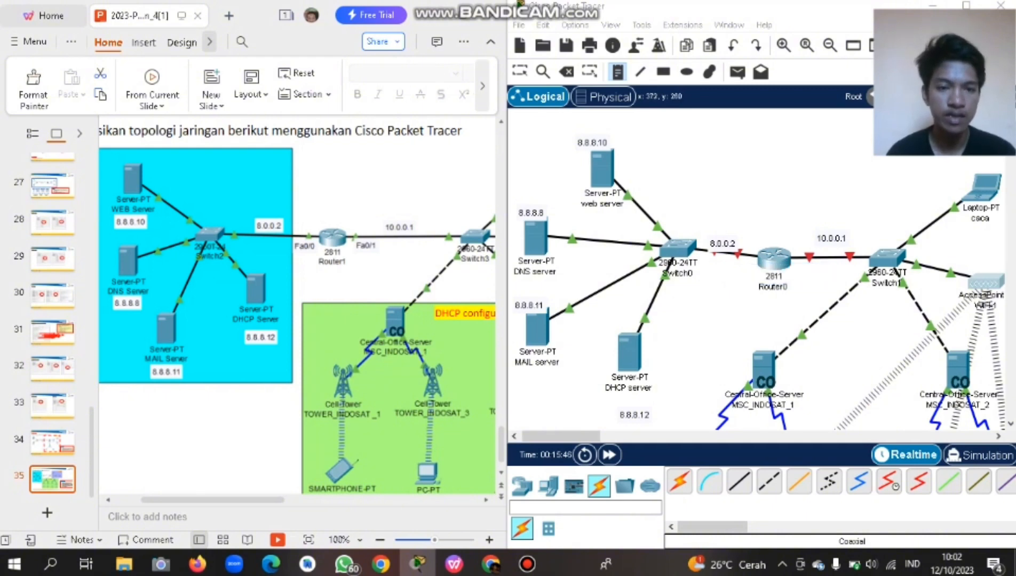
click(771, 304)
Add an Fa0/1 port label on Router0's right side and finish labelling.
click(792, 272)
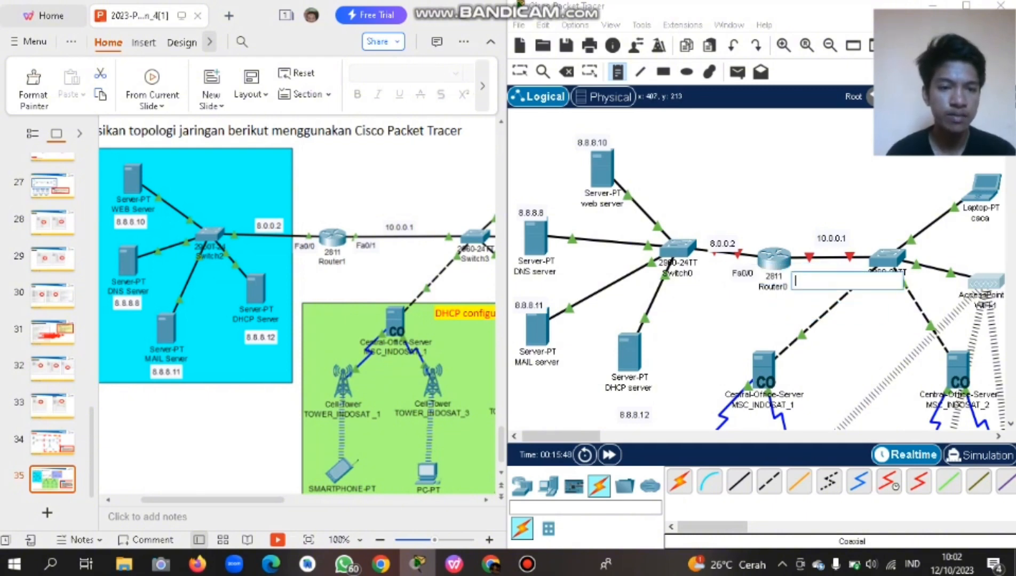
click(799, 275)
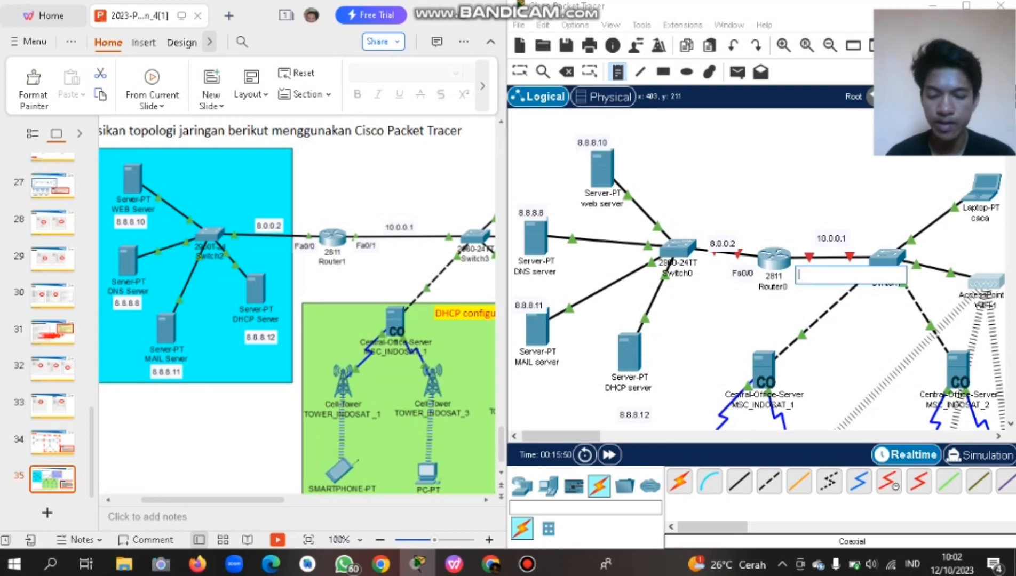
key(Caps_Lock)
text(F)
key(Caps_Lock)
text(a)
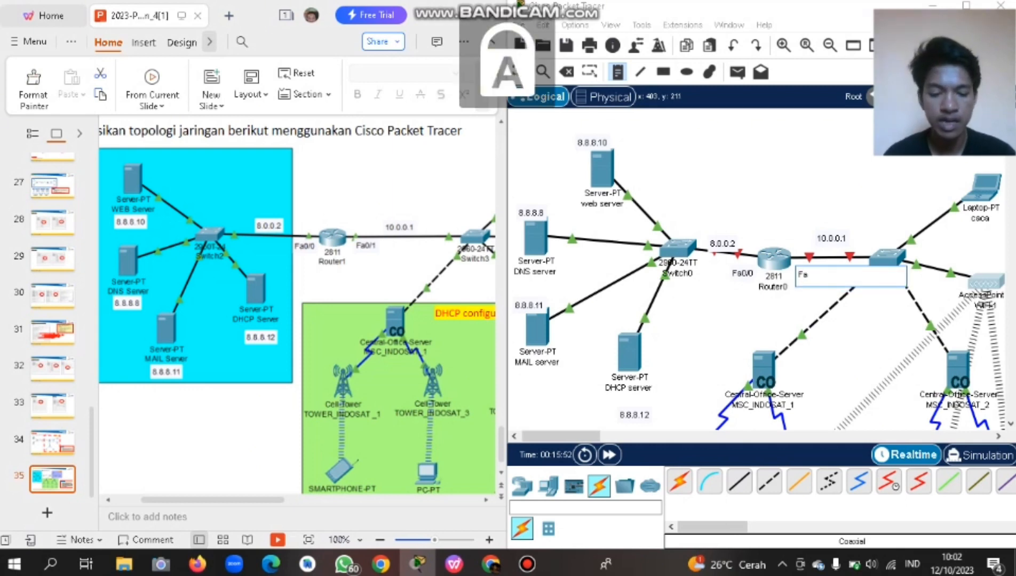
text(0/1)
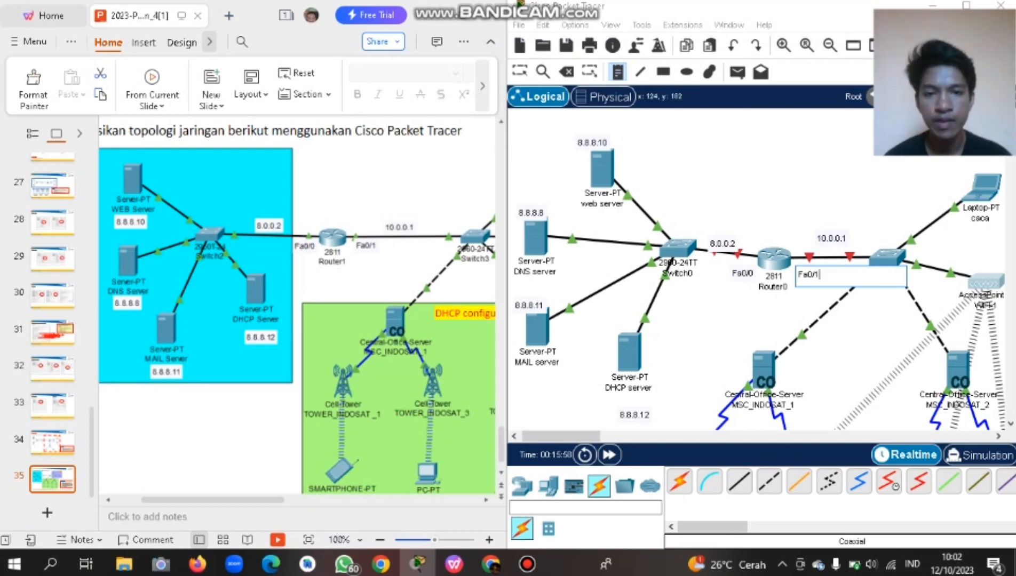
key(Escape)
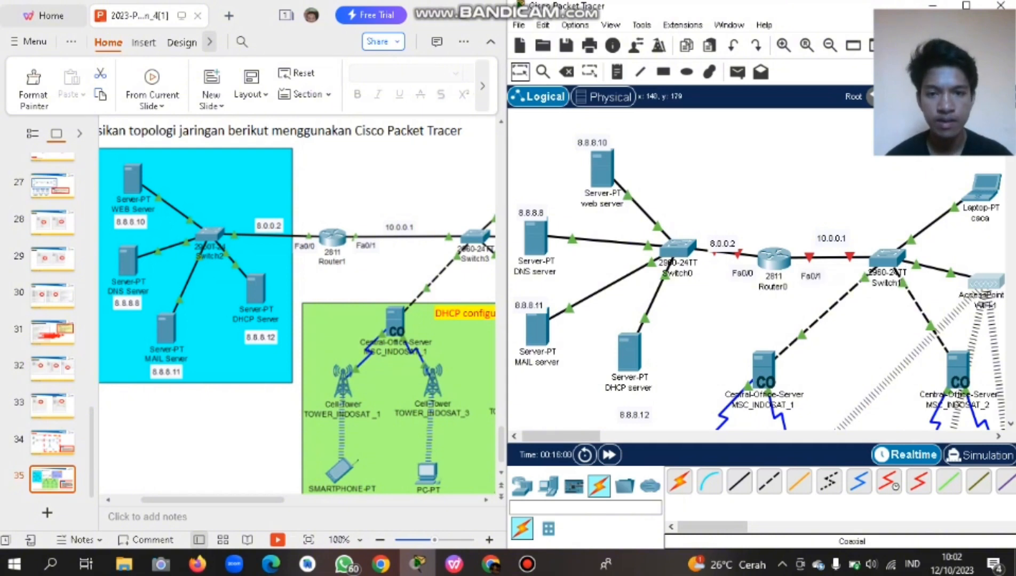
Nudge Router0 slightly right and move the 8.0.0.2 label up-left.
scroll(756, 285, right, 4)
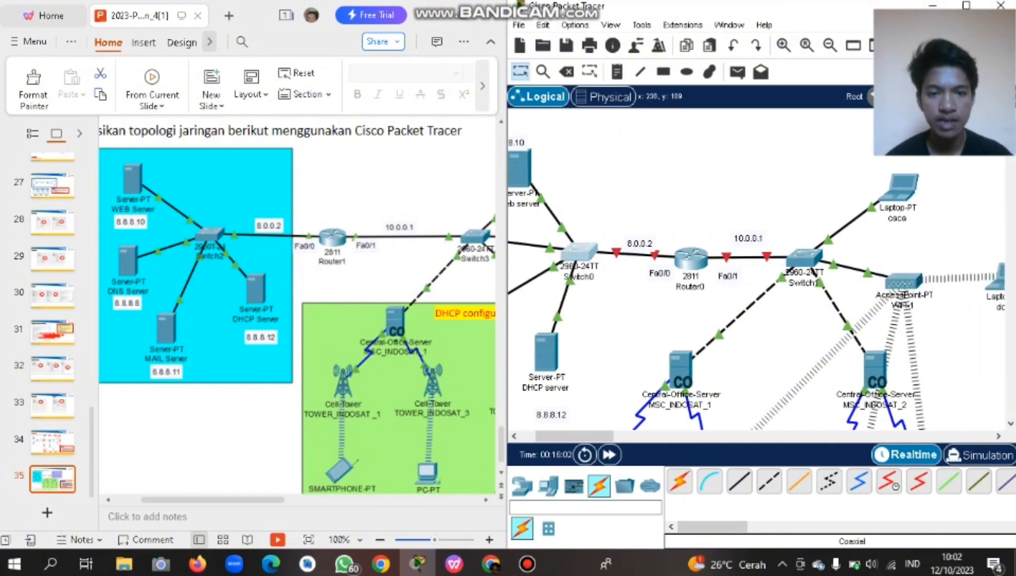
drag(691, 258, 752, 242)
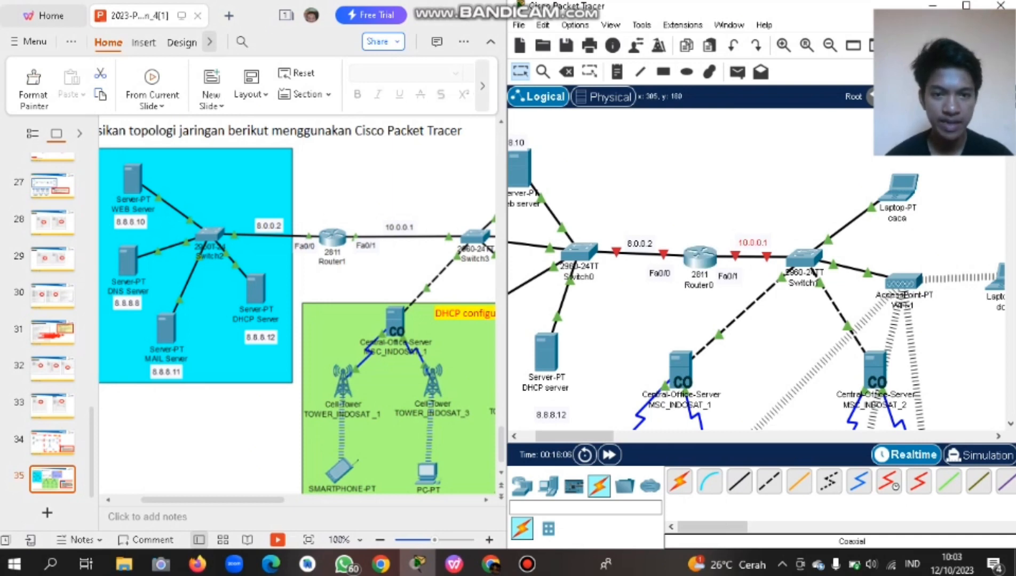
drag(640, 243, 635, 240)
Reposition the 8.8.8.10, 8.8.8.8, 8.8.8.11 and 8.8.8.12 labels beside their servers.
scroll(635, 241, right, 5)
scroll(635, 240, left, 6)
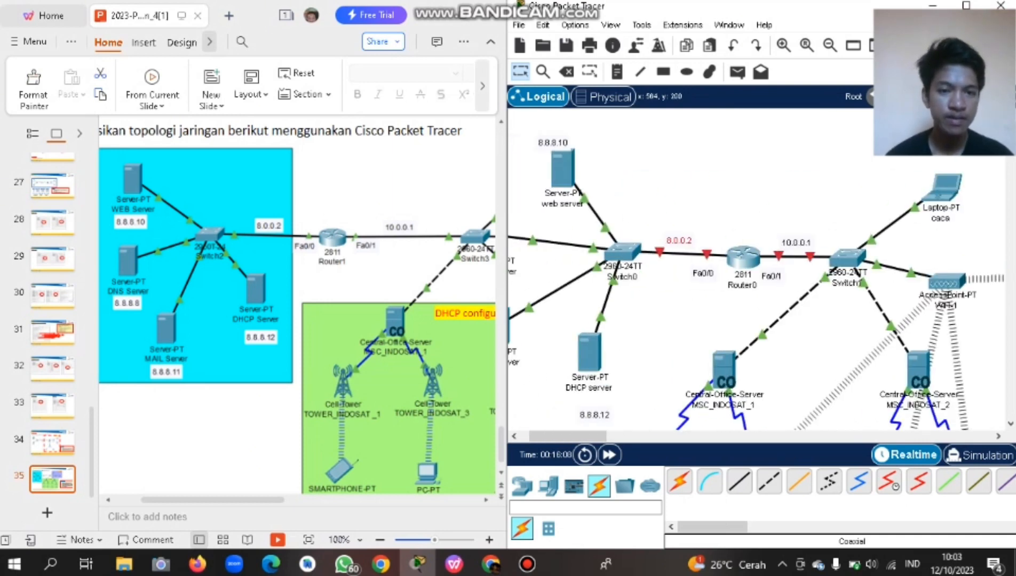
scroll(758, 267, left, 3)
scroll(758, 267, down, 3)
scroll(758, 267, up, 3)
scroll(758, 267, down, 3)
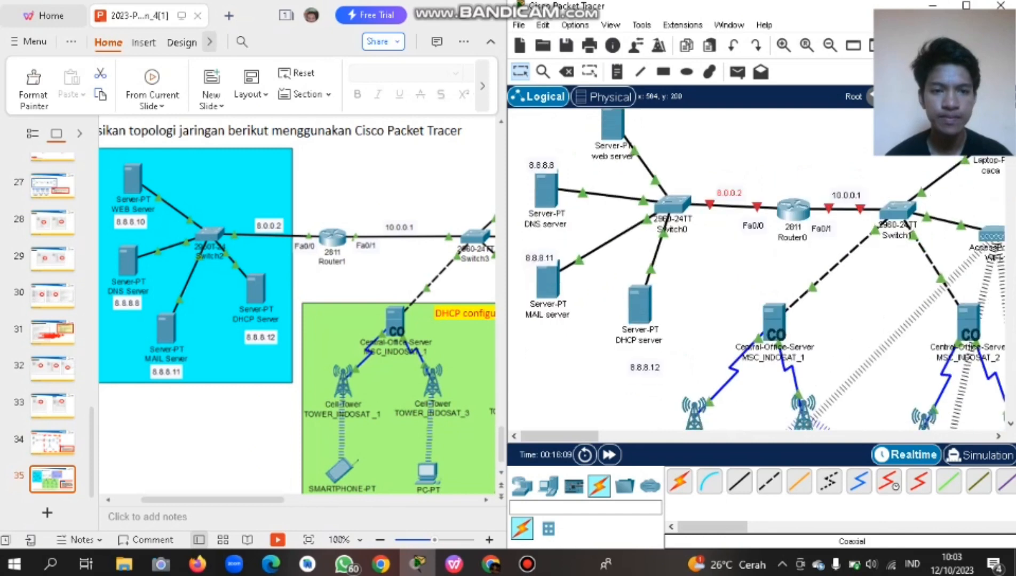
scroll(757, 267, right, 5)
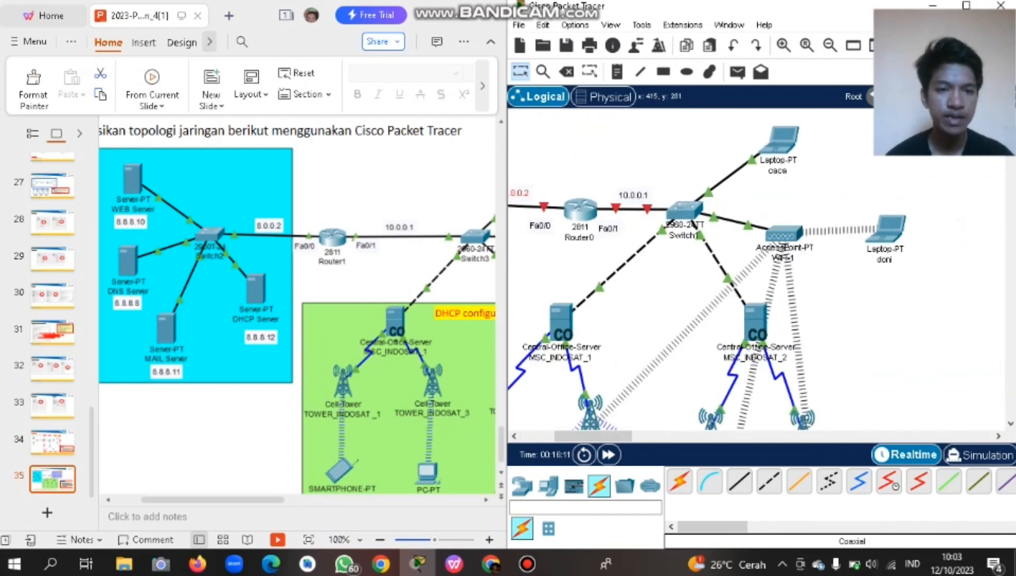
scroll(758, 267, left, 5)
scroll(758, 267, up, 3)
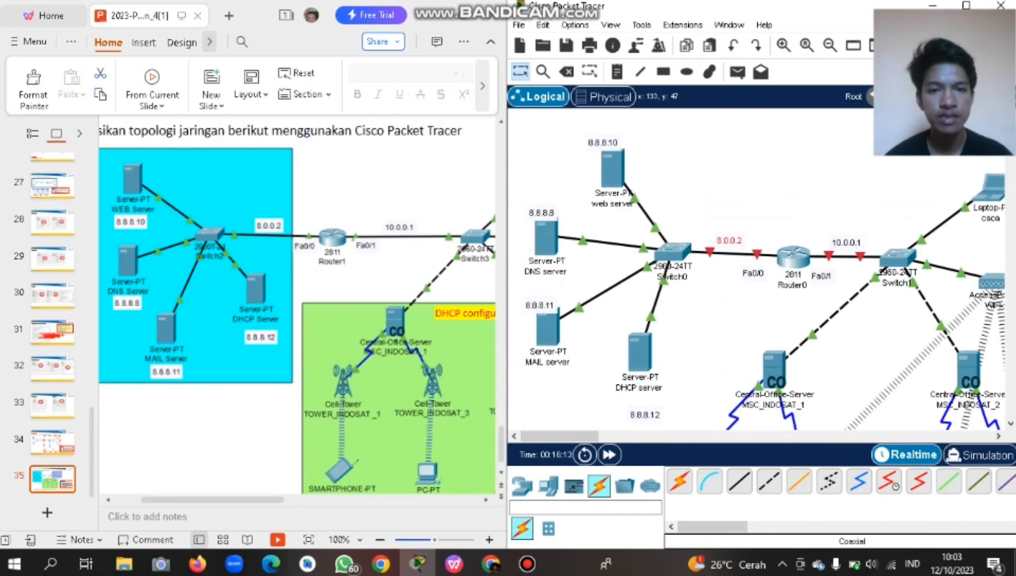
drag(603, 142, 612, 137)
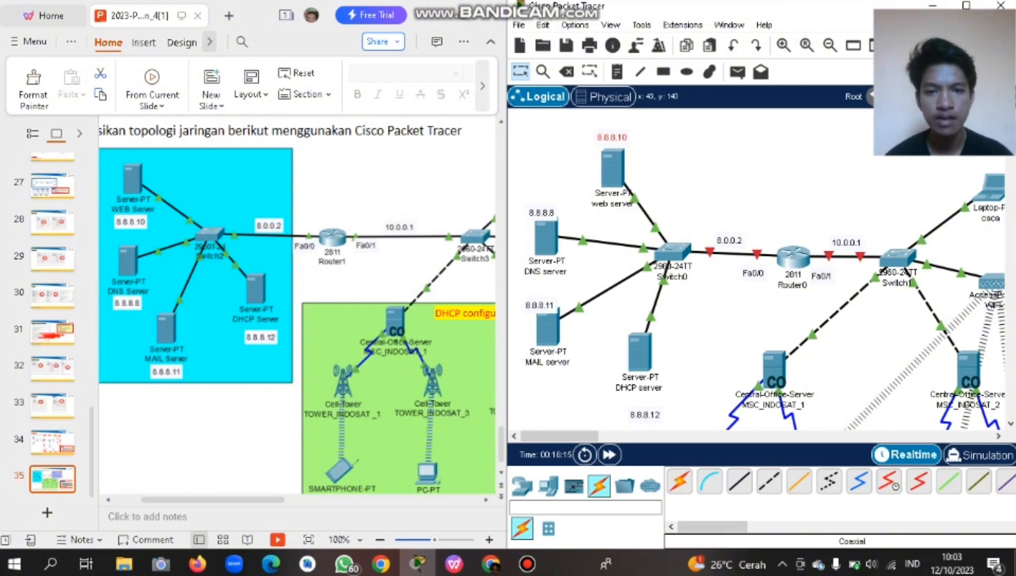
drag(541, 213, 547, 205)
drag(539, 305, 542, 298)
drag(645, 415, 672, 333)
Select the four servers, shift the group slightly left, and scroll them into view.
scroll(672, 333, right, 5)
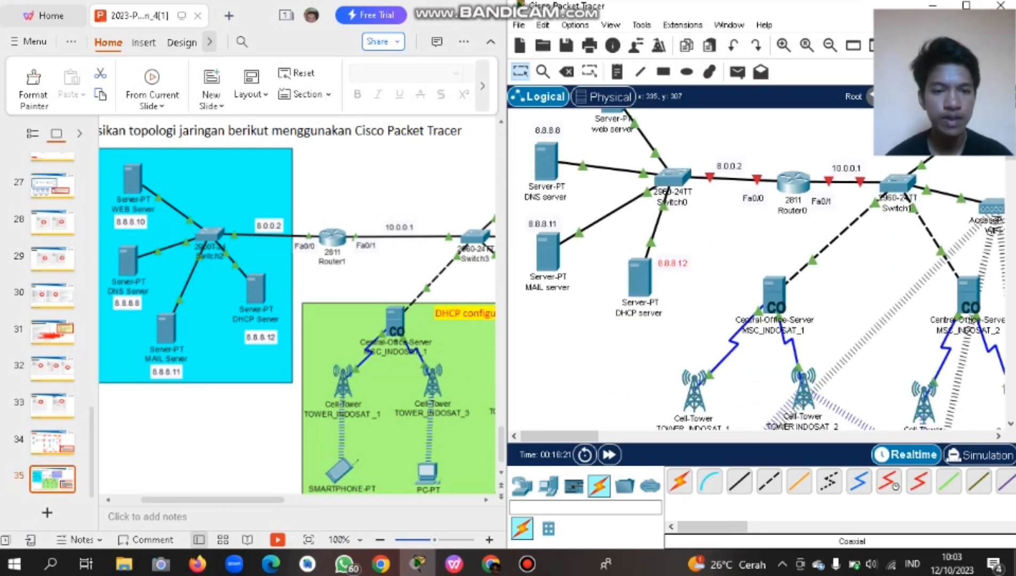
scroll(672, 334, down, 1)
scroll(673, 334, left, 5)
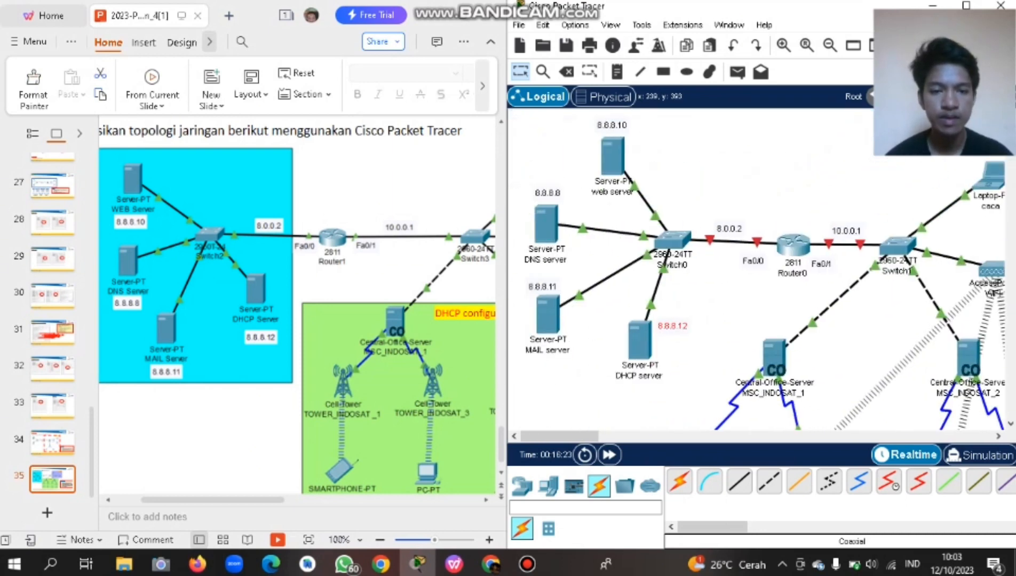
drag(553, 116, 686, 391)
mouse_move(672, 240)
mouse_down()
mouse_move(655, 244)
mouse_move(667, 241)
mouse_up()
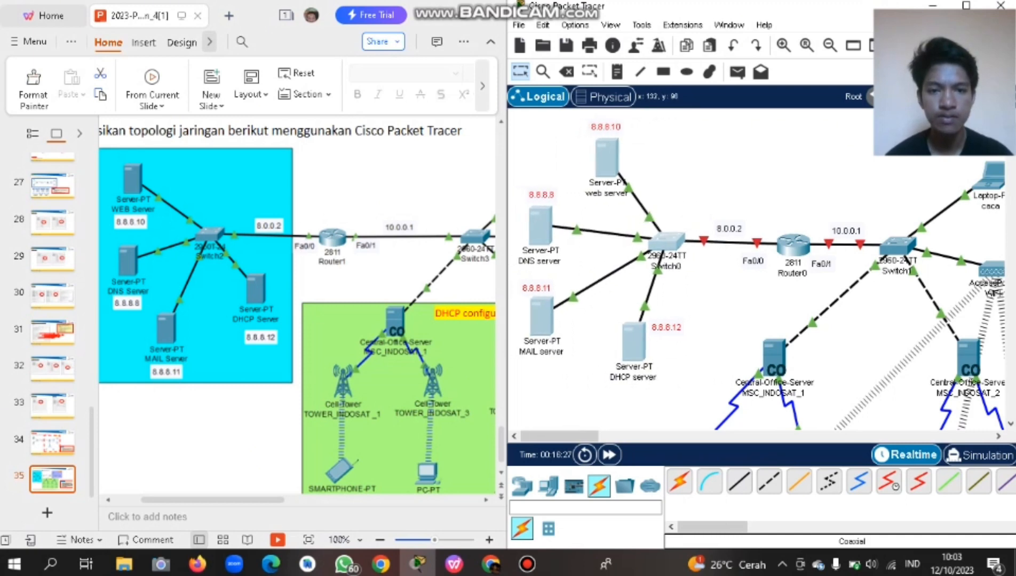
scroll(758, 269, down, 5)
scroll(758, 269, right, 5)
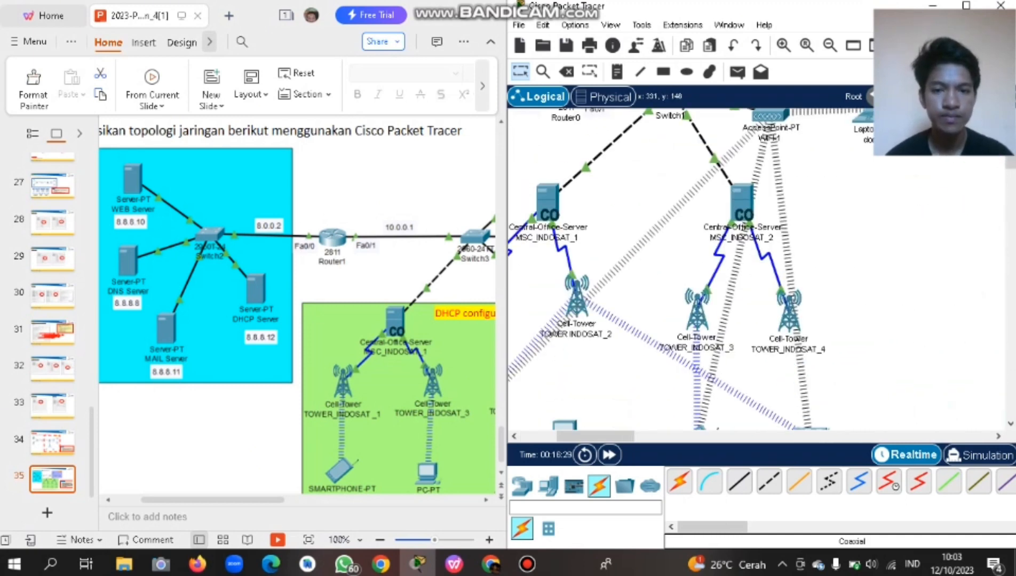
scroll(758, 269, up, 5)
scroll(758, 269, left, 5)
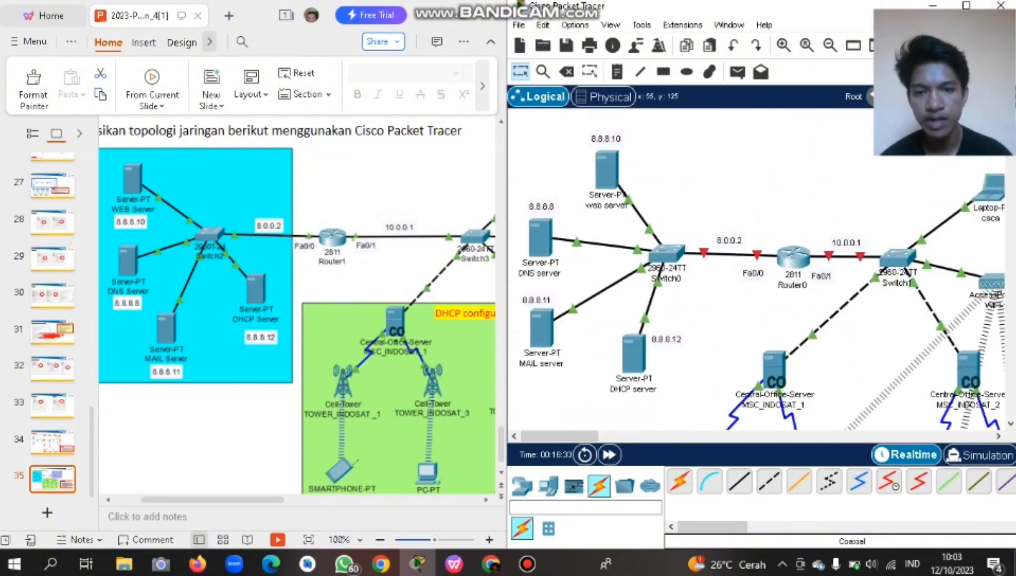
Open the DNS server's Config settings and reposition its window.
click(540, 237)
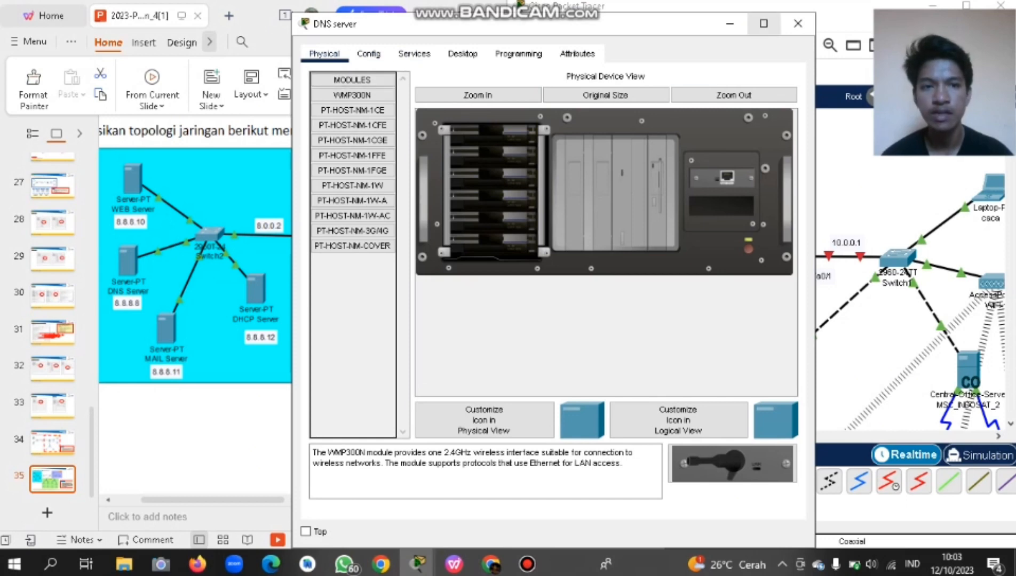
click(368, 54)
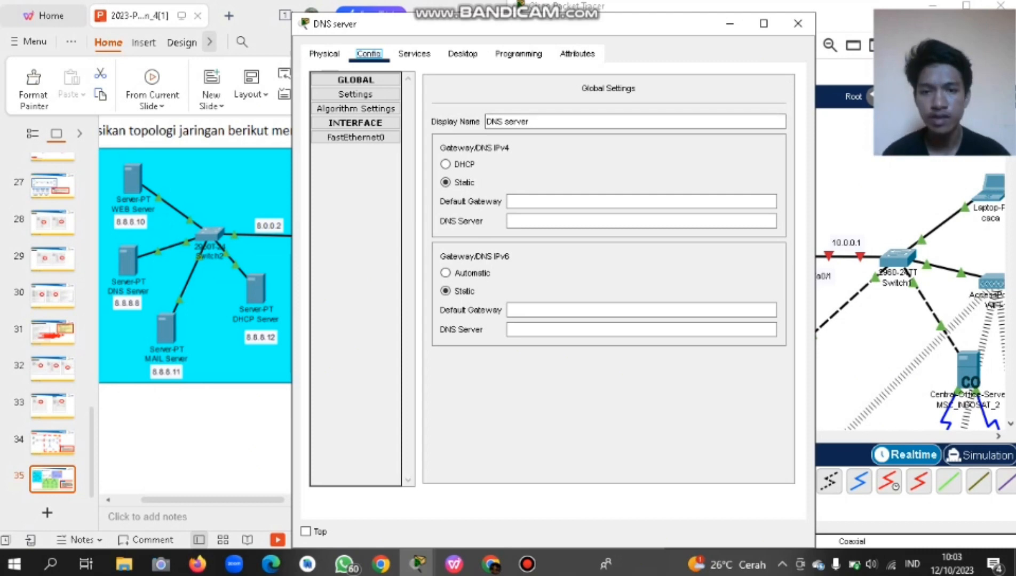
drag(453, 24, 268, 29)
drag(344, 28, 303, 31)
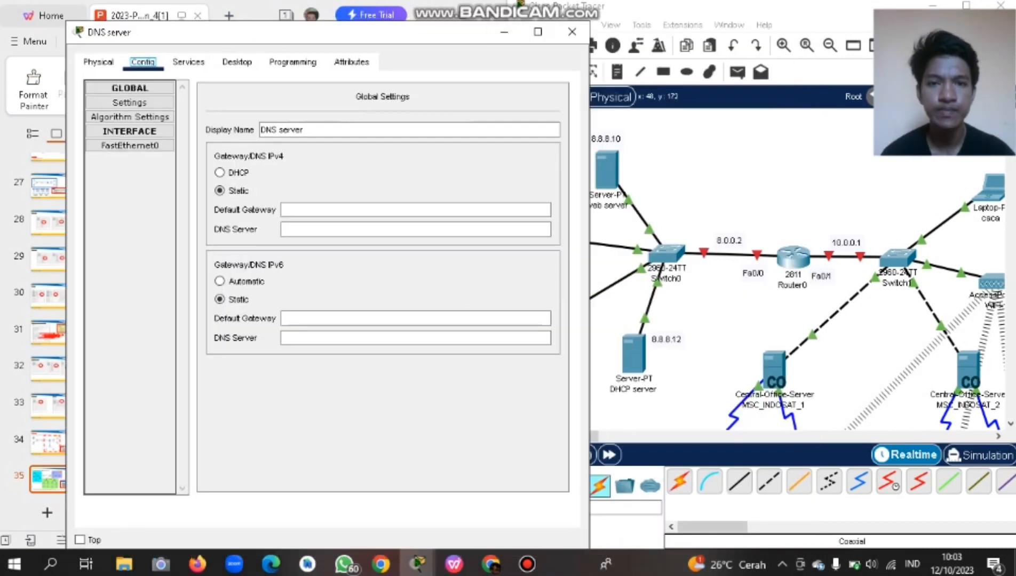
drag(450, 35, 757, 27)
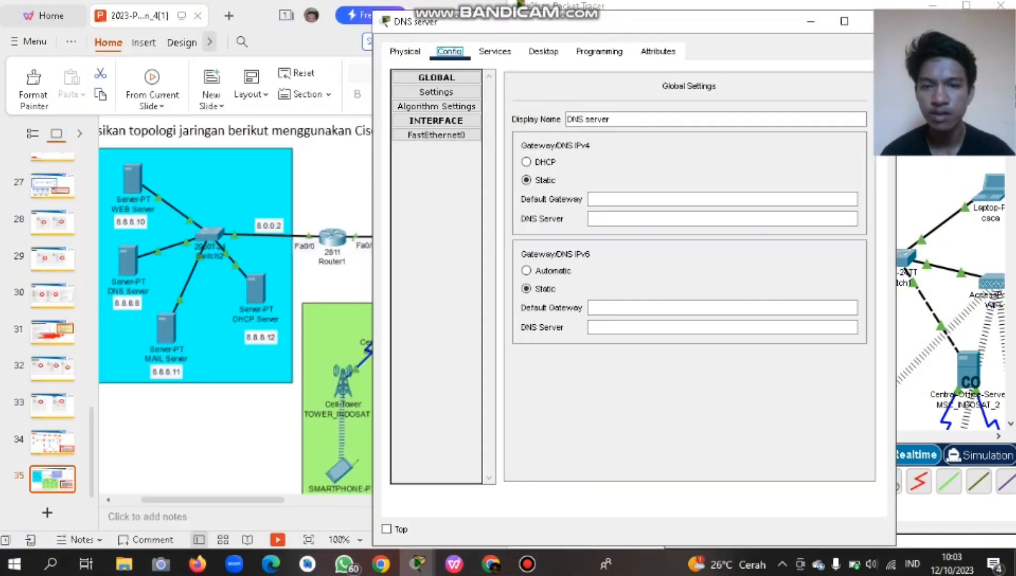
Enter default gateway 8.0.0.2 and DNS server 8.8.8.8 in Global Settings.
click(694, 199)
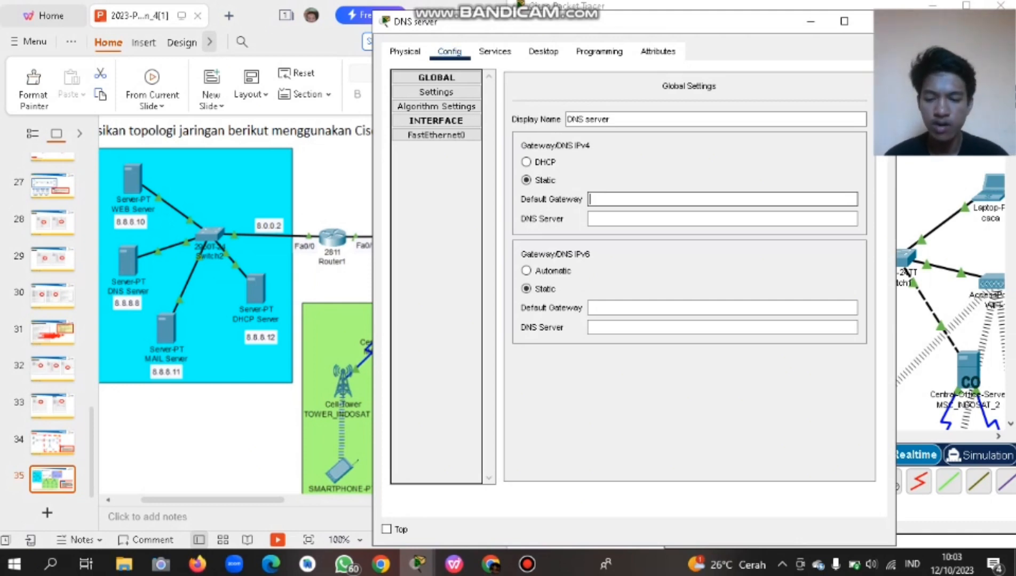
text(8.0.)
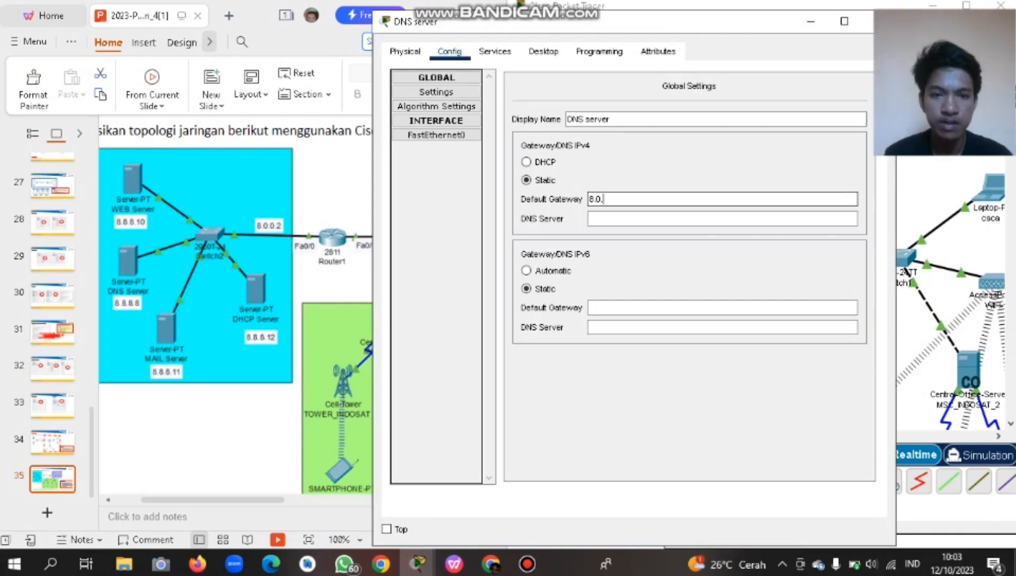
text(0.2)
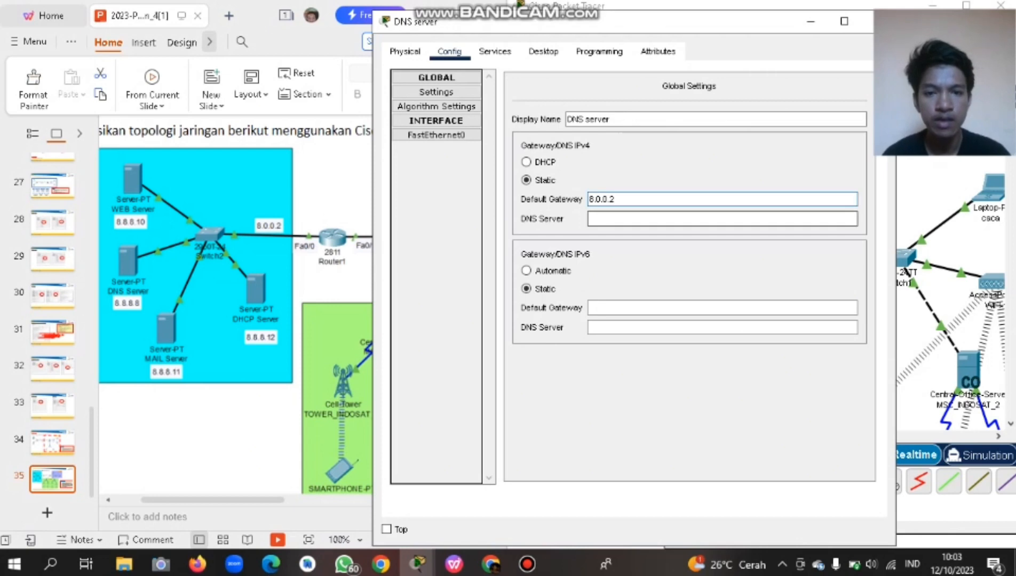
click(693, 218)
click(693, 219)
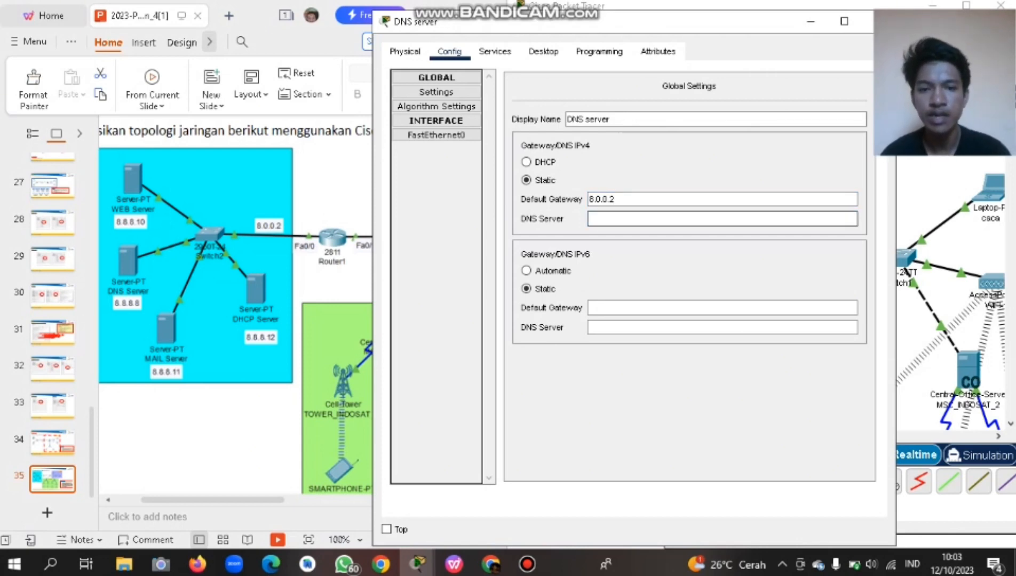
click(640, 200)
text(8.8.)
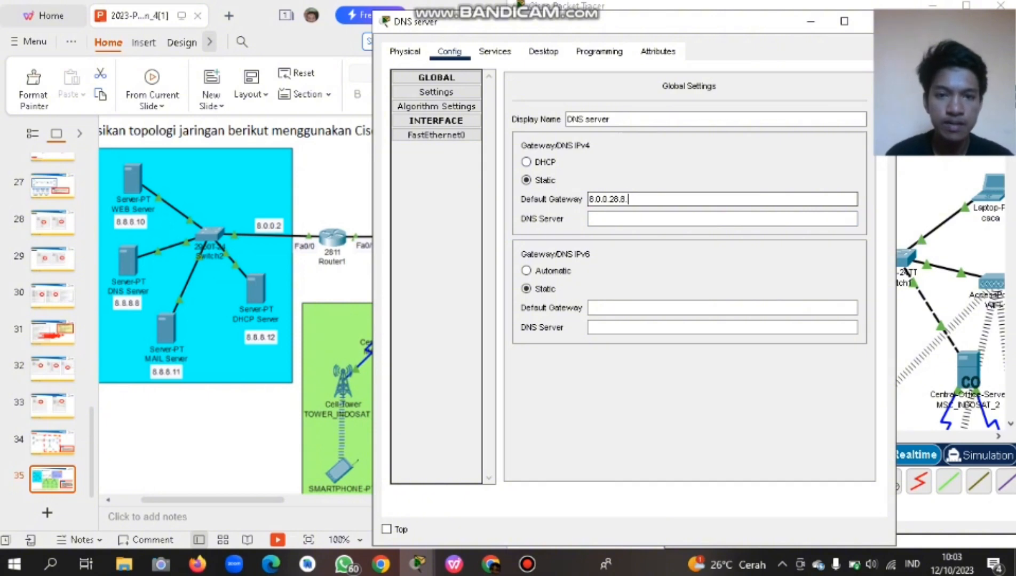
key(BackSpace)
key(BackSpace)
key(BackSpace)
key(BackSpace)
click(667, 219)
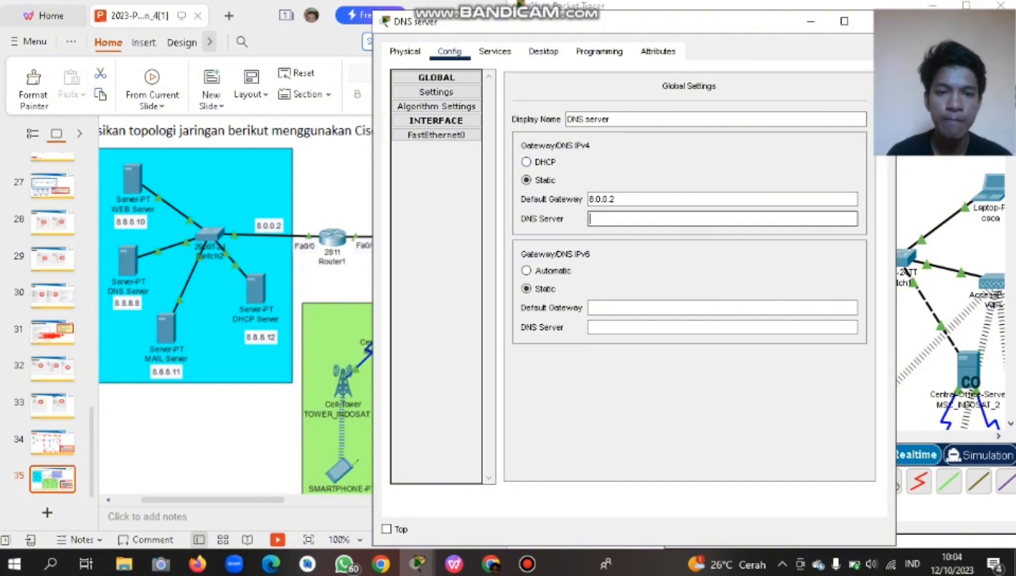
text(8.8.8.8)
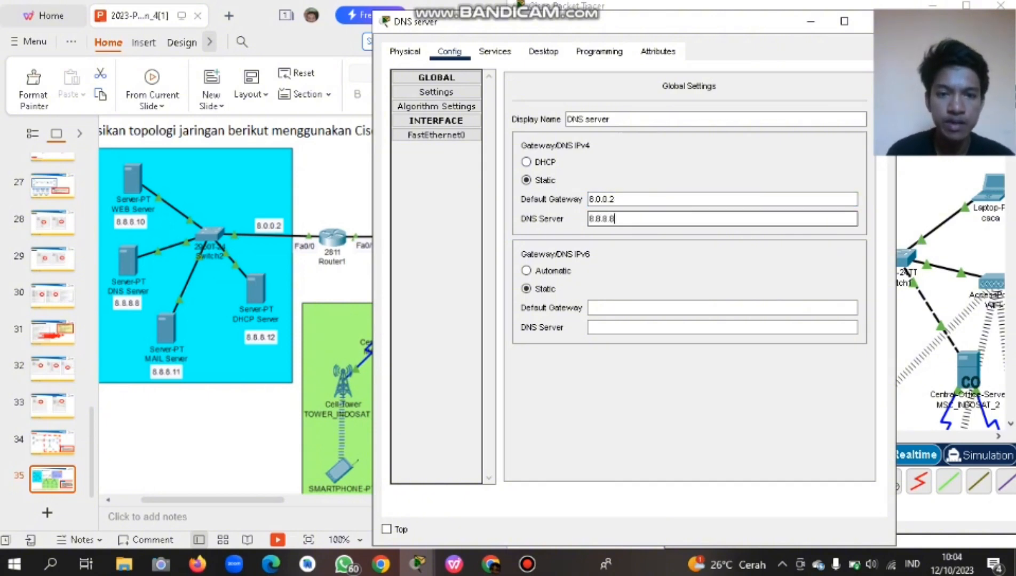
key(Tab)
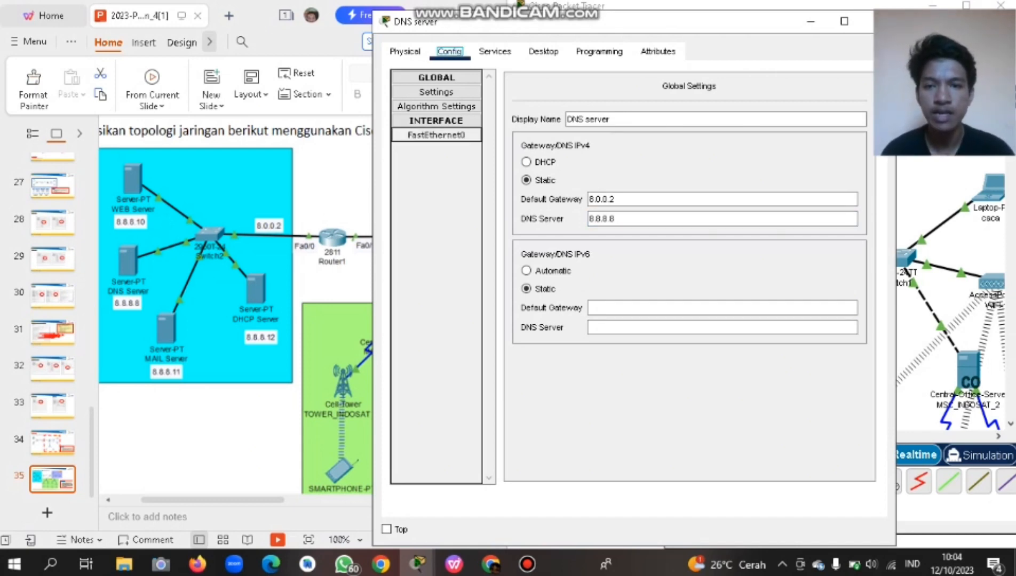
Give FastEthernet0 the IPv4 address 8.8.8.8 with subnet mask 255.0.0.0.
click(437, 135)
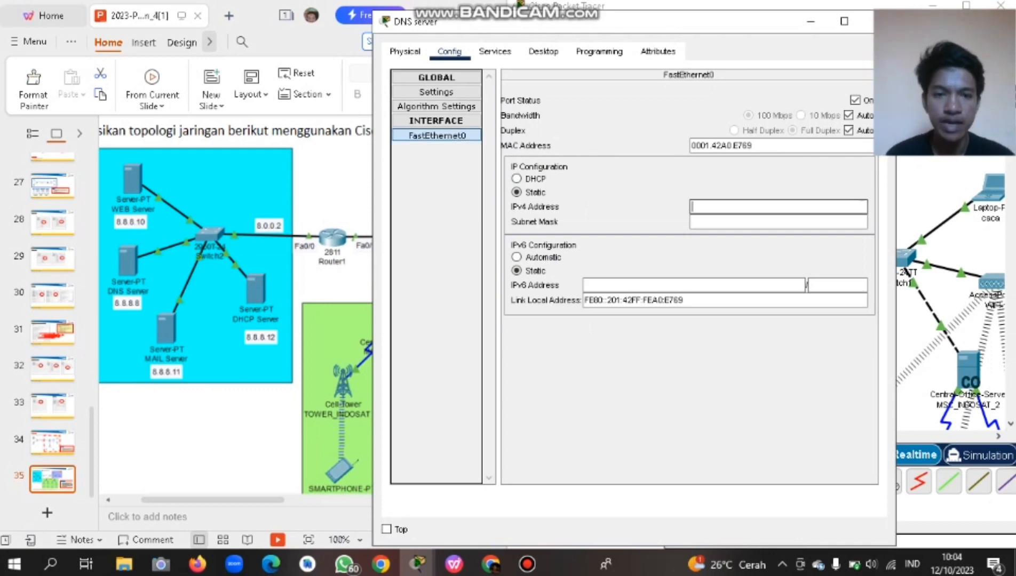
text(8.8.8.)
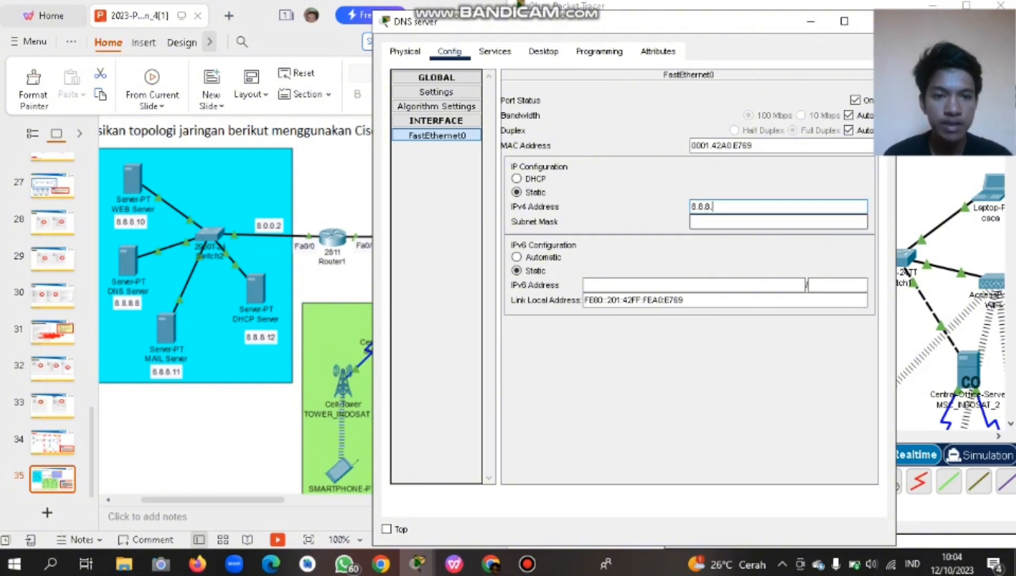
text(8)
click(726, 222)
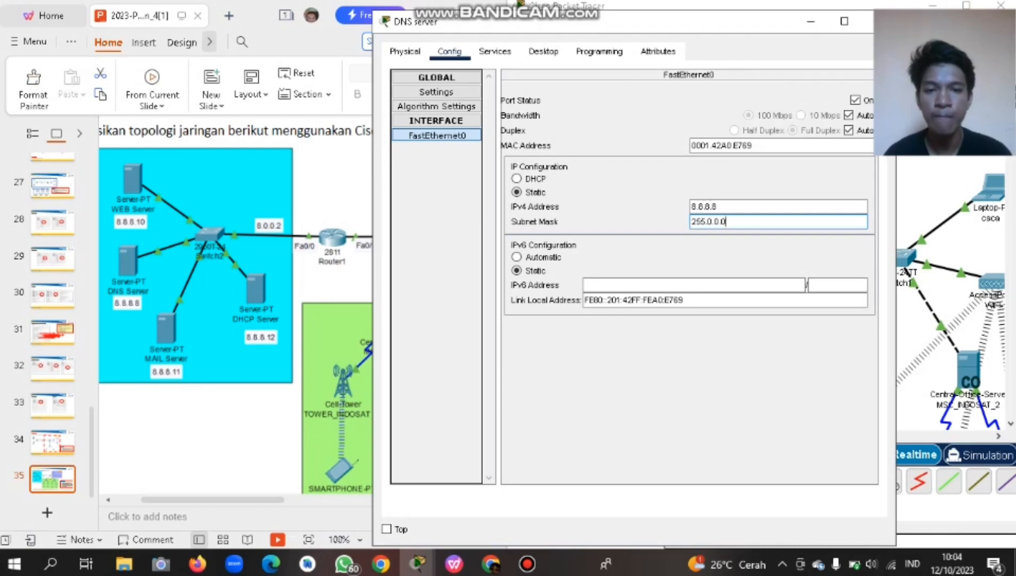
key(Tab)
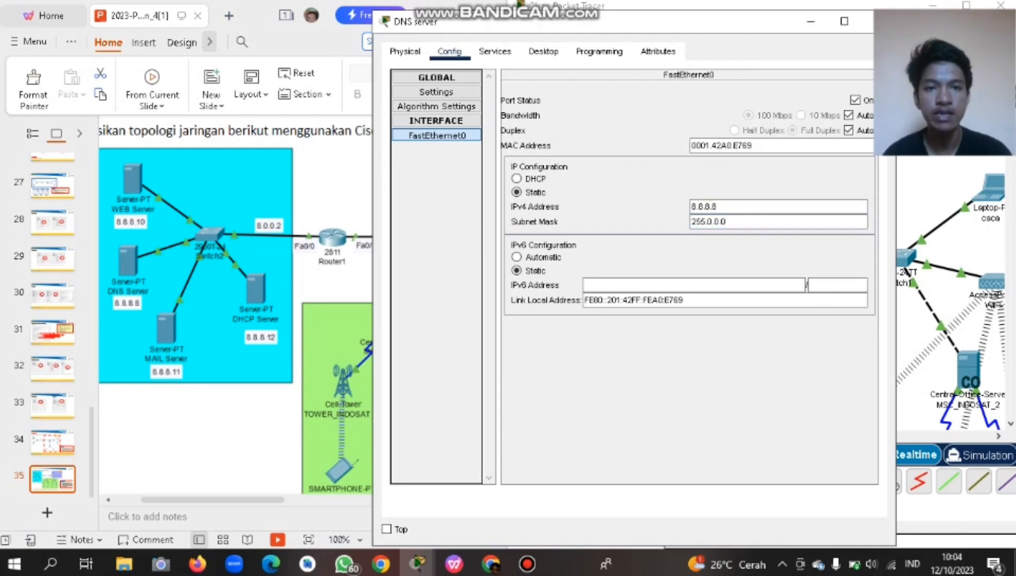
Show the DNS service settings under the server's Services.
drag(603, 22, 556, 31)
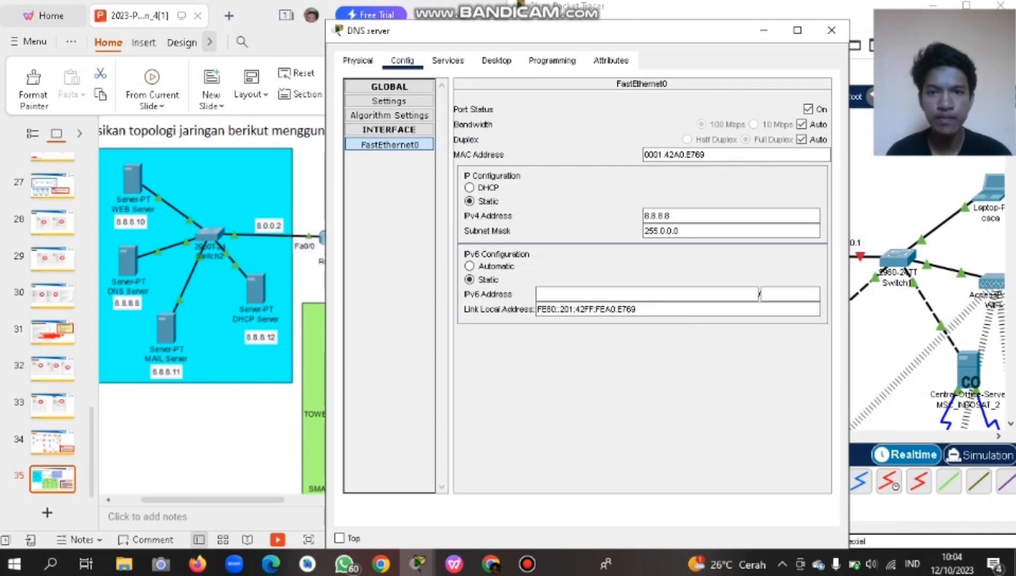
click(447, 60)
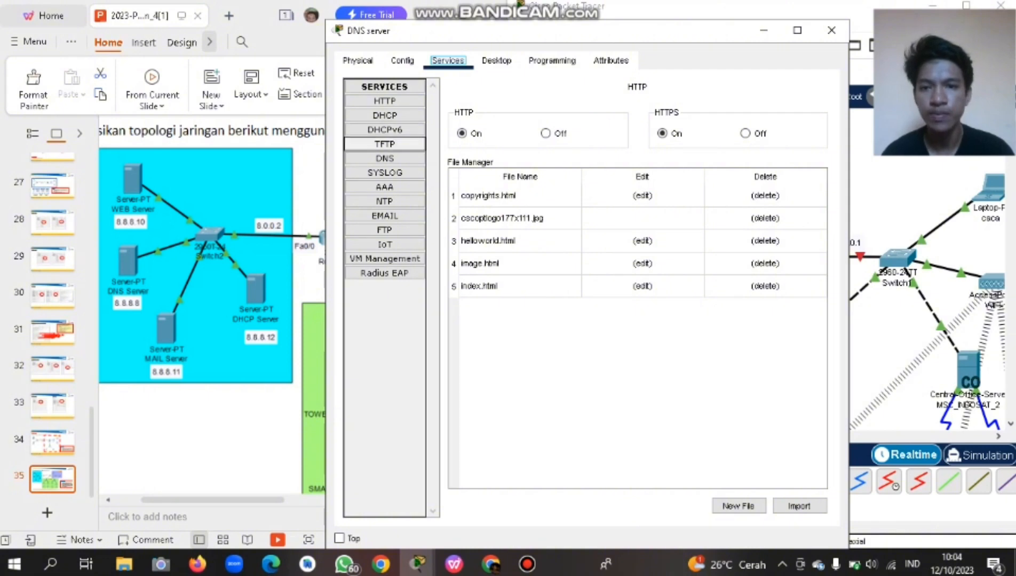
click(385, 159)
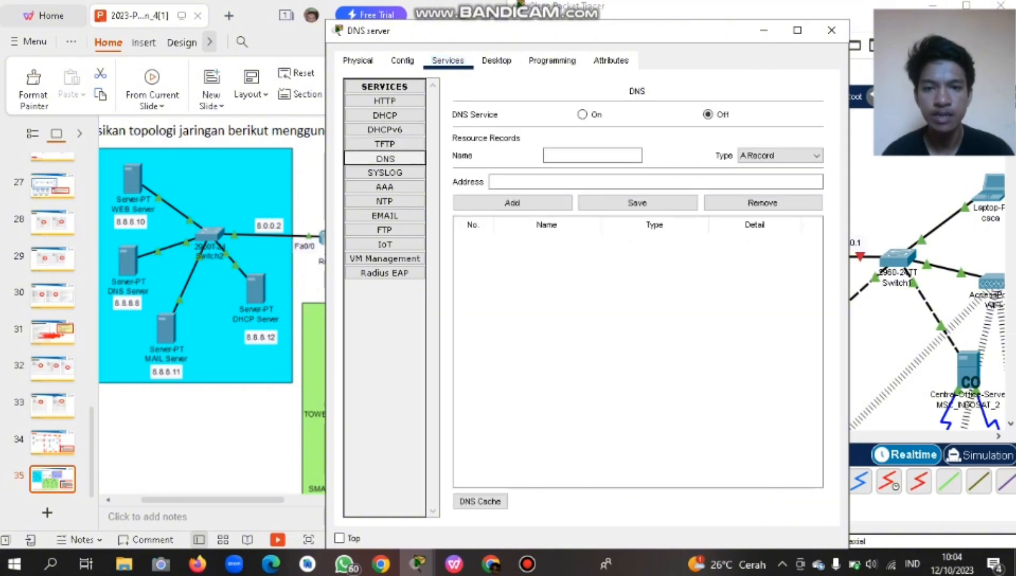
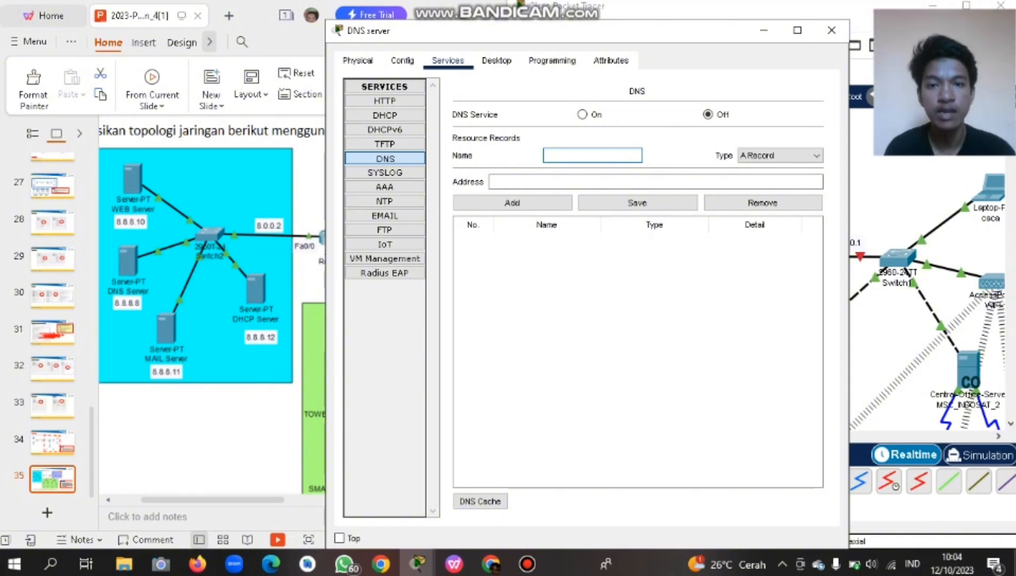
Type itera.ac.id as the new DNS record's name, correcting the uppercase entry.
drag(608, 31, 549, 28)
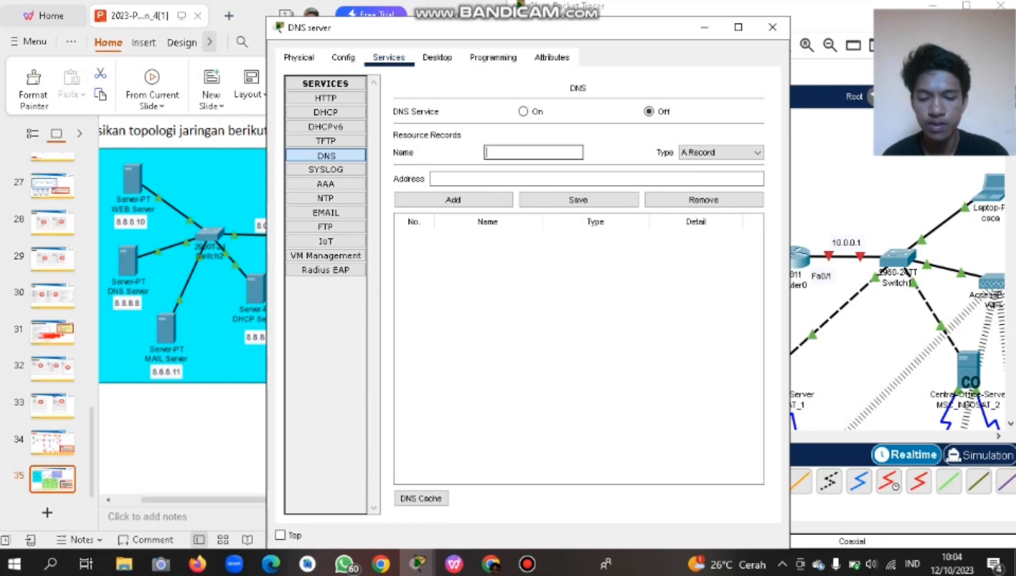
text(ITERA)
key(BackSpace)
key(BackSpace)
key(BackSpace)
key(BackSpace)
key(BackSpace)
key(Caps_Lock)
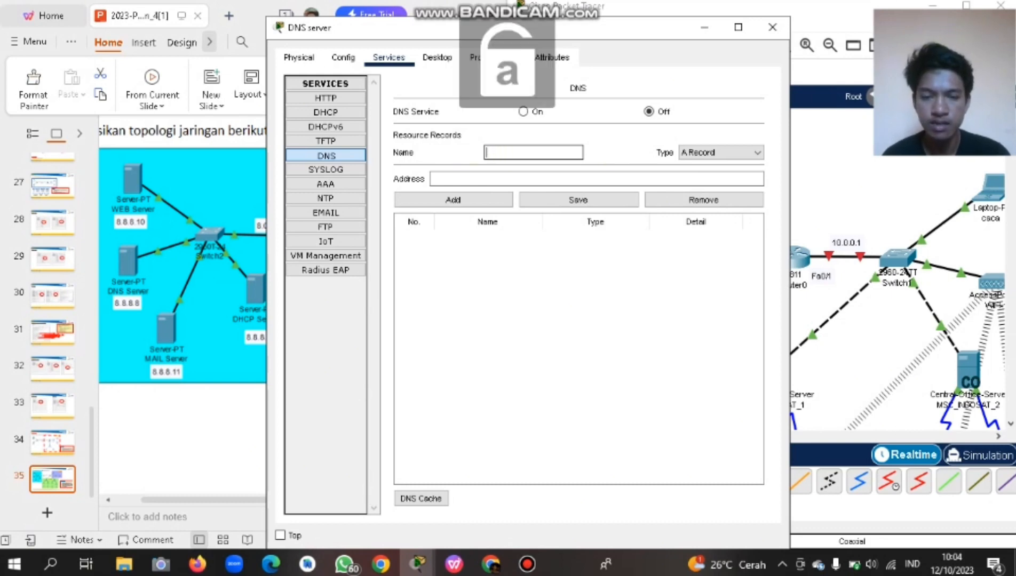
text(itera.)
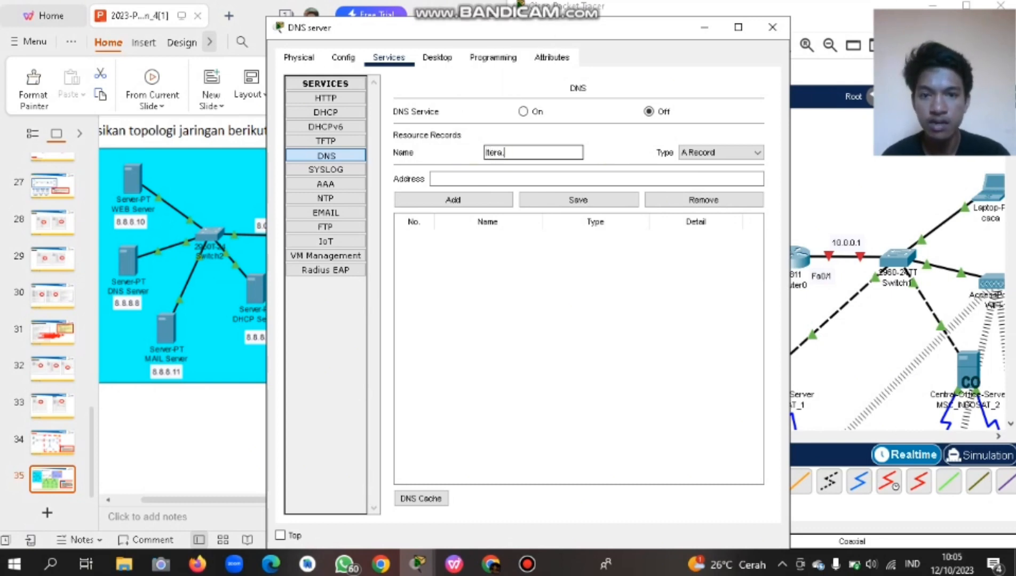
text(ac.id)
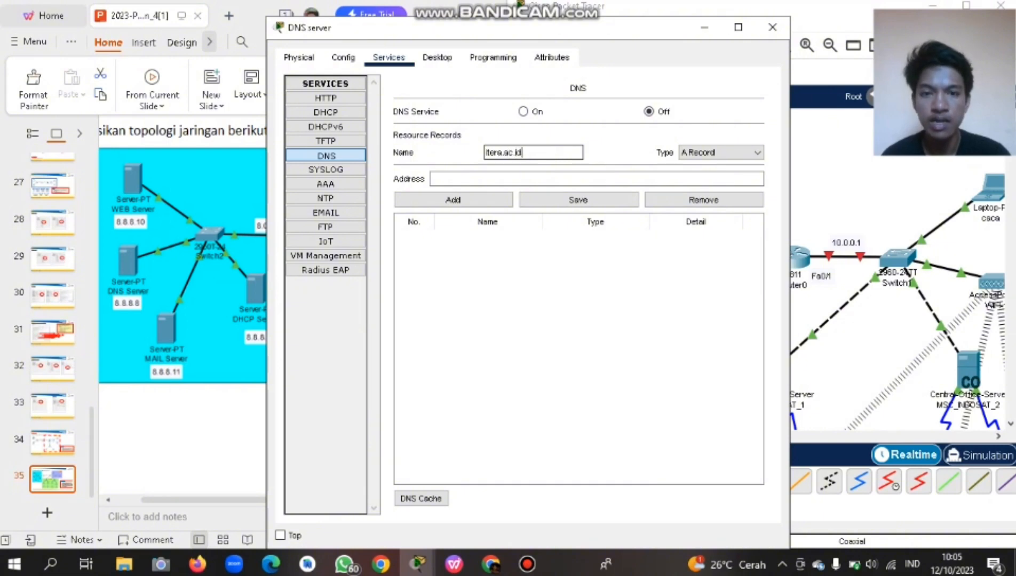
Enter 8.8.8.10 as the DNS record's address, checking the slide first.
drag(512, 32, 744, 30)
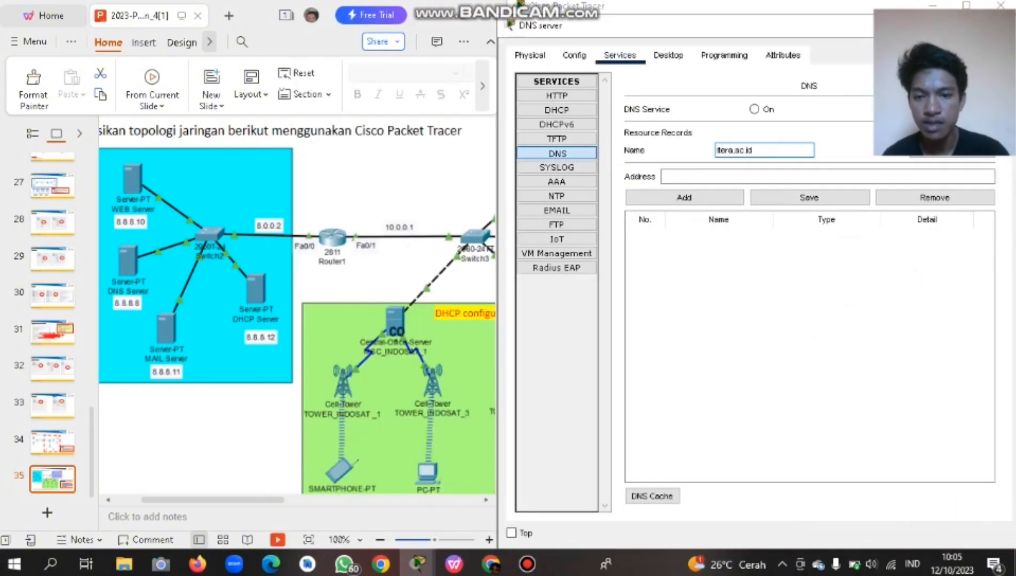
scroll(320, 315, right, 1)
scroll(297, 315, right, 8)
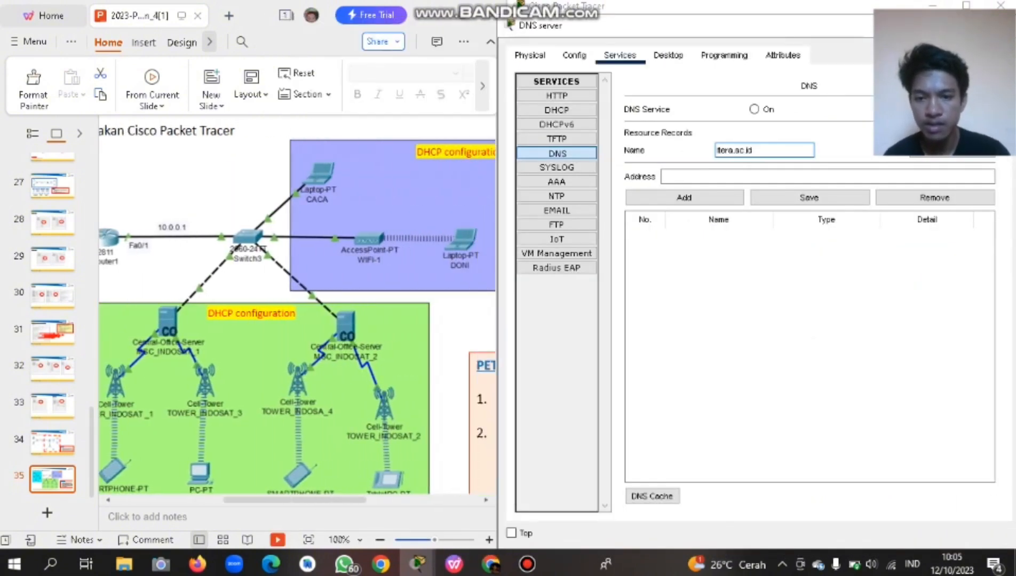
scroll(297, 315, right, 8)
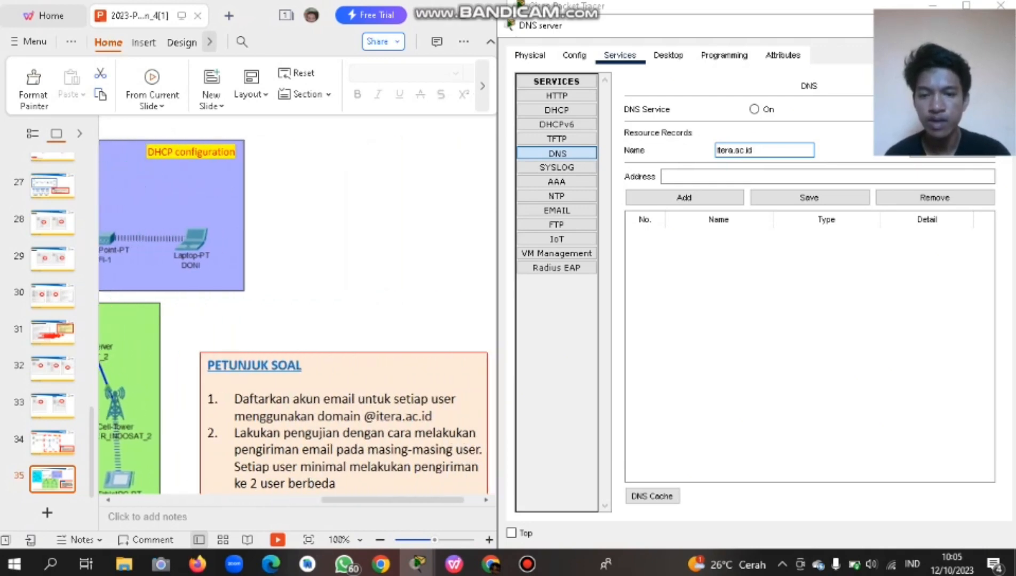
scroll(298, 314, up, 1)
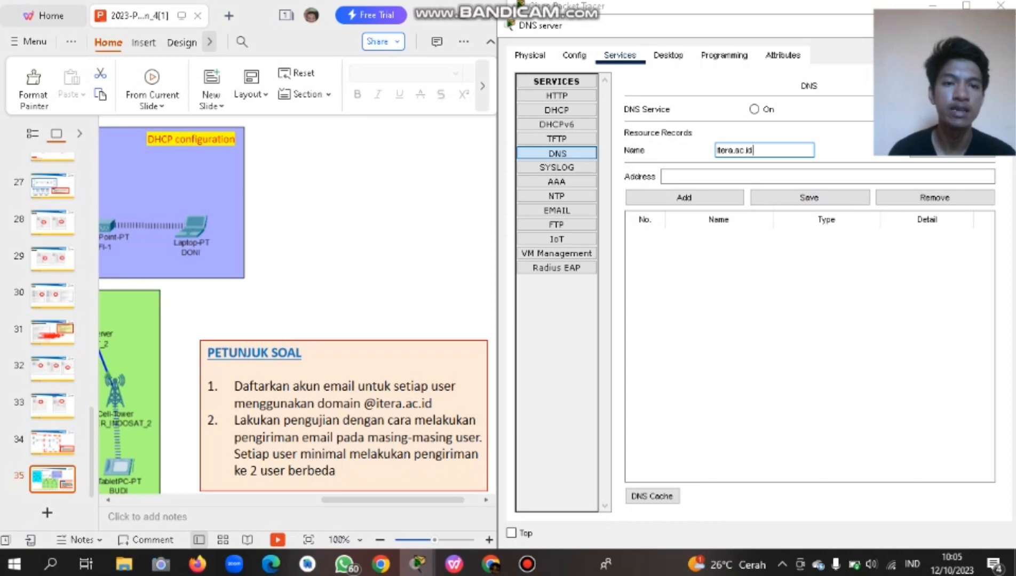
drag(694, 25, 510, 42)
scroll(213, 310, left, 2)
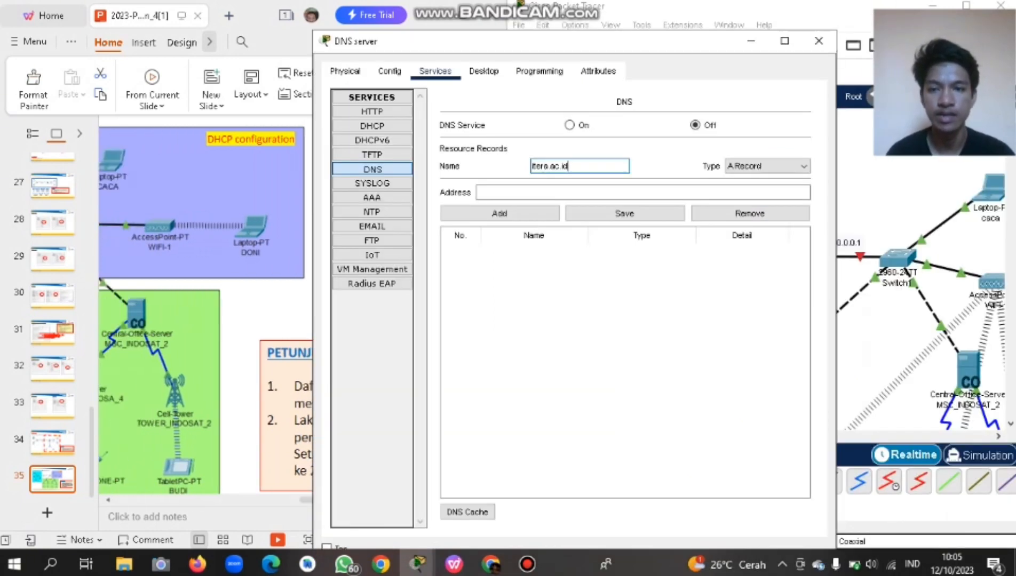
scroll(206, 309, up, 5)
scroll(206, 310, left, 4)
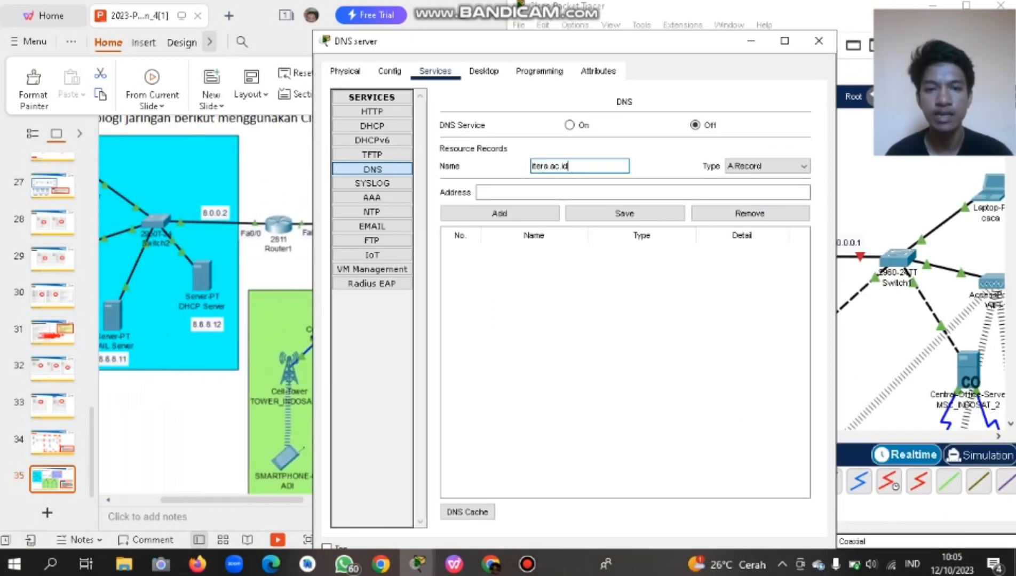
click(587, 193)
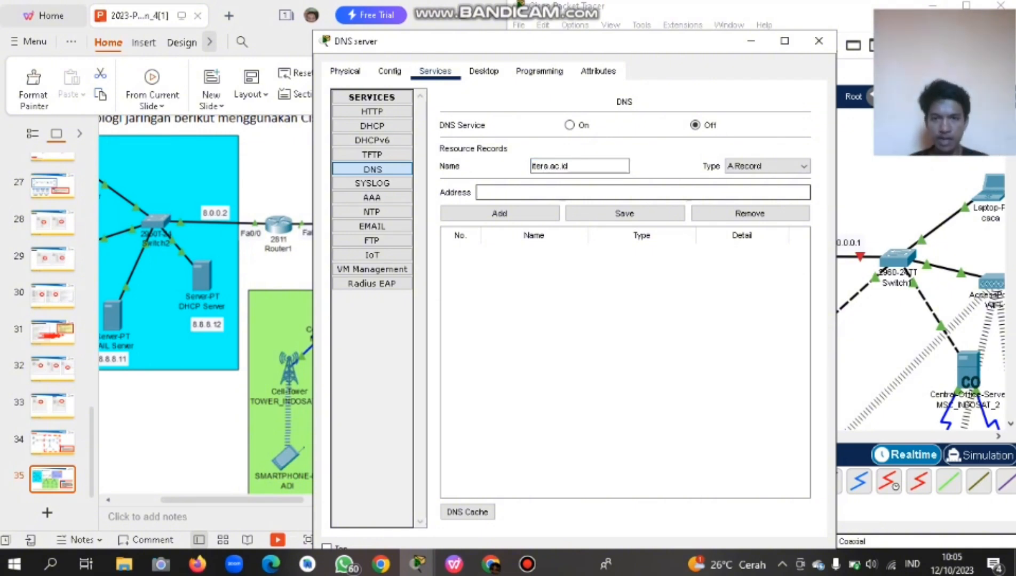
scroll(206, 315, left, 4)
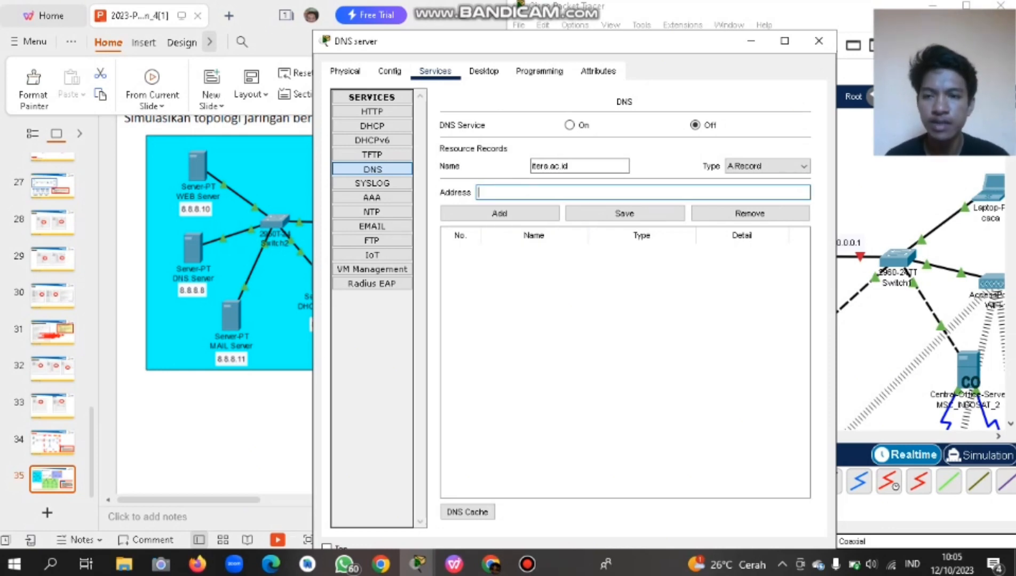
text(8.8.8)
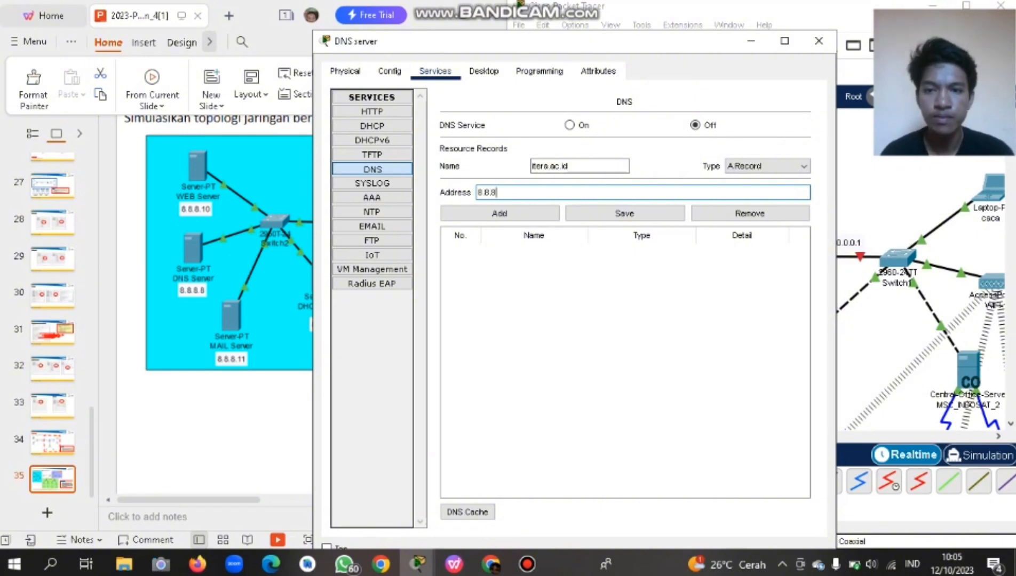
text(.10)
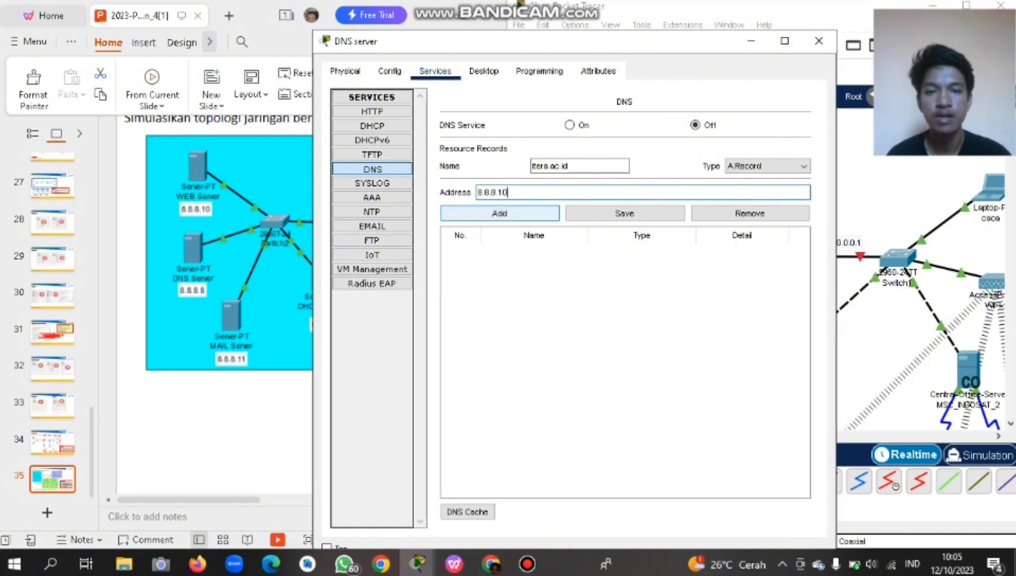
Add A records mapping itera.ac.id to 8.8.8.10 and to 8.8.8.11.
click(500, 213)
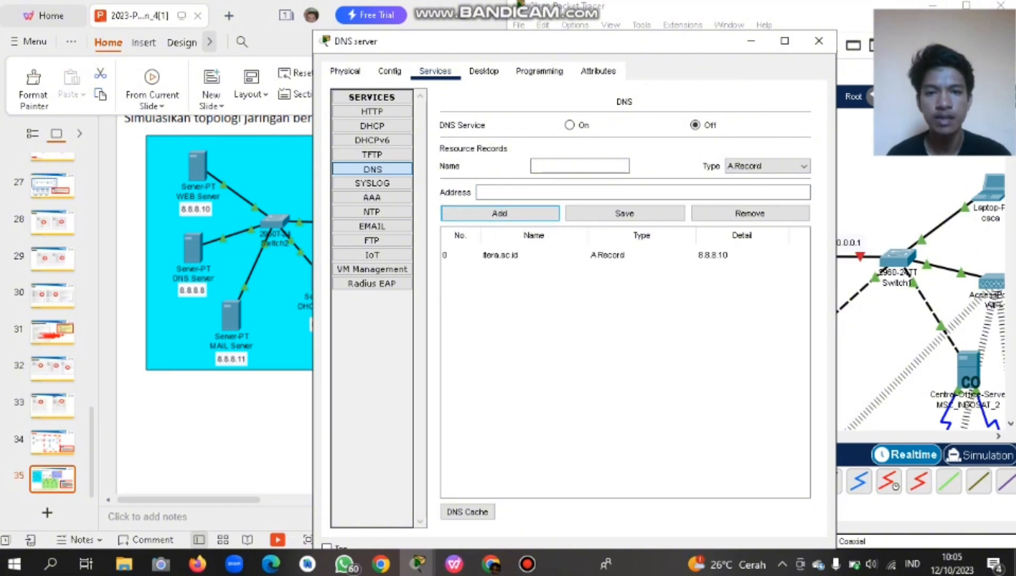
click(580, 166)
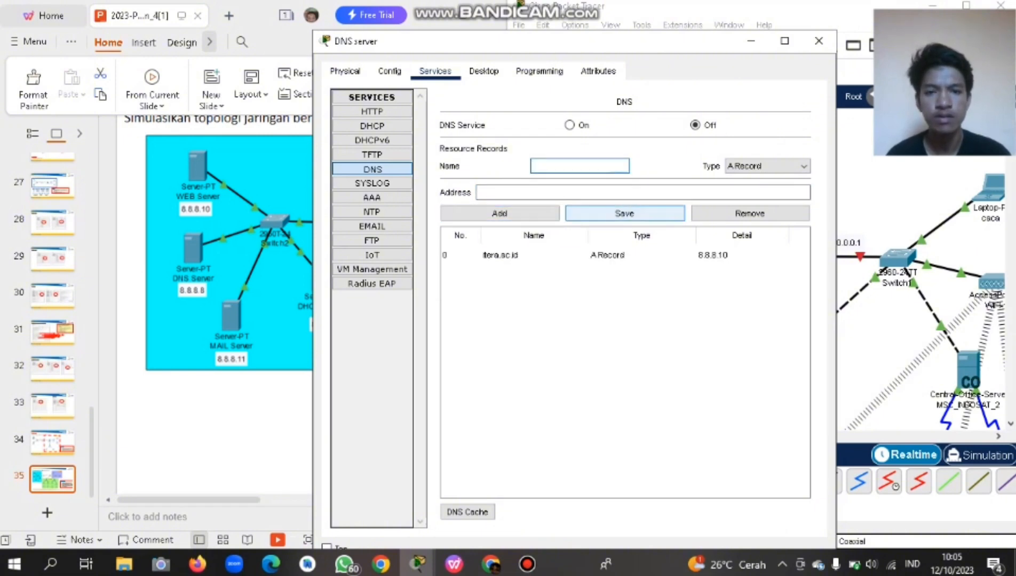
text(i)
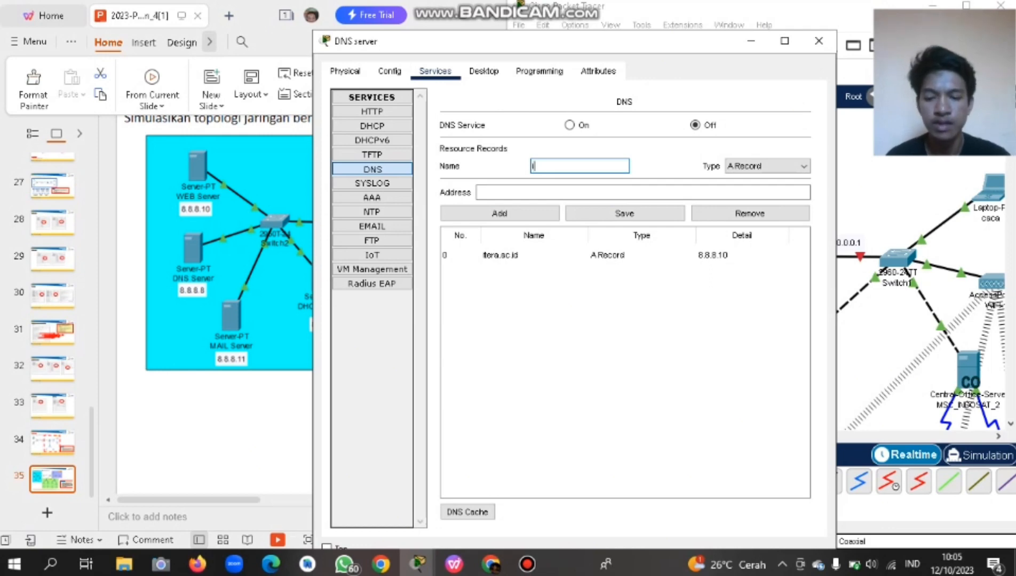
text(tera.ac.id)
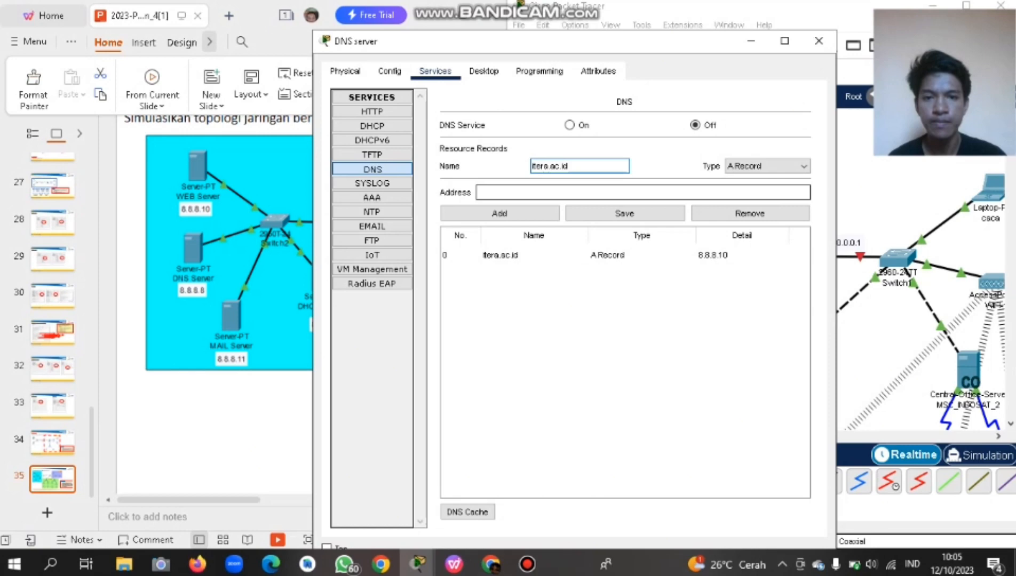
click(533, 192)
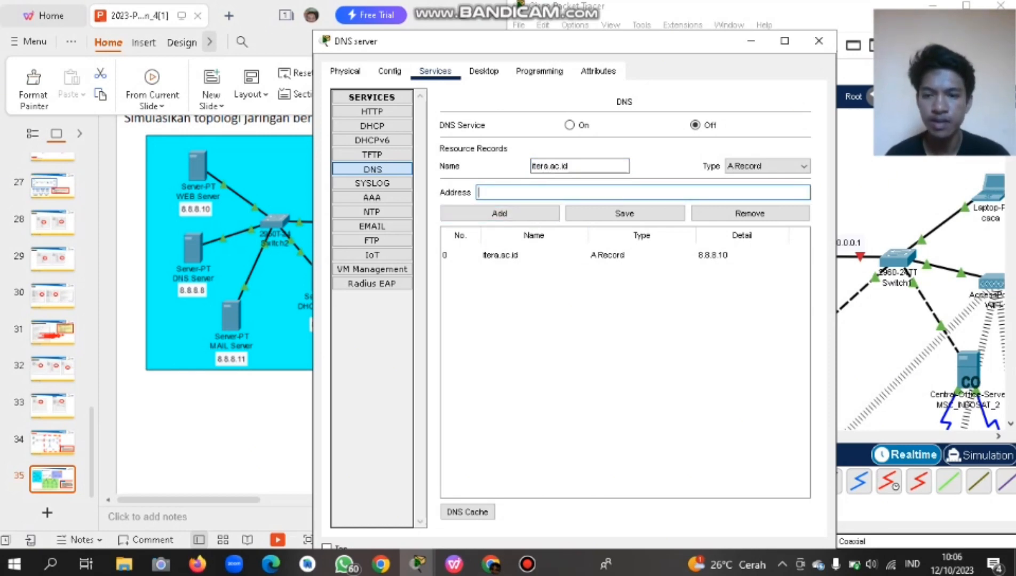
text(8.8.8)
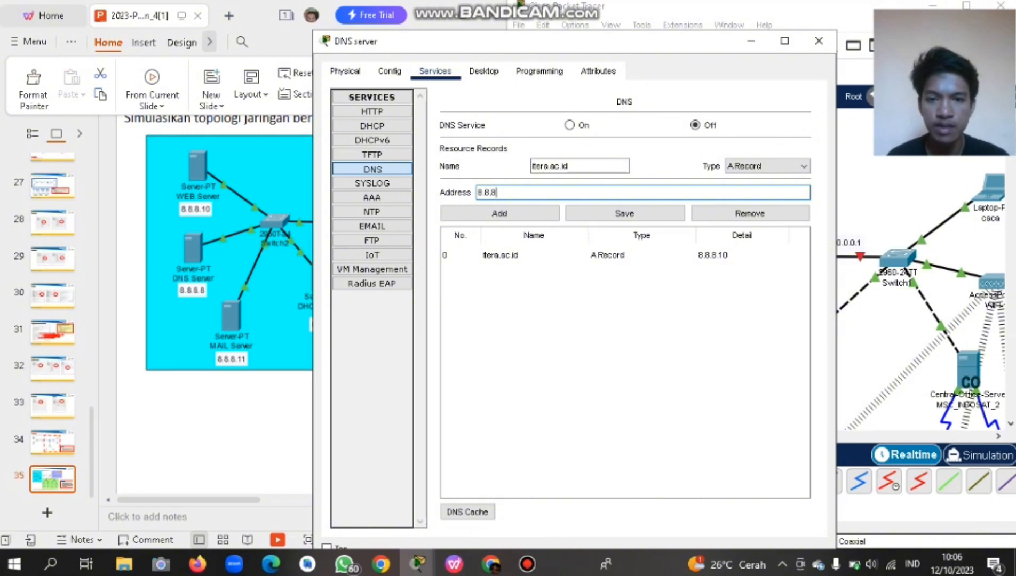
text(.11)
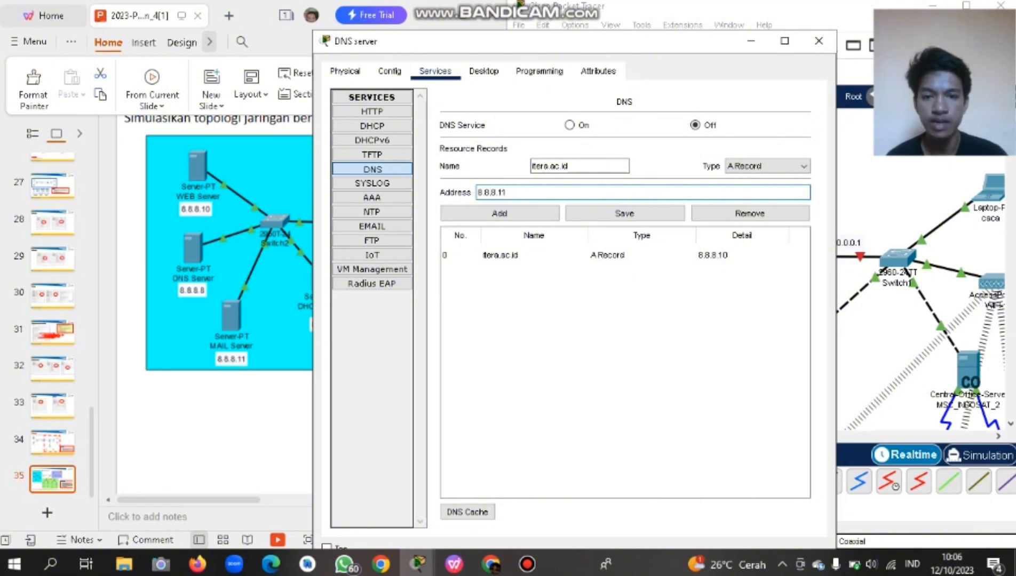
click(499, 213)
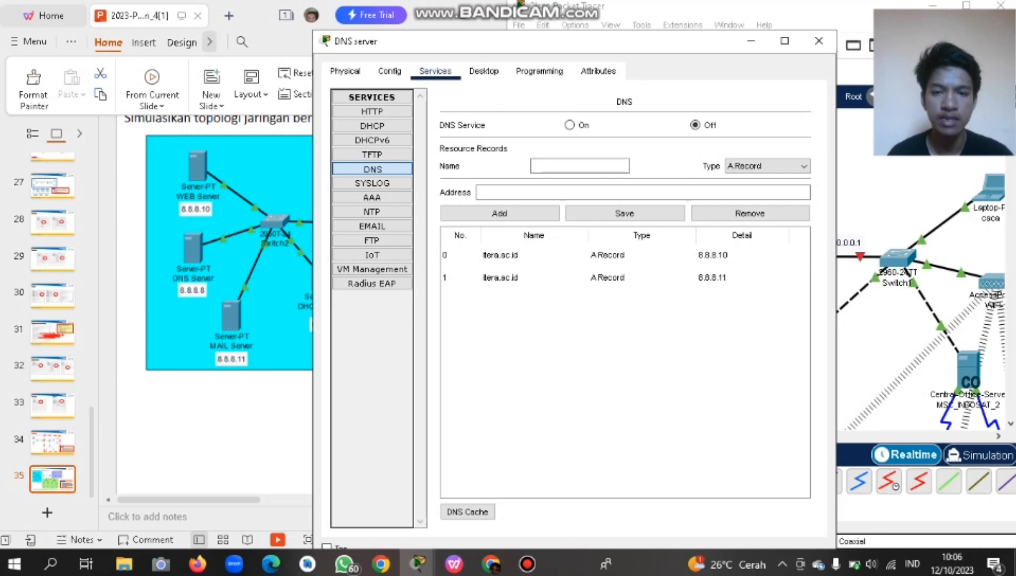
Inspect the 8.8.8.10 and 8.8.8.11 records in the DNS list.
click(534, 255)
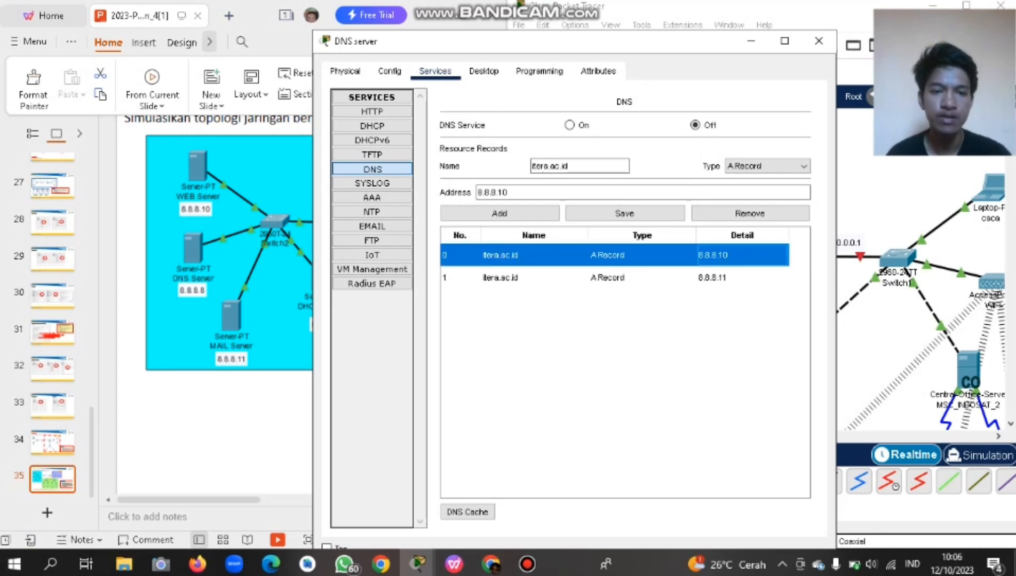
click(534, 277)
click(534, 256)
click(533, 277)
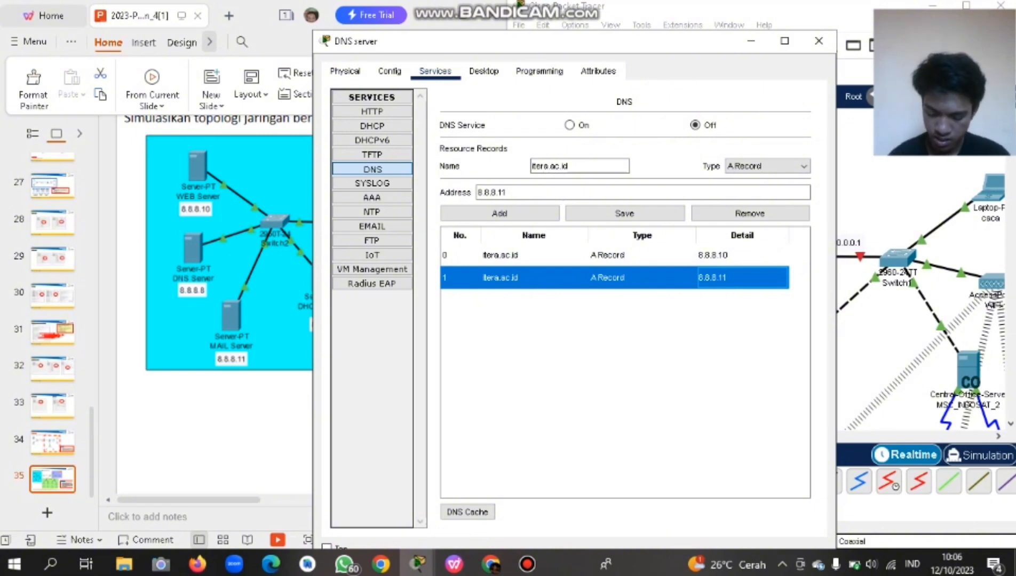
Turn the DNS service On and close the DNS server window.
click(435, 71)
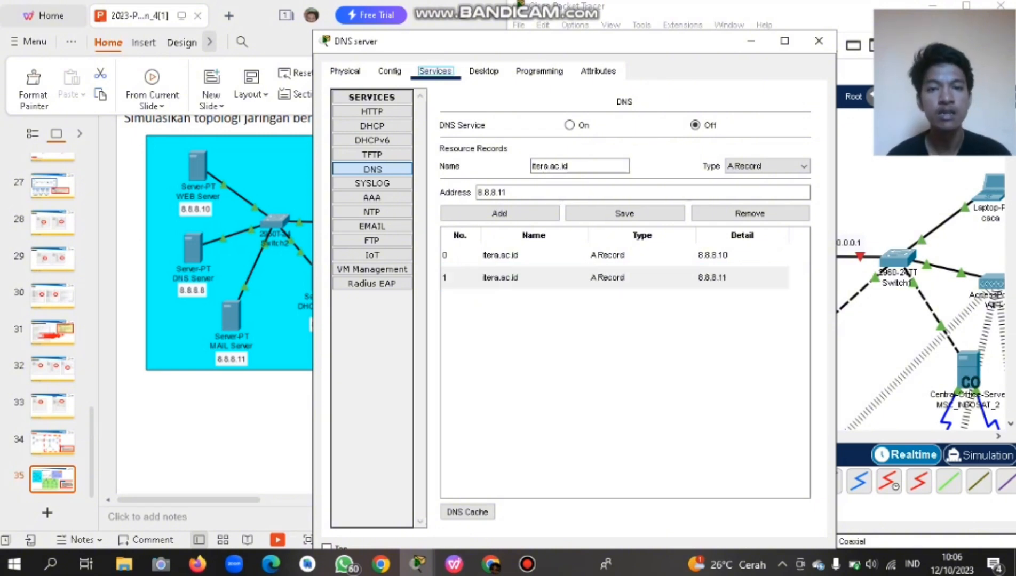
click(569, 125)
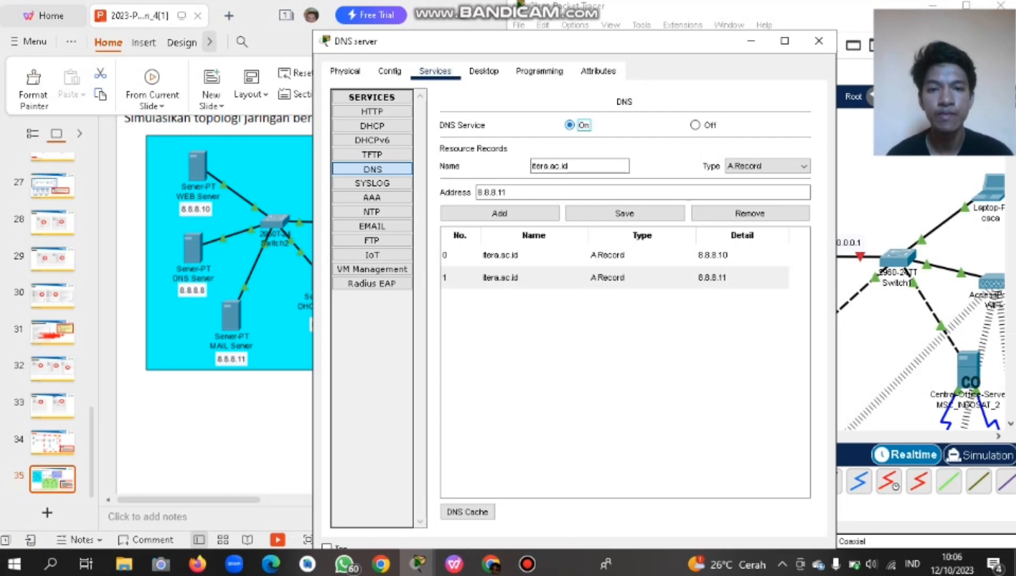
click(435, 71)
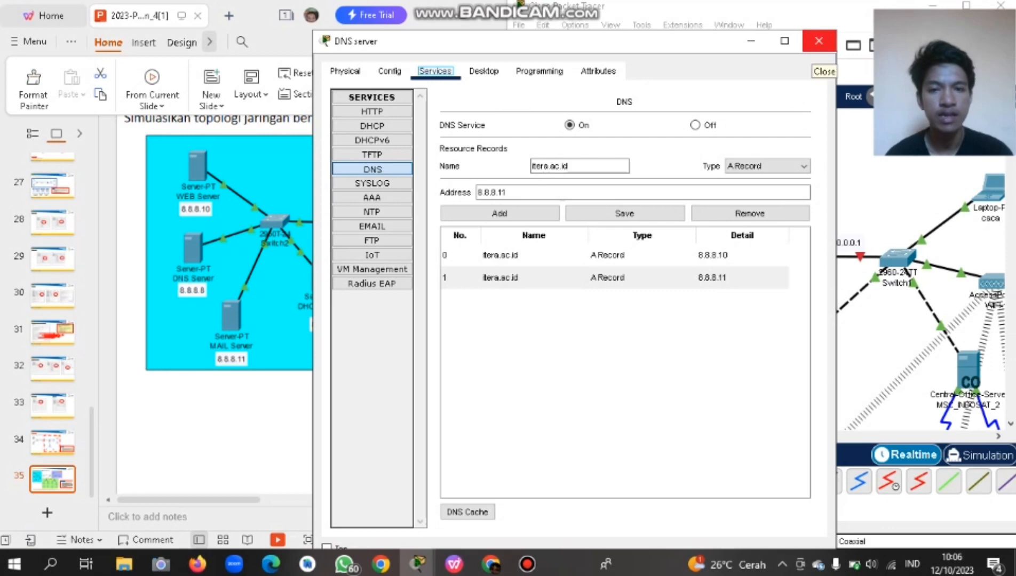
click(819, 41)
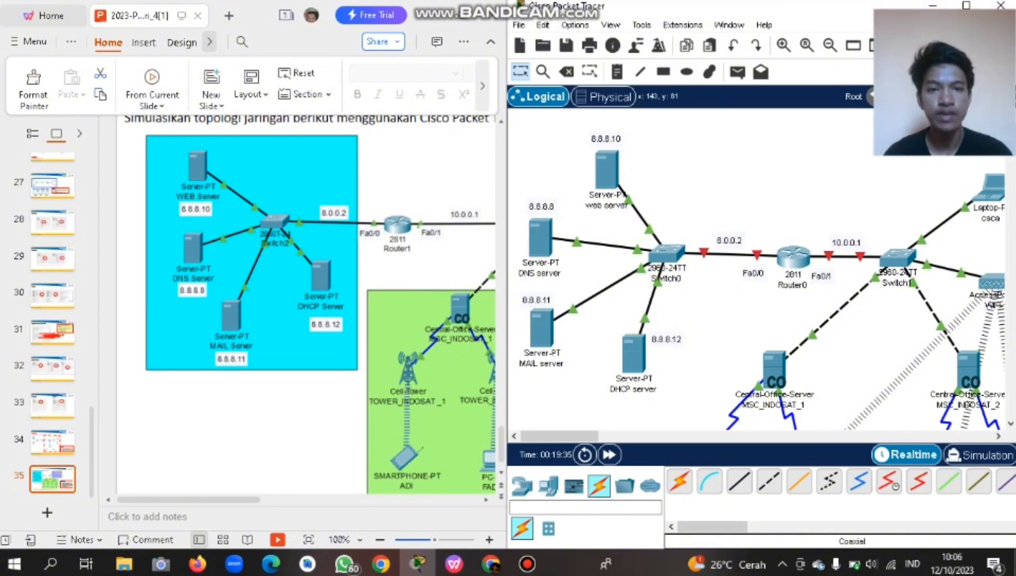
Give the web server default gateway 8.0.0.2 and DNS server 8.8.8.8 in Global Settings.
click(607, 170)
click(369, 85)
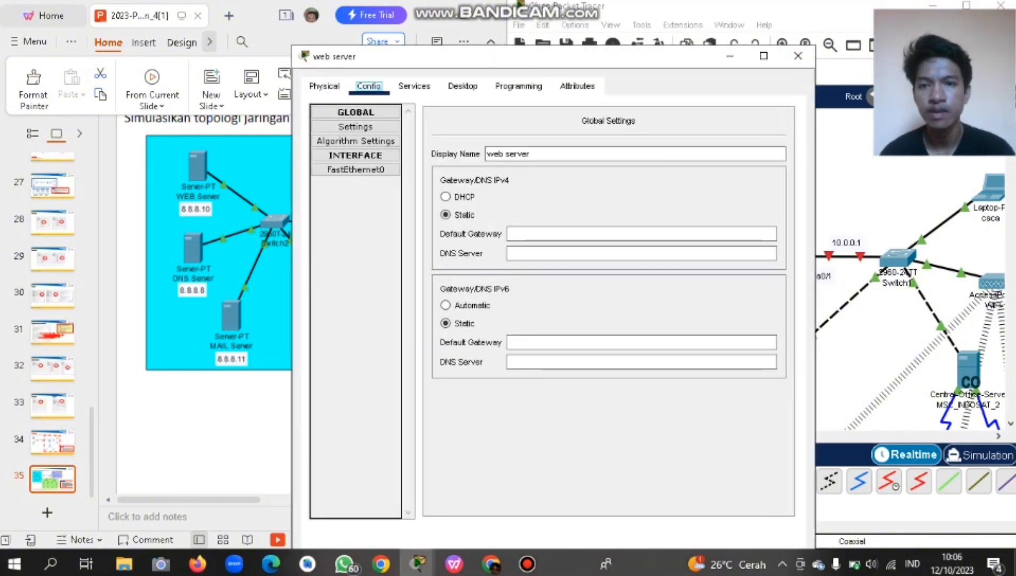
click(323, 86)
click(368, 86)
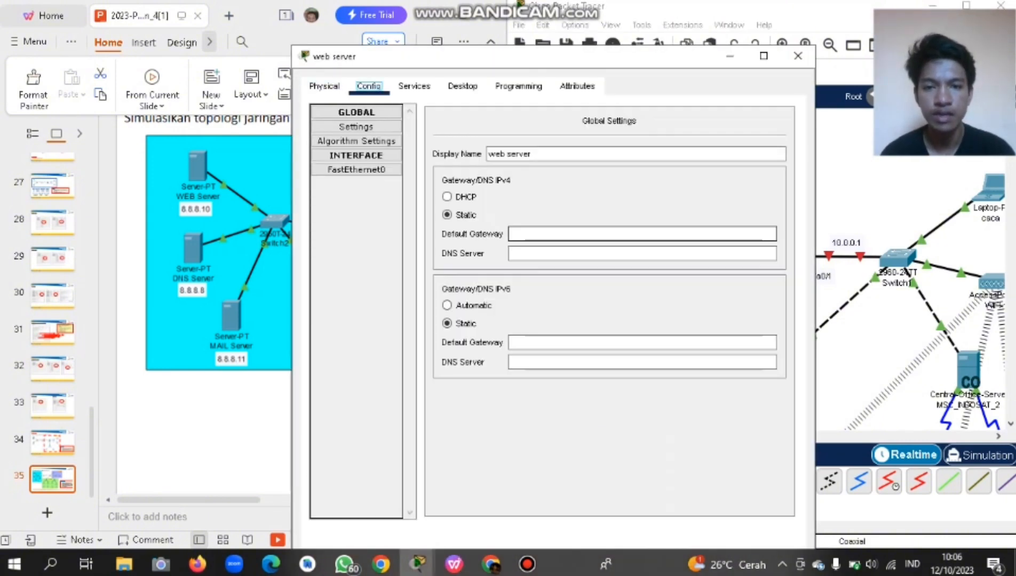
click(642, 233)
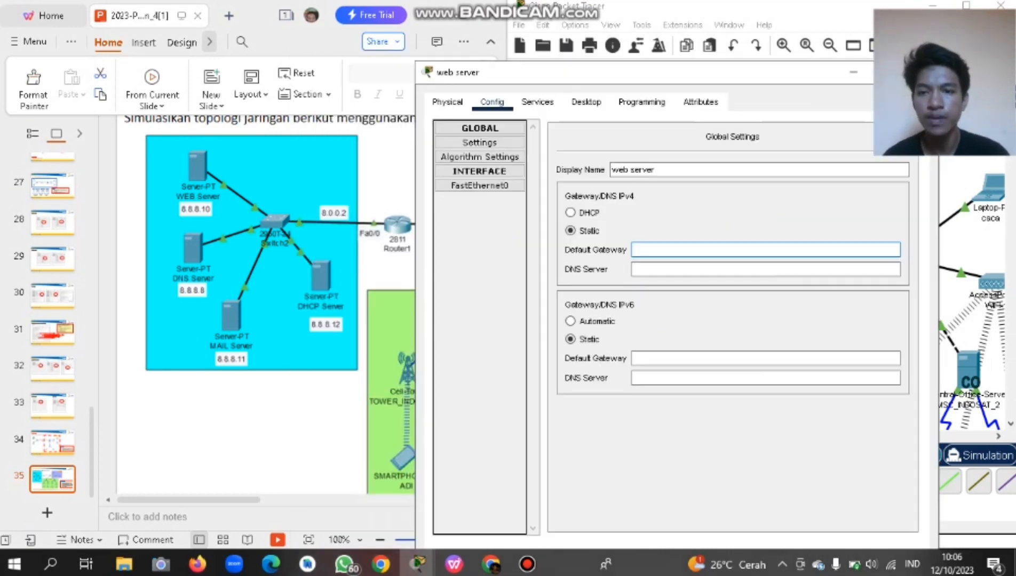
text(8.0.0.)
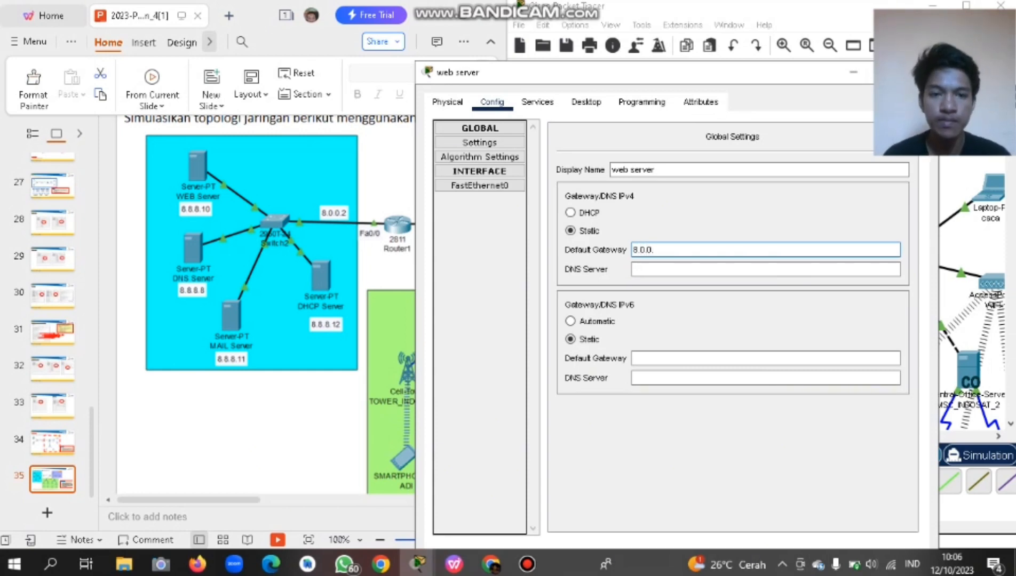
text(2)
click(766, 269)
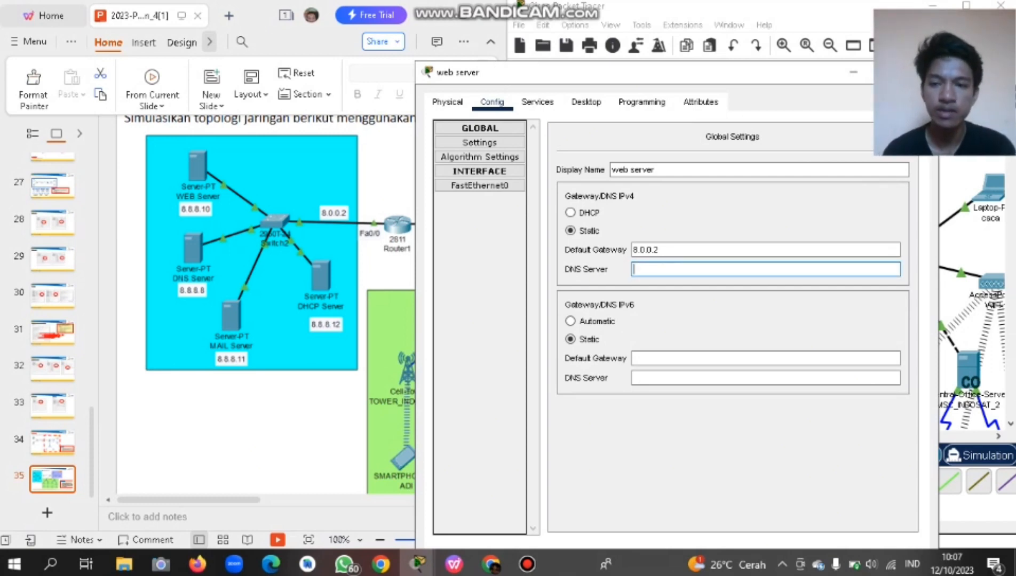
text(8.8.8.)
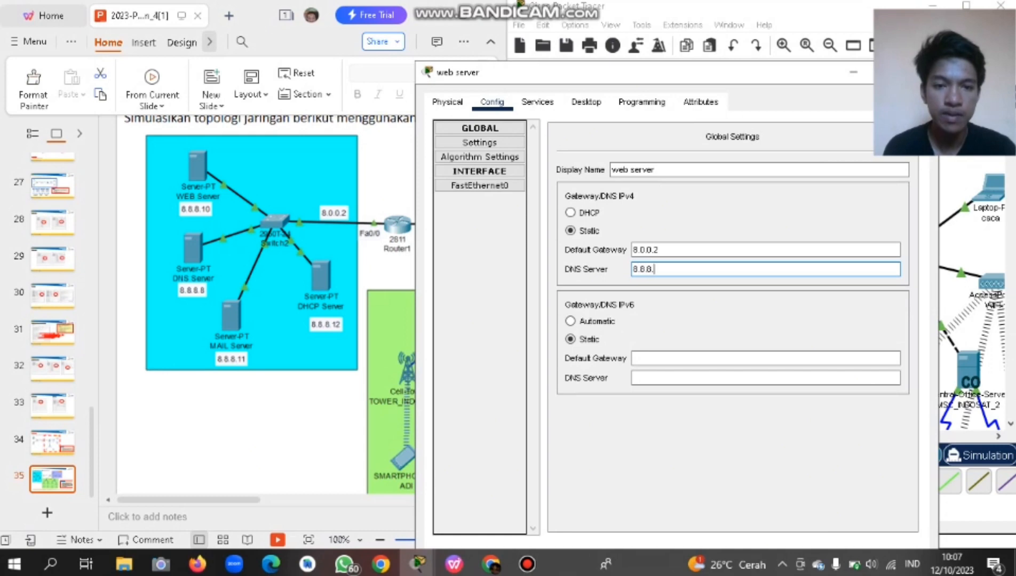
text(8)
key(Tab)
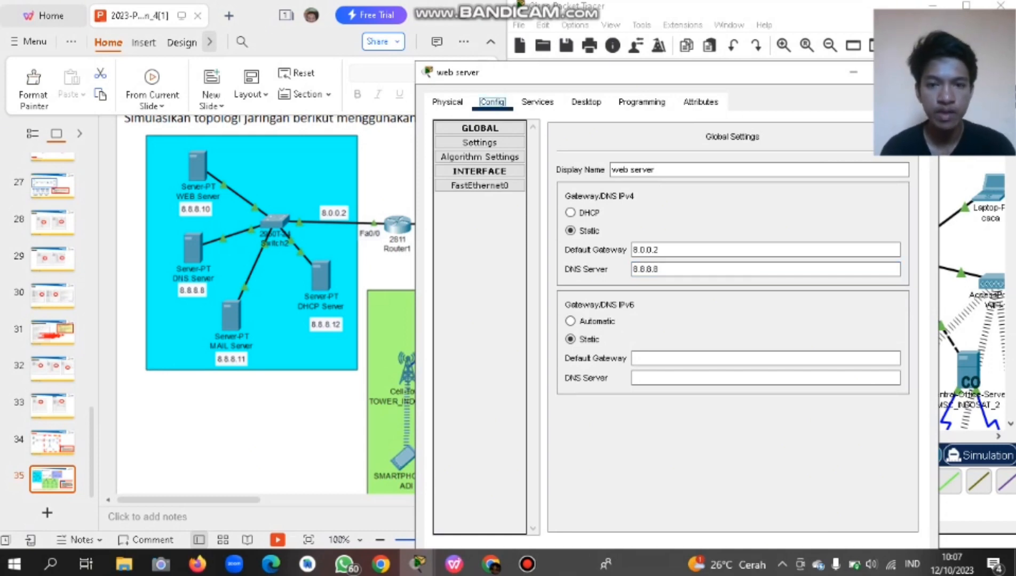
click(480, 186)
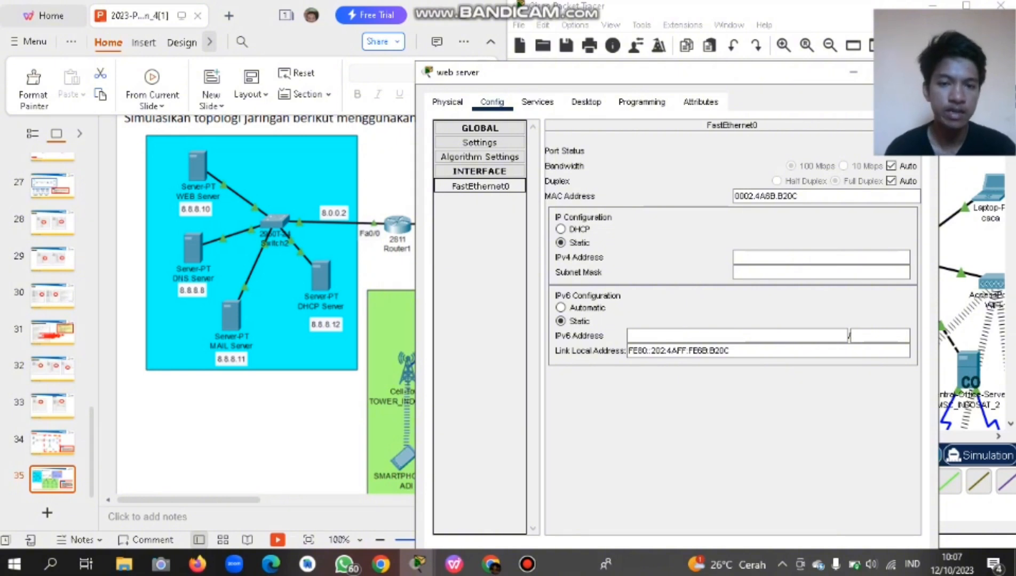
Assign the web server's FastEthernet0 IPv4 address 8.8.8.10 with mask 255.0.0.0.
click(821, 258)
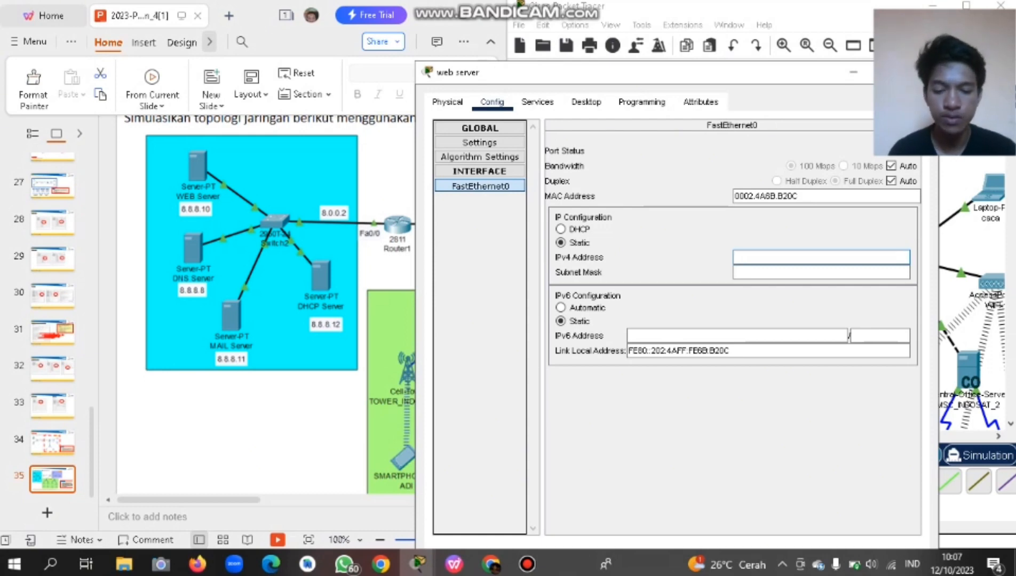
text(8.8.8.)
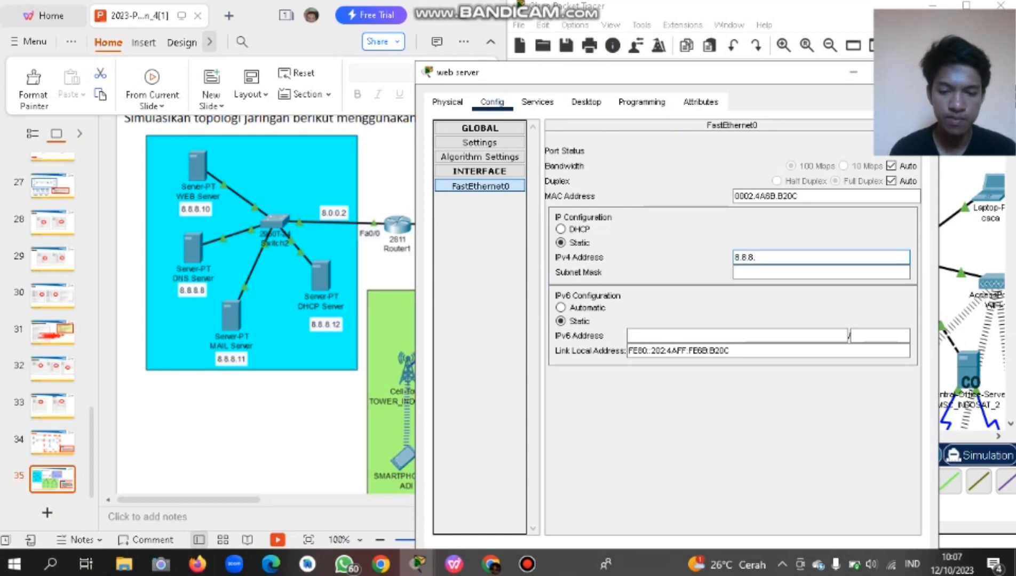
text(10)
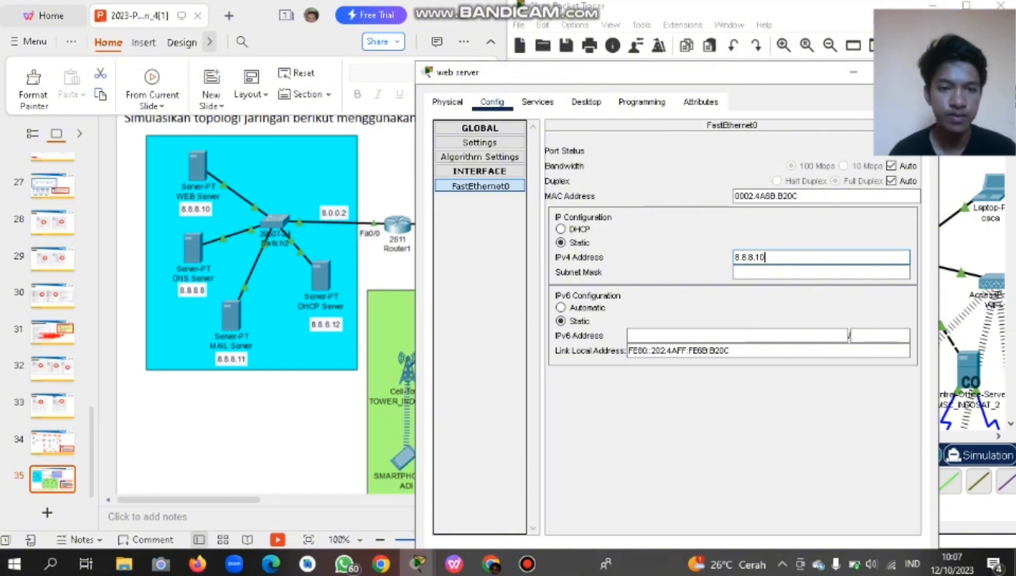
click(774, 273)
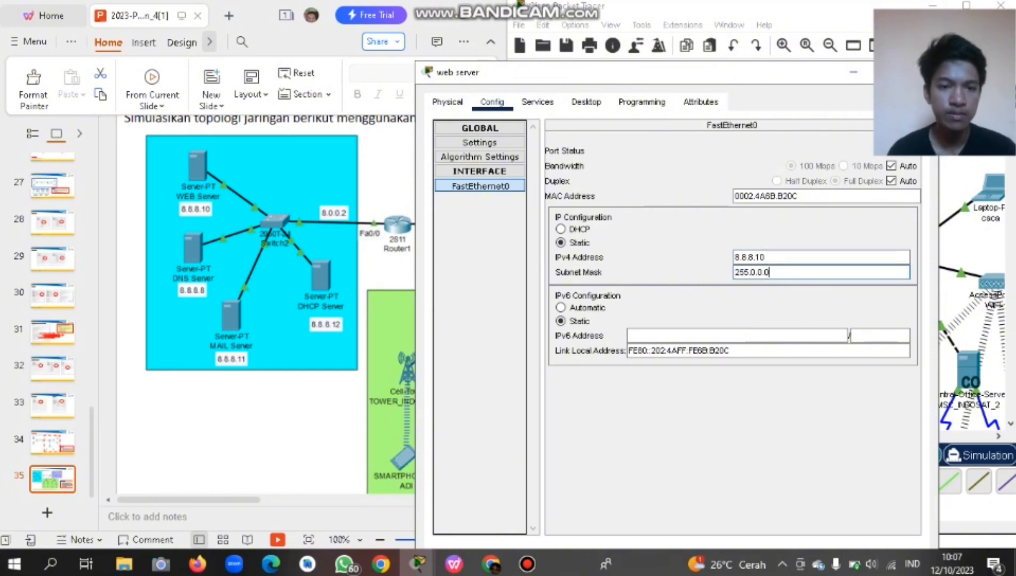
drag(748, 74, 651, 77)
click(439, 104)
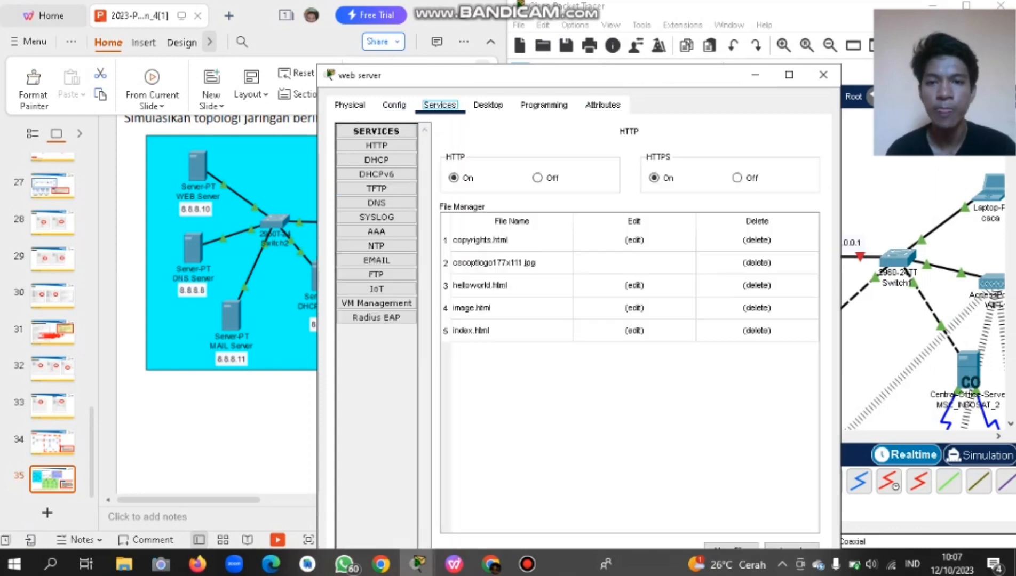
Open the web server's index.html for editing under HTTP services.
drag(458, 75, 480, 72)
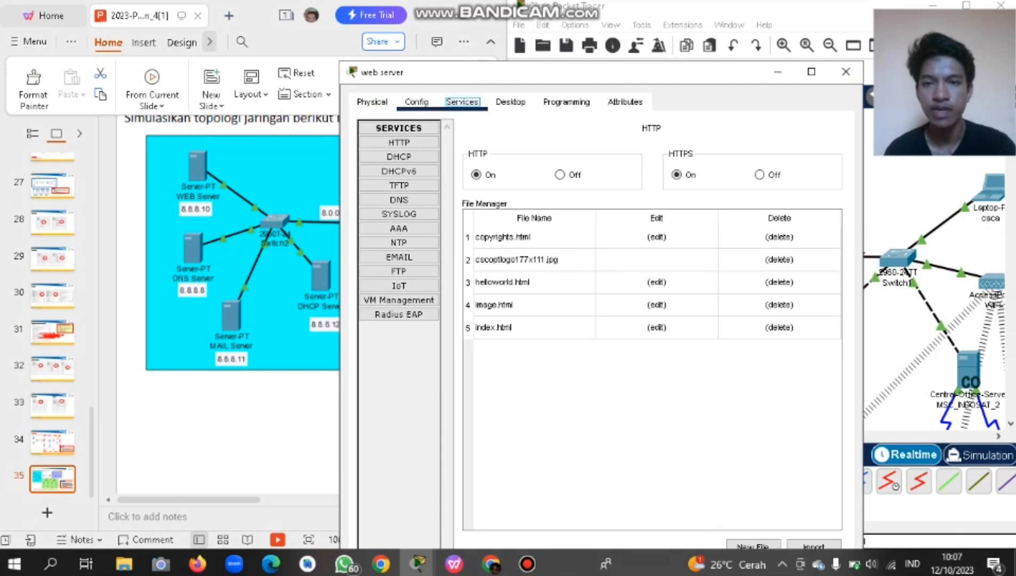
click(416, 102)
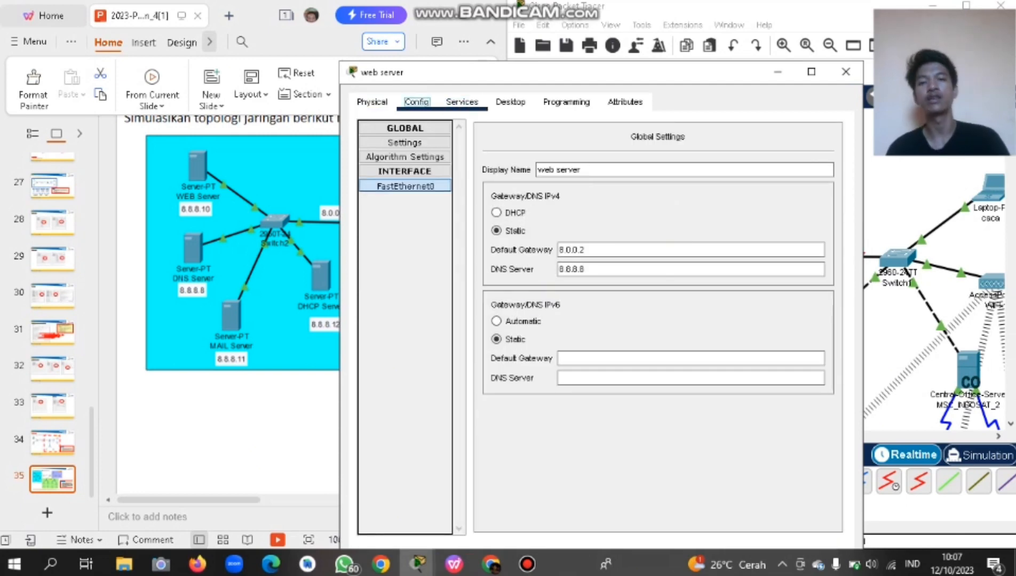
click(461, 102)
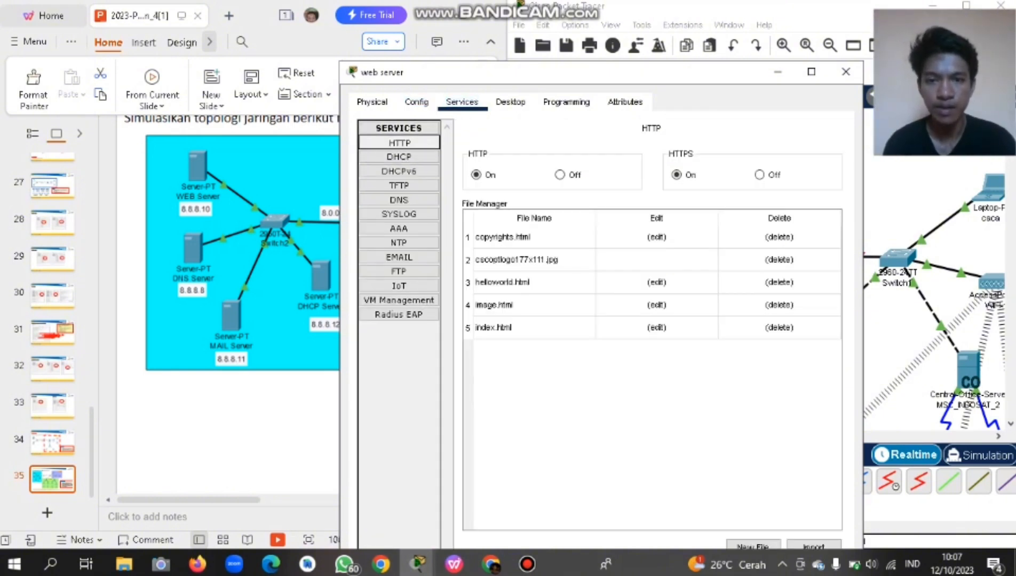
click(656, 327)
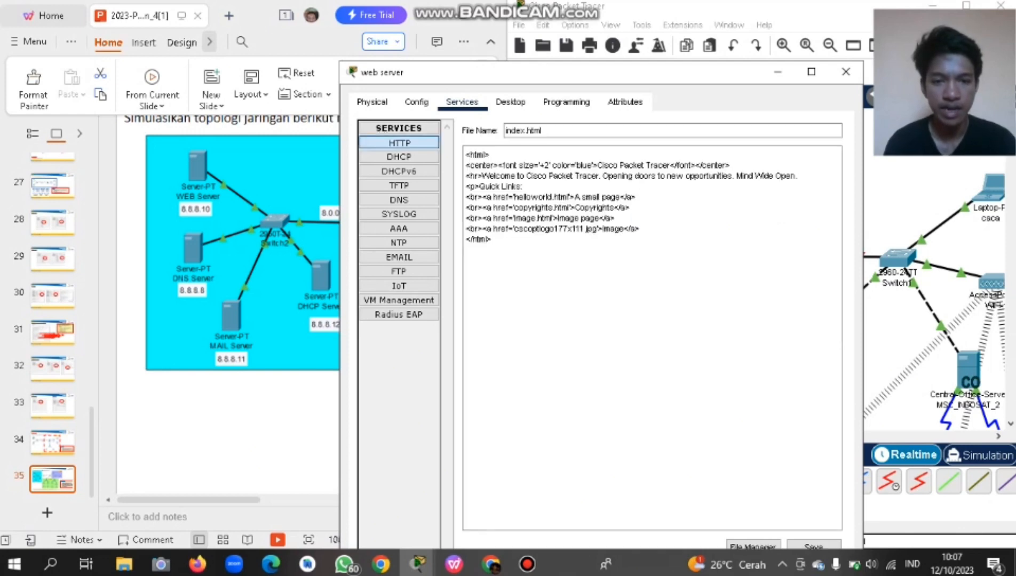
click(399, 143)
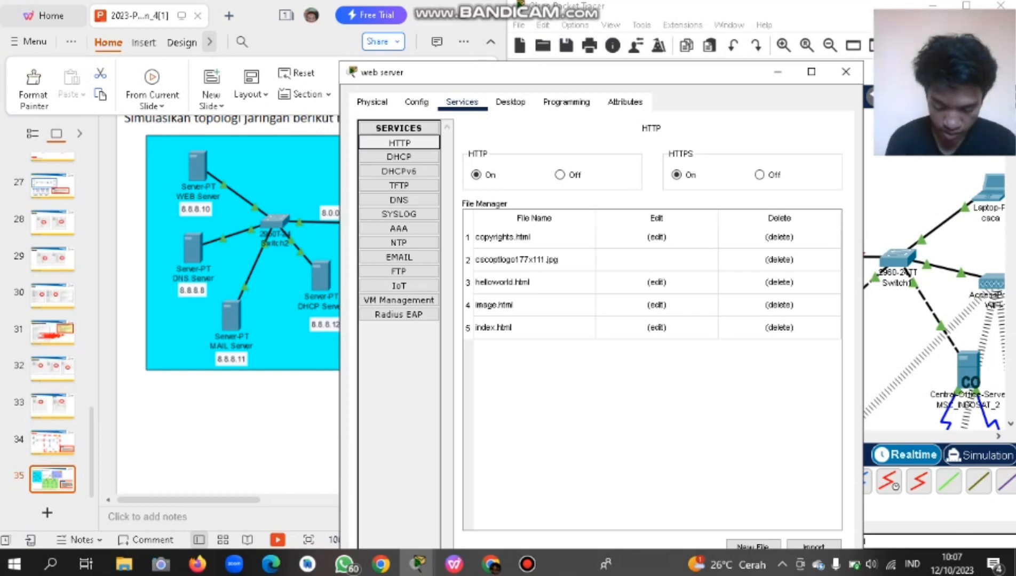
click(657, 327)
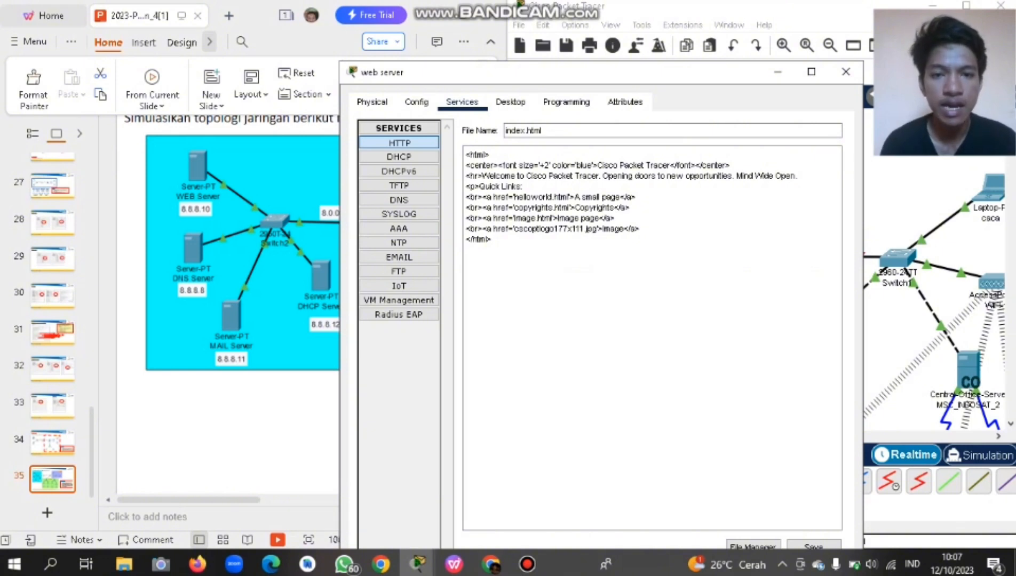
Replace the heading text 'Cisco Packet Tracer' with WEBSITE ITERA.
click(598, 165)
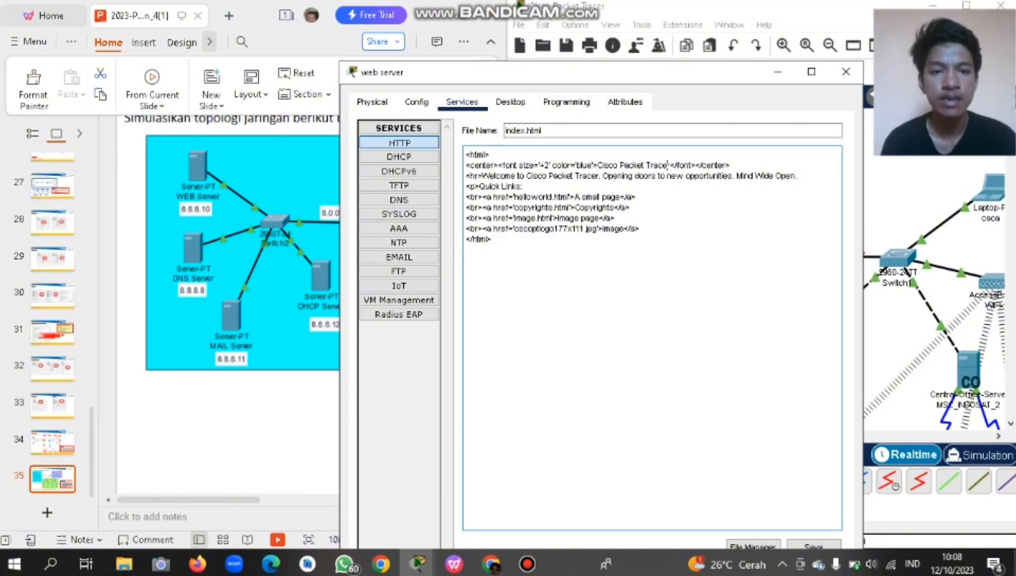
drag(668, 165, 598, 166)
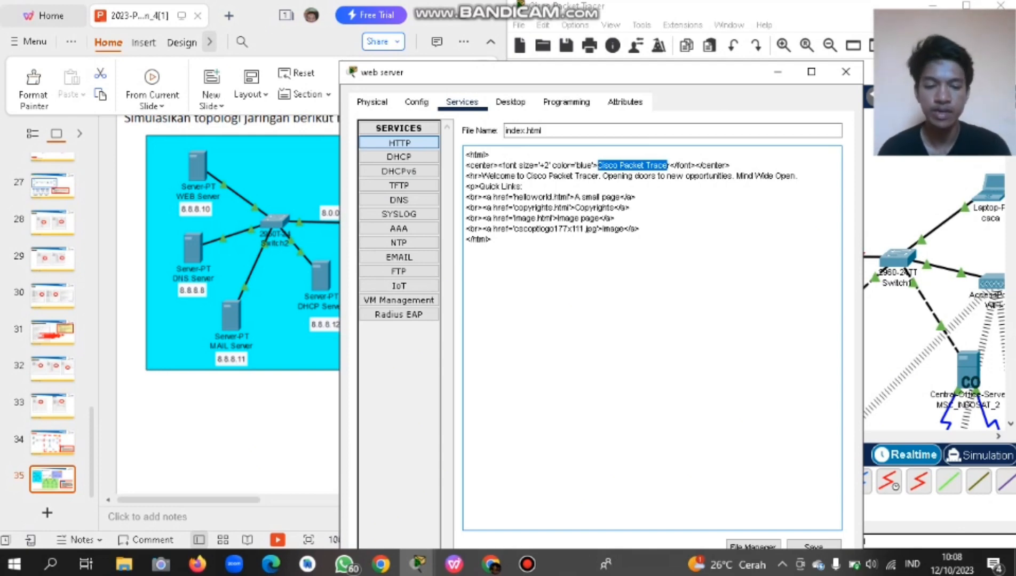
text(WEr)
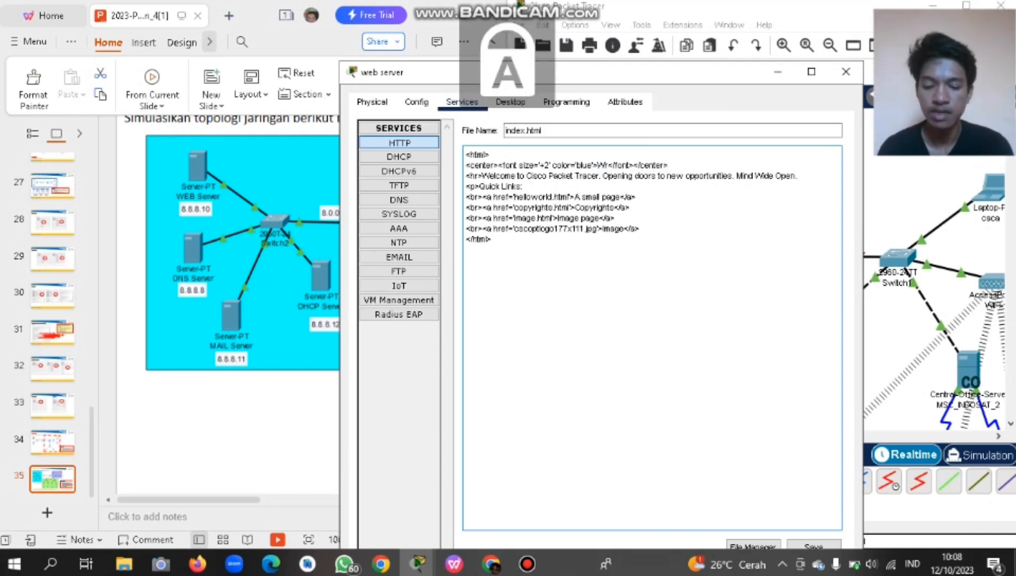
text(BSITE)
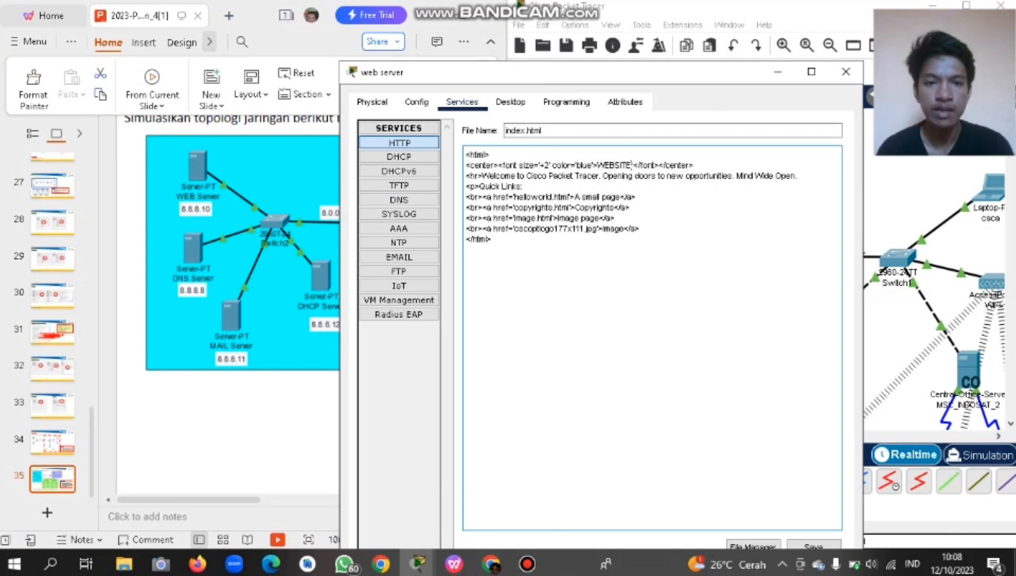
text( ITERA)
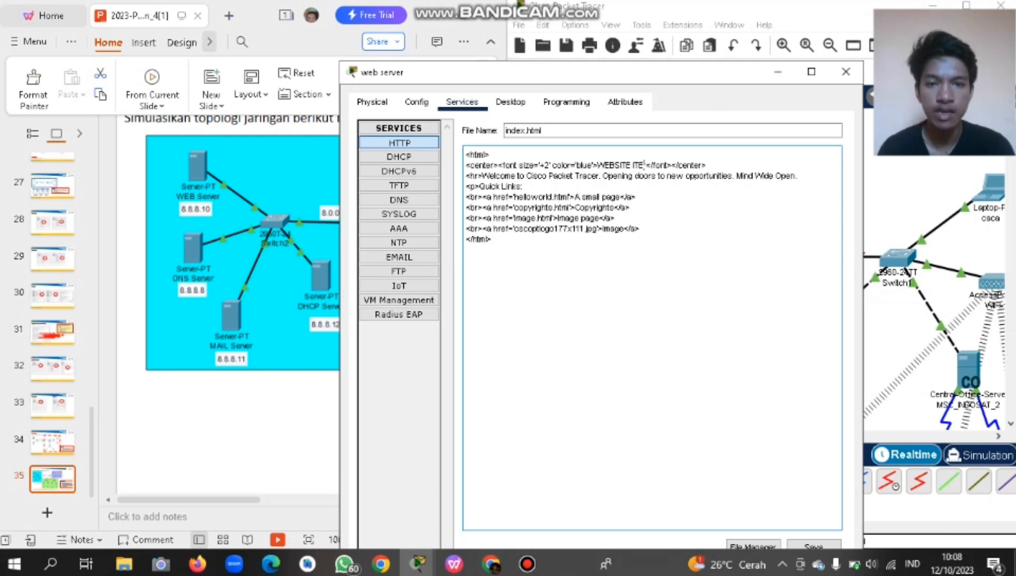
key(Delete)
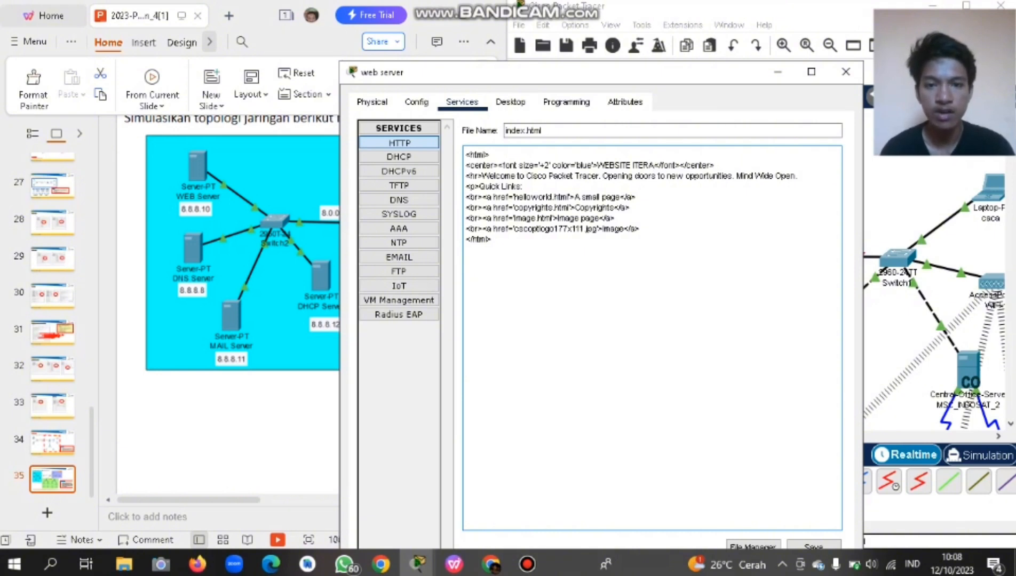
Change 'Cisco Packet Tracer' in the welcome line to 'WEBSITE ITERA.'.
drag(527, 176, 598, 176)
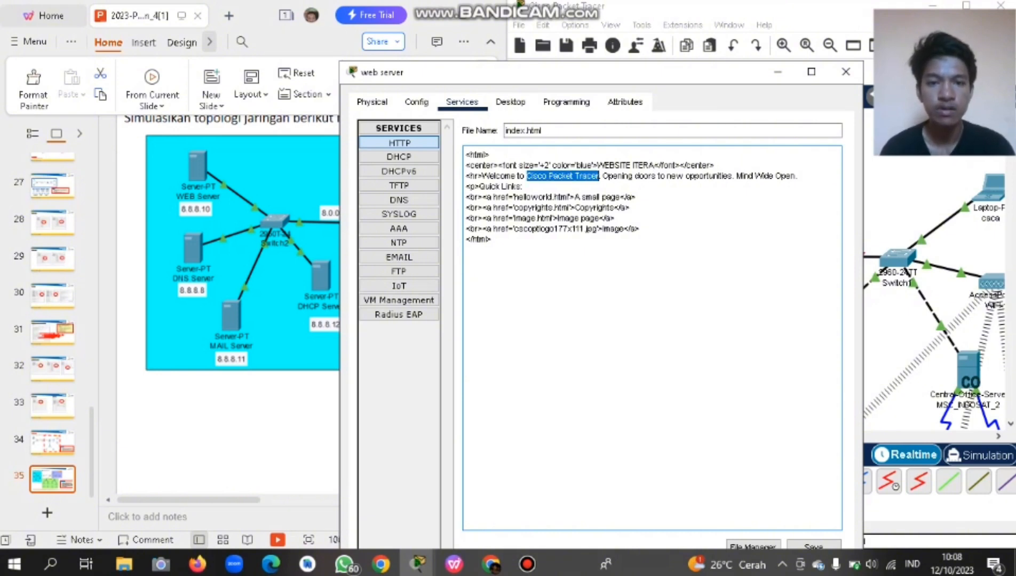
key(Delete)
text(WEBSITE I)
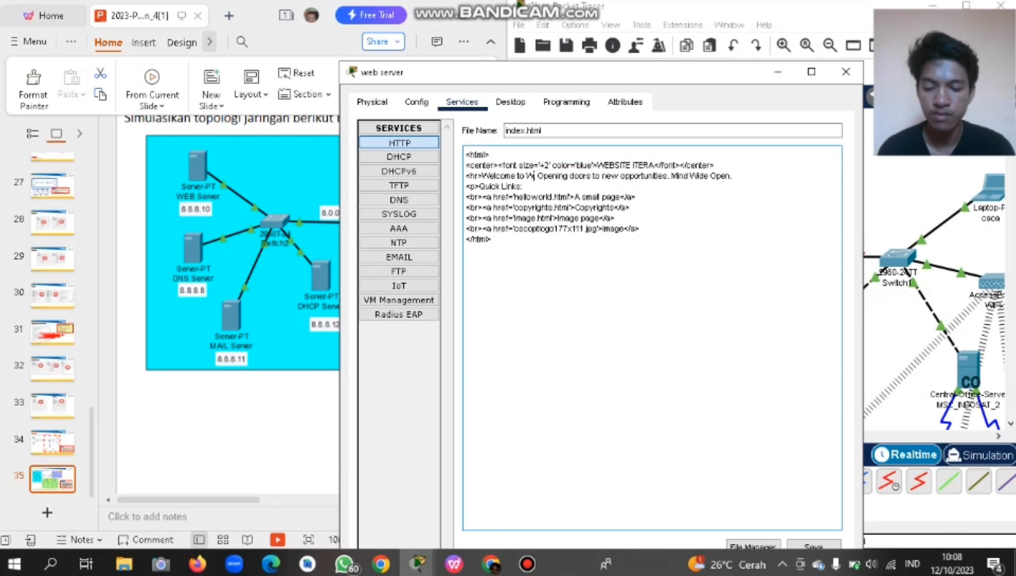
text(TERA.)
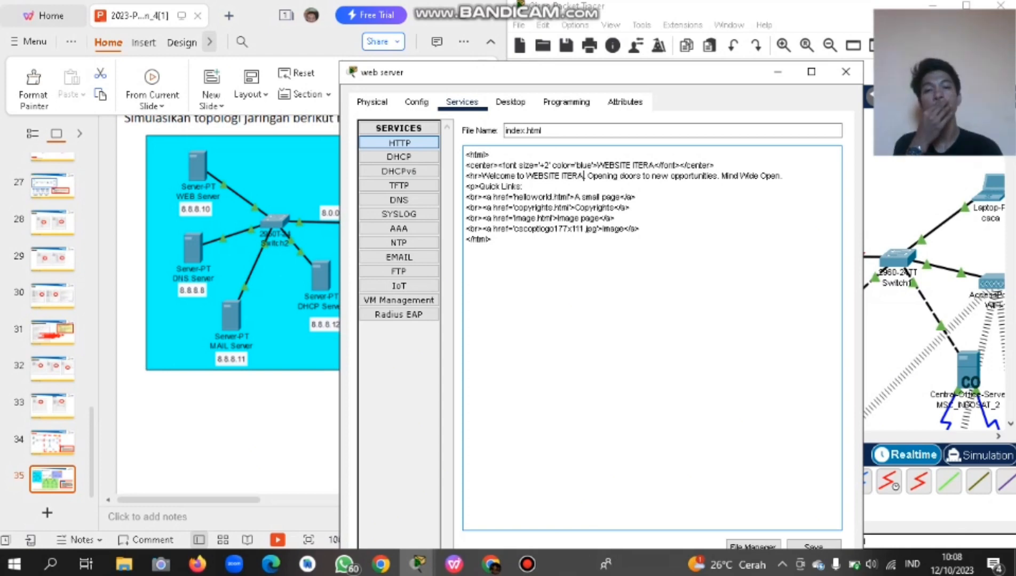
click(492, 240)
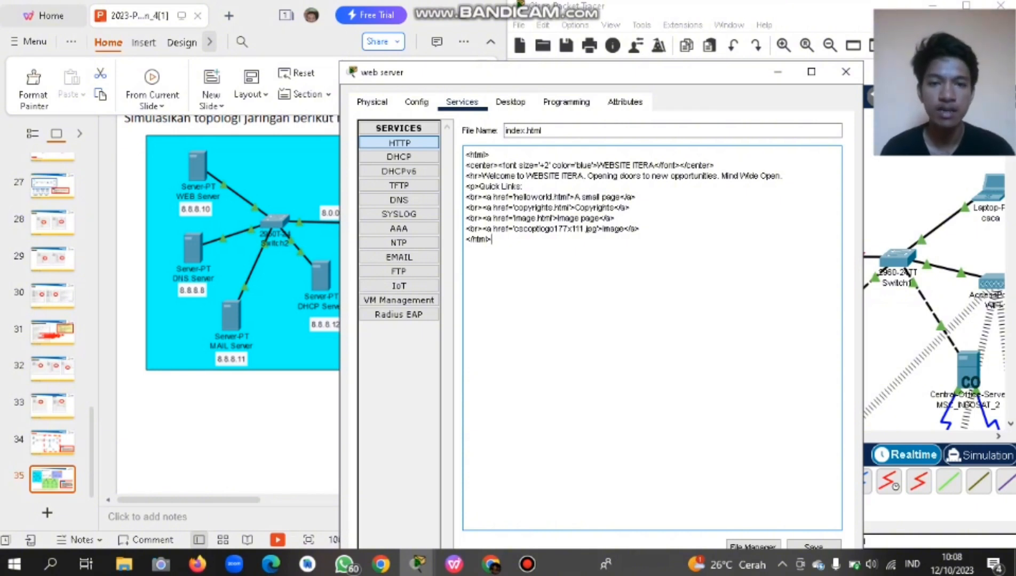
drag(597, 165, 655, 165)
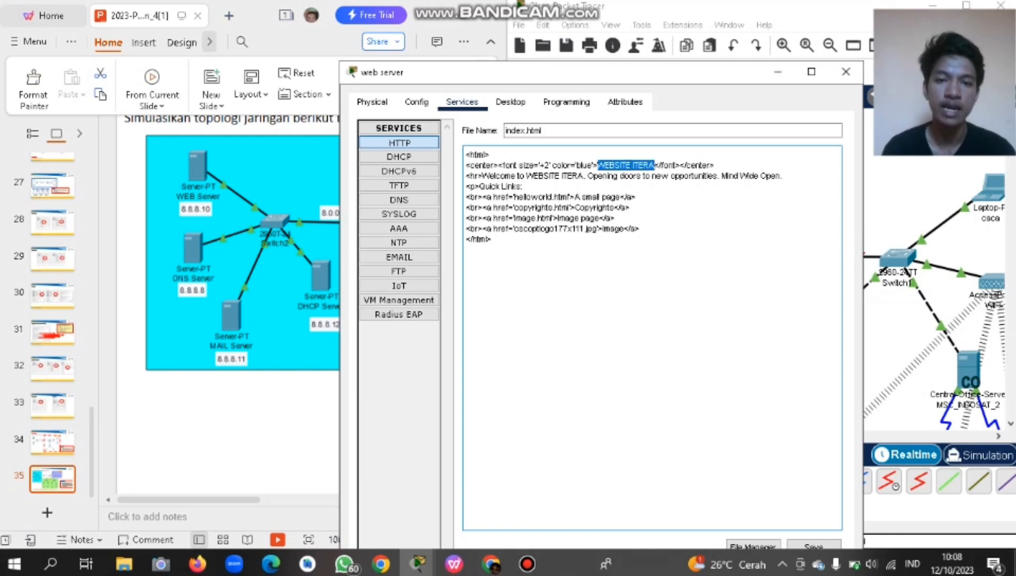
click(650, 165)
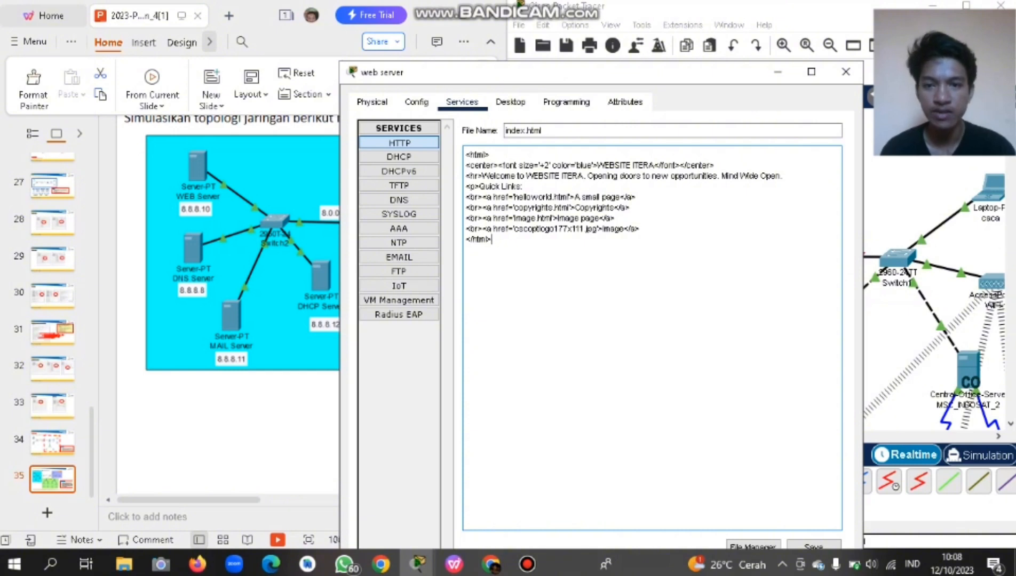
click(416, 102)
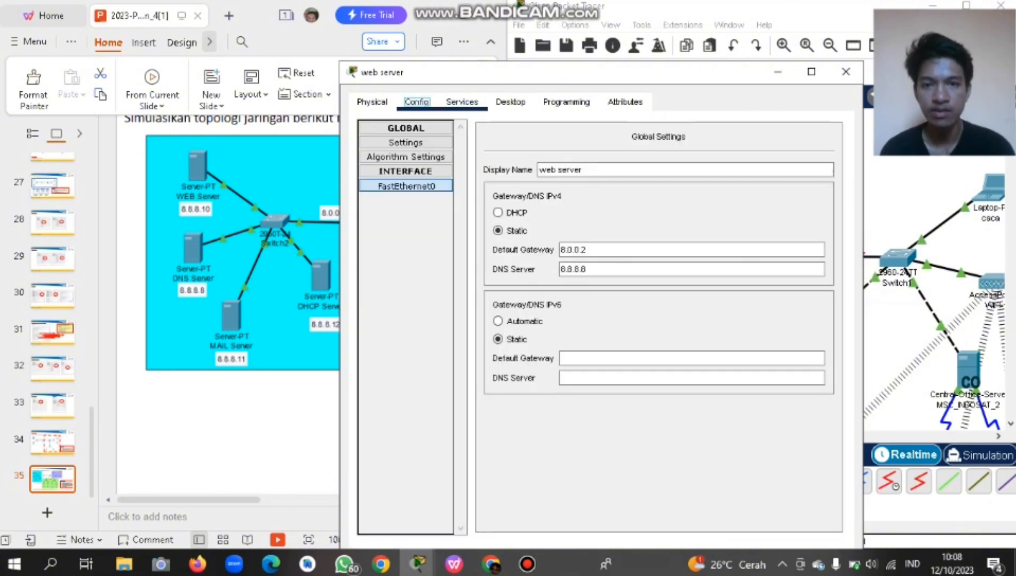
Close the web server window and open the MAIL server's device window.
click(461, 102)
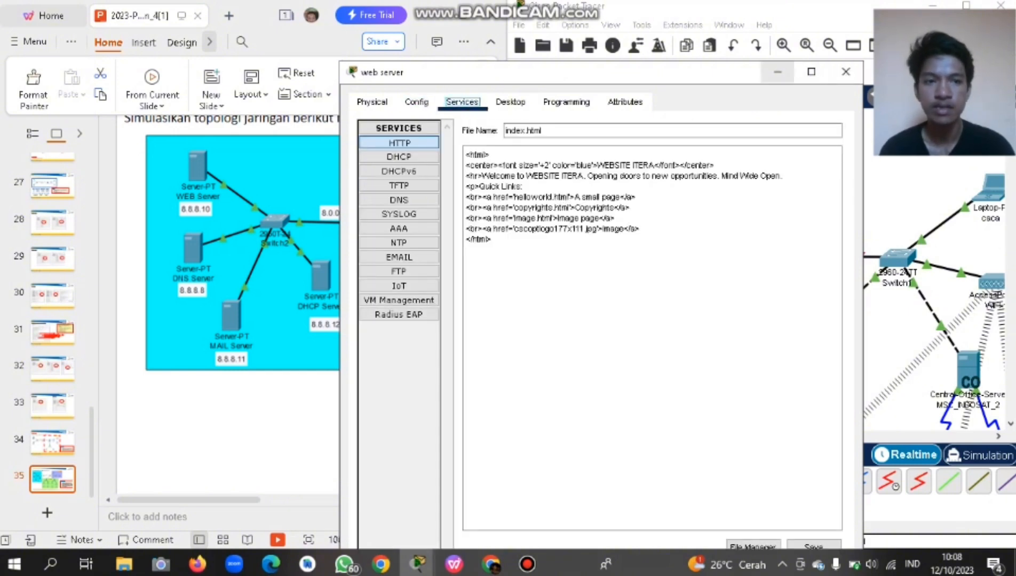
click(846, 72)
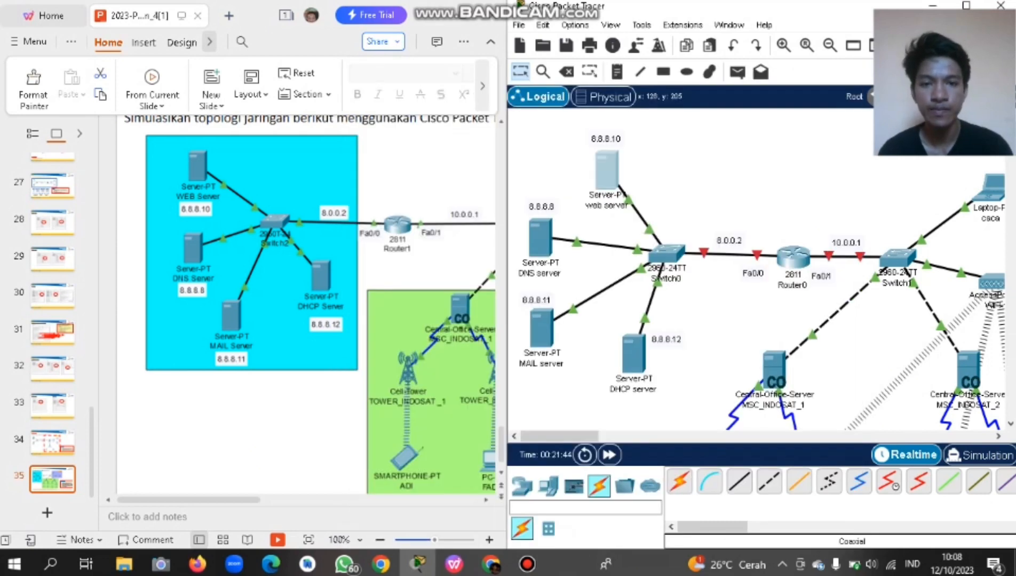
scroll(758, 267, down, 3)
scroll(757, 267, up, 1)
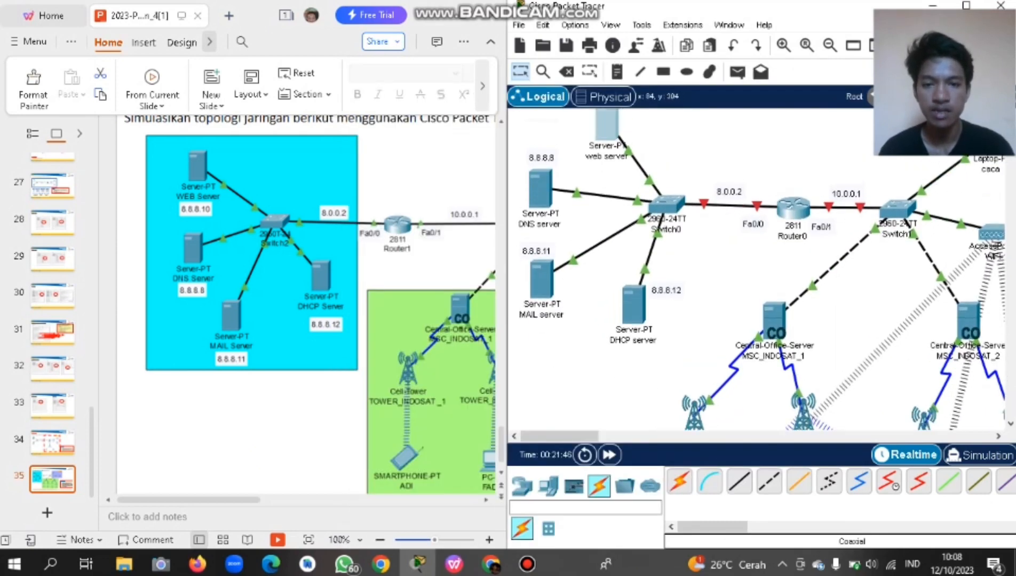
click(541, 275)
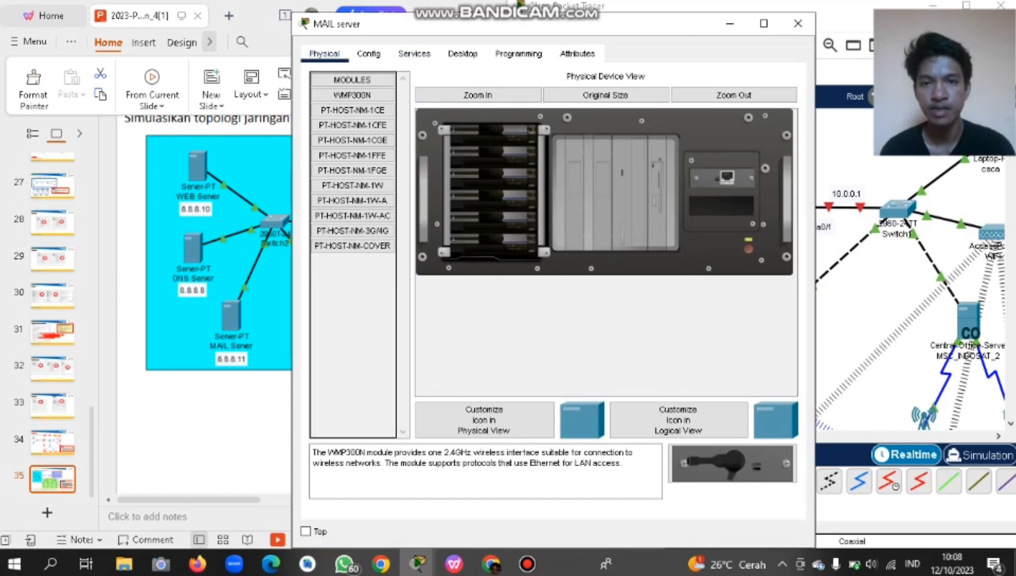
Give the MAIL server default gateway 8.0.0.2 and DNS server 8.8.8.8.
drag(398, 24, 425, 22)
click(396, 51)
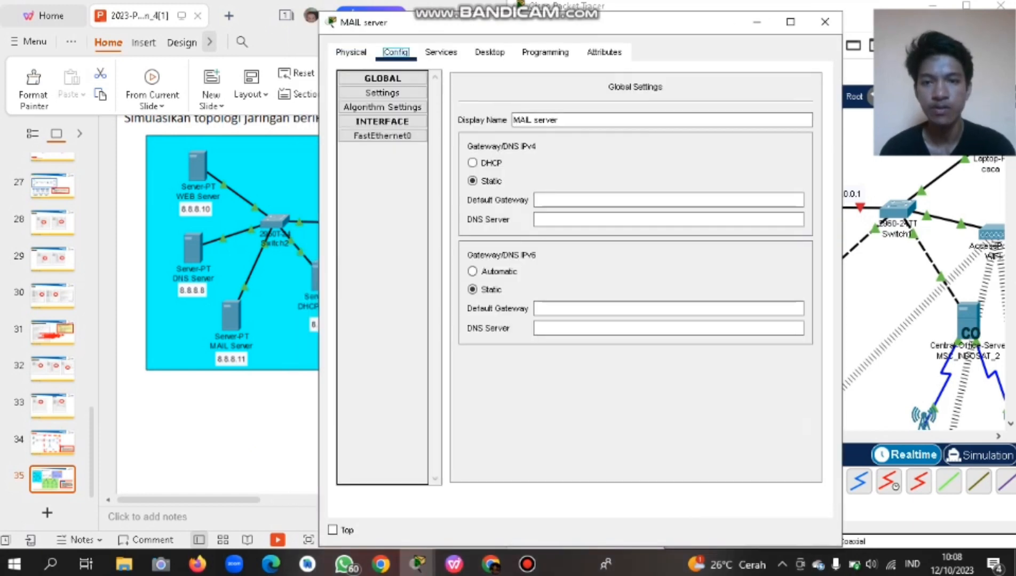
click(613, 200)
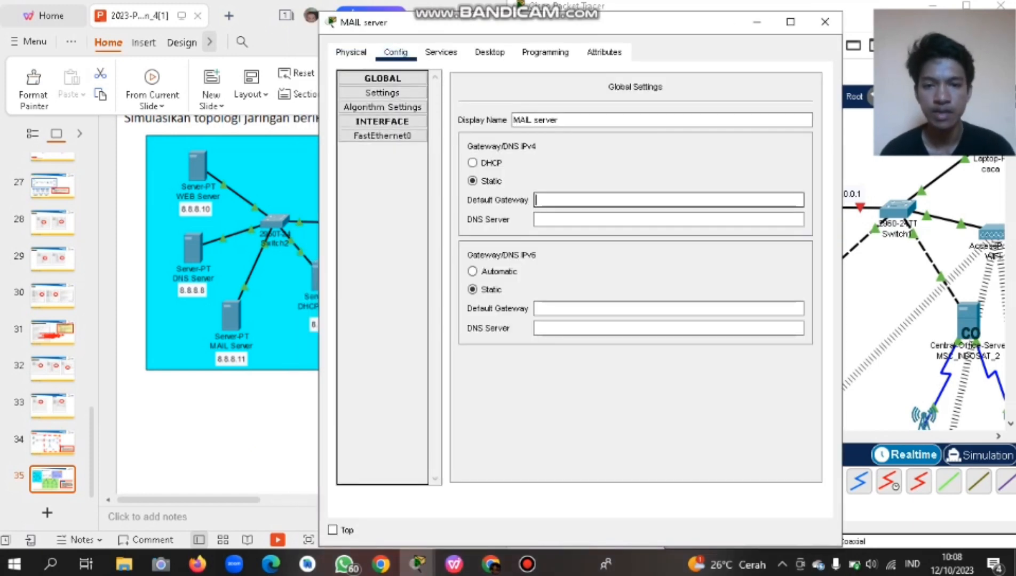
text(8.)
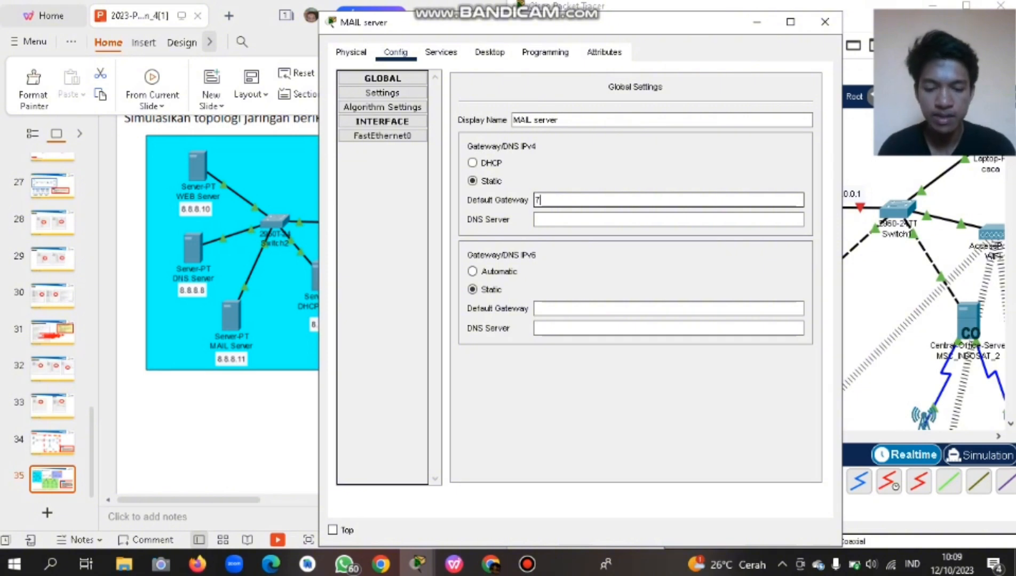
key(BackSpace)
key(BackSpace)
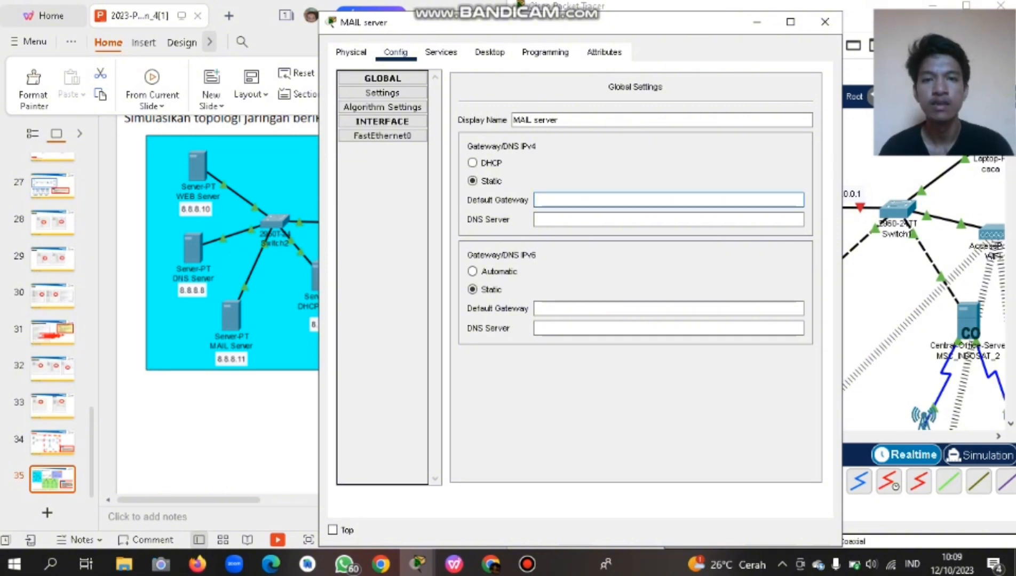
drag(596, 22, 684, 28)
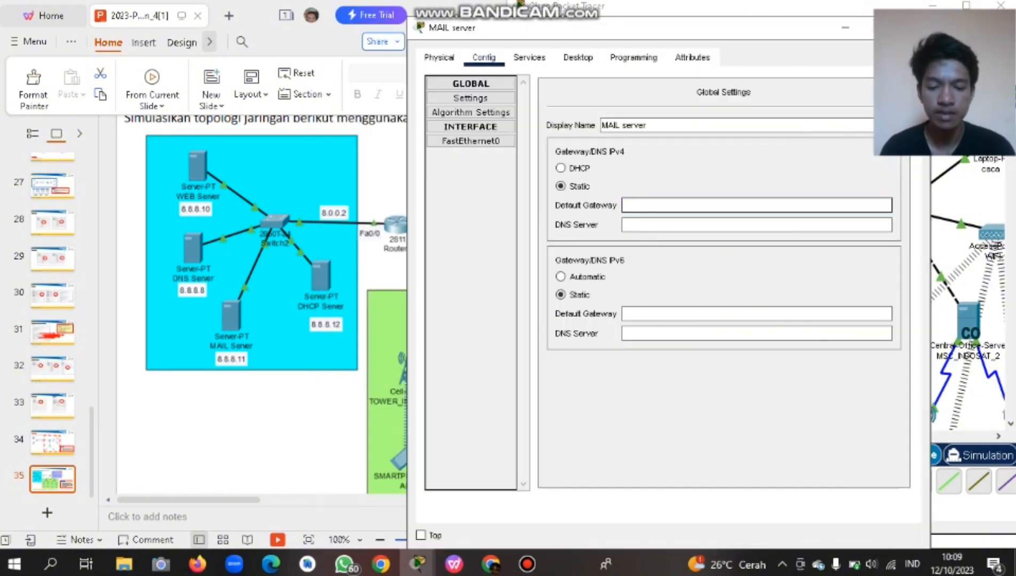
text(8.0.0)
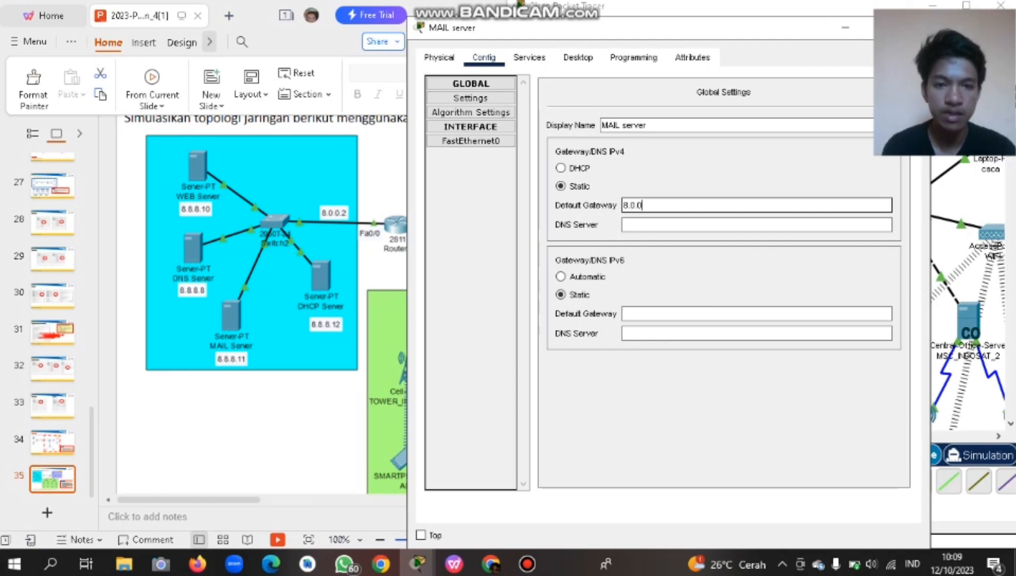
text(.2)
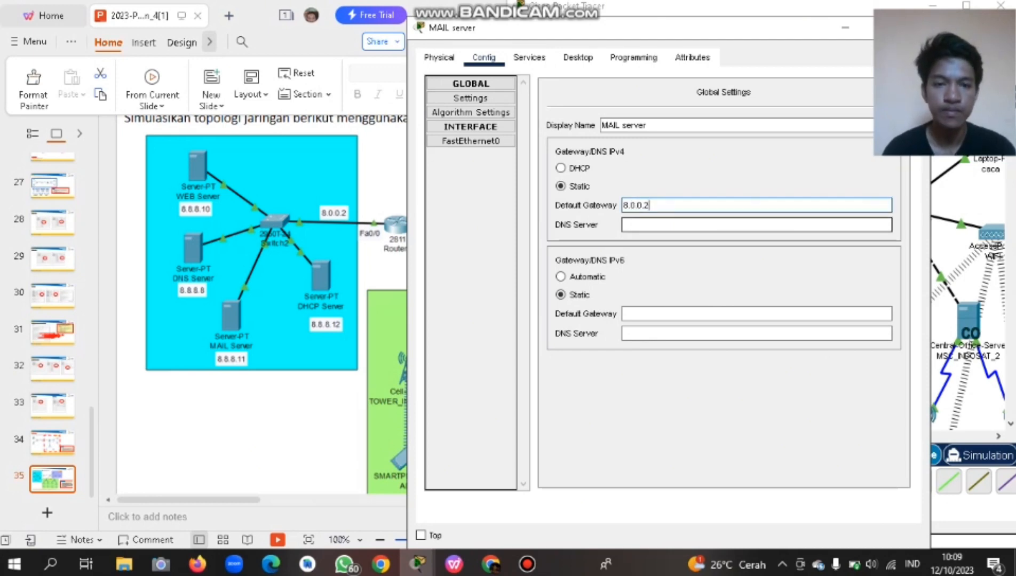
click(641, 225)
text(8.8.8.8)
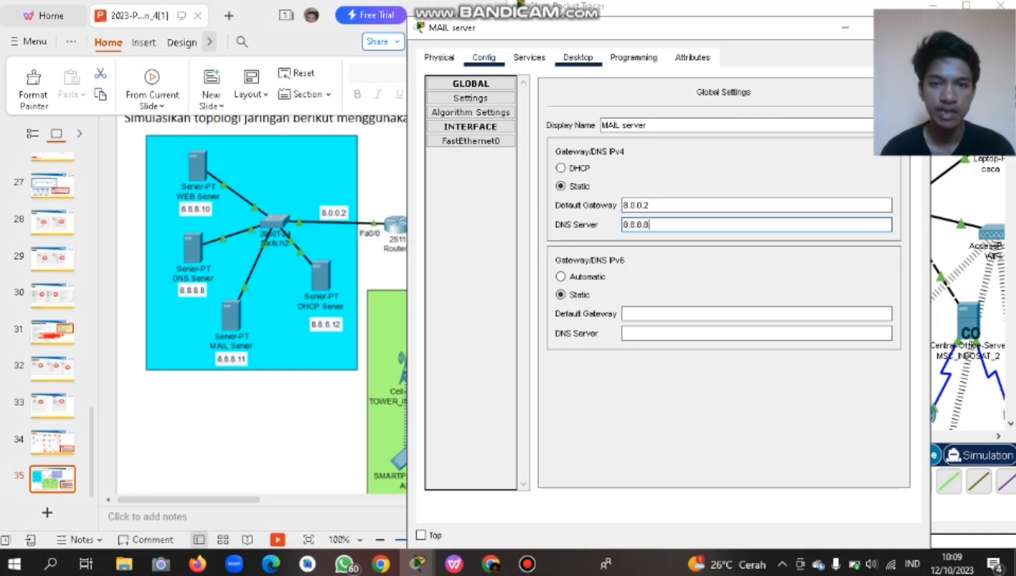
Assign the MAIL server's FastEthernet0 IPv4 address 8.8.8.11 with mask 255.0.0.0.
click(470, 141)
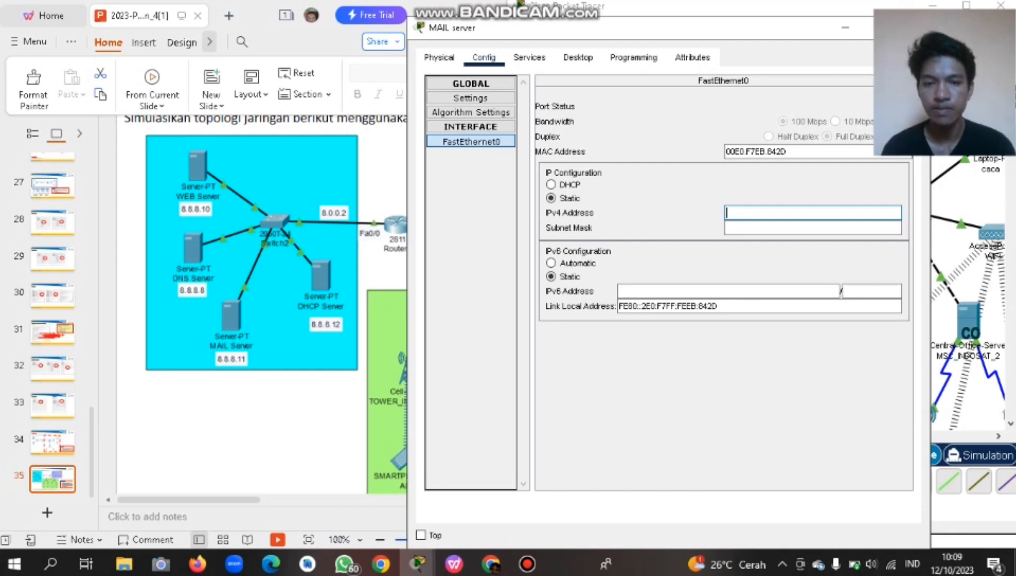
text(8.8.8.)
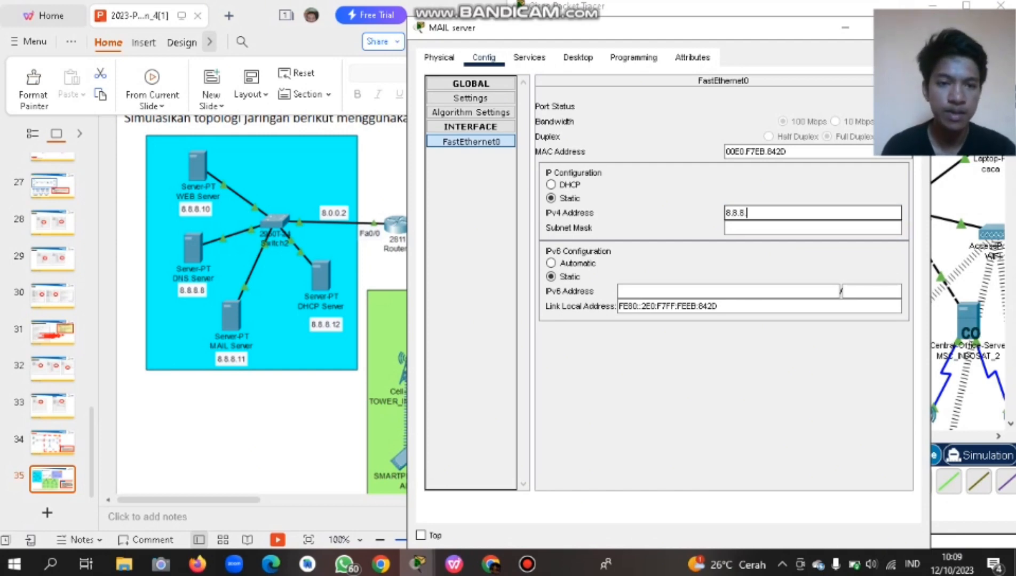
text(11)
key(Tab)
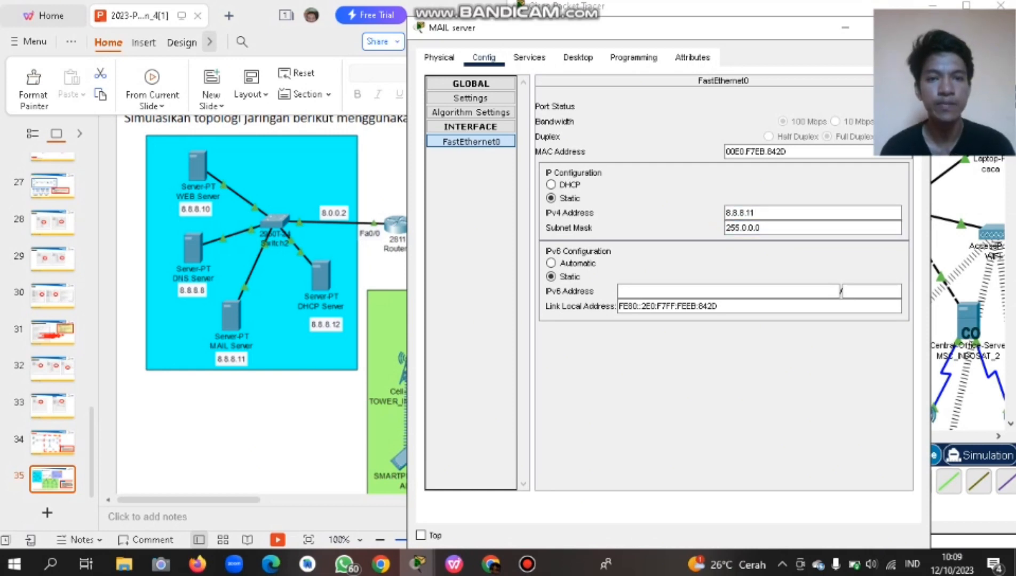
drag(533, 27, 422, 39)
click(419, 68)
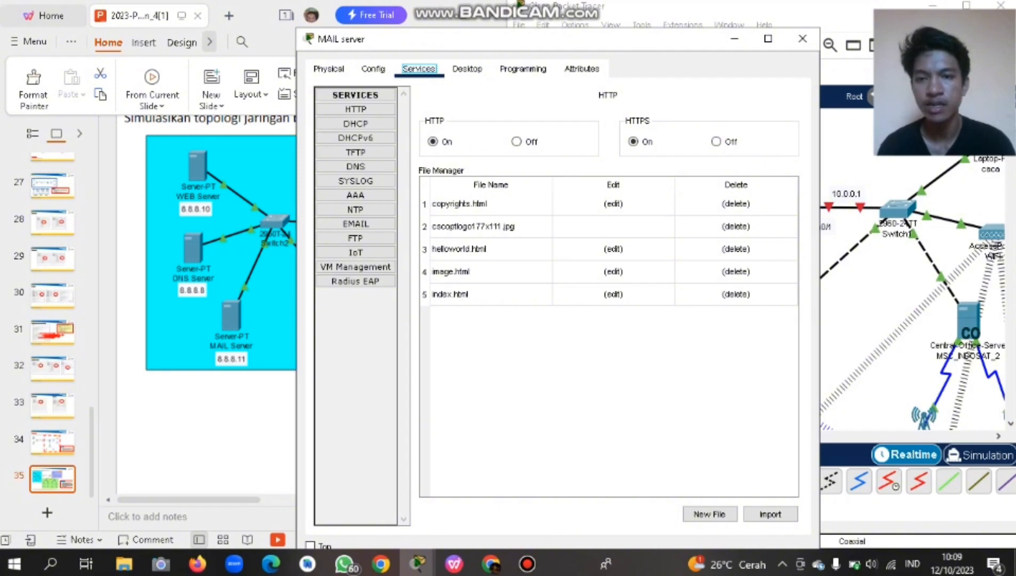
Bring up the MAIL server's EMAIL service with domain itera.ac.id, SMTP and POP3 on.
click(356, 224)
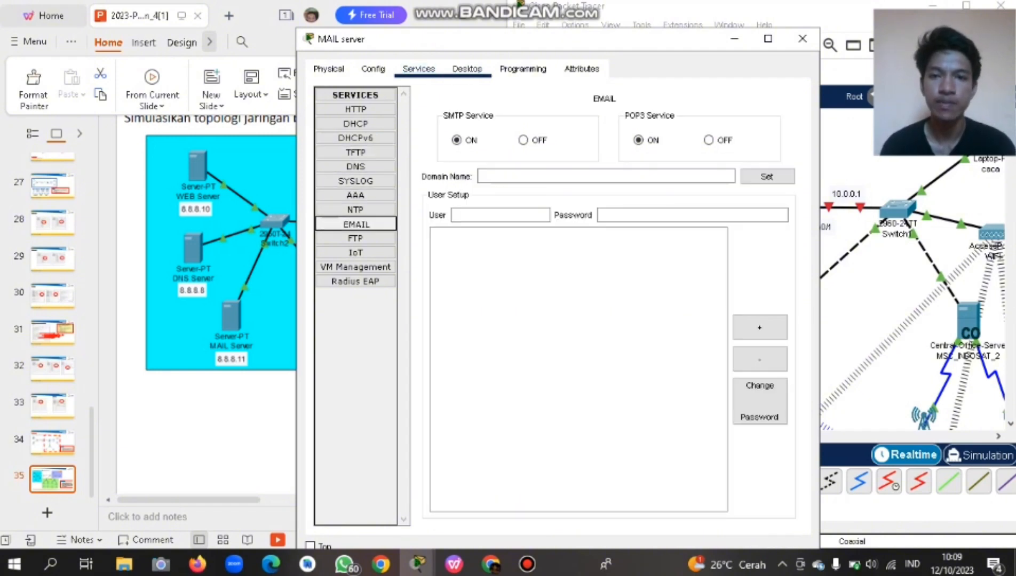
drag(519, 39, 393, 35)
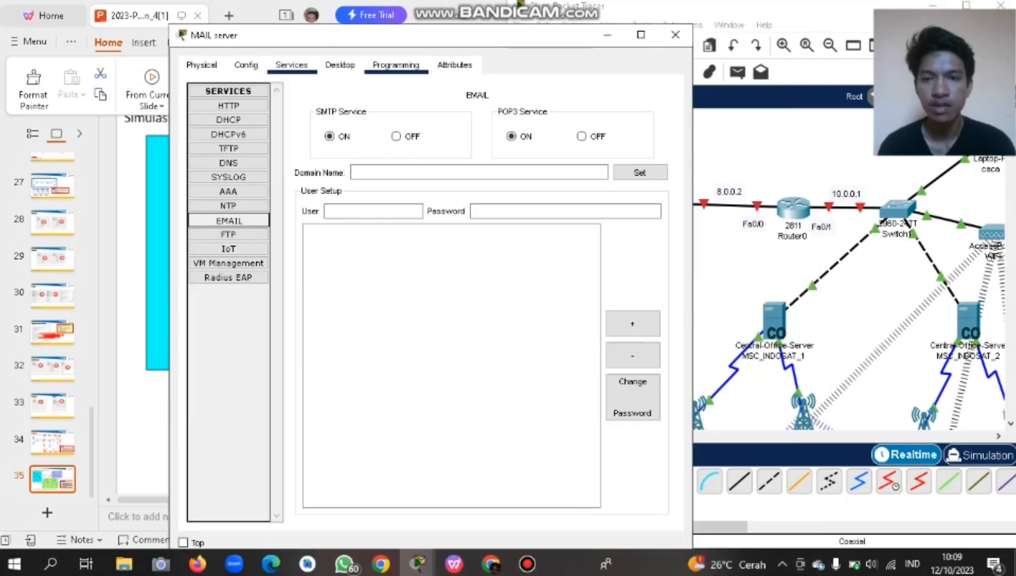
scroll(849, 277, right, 5)
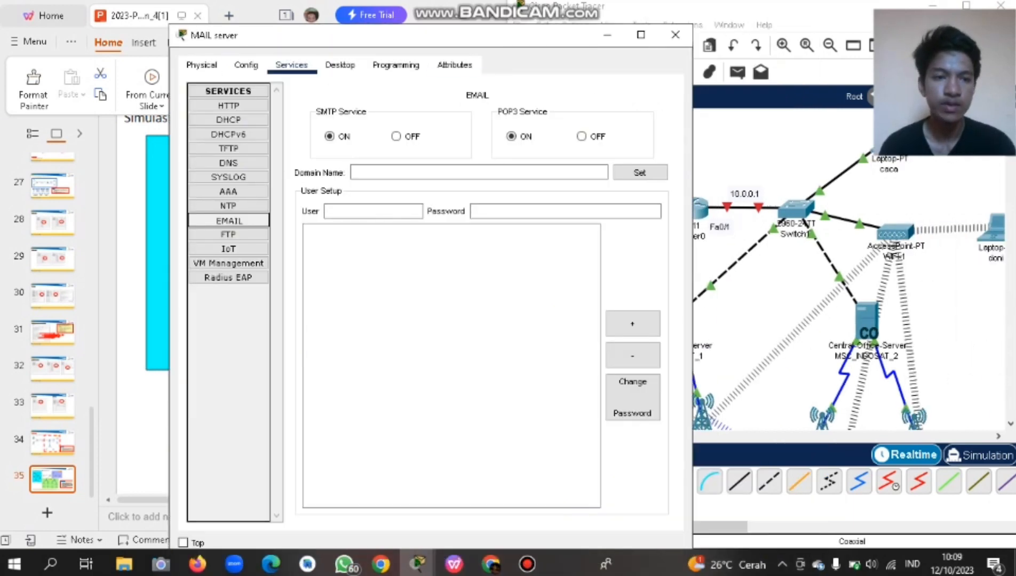
scroll(848, 278, up, 2)
scroll(849, 278, down, 1)
scroll(848, 277, left, 3)
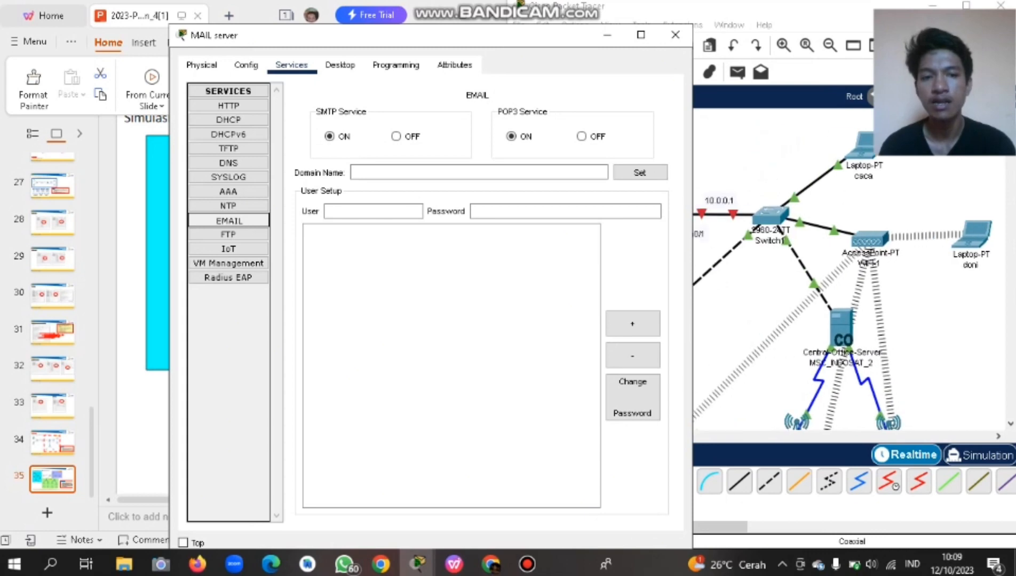
scroll(848, 278, down, 2)
scroll(849, 277, left, 3)
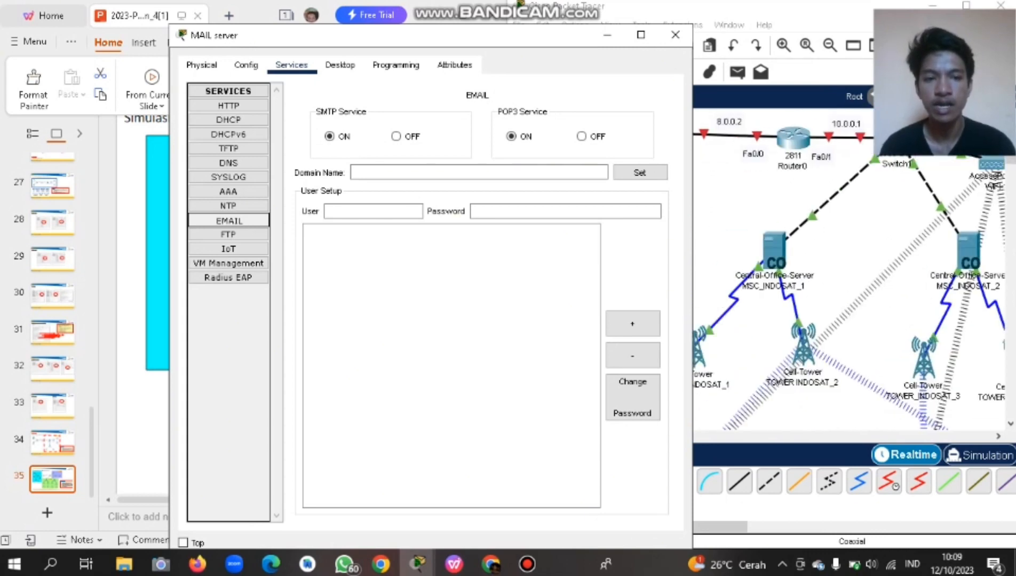
drag(444, 36, 411, 36)
scroll(832, 275, up, 2)
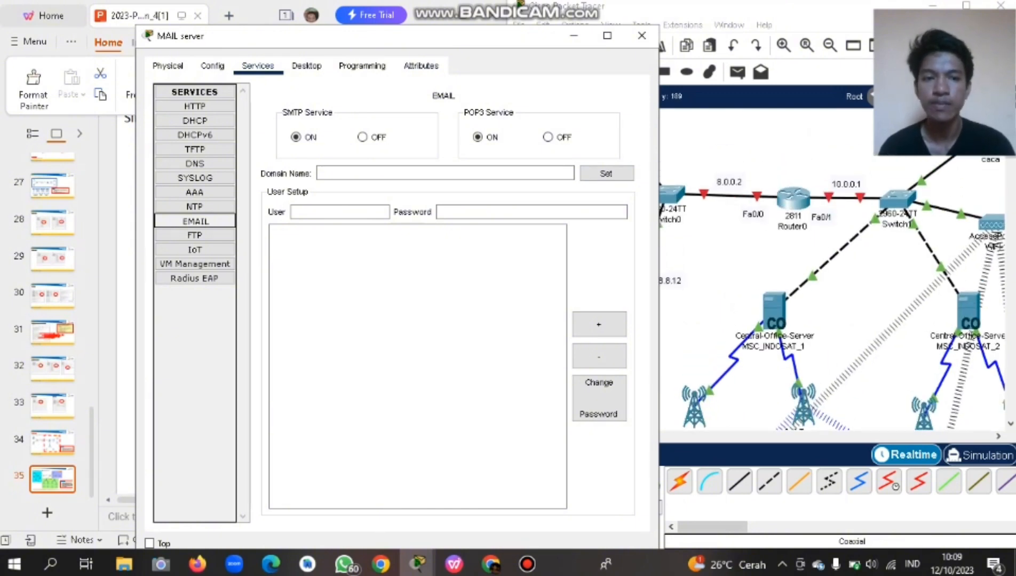
scroll(832, 293, right, 3)
scroll(832, 294, up, 2)
scroll(832, 294, down, 4)
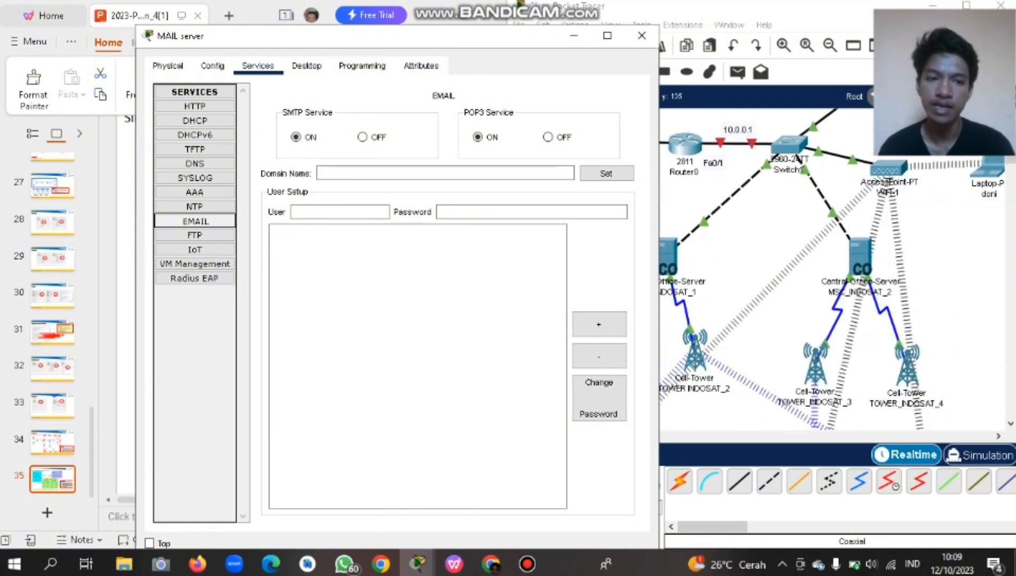
scroll(832, 294, up, 3)
scroll(833, 293, right, 6)
scroll(832, 294, left, 4)
scroll(832, 294, right, 2)
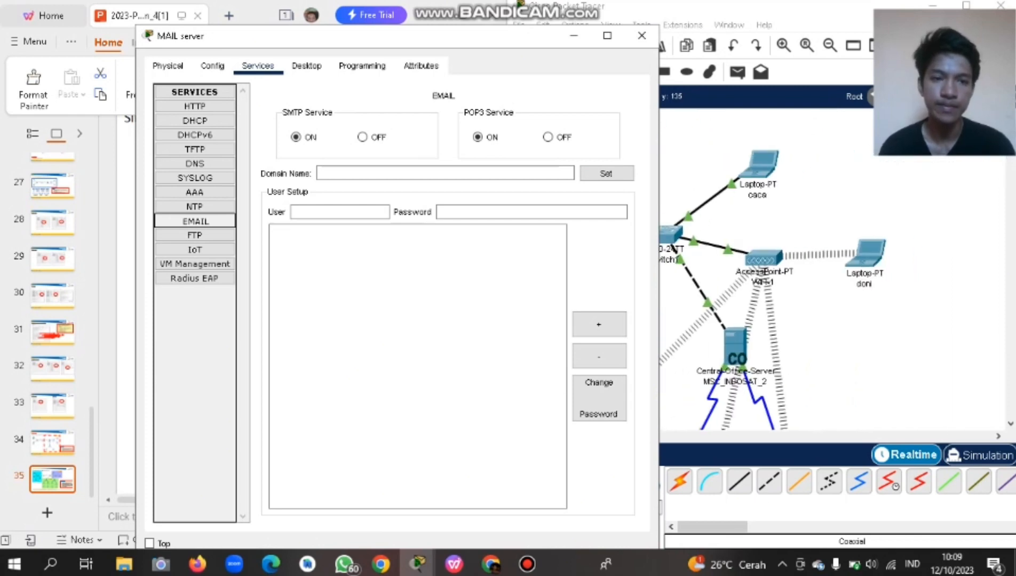
scroll(833, 294, left, 5)
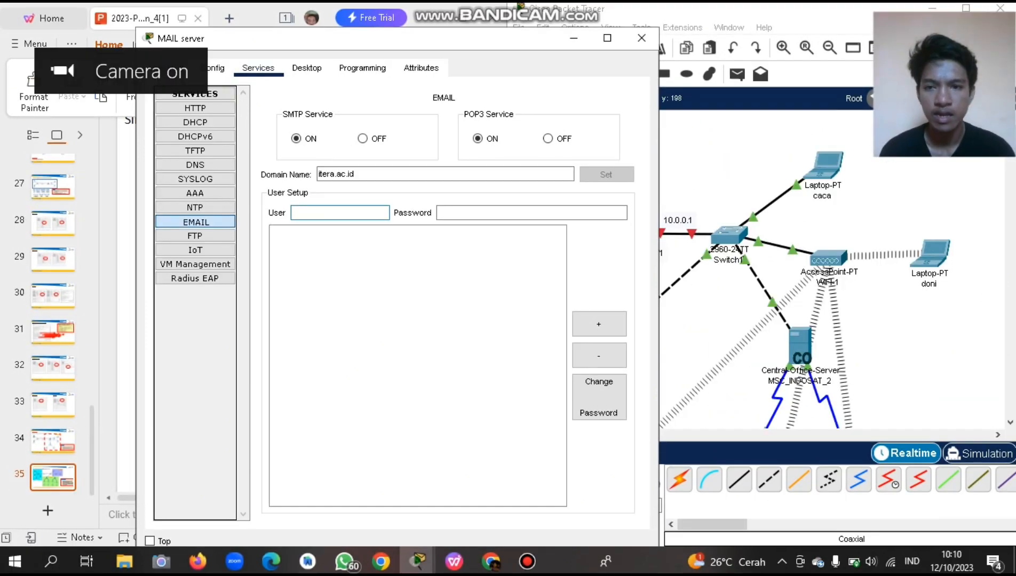
scroll(833, 293, right, 3)
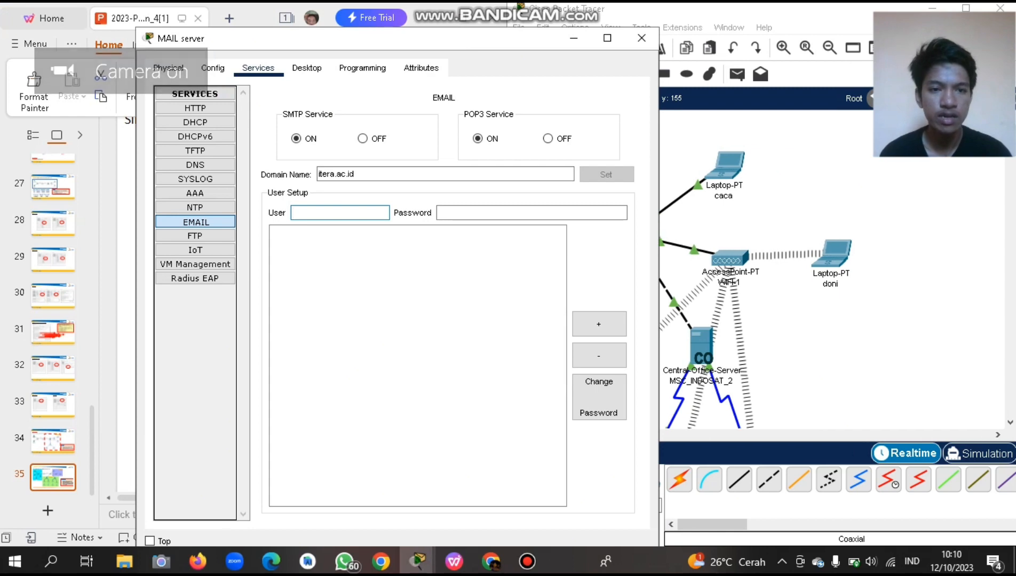
Minimize the MAIL server window and scroll the canvas back to the servers and Router0.
click(574, 38)
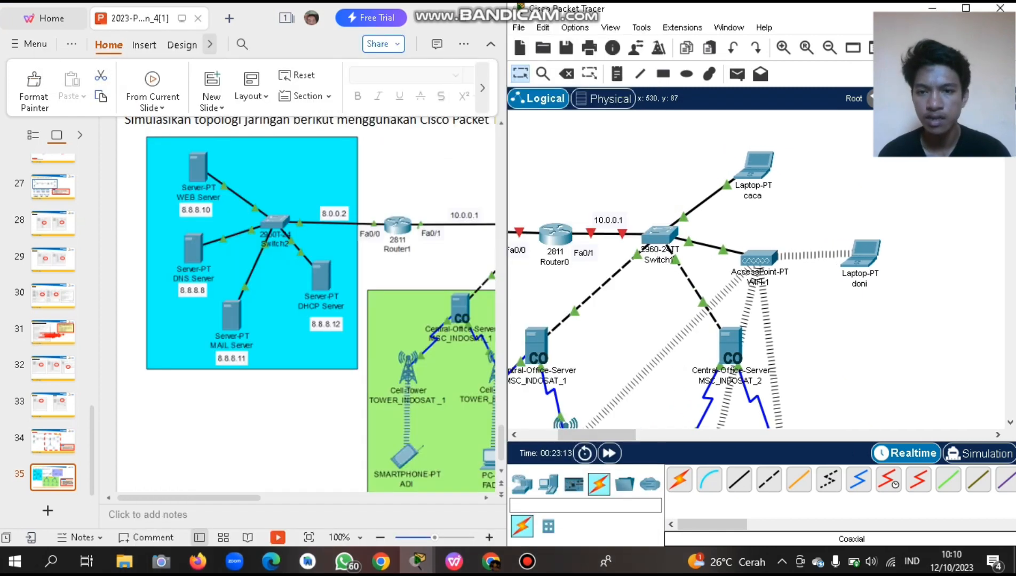
scroll(297, 309, right, 5)
scroll(297, 310, right, 3)
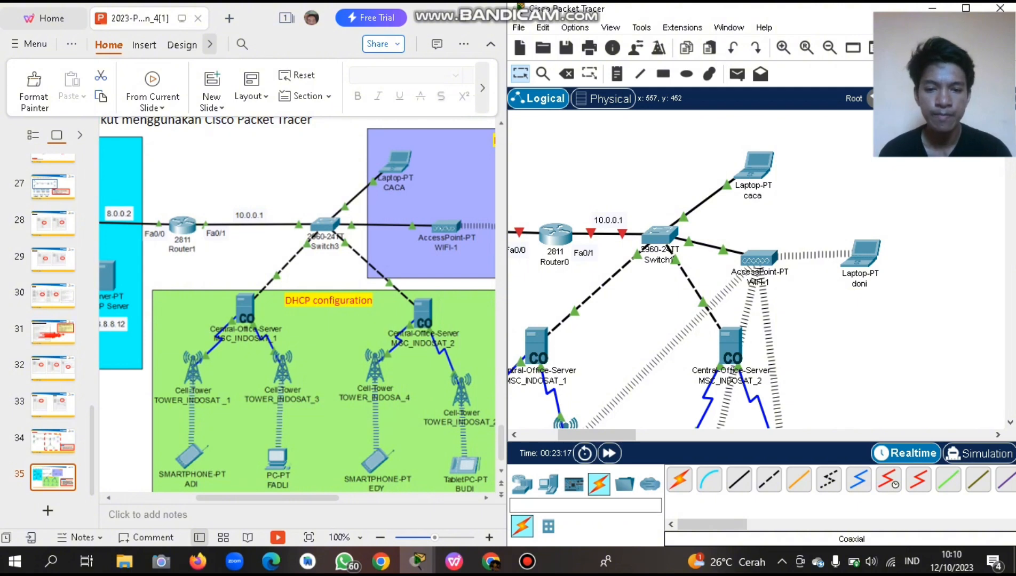
scroll(755, 271, left, 5)
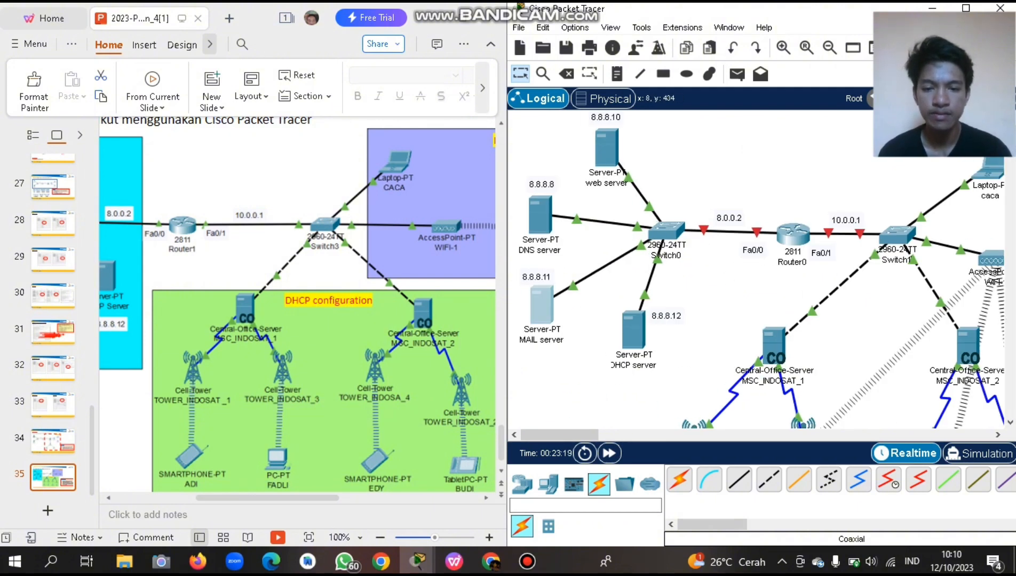
On the MAIL server, add an email account with a password for the first laptop user.
mouse_move(417, 562)
click(481, 488)
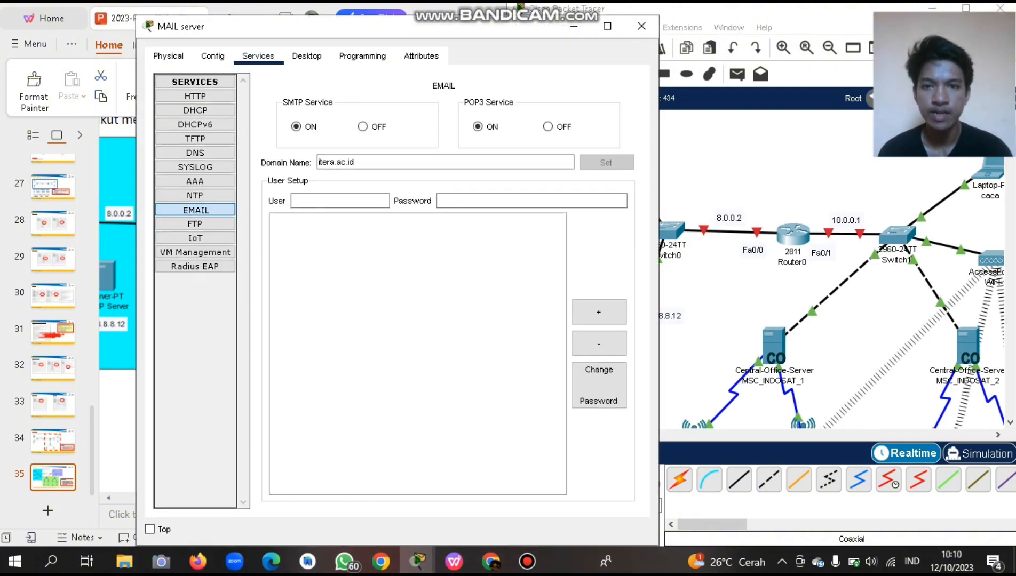
drag(446, 29, 389, 32)
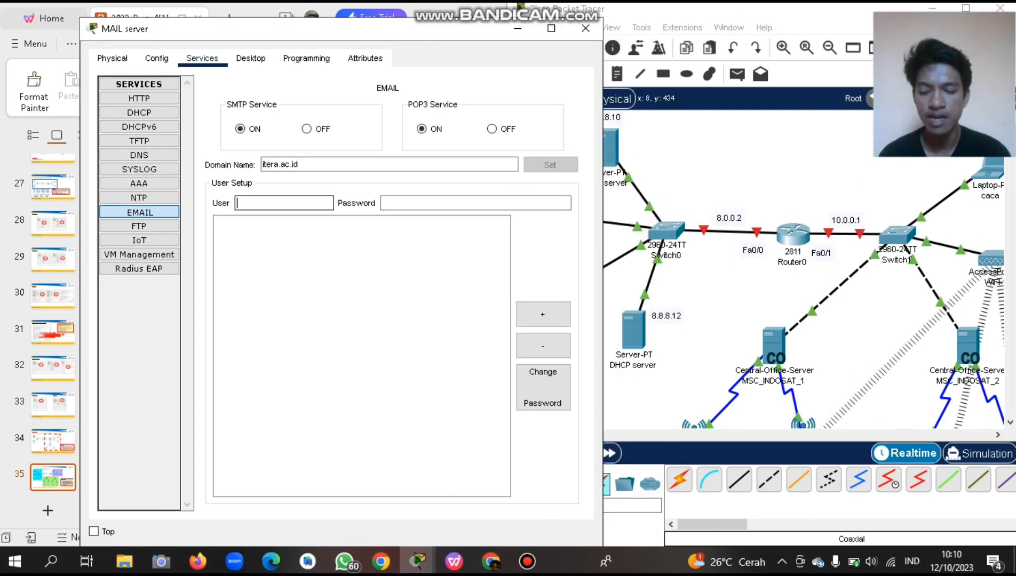
text(caca)
click(475, 203)
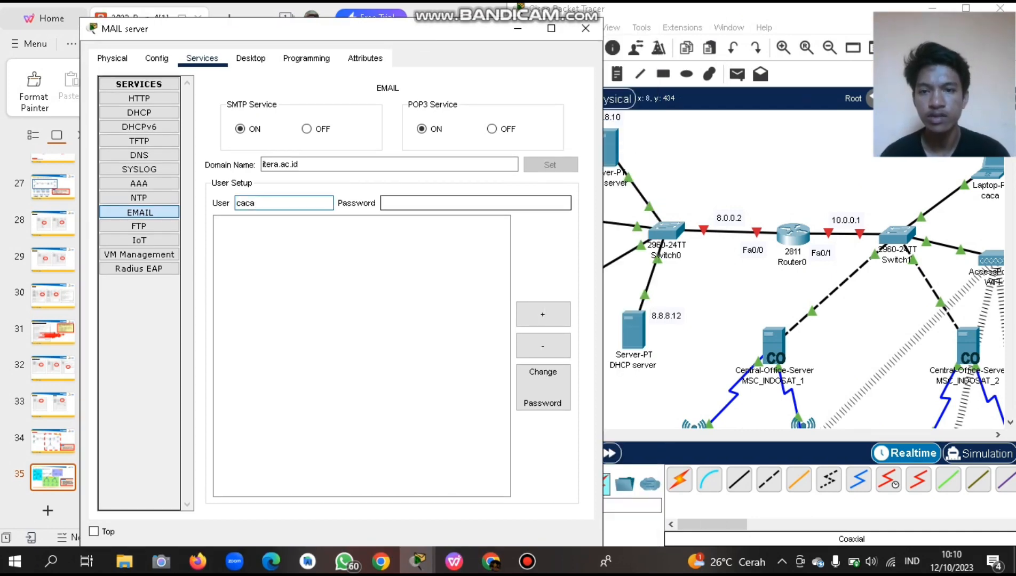
text(1)
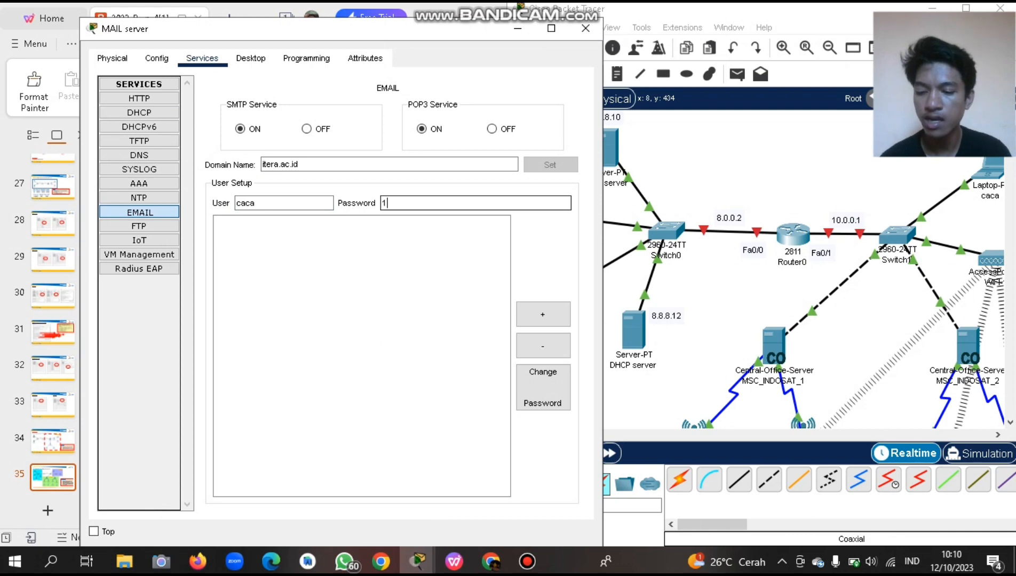
text(23456)
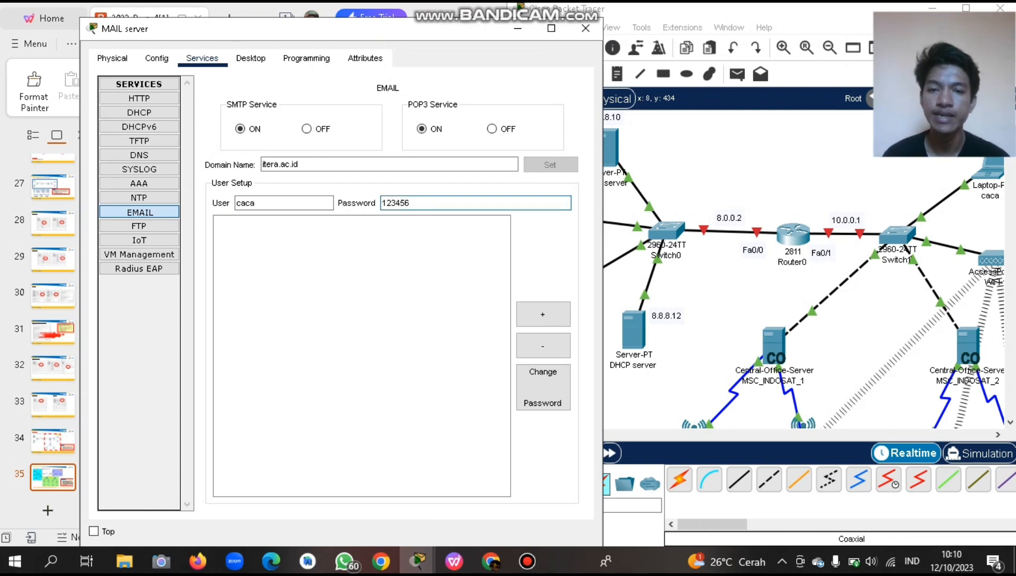
click(543, 315)
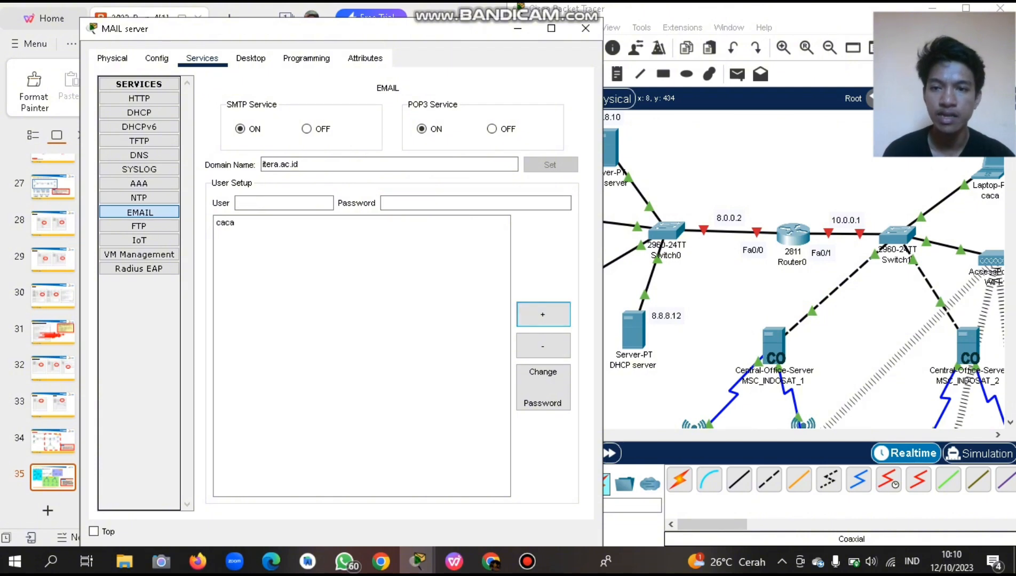
Add a second email account with a password for the other laptop user.
click(283, 204)
scroll(709, 275, right, 7)
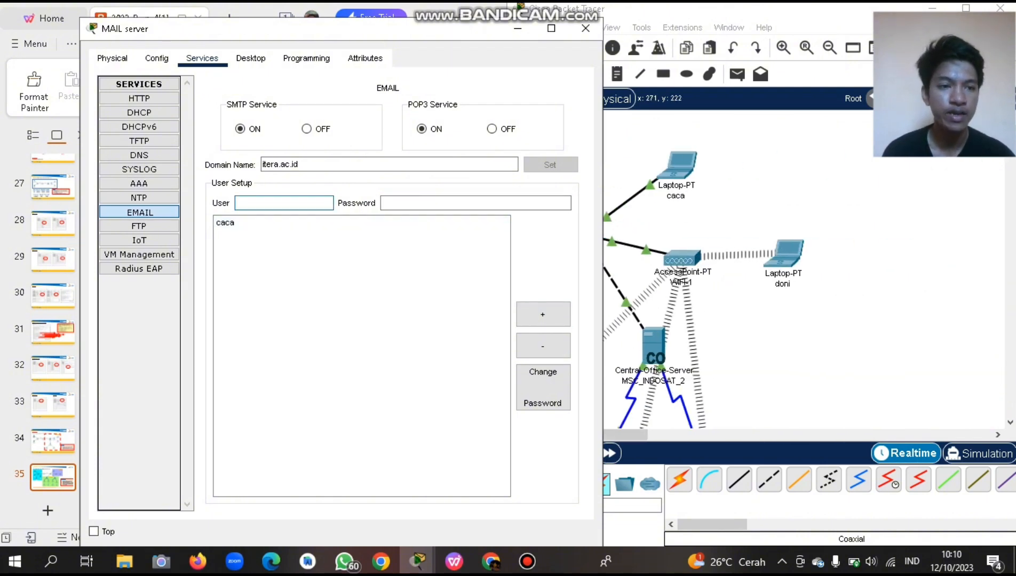
scroll(704, 294, left, 3)
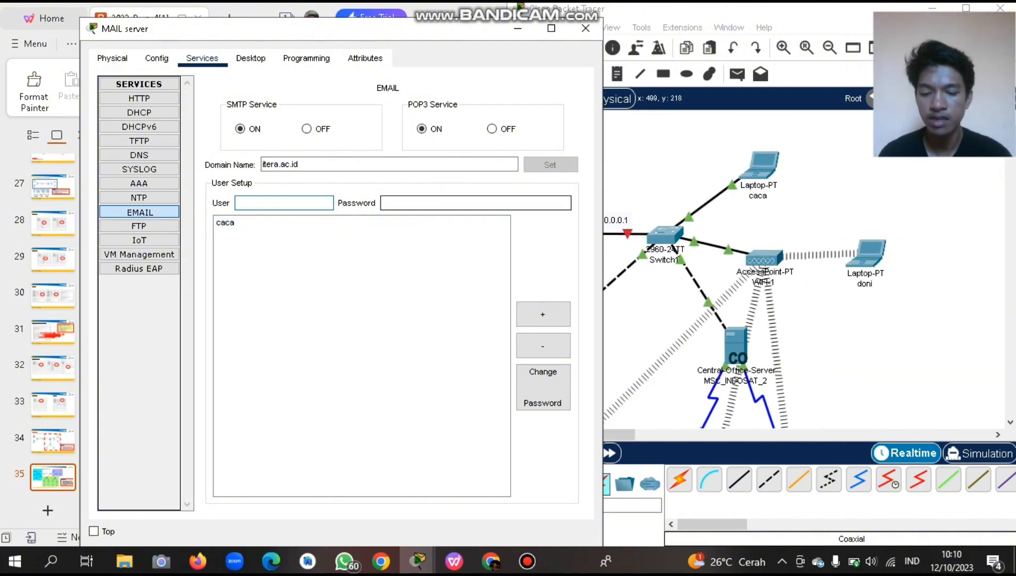
text(doni)
key(Tab)
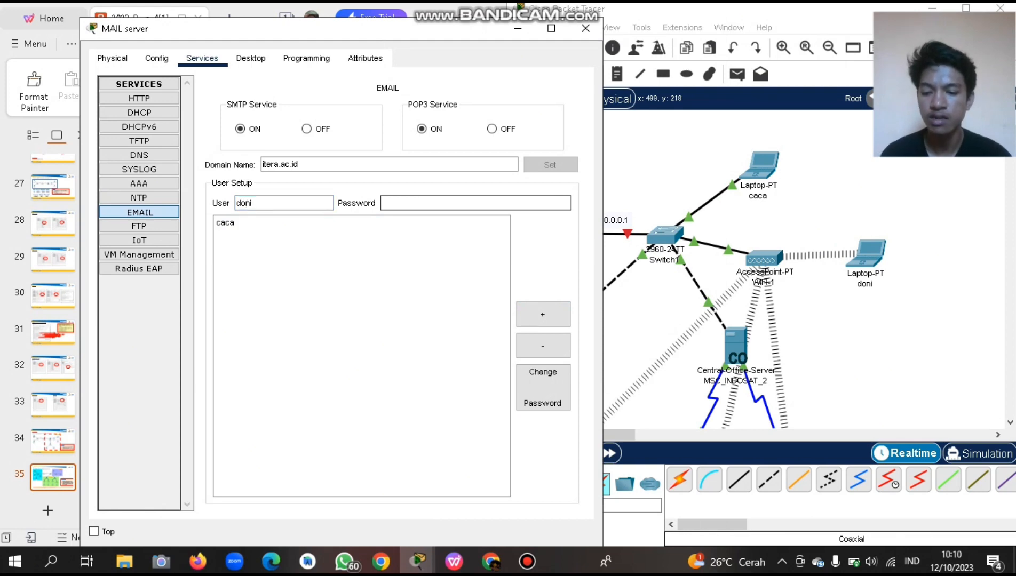
text(12345)
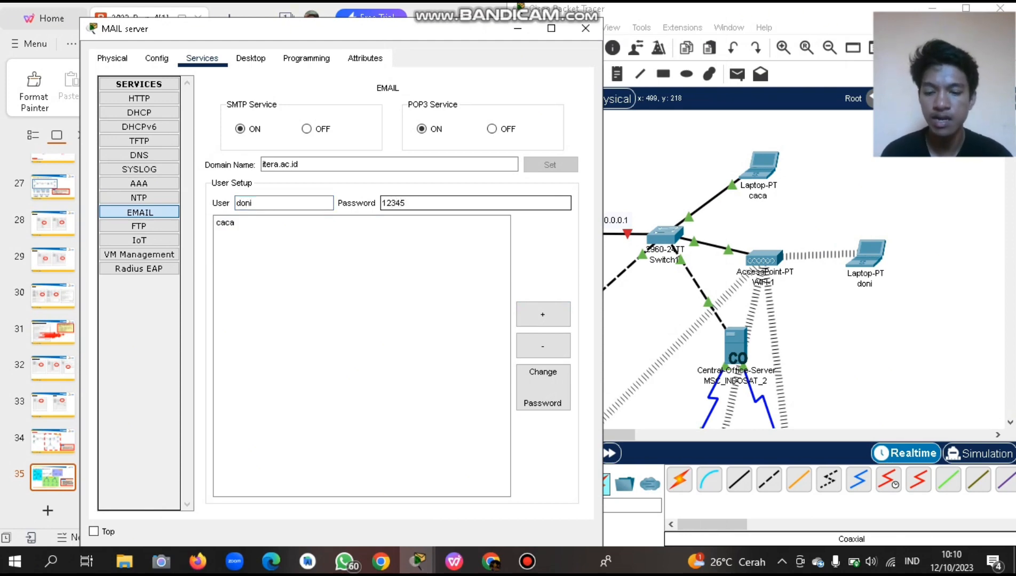
text(6)
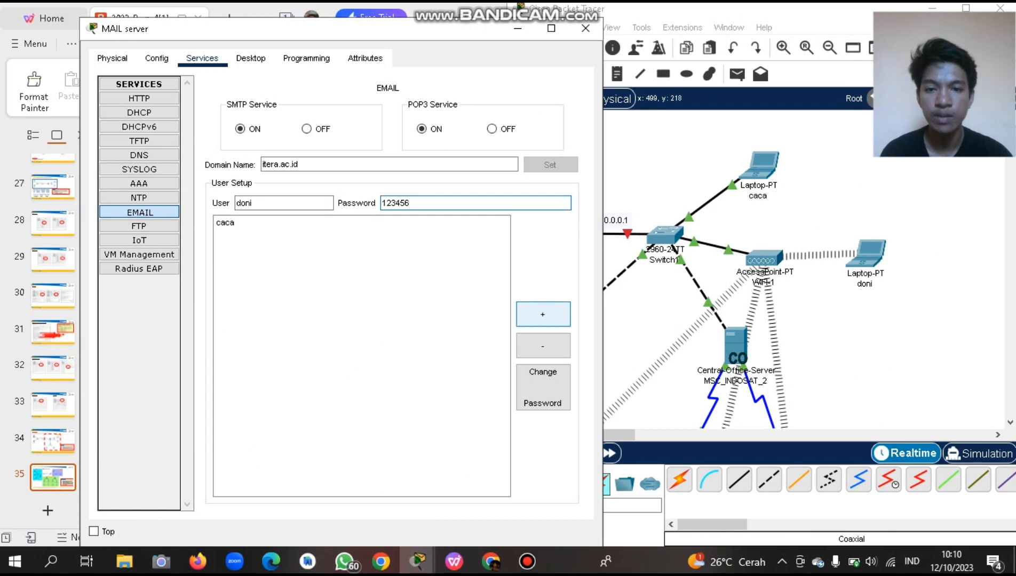
click(543, 315)
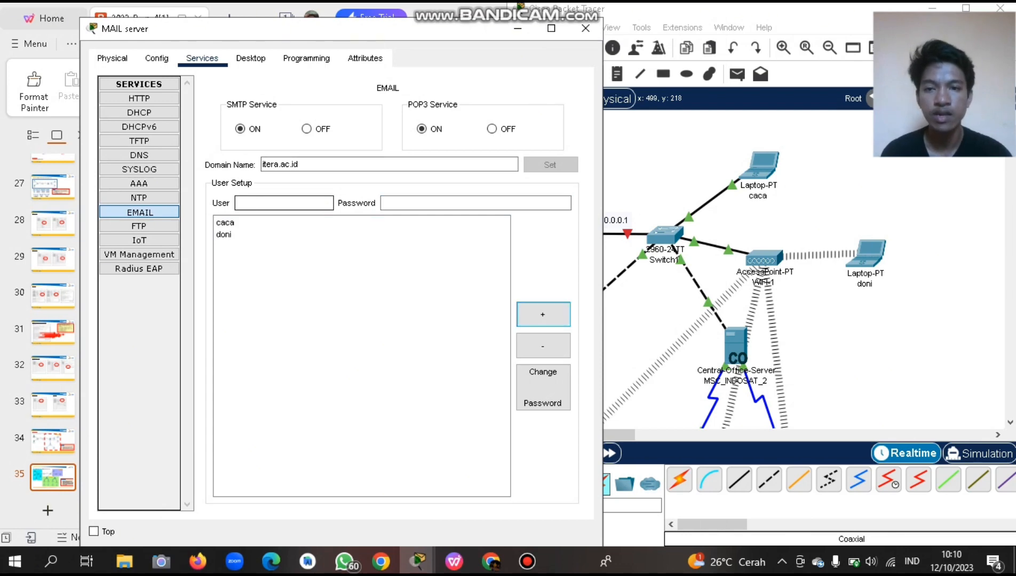
click(284, 203)
scroll(705, 241, down, 9)
scroll(704, 242, down, 4)
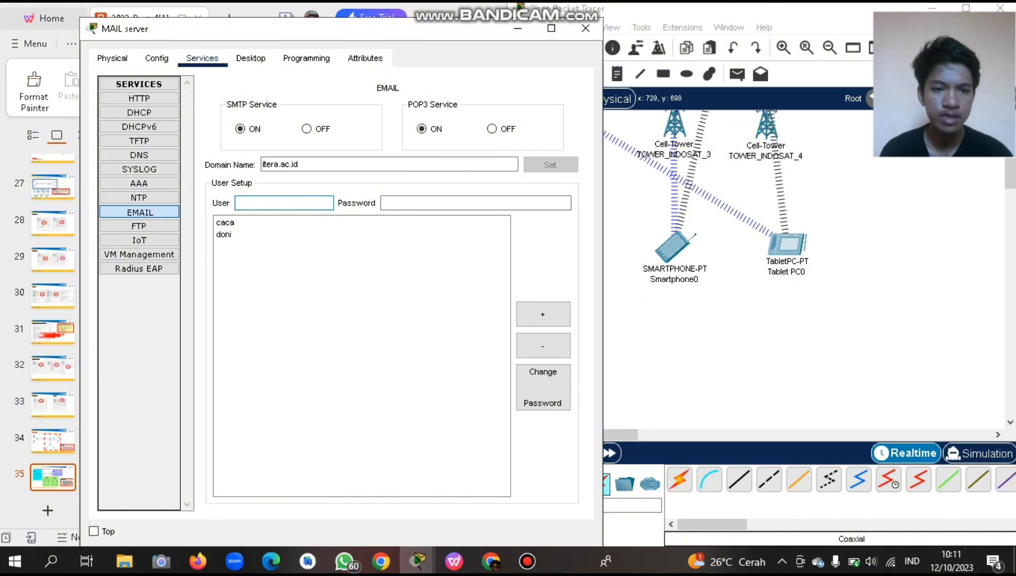
scroll(688, 267, up, 6)
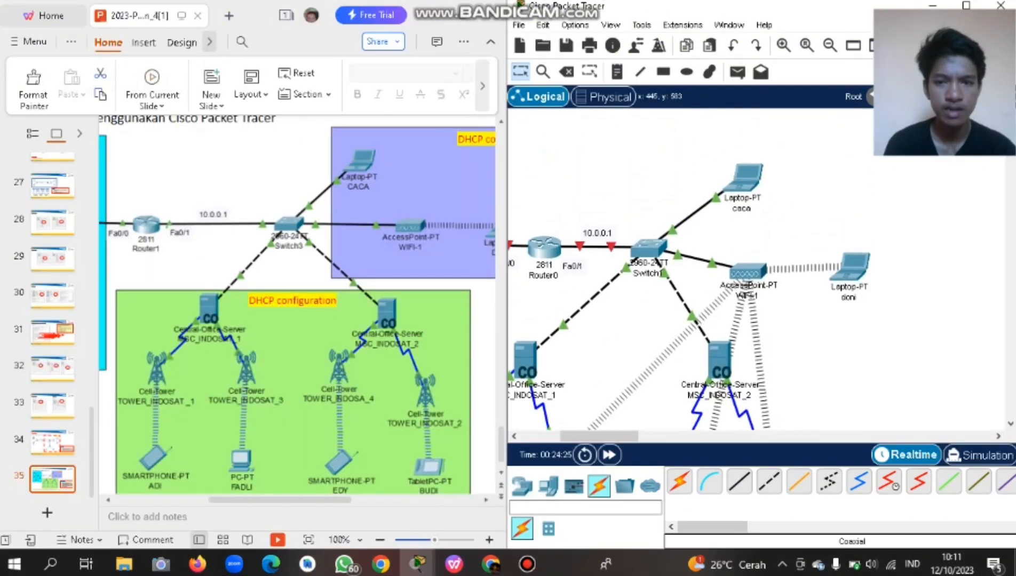
Reopen the MAIL server's email settings briefly, then put the window away.
scroll(688, 267, down, 3)
scroll(688, 267, up, 3)
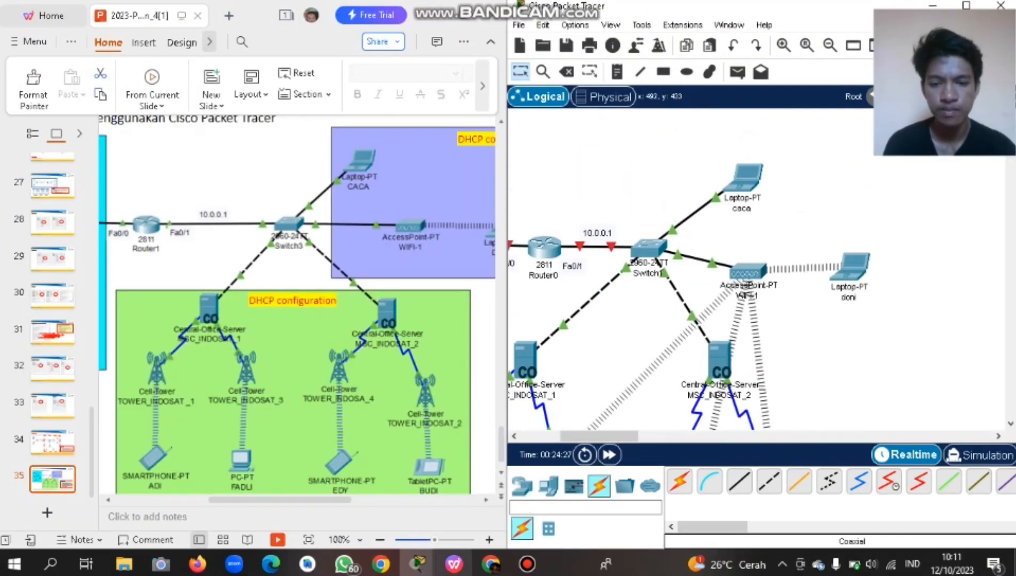
mouse_move(419, 564)
click(470, 504)
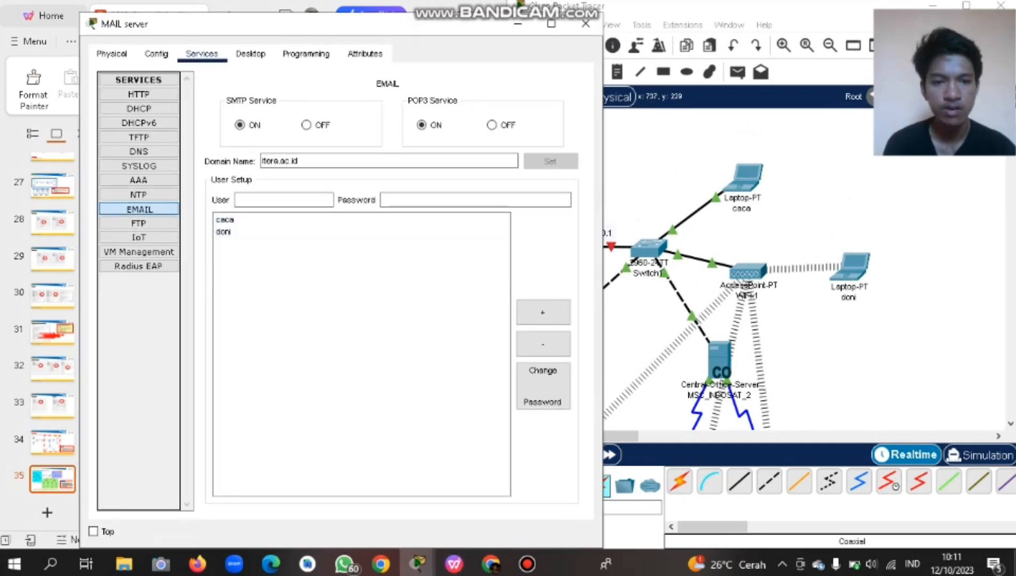
scroll(712, 267, down, 5)
click(518, 24)
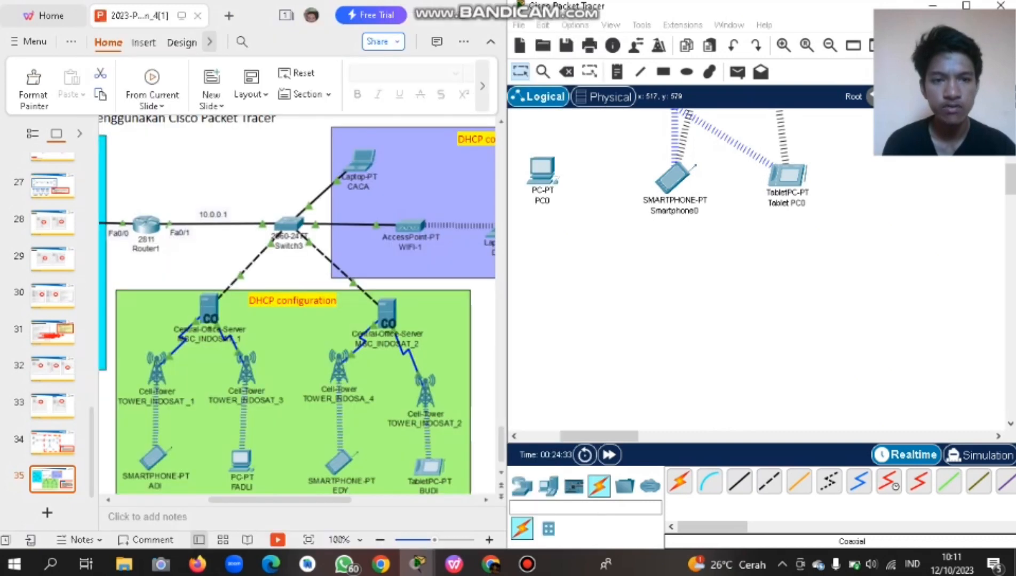
Relabel the tablet and the smartphone with their users' names.
click(786, 203)
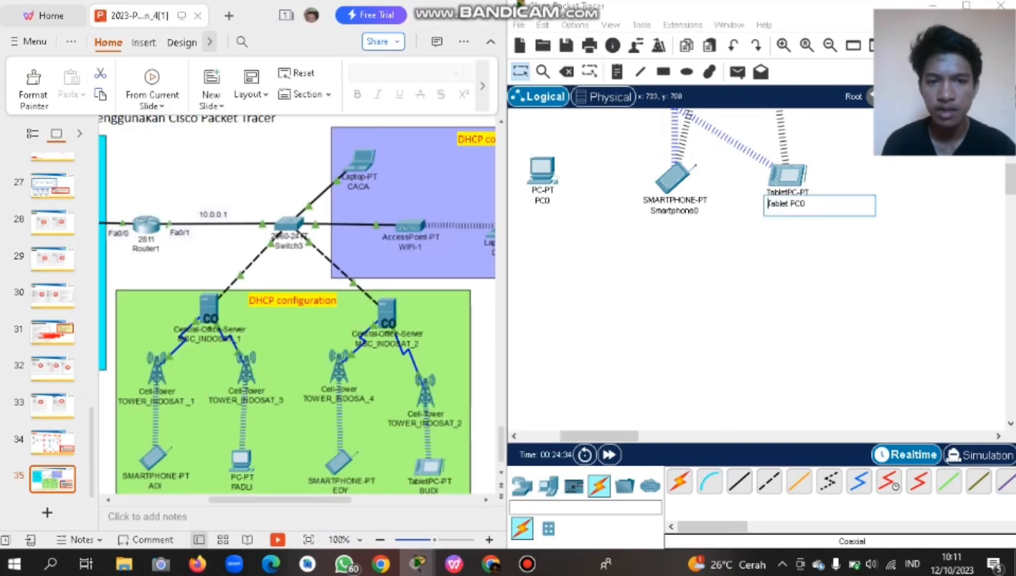
scroll(298, 304, down, 1)
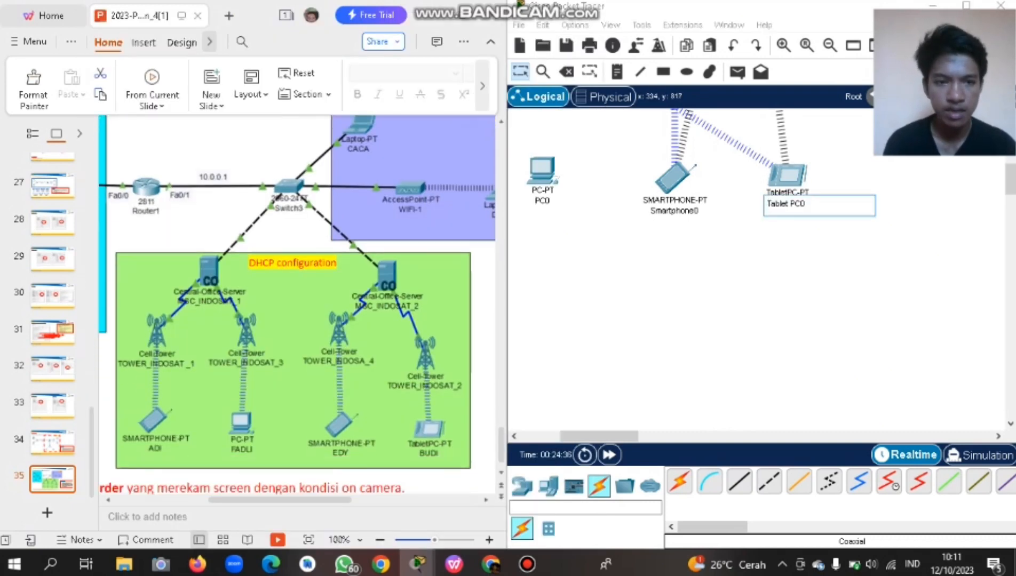
key(ctrl+a)
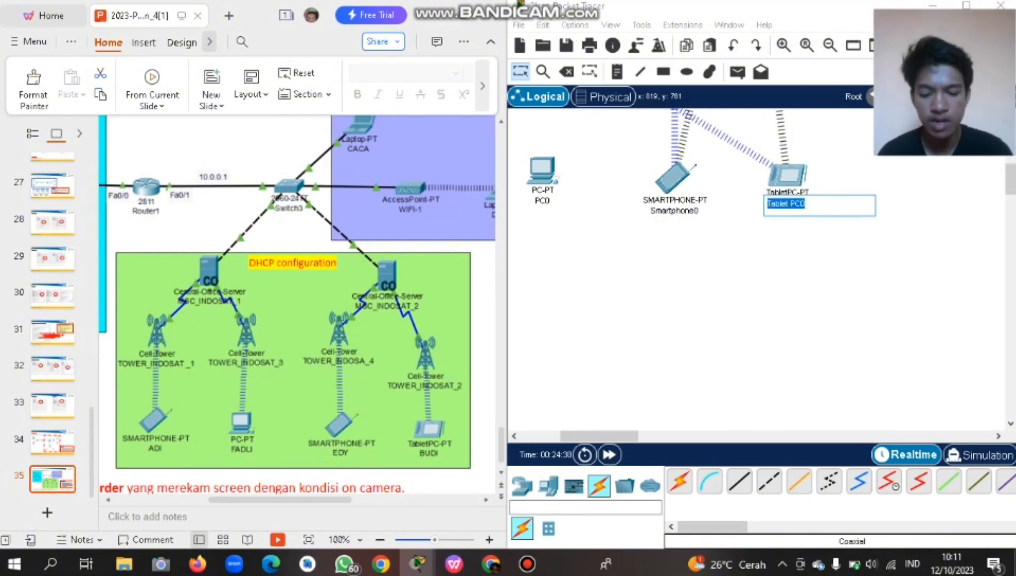
text(budi)
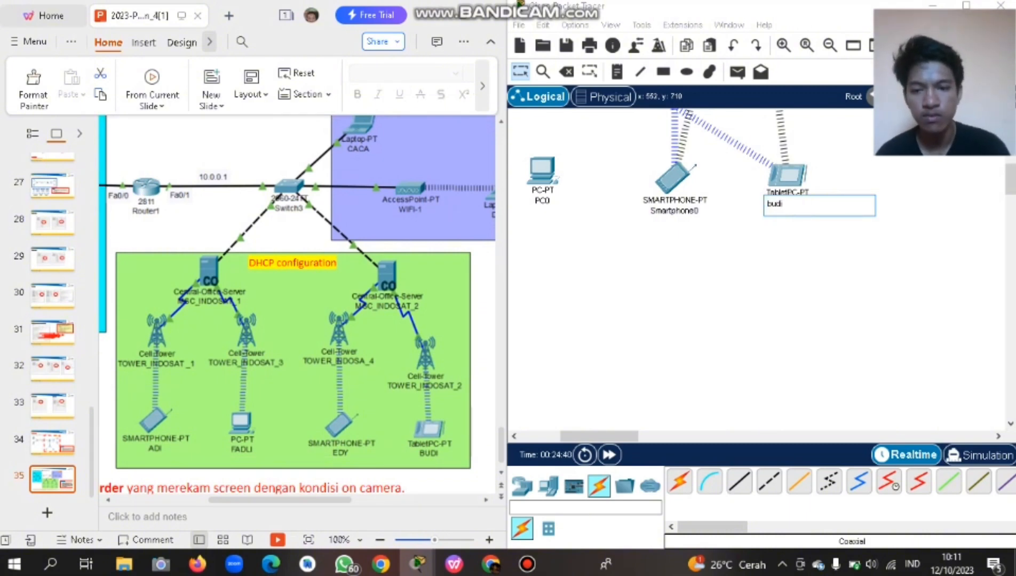
click(674, 210)
key(ctrl+a)
text(edy)
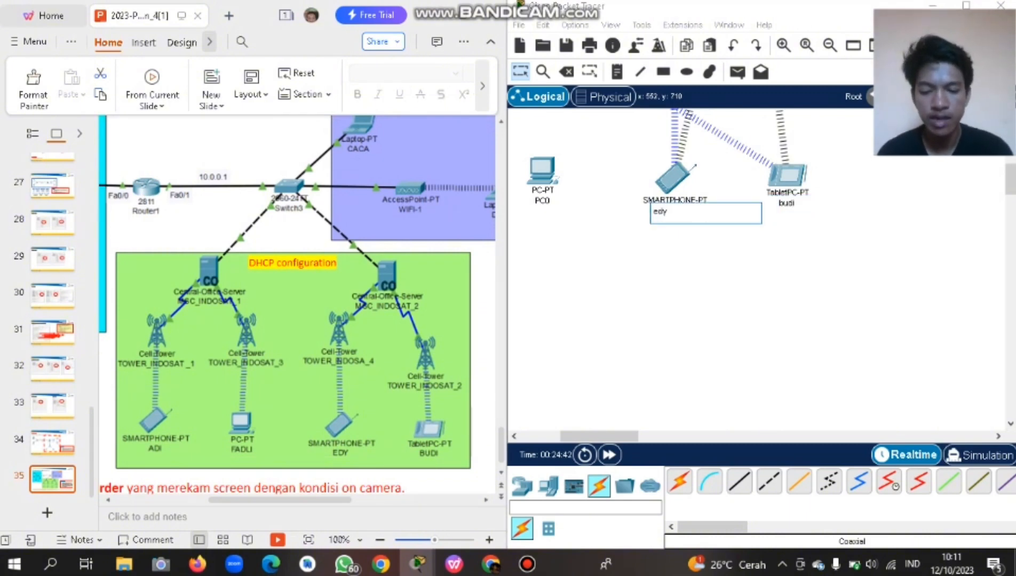
key(Return)
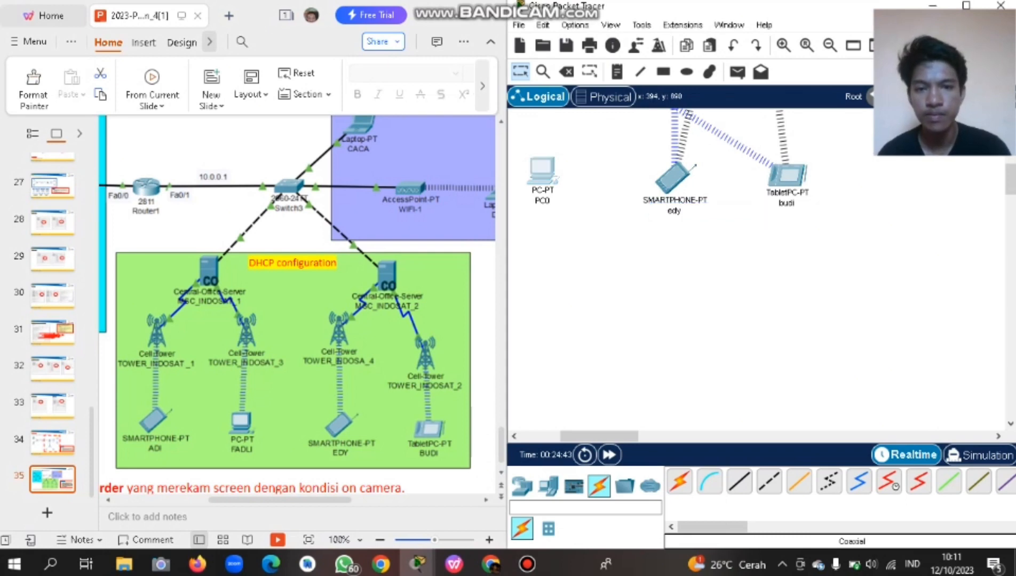
Relabel PC0 with its user's name and dismiss the stray Microsoft 365 pop-ups.
click(543, 174)
click(794, 23)
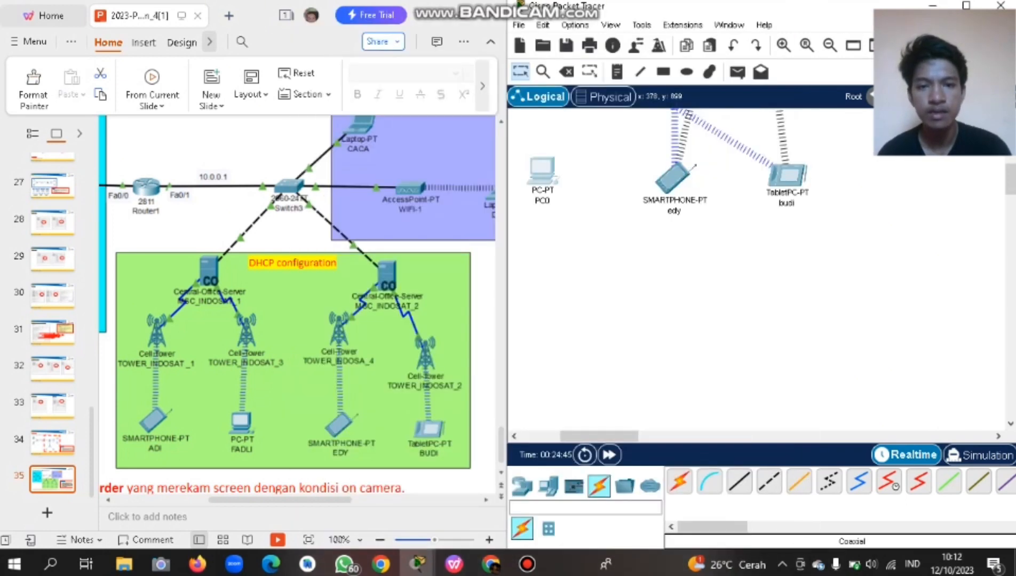
click(542, 200)
key(ctrl+a)
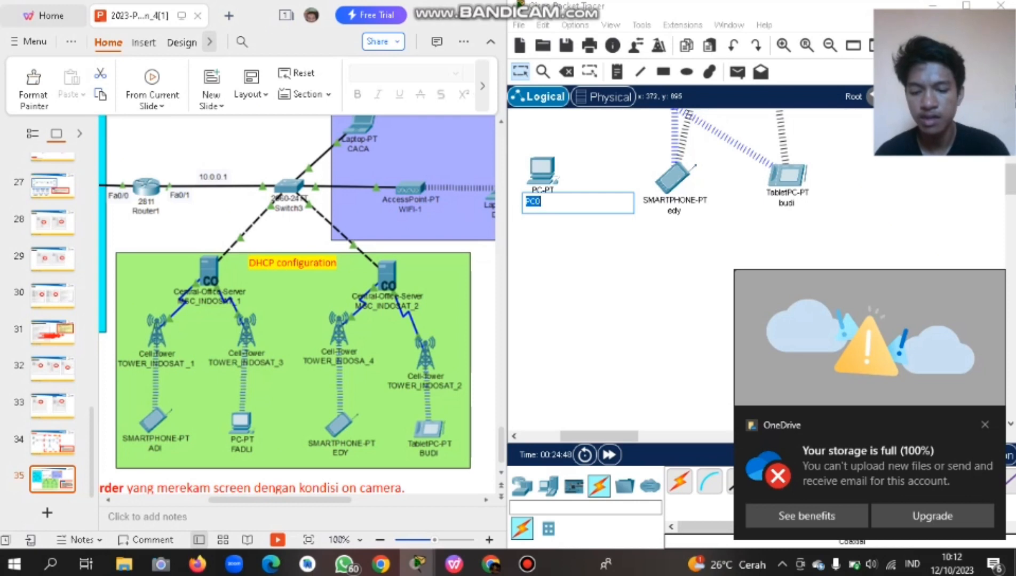
text(fasd)
key(BackSpace)
key(BackSpace)
key(BackSpace)
text(a)
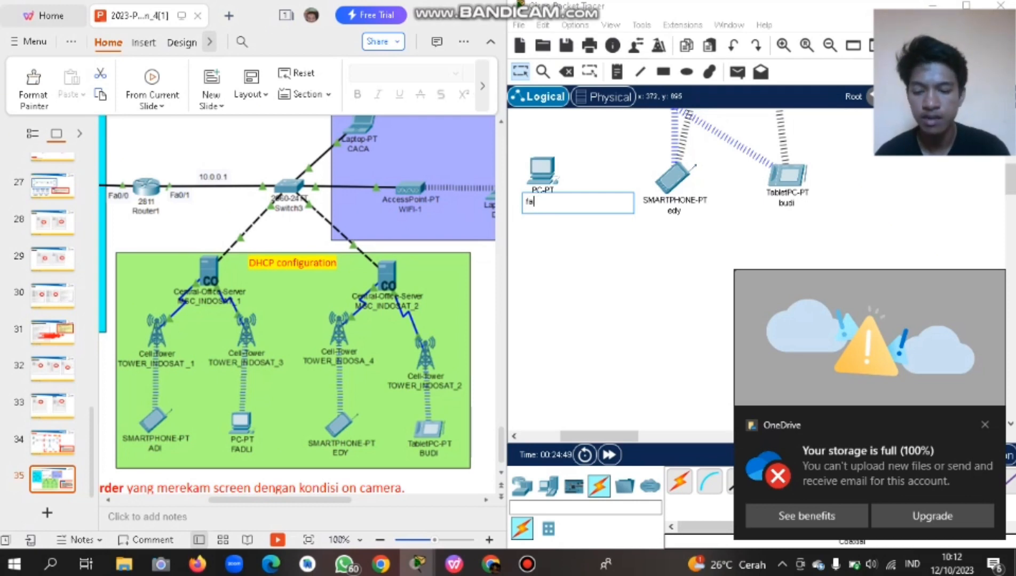
text(dli)
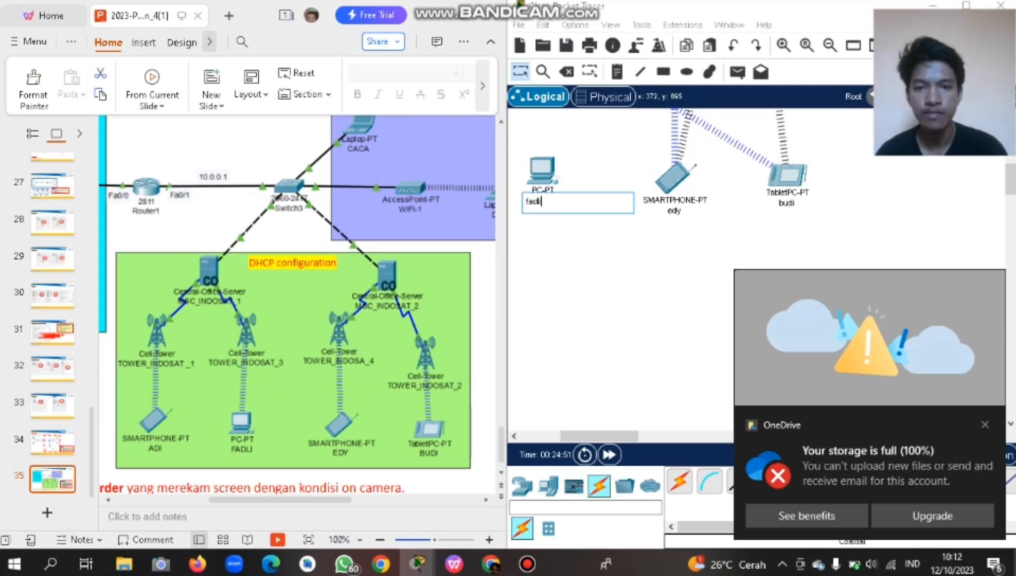
click(806, 517)
click(813, 27)
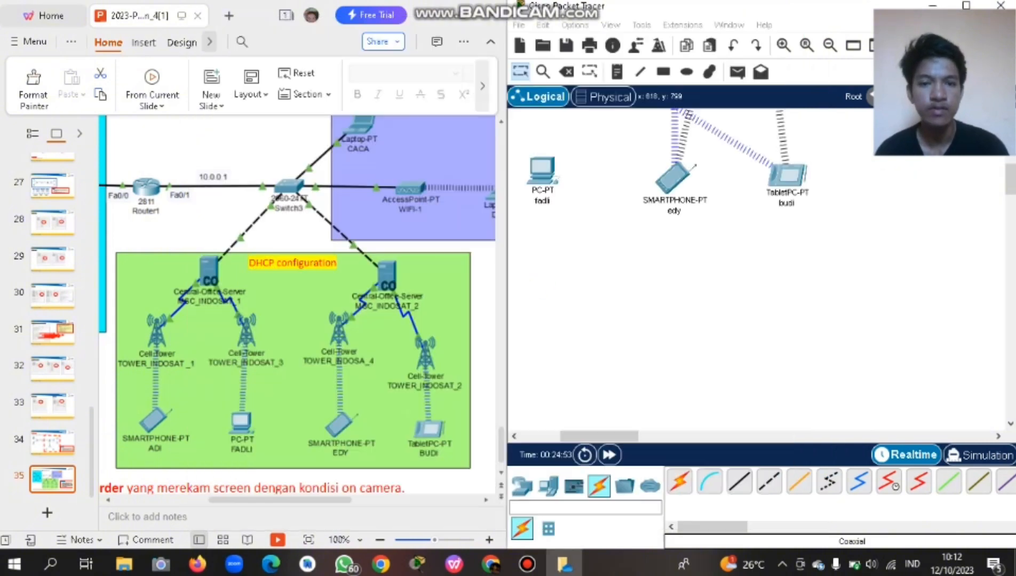
Relabel Smartphone1 with its user's name from the quiz slide.
scroll(650, 197, left, 5)
scroll(694, 240, right, 5)
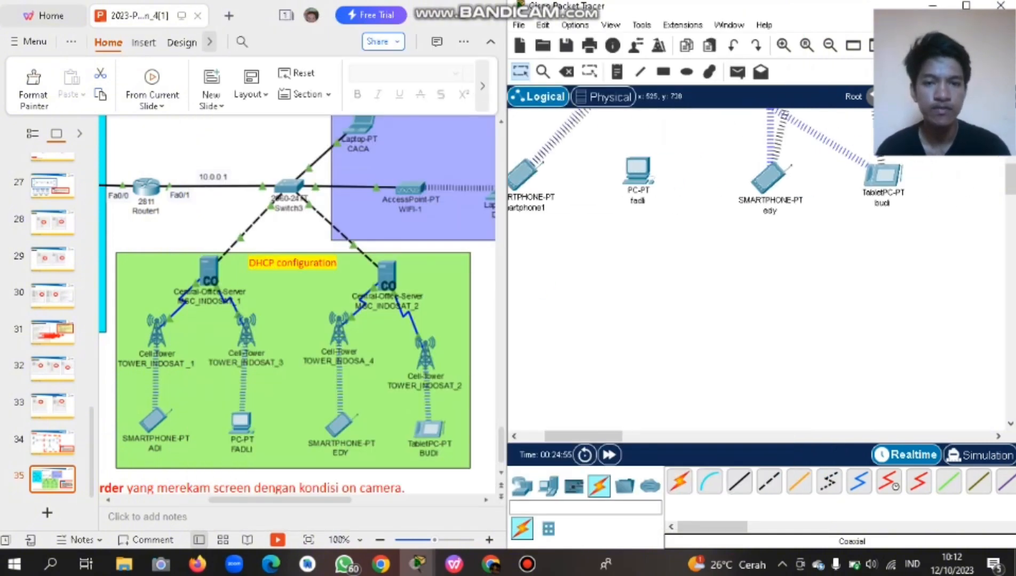
scroll(694, 240, left, 3)
click(607, 208)
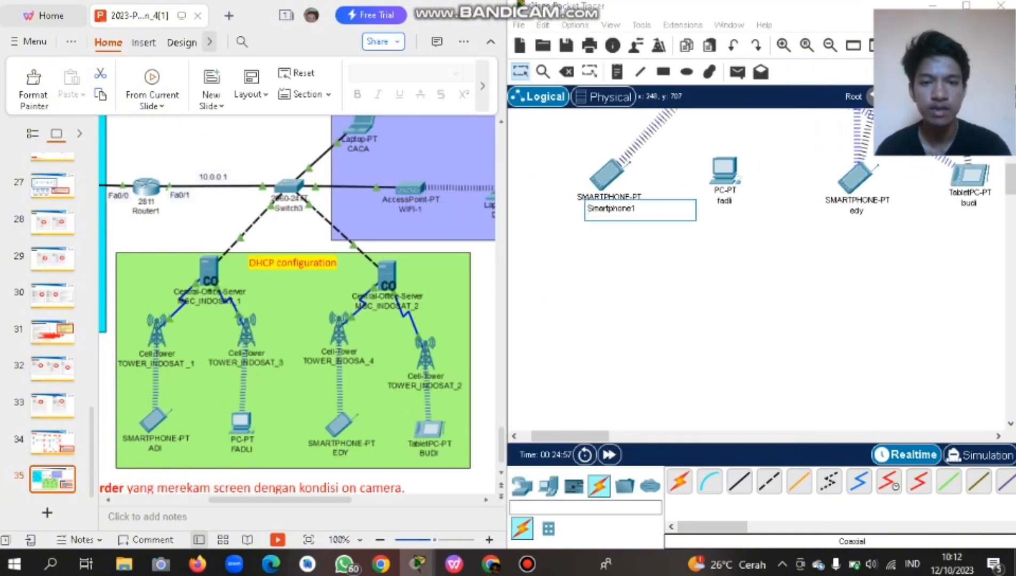
key(ctrl+a)
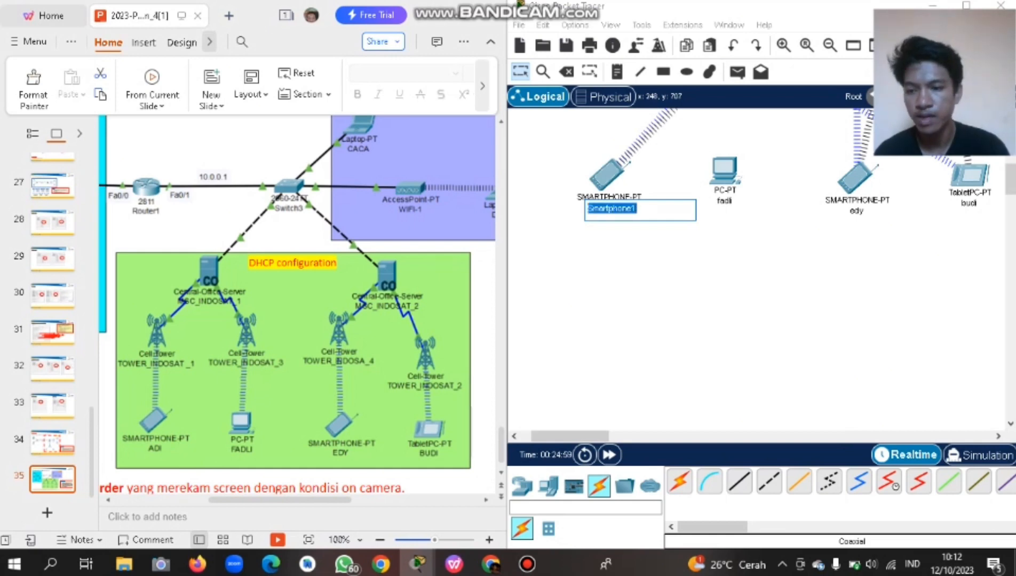
text(farha)
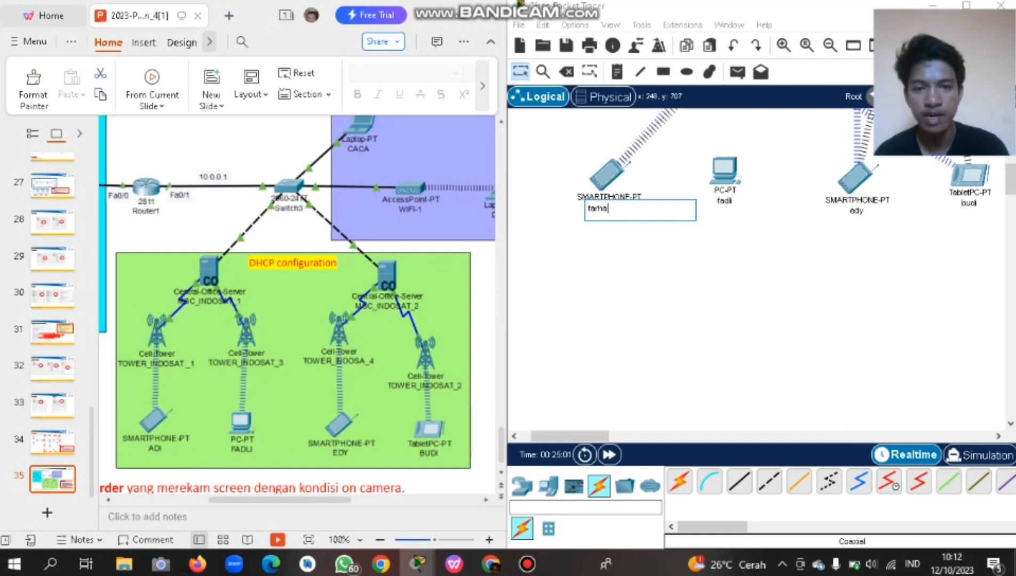
text(n)
key(BackSpace)
key(BackSpace)
key(BackSpace)
key(BackSpace)
key(BackSpace)
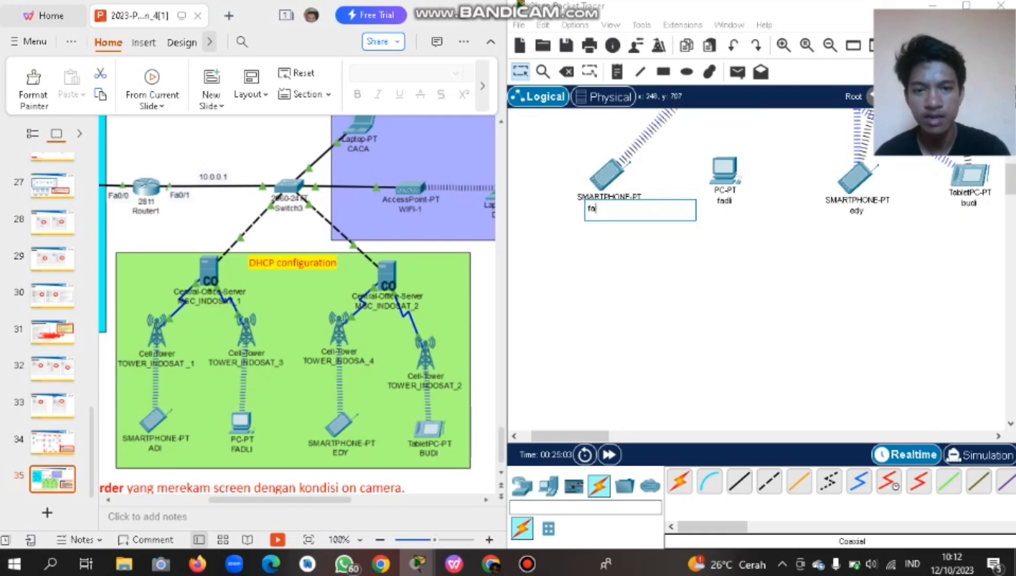
text(adi)
key(Return)
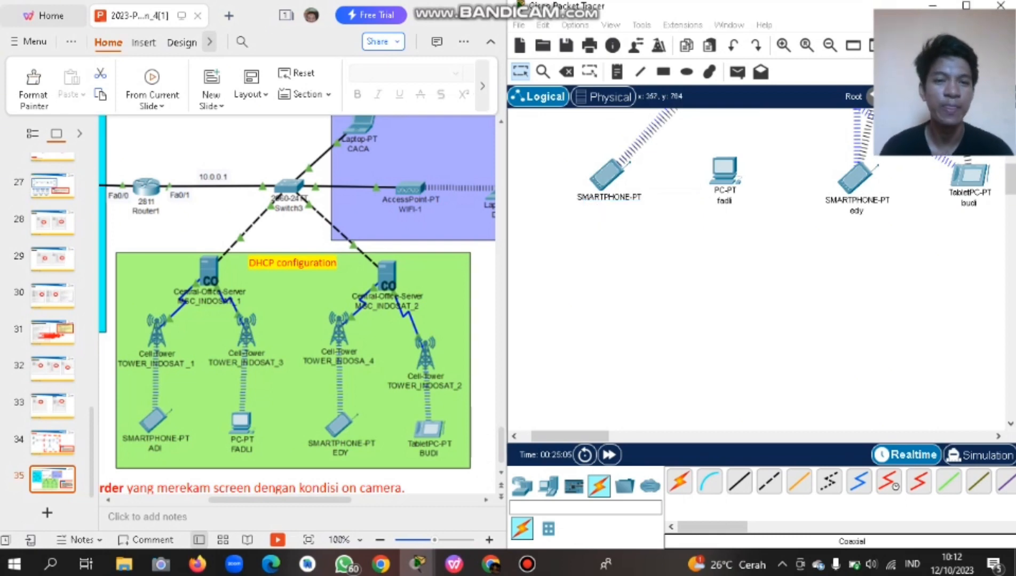
Bring the MAIL server's configuration back up.
scroll(758, 267, right, 3)
scroll(757, 267, up, 5)
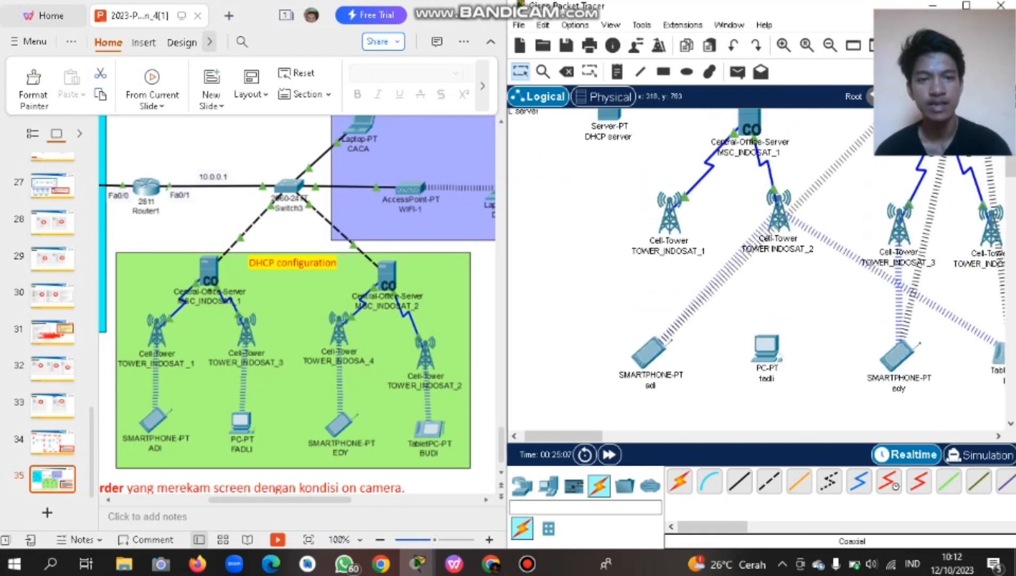
scroll(758, 266, left, 3)
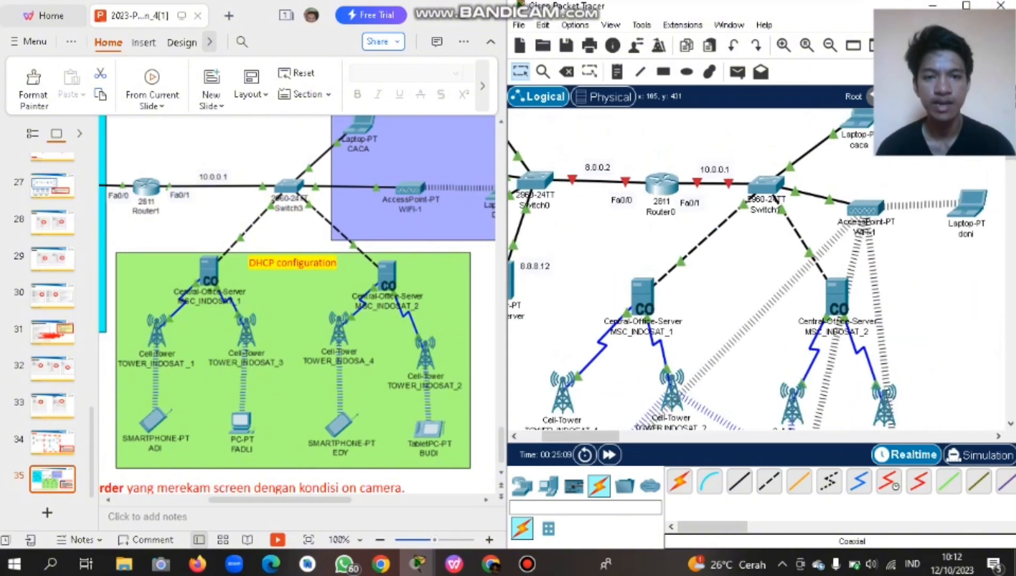
scroll(758, 267, down, 3)
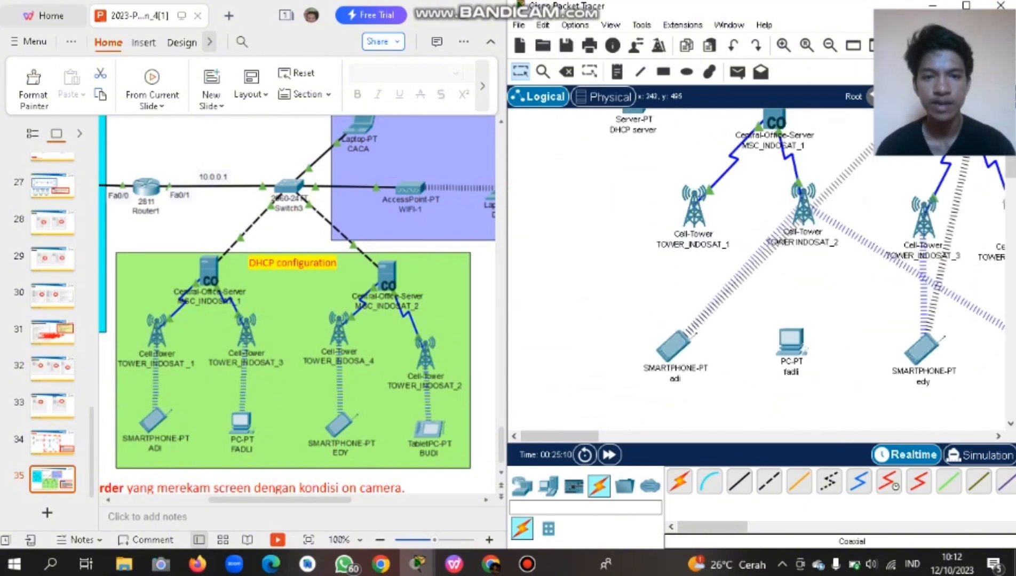
scroll(758, 267, up, 4)
click(540, 155)
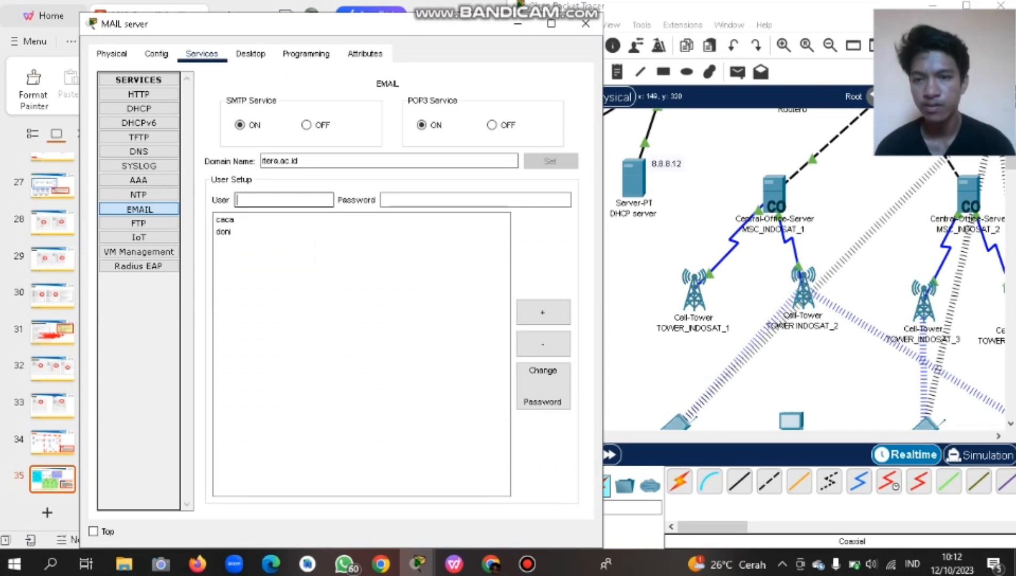
Add password-protected mail accounts for the first two mobile device users.
scroll(800, 267, right, 3)
scroll(801, 267, down, 4)
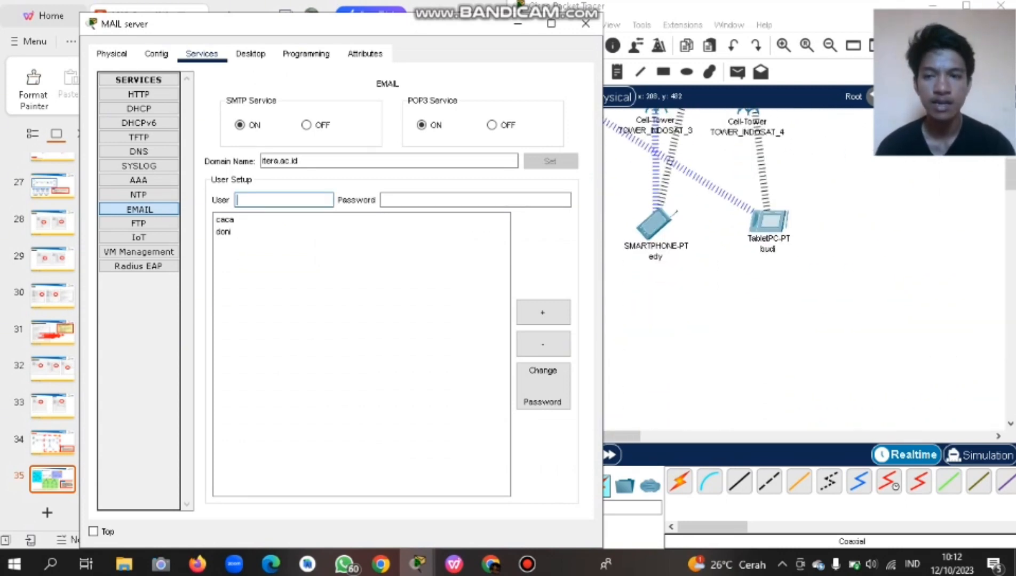
scroll(696, 240, up, 3)
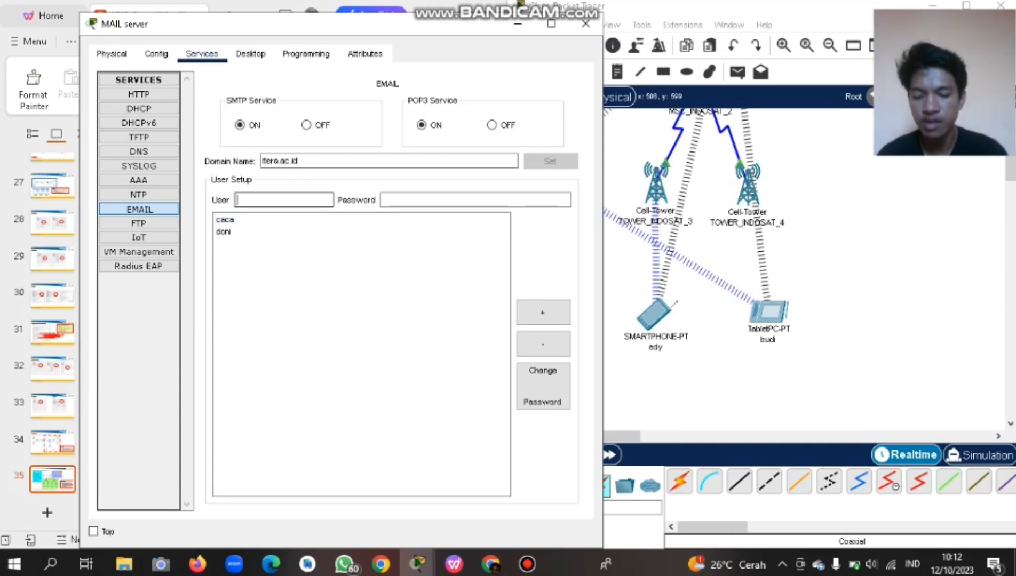
text(budi)
key(Tab)
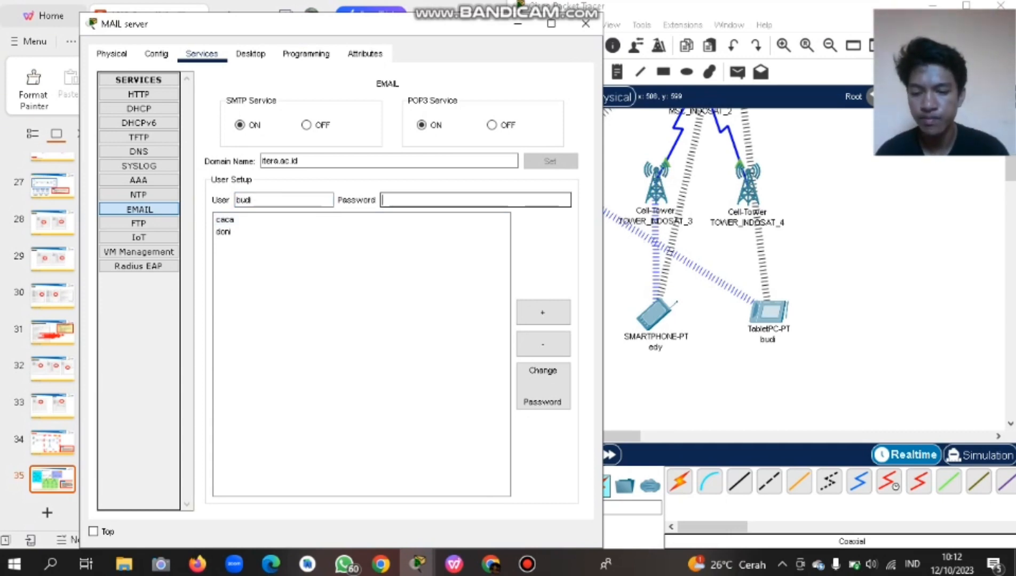
text(123456)
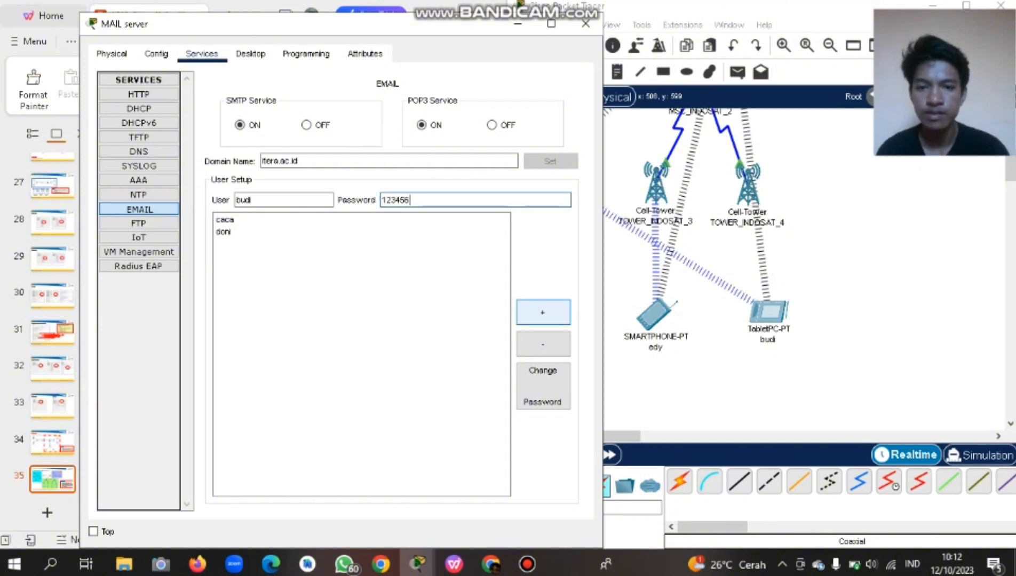
click(543, 313)
click(283, 200)
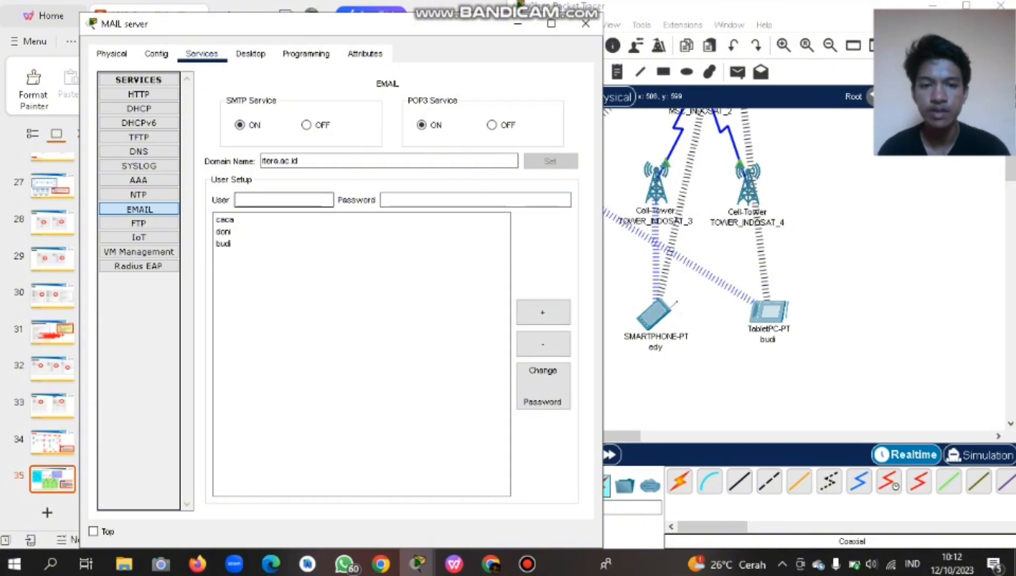
text(edy)
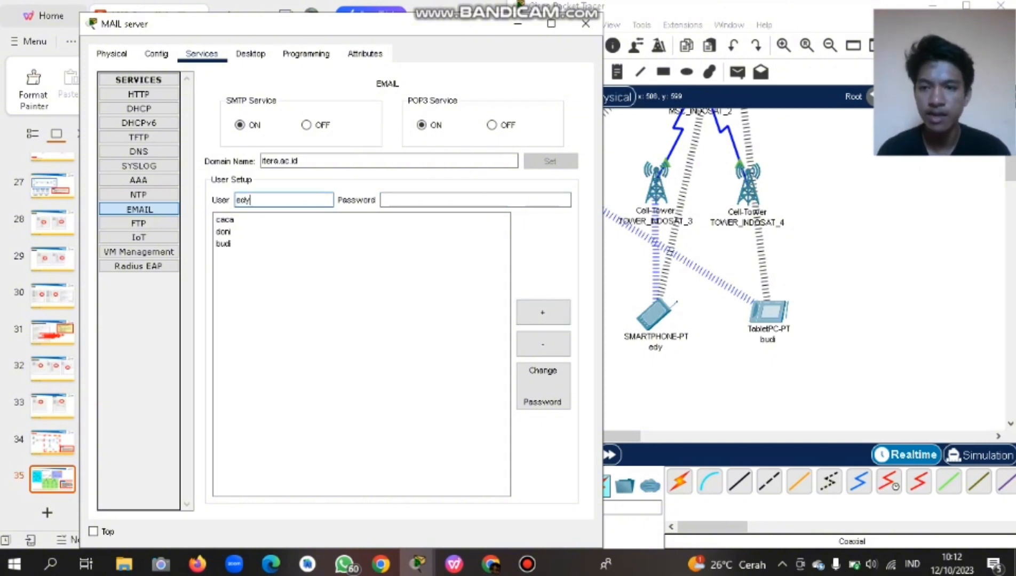
click(443, 200)
text(12)
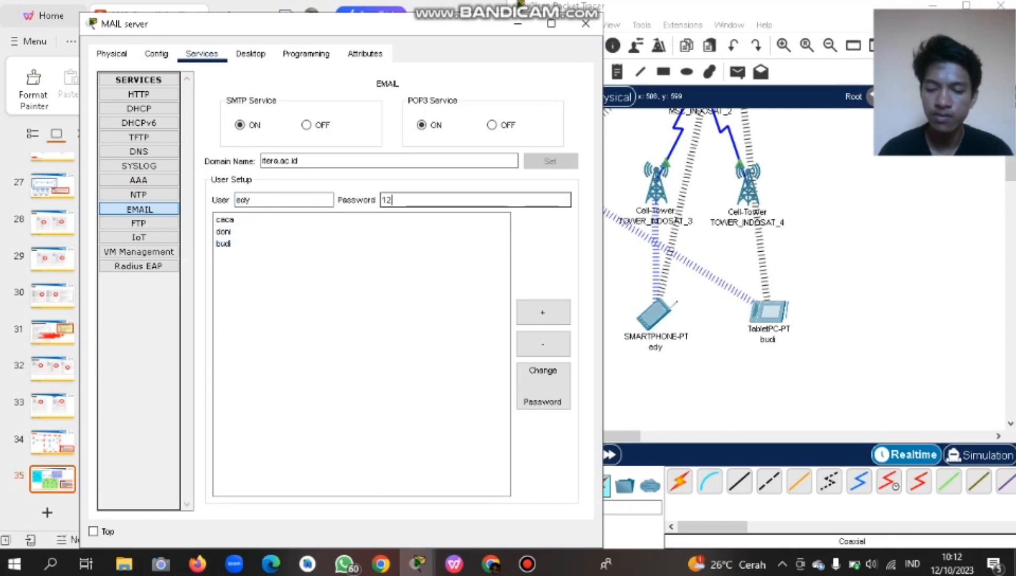
text(3456)
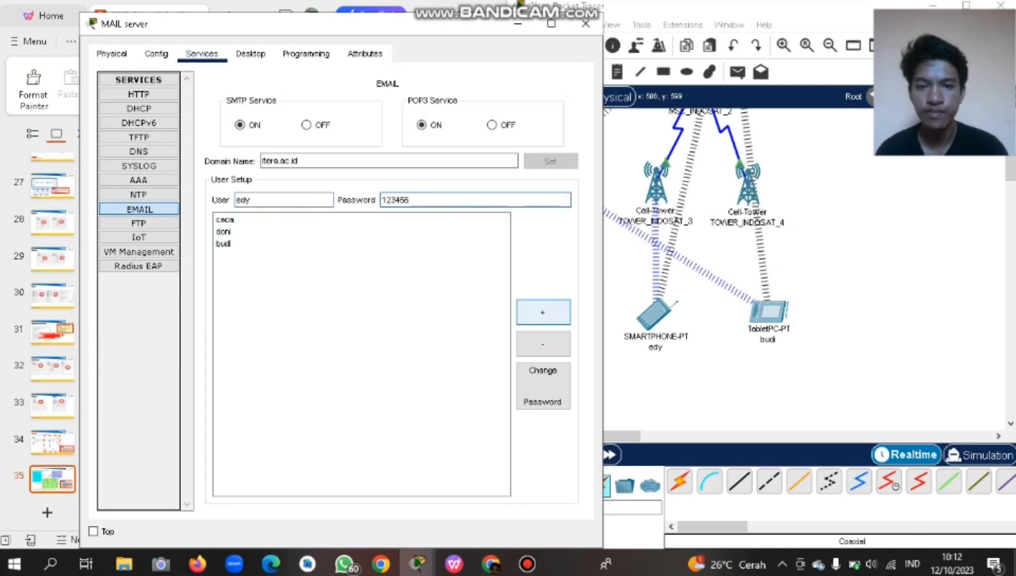
click(543, 312)
Add password-protected mail accounts for the remaining two users, making six in total.
click(283, 200)
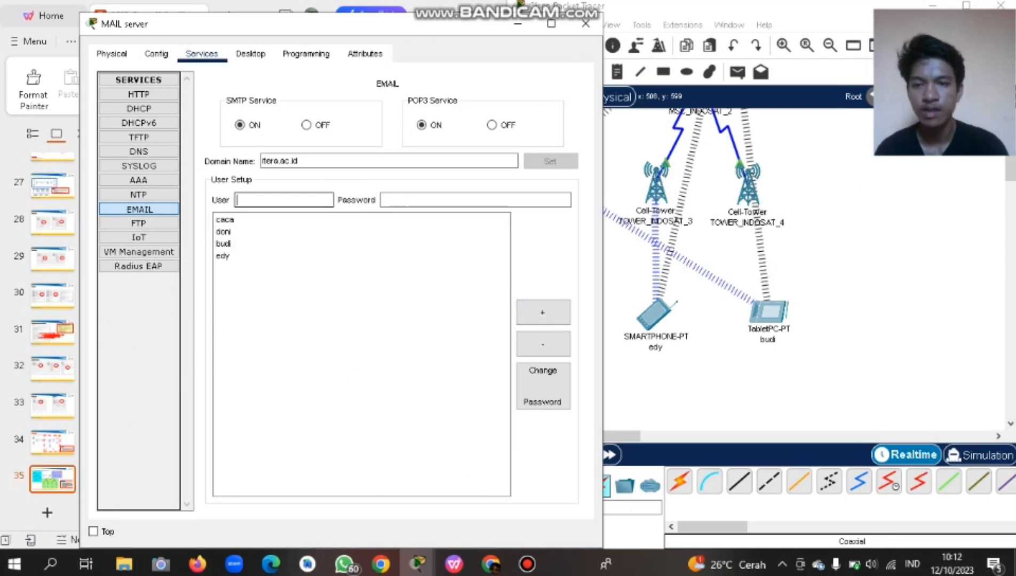
scroll(694, 309, left, 5)
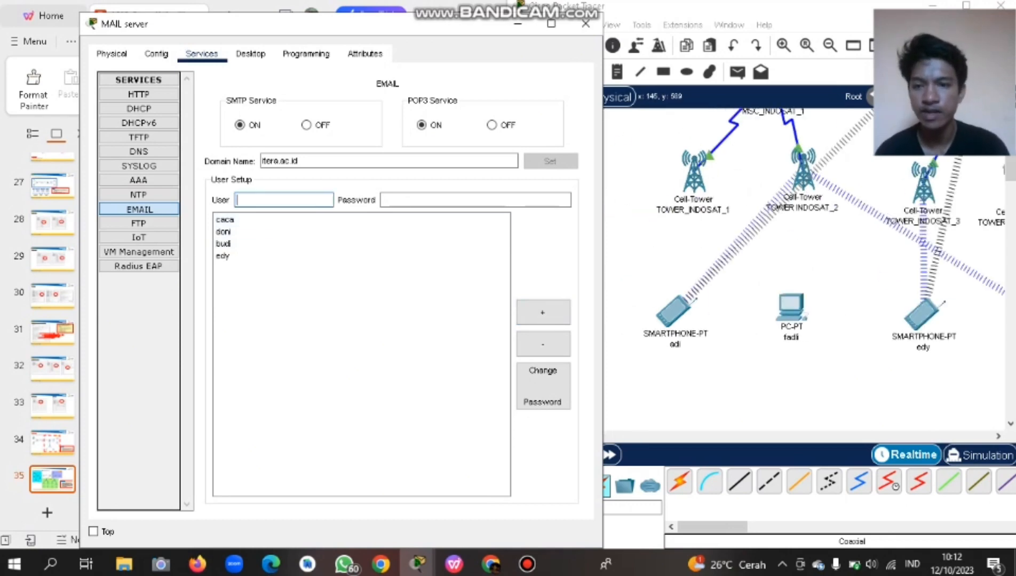
text(fadli)
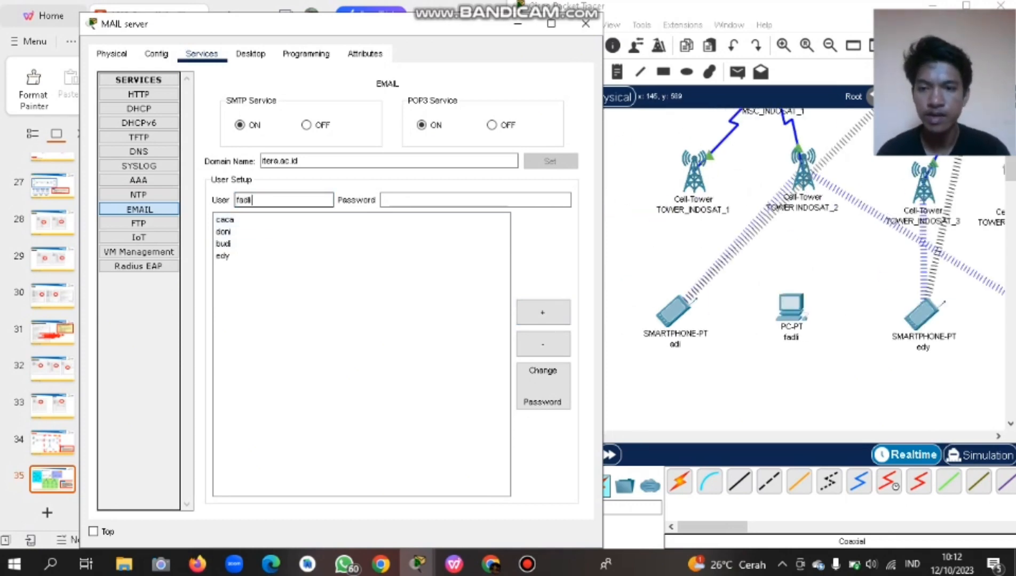
key(Tab)
text(123456)
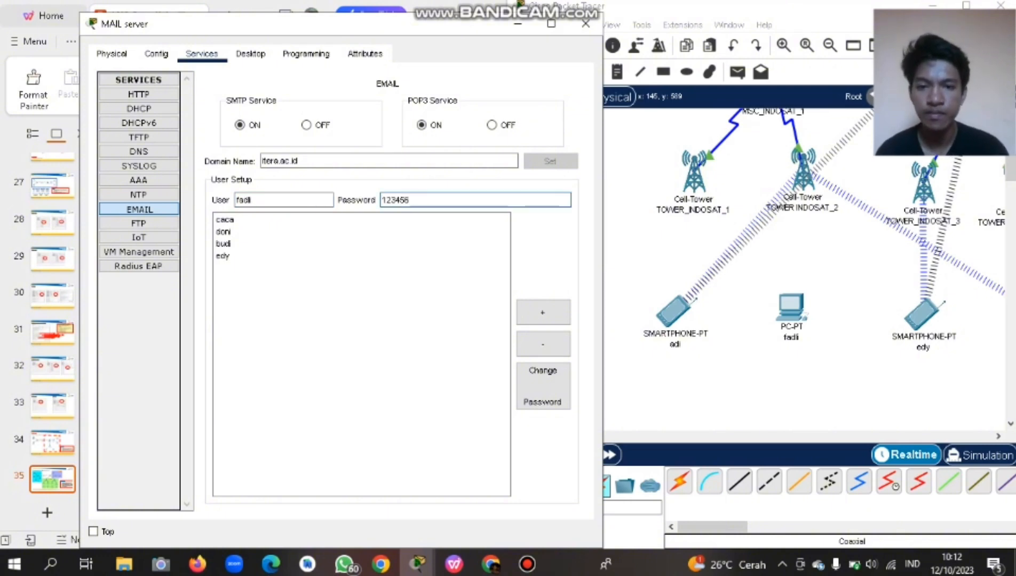
click(543, 312)
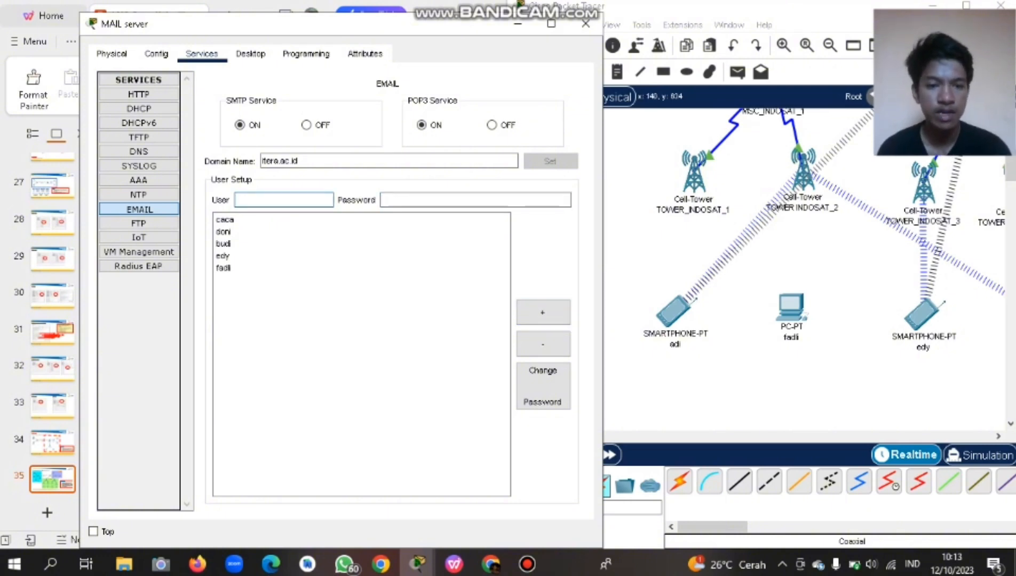
text(adi)
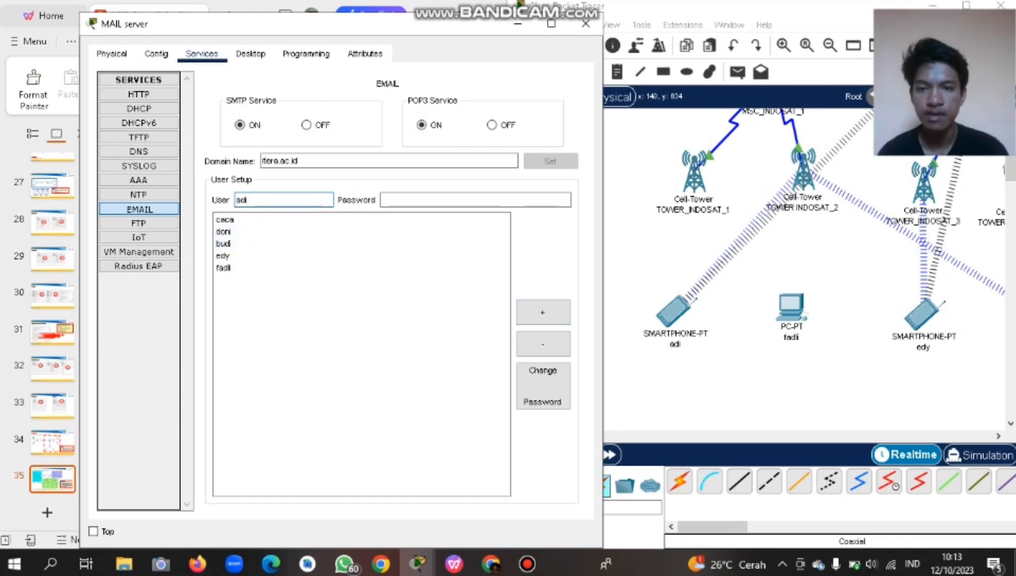
click(475, 200)
text(123456)
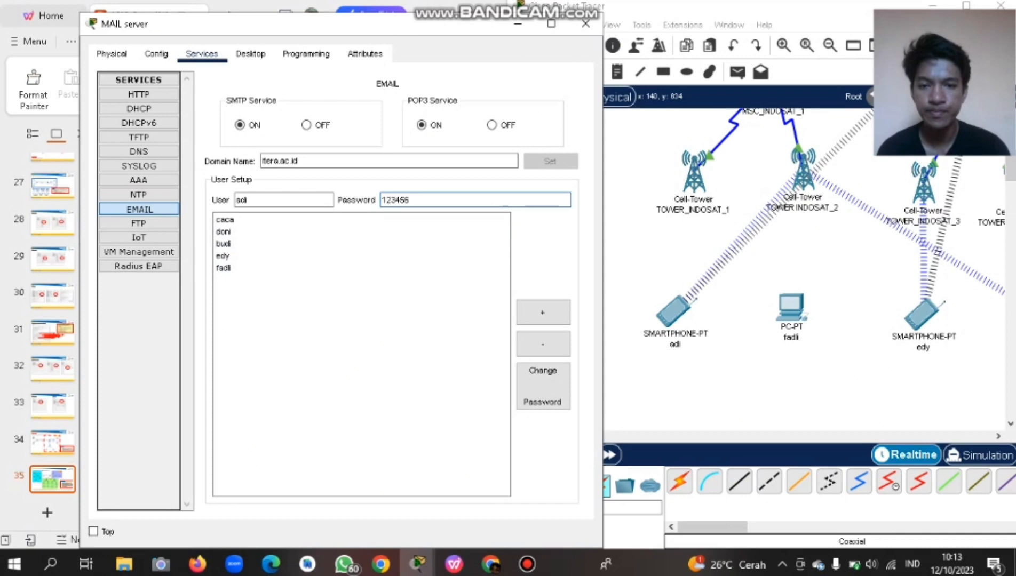
click(543, 312)
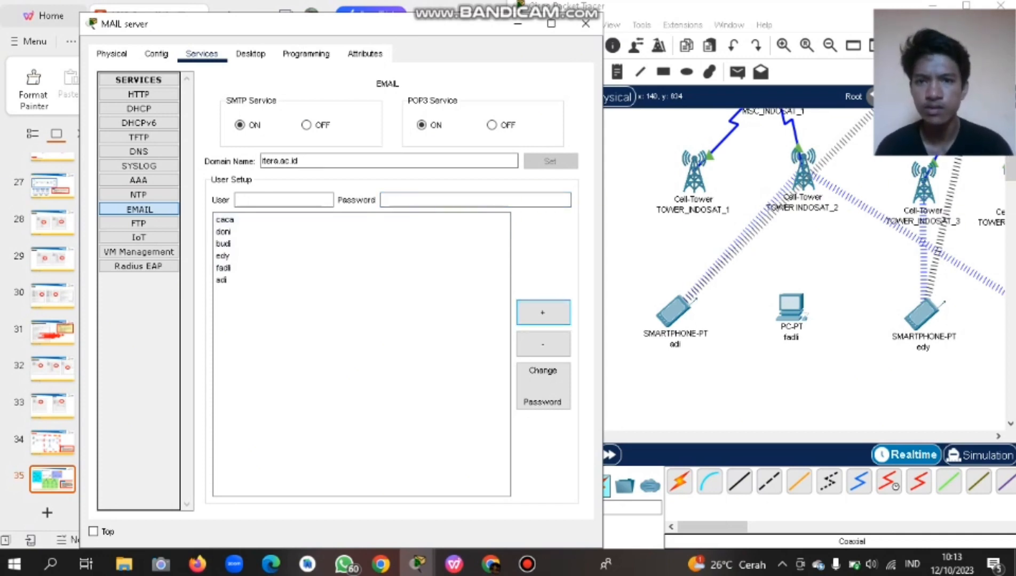
Close the mail server window and bring up the DHCP server.
drag(391, 26, 453, 51)
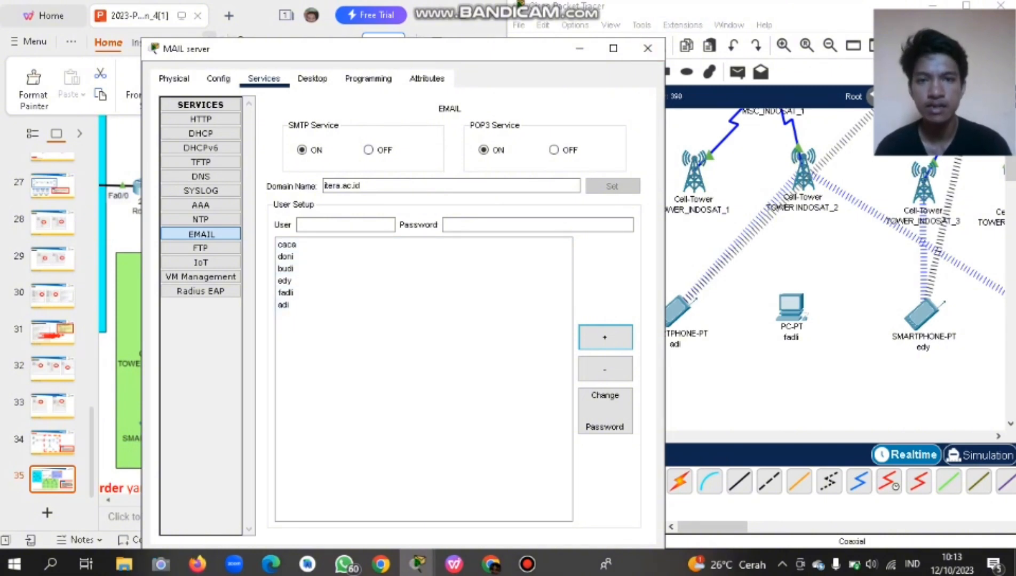
click(613, 49)
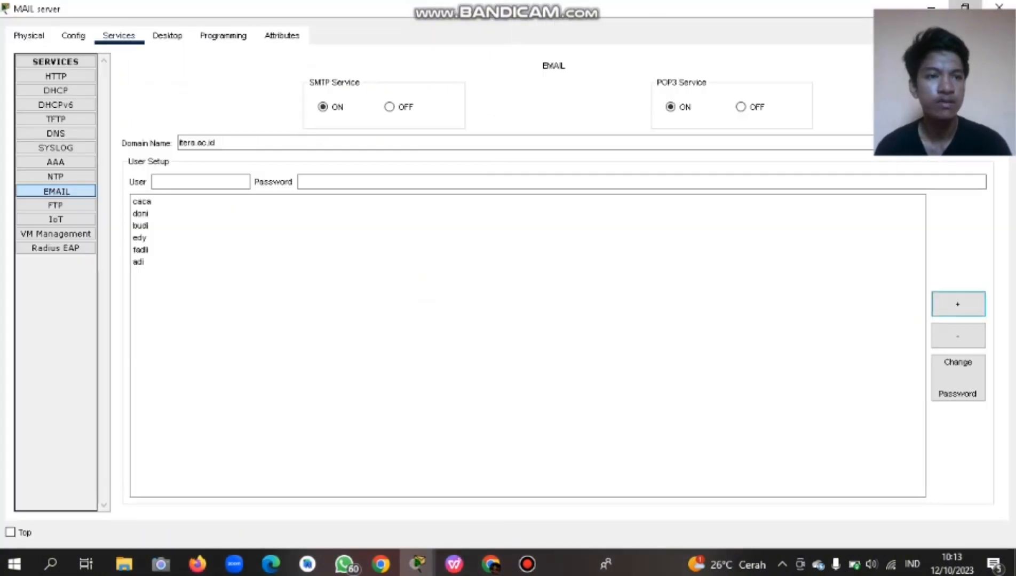
click(965, 6)
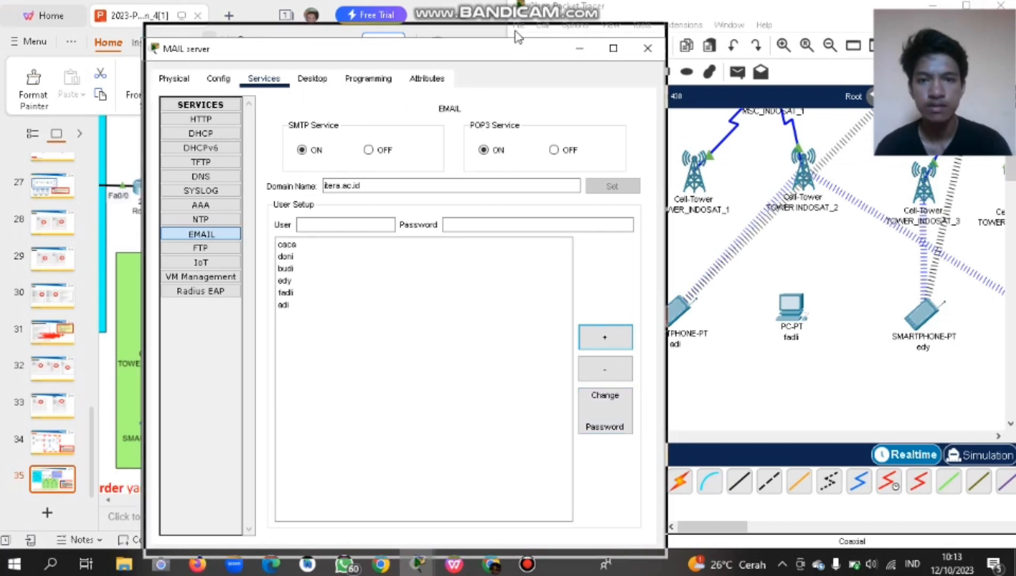
drag(515, 32, 516, 29)
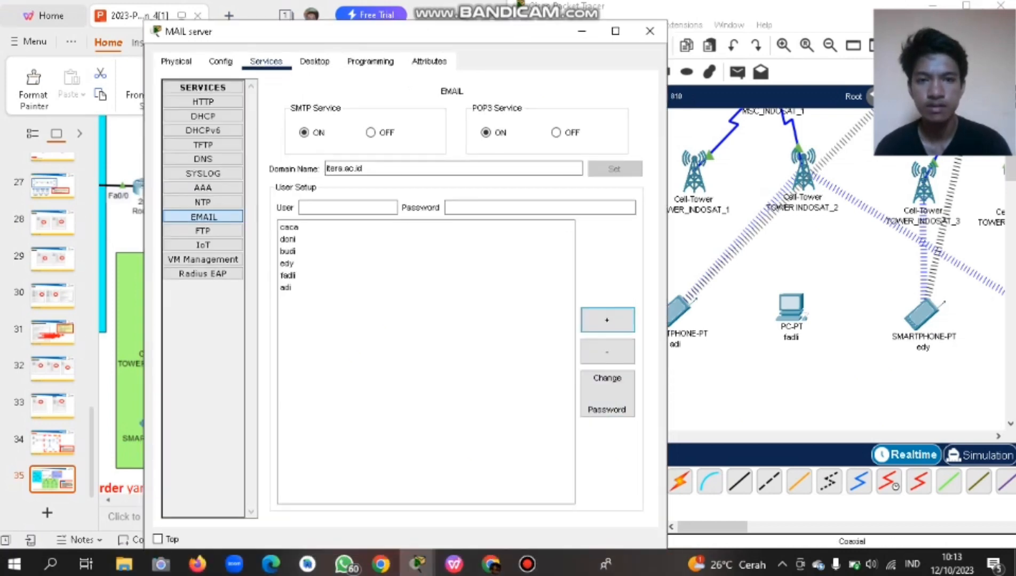
click(650, 31)
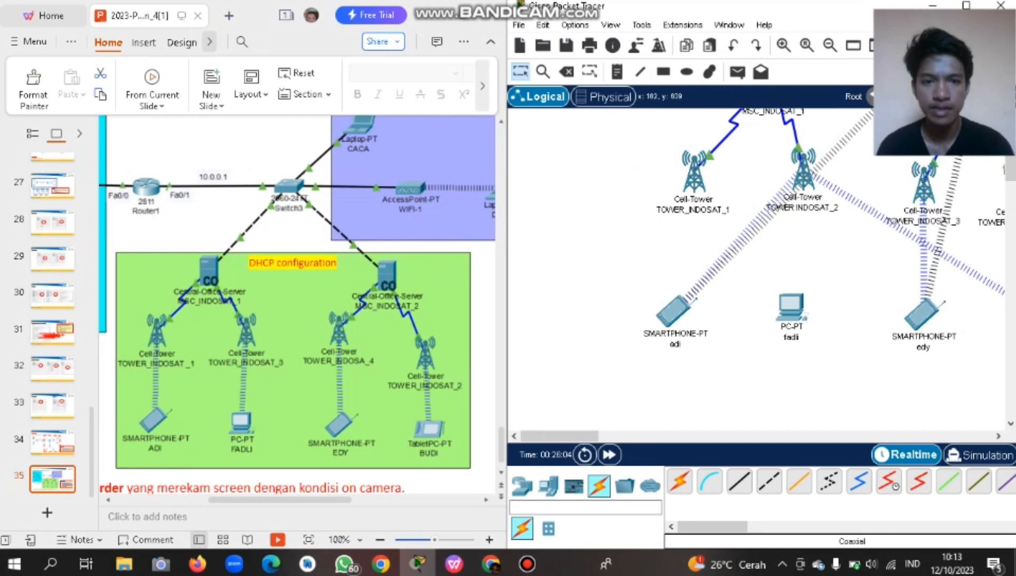
scroll(758, 267, up, 2)
scroll(758, 267, up, 2)
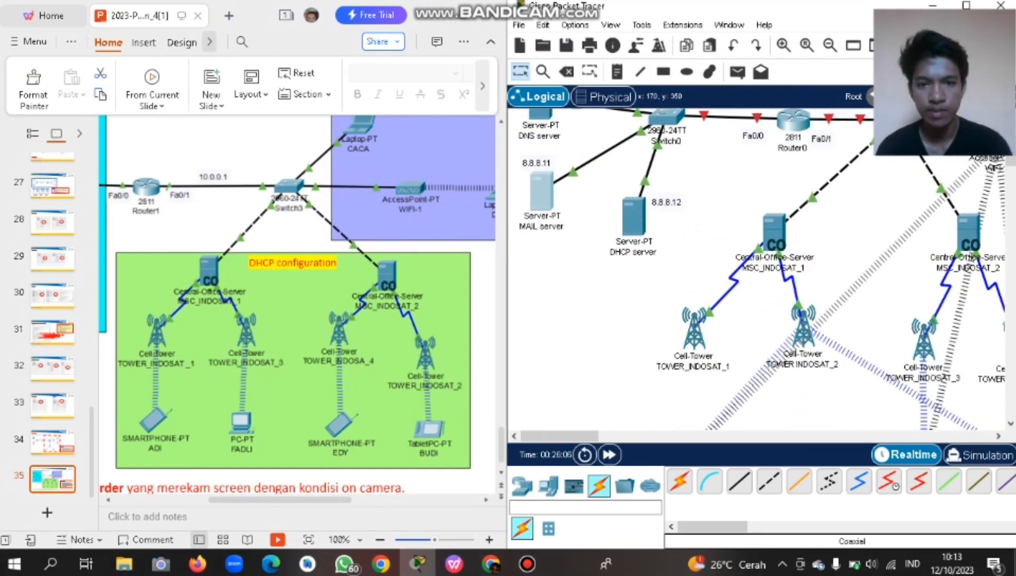
click(634, 216)
Set the DHCP server's default gateway to 8.0.0.2 and DNS server to 8.8.8.8.
click(368, 53)
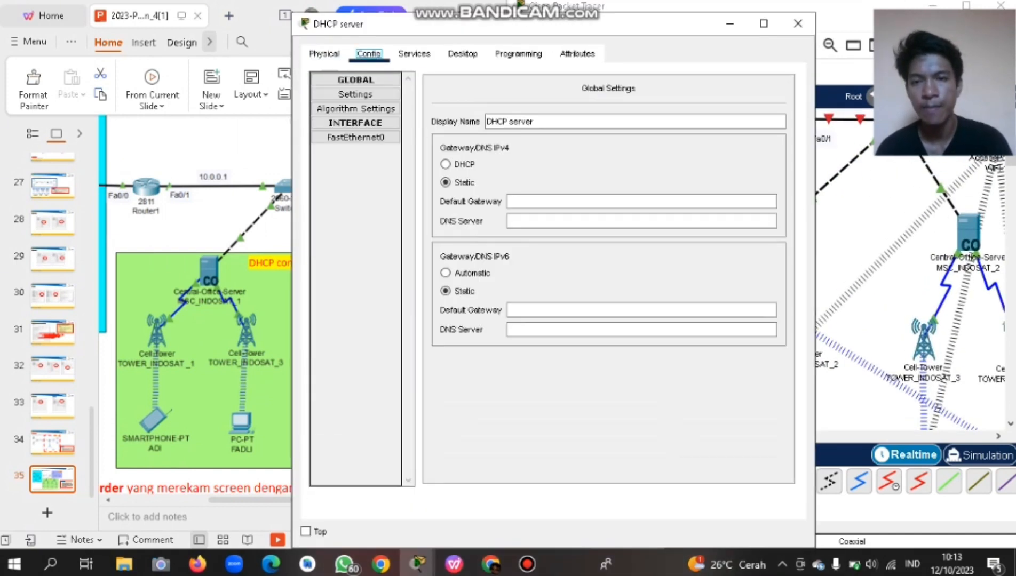
click(510, 201)
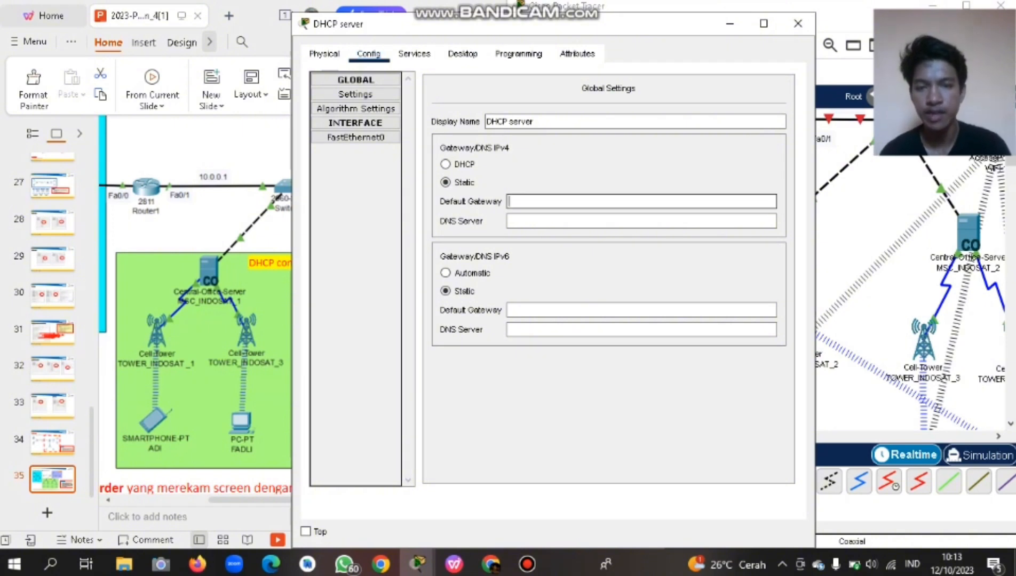
text(8.)
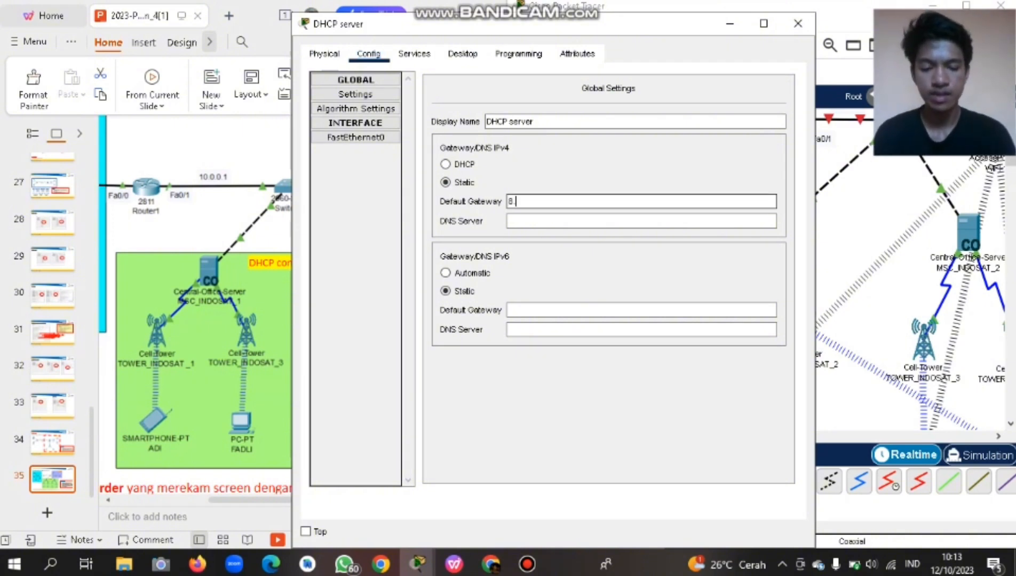
text(0.0.2)
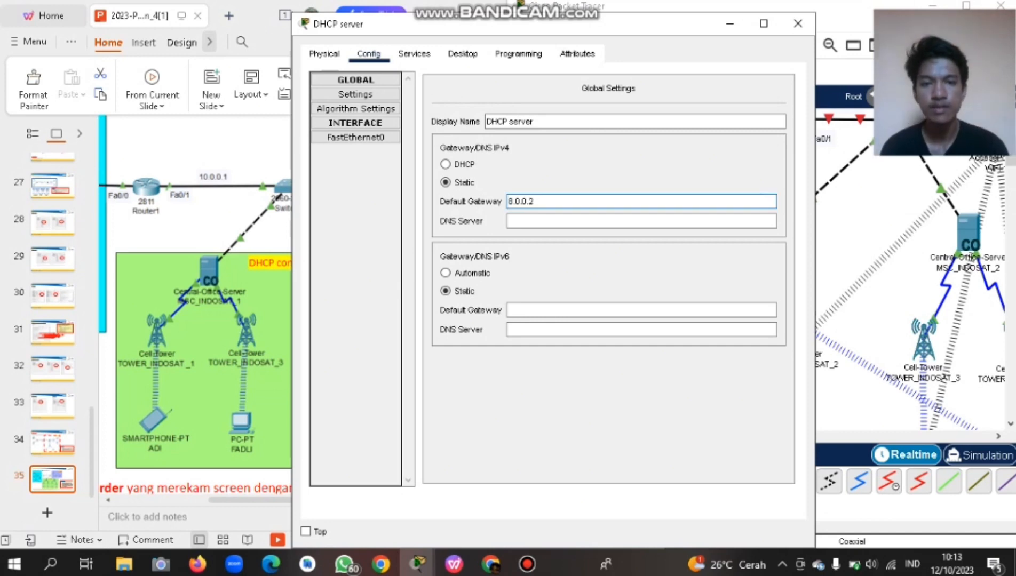
key(Tab)
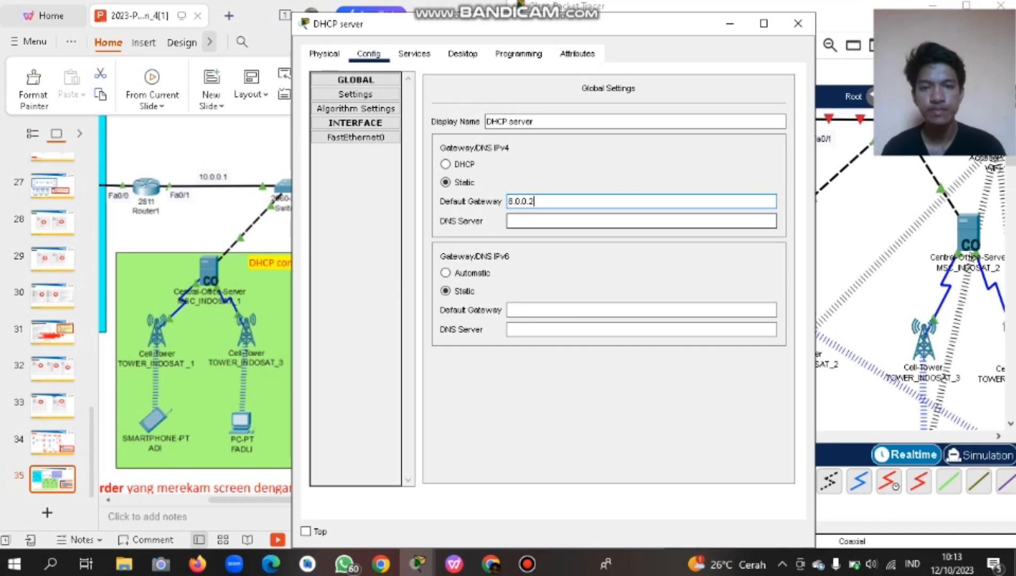
text(8.)
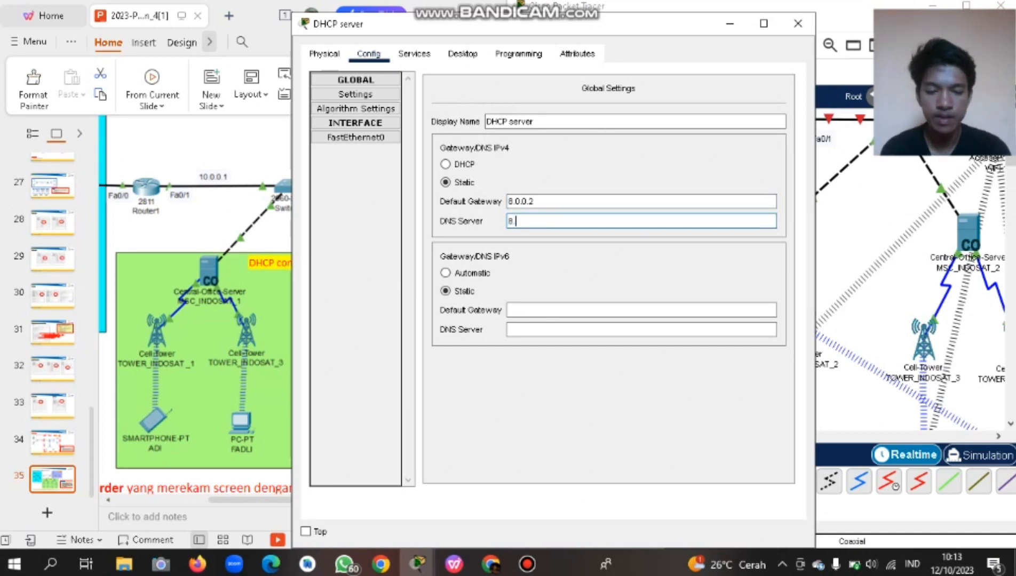
text(8.8.8)
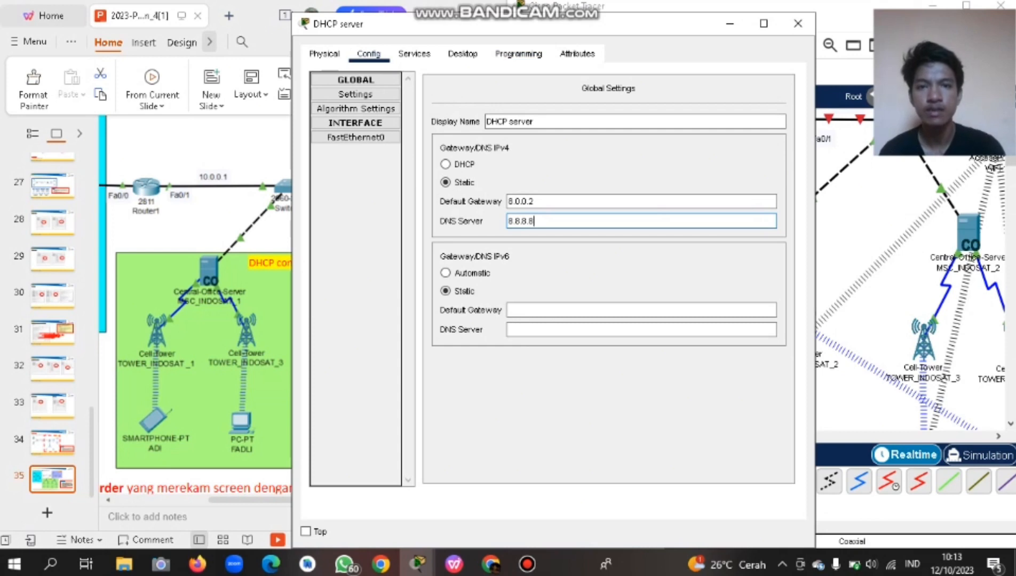
Give the server's FastEthernet0 static address 8.8.8.12 with mask 255.0.0.0.
drag(427, 23, 245, 45)
scroll(822, 269, up, 5)
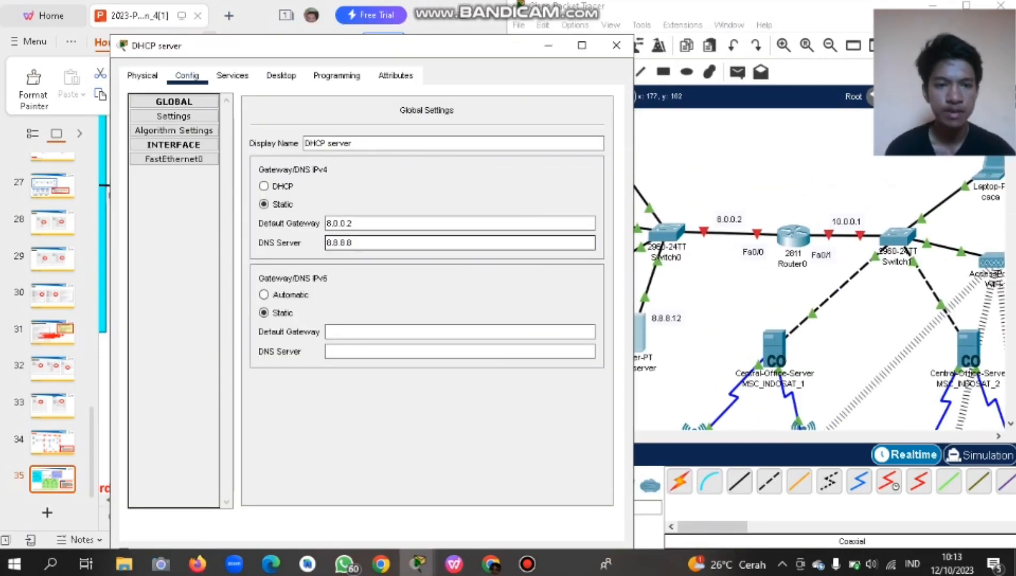
click(173, 159)
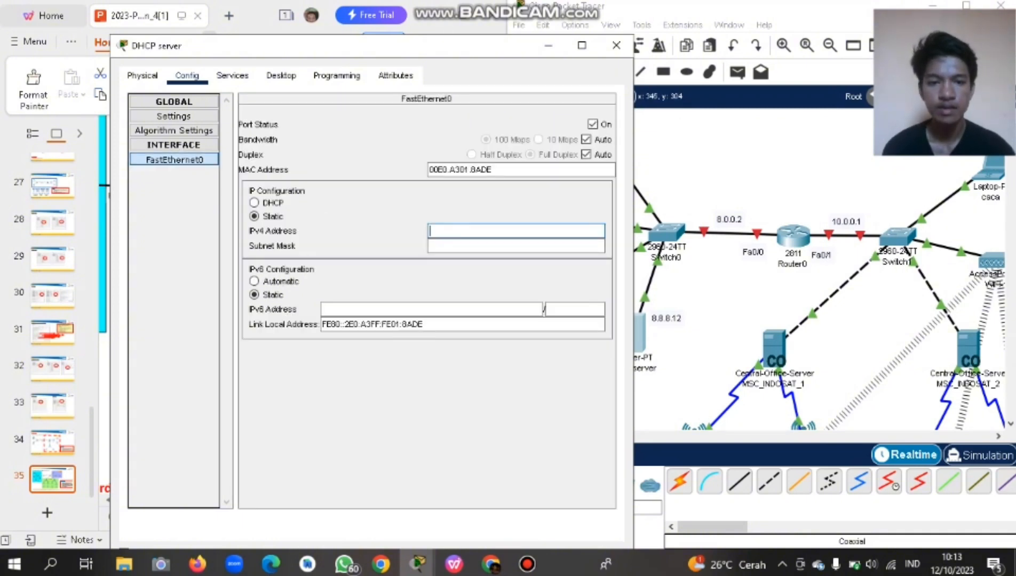
scroll(822, 285, down, 3)
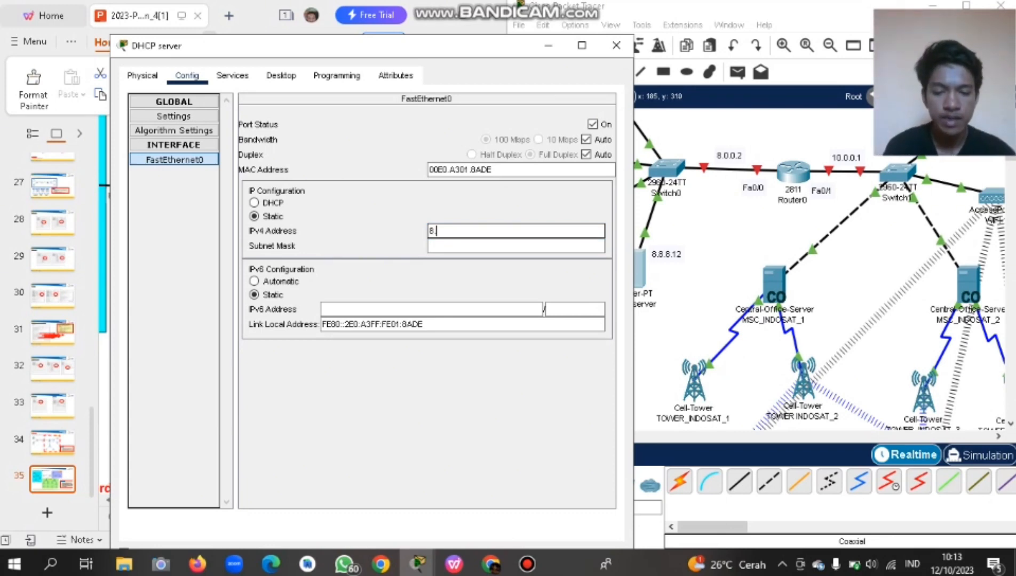
text(8.8.12)
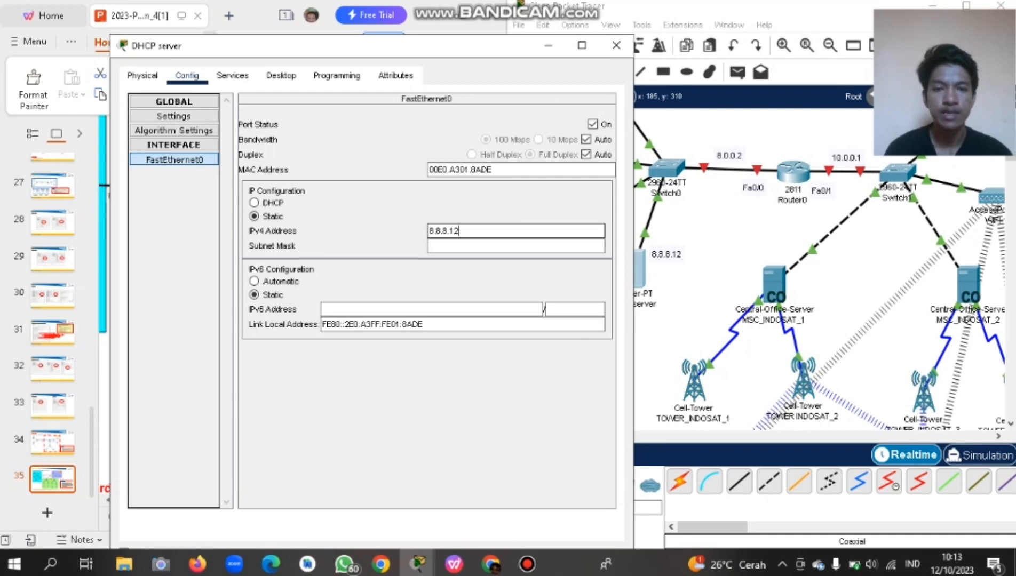
click(450, 246)
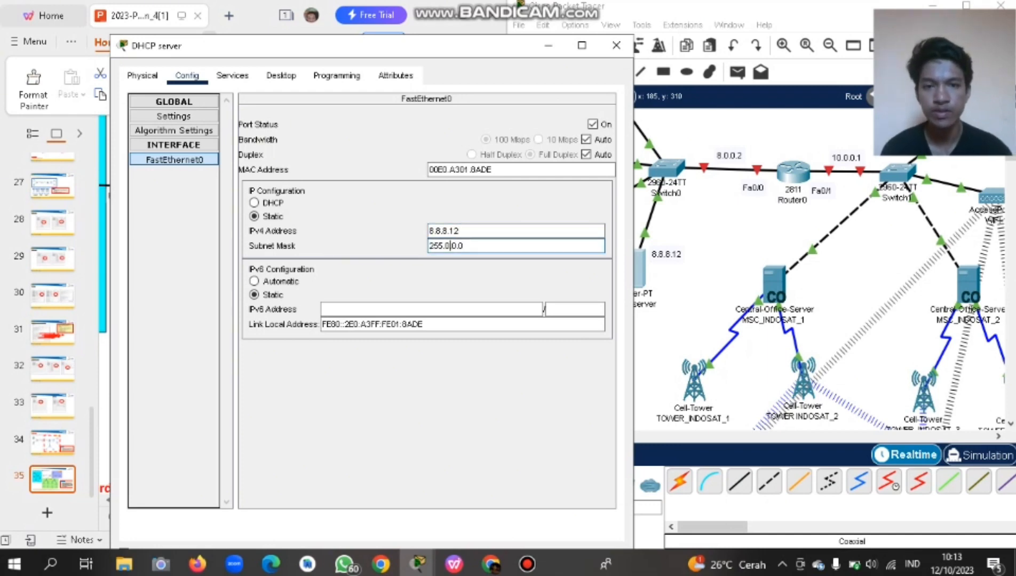
click(232, 75)
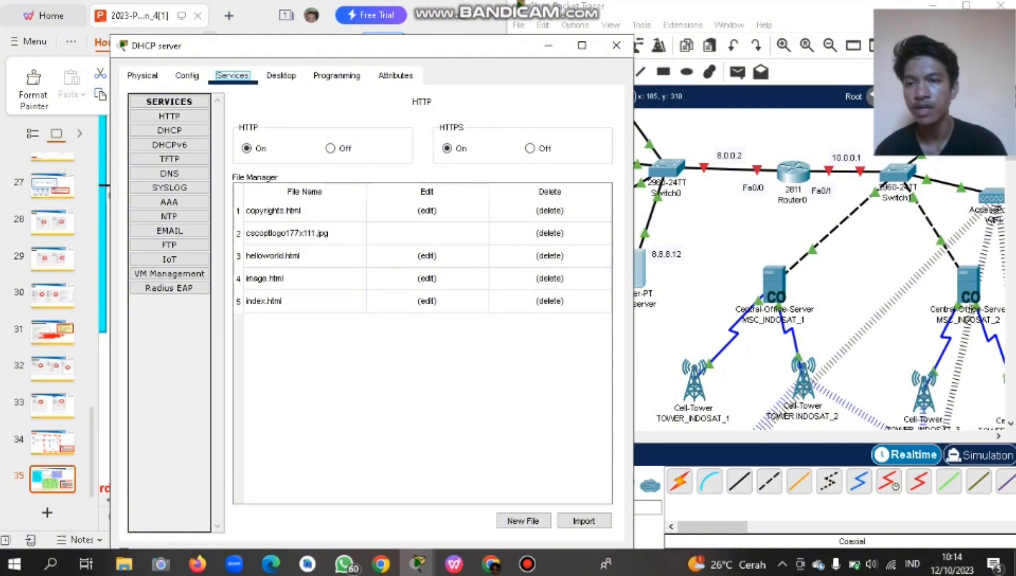
Turn the DHCP service On, save the serverPool, and close the DHCP server window.
click(170, 130)
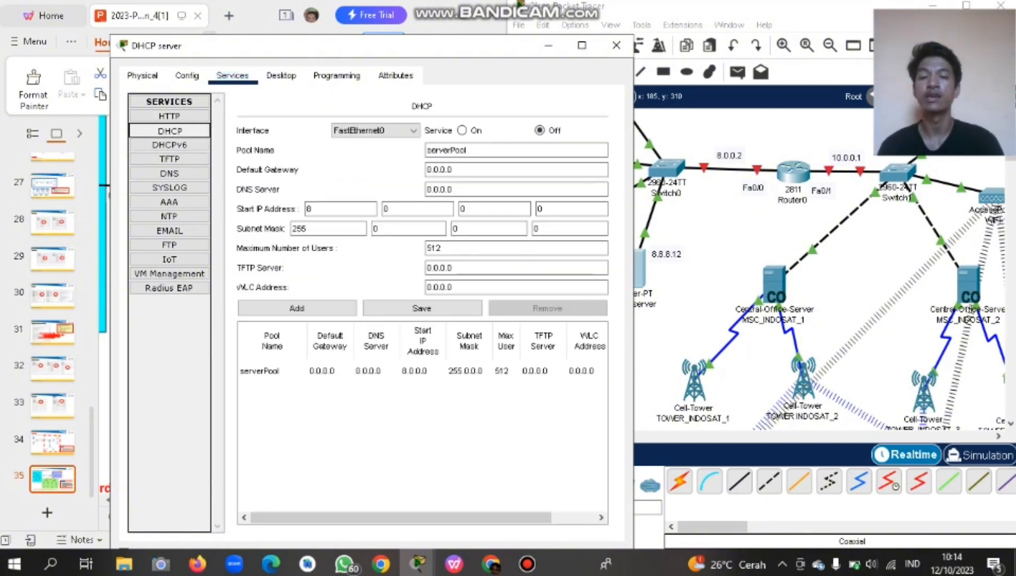
click(461, 130)
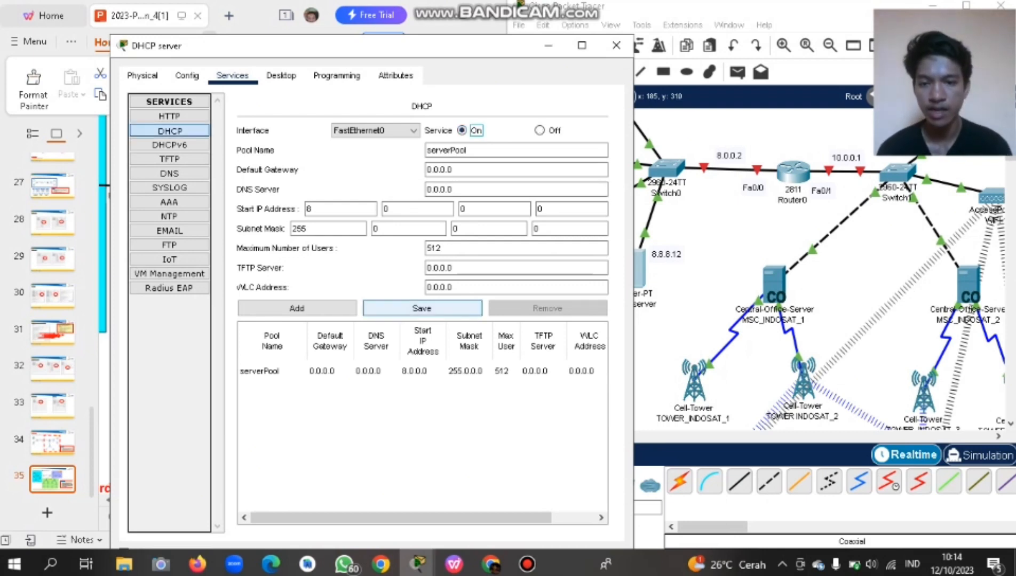
click(422, 308)
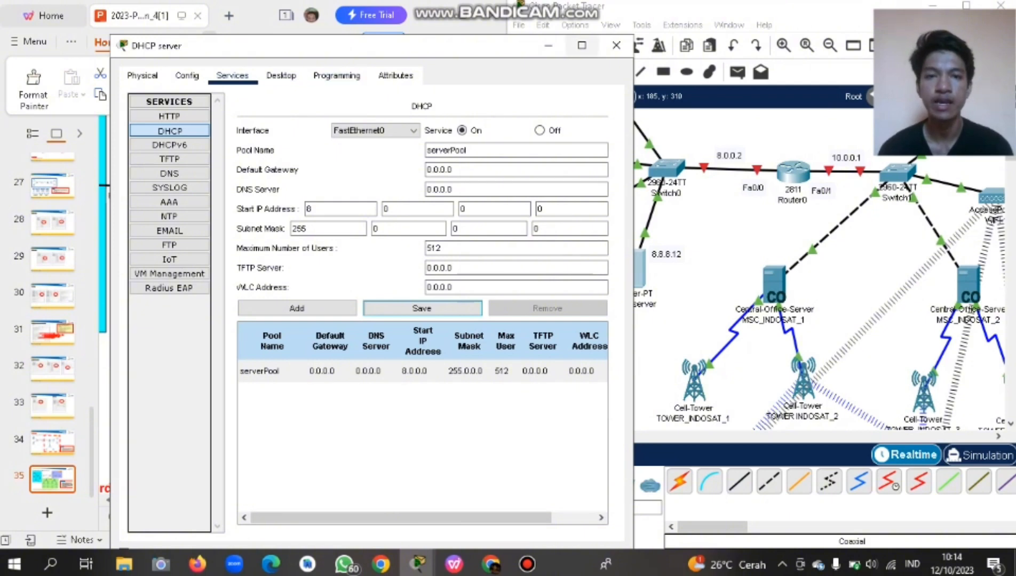
click(617, 45)
Maximize Packet Tracer and box-select the four servers grouped around Switch0.
scroll(762, 269, up, 2)
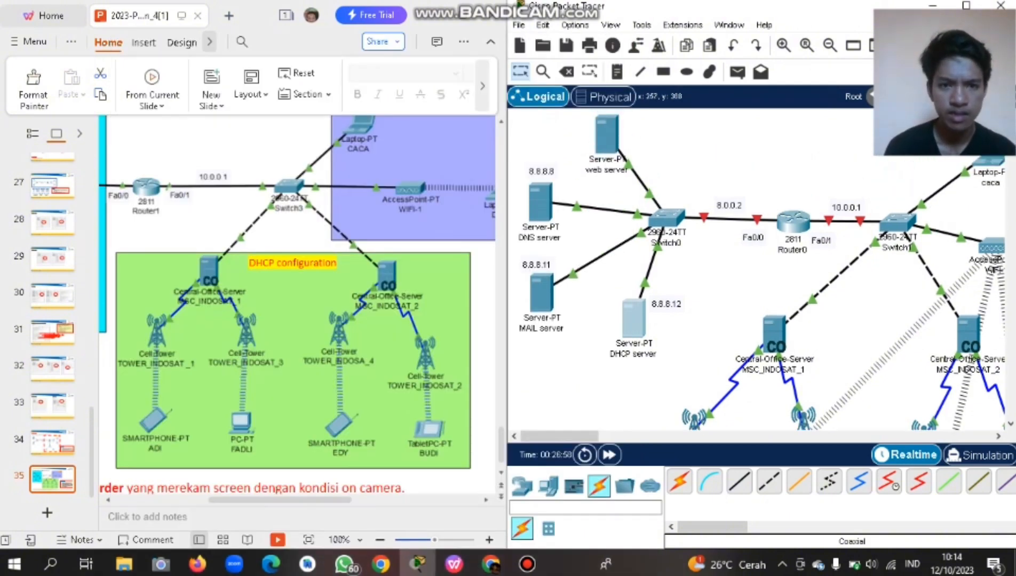
drag(684, 367, 543, 116)
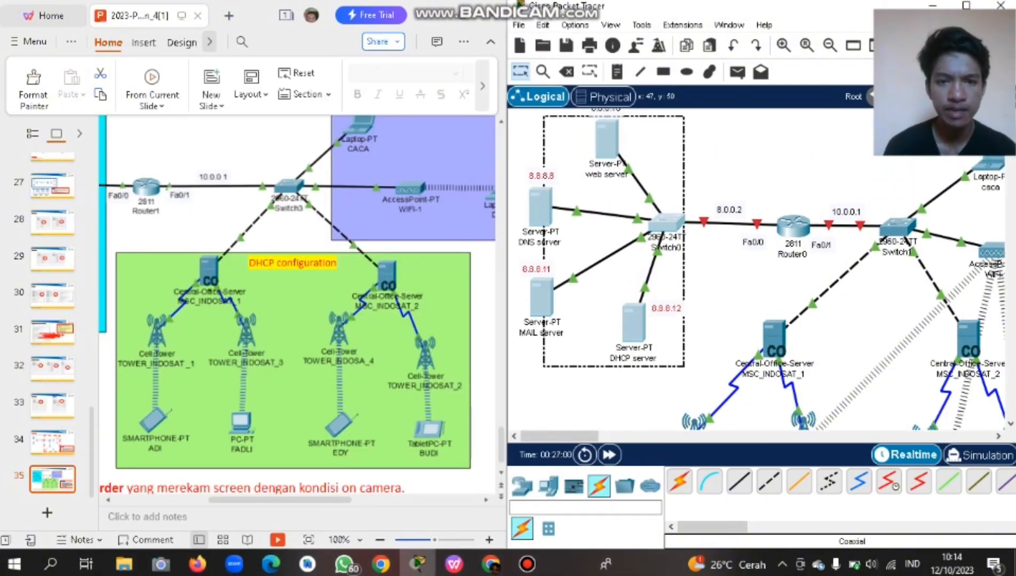
key(super+Up)
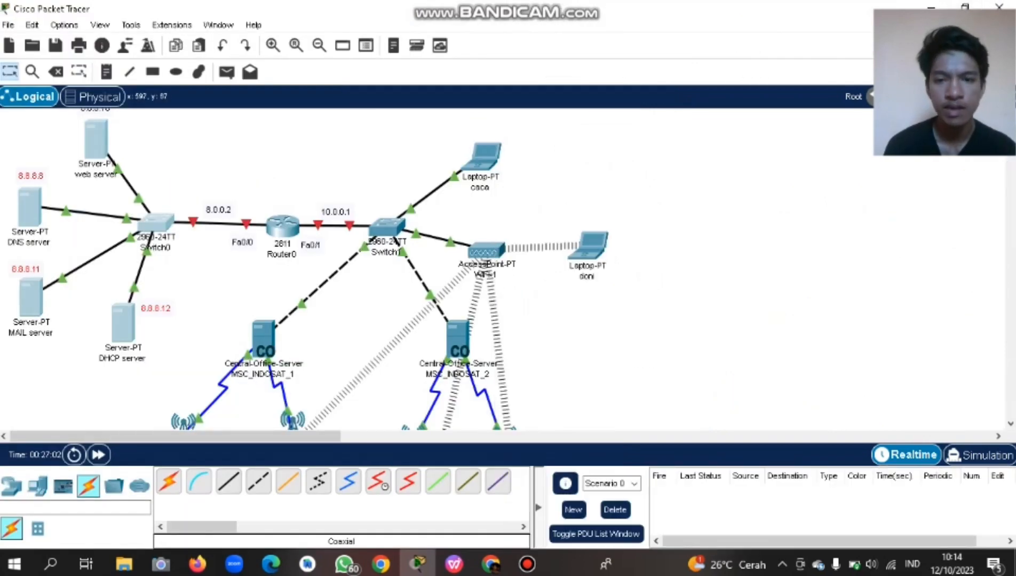
drag(172, 342, 35, 103)
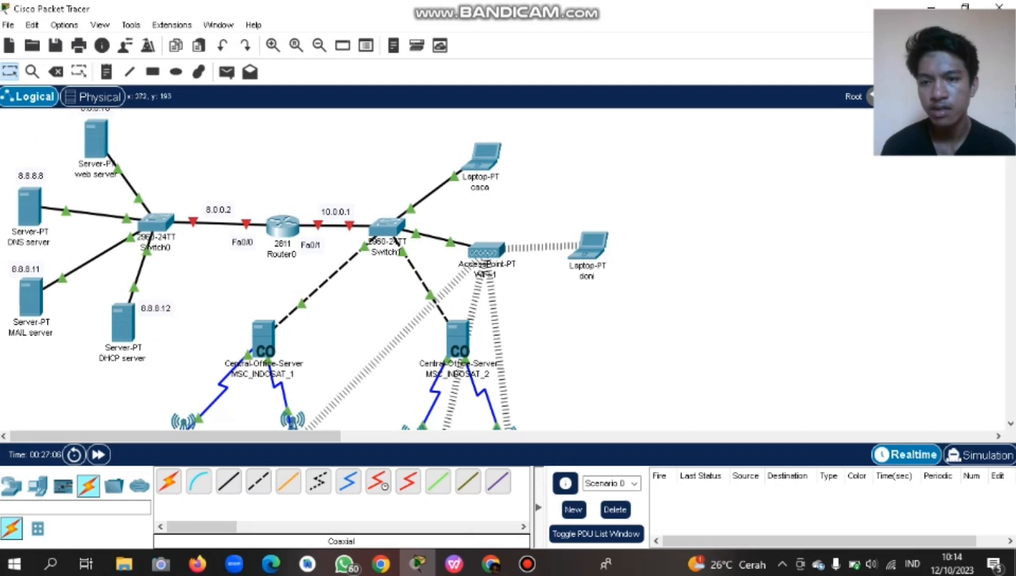
Show Router0's FastEthernet0/0 Config page beside the quiz slide.
click(282, 227)
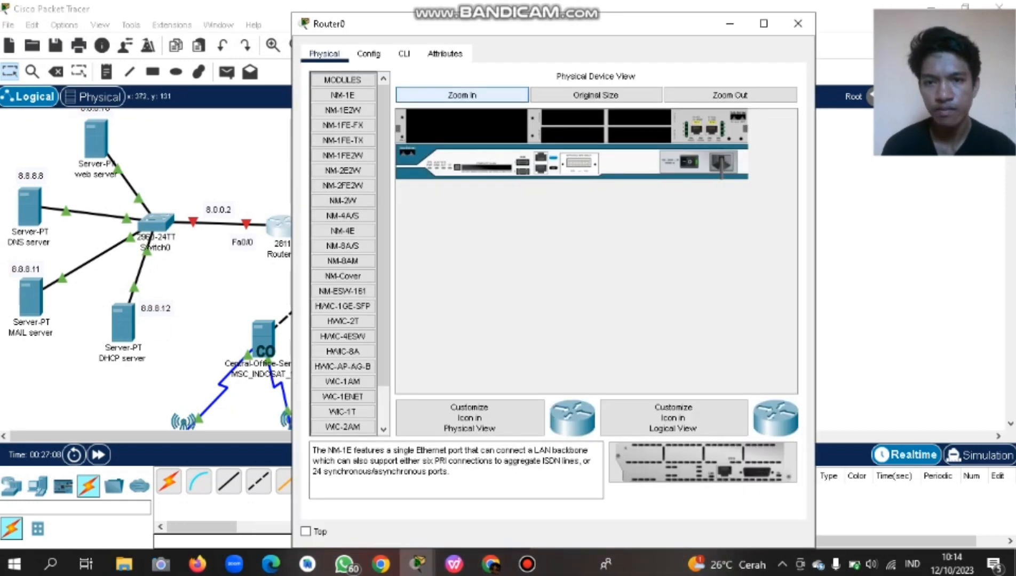
drag(460, 37, 483, 41)
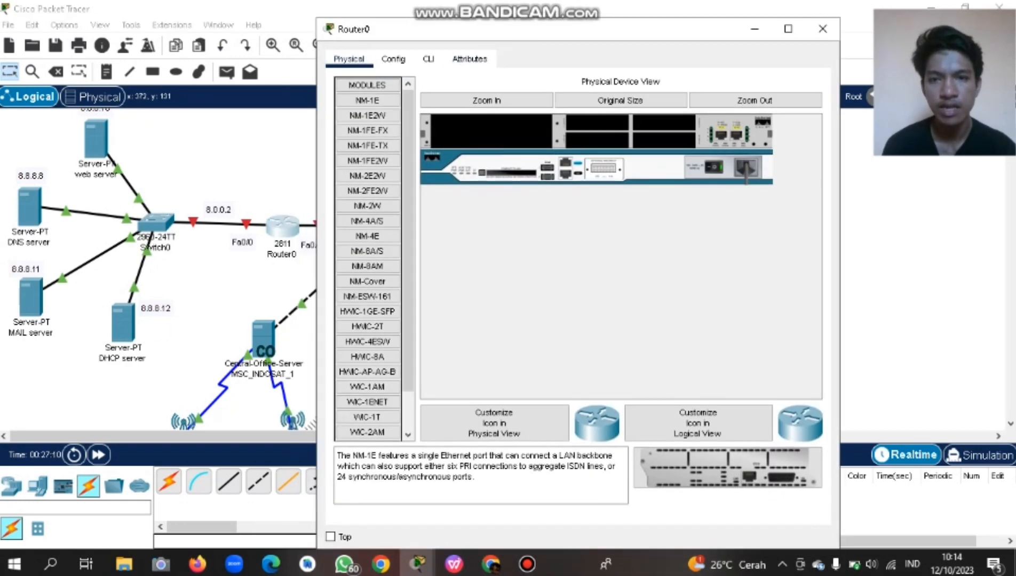
click(394, 59)
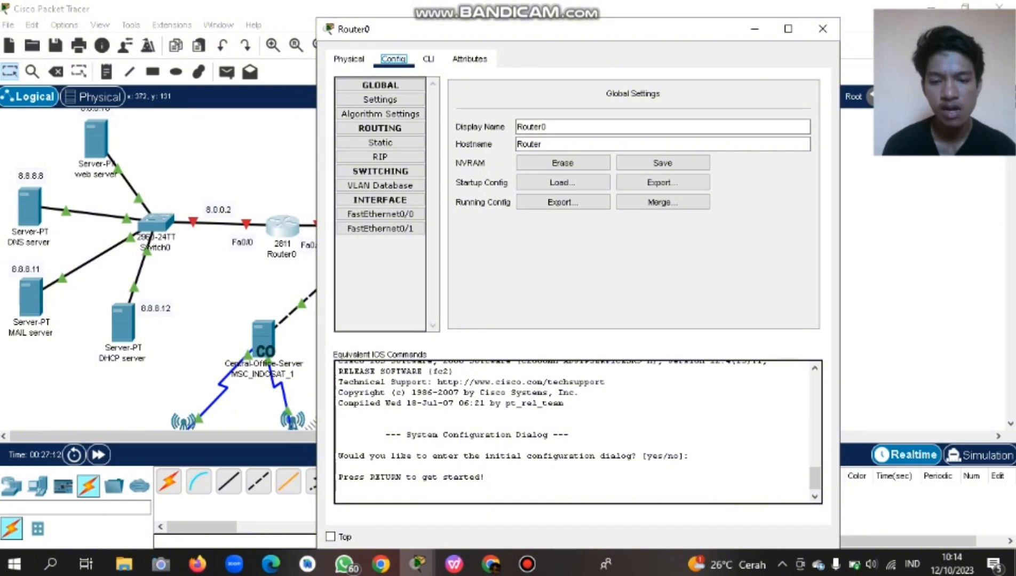
click(454, 564)
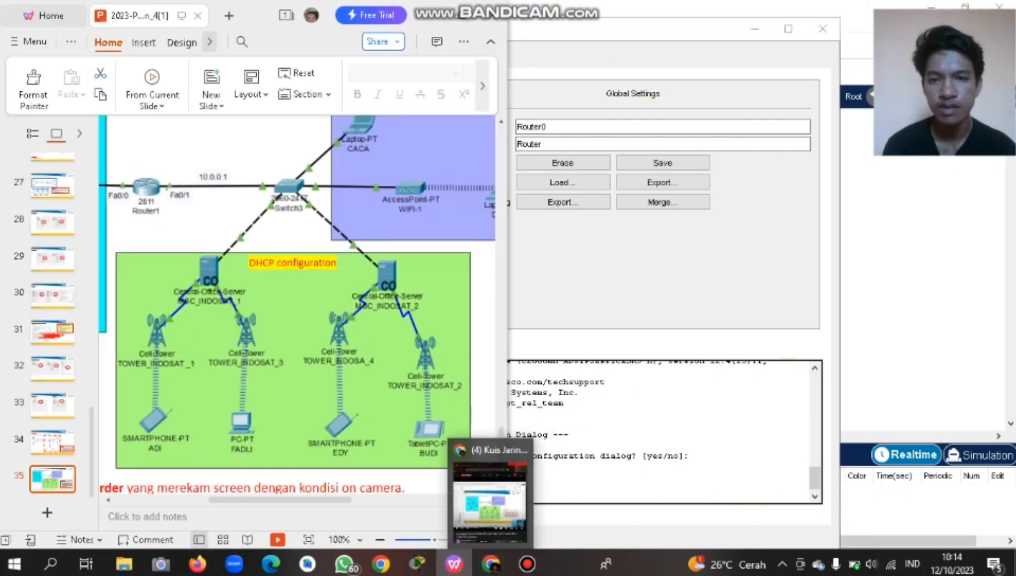
key(alt+Tab)
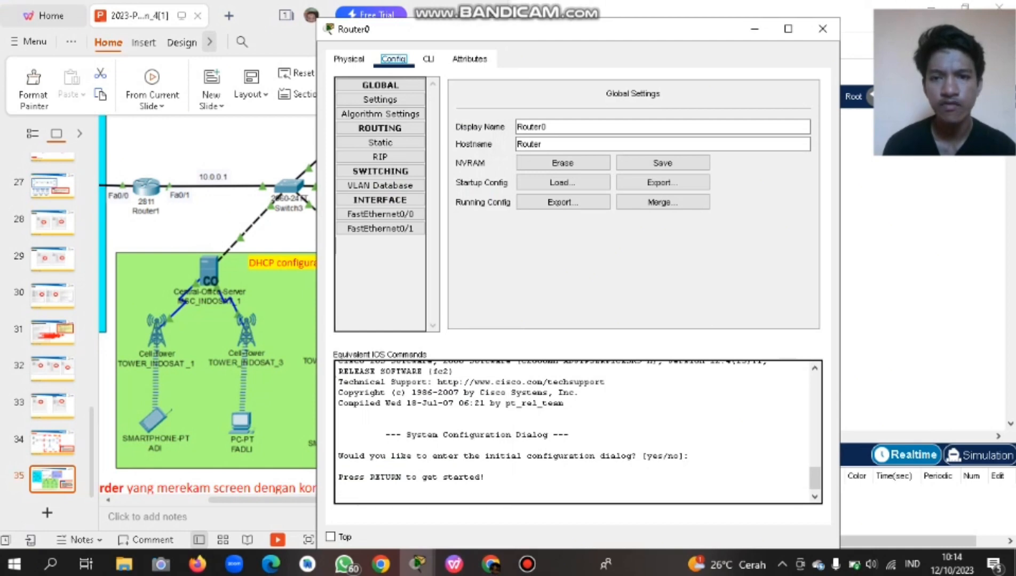
drag(562, 30, 591, 30)
click(378, 59)
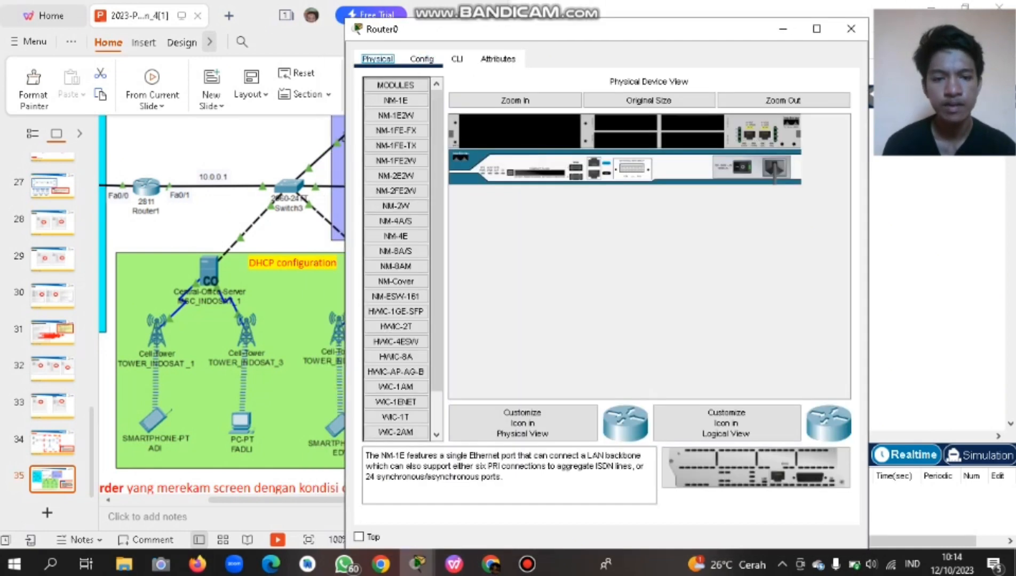
click(422, 59)
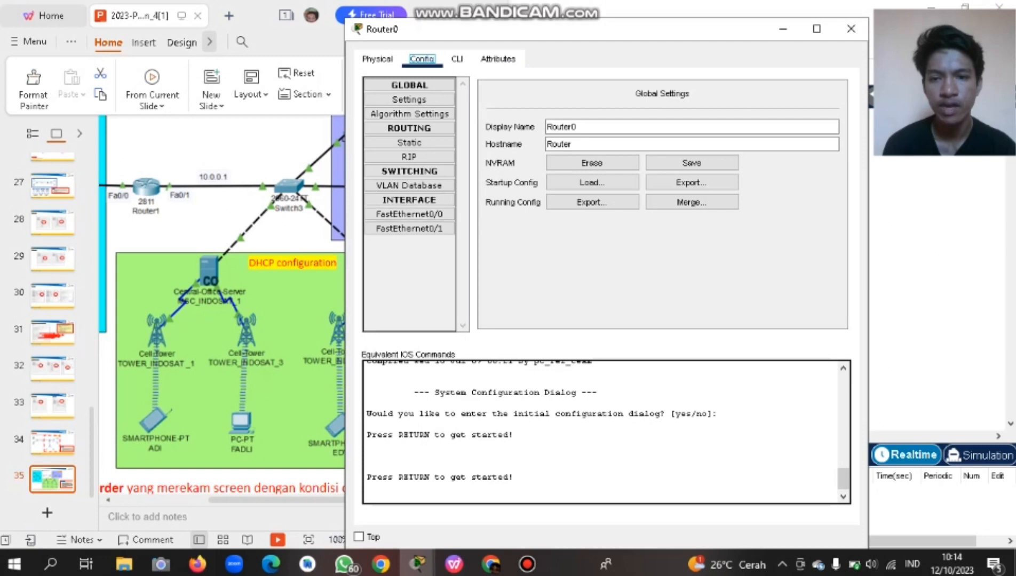
click(409, 214)
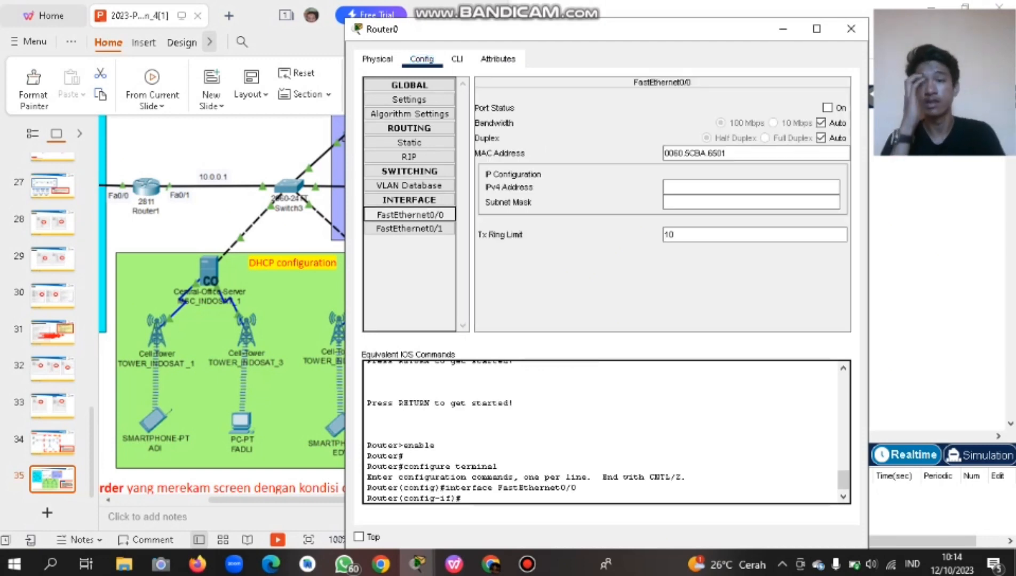
Turn Router0's FastEthernet0/0 on with IPv4 8.0.0.2 and mask 255.0.0.0.
scroll(221, 304, left, 1)
scroll(221, 305, up, 1)
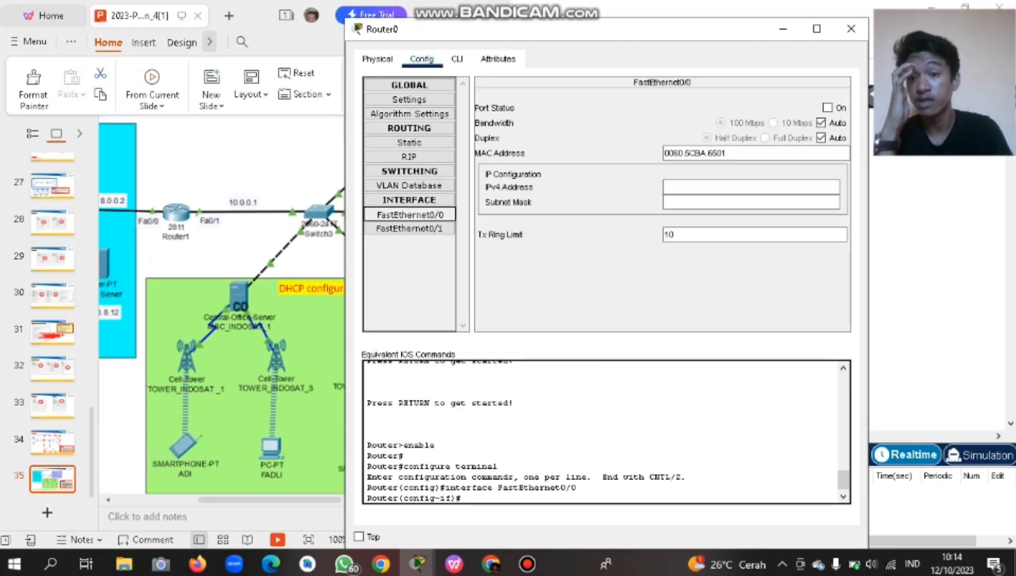
scroll(221, 304, right, 2)
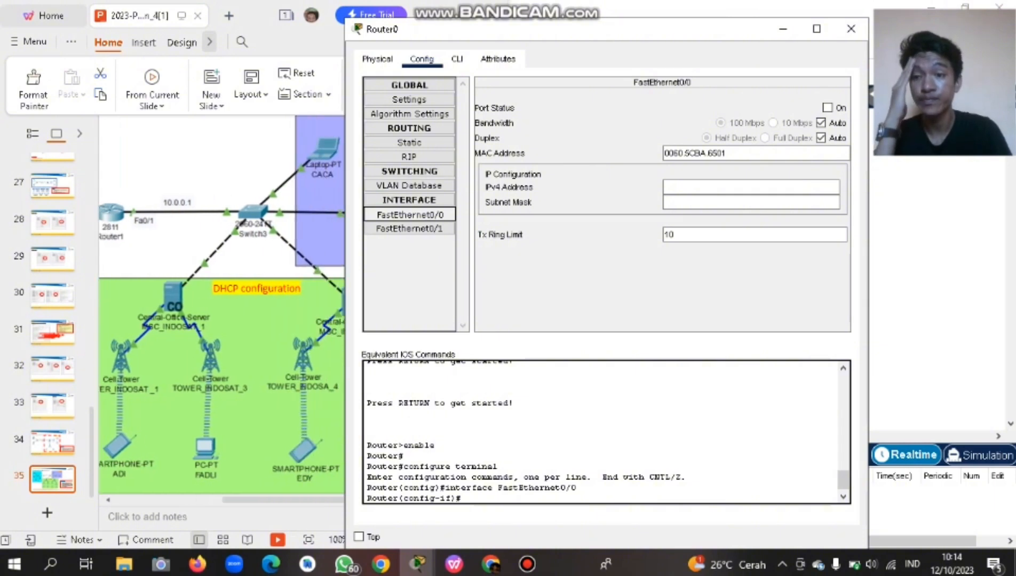
scroll(221, 304, left, 4)
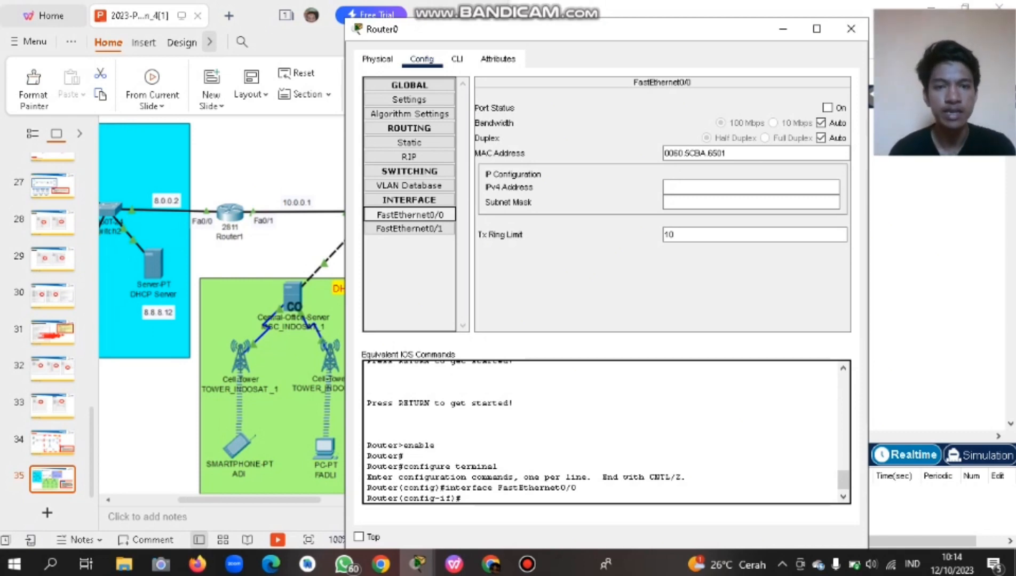
click(827, 108)
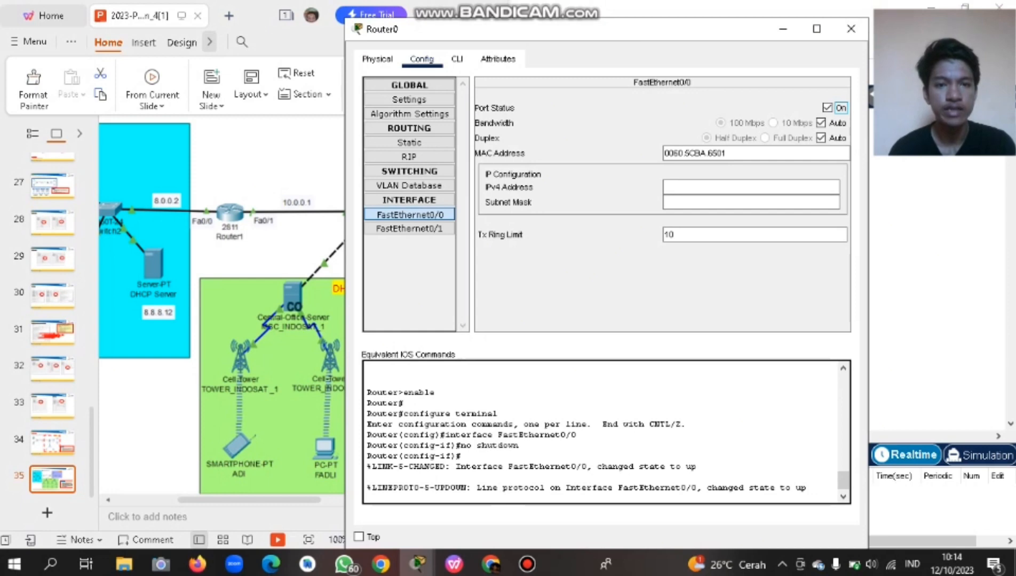
click(751, 187)
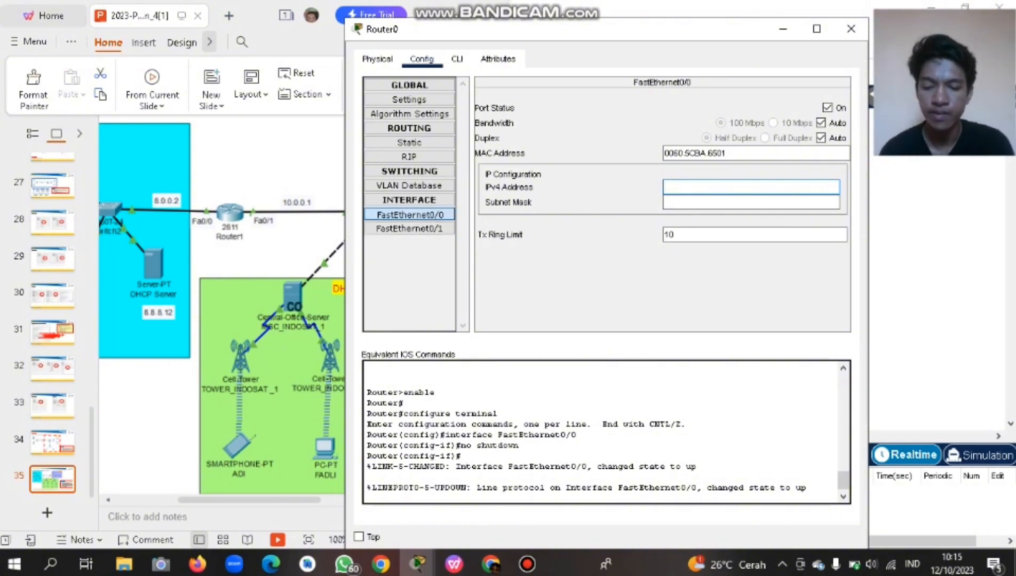
text(8.)
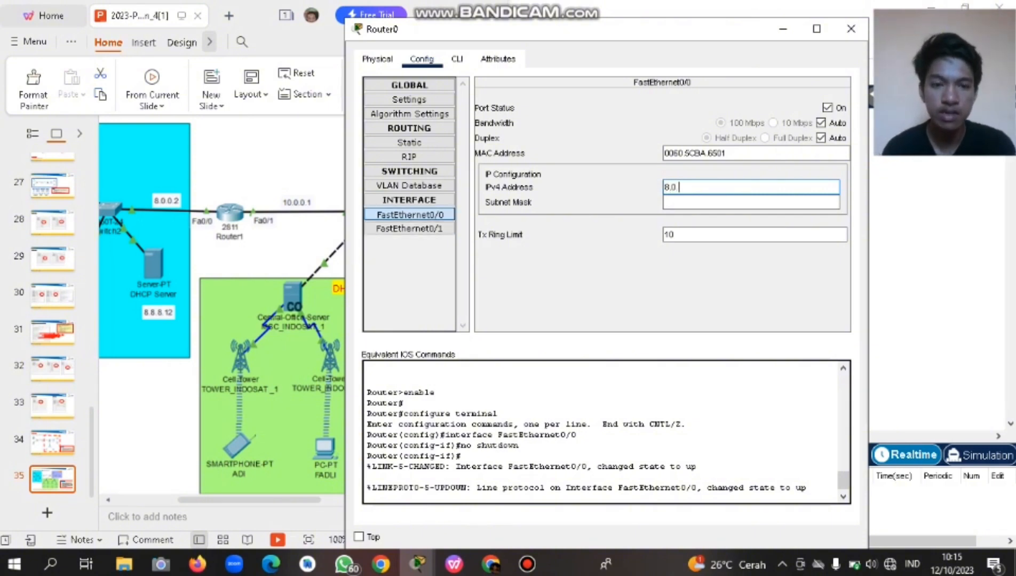
text(0.0.2)
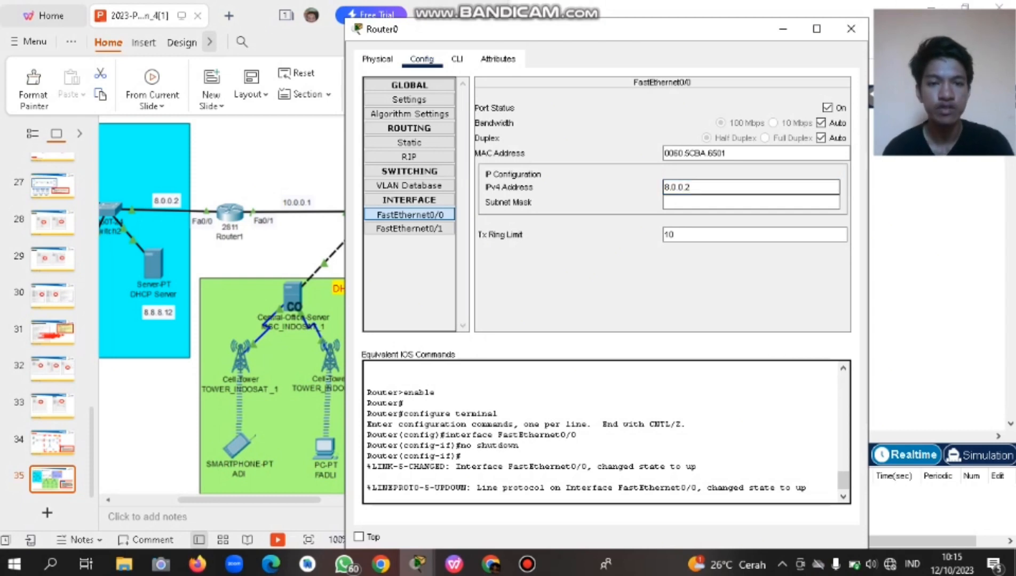
click(750, 202)
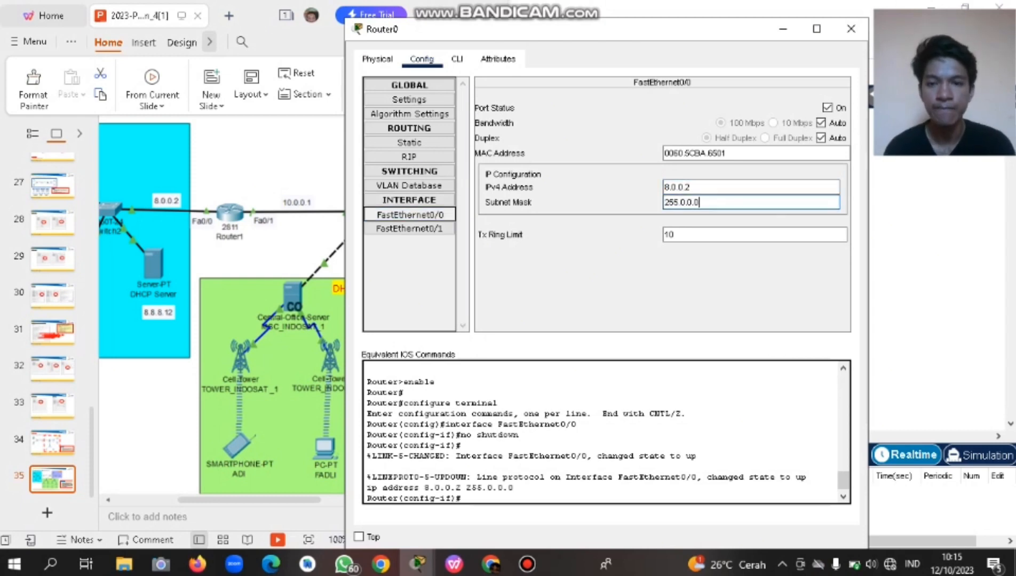
click(409, 229)
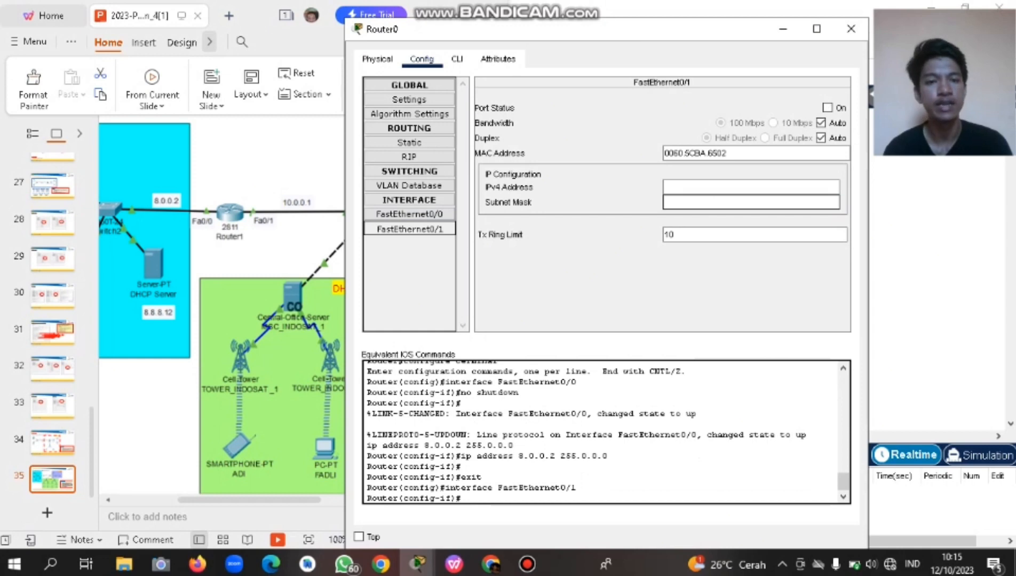
Turn FastEthernet0/1 on with IPv4 10.0.0.1 and mask 255.0.0.0.
click(827, 108)
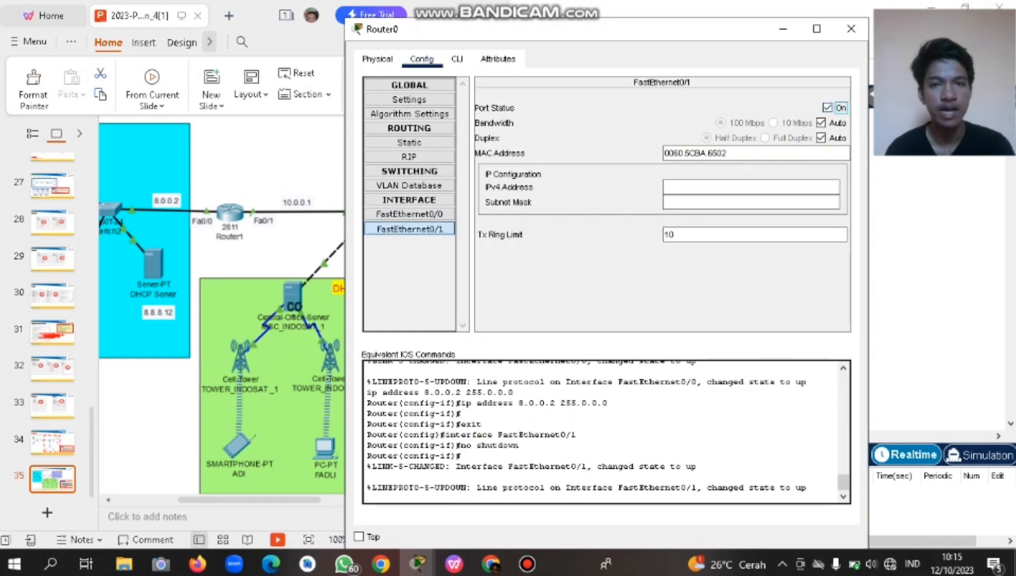
click(751, 188)
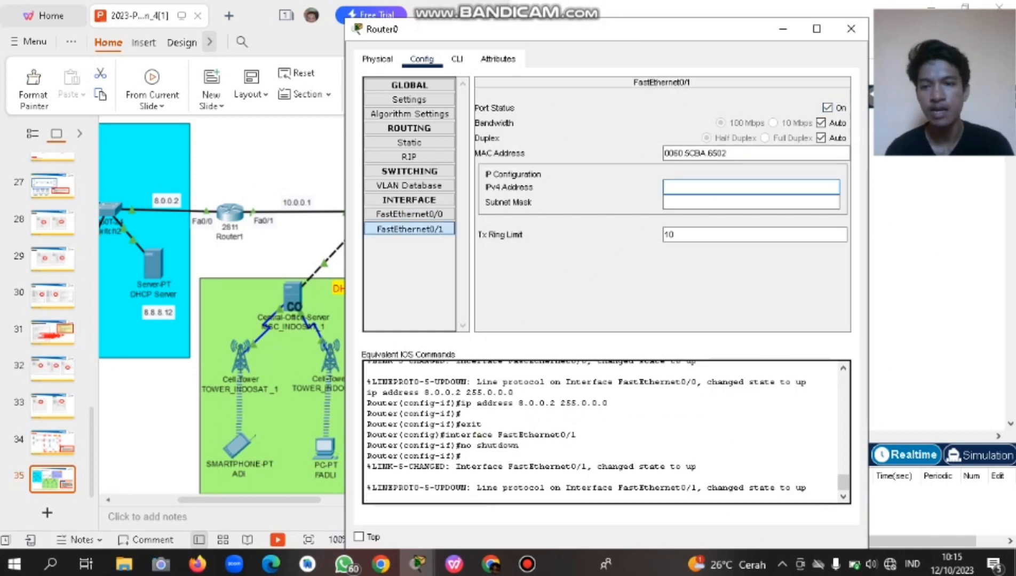
scroll(222, 308, right, 1)
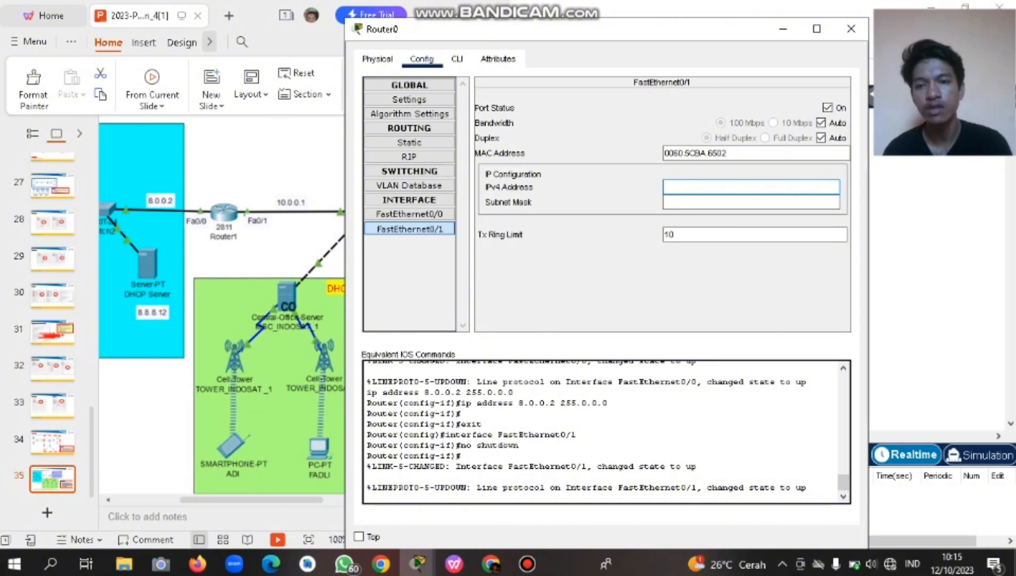
scroll(222, 308, right, 4)
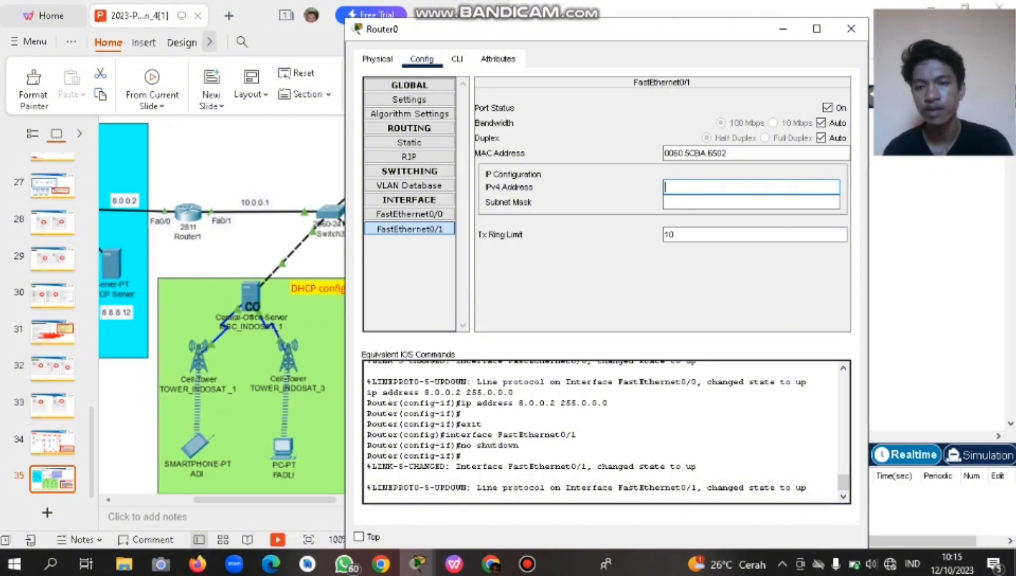
scroll(221, 308, up, 1)
scroll(221, 308, right, 10)
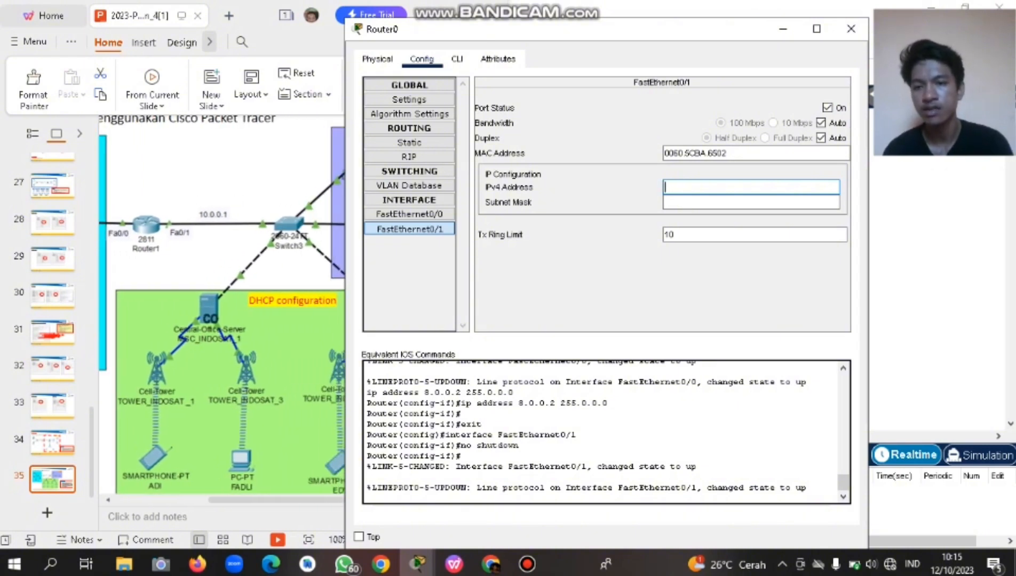
scroll(222, 308, right, 7)
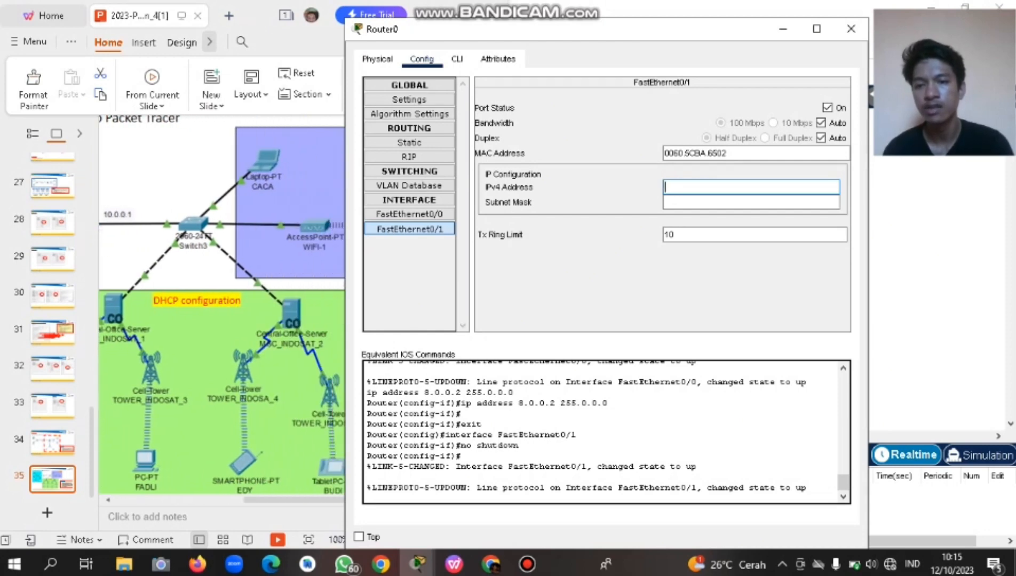
scroll(222, 308, left, 10)
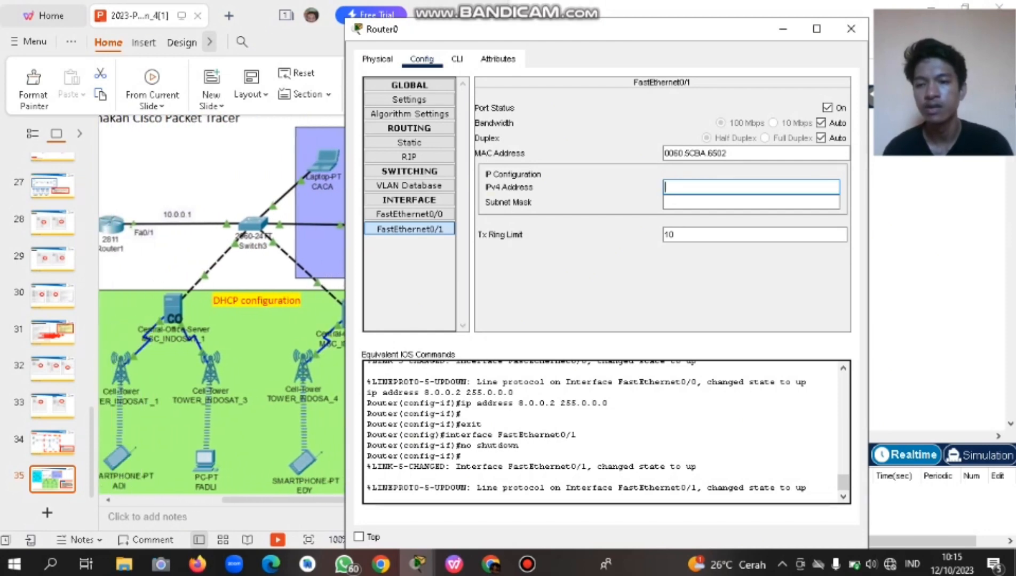
scroll(221, 308, left, 2)
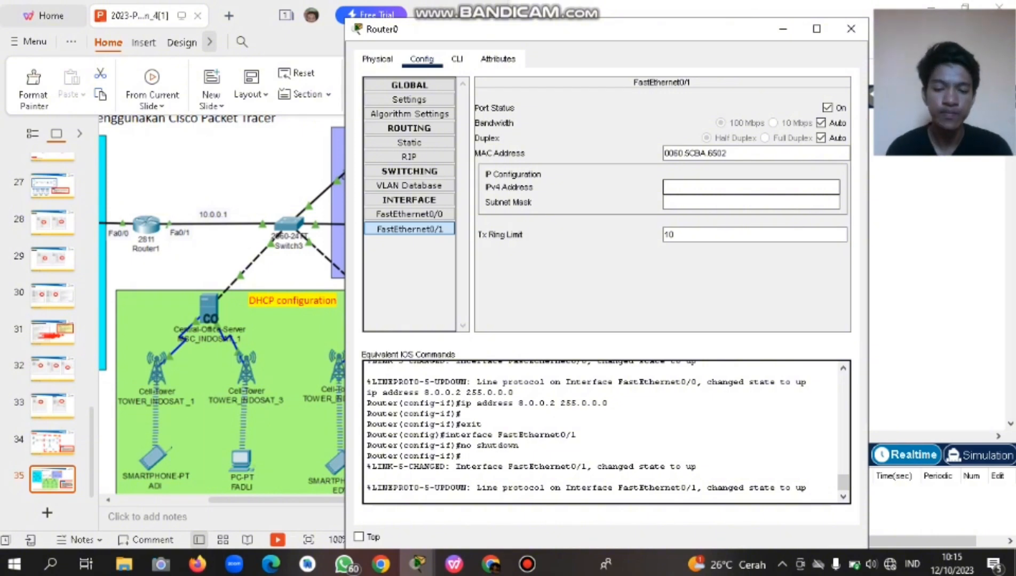
text(10)
text(.)
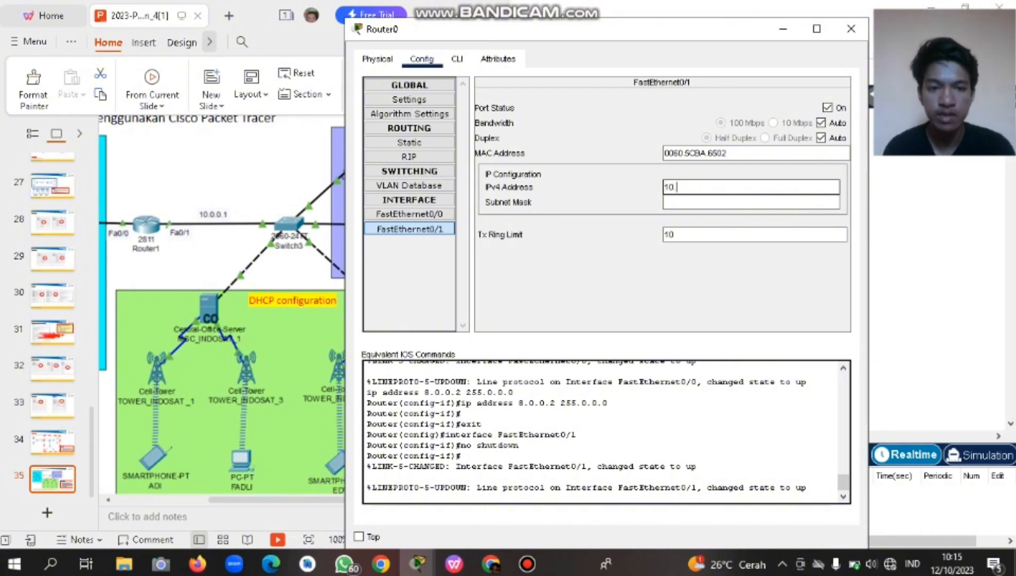
text(0.0.1)
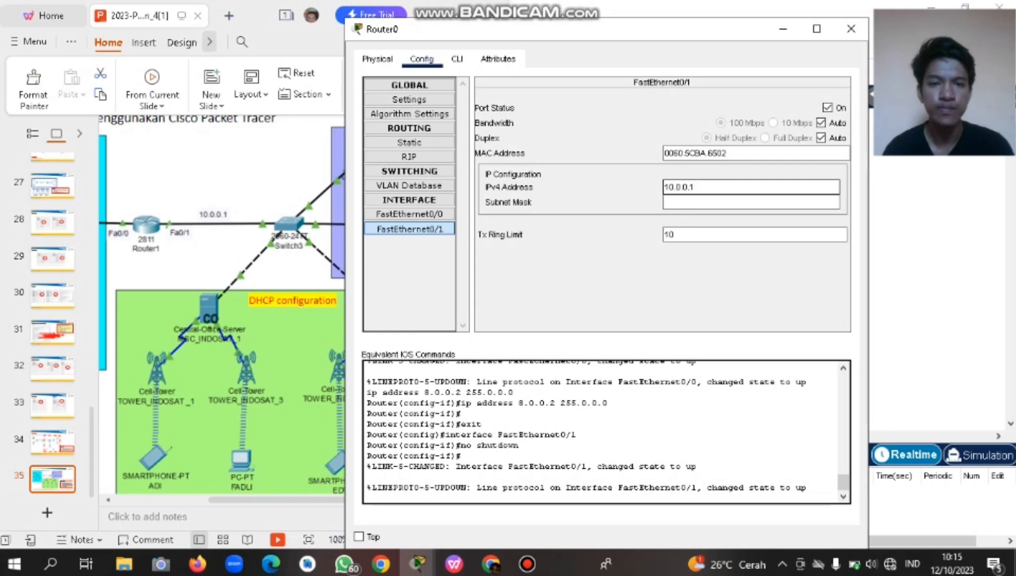
click(693, 202)
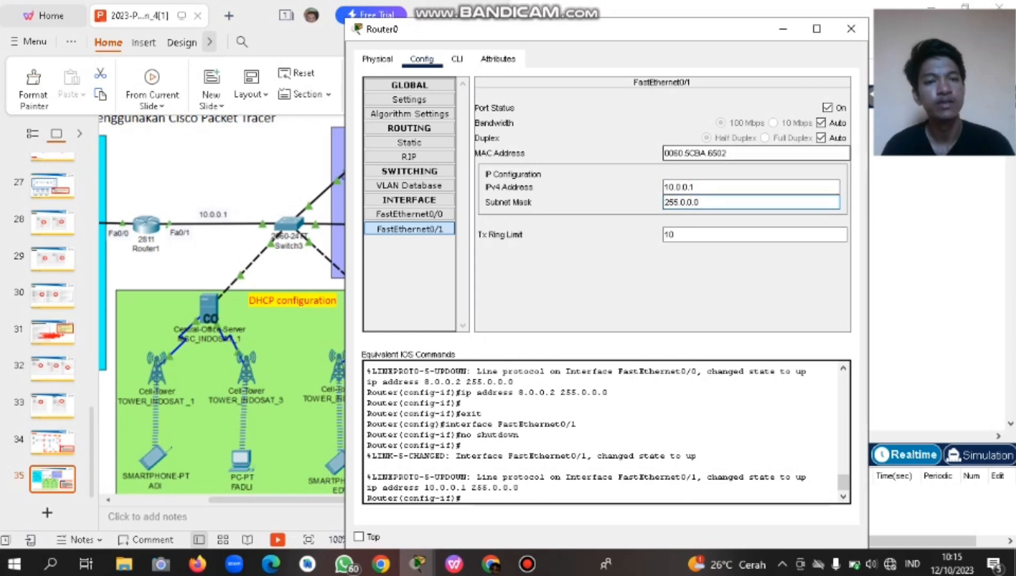
key(Tab)
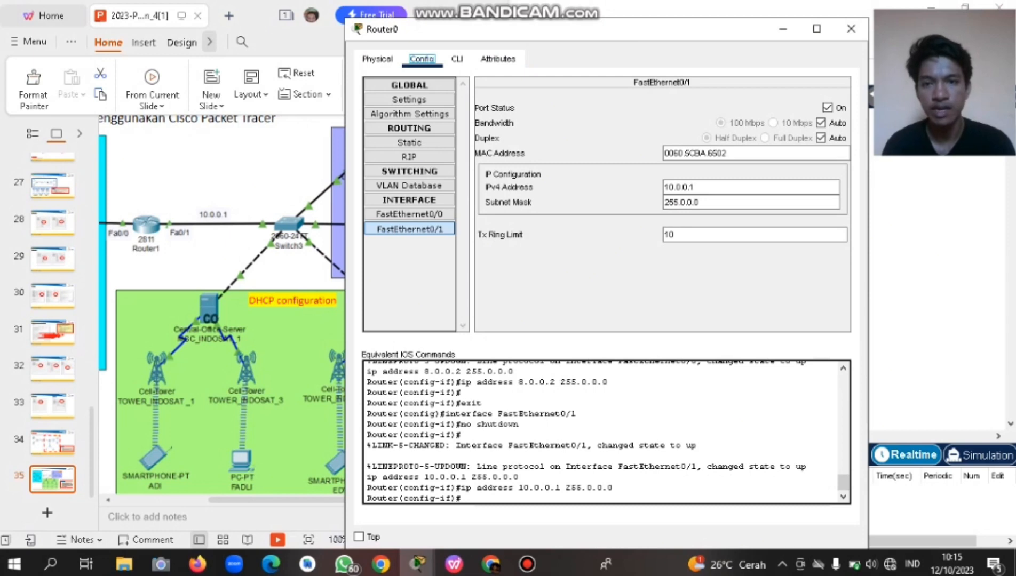
click(456, 59)
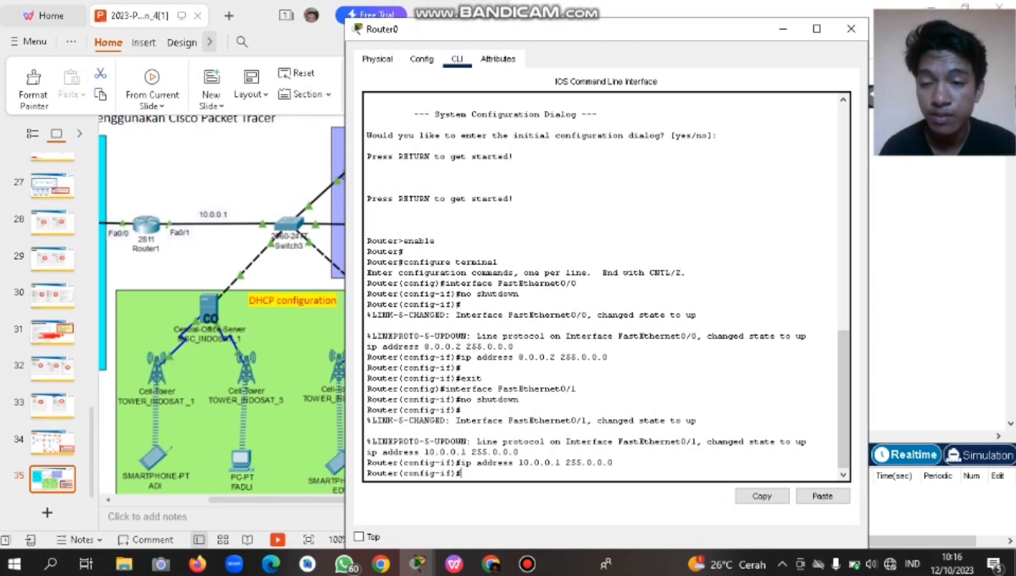
Move the Router0 CLI window further left on the workspace.
scroll(221, 304, left, 5)
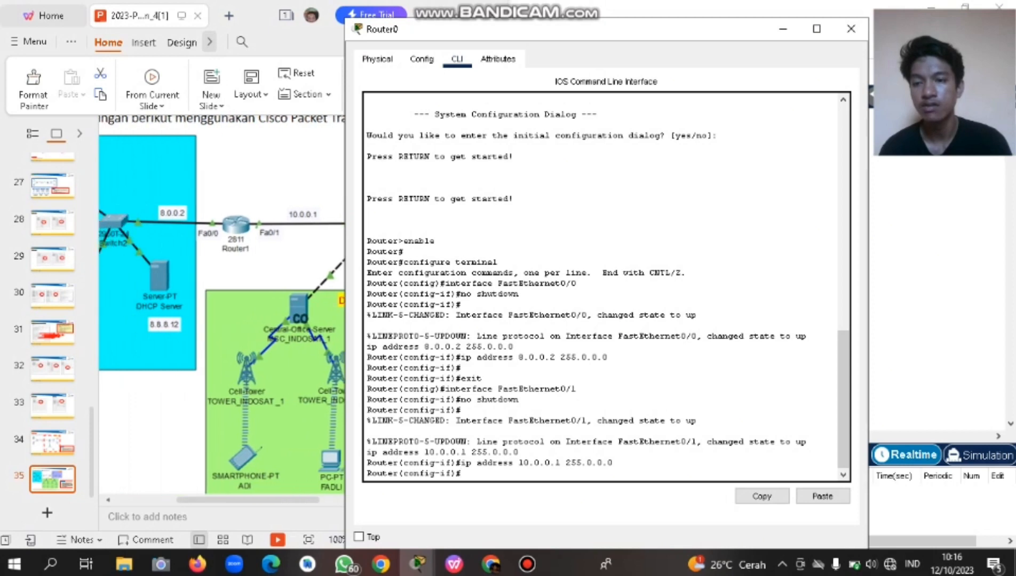
scroll(221, 304, left, 3)
scroll(222, 304, right, 3)
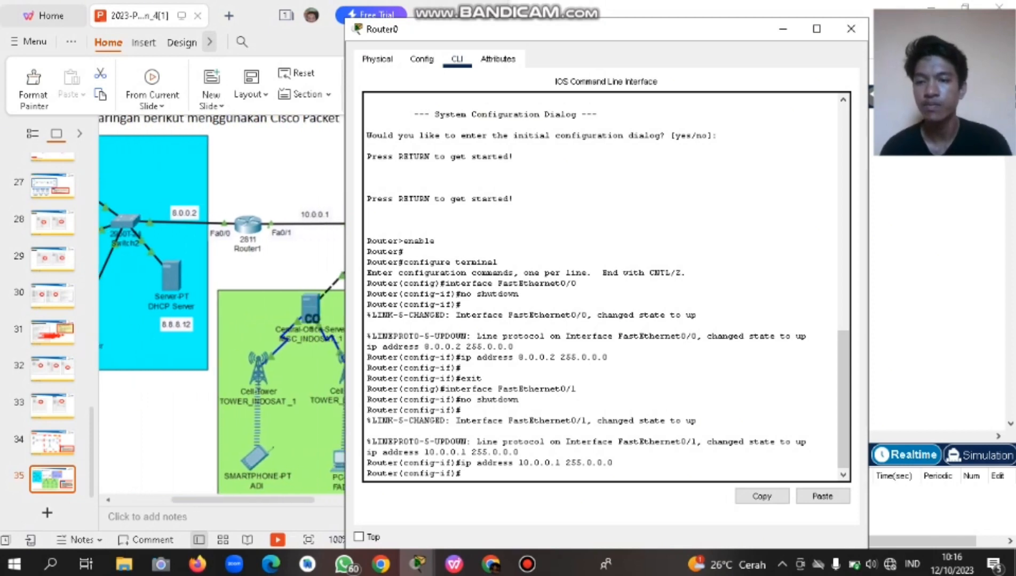
scroll(221, 304, up, 3)
scroll(221, 304, right, 3)
scroll(222, 304, down, 2)
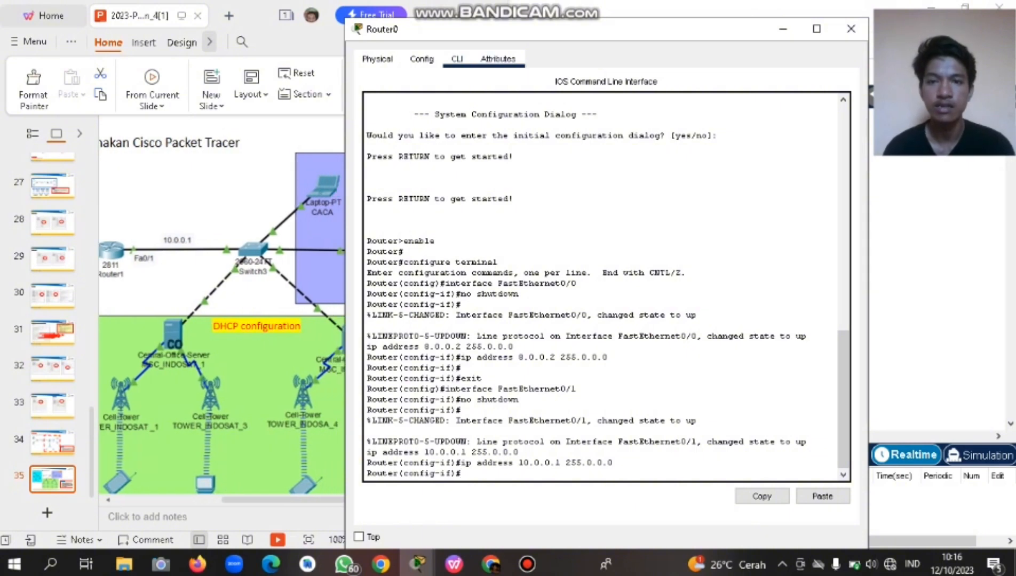
drag(557, 36, 482, 30)
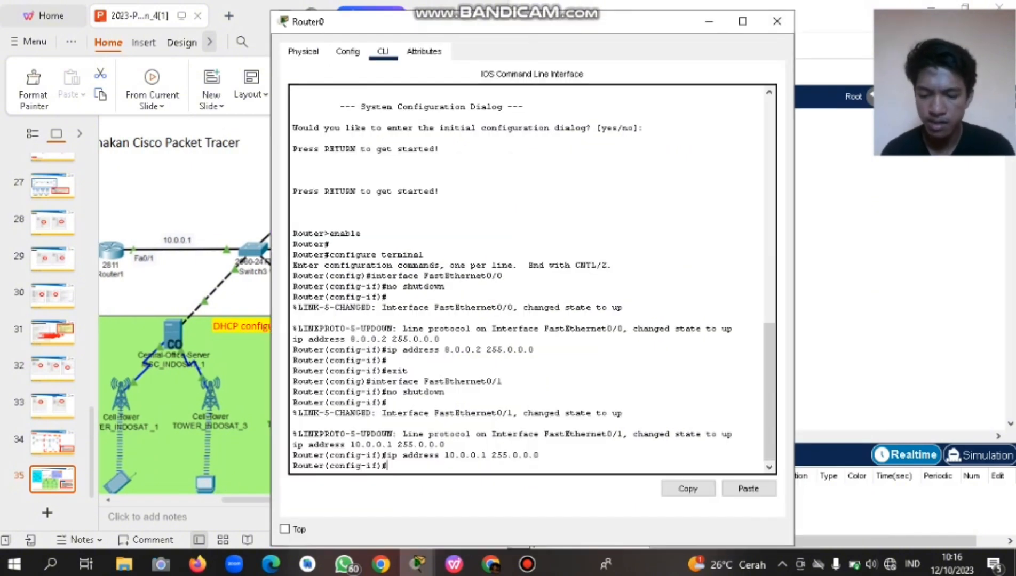
Run 'end', re-enter 'configure terminal', then use Ctrl+Z to return to the Router# prompt.
text(en)
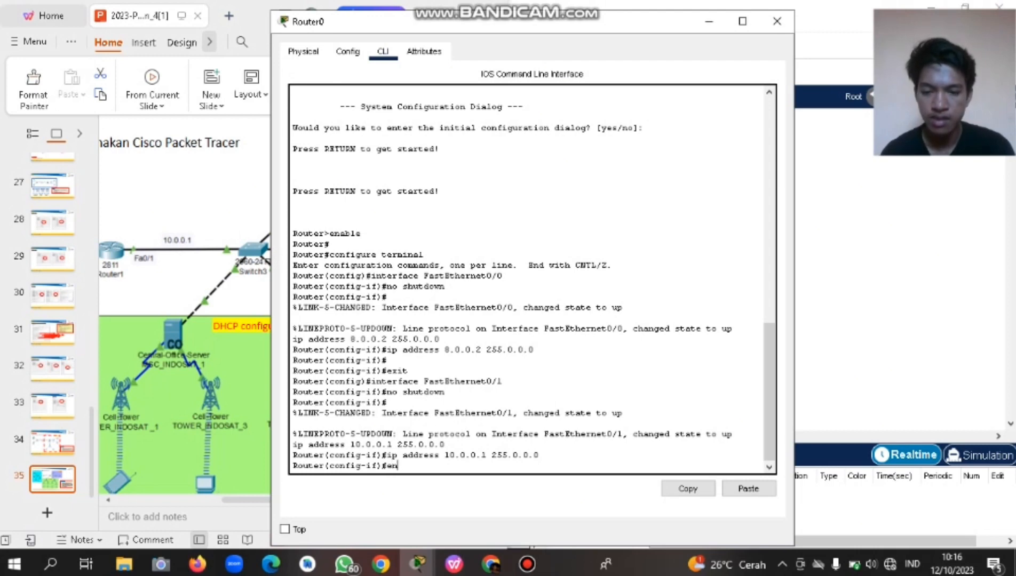
text(d)
key(Return)
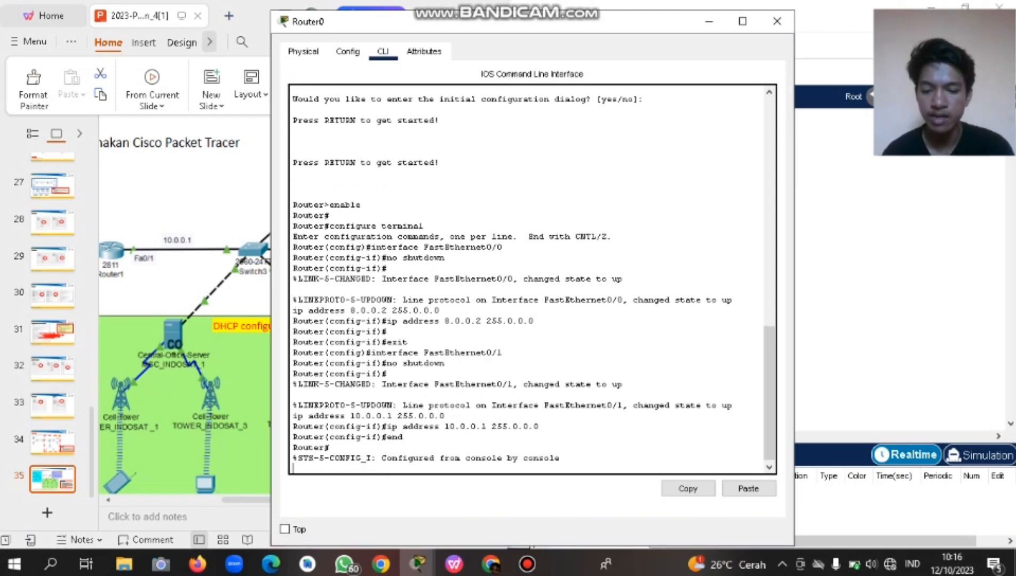
text(confi)
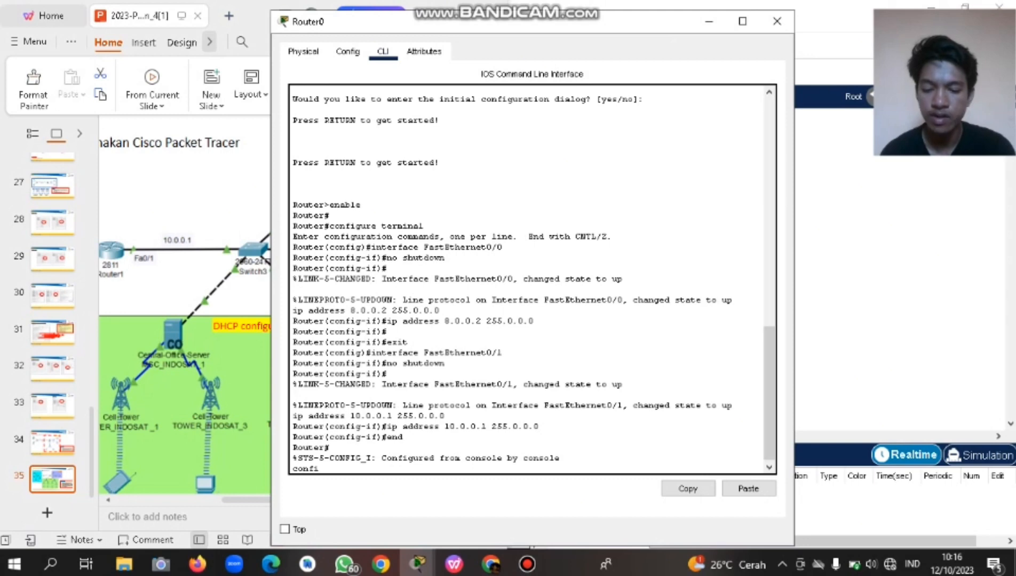
text(gure)
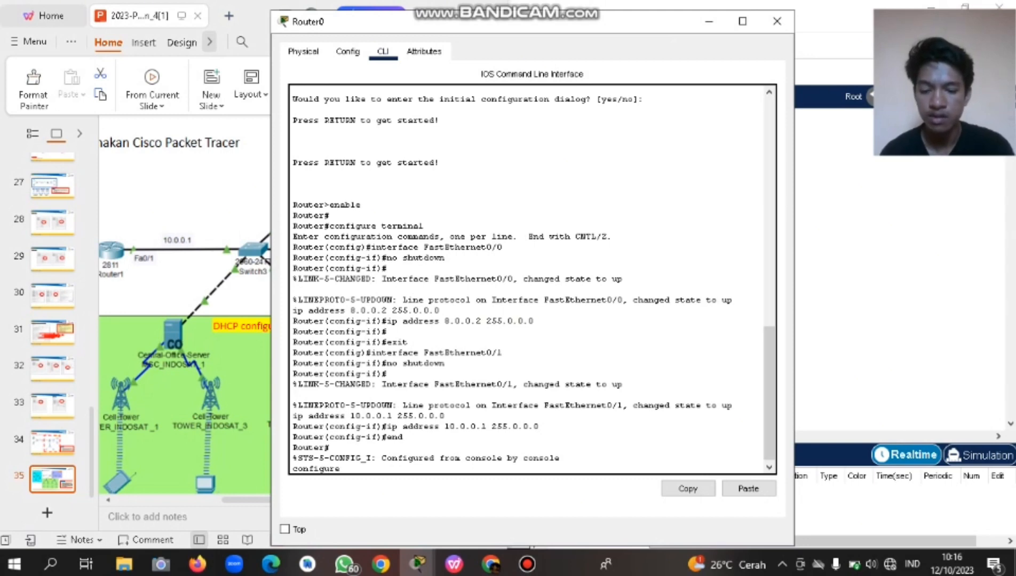
text( term)
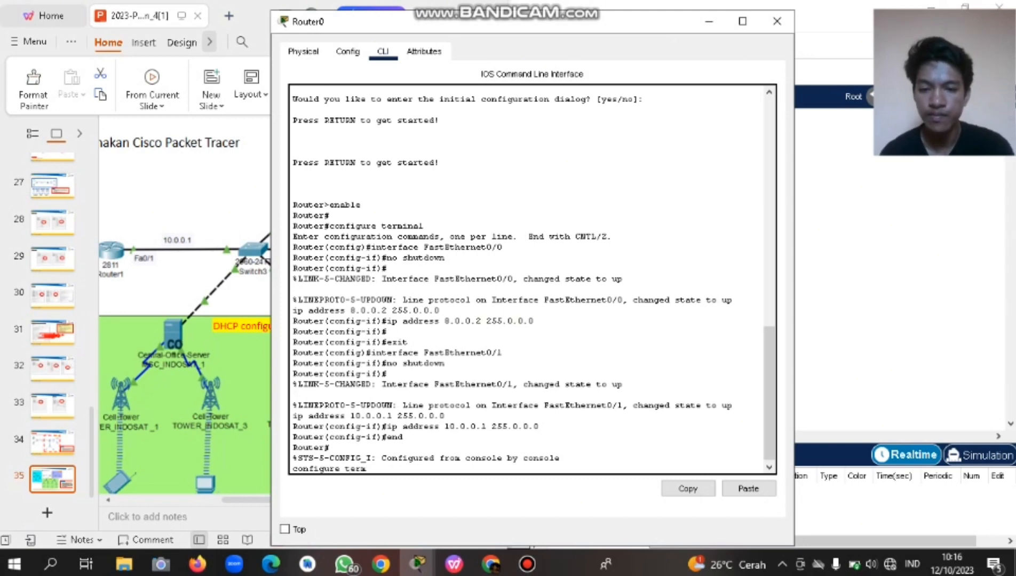
text(inal)
key(Return)
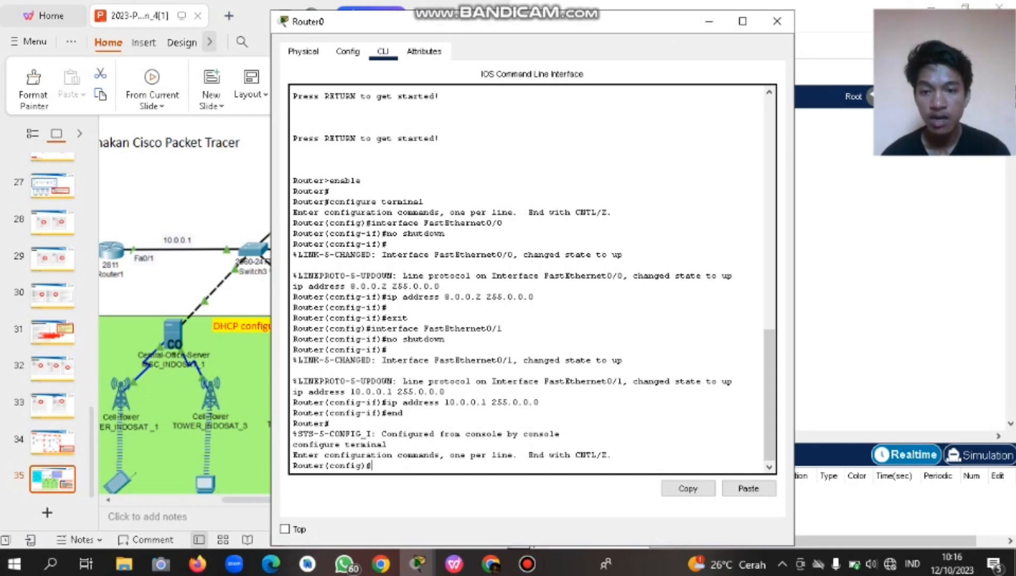
drag(383, 361, 513, 361)
key(ctrl+c)
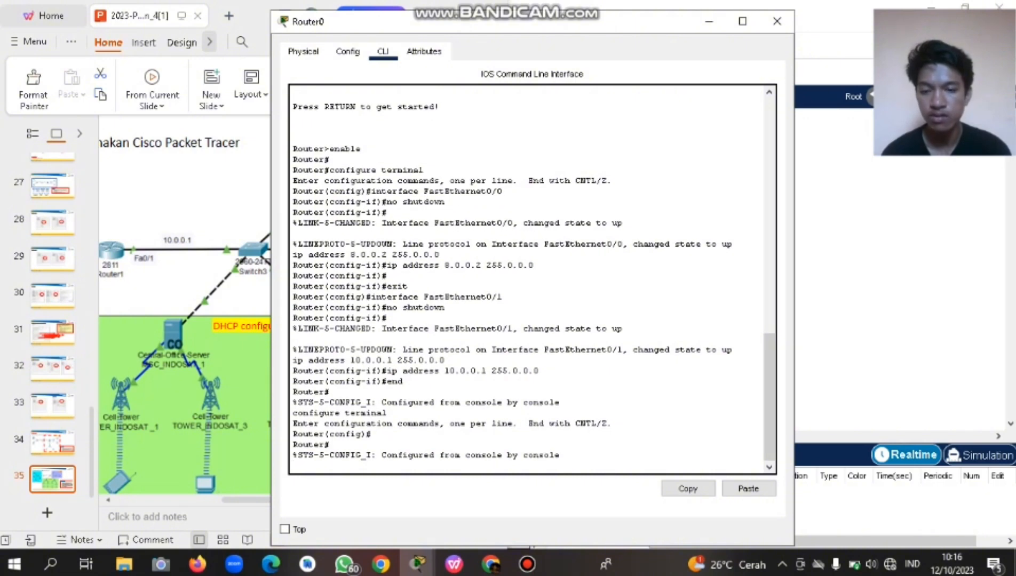
key(ctrl+z)
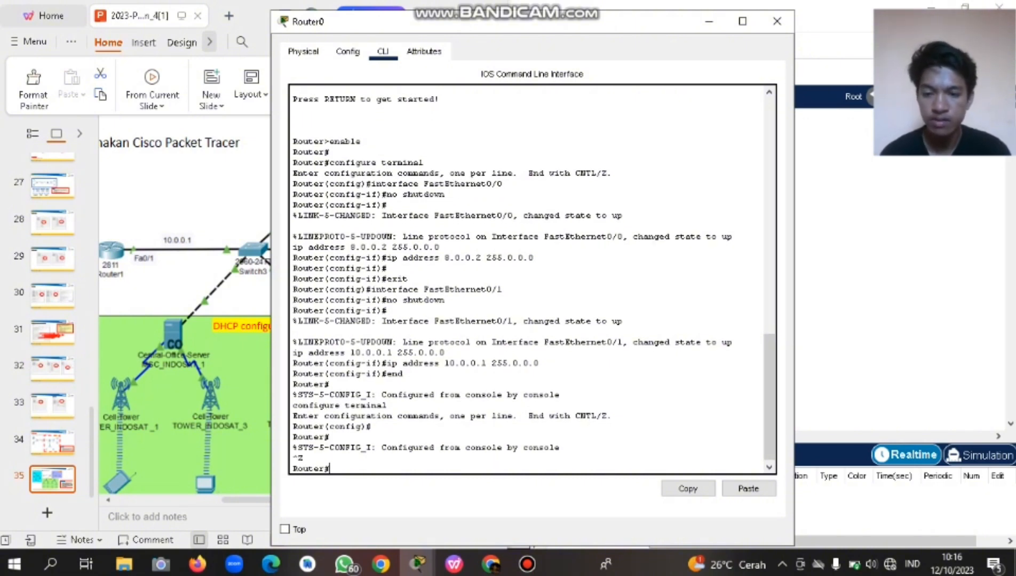
Run 'end', enter and exit 'configure terminal', then run 'configure terminal' again for Router(config)#.
text(end)
key(Return)
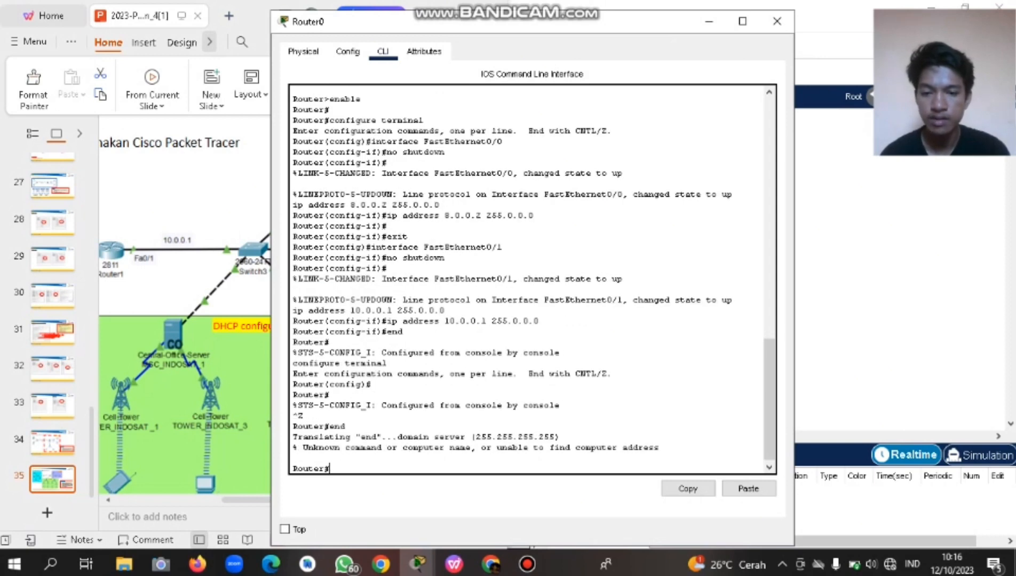
text(configure terminal)
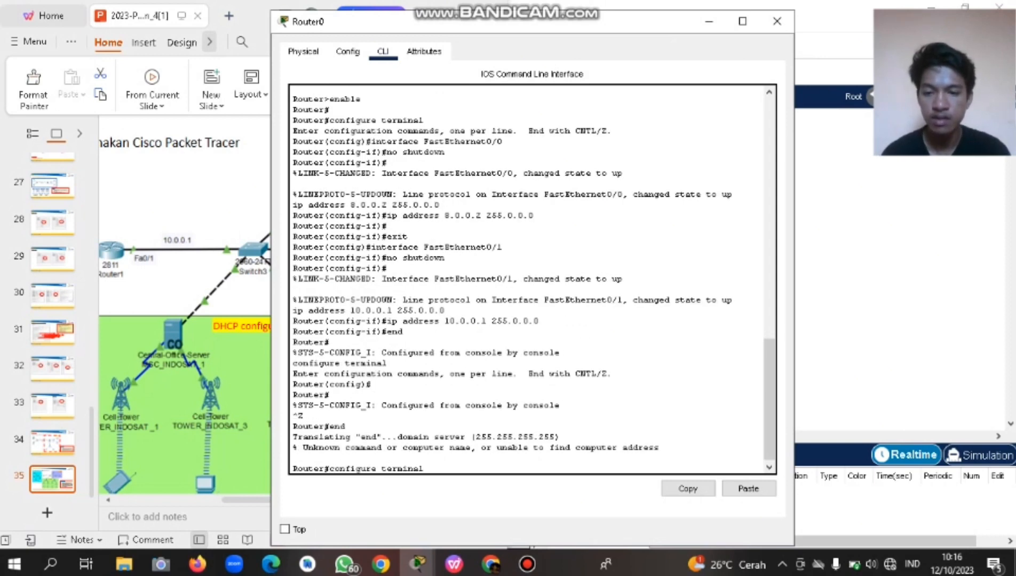
key(Return)
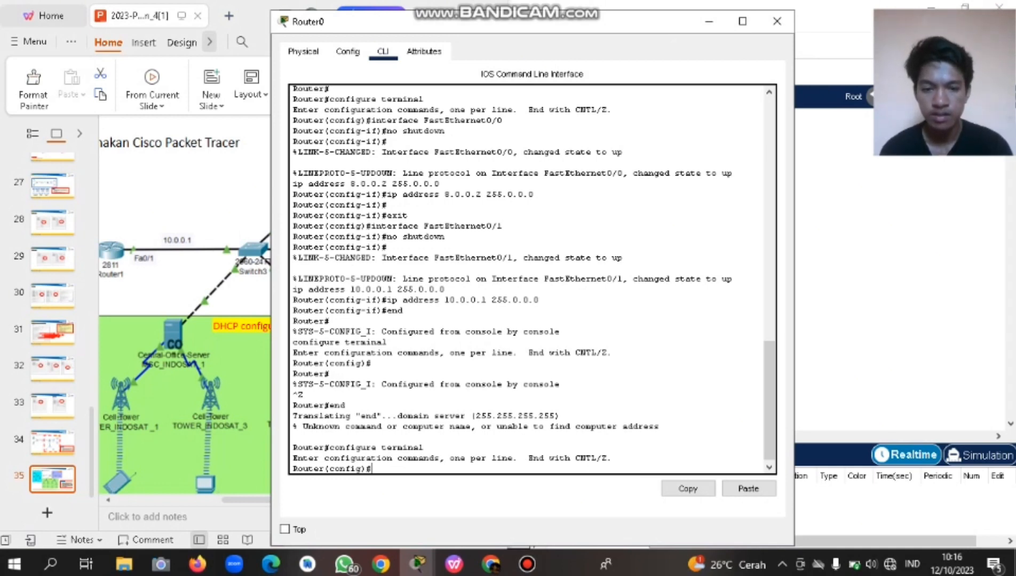
key(ctrl+z)
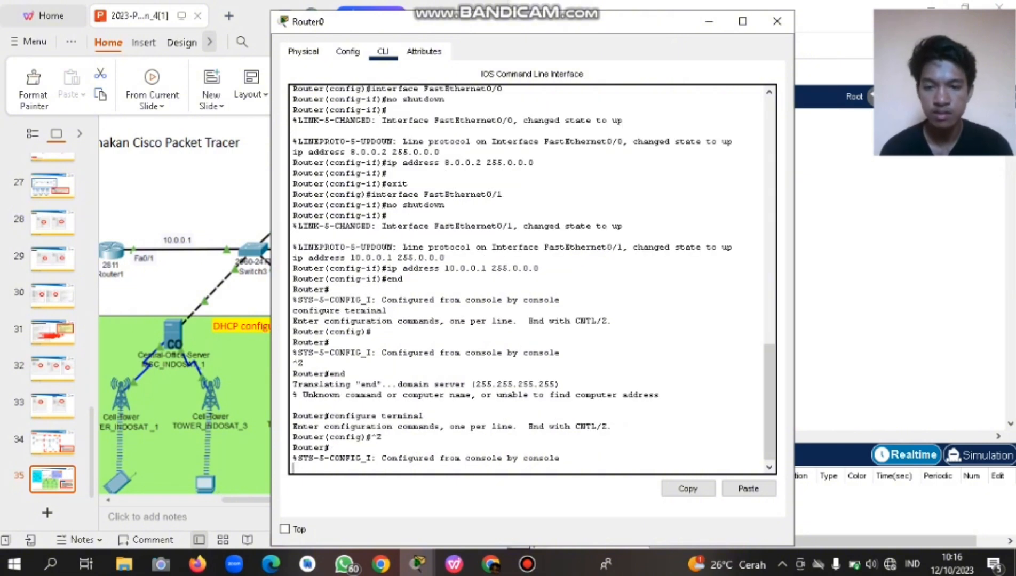
text(con)
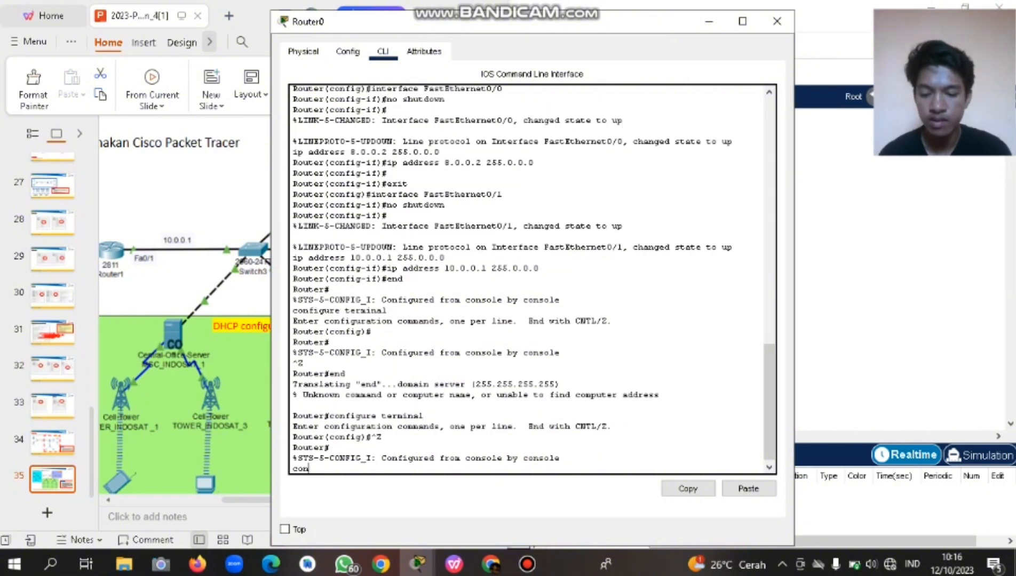
text(figur)
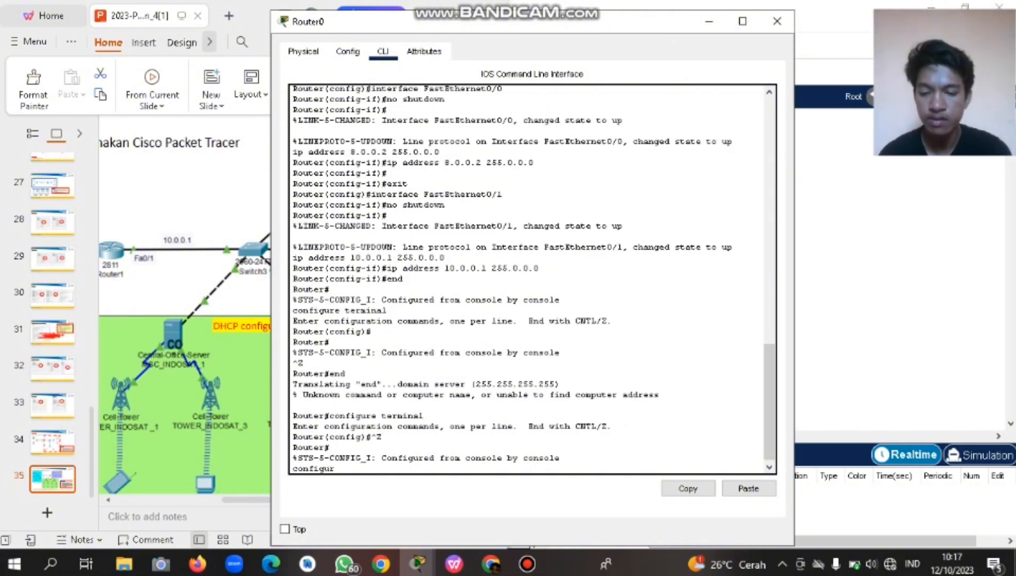
text(e terminal)
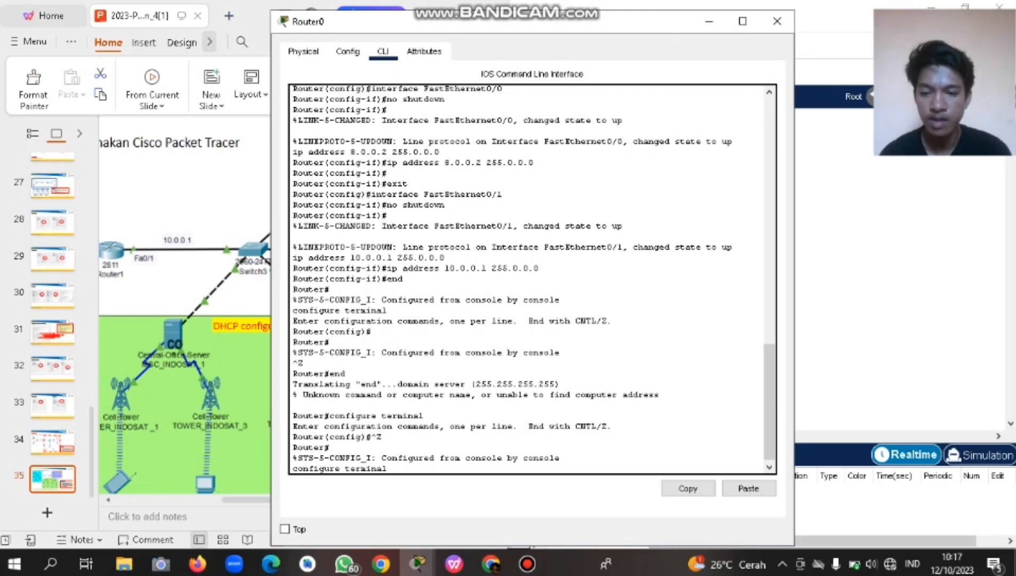
key(Return)
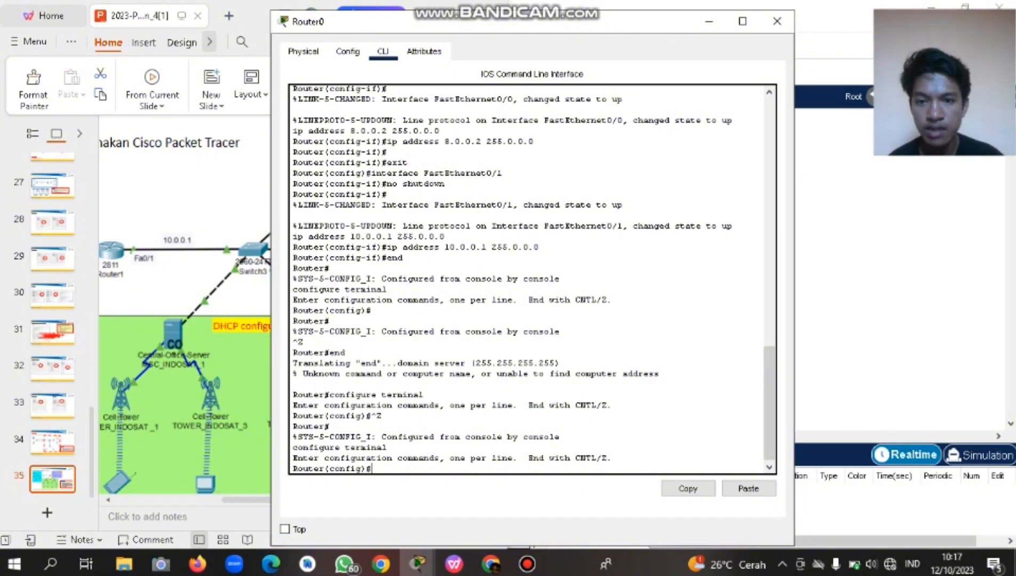
Run 'interface fastEthernet0/1' on Router0 to reach the Router(config-if)# prompt.
text(in)
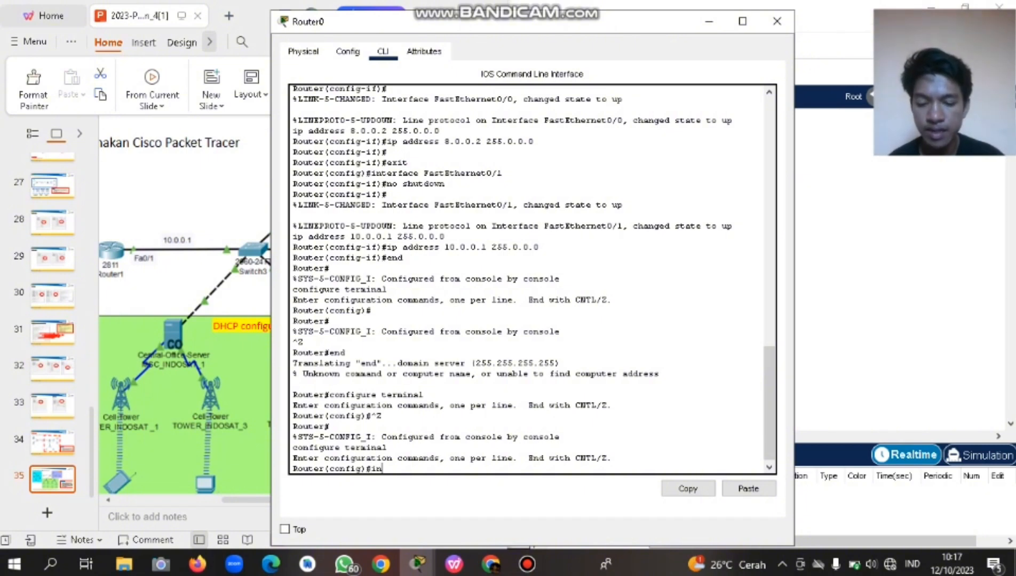
text(terface)
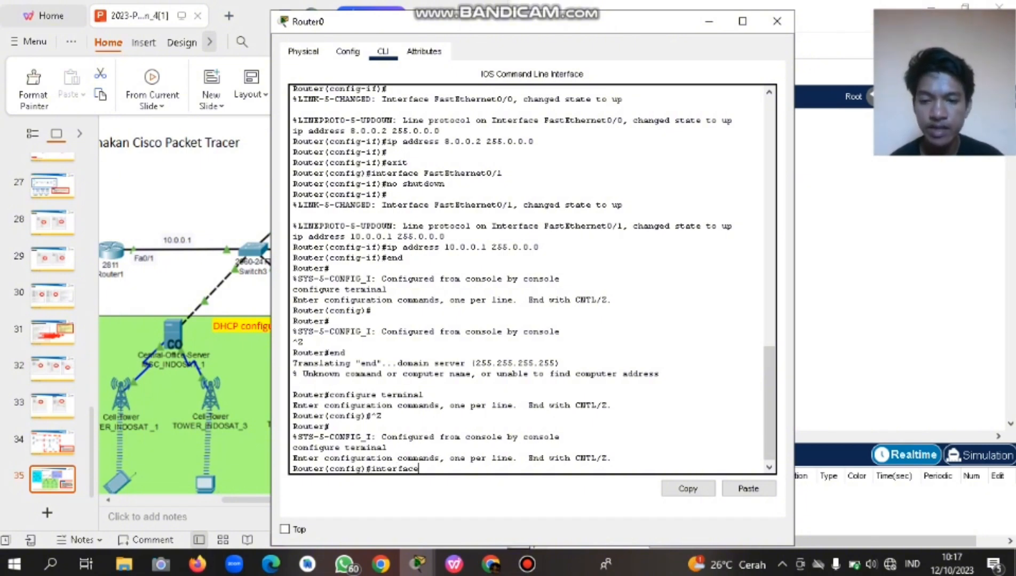
text( fast)
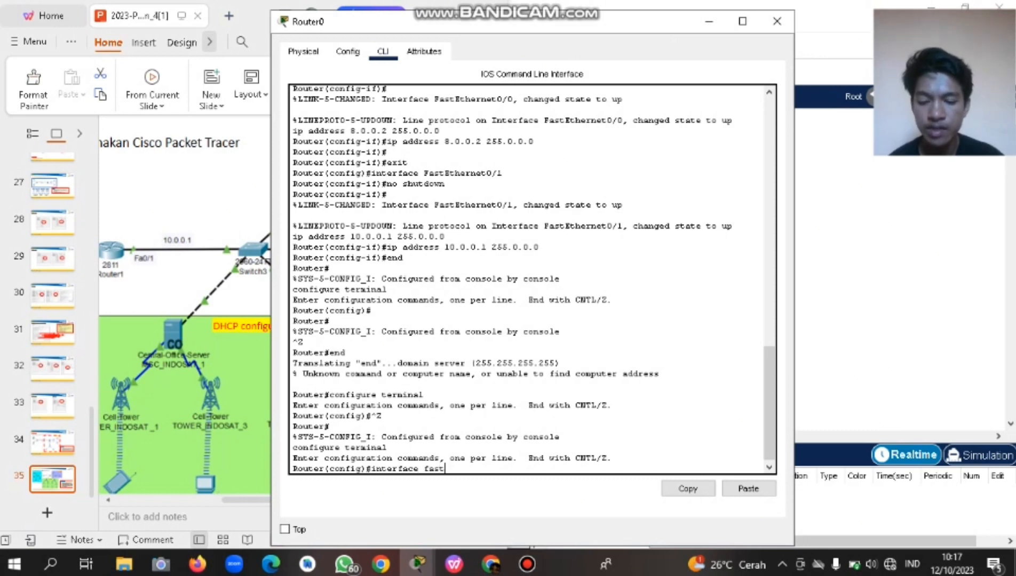
key(Caps_Lock)
text(E)
key(Caps_Lock)
text(t)
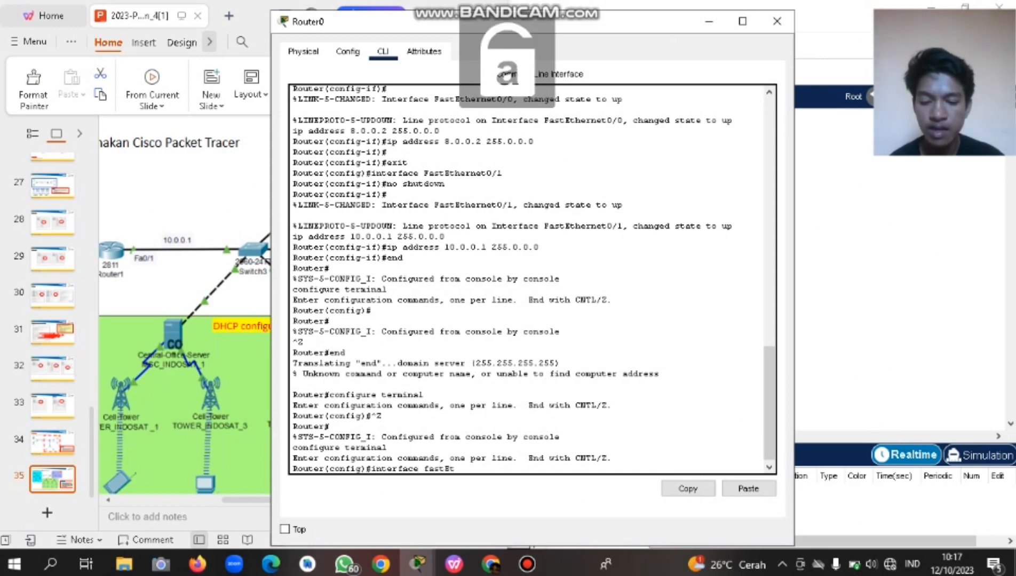
text(hernet0)
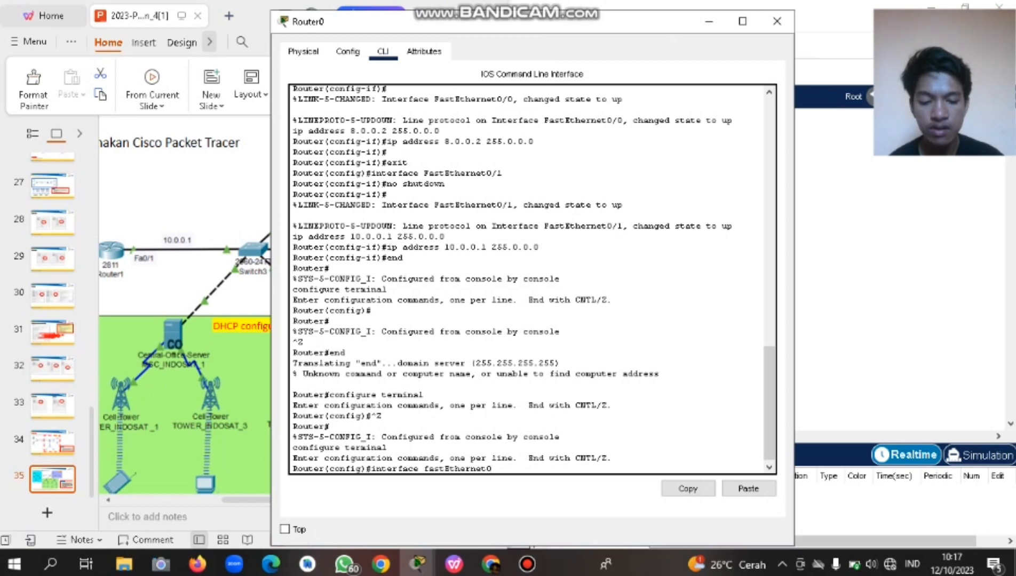
text(1)
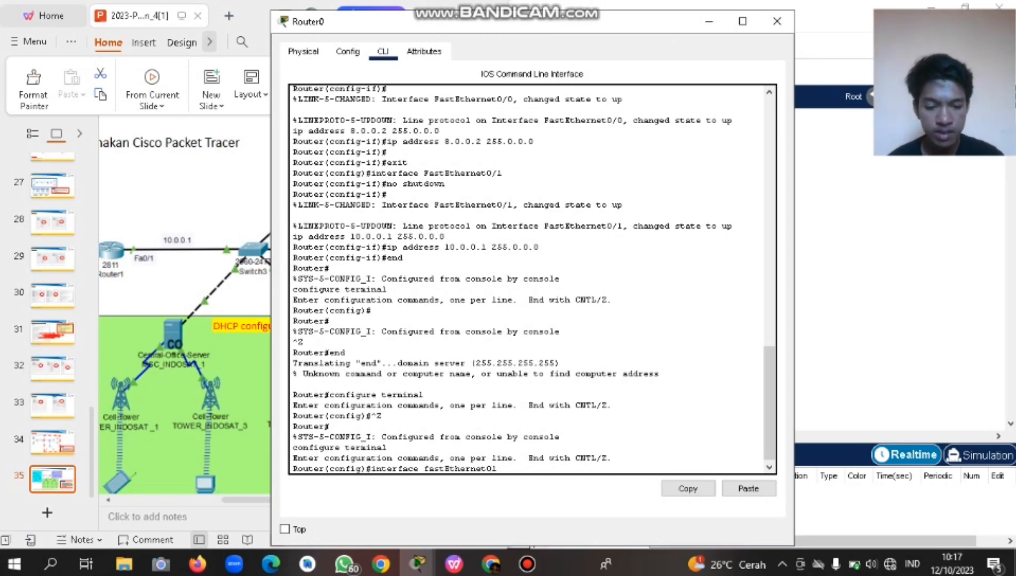
key(BackSpace)
text(/1)
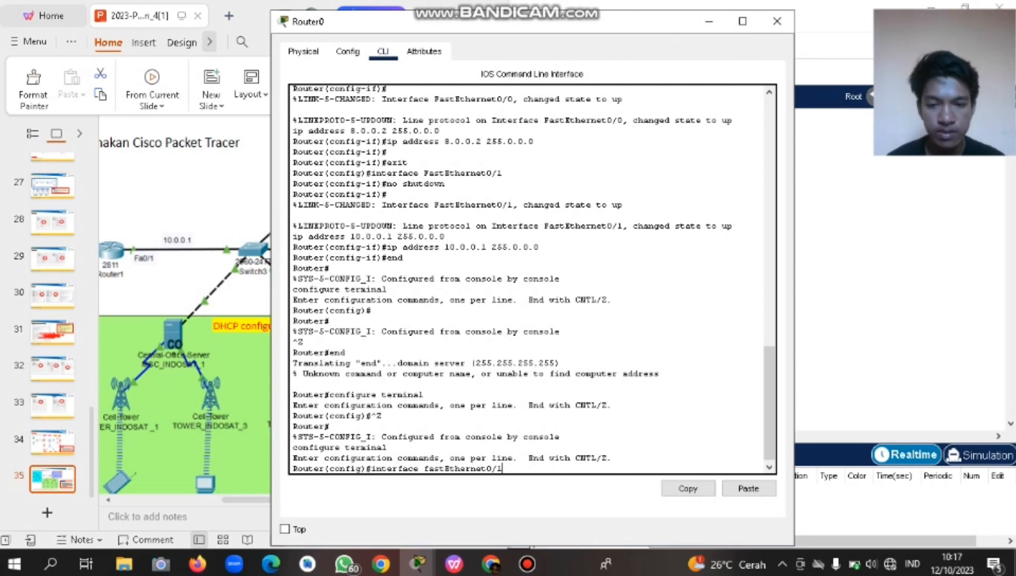
key(Return)
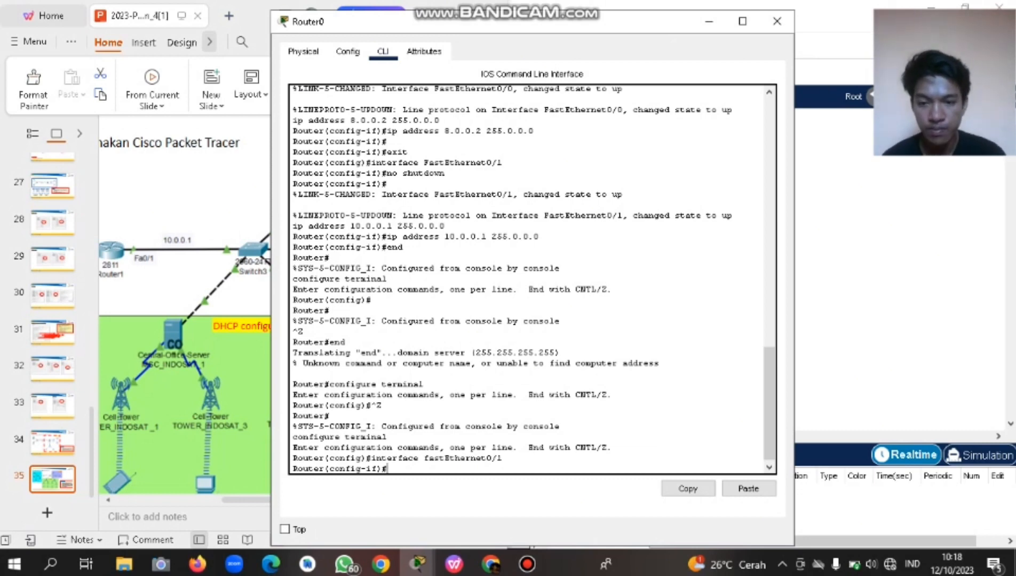
Type 'ip dhcp excluded-address 10.0.0.1 10.0.0.10' at the interface prompt without running it.
text(ip dhcp)
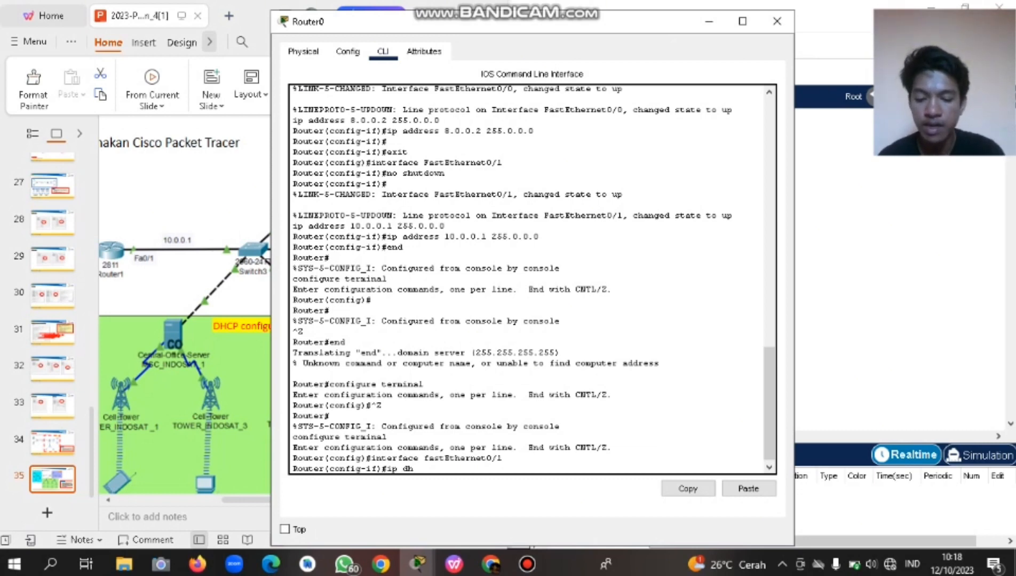
key(BackSpace)
key(BackSpace)
key(BackSpace)
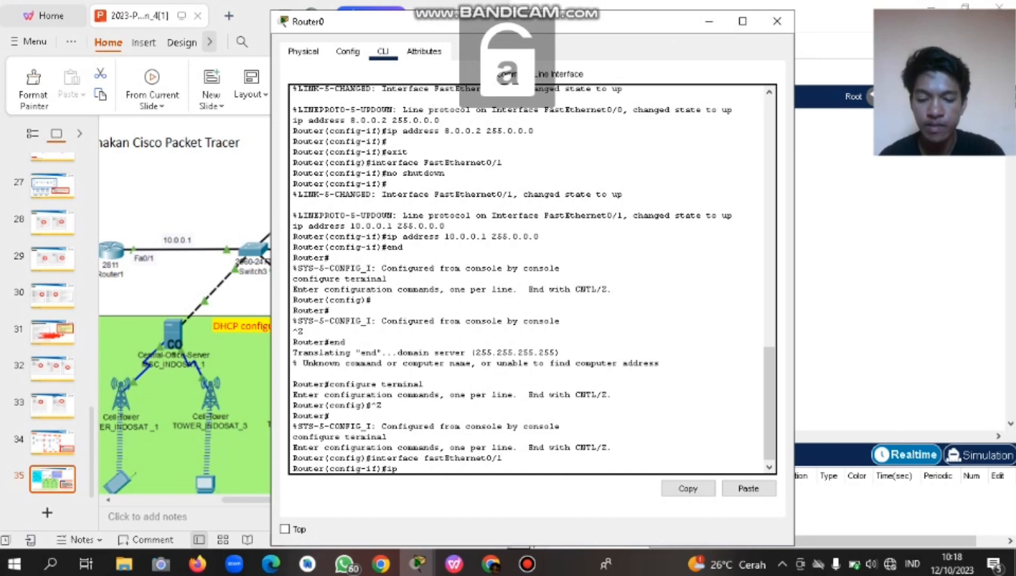
text(hcp)
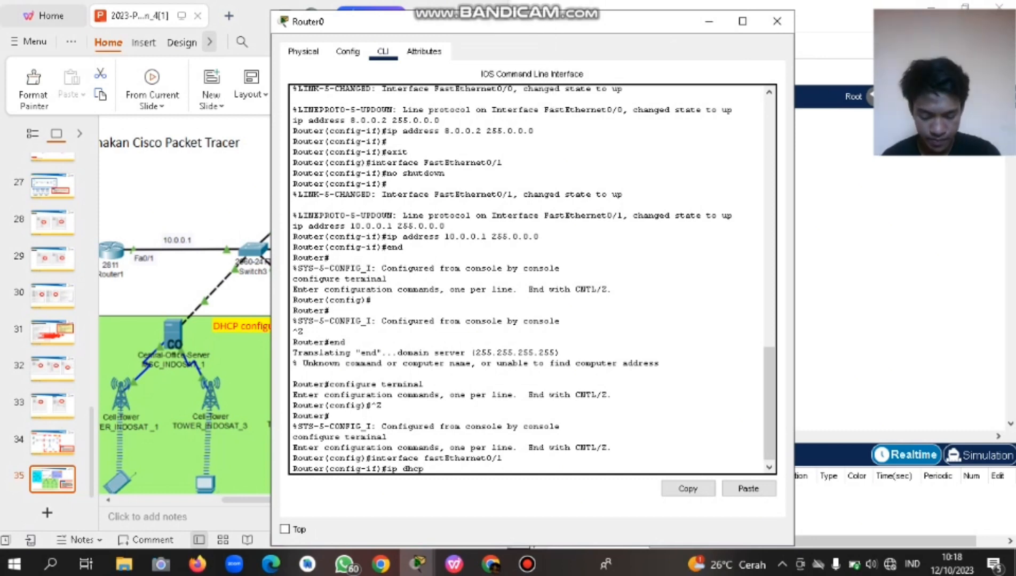
text( ec)
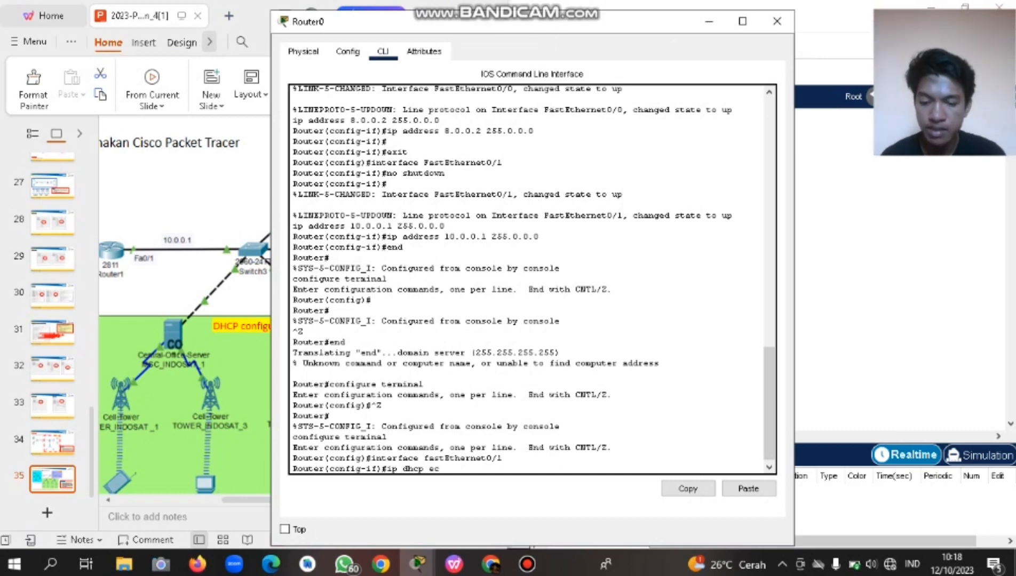
key(BackSpace)
text(xluded)
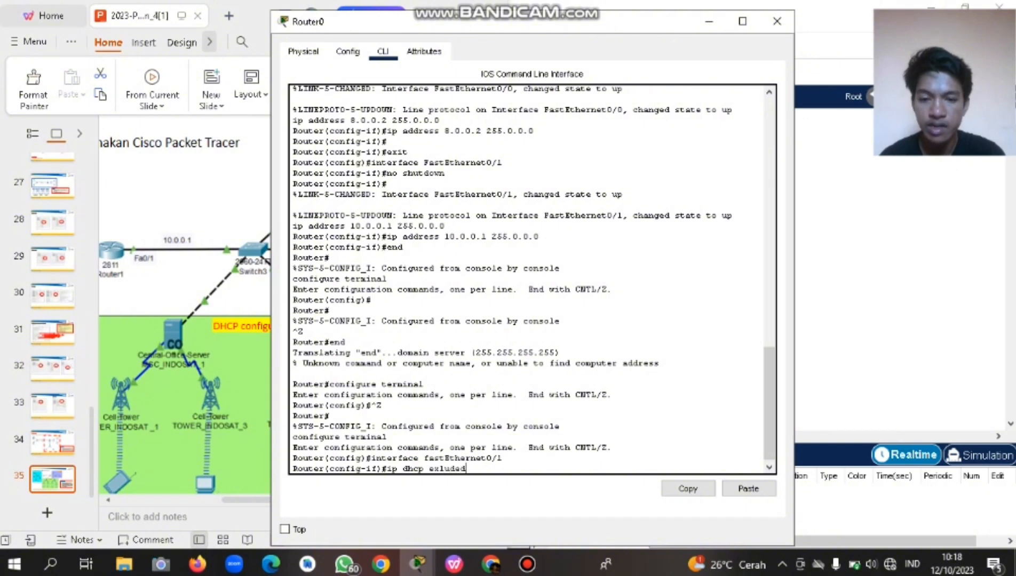
text(-add)
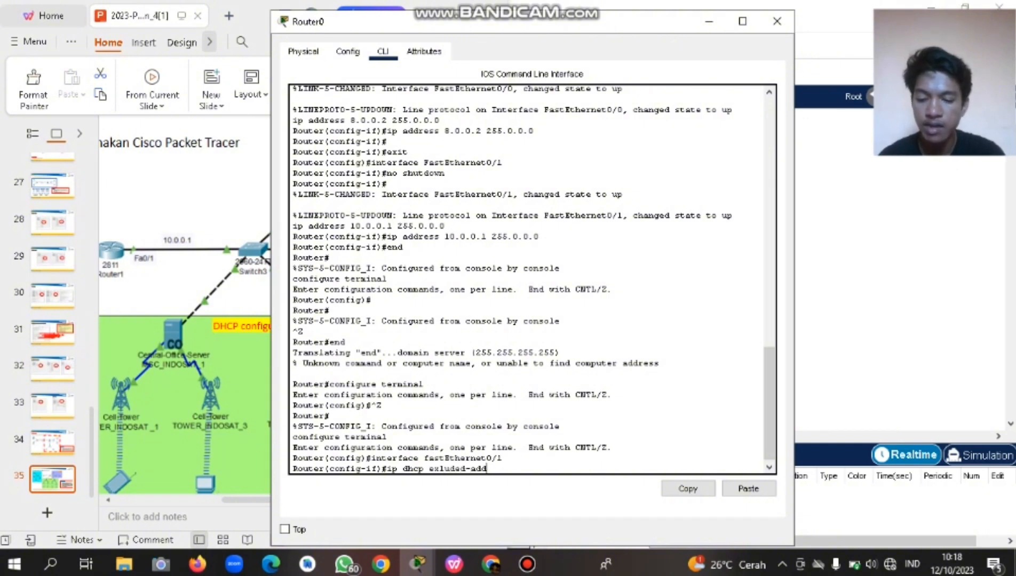
text(ress)
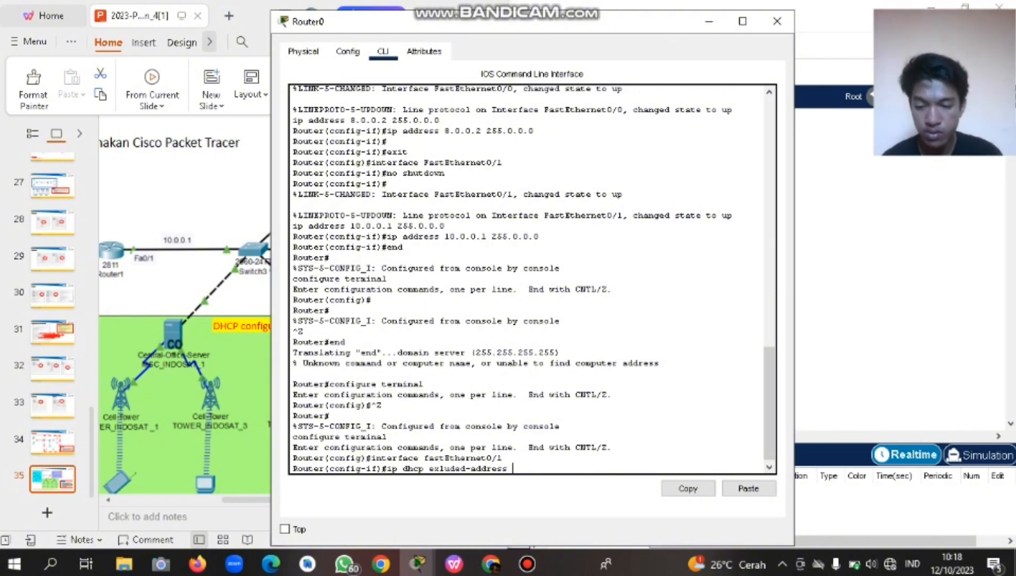
text(10.)
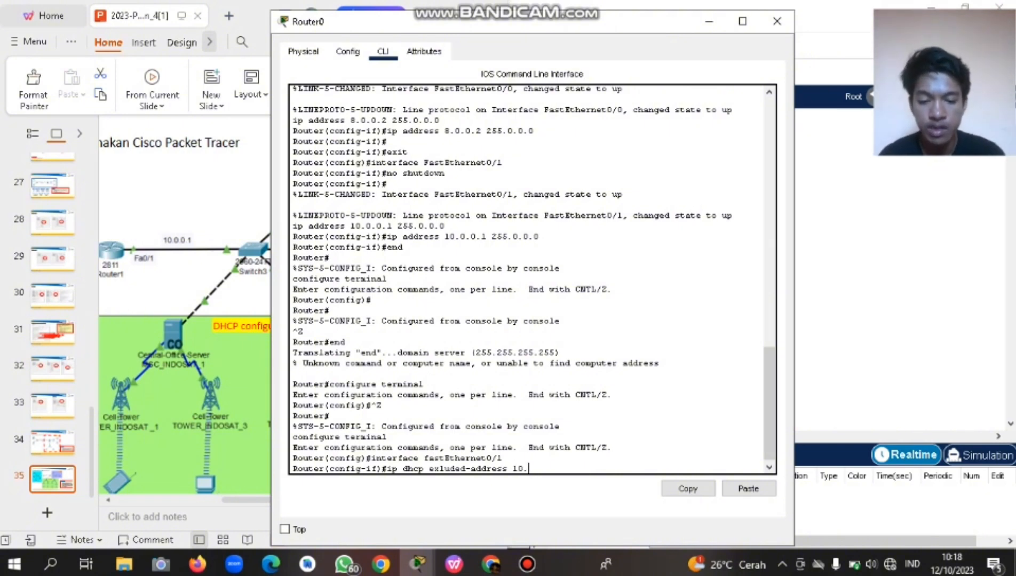
text(0.0.1 )
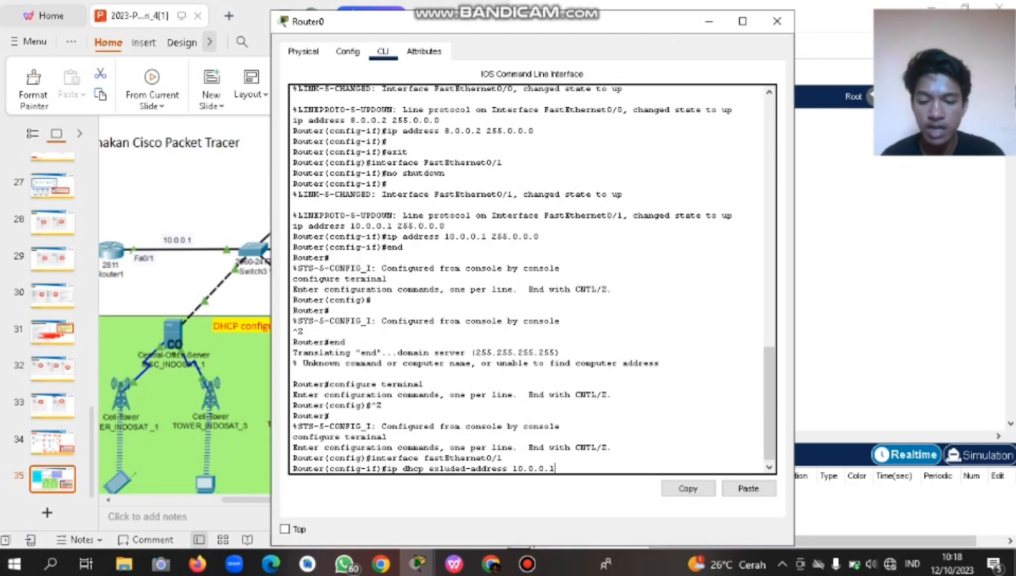
text(10.0.0)
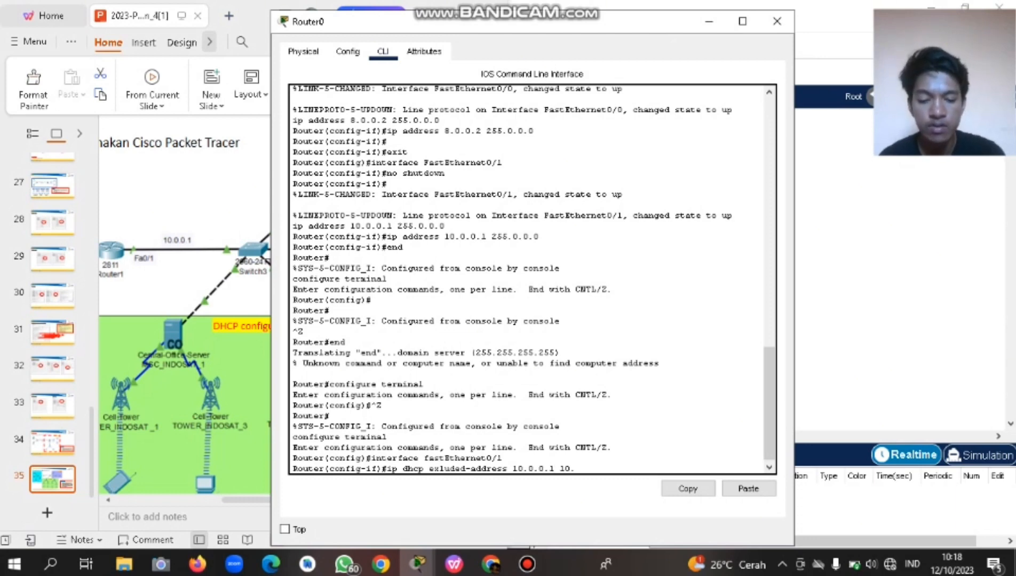
text(.)
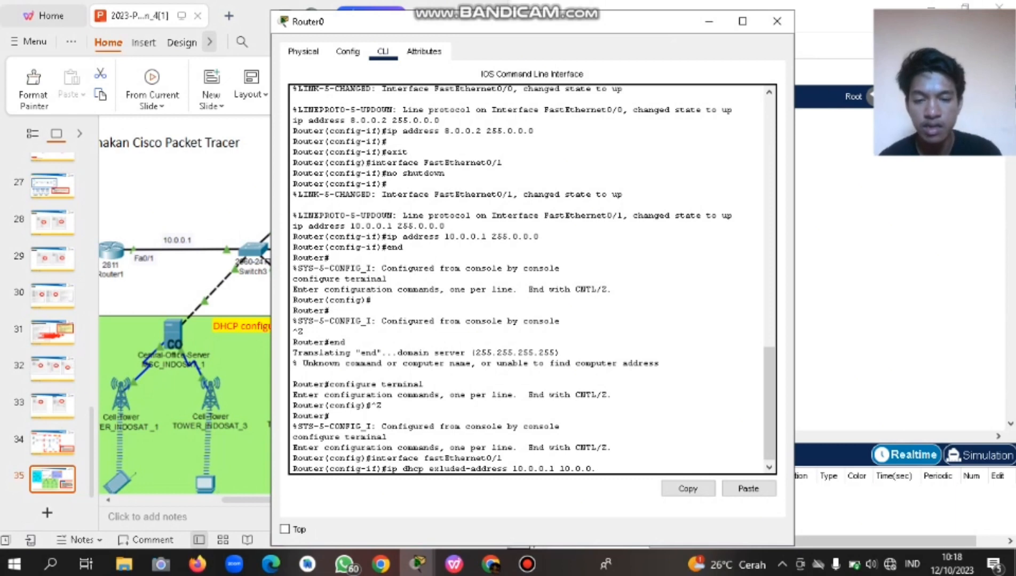
text(10)
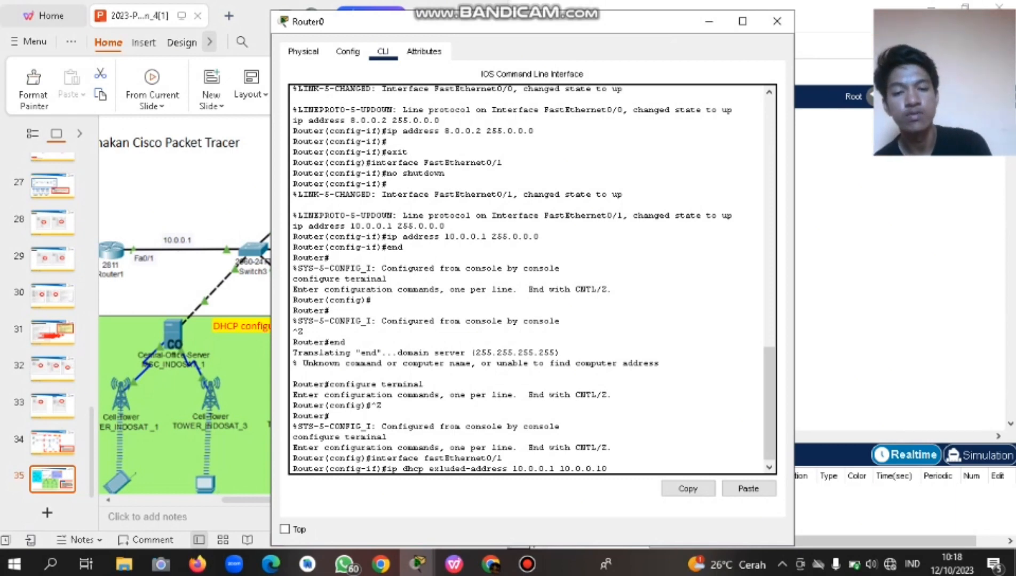
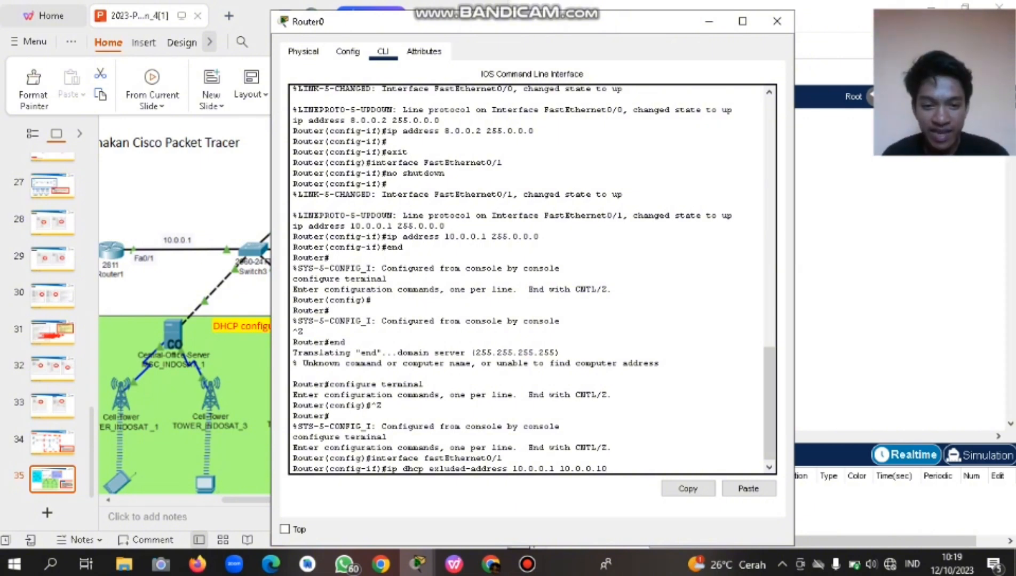
Fix the 'exluded' typo and run 'ip dhcp excluded-address 10.0.0.1 10.0.0.10' on Router0.
key(Return)
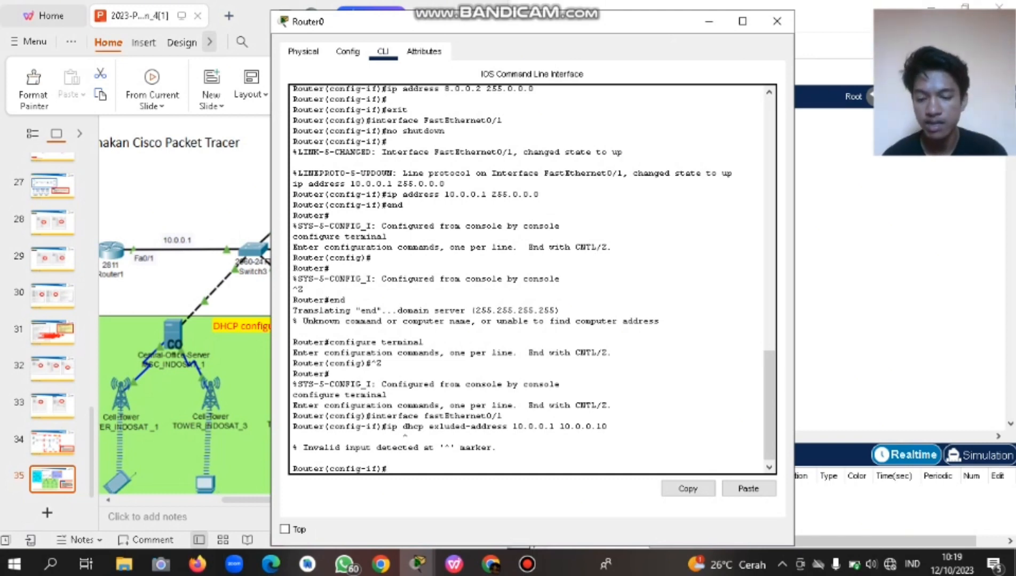
key(Up)
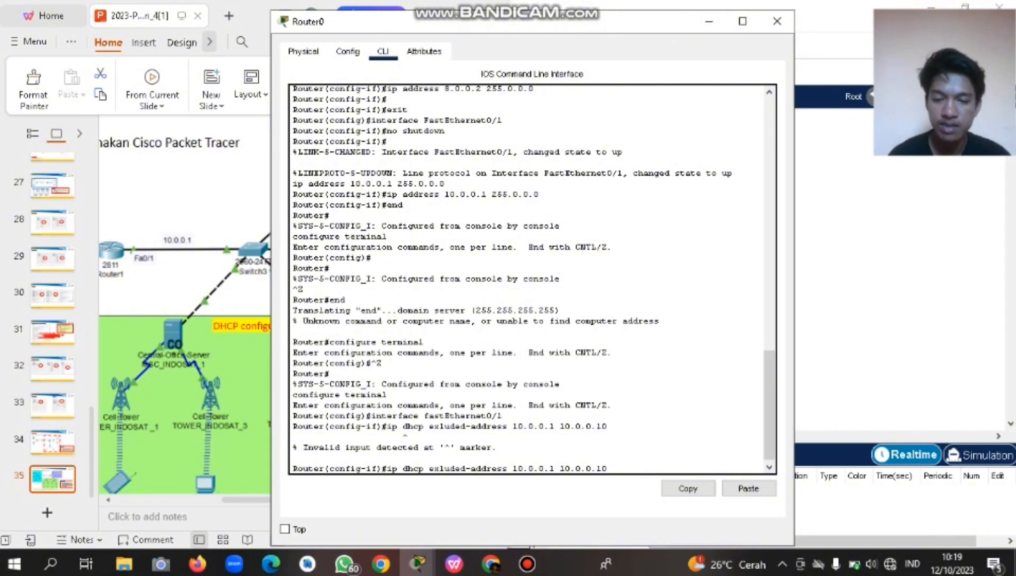
text(c)
key(BackSpace)
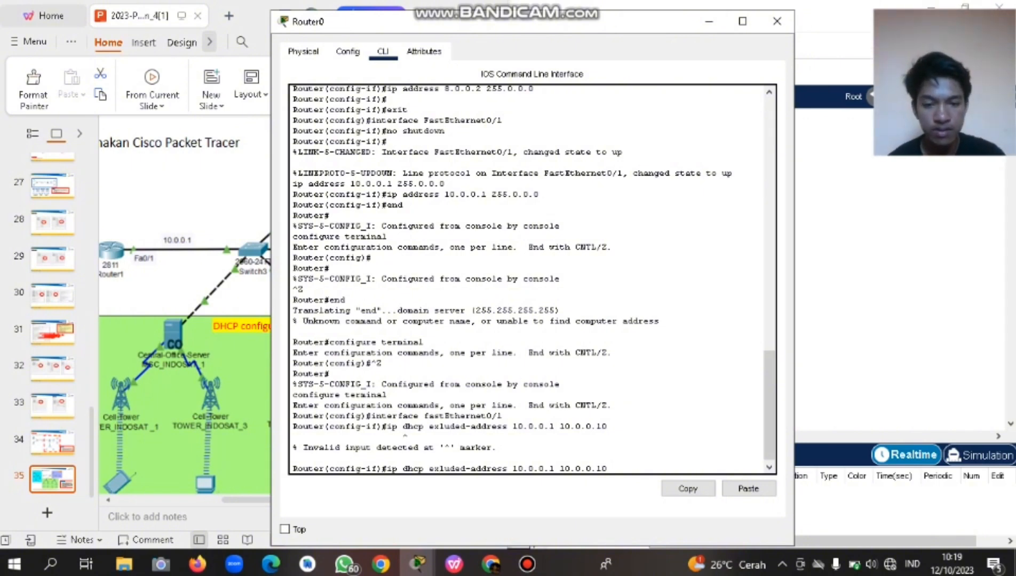
key(Left)
key(Left)
key(Left)
key(Left)
key(Left)
key(Left)
key(Left)
key(Left)
key(Left)
key(Left)
key(Left)
key(Left)
key(Left)
key(Left)
key(Left)
key(Left)
key(Left)
key(Left)
key(Left)
key(Left)
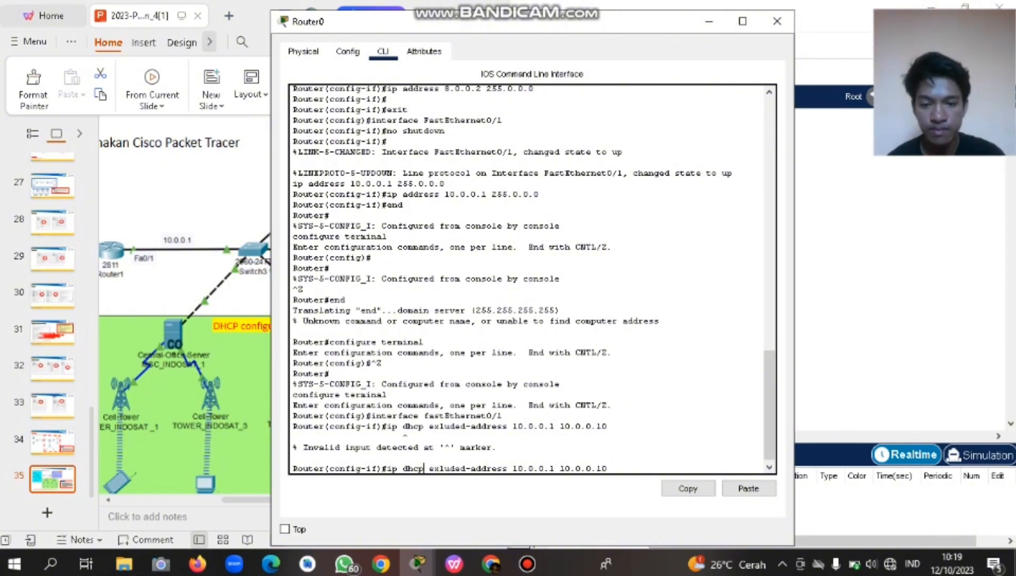
key(Right)
key(Right)
key(Right)
text(c)
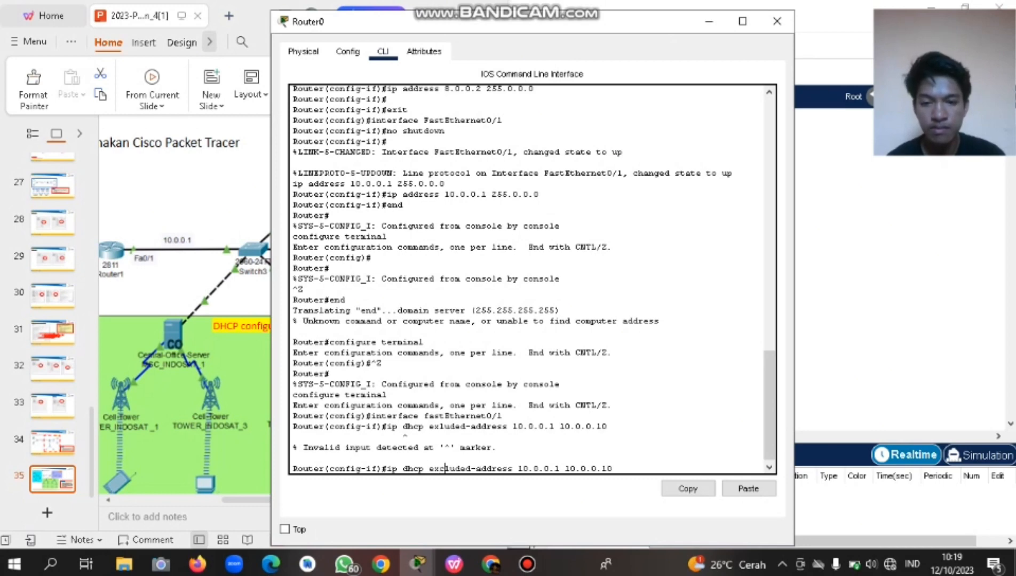
key(Return)
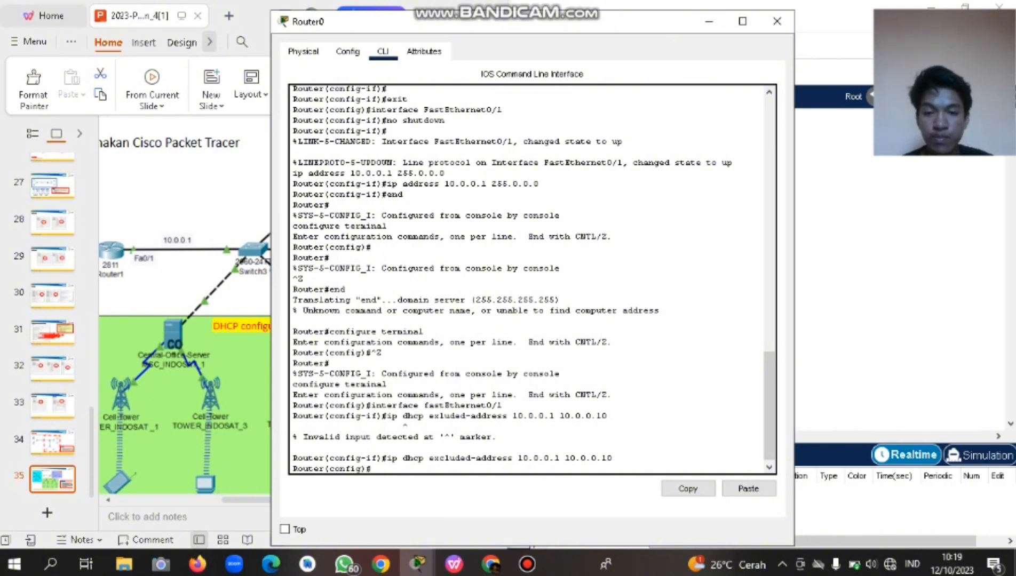
Create DHCP pool 'cell' with 'ip dhcp pool cell' and set its network to 10.0.0.1 255.0.0.0.
text(ip)
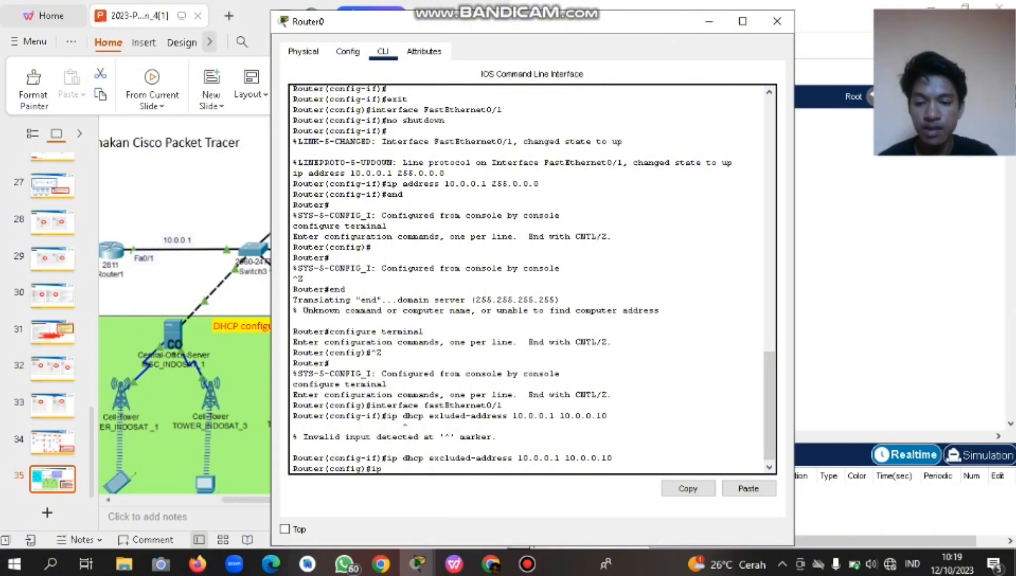
text( dhcp p)
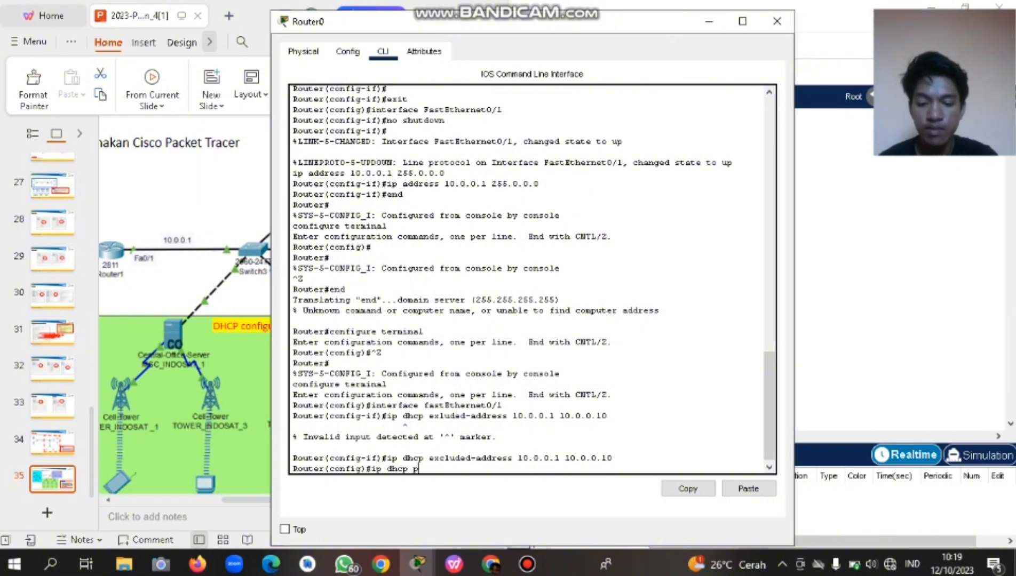
text(ool cell)
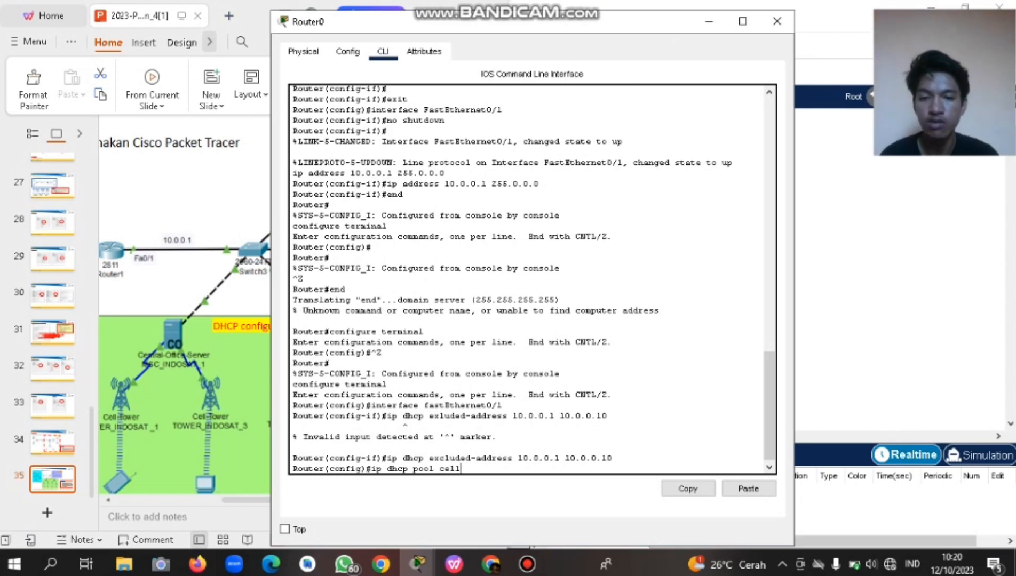
key(Return)
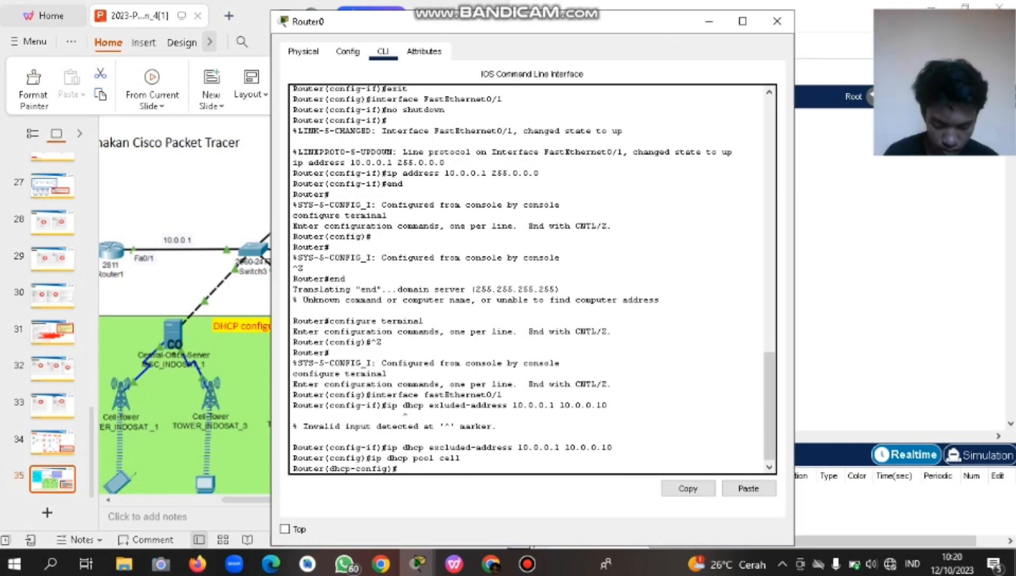
text(net)
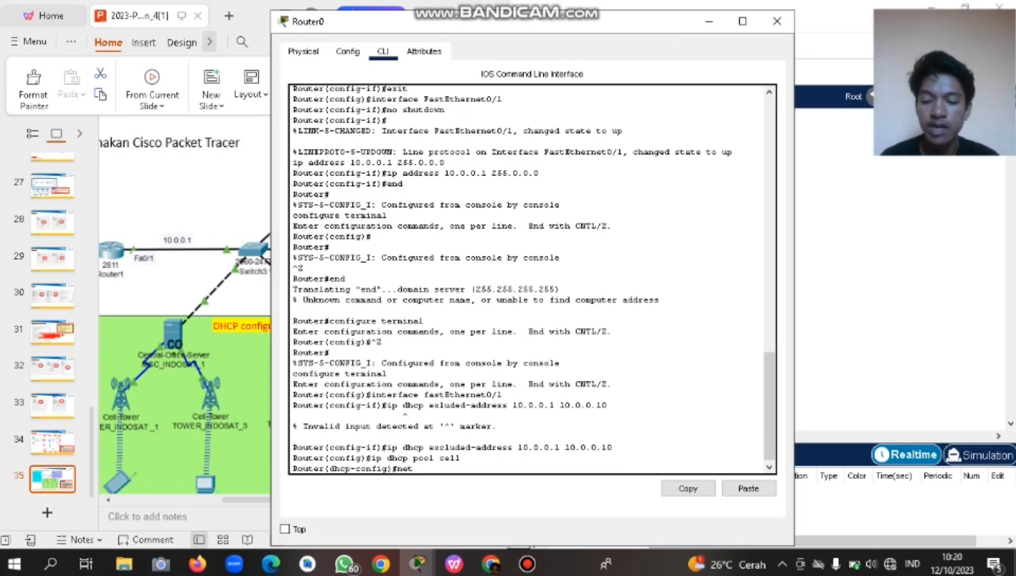
text(rwork)
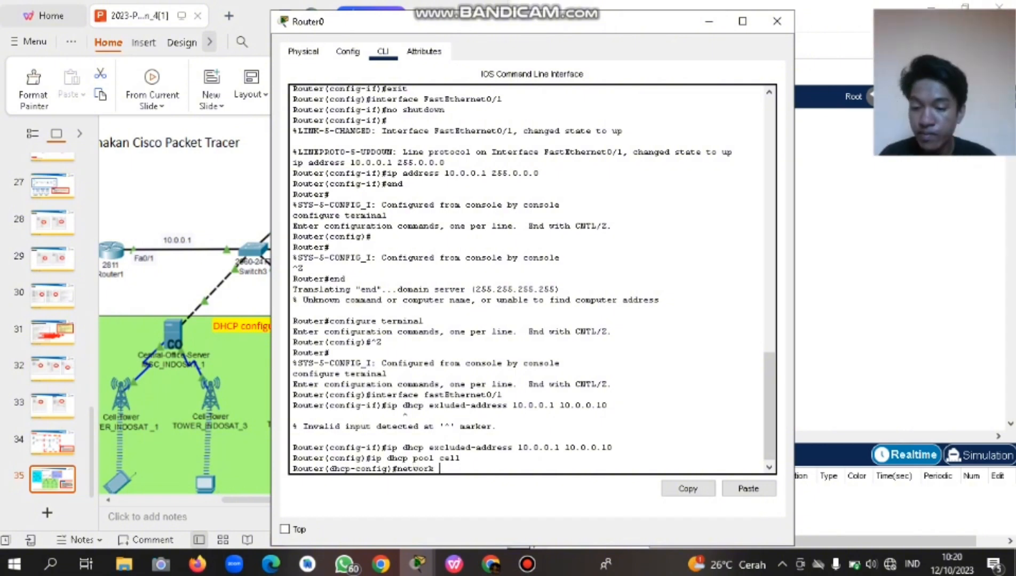
text( 10)
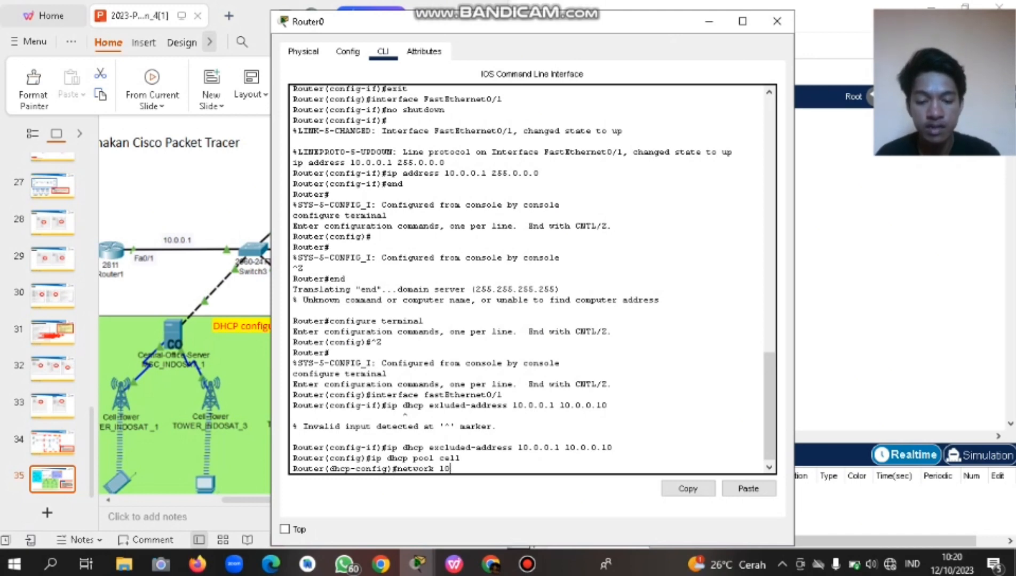
text(.0.0.)
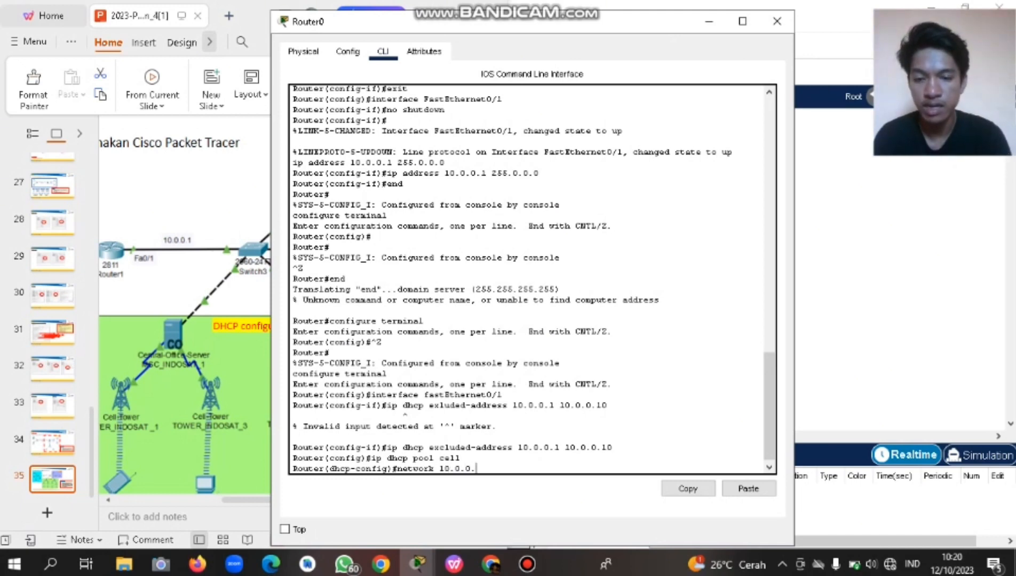
text(1 )
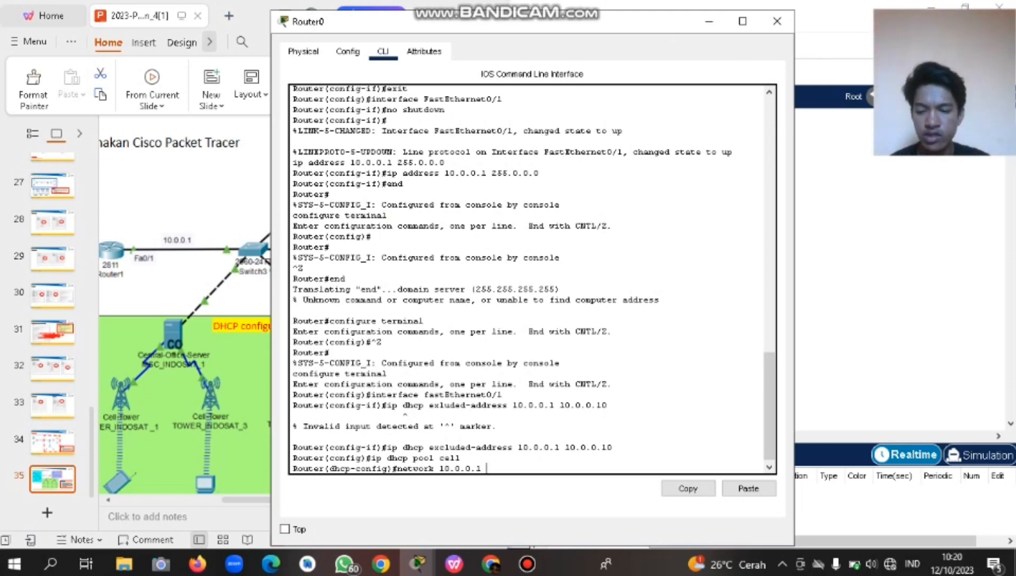
text(255.)
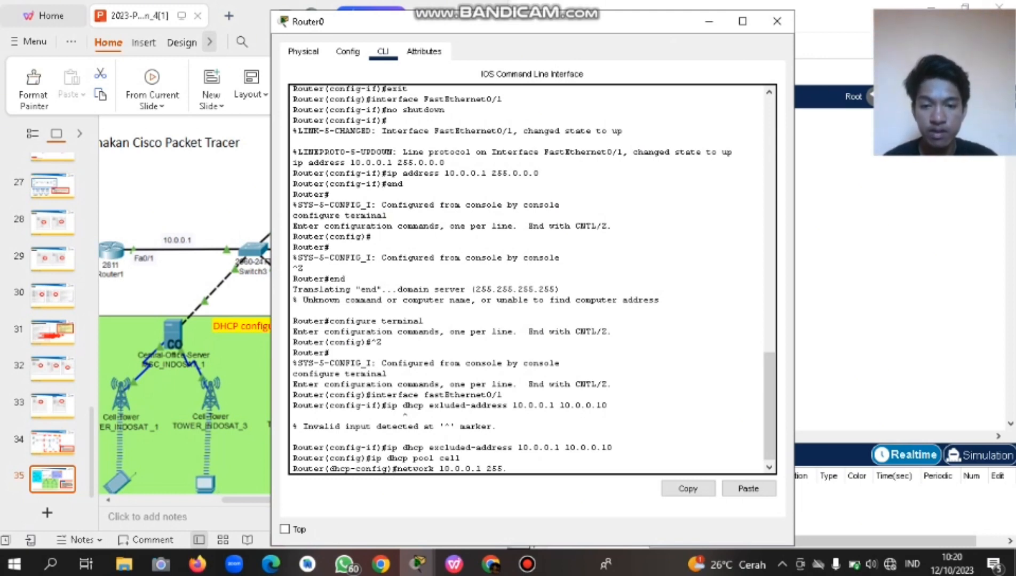
text(0.0.0)
key(Return)
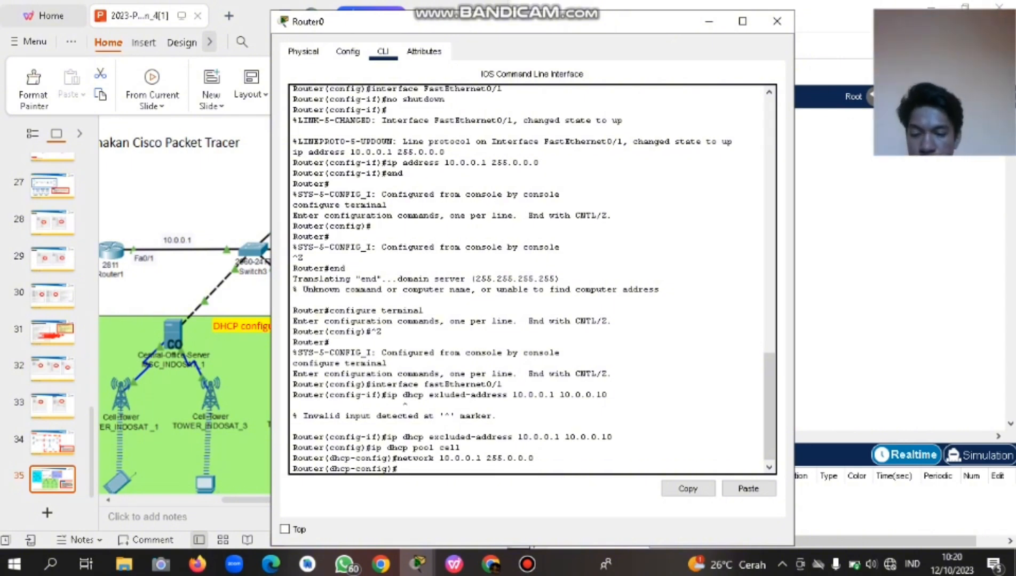
Give the cell pool default-router 10.0.0.1 and dns-server 8.8.8.8.
text(defau)
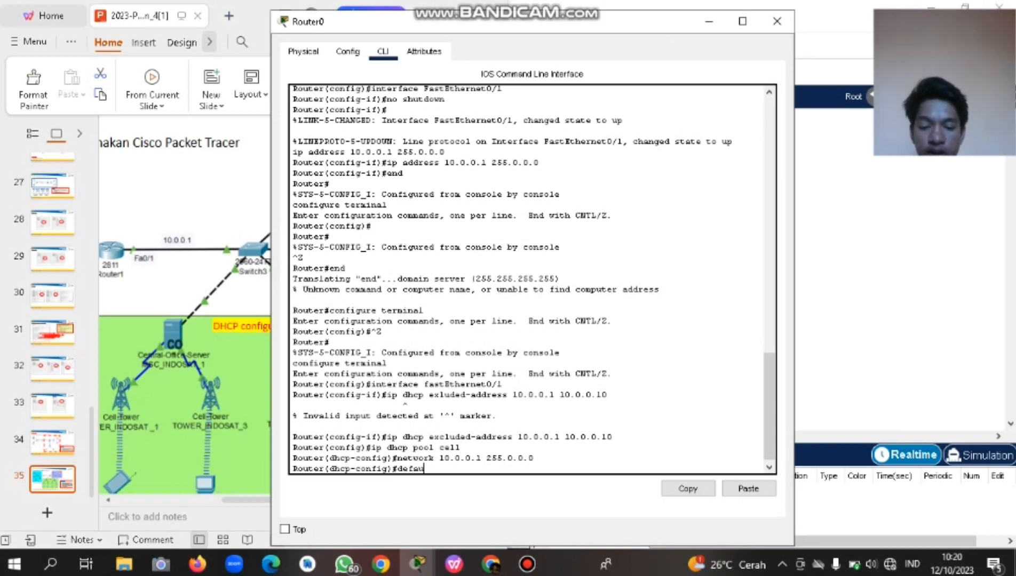
text(lt-)
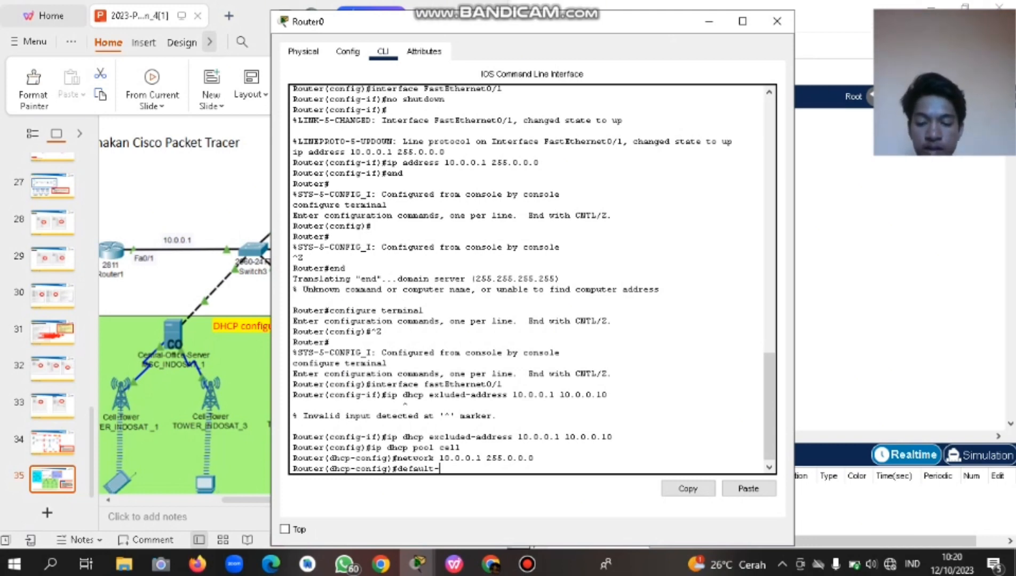
text(router )
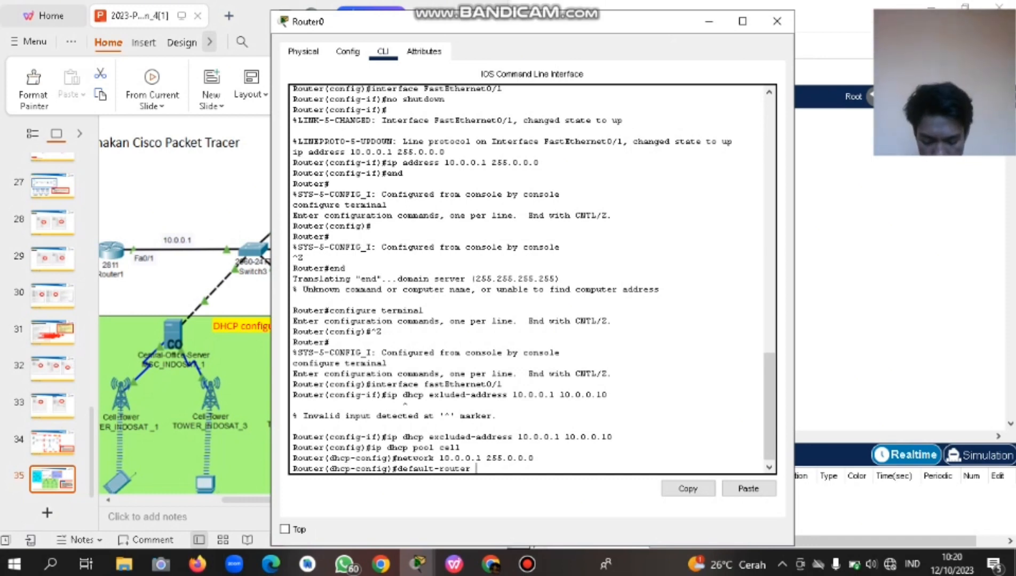
text(10.0.0.1)
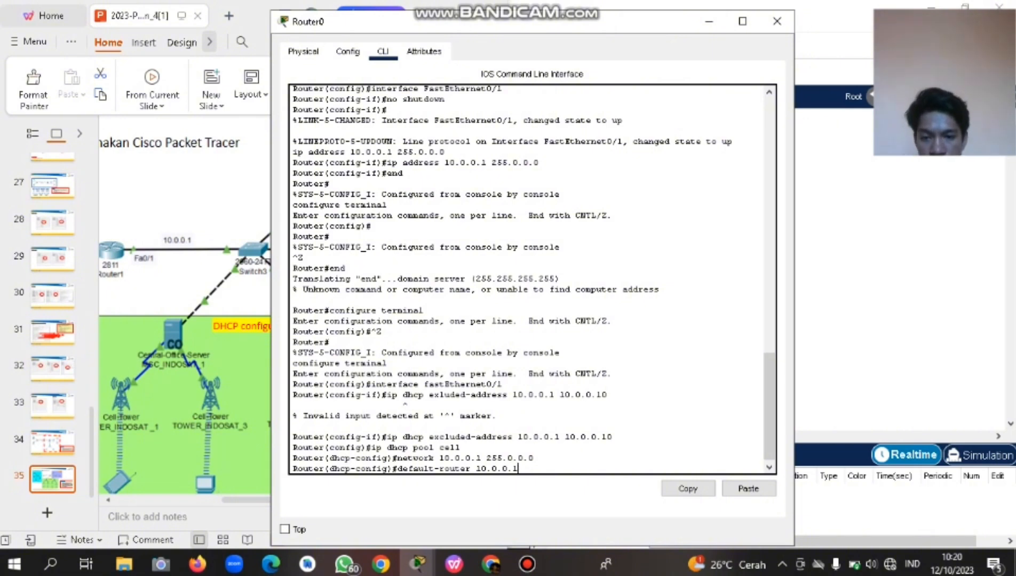
key(Return)
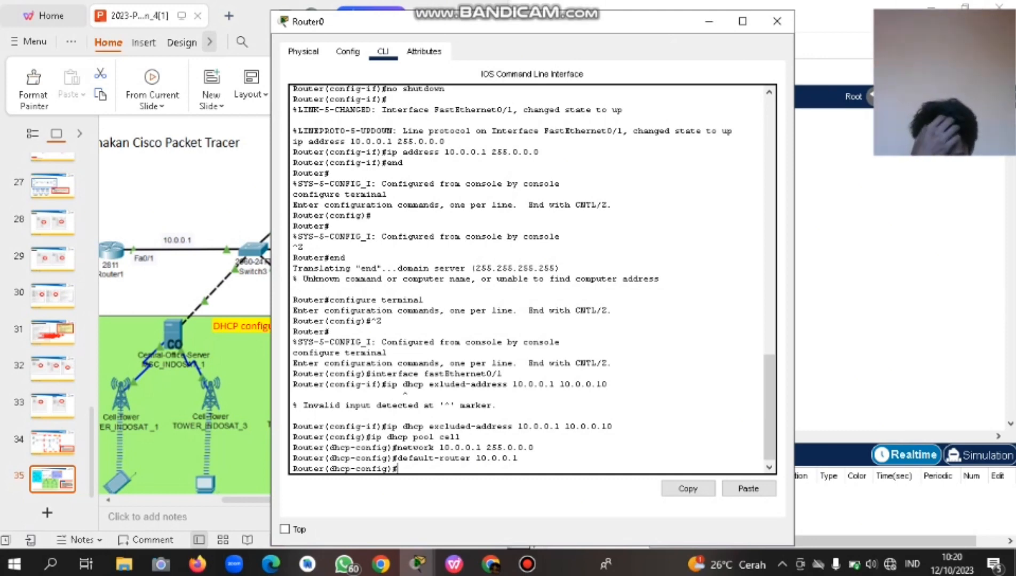
text(dns)
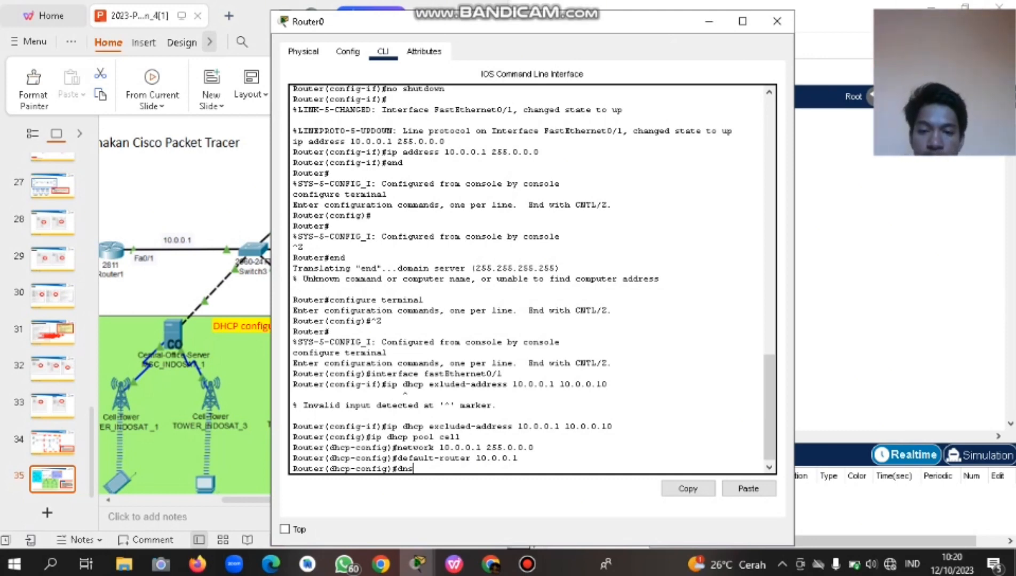
text(-serve)
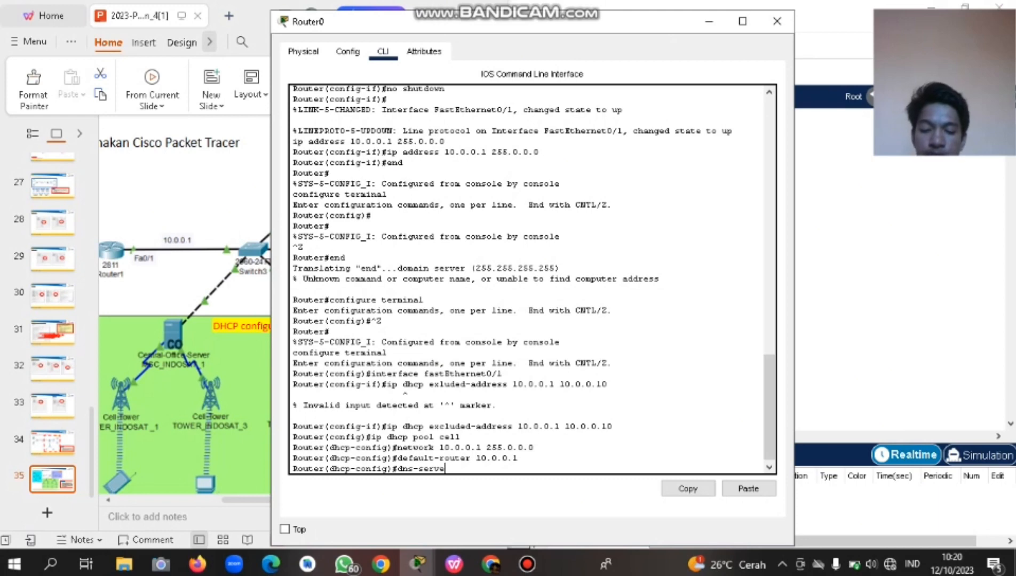
text(r 8.)
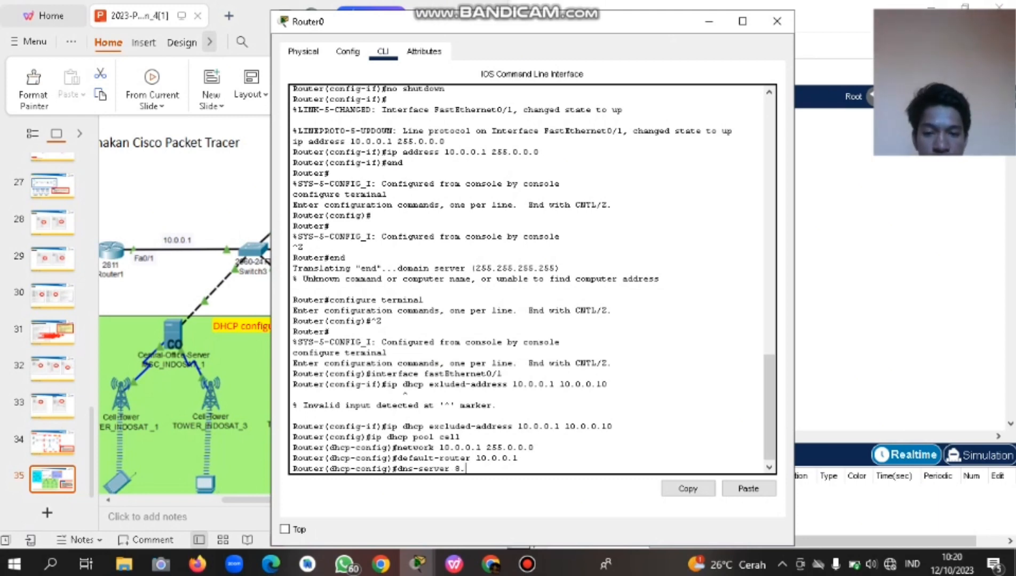
text(8.8.8)
key(Return)
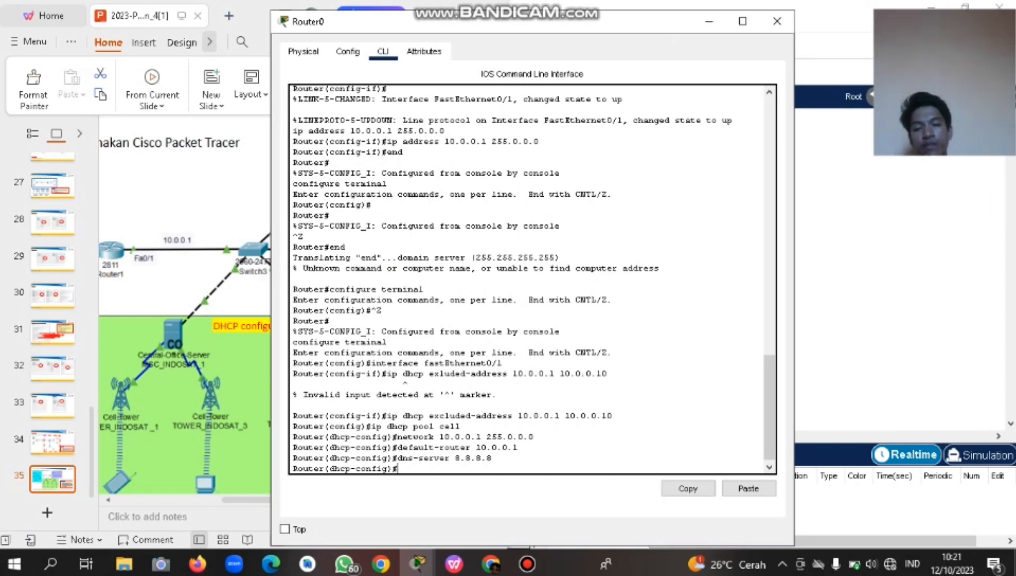
Leave configuration with 'exit' and 'end', then close Router0's window.
text(exit)
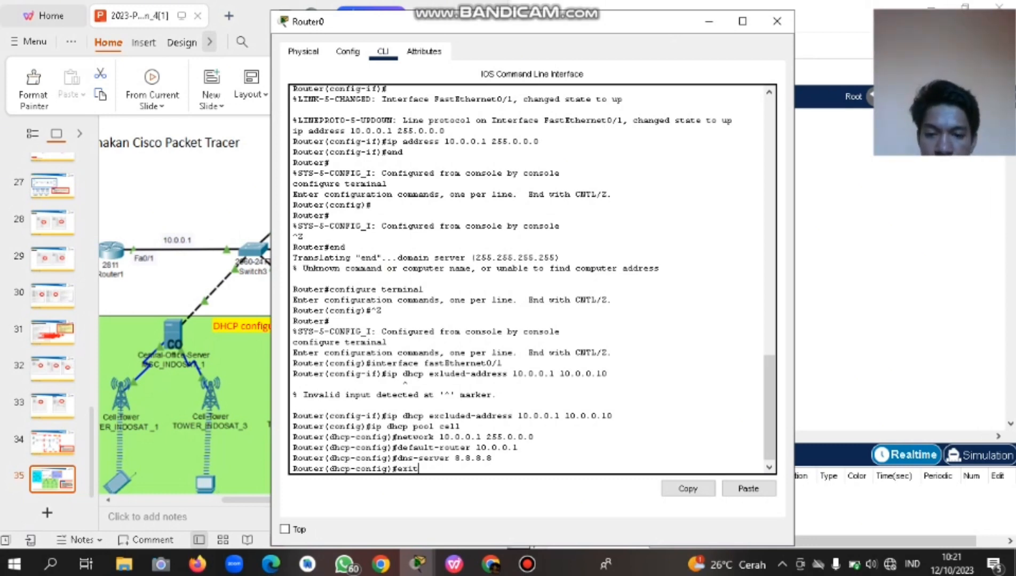
key(Return)
text(er(config)#e)
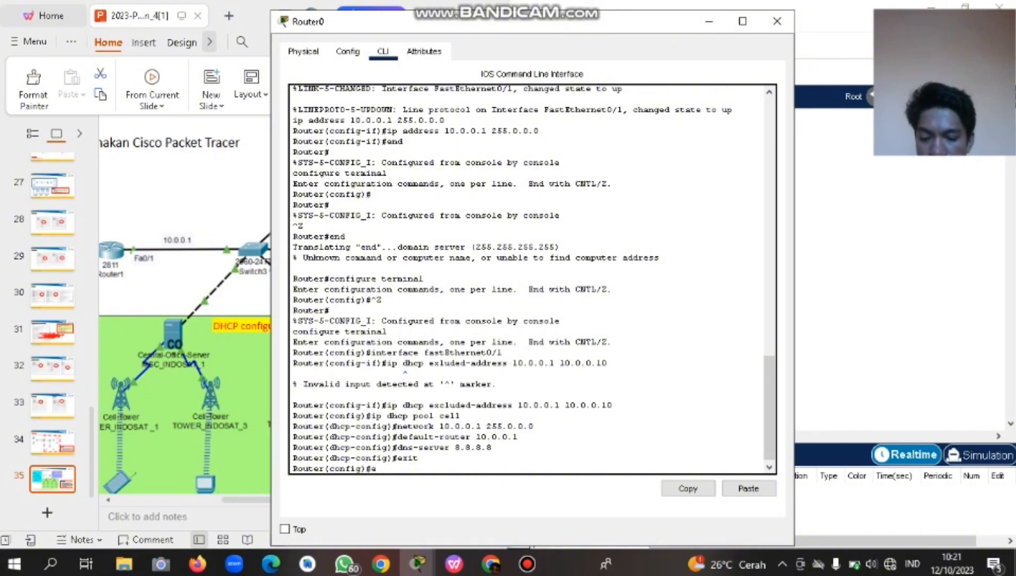
text(nd)
key(Return)
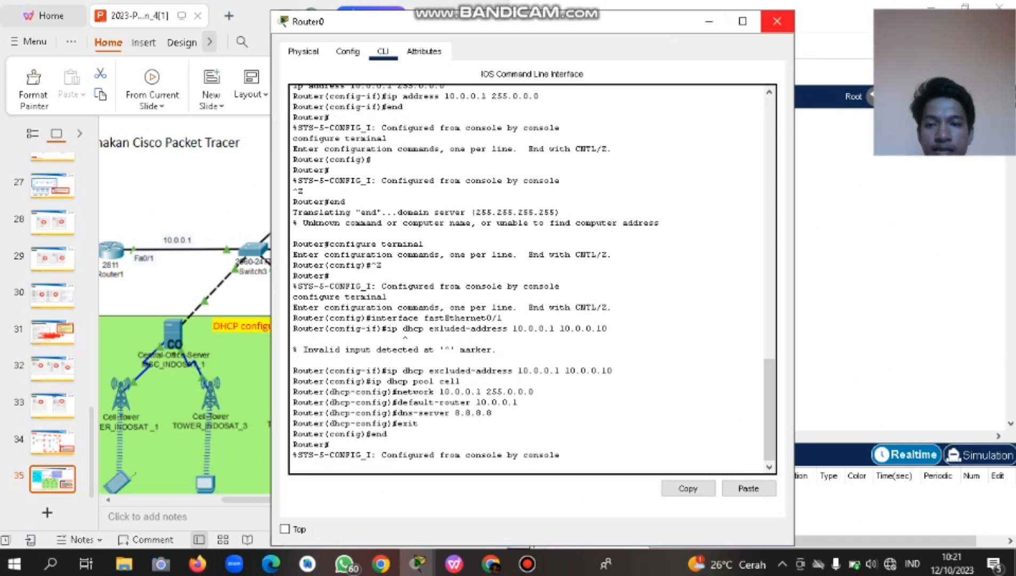
click(777, 21)
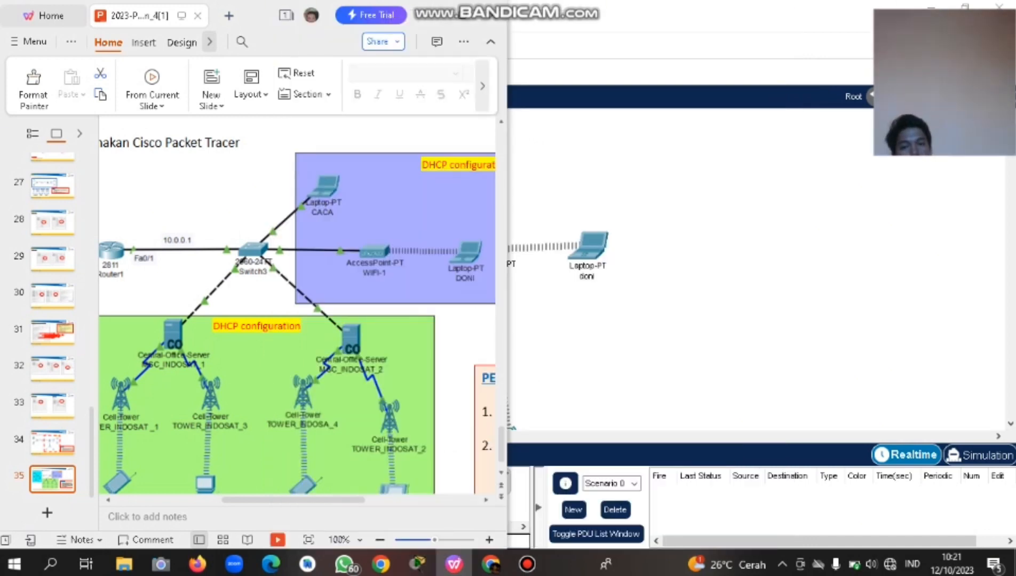
Scroll the workspace to locate access point WIFI-1 and open its Config settings.
click(704, 283)
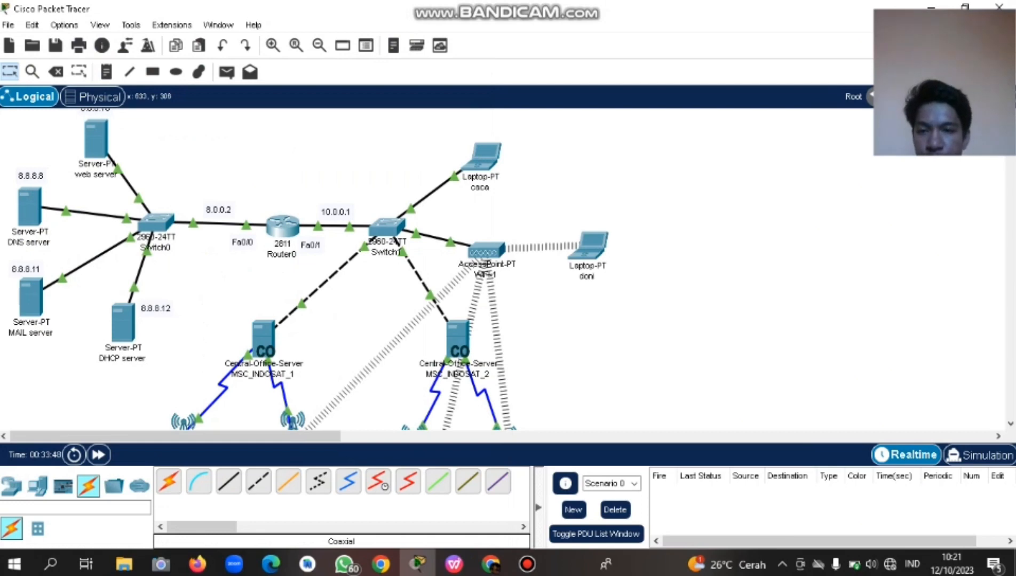
scroll(470, 337, down, 1)
scroll(471, 336, up, 2)
scroll(308, 269, up, 1)
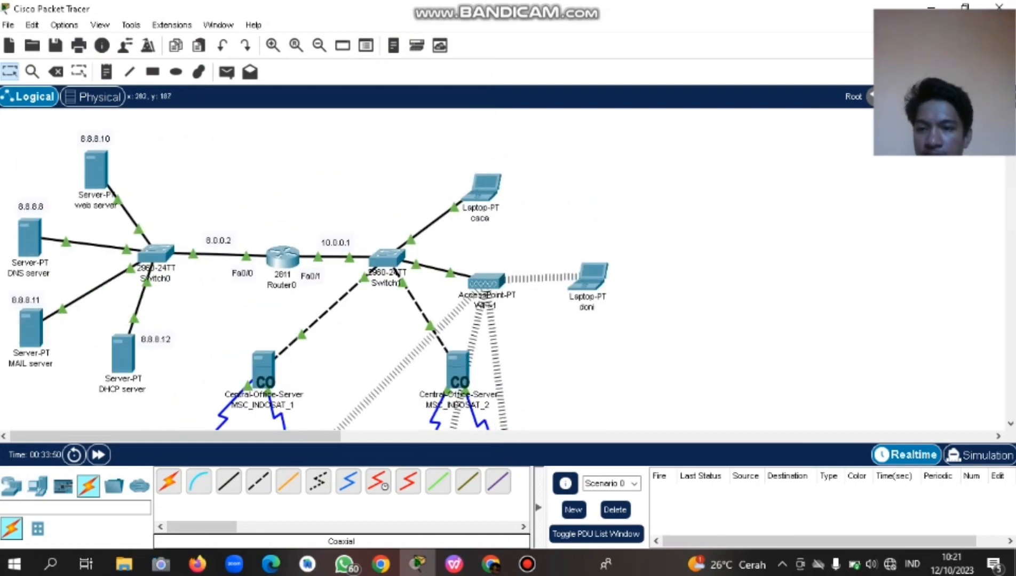
scroll(308, 270, down, 4)
scroll(308, 270, up, 4)
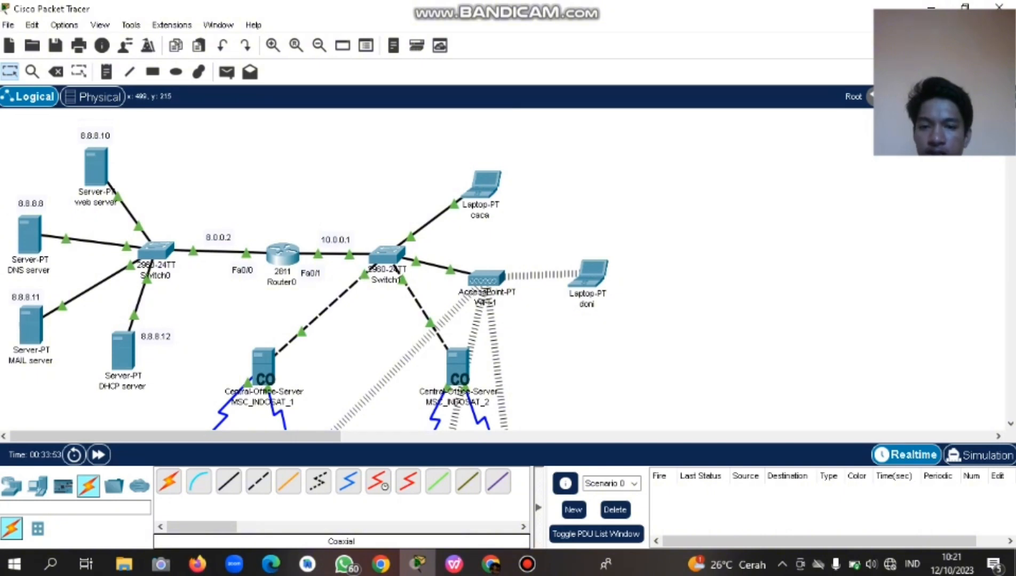
scroll(308, 269, down, 2)
scroll(308, 270, up, 2)
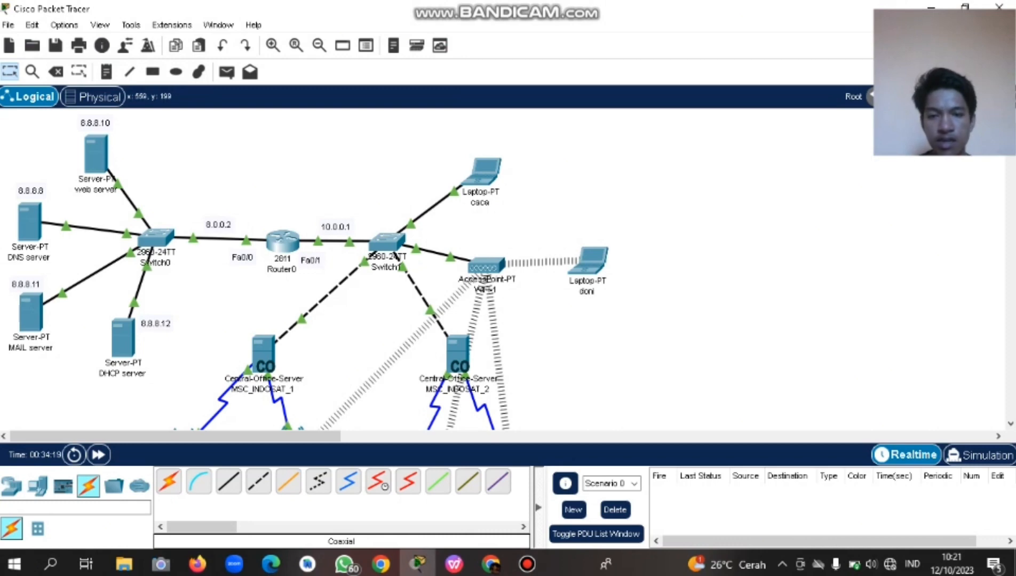
click(486, 266)
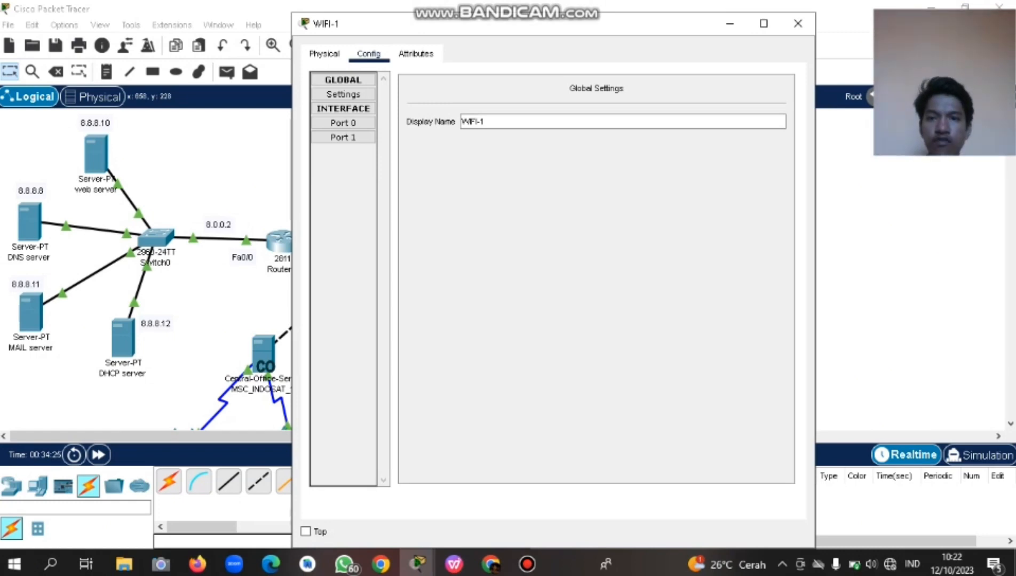
Go to WIFI-1's Port 1 wireless settings and choose WPA-PSK authentication.
click(369, 53)
click(324, 54)
click(368, 54)
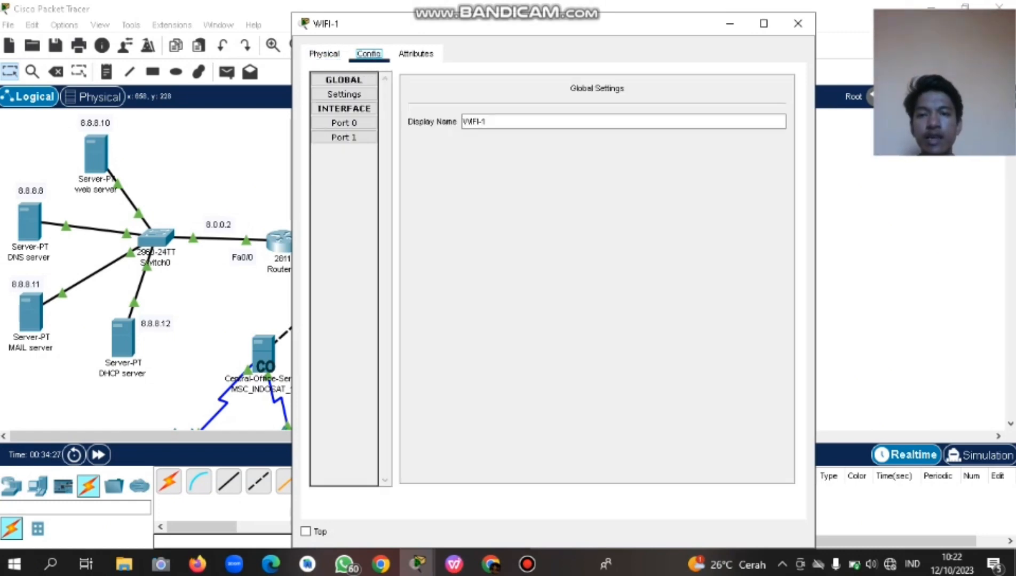
click(345, 123)
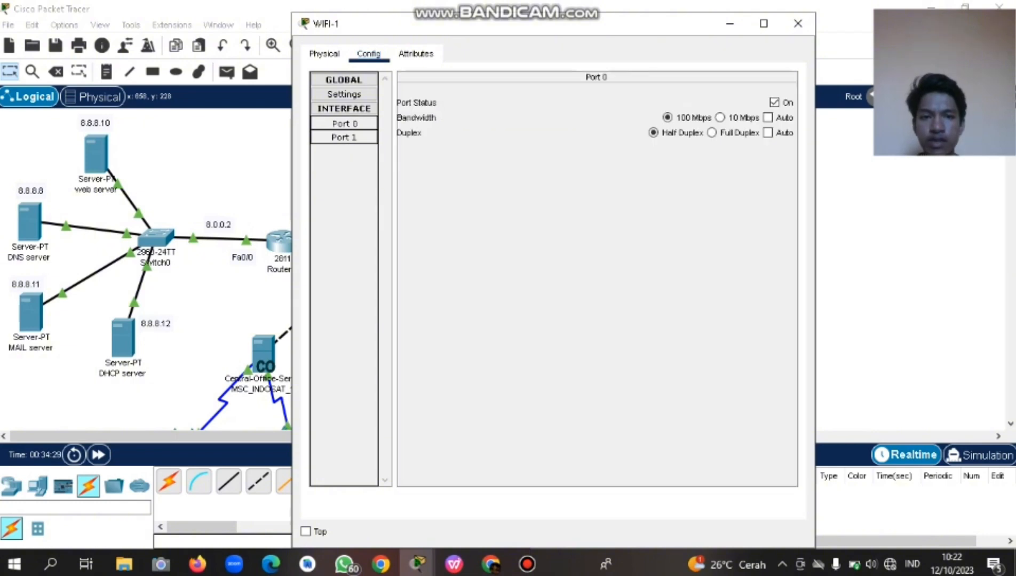
click(344, 138)
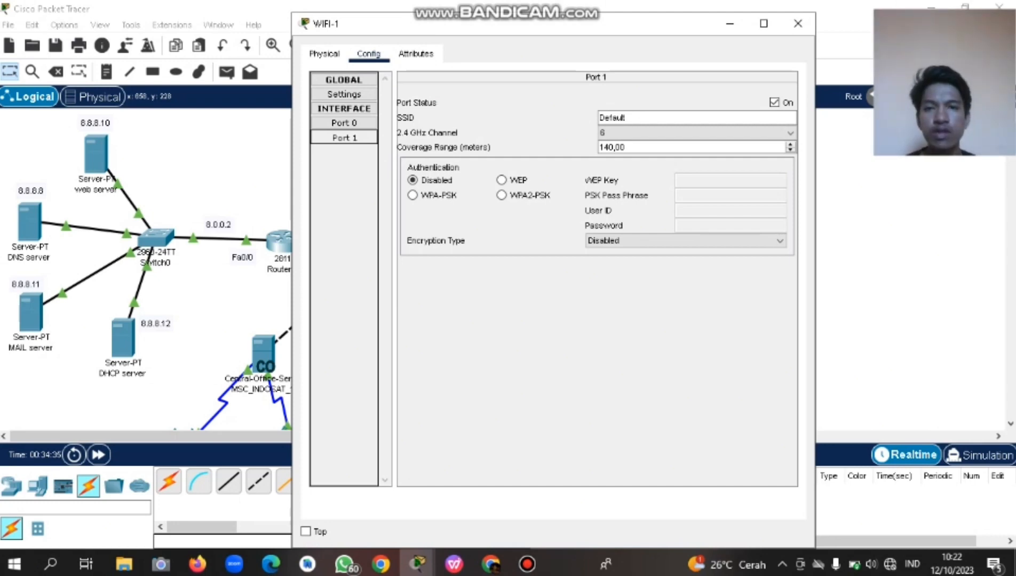
drag(426, 23, 659, 110)
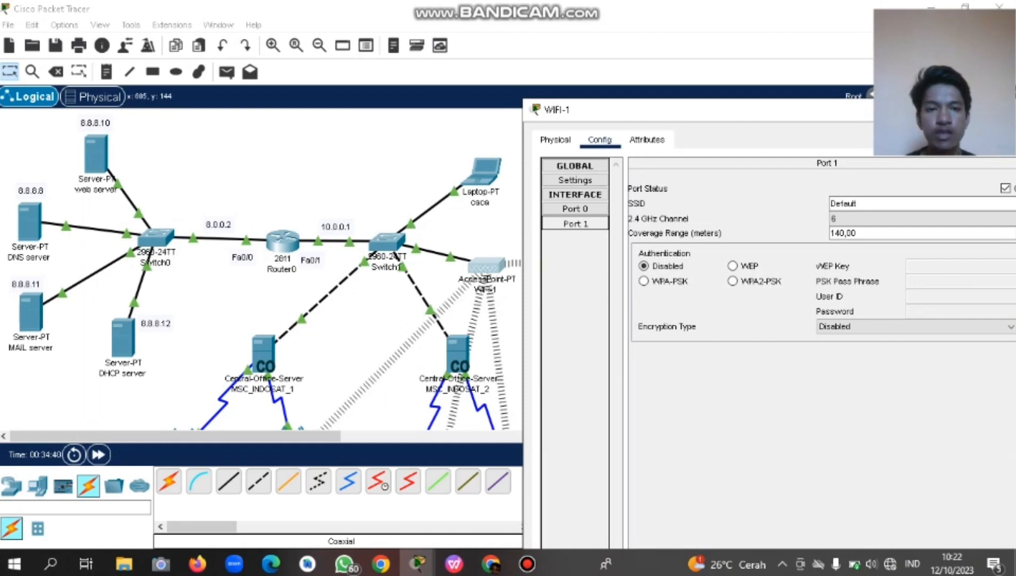
drag(687, 114, 352, 65)
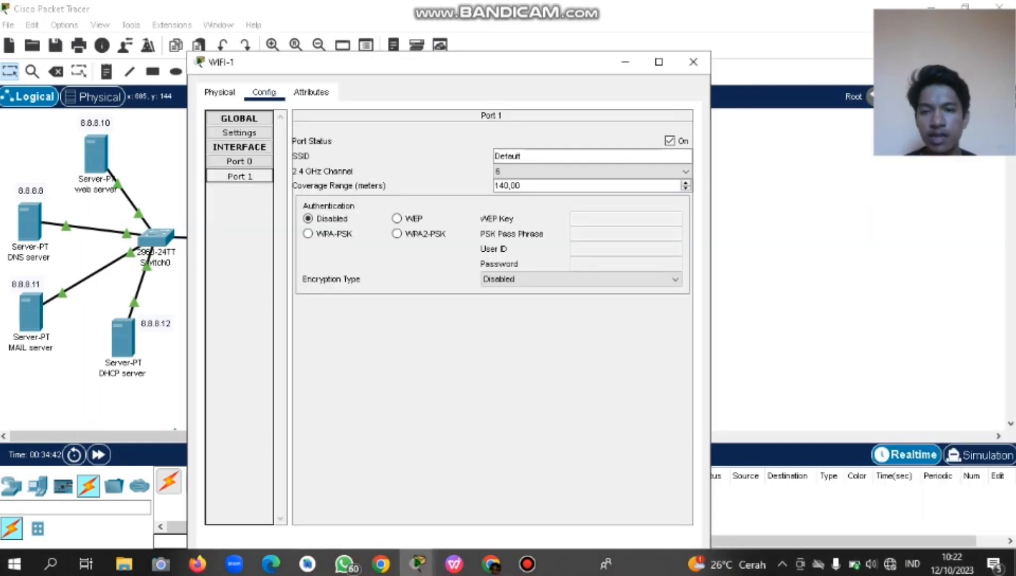
click(308, 234)
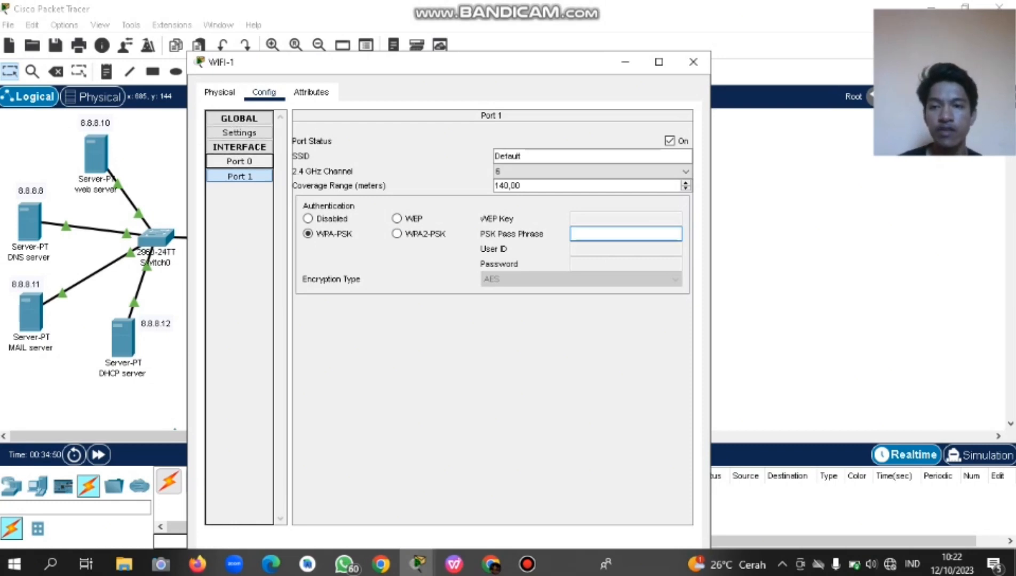
Confirm WPA-PSK on Port 1, enter the PSK pass phrase with AES encryption, and close WIFI-1.
click(240, 161)
click(239, 175)
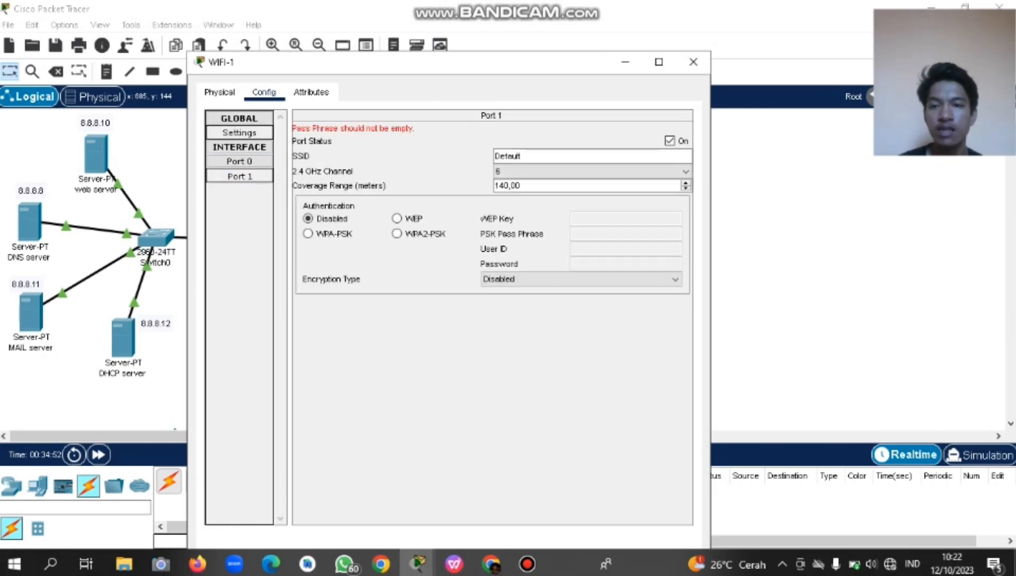
click(239, 132)
click(239, 175)
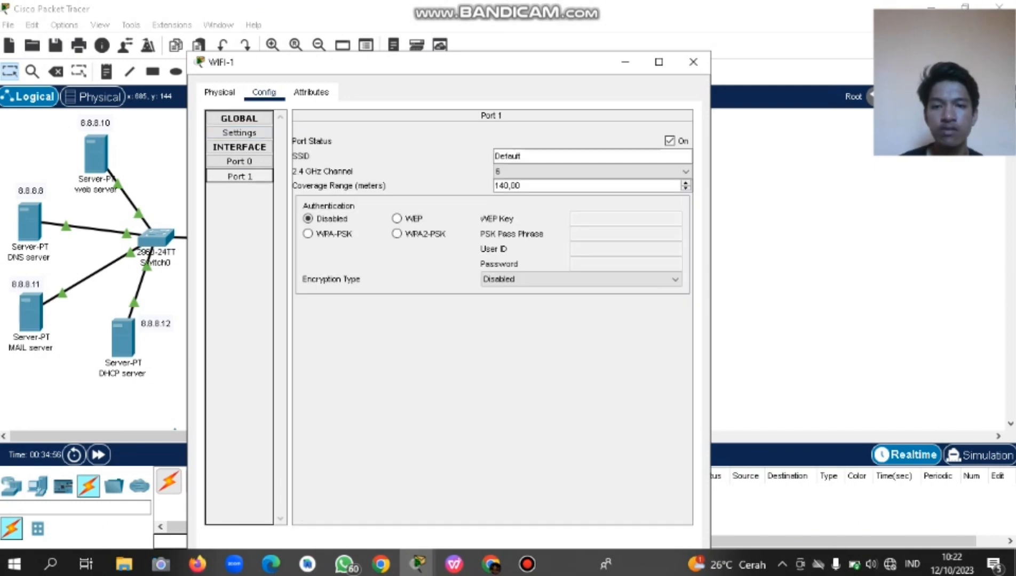
click(308, 234)
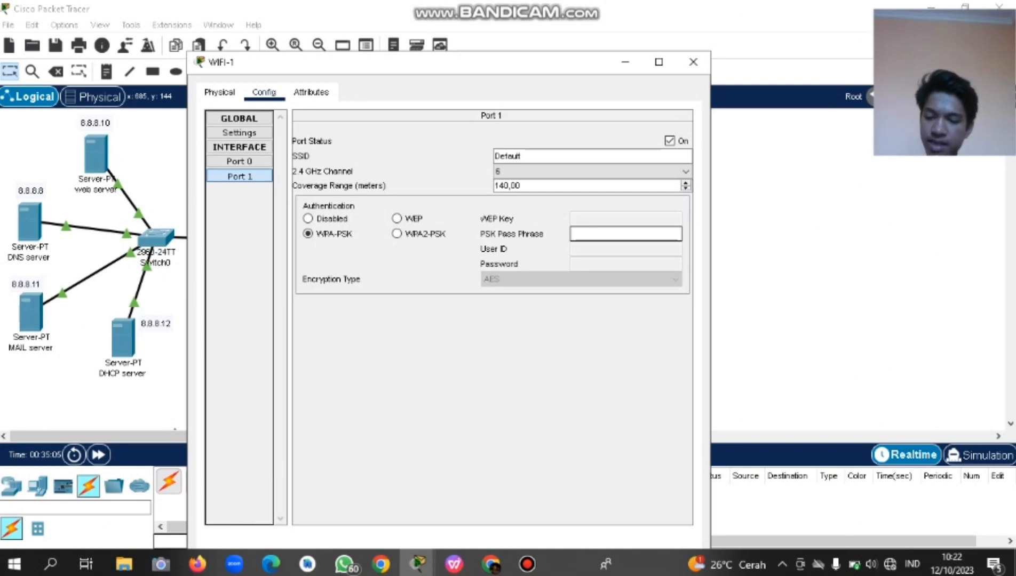
text(12345678)
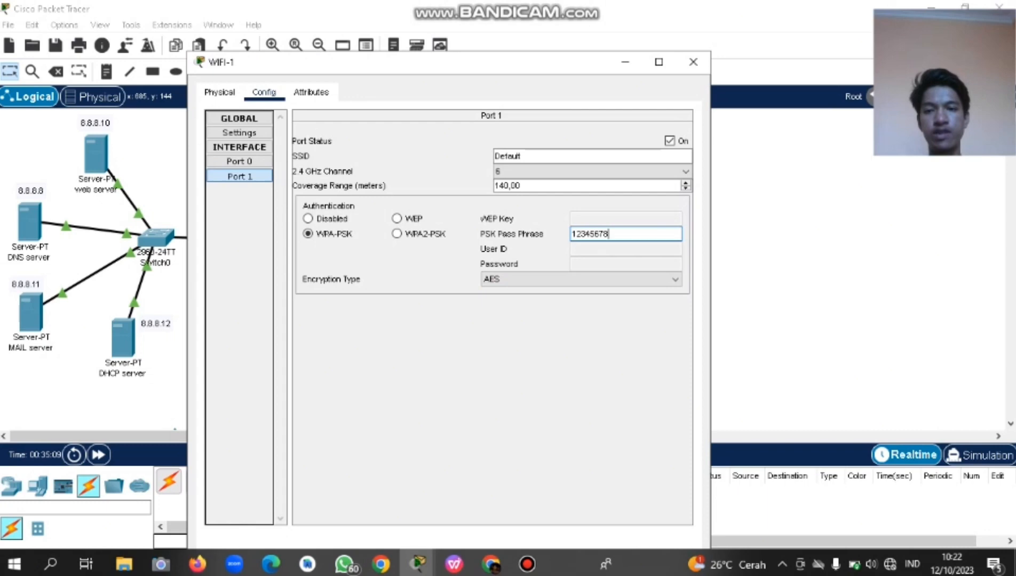
key(Tab)
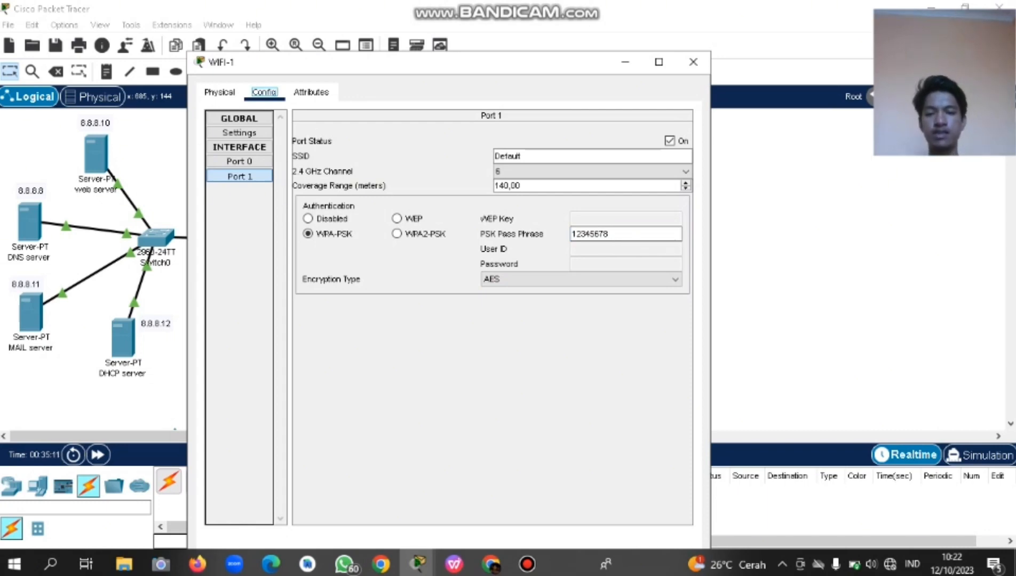
drag(493, 60, 488, 28)
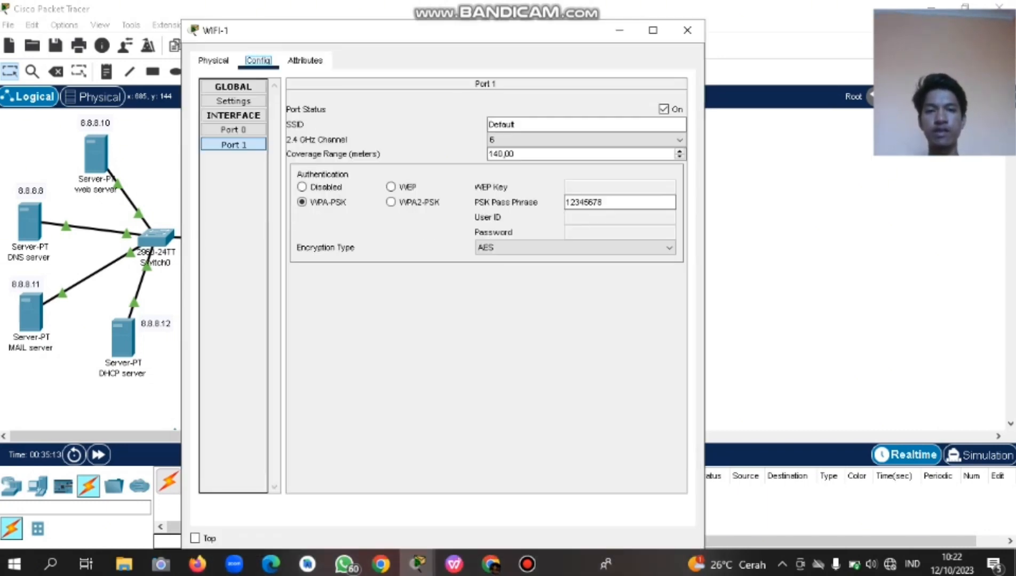
click(688, 30)
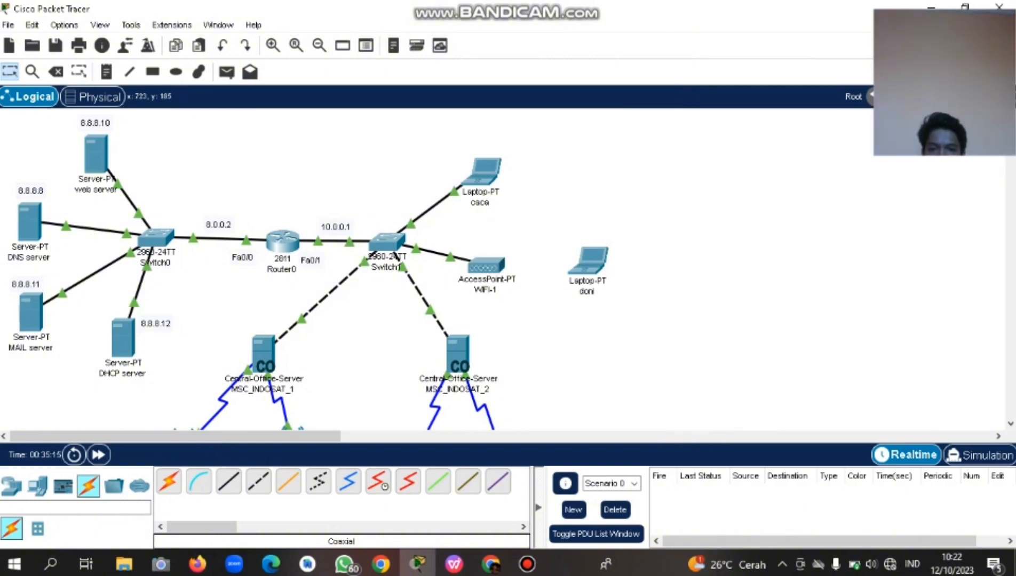
scroll(437, 269, down, 3)
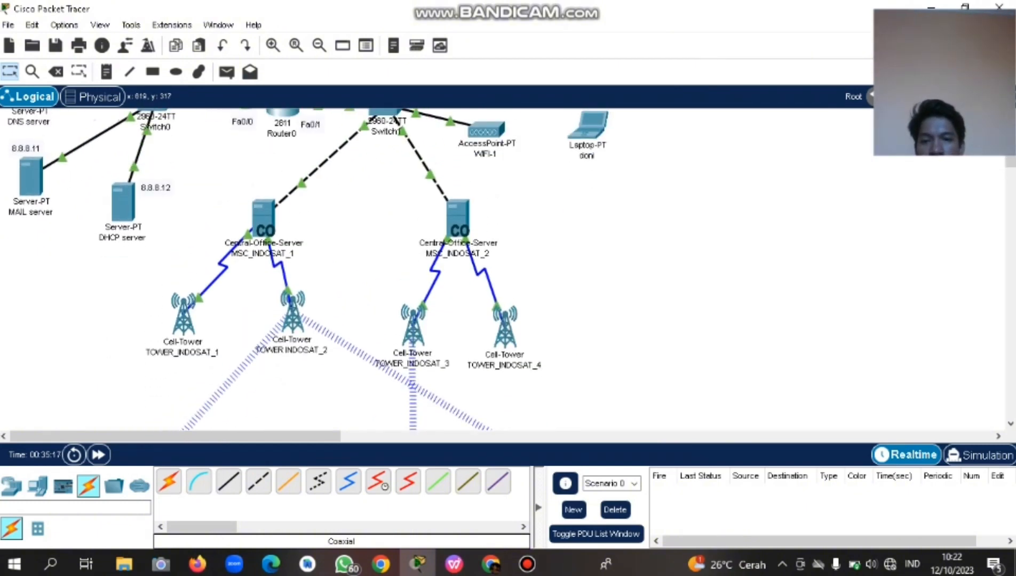
scroll(437, 269, down, 3)
scroll(438, 269, up, 4)
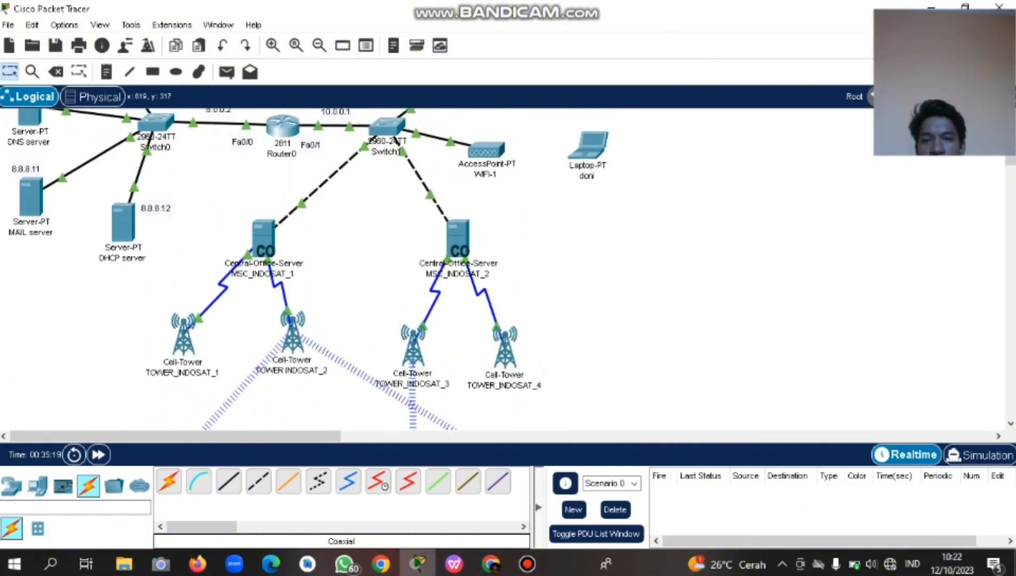
scroll(437, 270, down, 4)
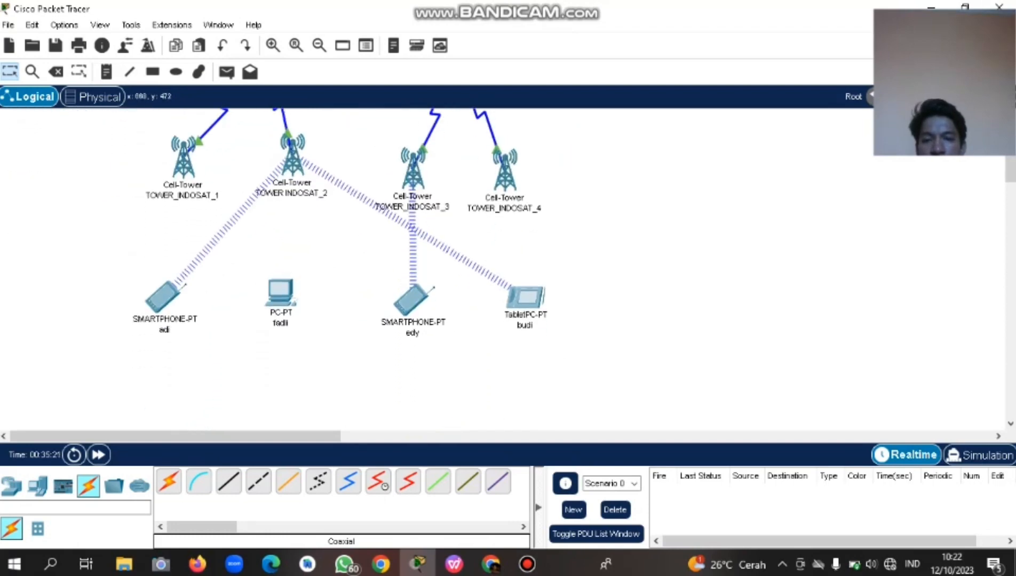
scroll(438, 269, up, 1)
scroll(438, 270, up, 5)
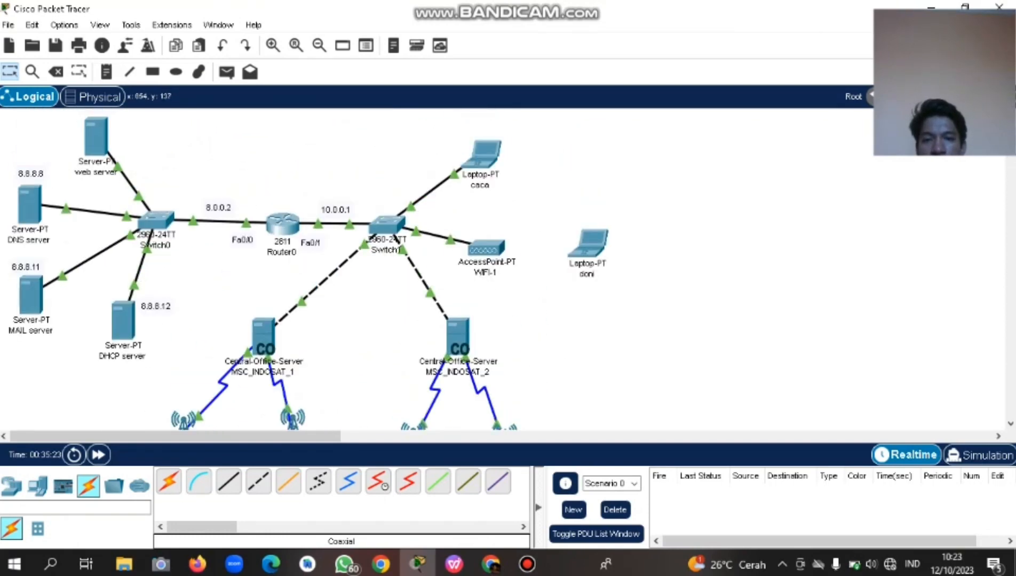
scroll(438, 269, down, 4)
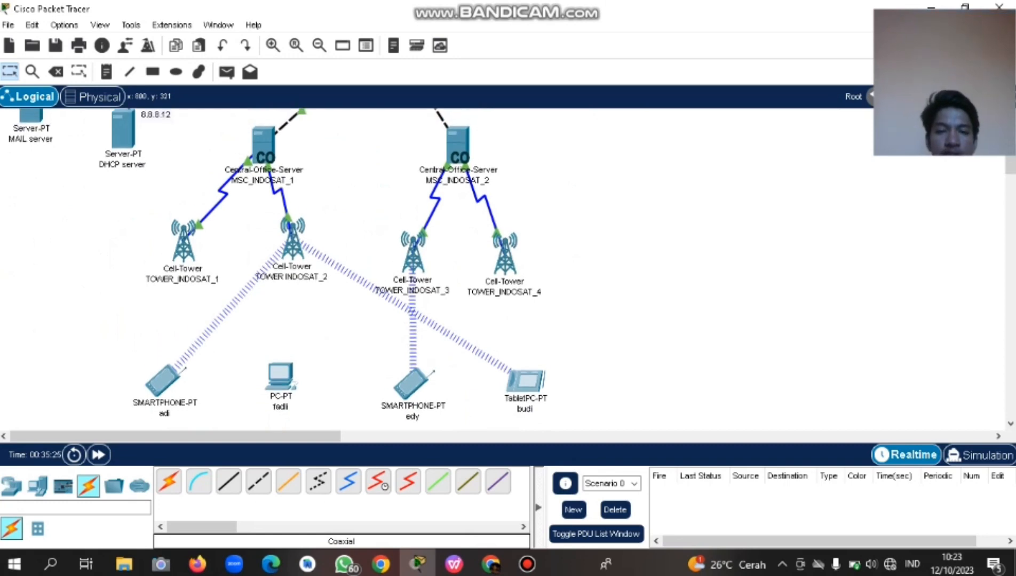
scroll(438, 269, up, 1)
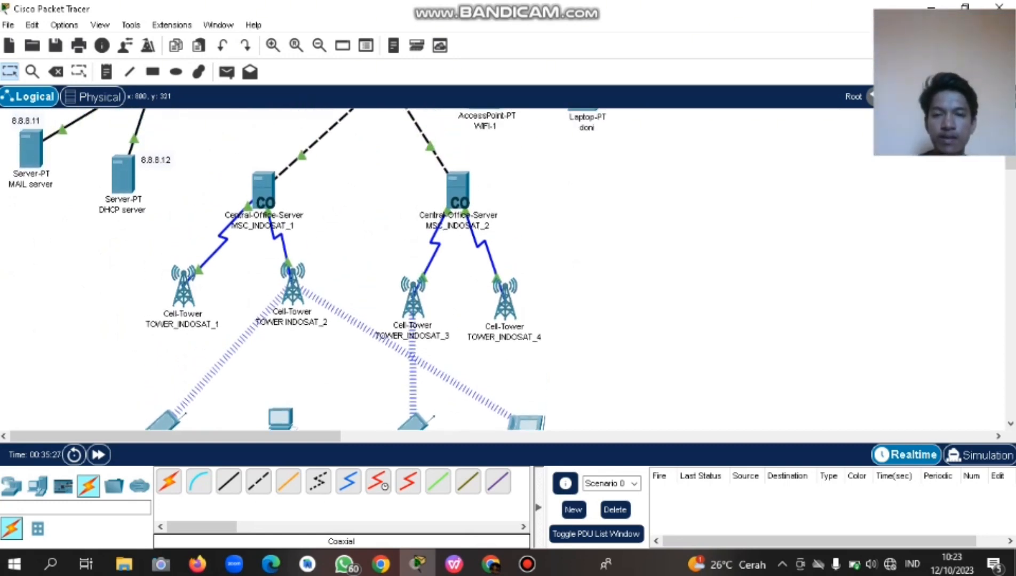
scroll(438, 270, up, 3)
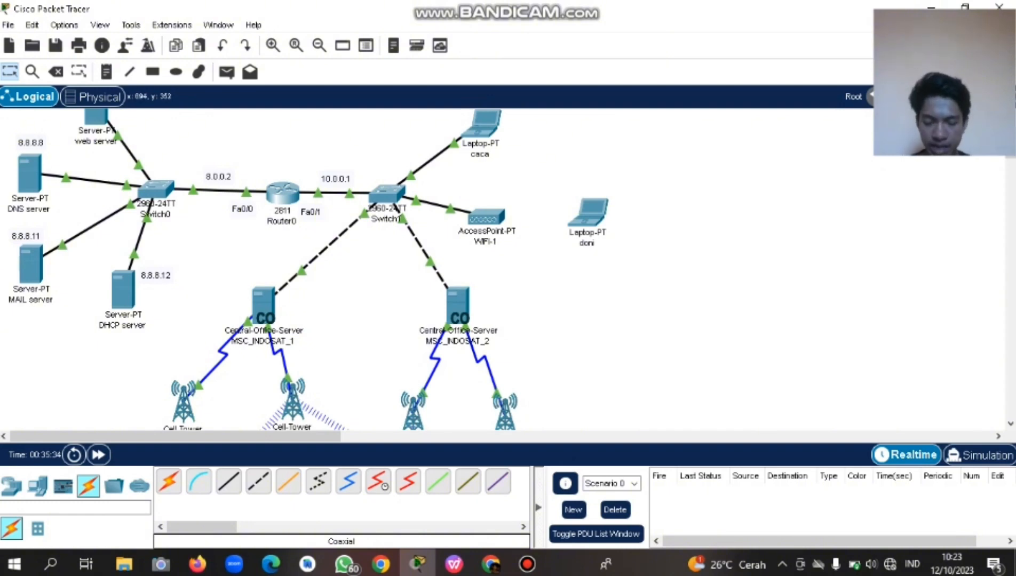
mouse_move(460, 314)
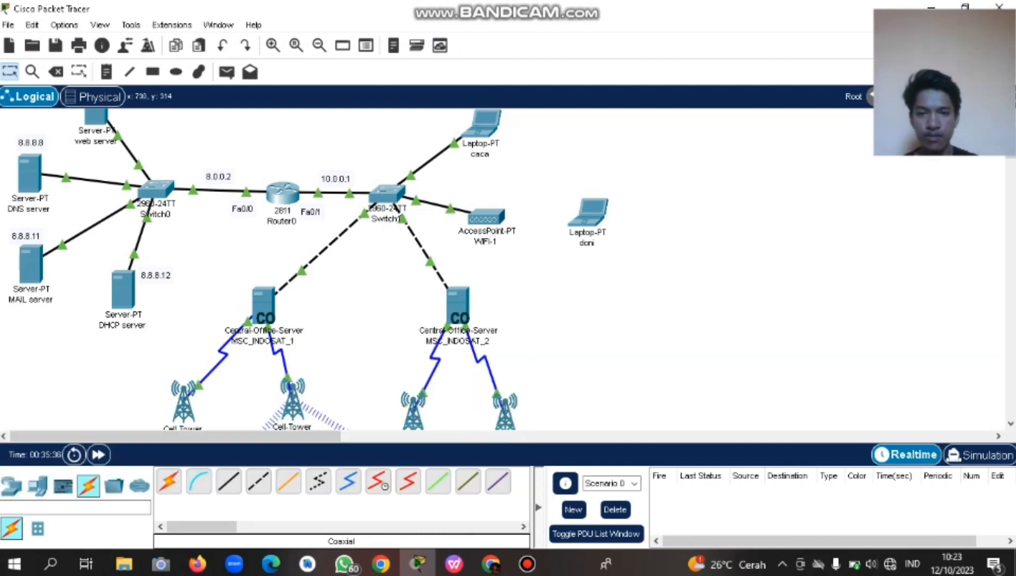
scroll(426, 266, up, 3)
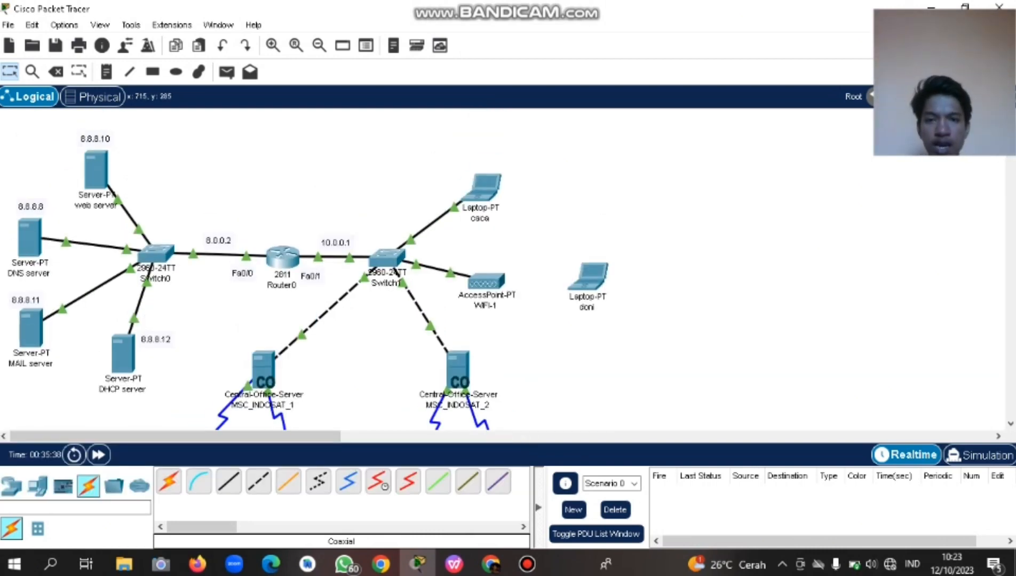
click(480, 184)
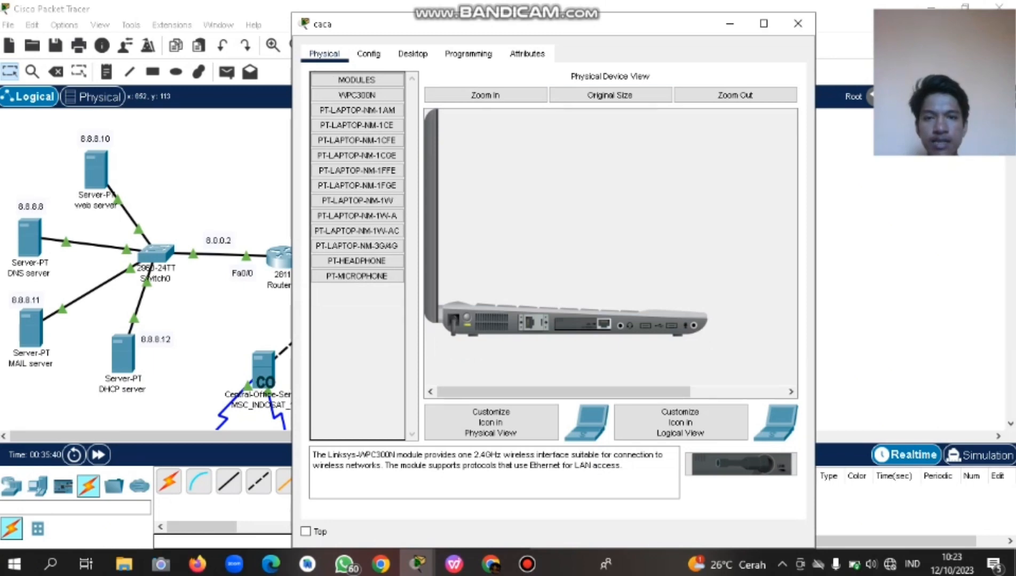
drag(480, 24, 387, 27)
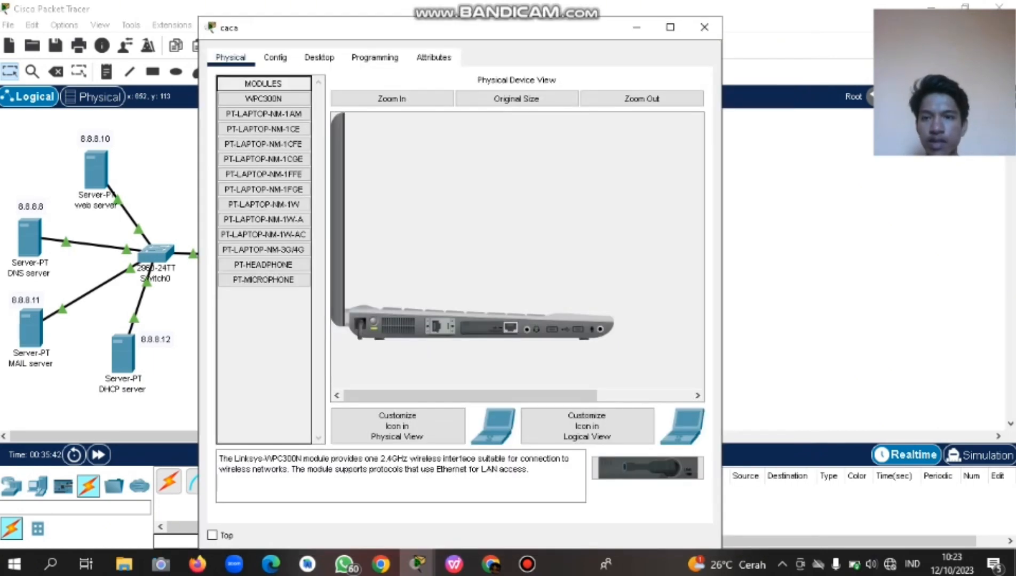
click(275, 57)
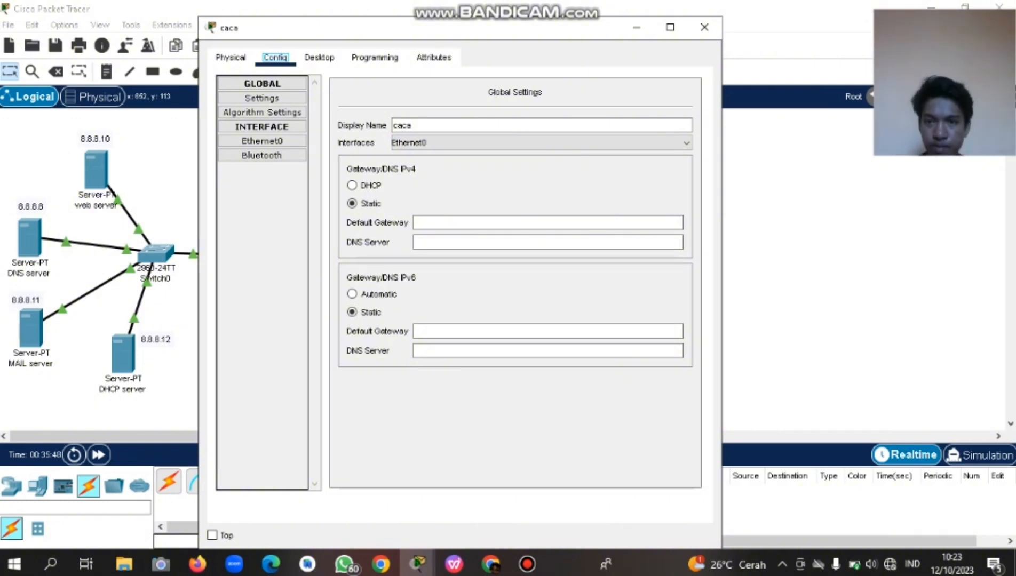
click(320, 57)
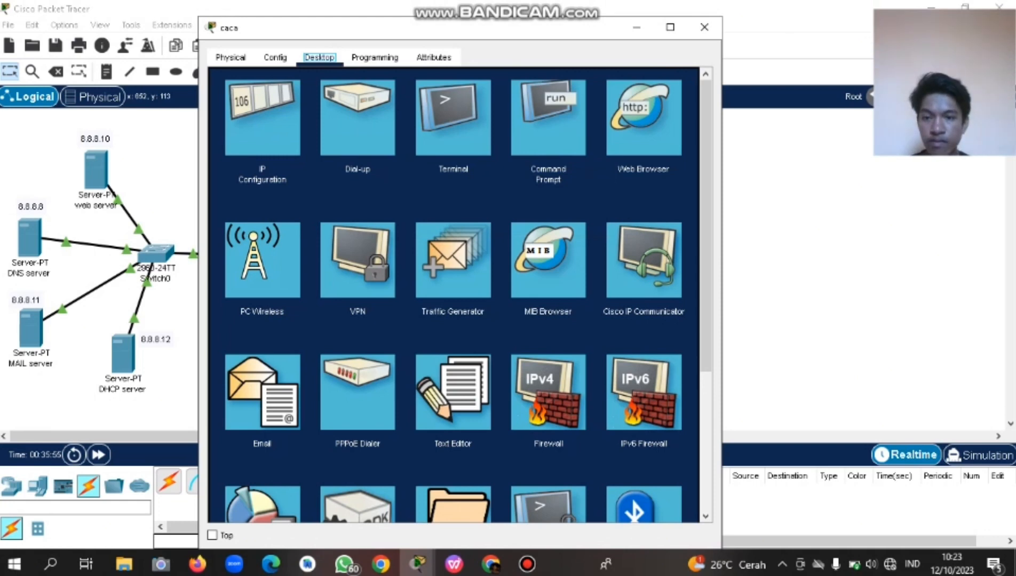
click(262, 260)
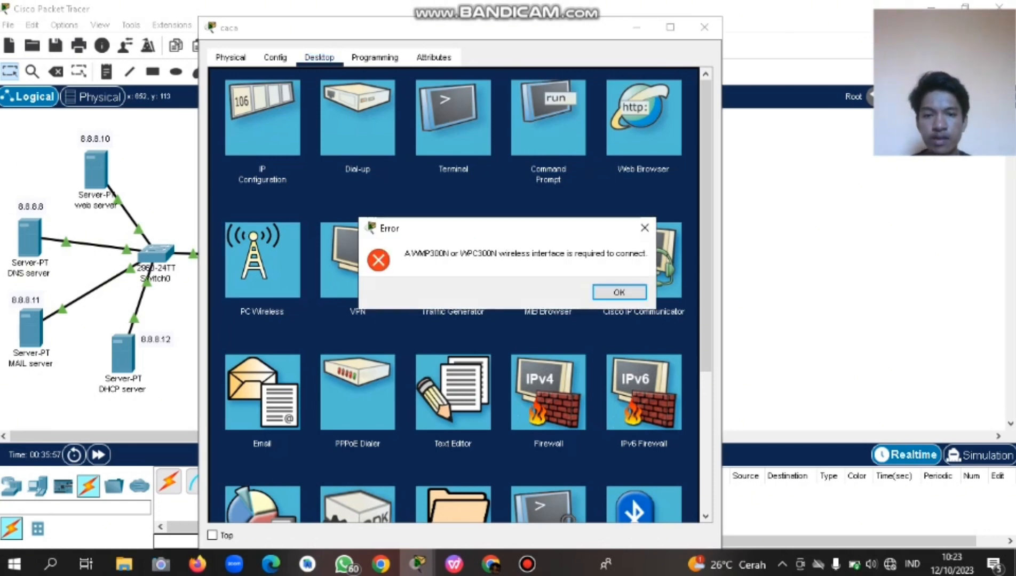
click(619, 292)
click(704, 26)
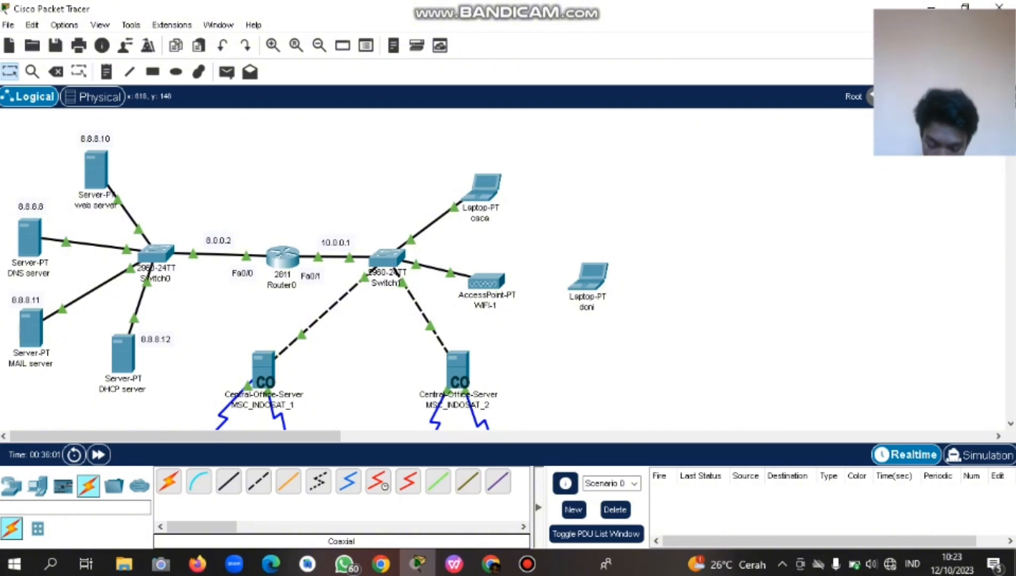
mouse_move(483, 187)
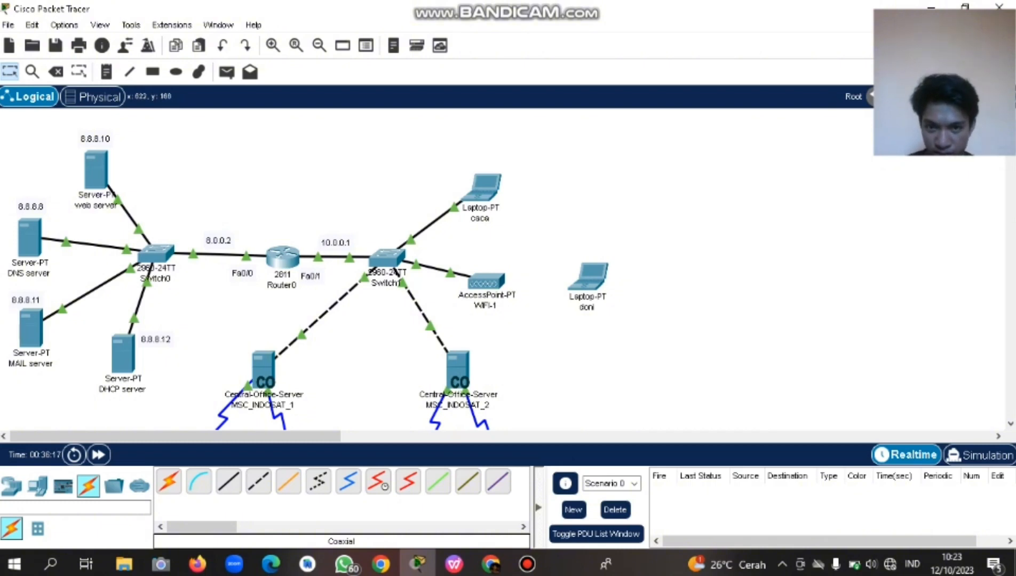
mouse_move(487, 207)
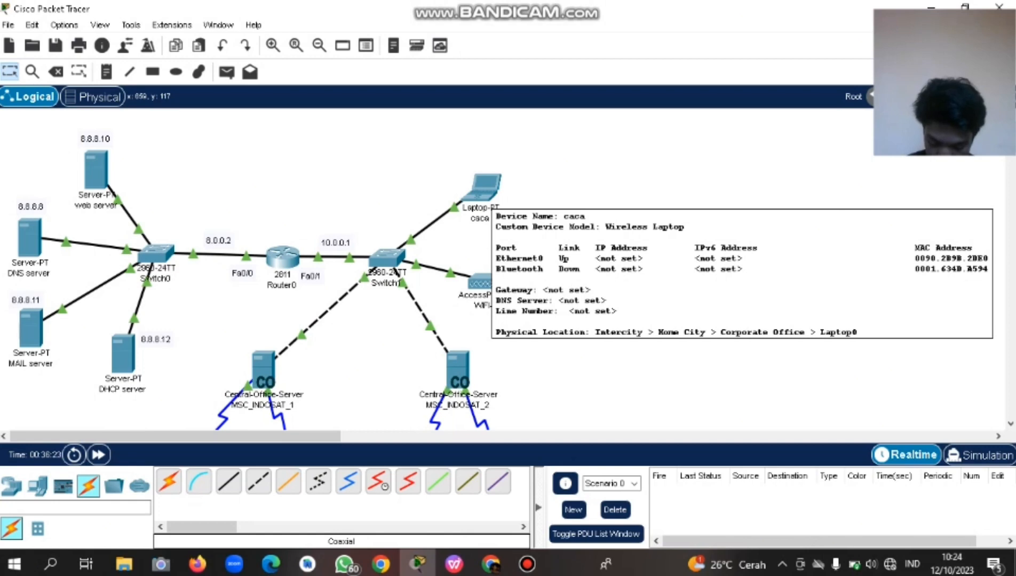
In laptop caca's Physical view, replace its network module with PT-LAPTOP-NM-3G/4G.
click(483, 186)
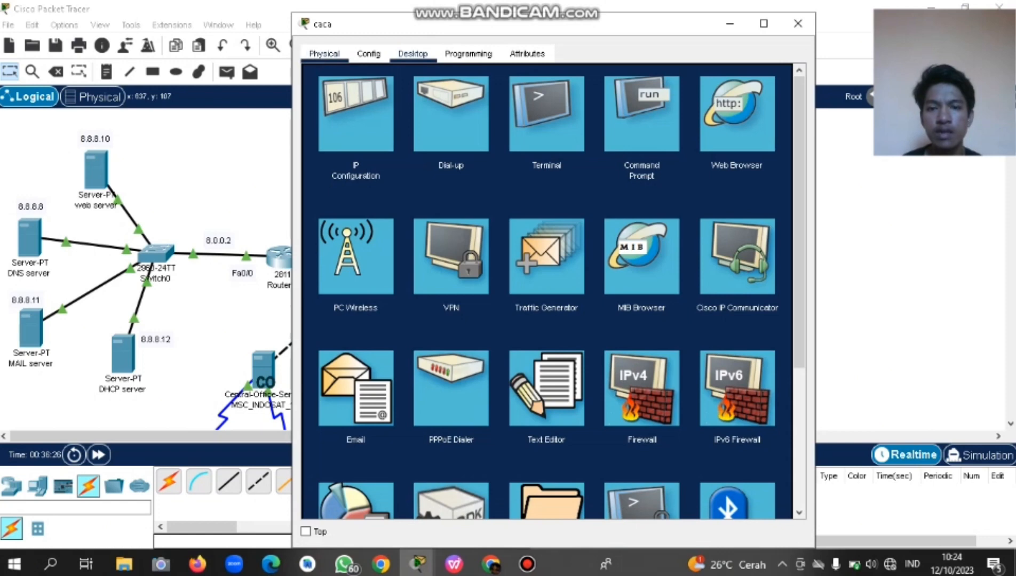
click(325, 53)
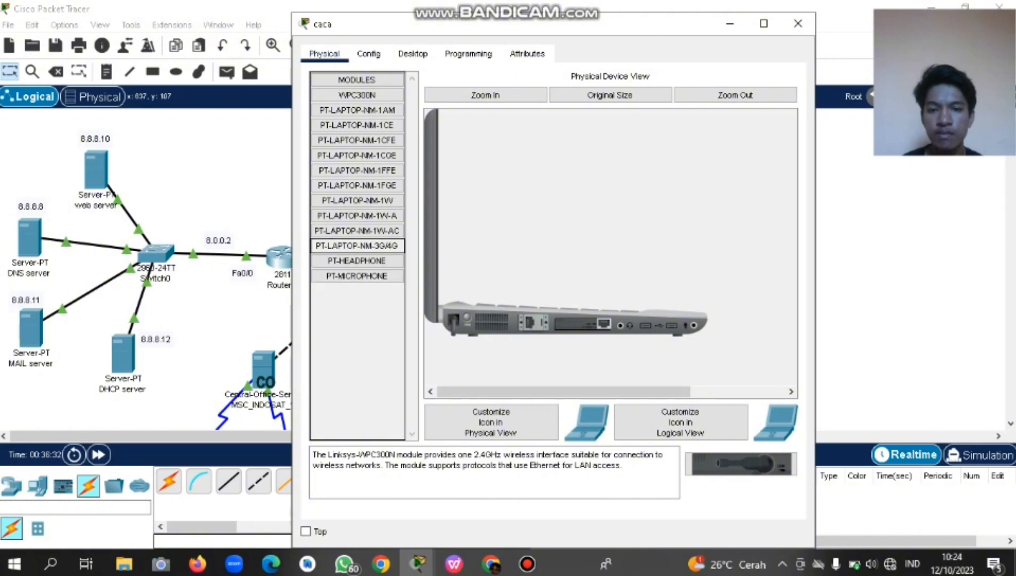
click(357, 245)
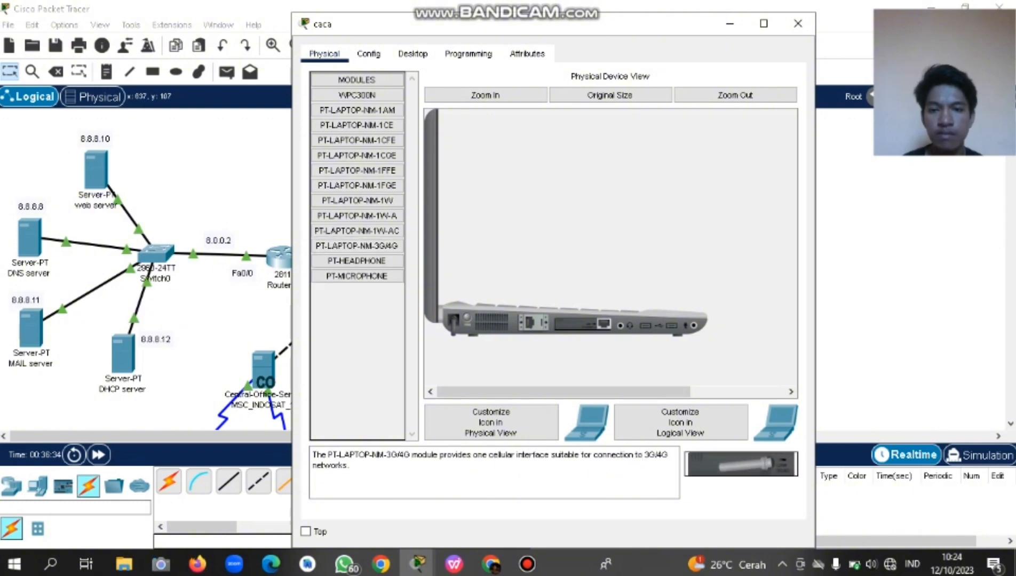
click(356, 245)
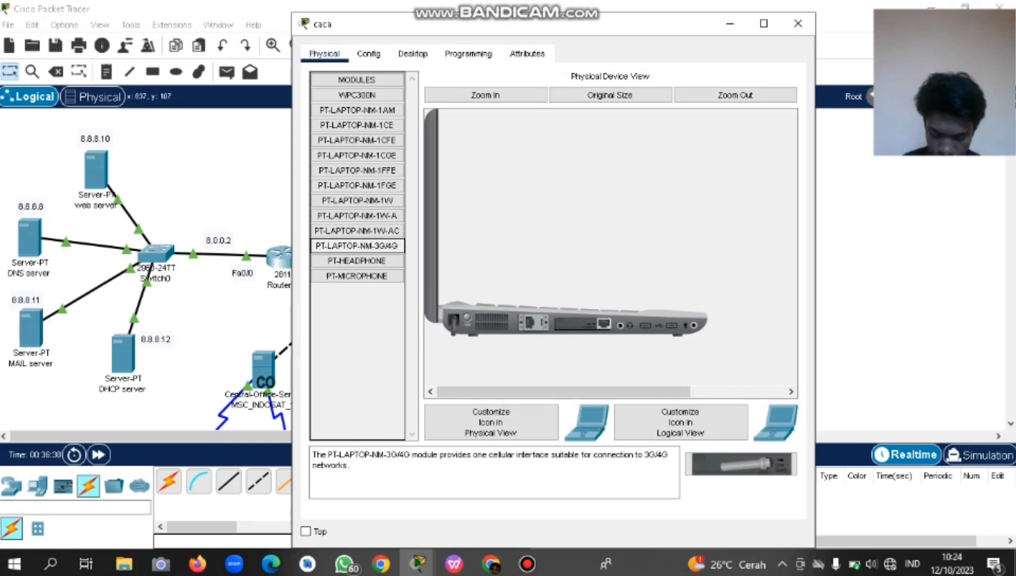
click(741, 464)
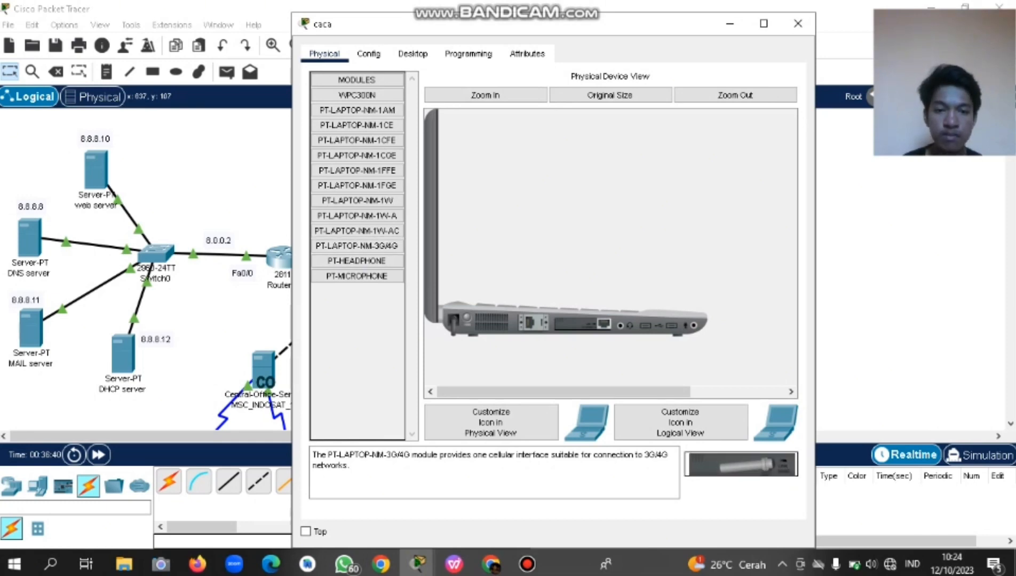
drag(582, 324, 357, 347)
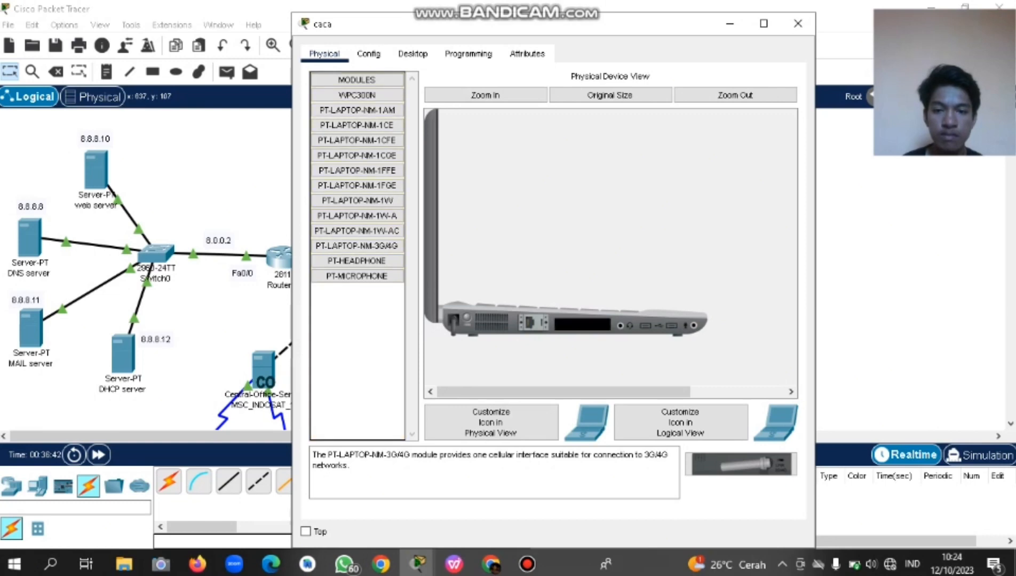
drag(741, 464, 583, 324)
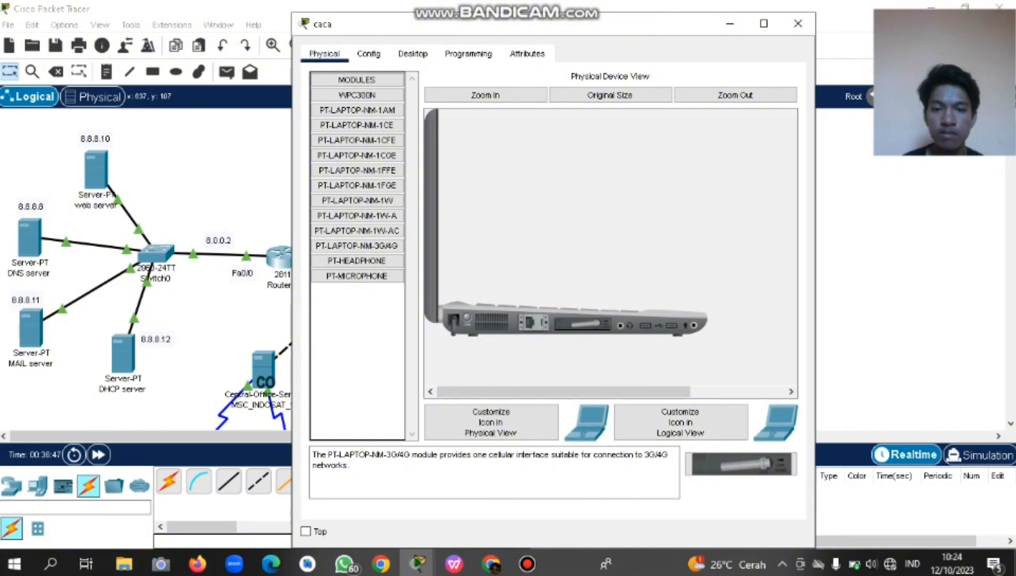
Check the laptop's Config, then swap the 3G/4G module for PT-LAPTOP-NM-1CE.
click(368, 54)
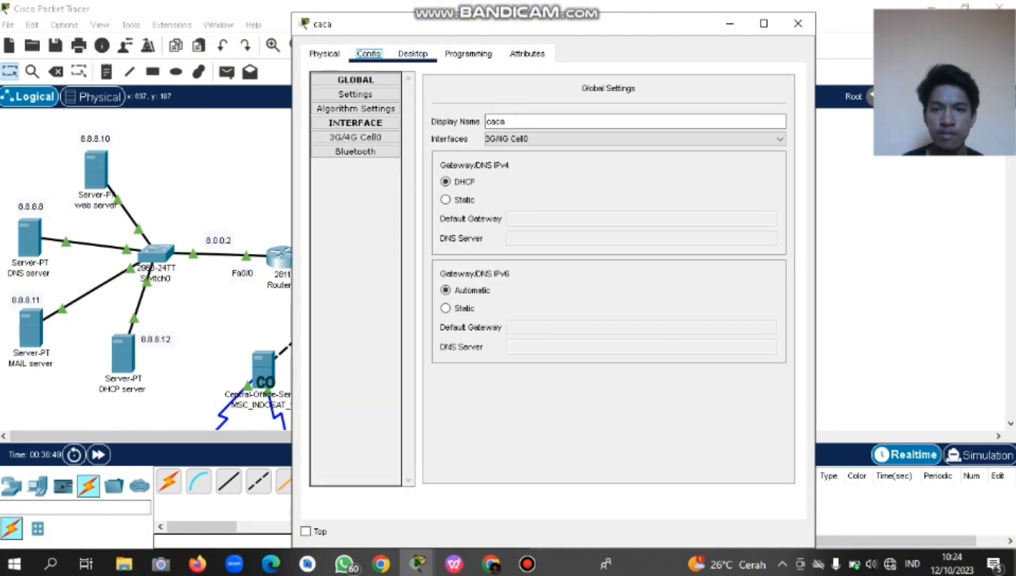
click(413, 53)
click(368, 53)
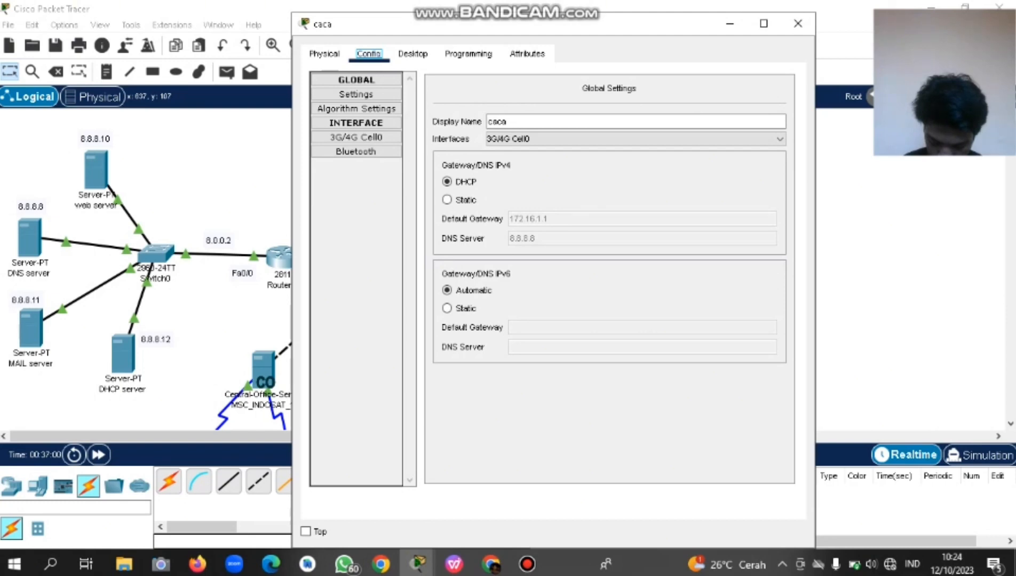
click(324, 54)
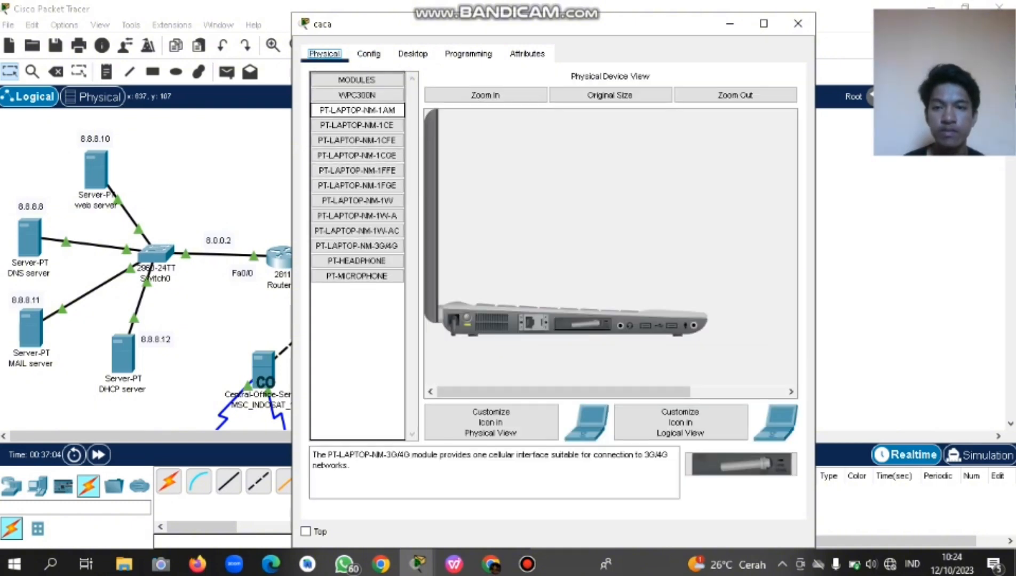
click(357, 125)
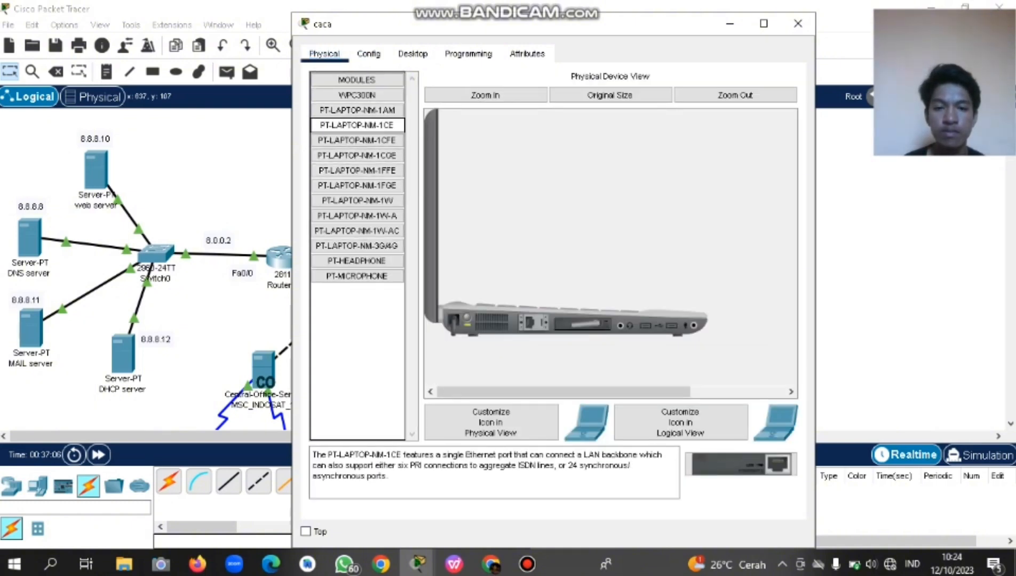
drag(534, 323, 504, 323)
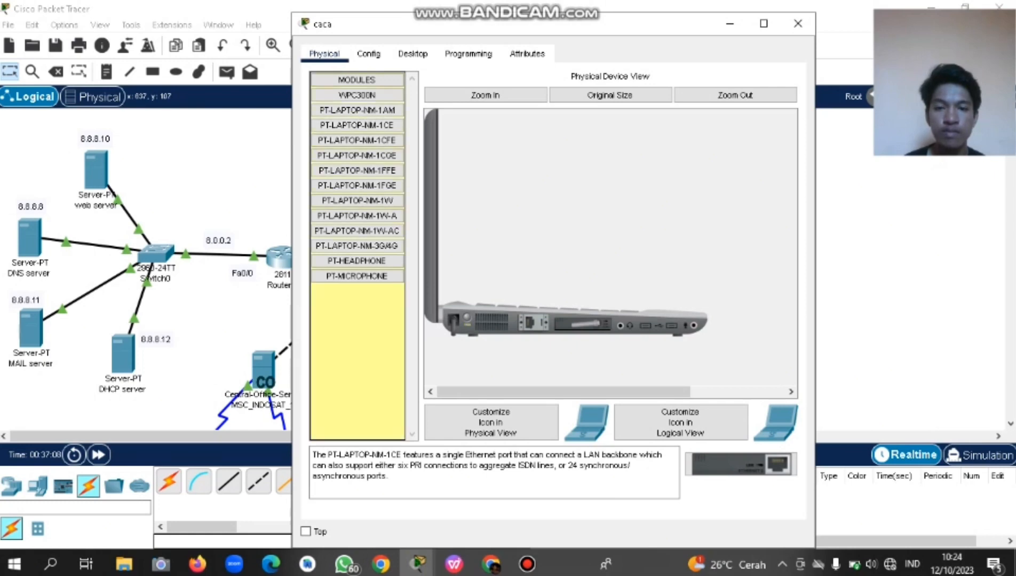
drag(583, 324, 357, 347)
drag(742, 464, 583, 324)
Connect a Switch1 FastEthernet port to caca's Ethernet0 with a copper straight-through cable.
click(798, 23)
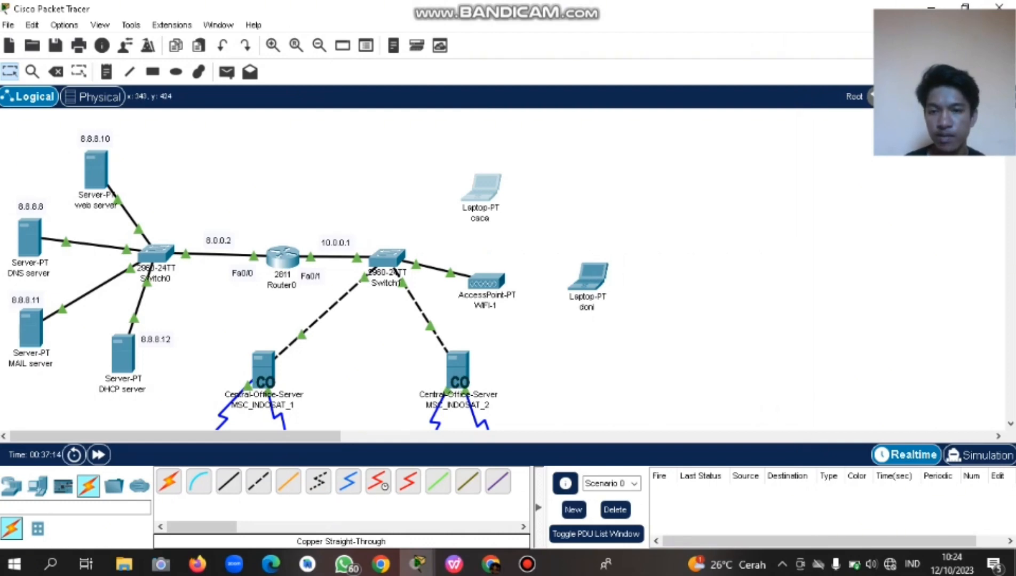
click(228, 482)
click(387, 258)
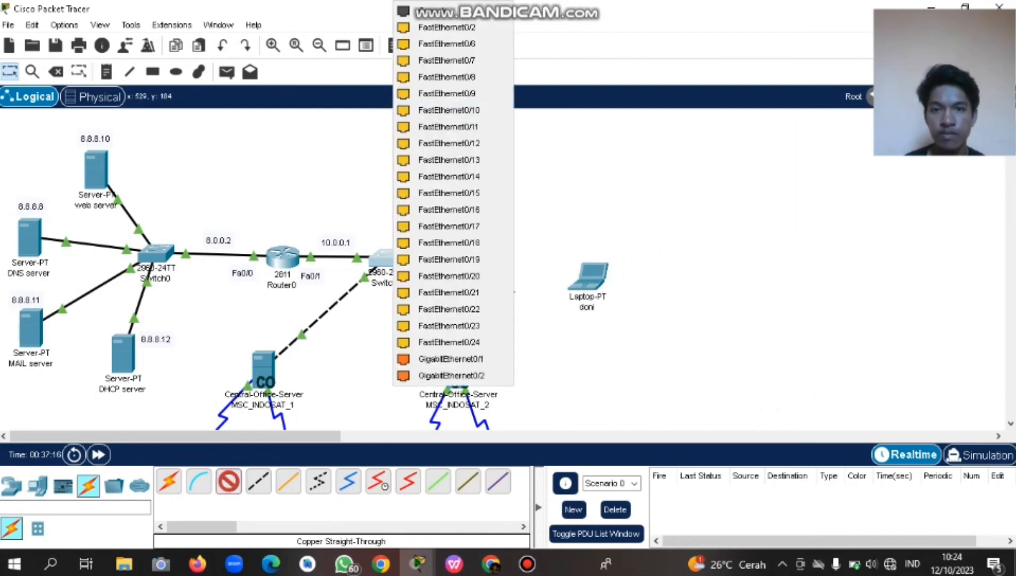
click(453, 27)
click(480, 187)
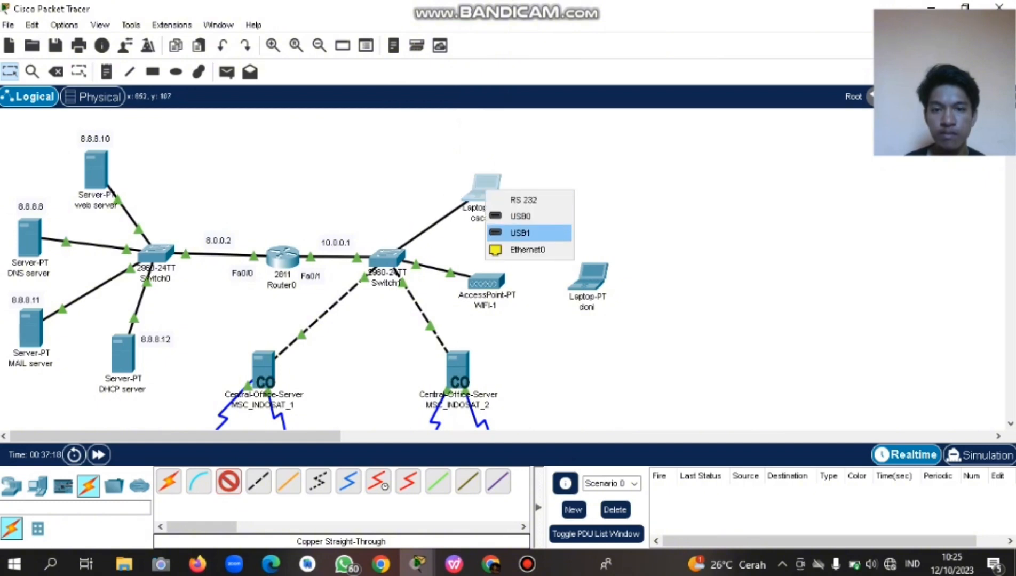
click(520, 247)
Power laptop caca back on and check its gateway and DNS settings.
click(484, 188)
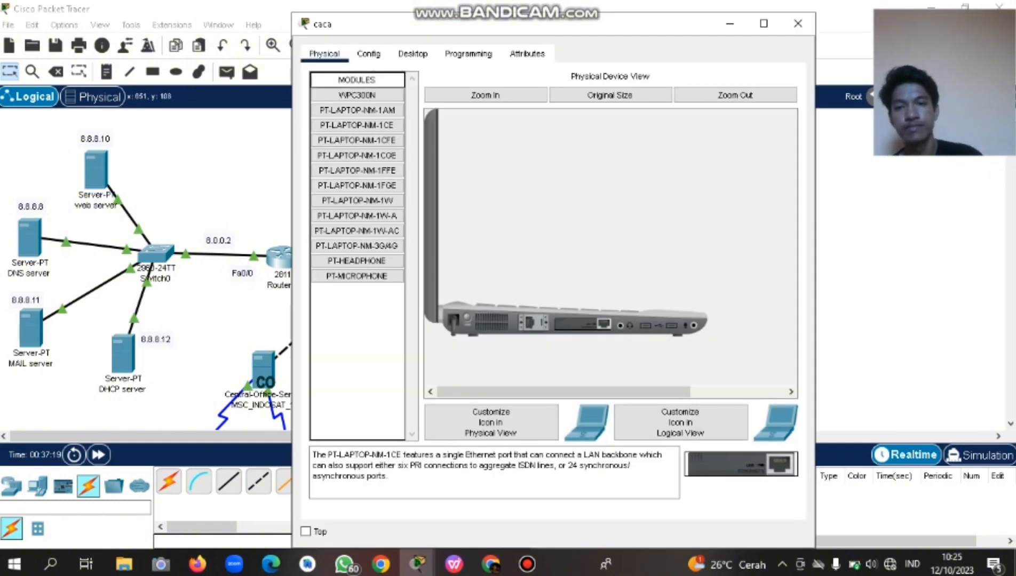
click(368, 54)
click(573, 227)
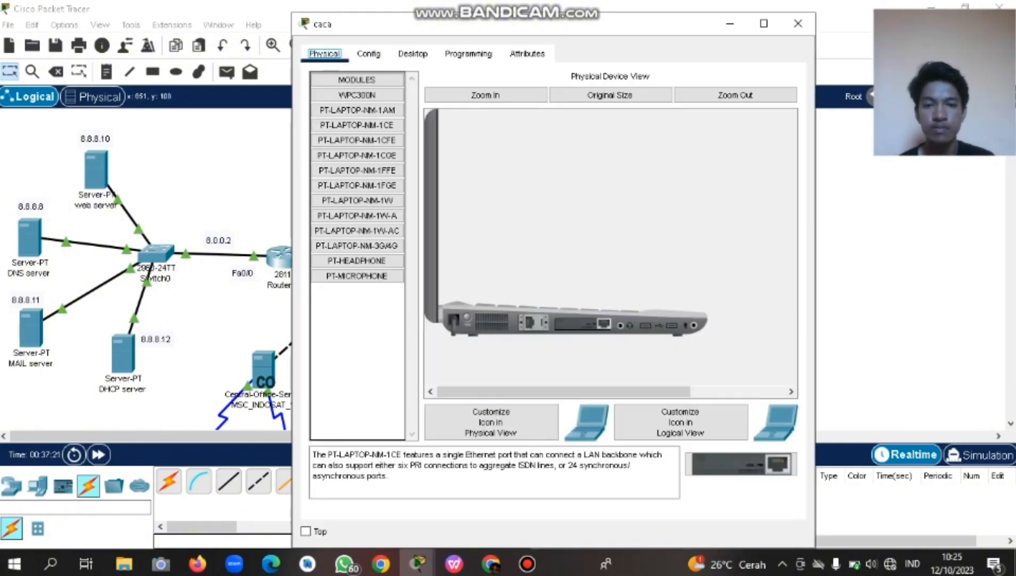
click(467, 318)
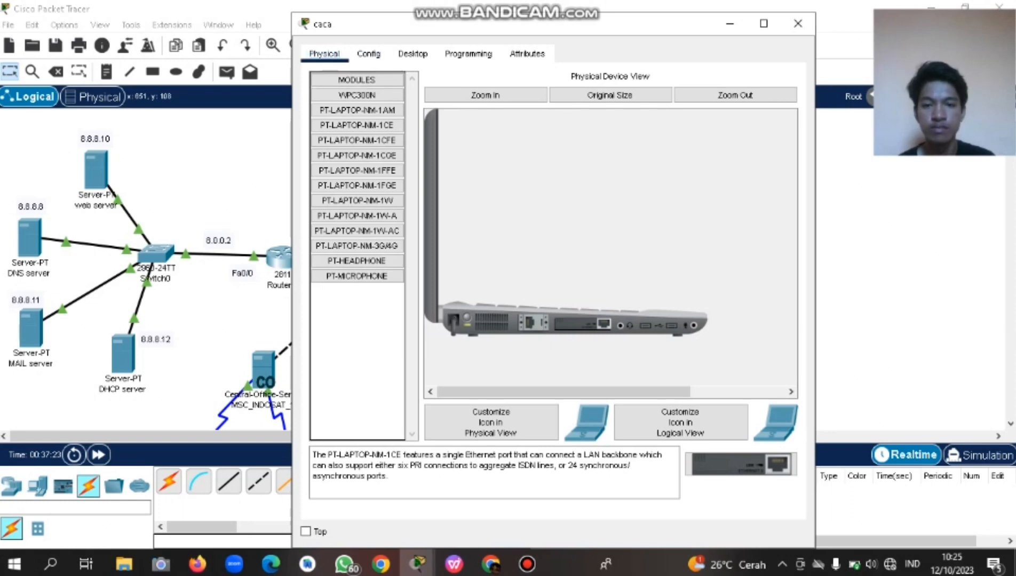
click(368, 54)
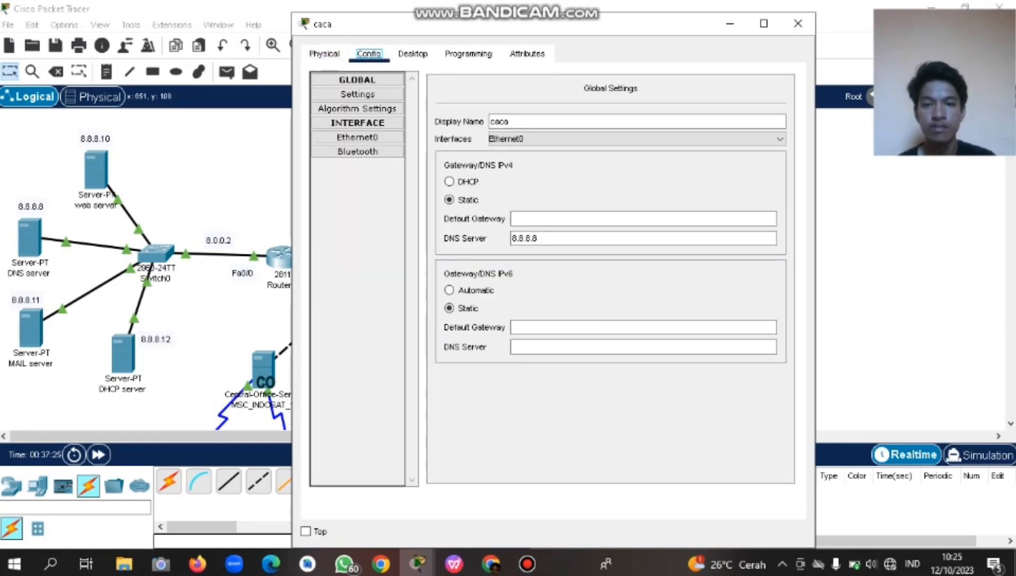
click(798, 23)
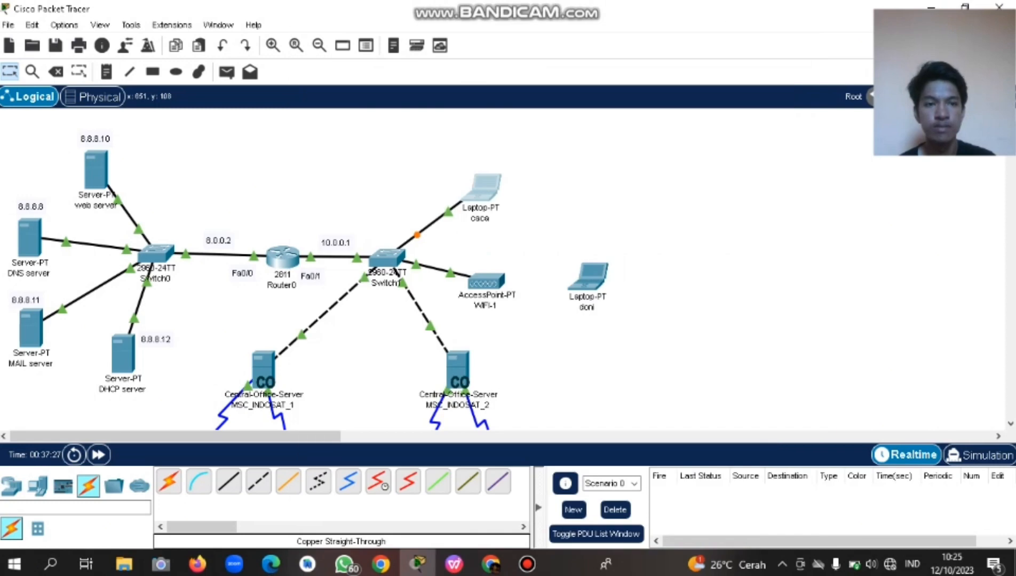
Briefly reopen WIFI-1, then scroll down to the INDOSAT Central Office servers.
scroll(538, 267, down, 2)
scroll(539, 267, up, 1)
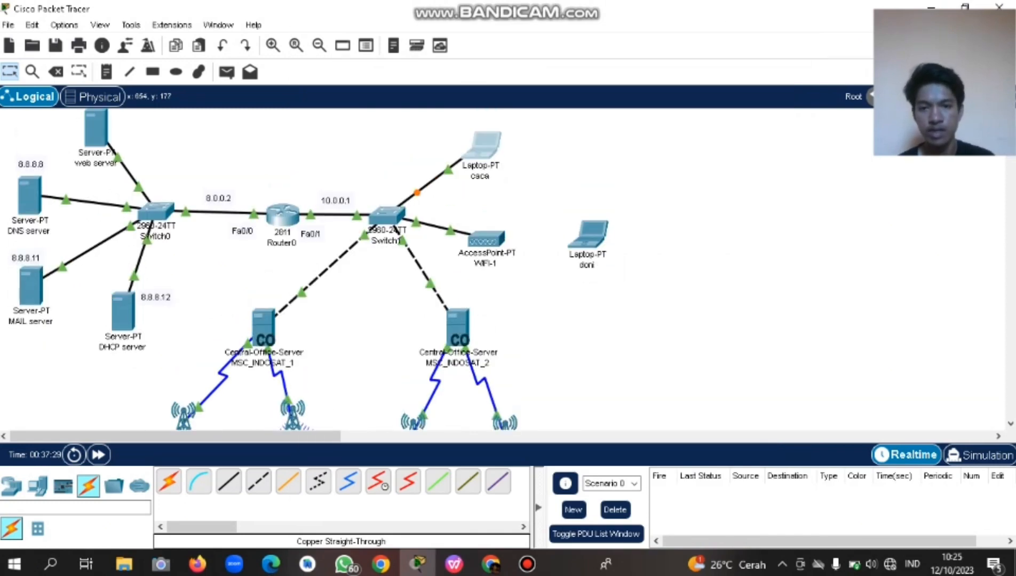
click(486, 239)
click(797, 23)
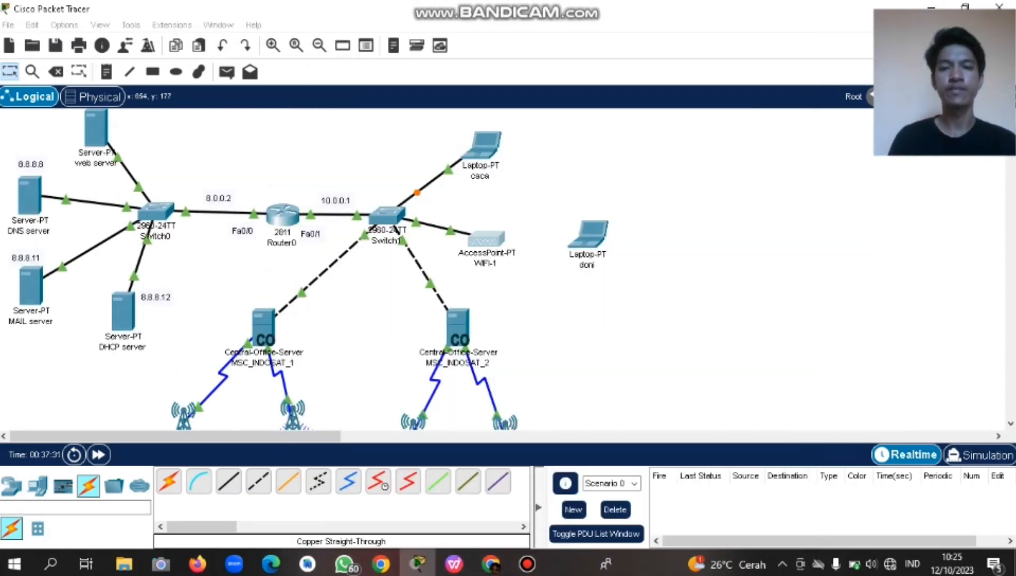
scroll(539, 267, down, 1)
scroll(539, 267, down, 1)
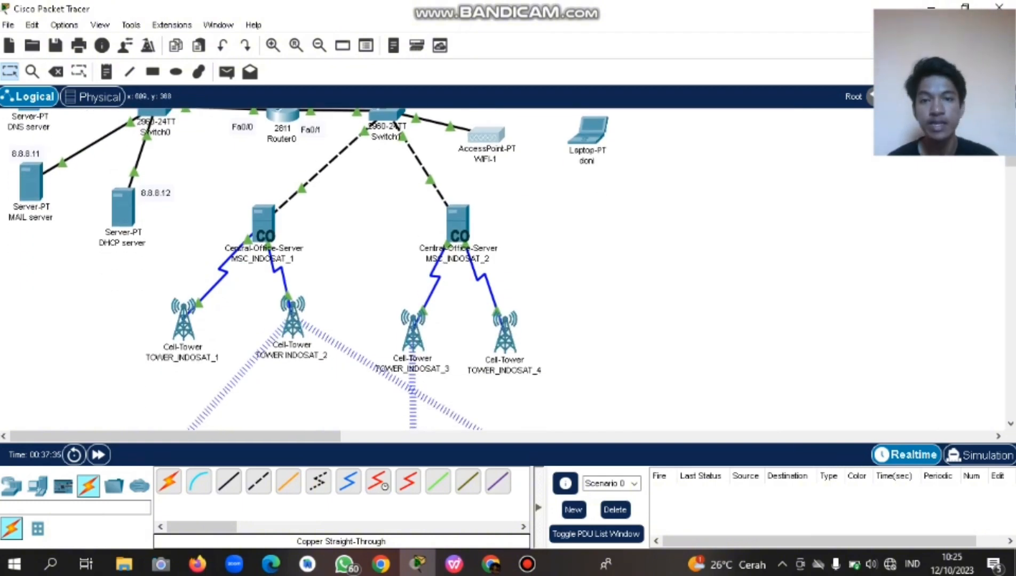
scroll(539, 267, up, 4)
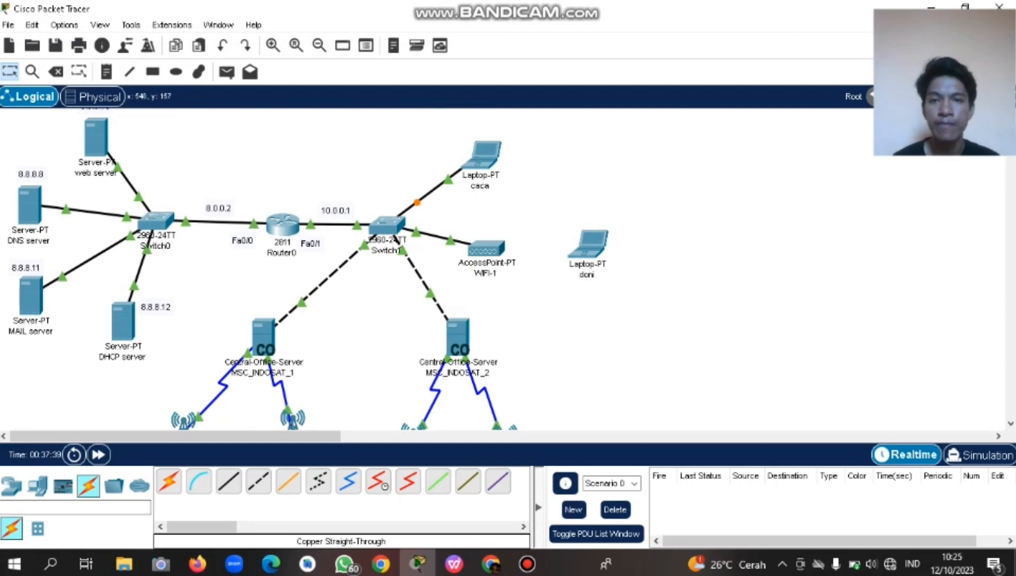
scroll(272, 267, down, 4)
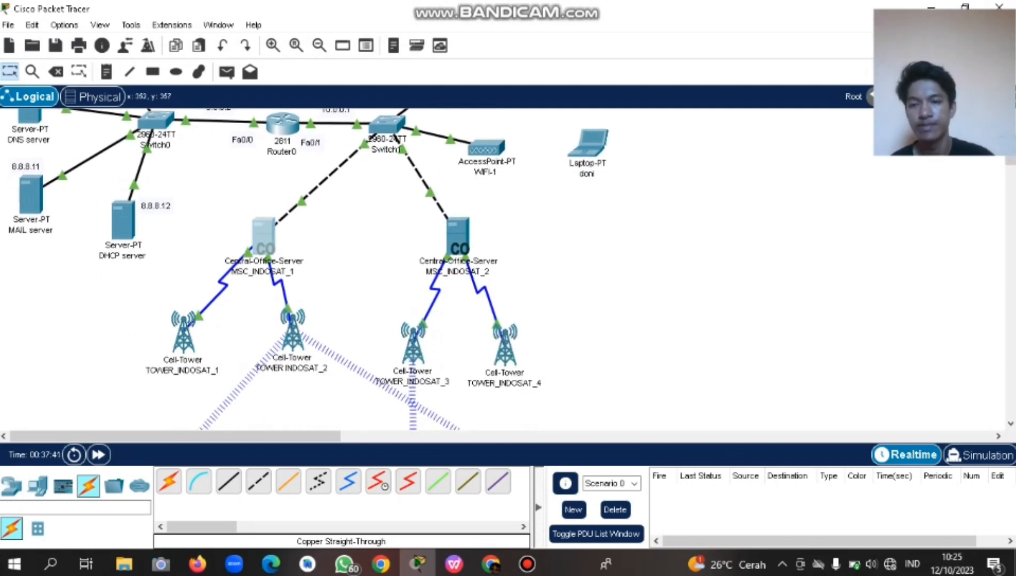
Enter PT_INDOSAT_1 as MSC_INDOSAT_1's domain name, then view its Services.
click(263, 237)
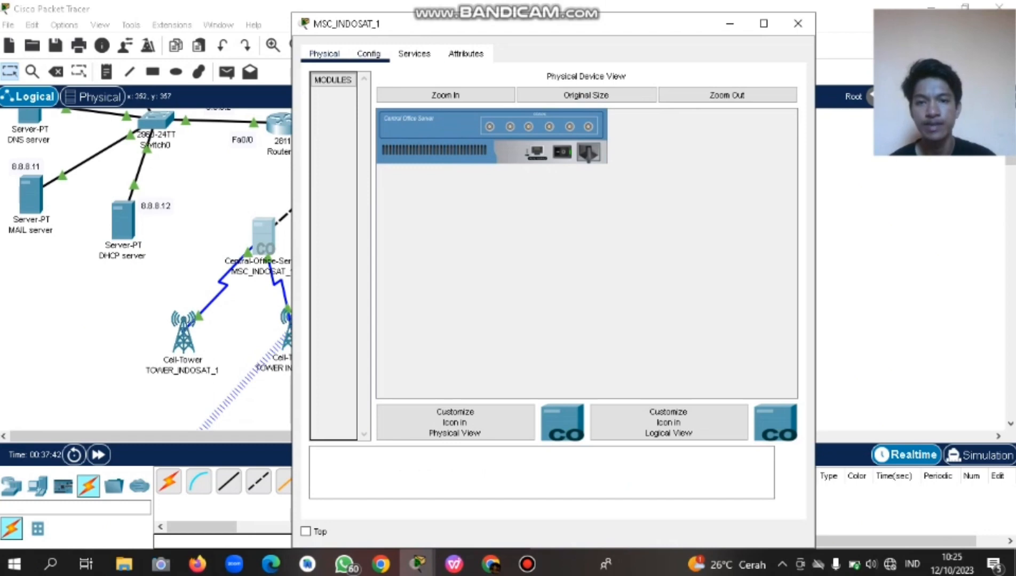
click(368, 54)
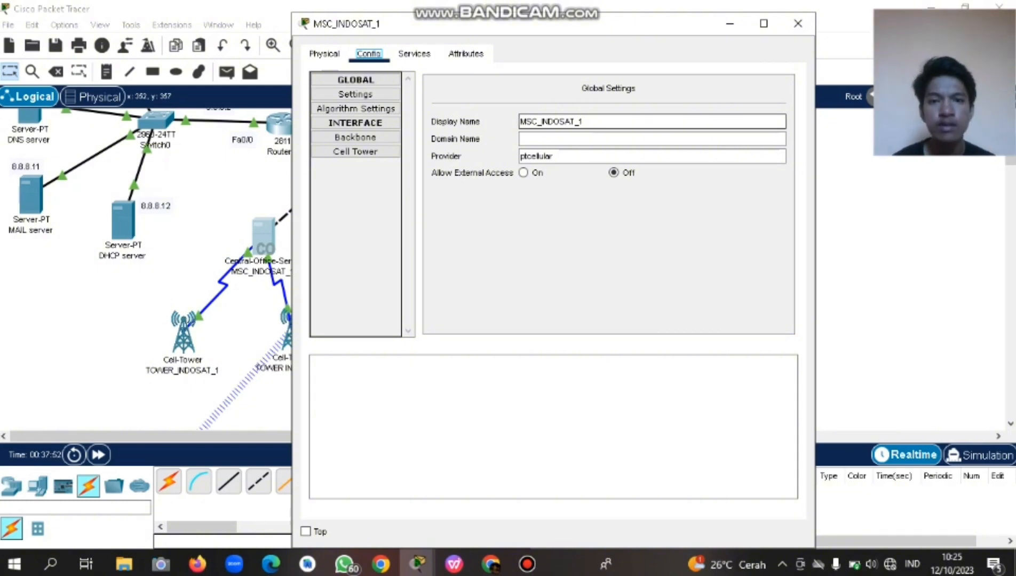
click(565, 139)
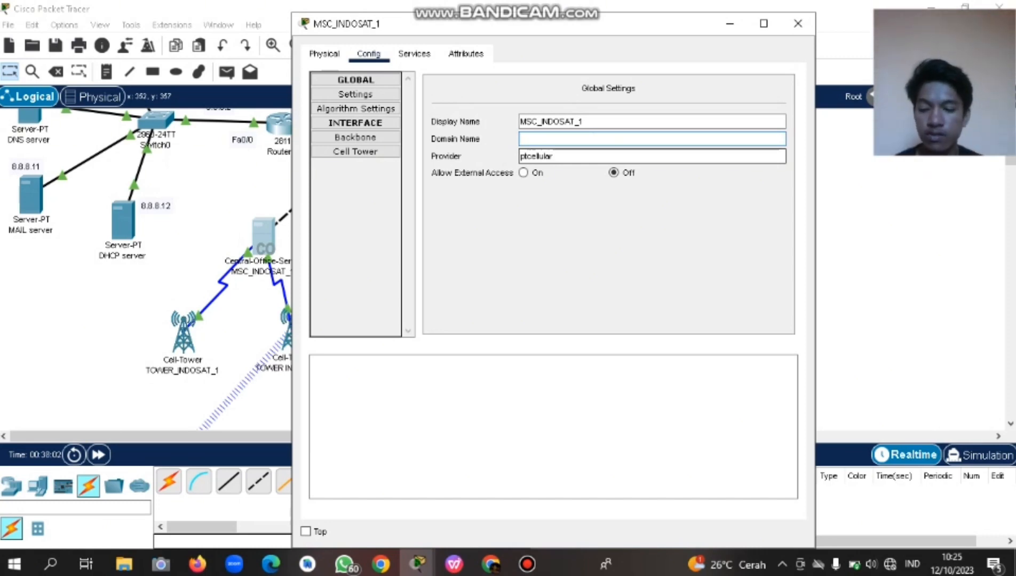
key(Caps_Lock)
text(PT)
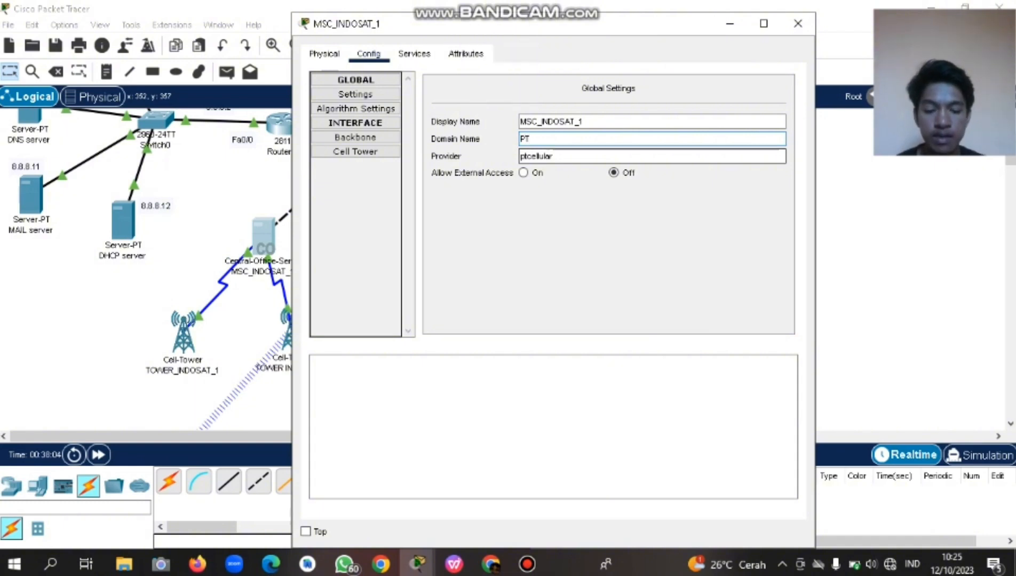
text(_INDOSAT_1)
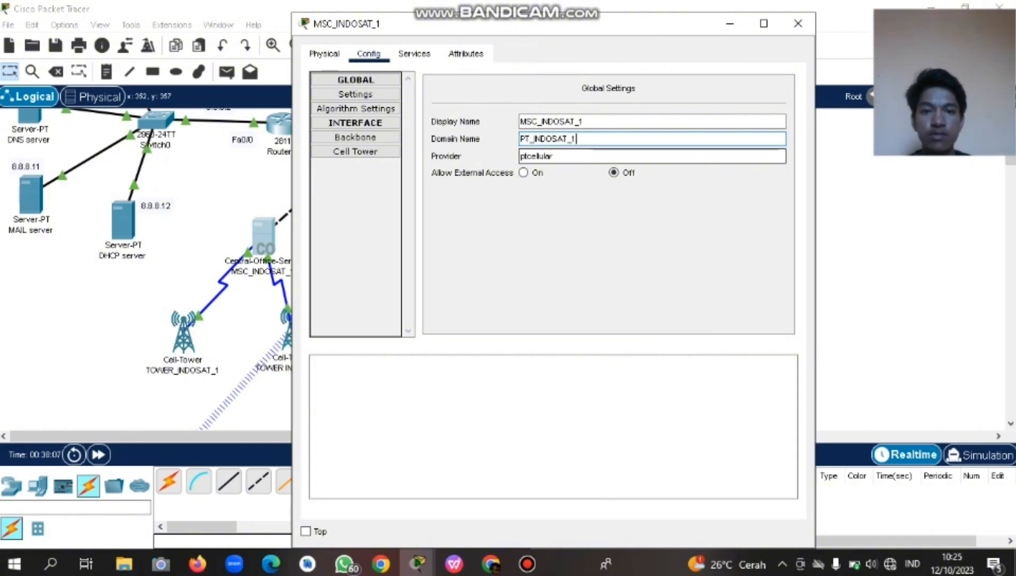
key(shift+Left)
key(shift+Left)
key(shift+Left)
key(shift+Left)
key(shift+Left)
key(shift+Left)
key(shift+Left)
key(shift+Left)
key(shift+Left)
key(shift+Left)
key(shift+Left)
key(shift+Left)
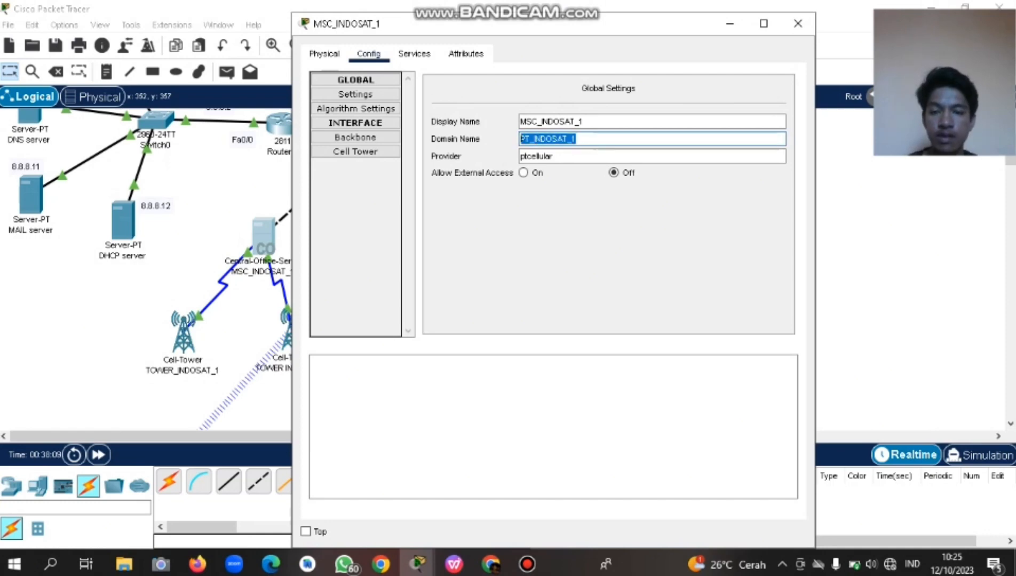
key(Tab)
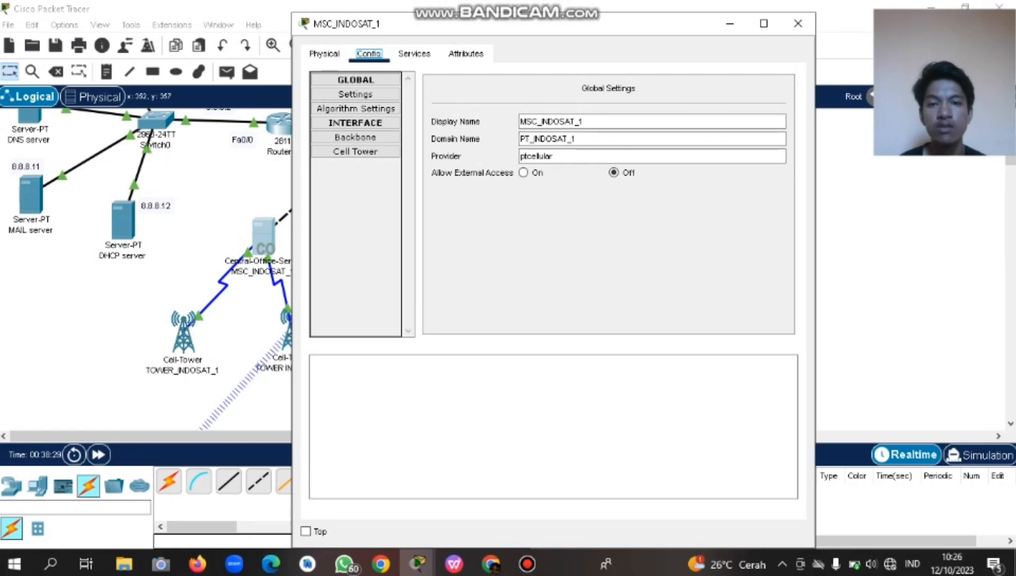
click(414, 54)
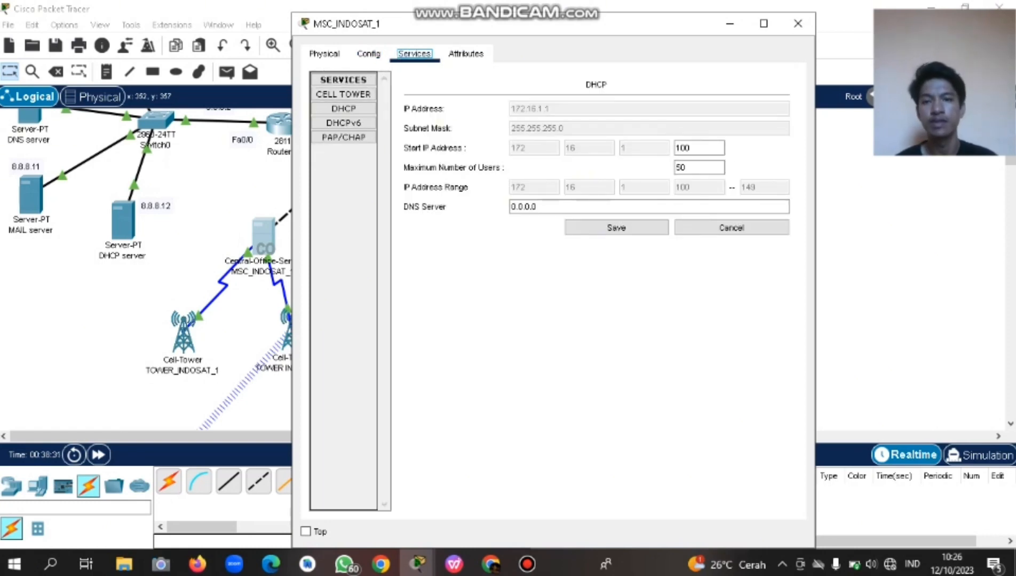
Set MSC_INDOSAT_1's DHCP DNS server to 8.8.8.8.
click(344, 109)
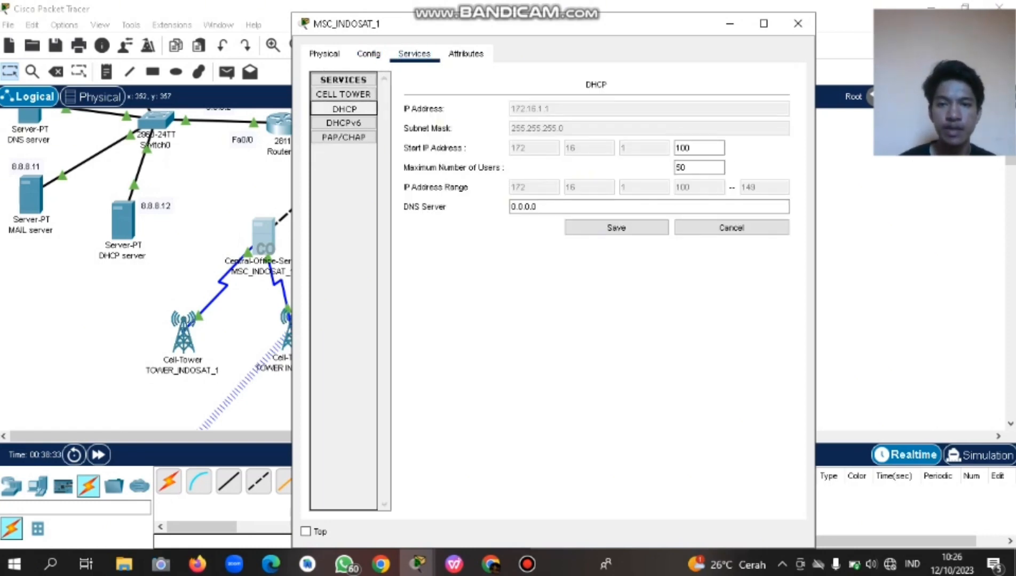
click(538, 207)
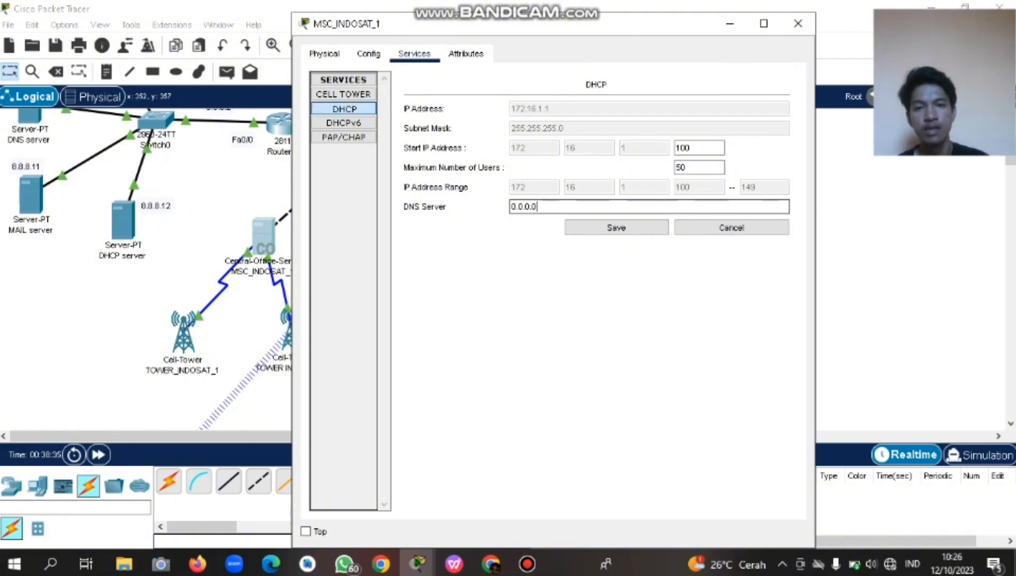
key(ctrl+a)
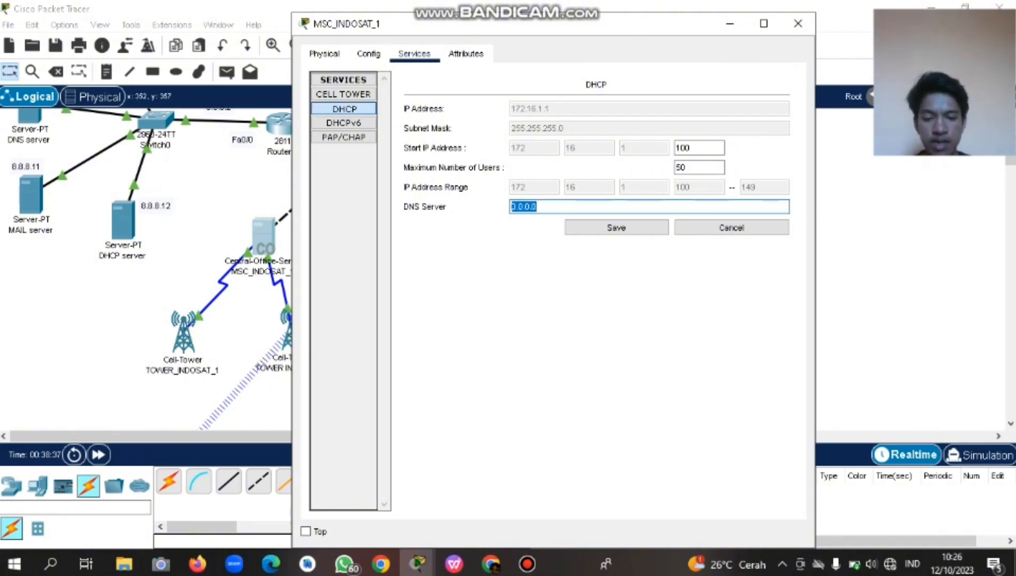
text(8.8.8.8)
key(Tab)
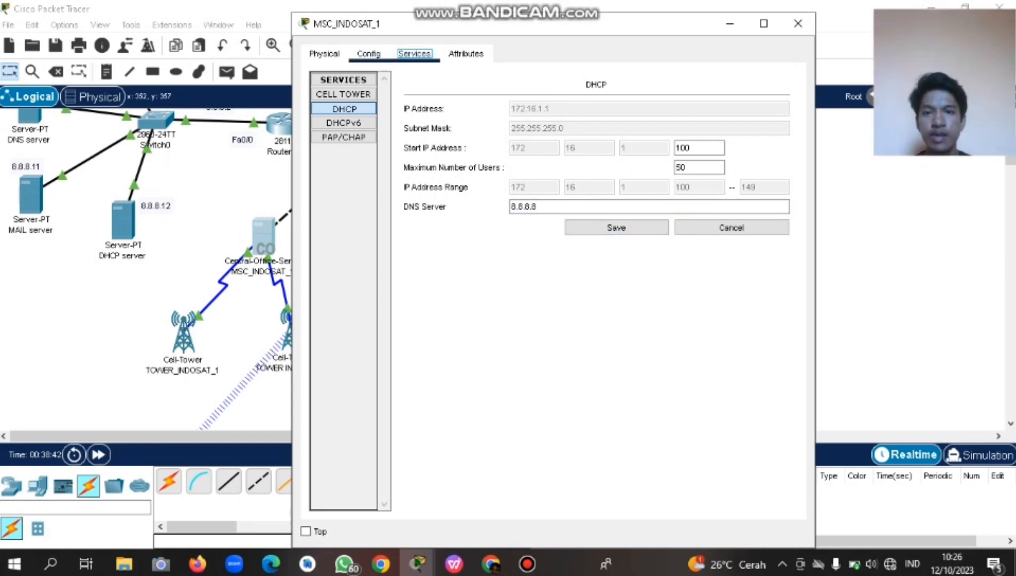
Review the Backbone interface: DHCP address 10.0.0.11, gateway 10.0.0.1, DNS 8.8.8.8.
click(369, 54)
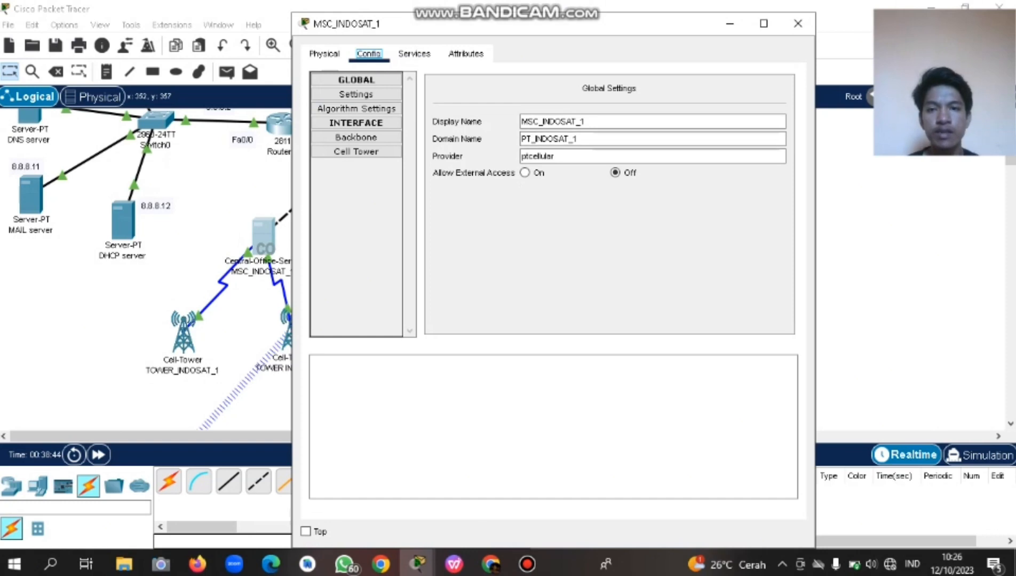
click(324, 54)
click(368, 54)
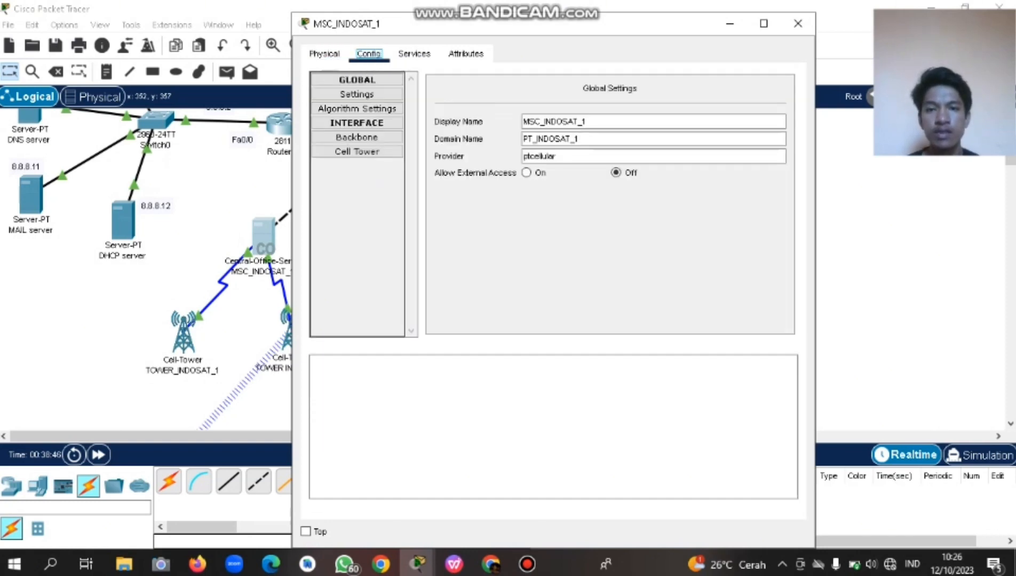
click(358, 80)
click(357, 81)
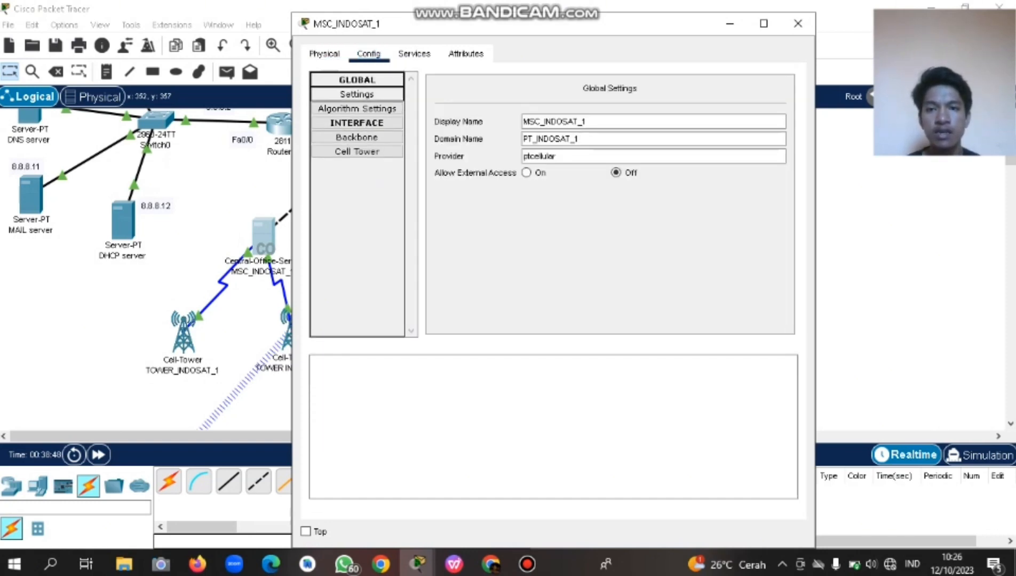
click(357, 95)
click(357, 81)
click(324, 54)
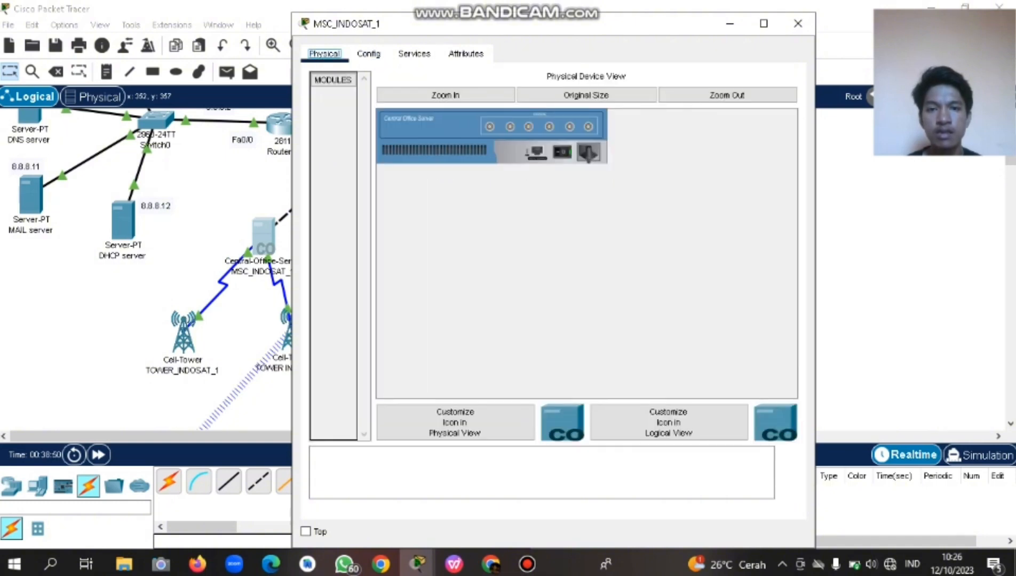
click(369, 54)
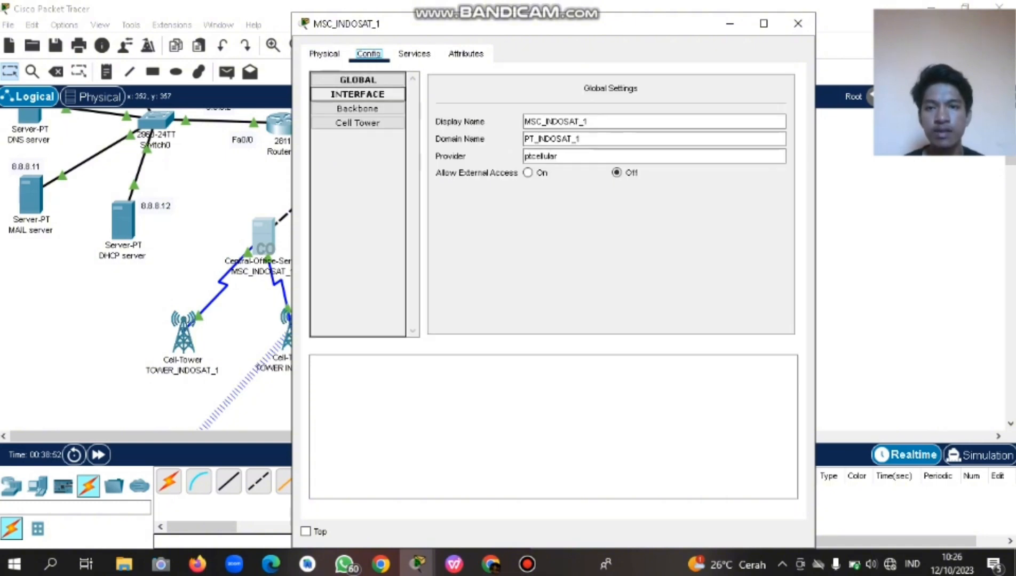
click(357, 108)
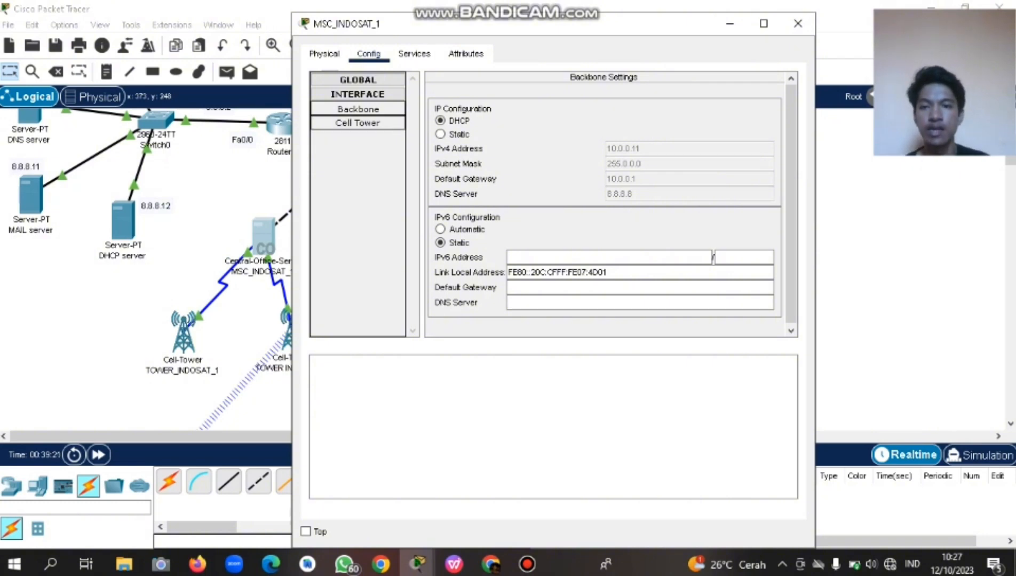
Recheck MSC_INDOSAT_1's interfaces and DHCP, close its window, and open MSC_INDOSAT_2.
click(358, 124)
click(358, 109)
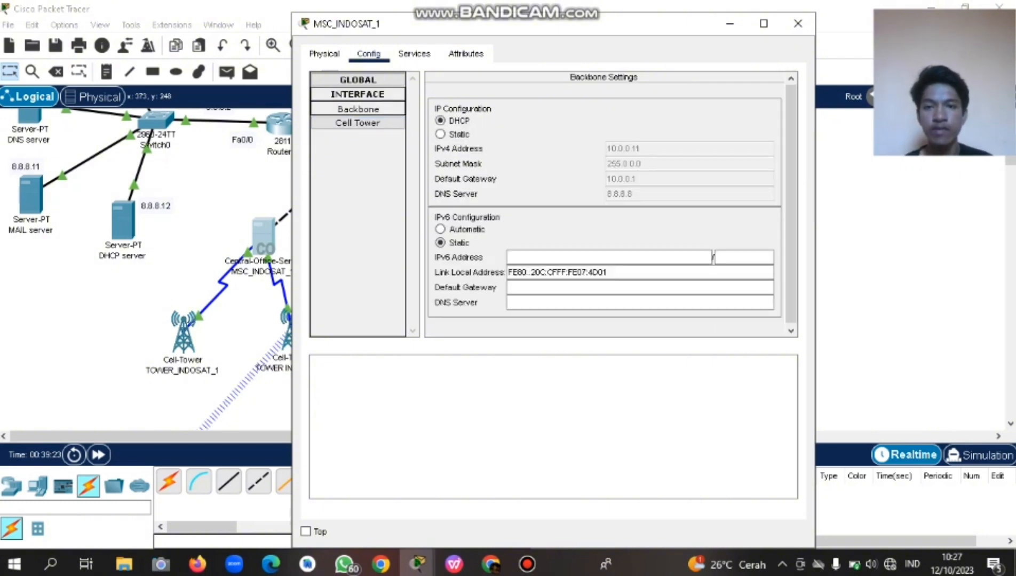
click(414, 54)
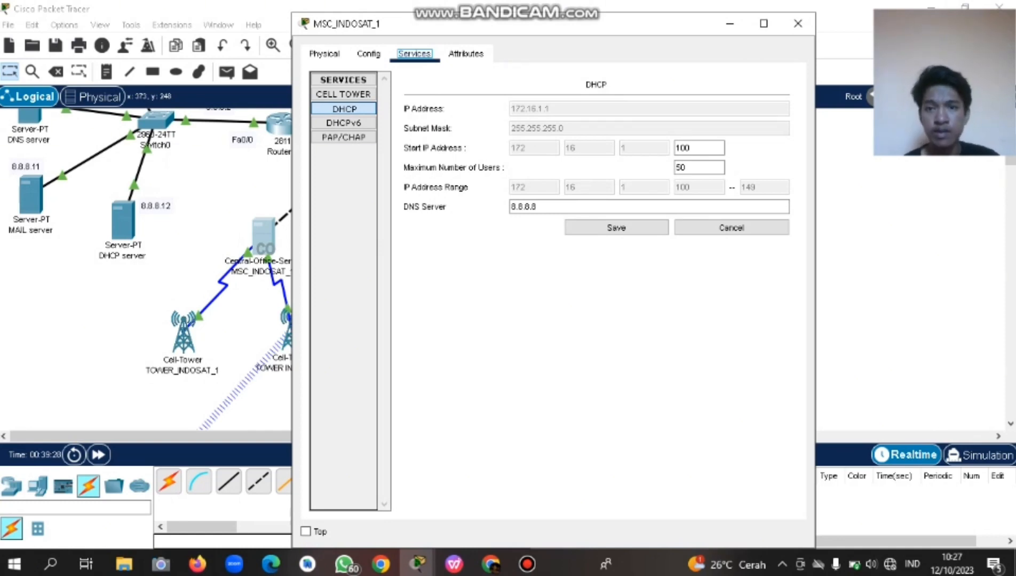
click(368, 54)
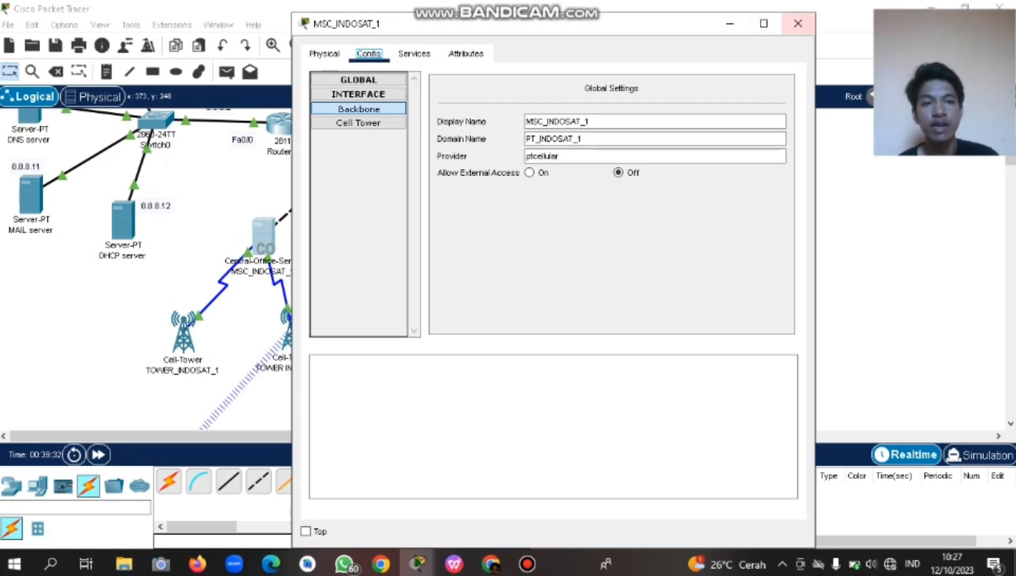
click(764, 23)
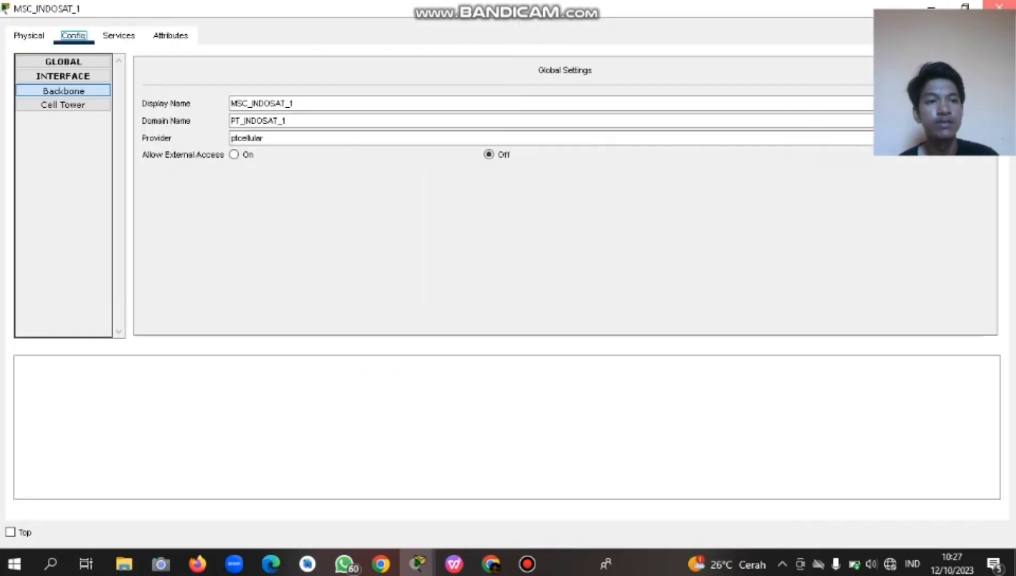
click(999, 7)
click(458, 235)
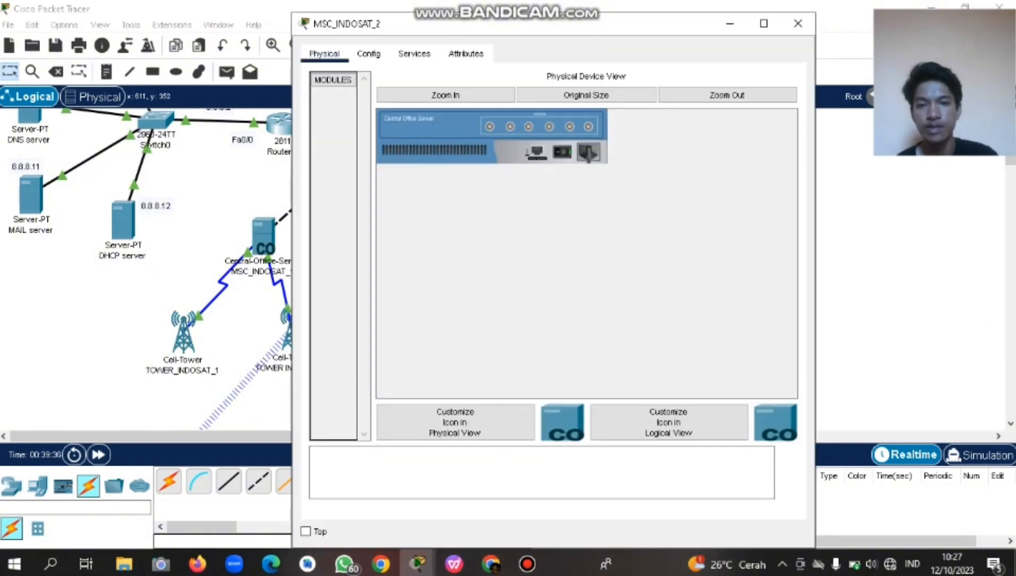
Set MSC_INDOSAT_2's domain name to PT_INDOSAT_2 and check its backbone IP settings.
click(368, 53)
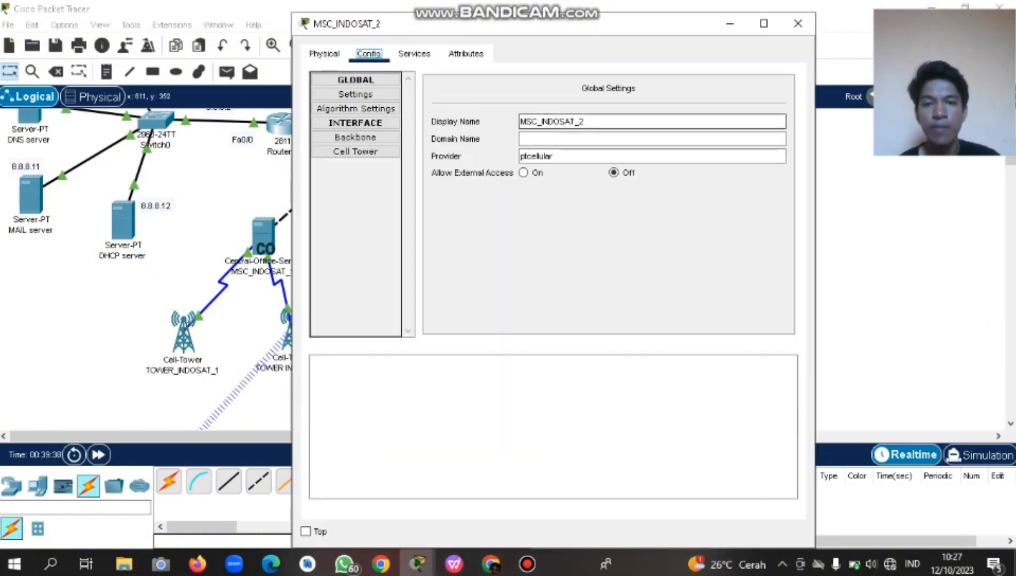
text(PT_INDOSAT_2)
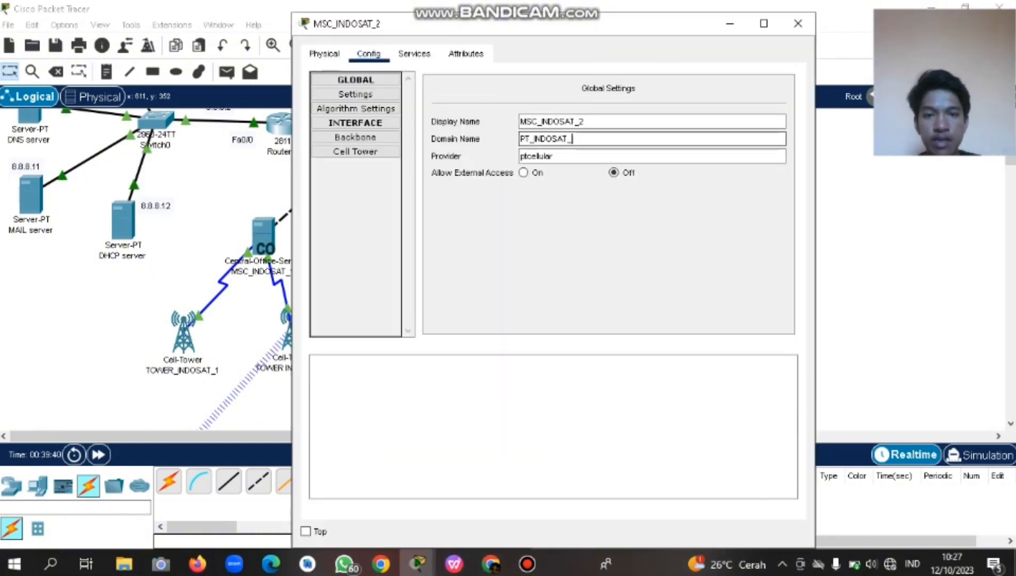
key(Tab)
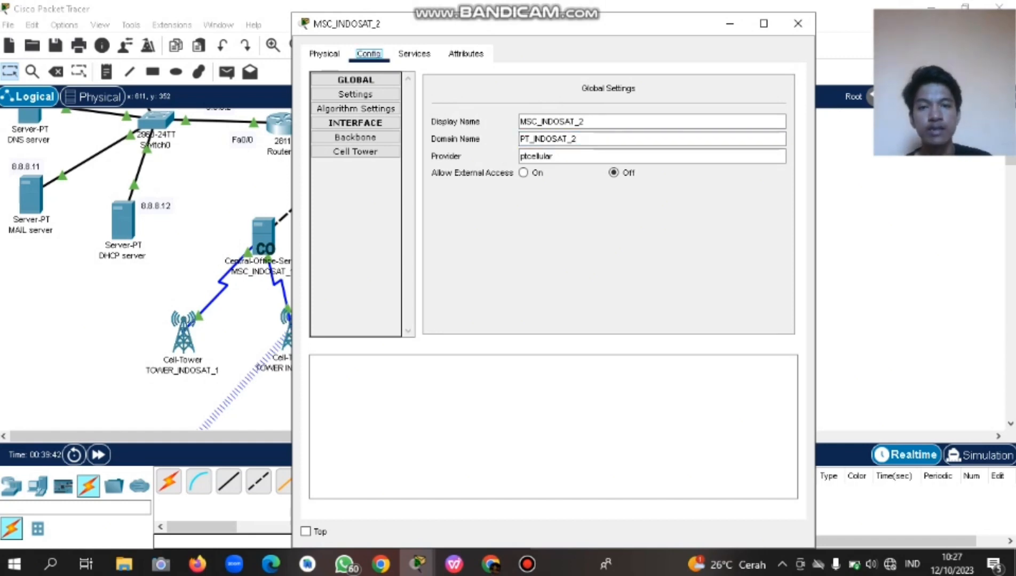
click(355, 138)
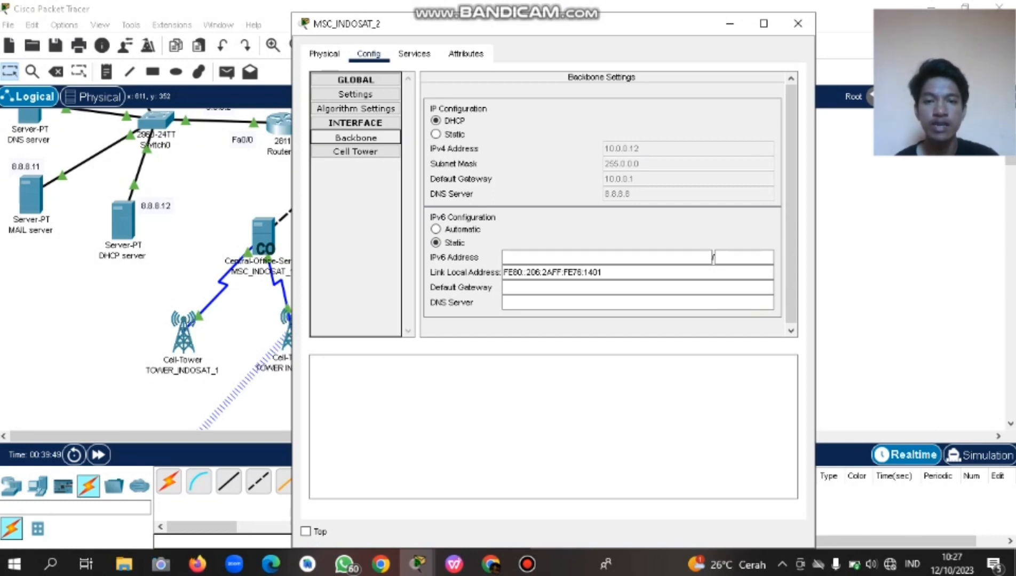
Change the DHCP service's DNS server from 0.0.0.0 to 8.8.8.8 and save it.
click(414, 54)
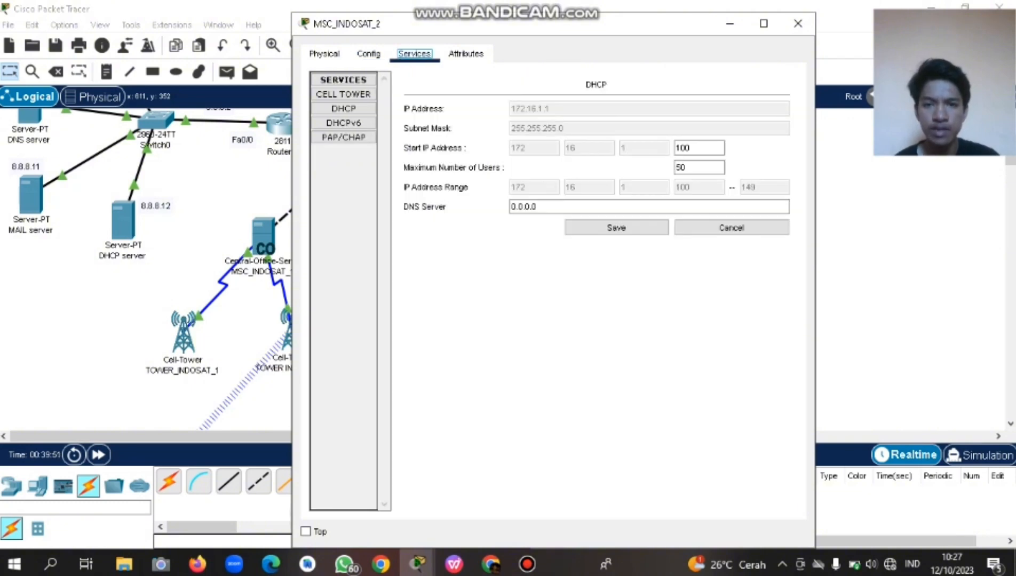
drag(538, 206, 511, 207)
text(8)
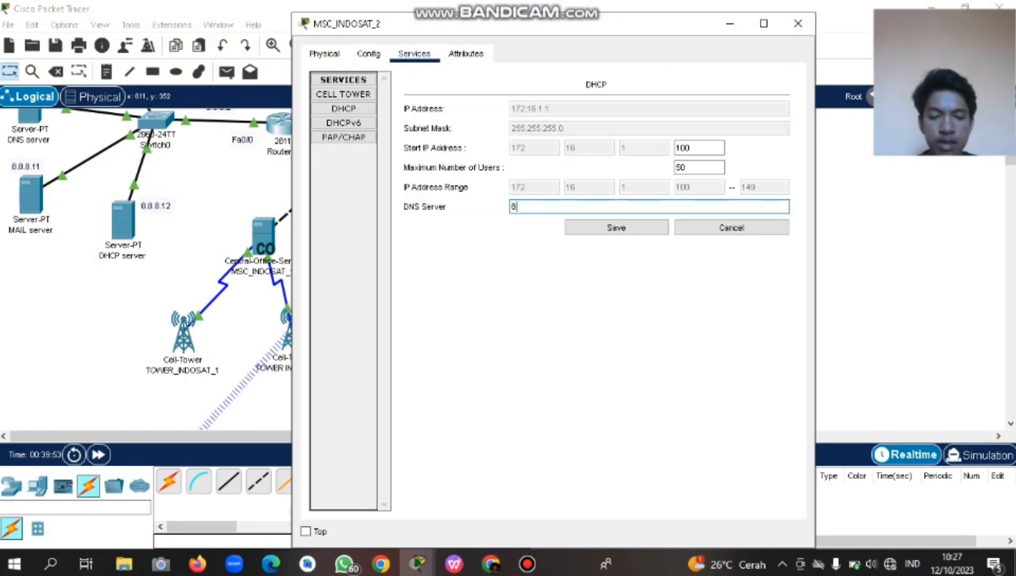
text(.8.8.8)
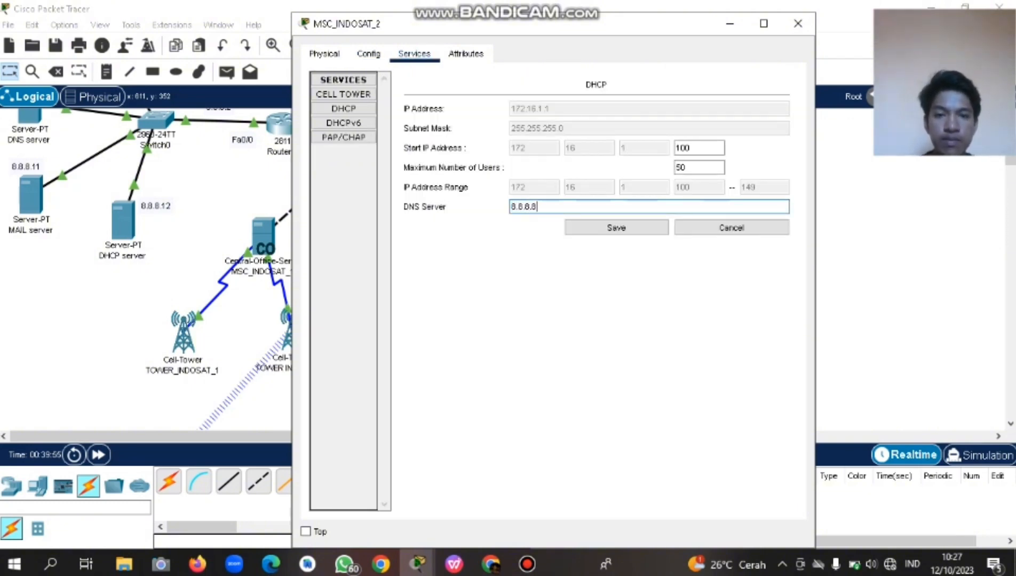
key(Return)
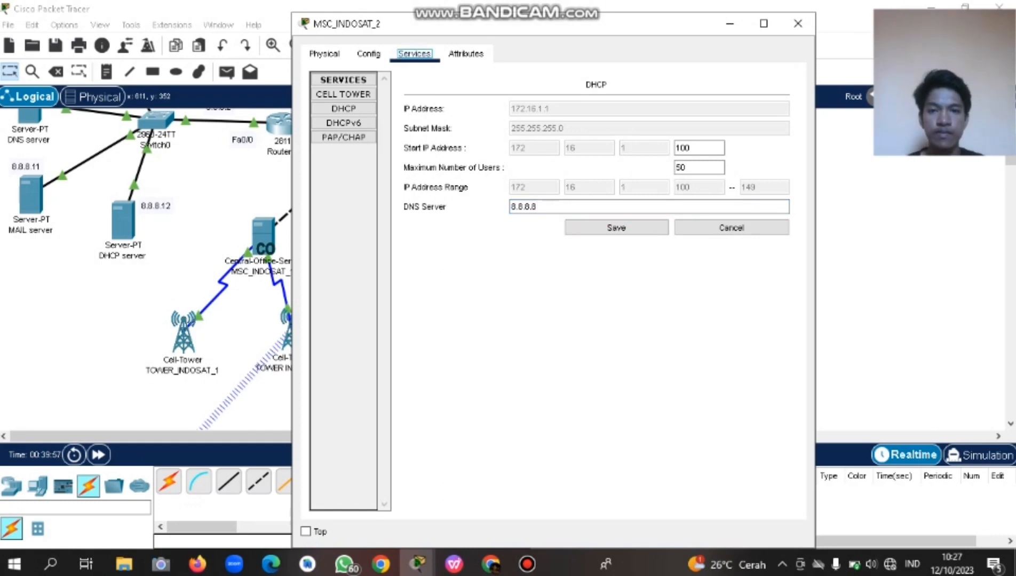
key(Left)
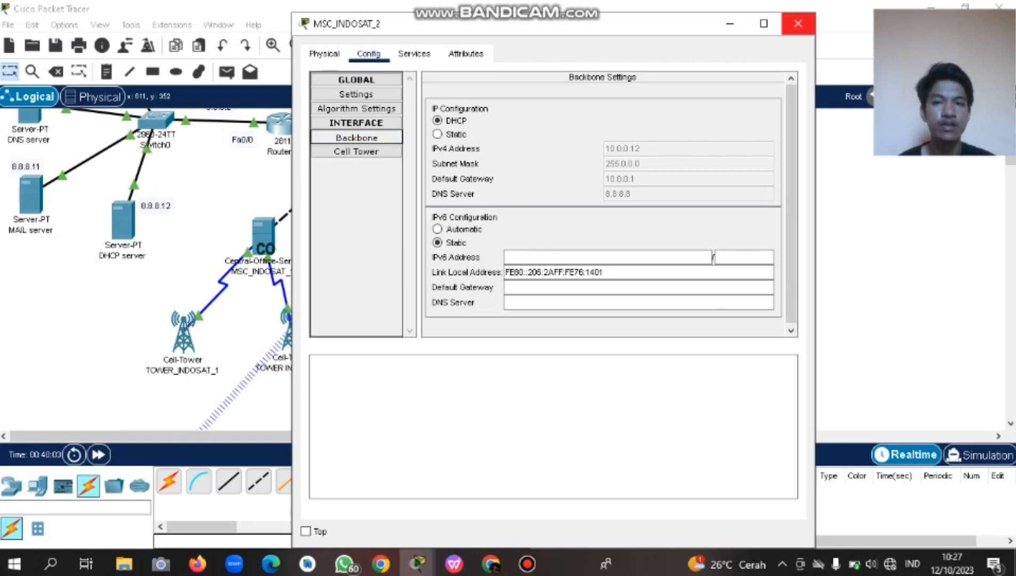
Close MSC_INDOSAT_2's window and bring up TOWER_INDOSAT_1's settings.
click(798, 23)
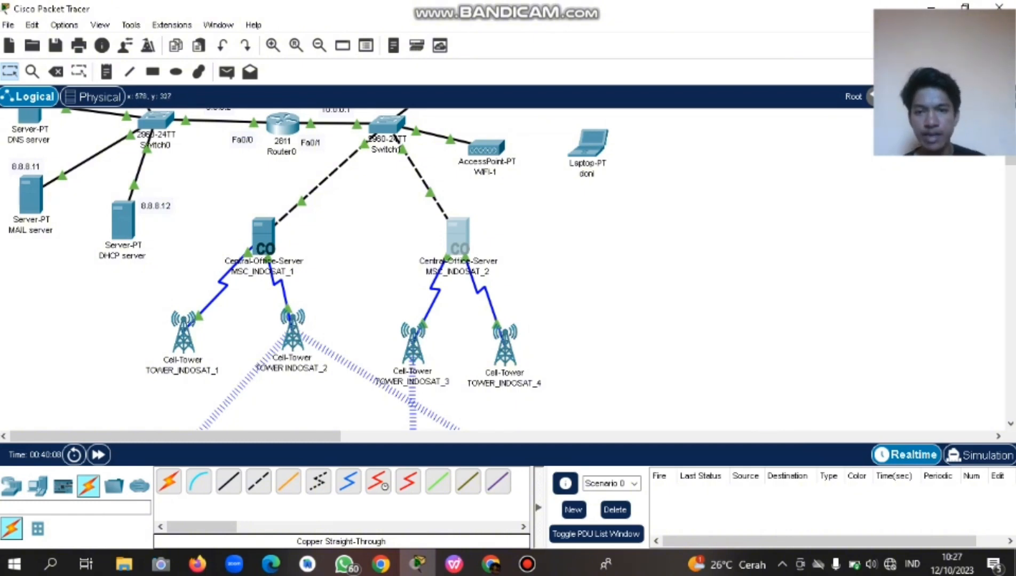
scroll(271, 270, up, 3)
scroll(271, 269, down, 5)
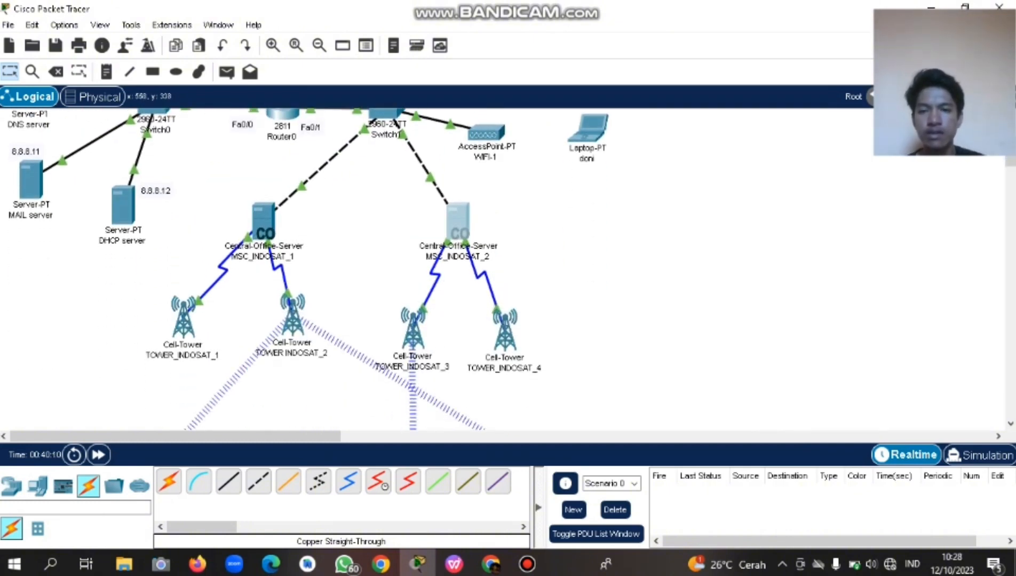
scroll(271, 270, up, 2)
scroll(271, 269, down, 2)
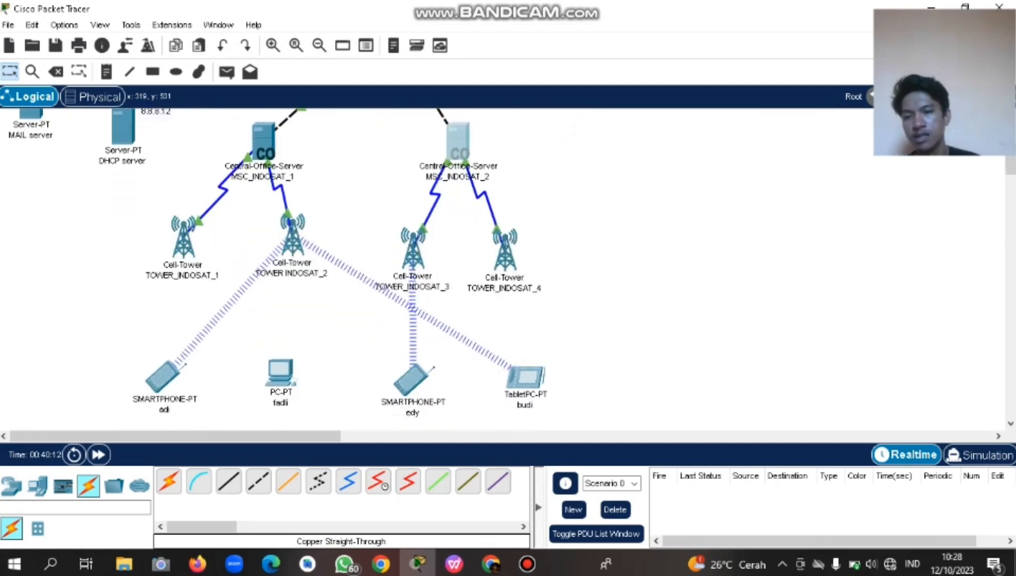
click(184, 237)
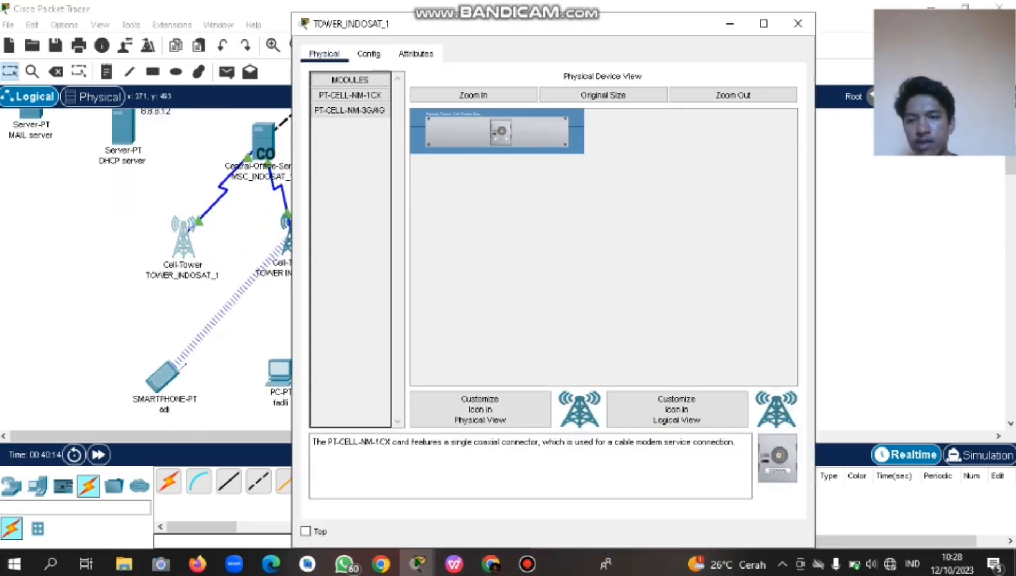
Replace TOWER_INDOSAT_1's provider ptcellular with PT_INDOSAT_1 in its global settings.
click(369, 54)
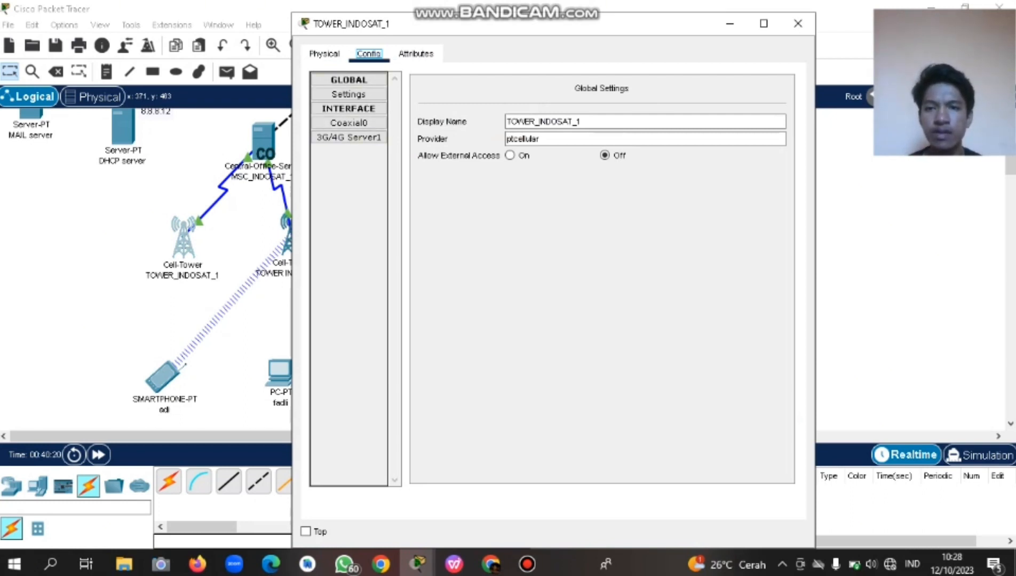
click(349, 137)
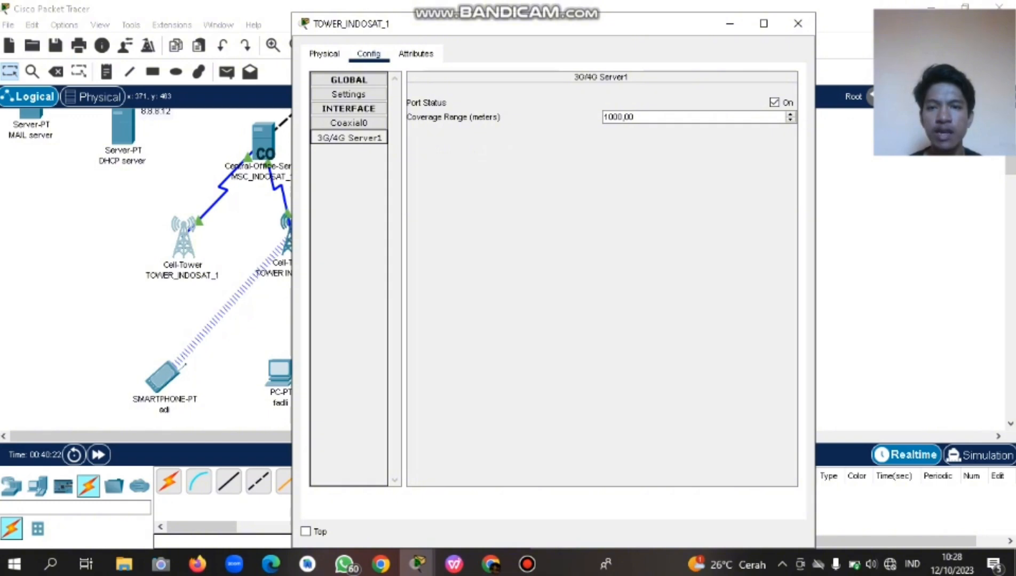
click(325, 54)
click(369, 54)
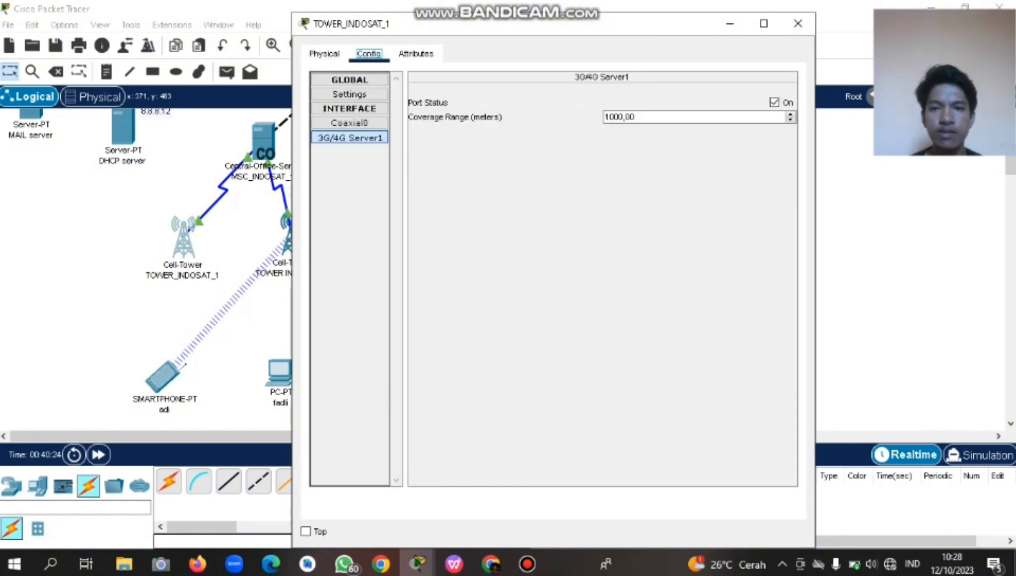
click(349, 80)
click(349, 94)
click(349, 80)
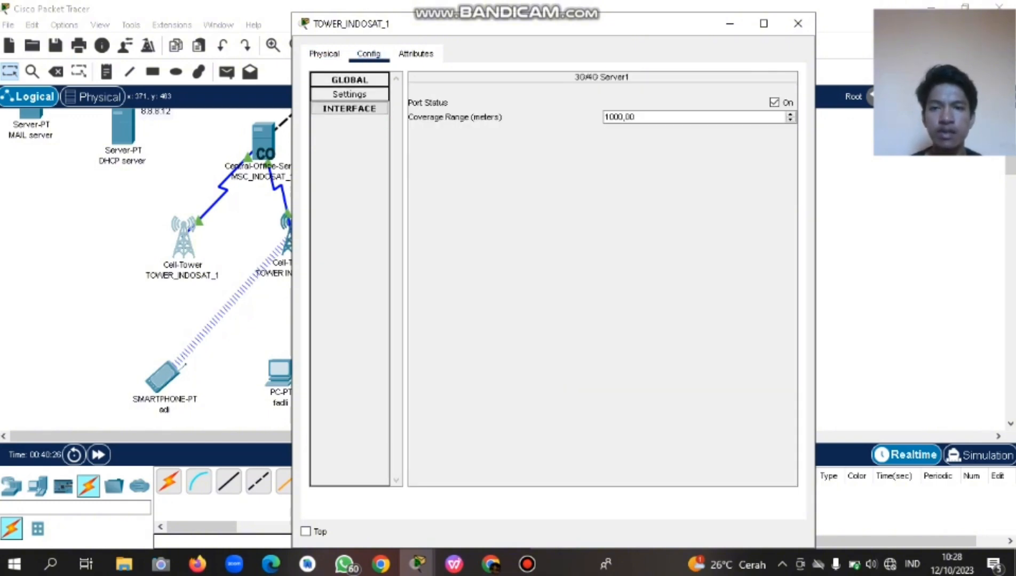
click(350, 95)
click(350, 109)
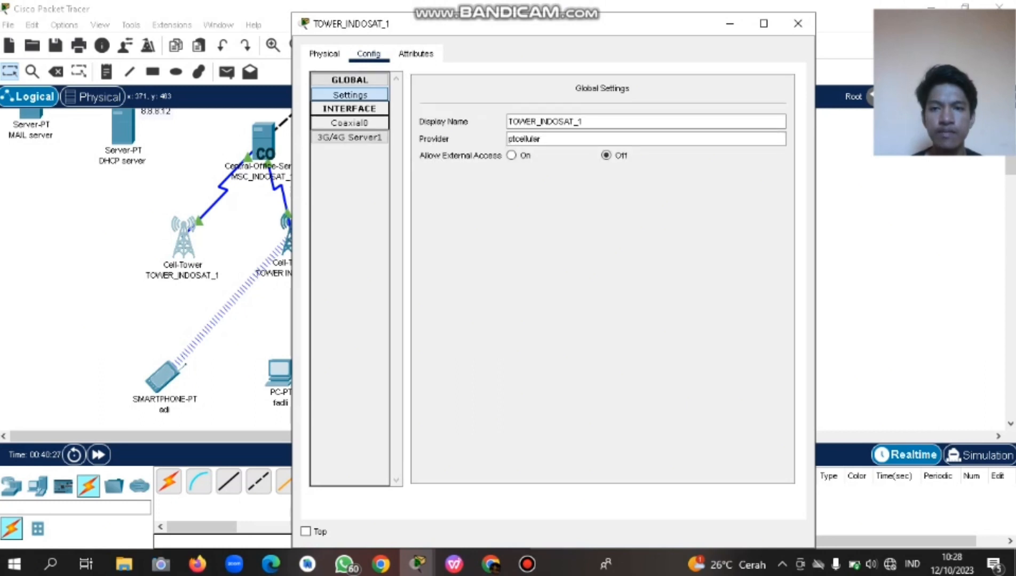
drag(546, 139, 500, 139)
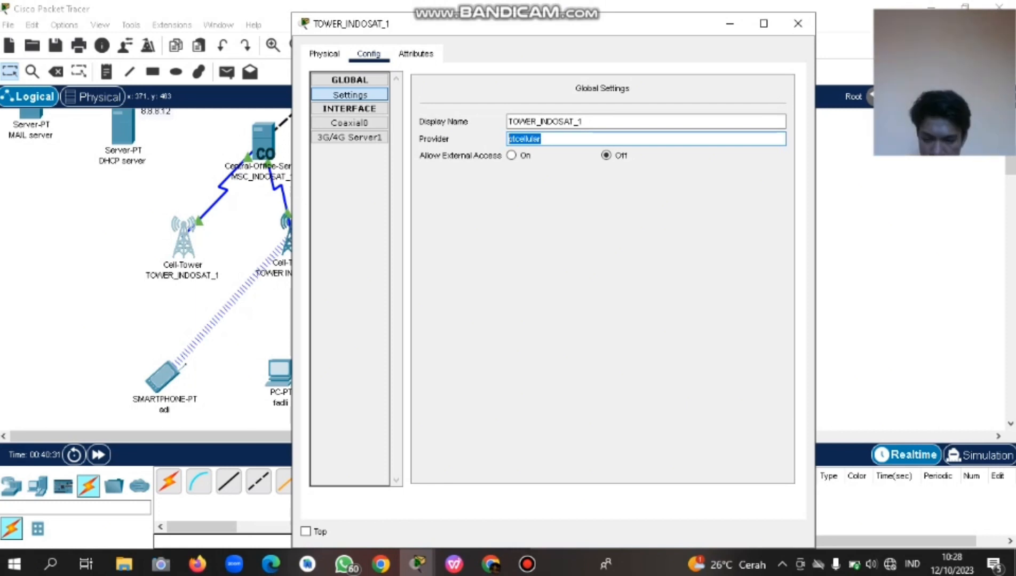
text(PT_INDOSAT_1)
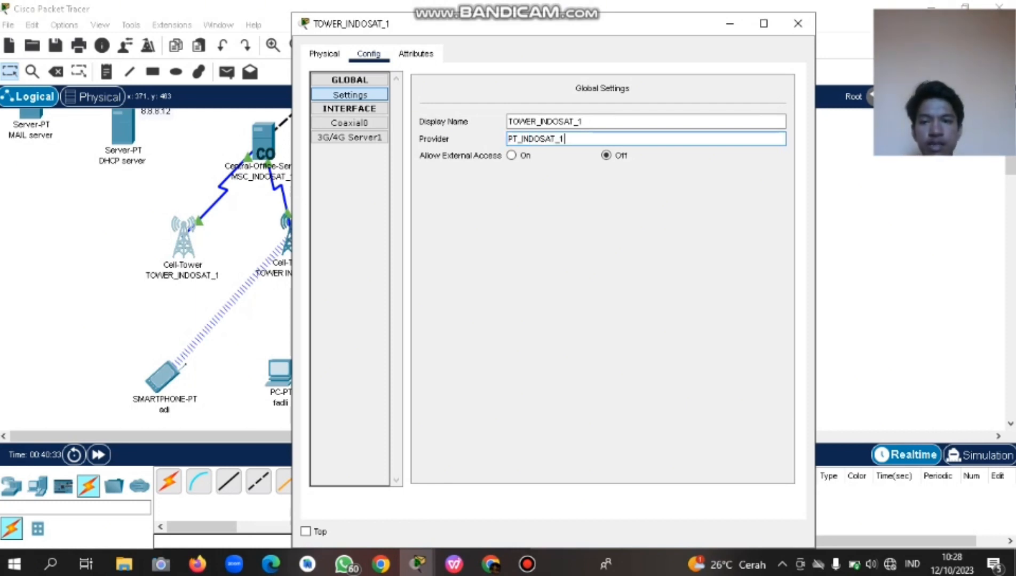
click(368, 54)
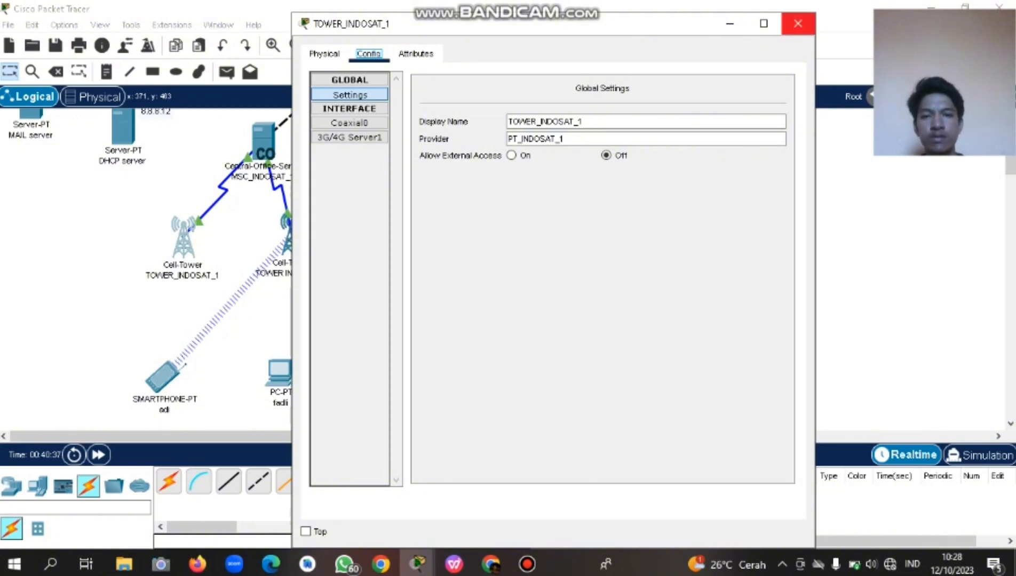
Close and reopen TOWER_INDOSAT_1 to confirm its new provider.
click(798, 24)
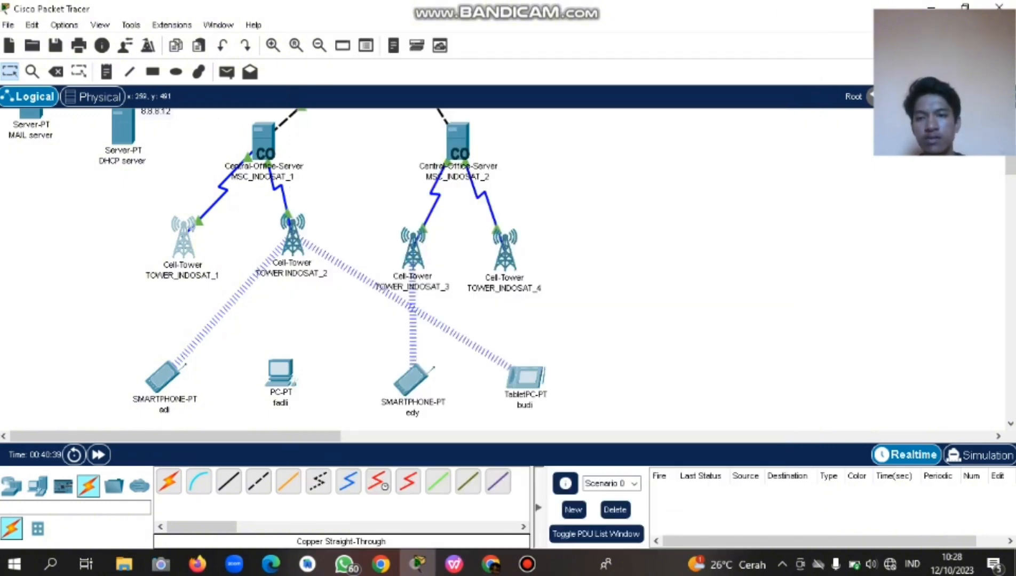
click(183, 238)
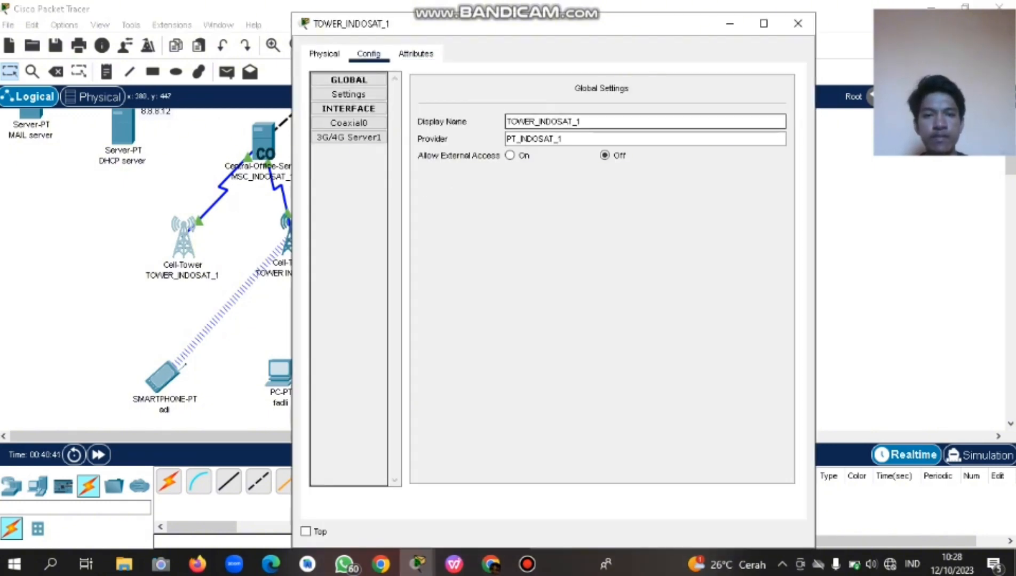
click(798, 23)
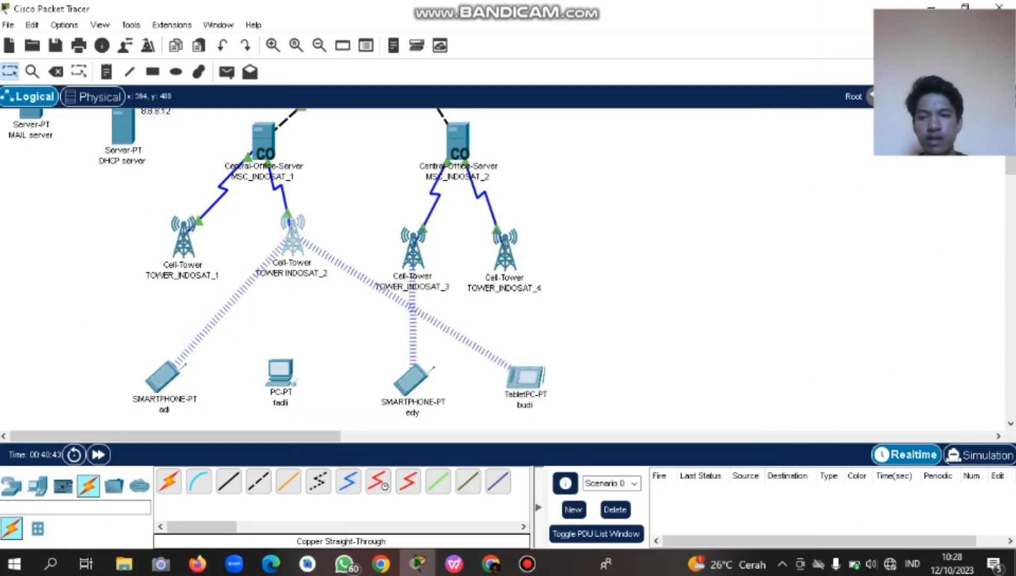
Set TOWER INDOSAT_2's provider to PT_INDOSAT_2, then bring up TOWER_INDOSAT_3.
click(293, 237)
click(368, 53)
click(550, 139)
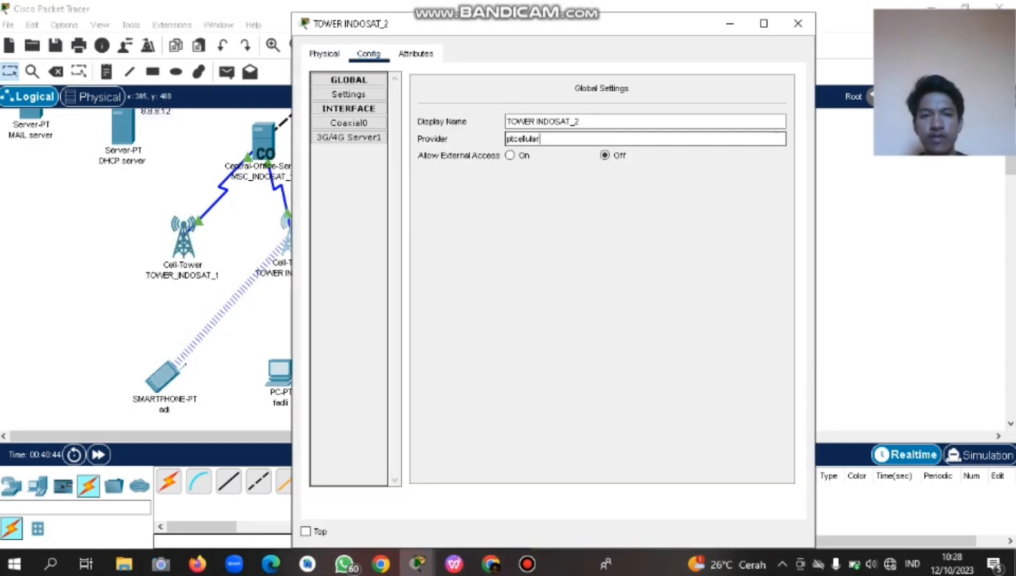
key(ctrl+a)
text(PT_INDOSAT_1)
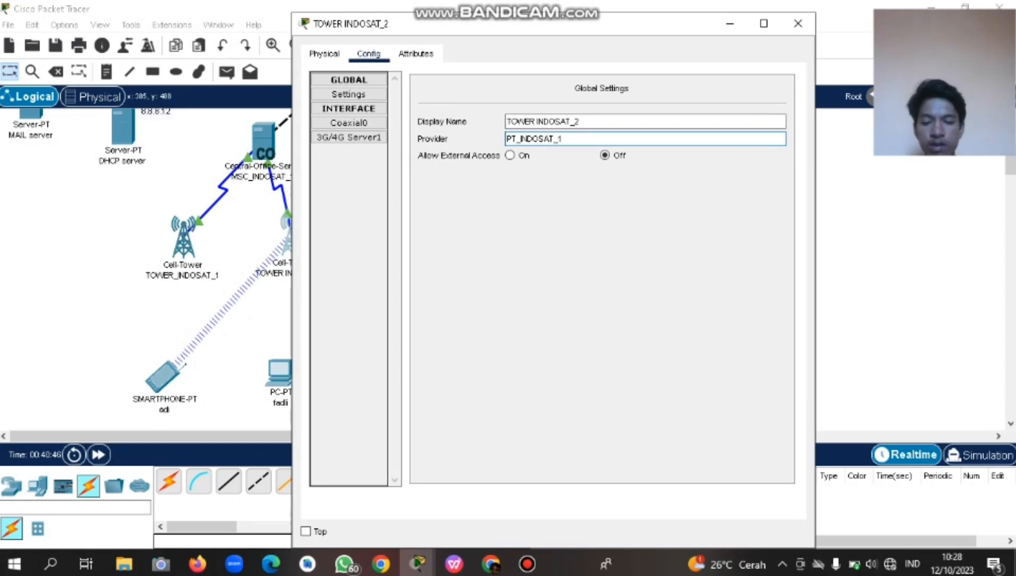
key(BackSpace)
text(2)
click(798, 24)
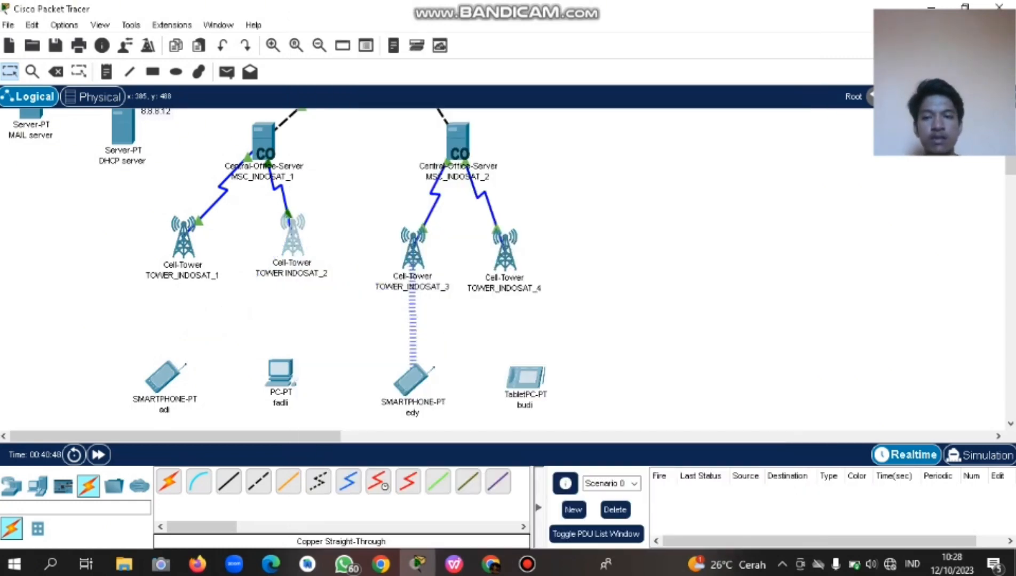
click(412, 246)
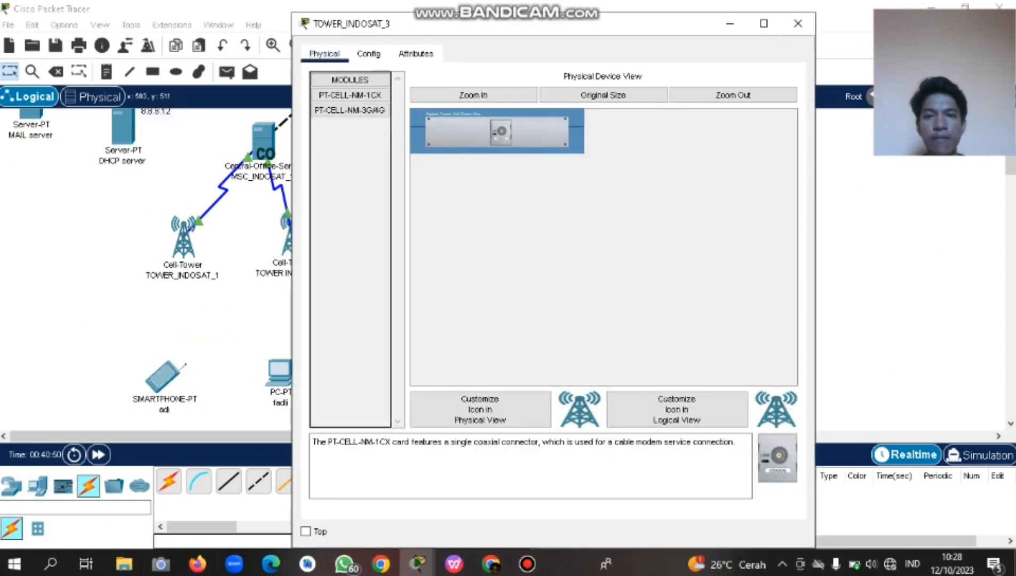
Replace TOWER_INDOSAT_3's provider ptcellular with PT_INDOSAT_3.
click(368, 53)
click(539, 138)
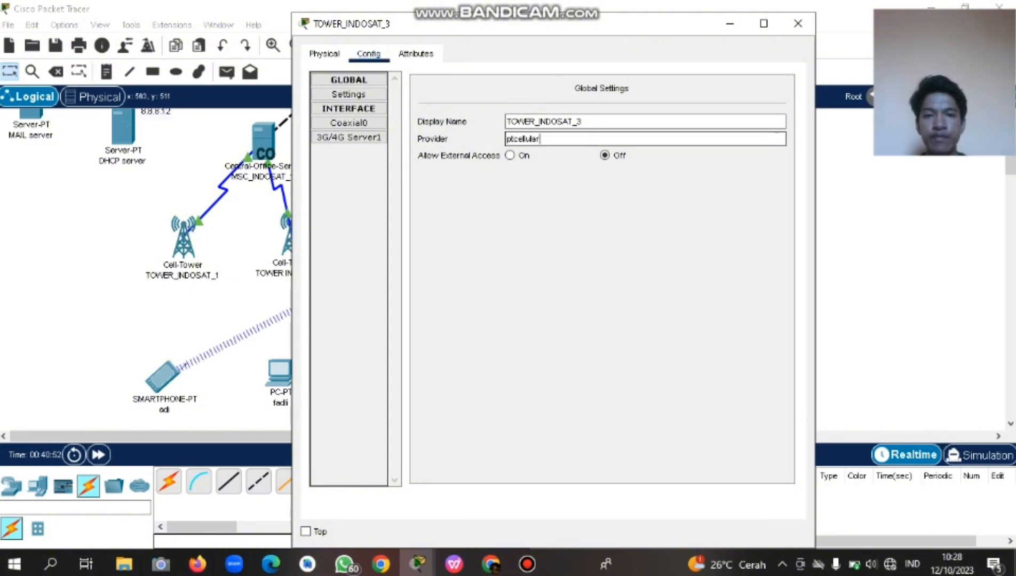
drag(541, 139, 503, 139)
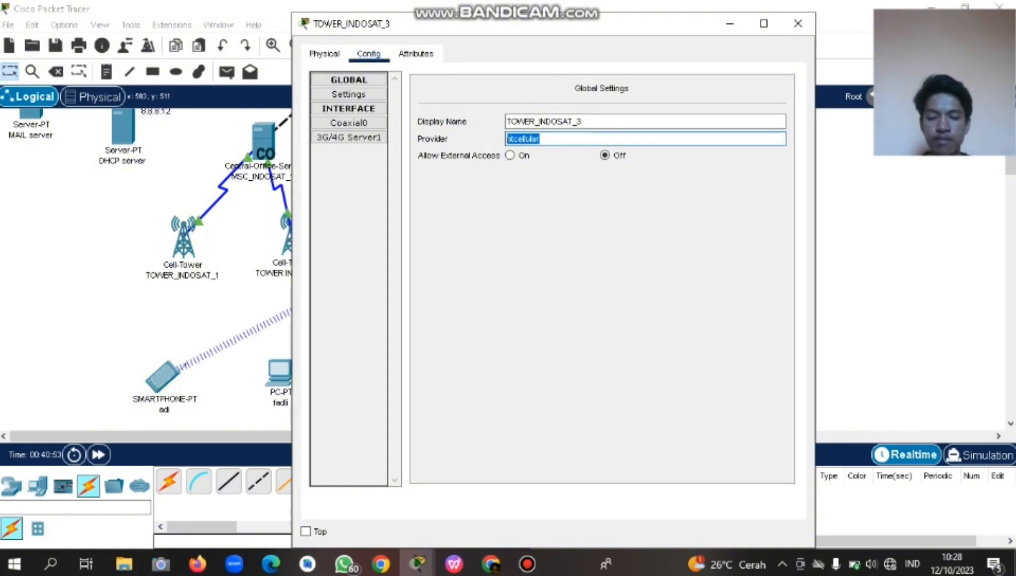
text(PT_INDOSAT_1)
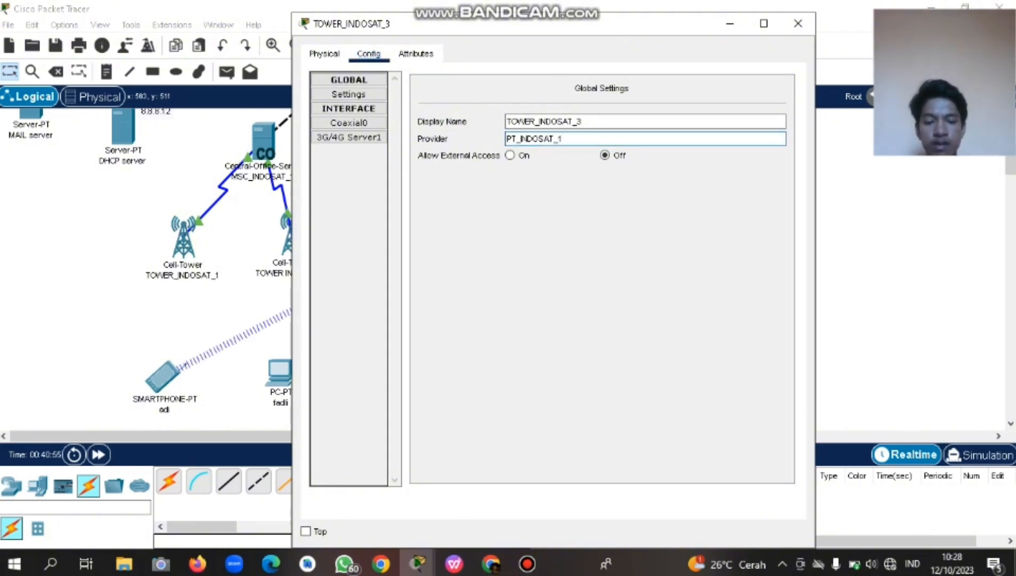
key(BackSpace)
text(3)
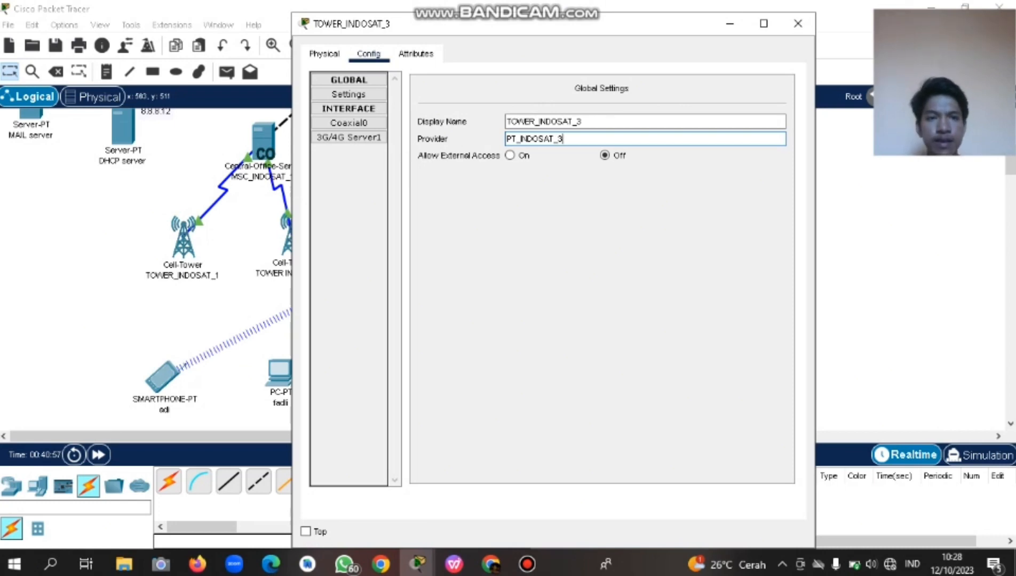
click(798, 23)
Replace TOWER_INDOSAT_4's provider ptcellular with PT_INDOSAT_4.
click(506, 249)
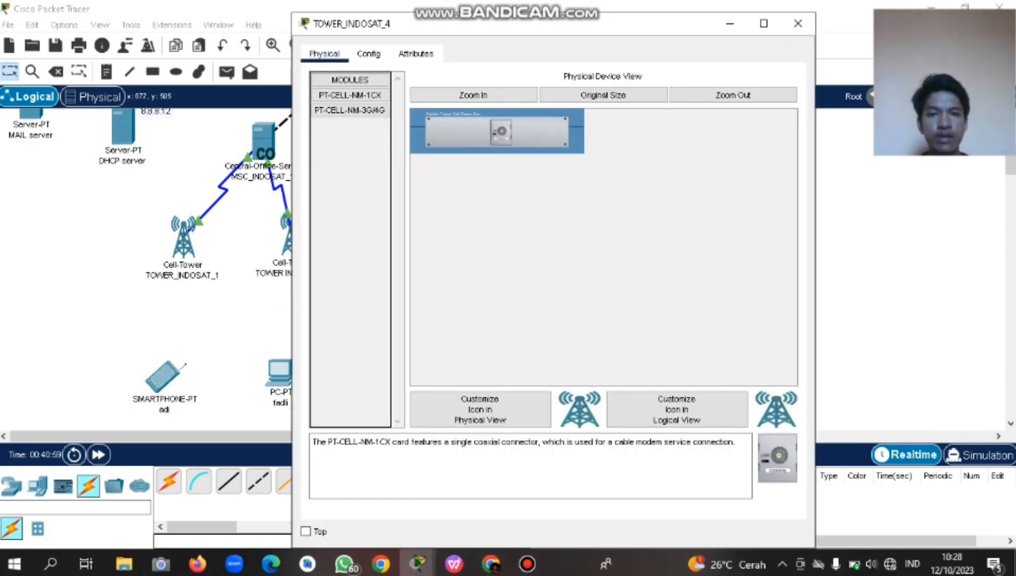
click(368, 54)
drag(550, 140, 505, 140)
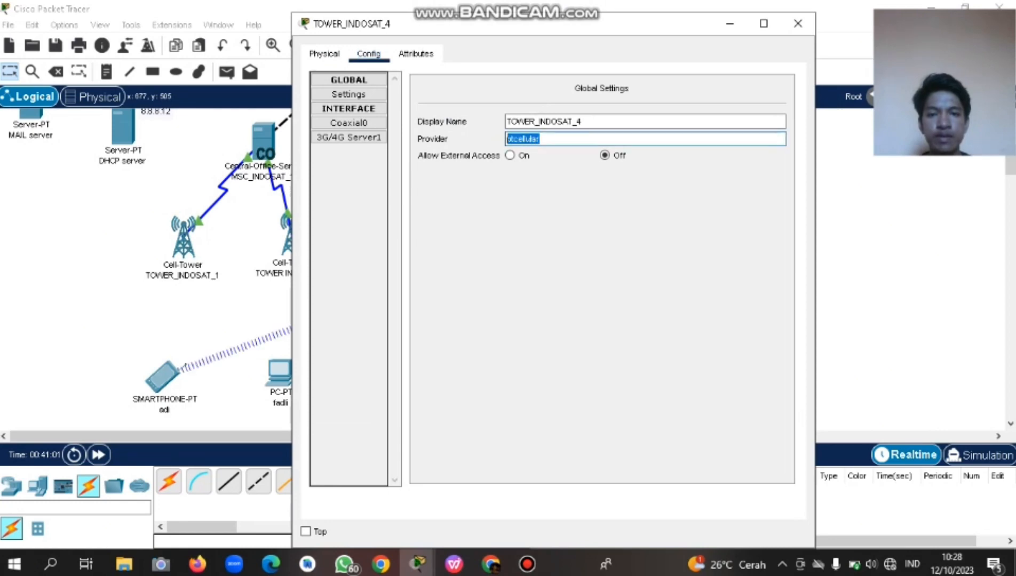
text(PT_INDOSAT_1)
key(BackSpace)
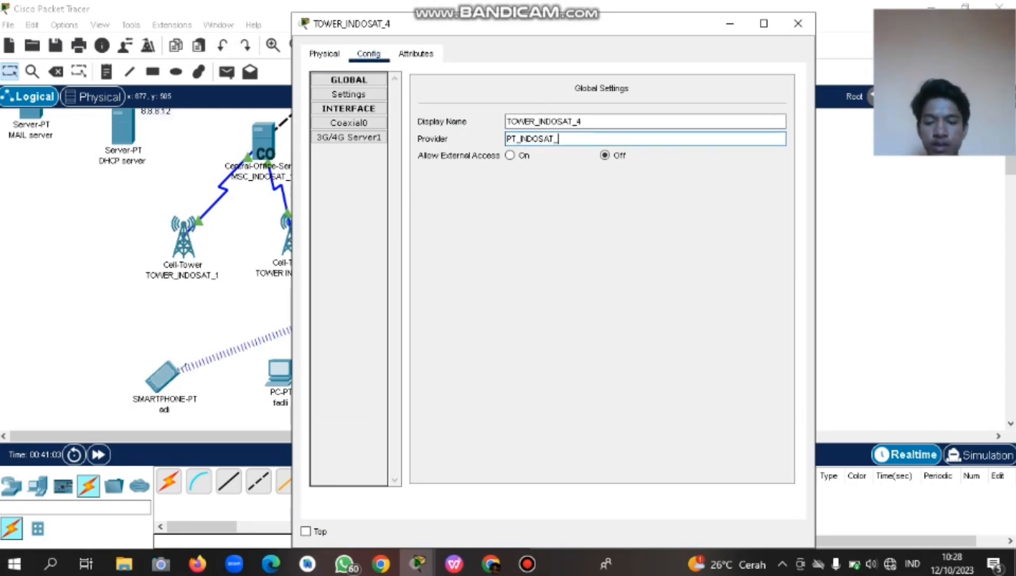
text(4)
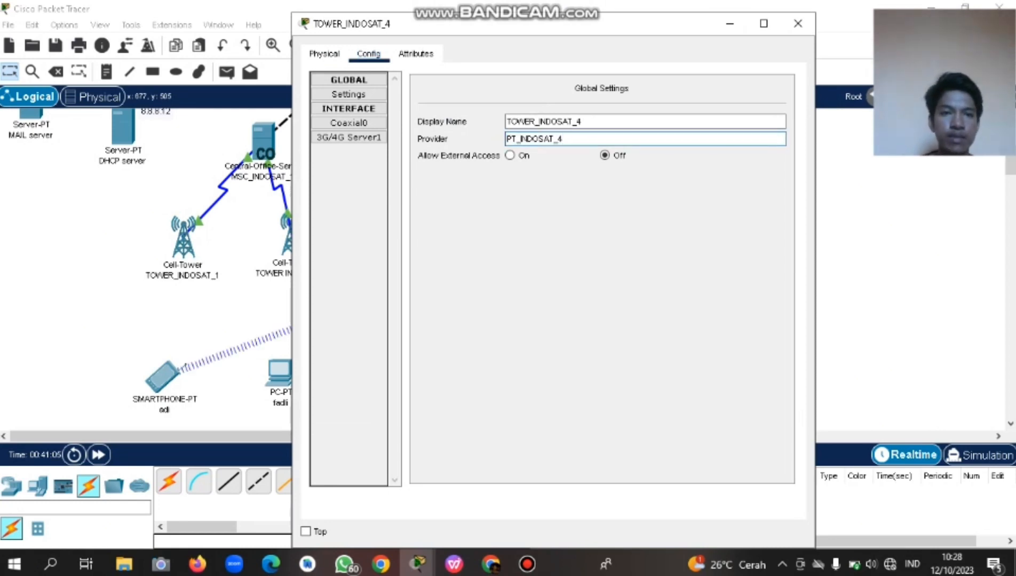
click(798, 24)
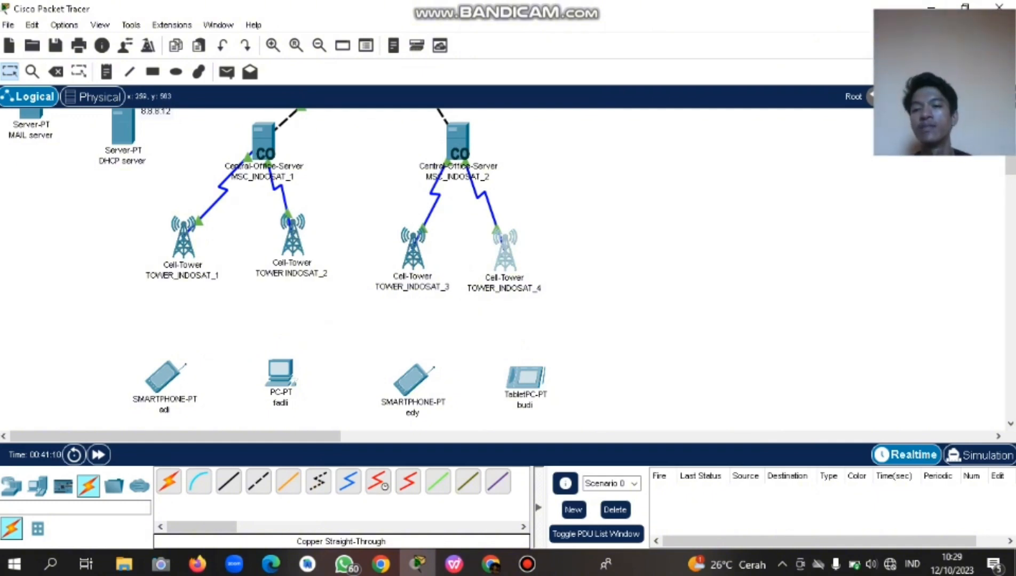
Recheck TOWER_INDOSAT_1's provider, then scroll around the topology canvas.
click(184, 237)
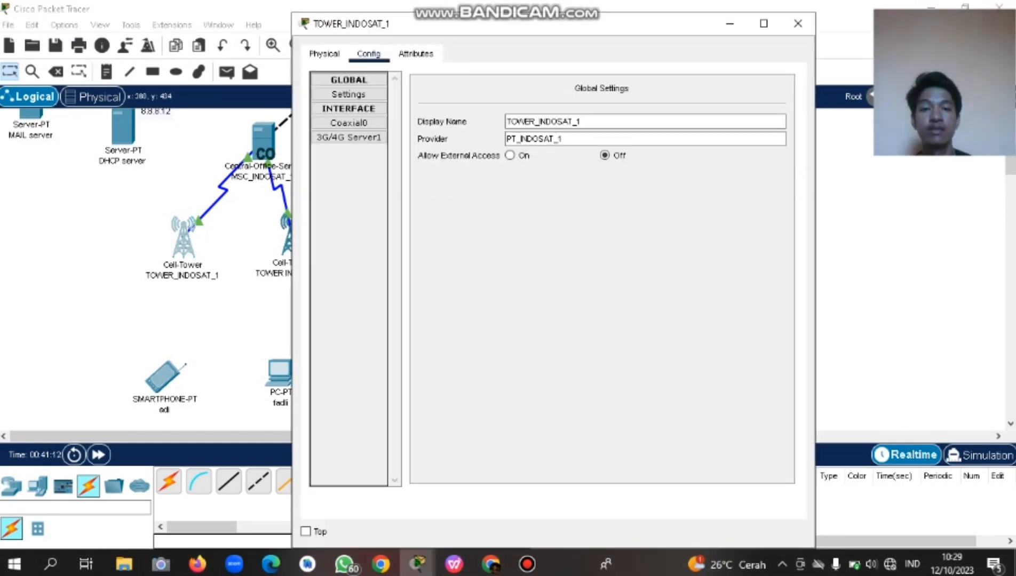
click(797, 24)
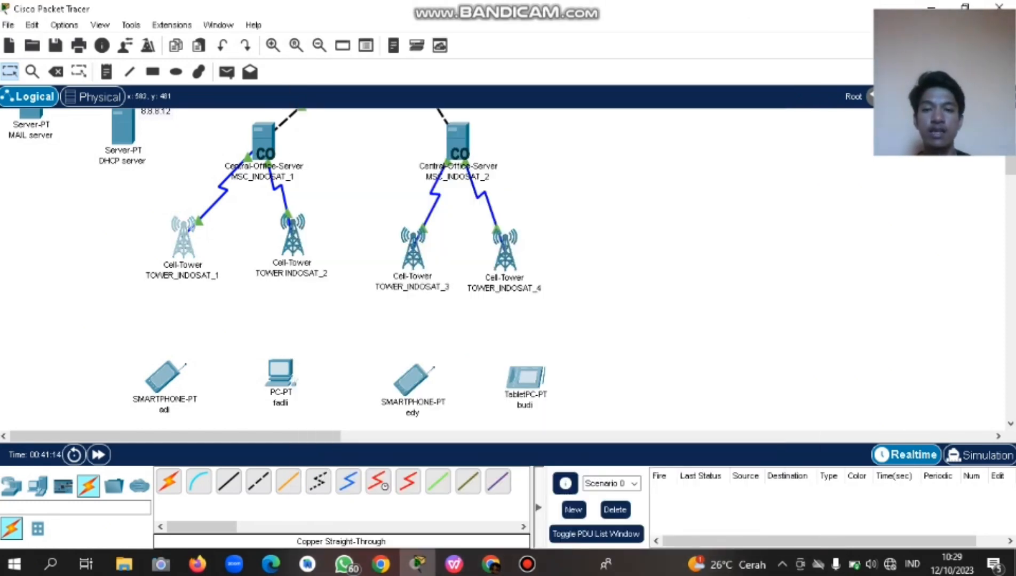
scroll(501, 269, up, 3)
scroll(502, 269, down, 4)
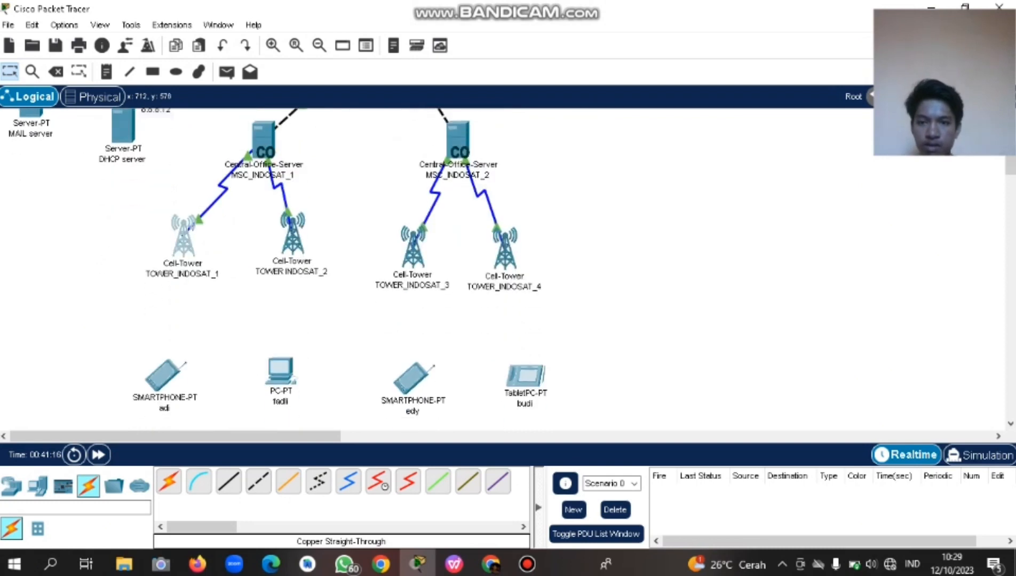
scroll(502, 270, up, 2)
scroll(502, 269, down, 3)
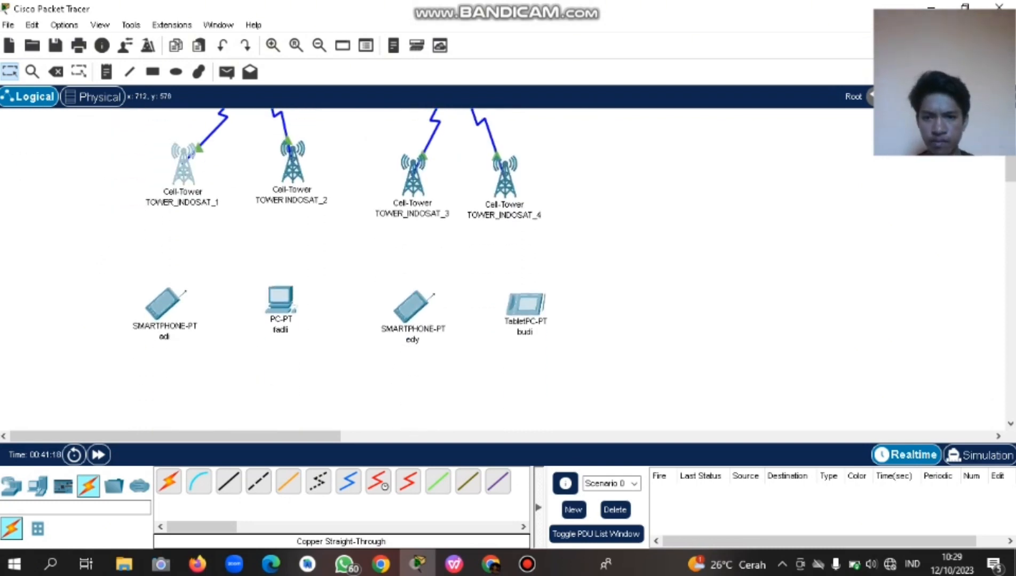
scroll(501, 269, up, 6)
scroll(502, 269, down, 3)
scroll(502, 270, up, 3)
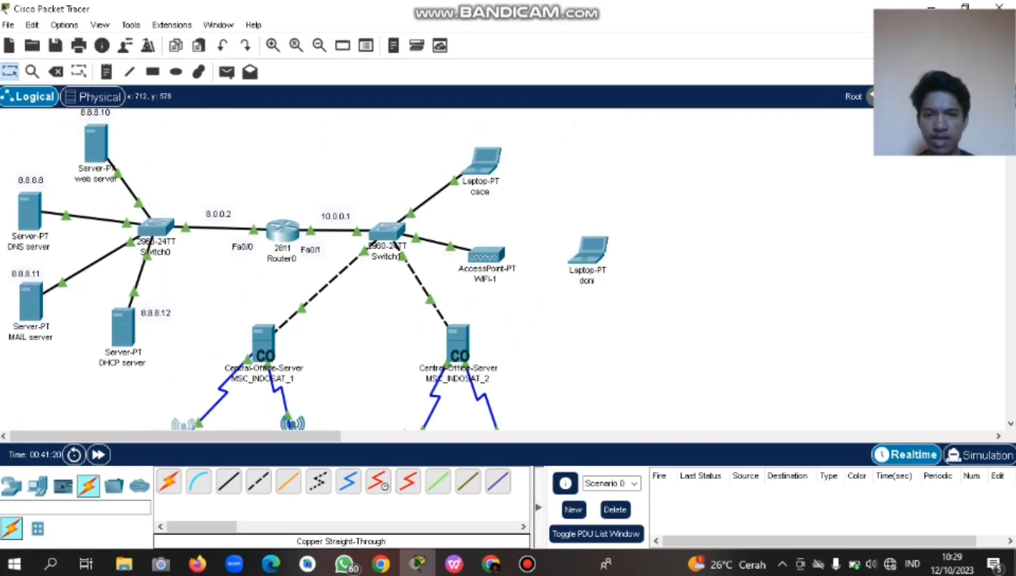
scroll(501, 269, down, 4)
scroll(502, 270, up, 4)
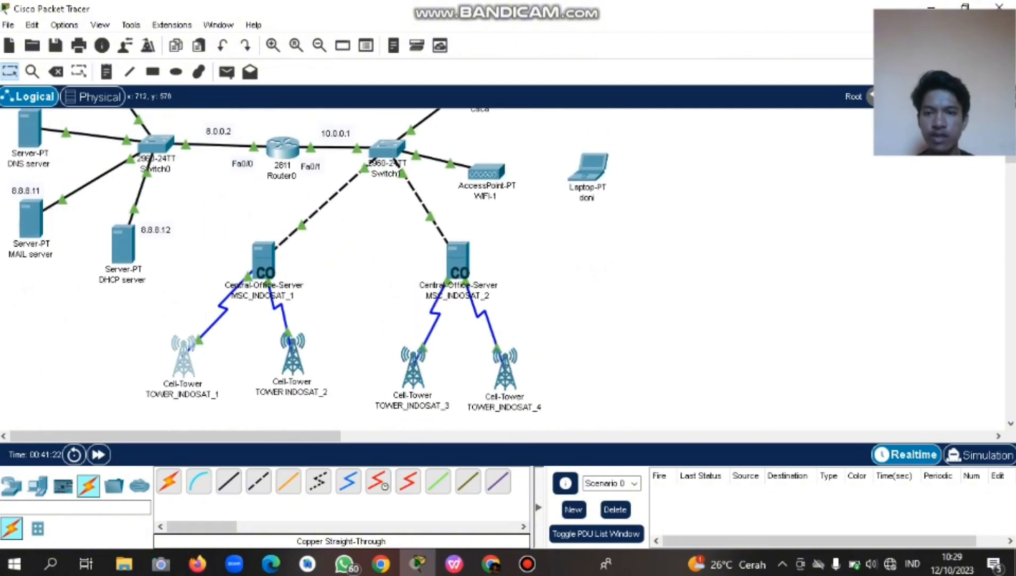
Clear the canvas selection and show laptop caca's device details.
drag(525, 284, 288, 178)
scroll(304, 267, up, 3)
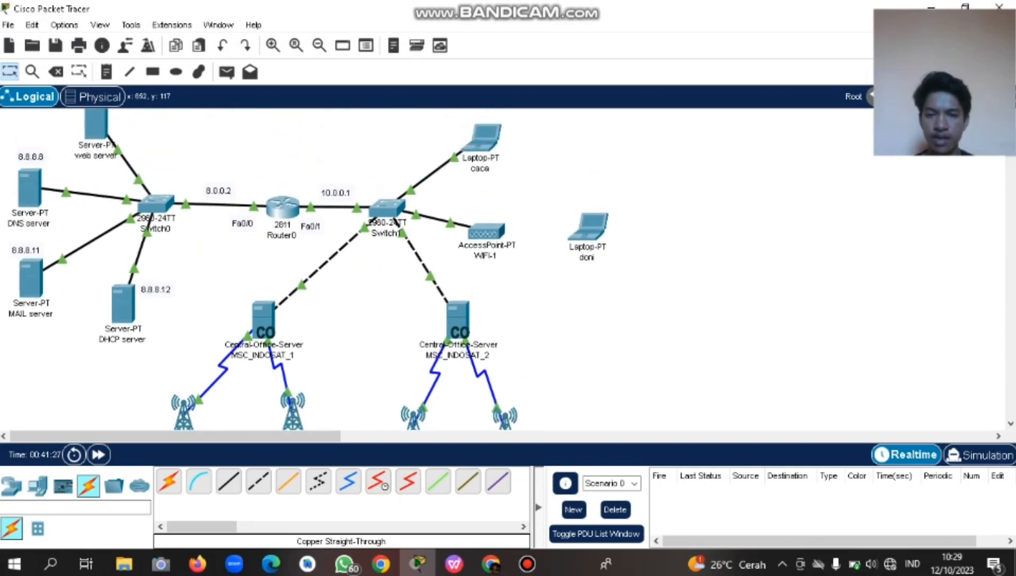
mouse_move(482, 146)
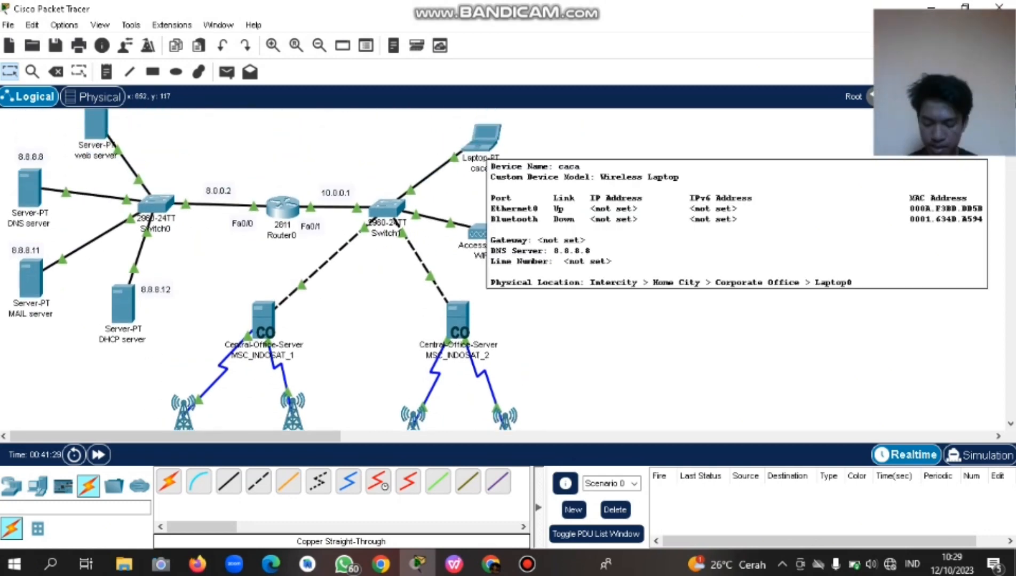
Switch laptop caca's IP configuration to DHCP, obtaining 10.0.0.17, then bring up laptop doni.
click(482, 140)
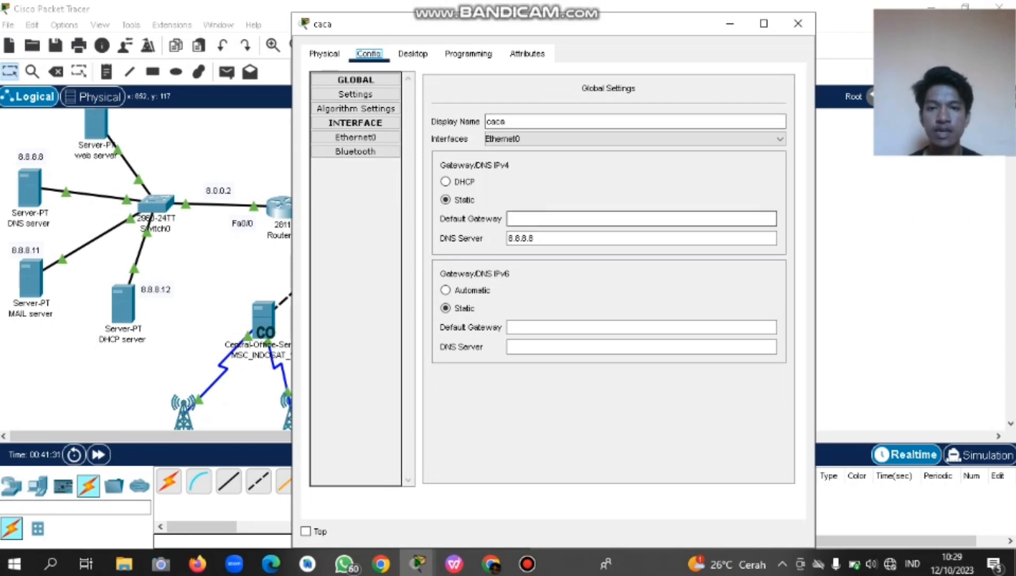
click(412, 54)
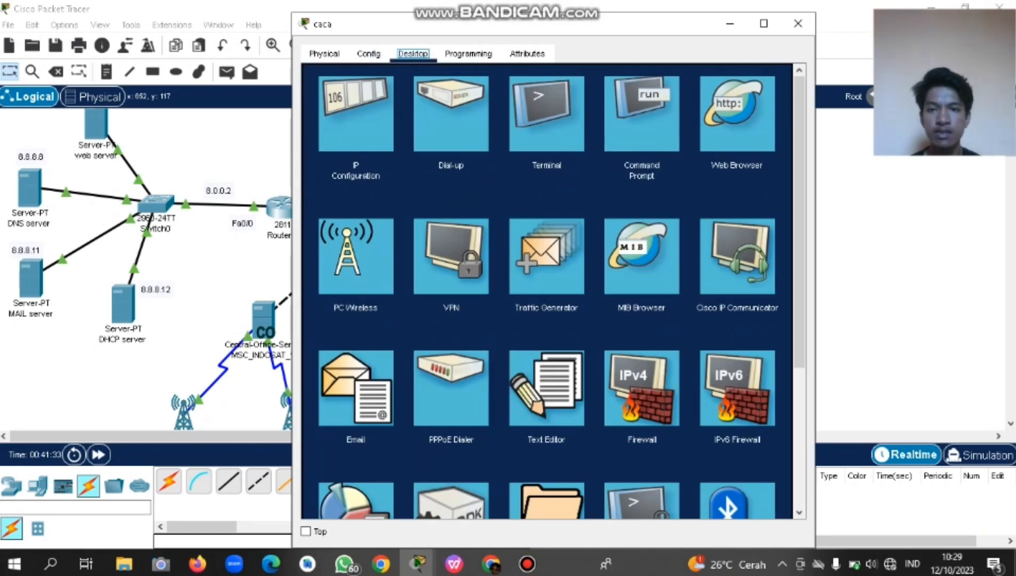
click(368, 54)
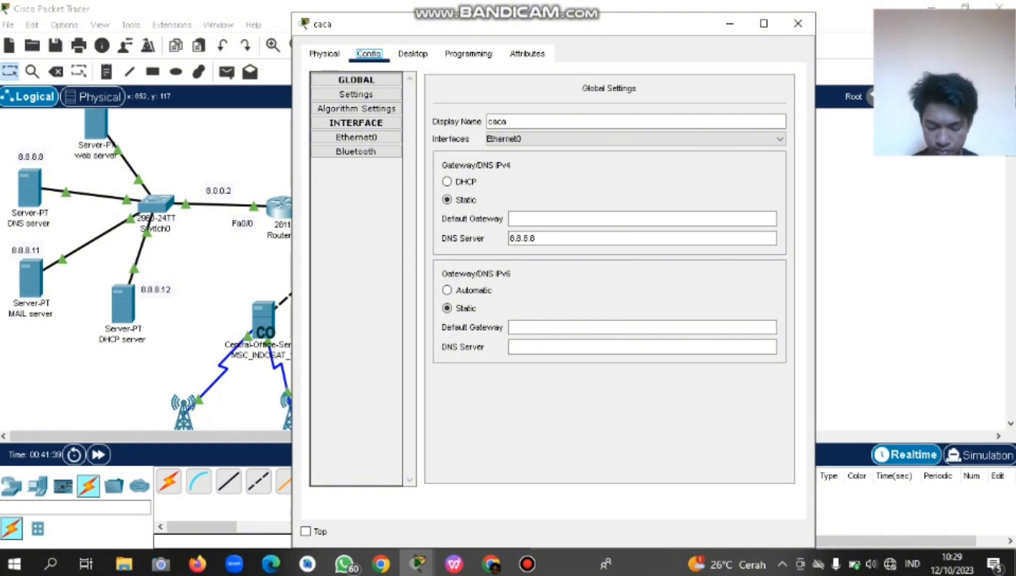
click(413, 54)
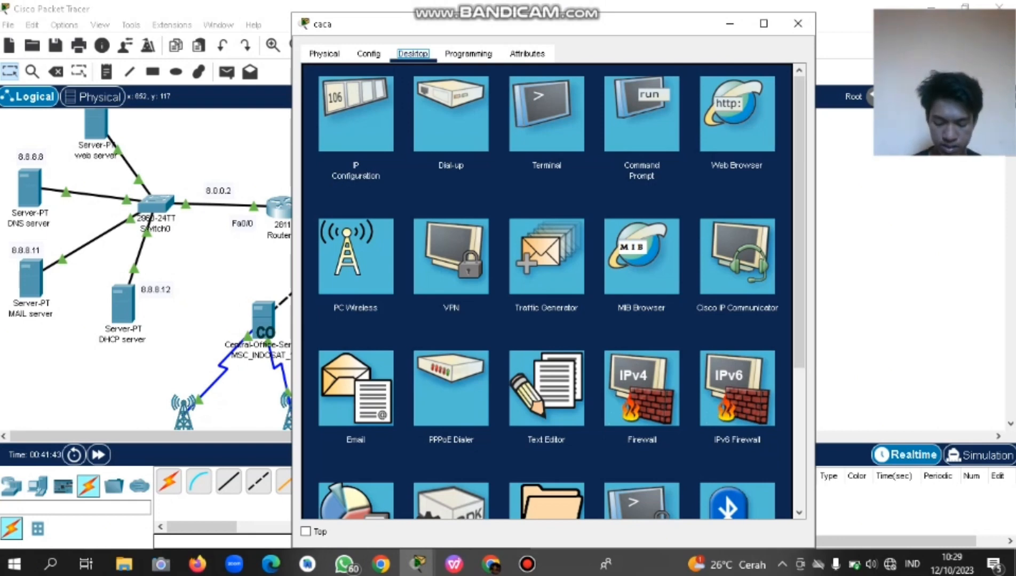
click(356, 114)
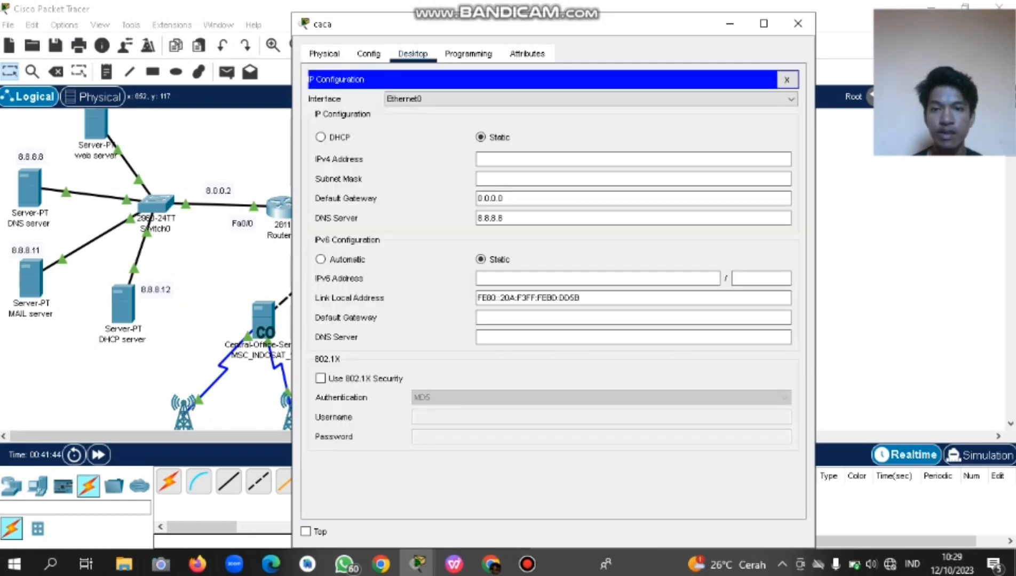
click(320, 137)
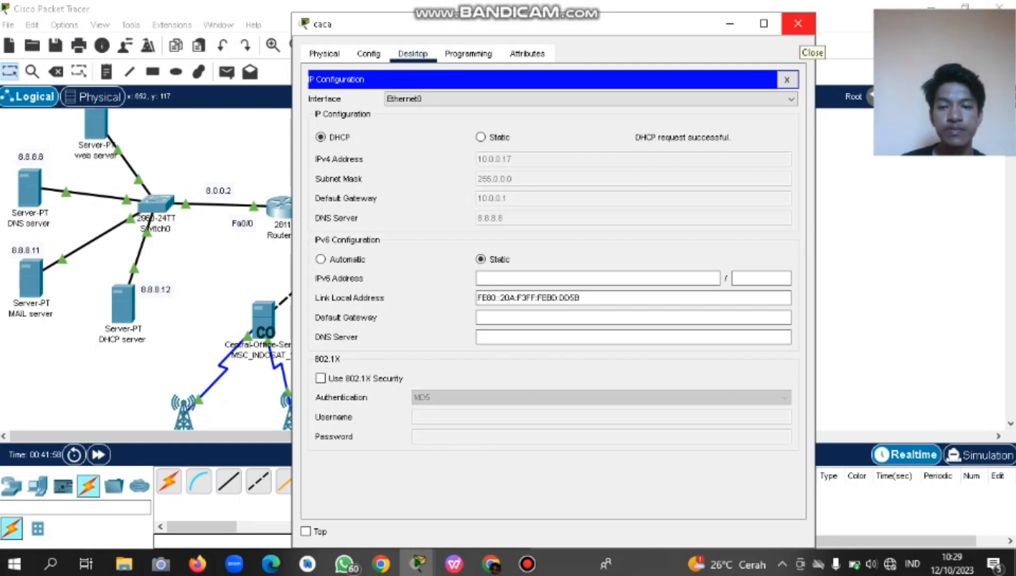
click(798, 24)
click(588, 227)
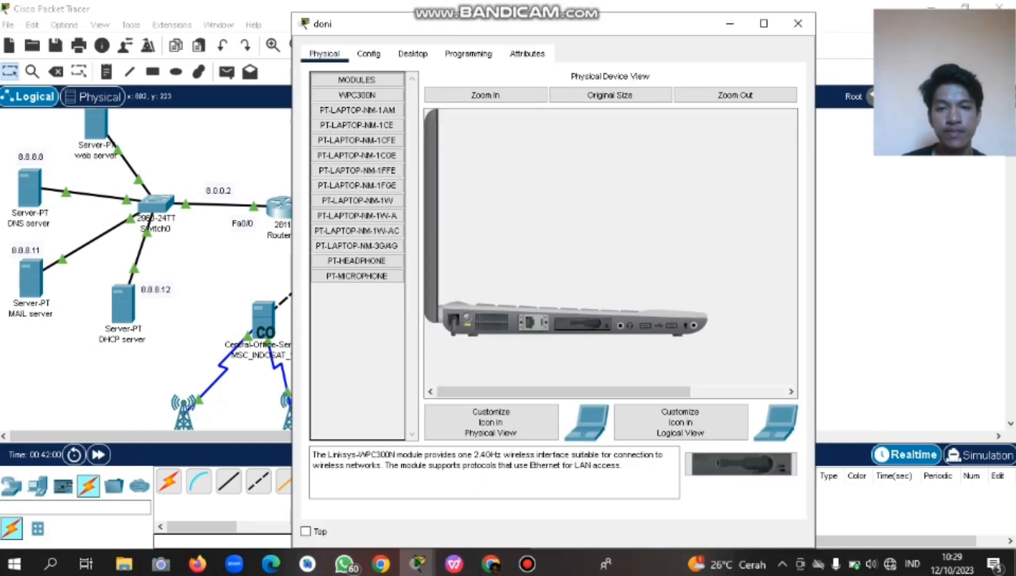
Compare doni's DHCP address 10.0.0.16 with its global gateway and DNS settings.
click(368, 53)
click(413, 53)
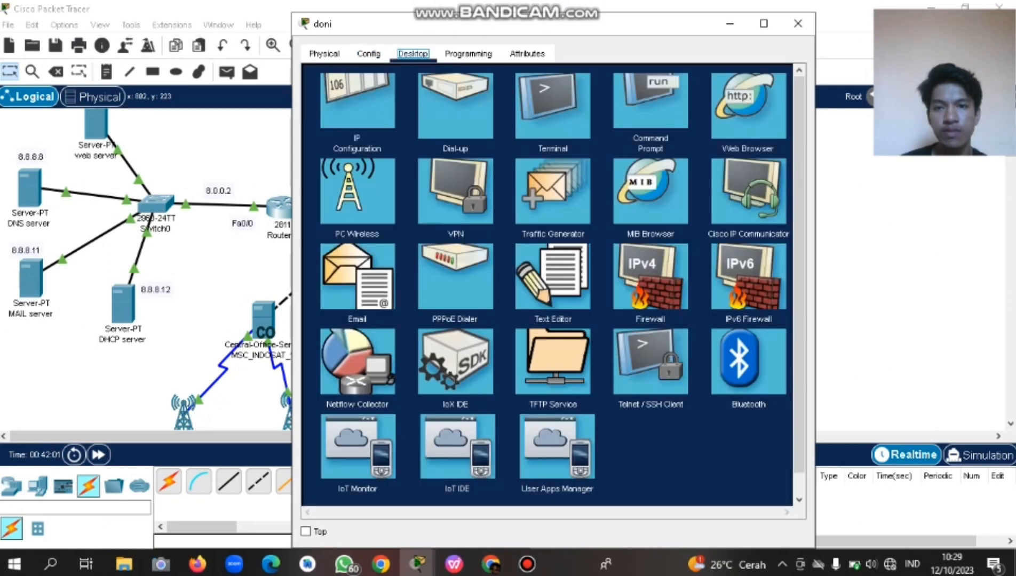
click(369, 54)
click(324, 54)
click(369, 53)
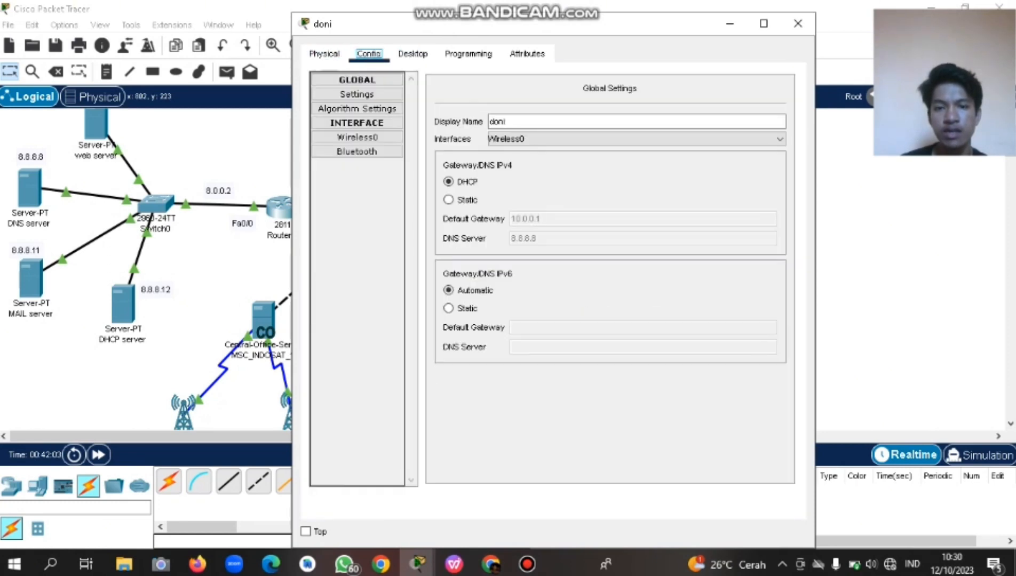
click(412, 53)
click(368, 53)
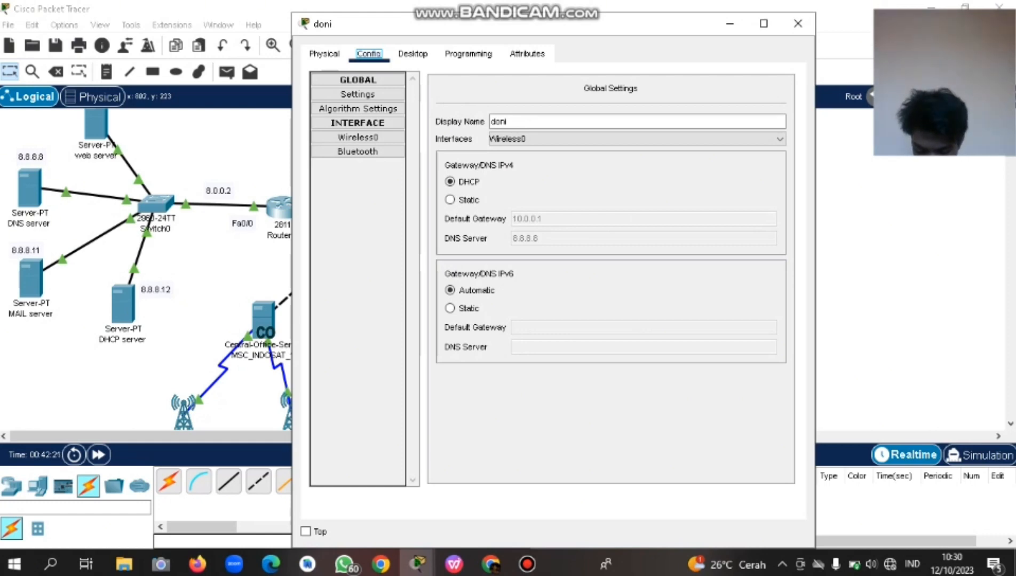
click(413, 53)
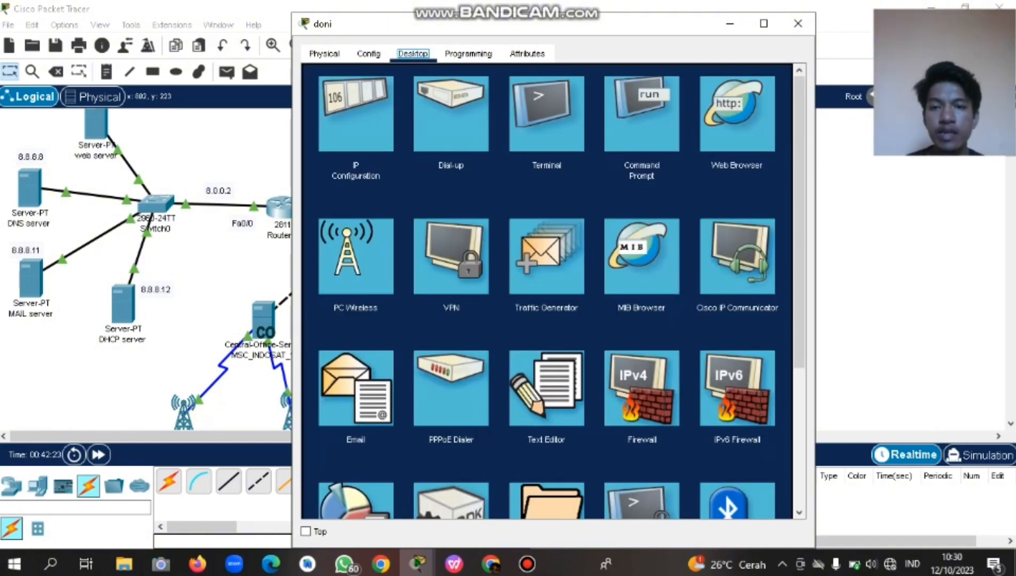
click(353, 110)
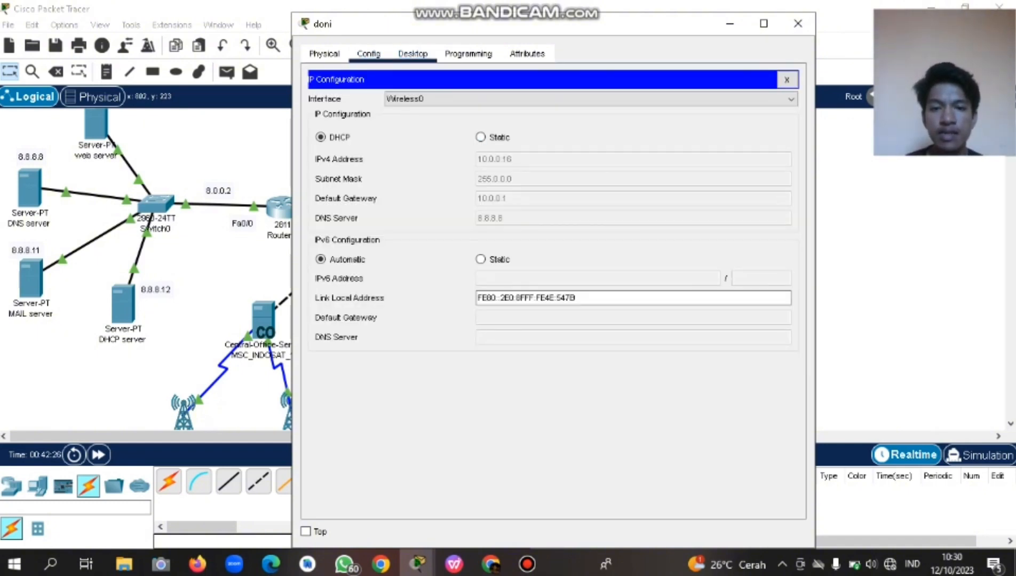
click(369, 53)
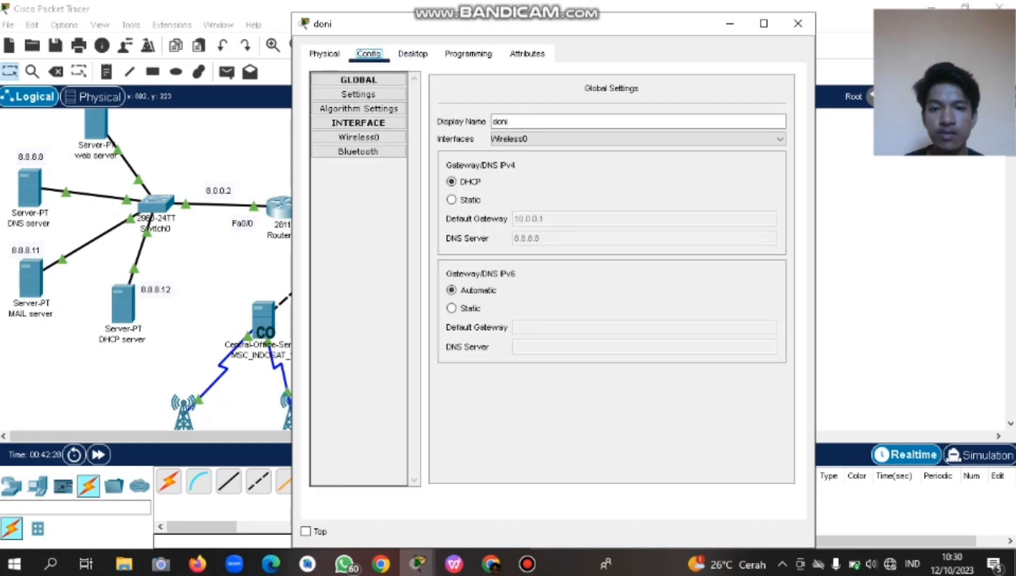
click(413, 54)
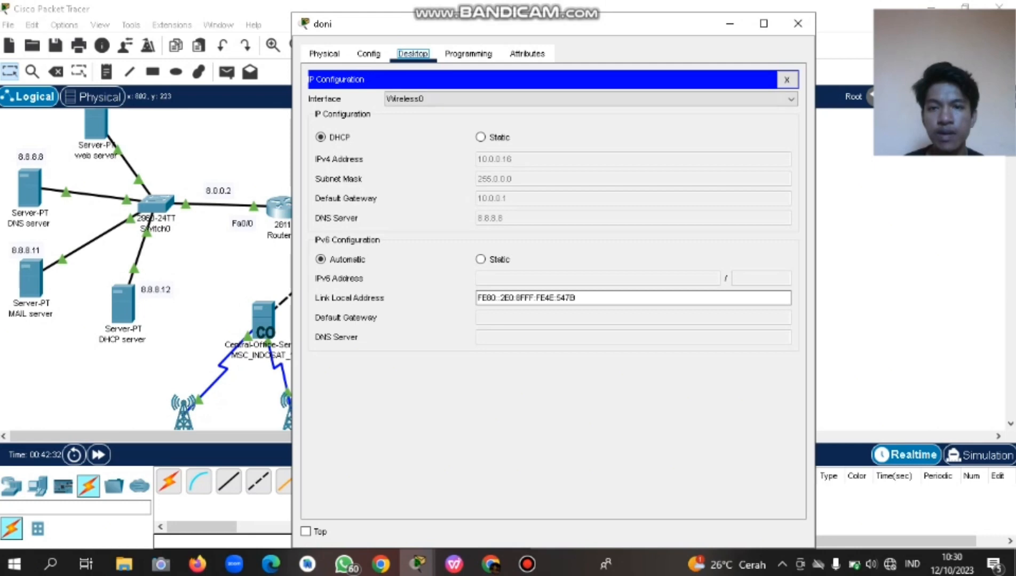
click(368, 53)
click(413, 54)
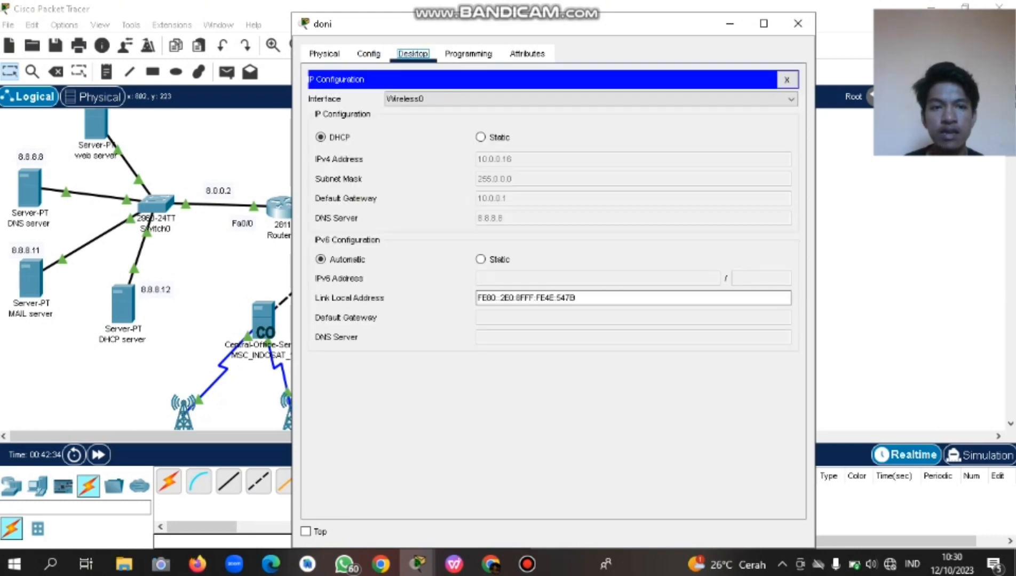
click(787, 79)
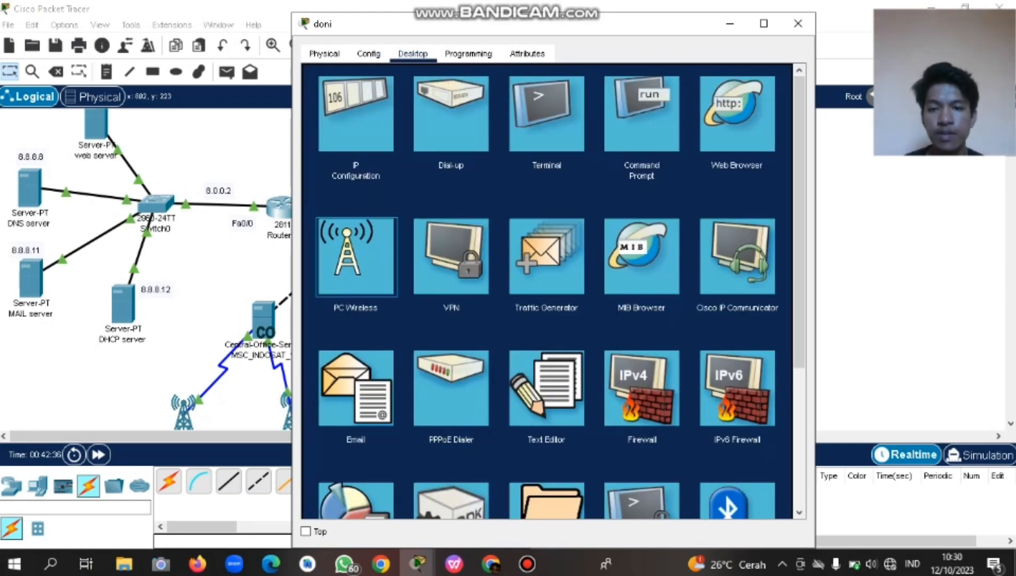
Rescan doni's PC Wireless networks, select Default, and close doni's window.
click(356, 256)
click(437, 215)
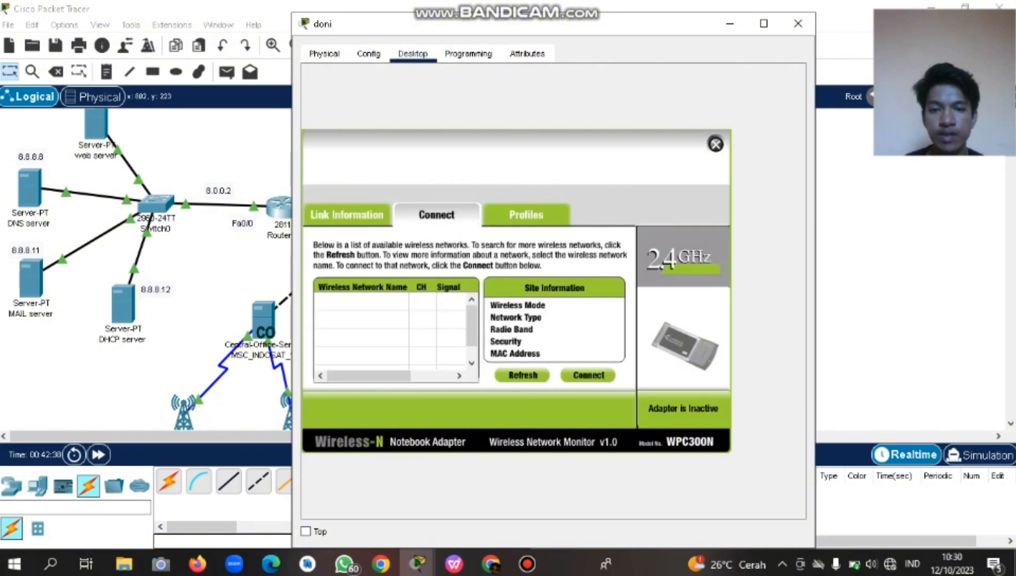
click(523, 376)
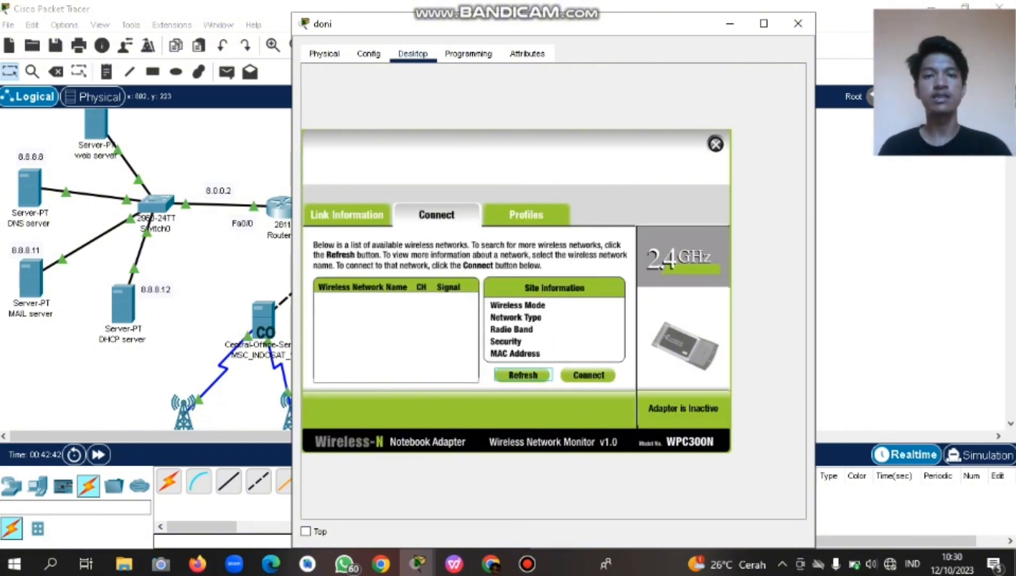
drag(582, 24, 514, 37)
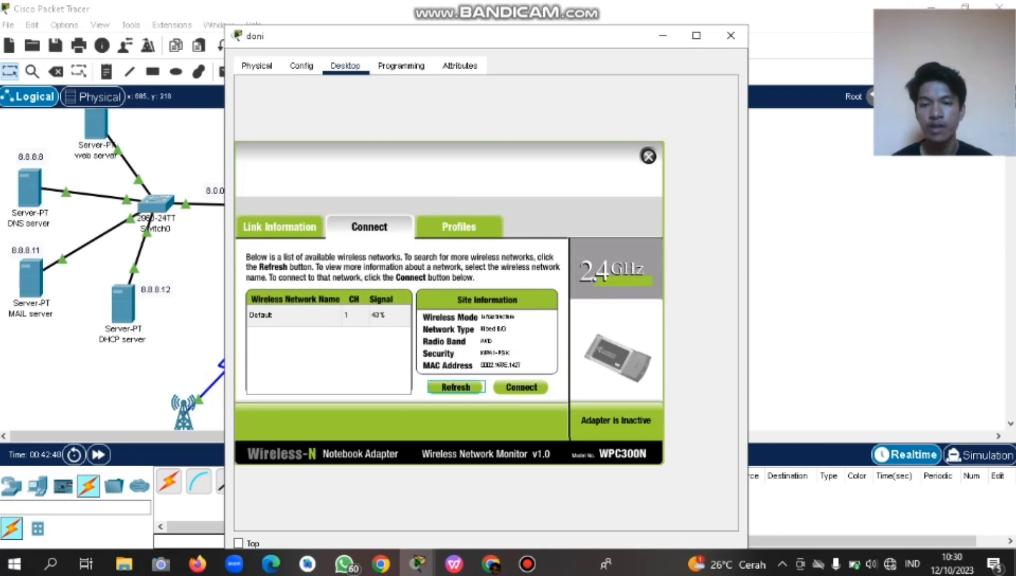
click(288, 315)
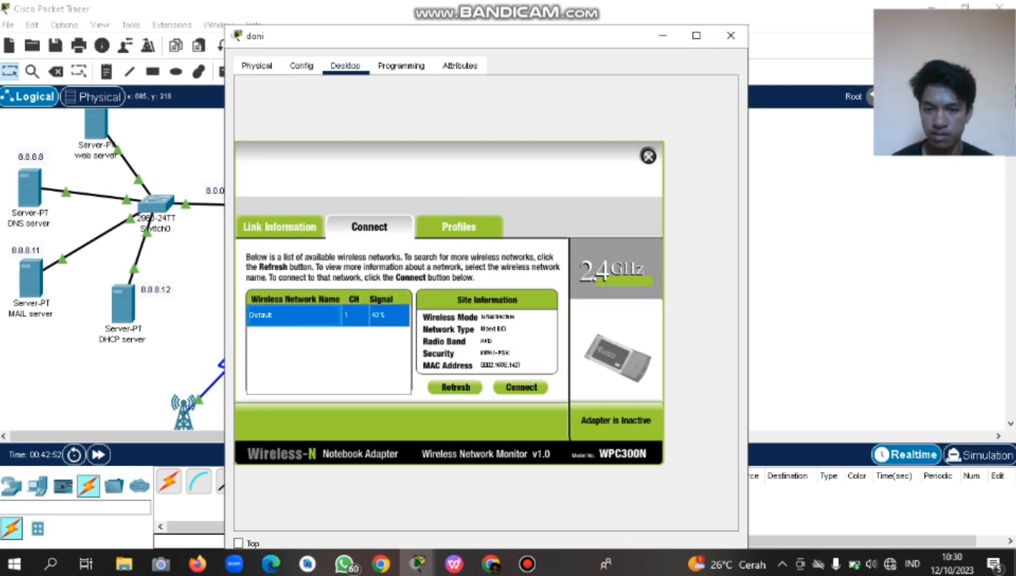
click(731, 35)
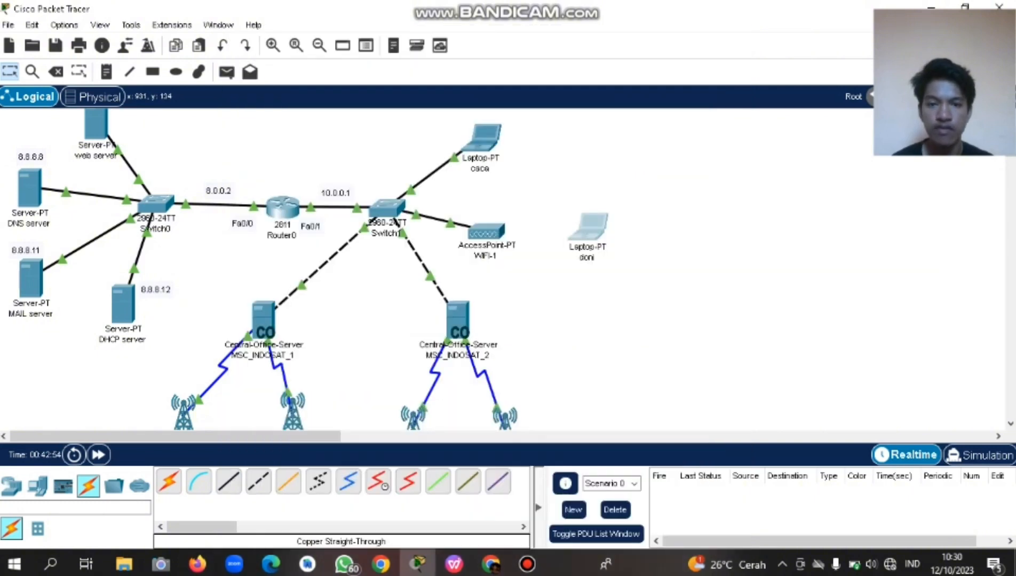
Bring up the WIFI-1 access point's wireless Port 1 settings.
click(485, 231)
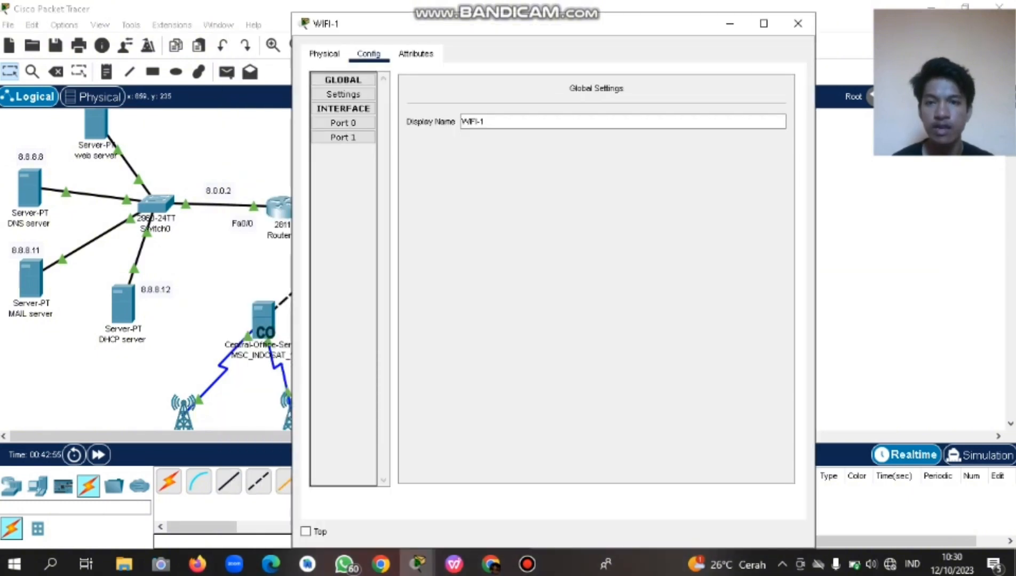
click(416, 53)
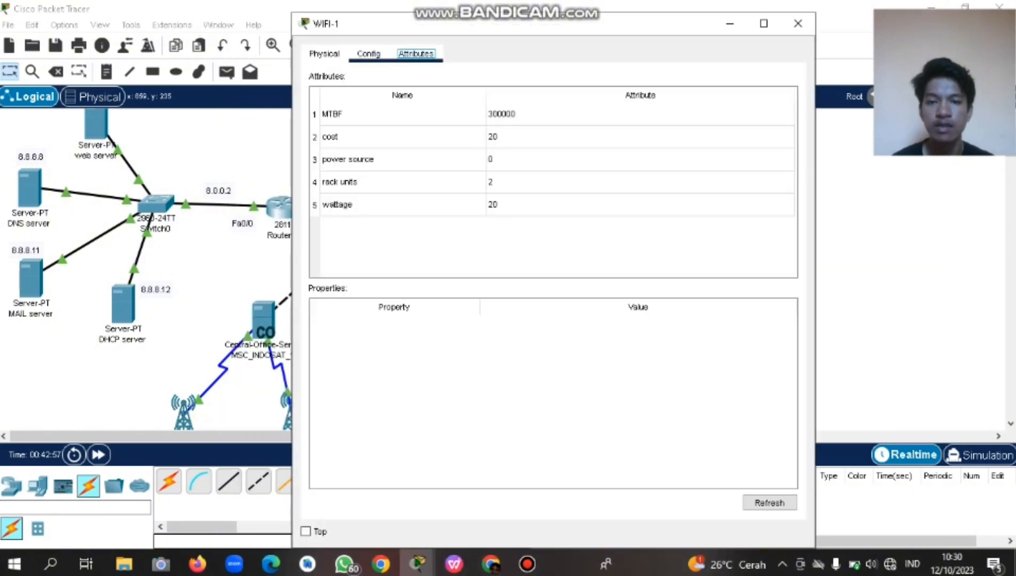
click(368, 53)
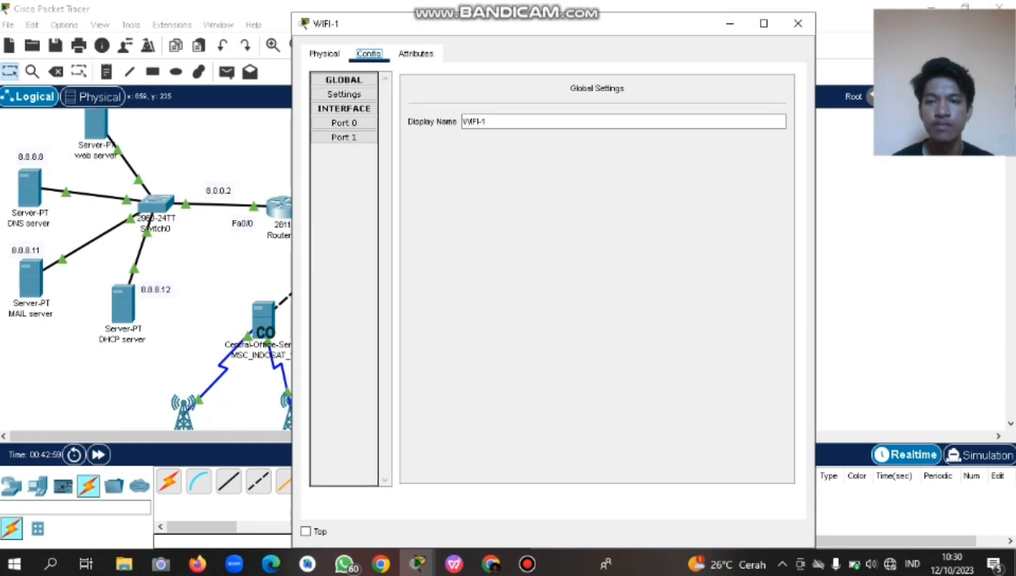
click(345, 123)
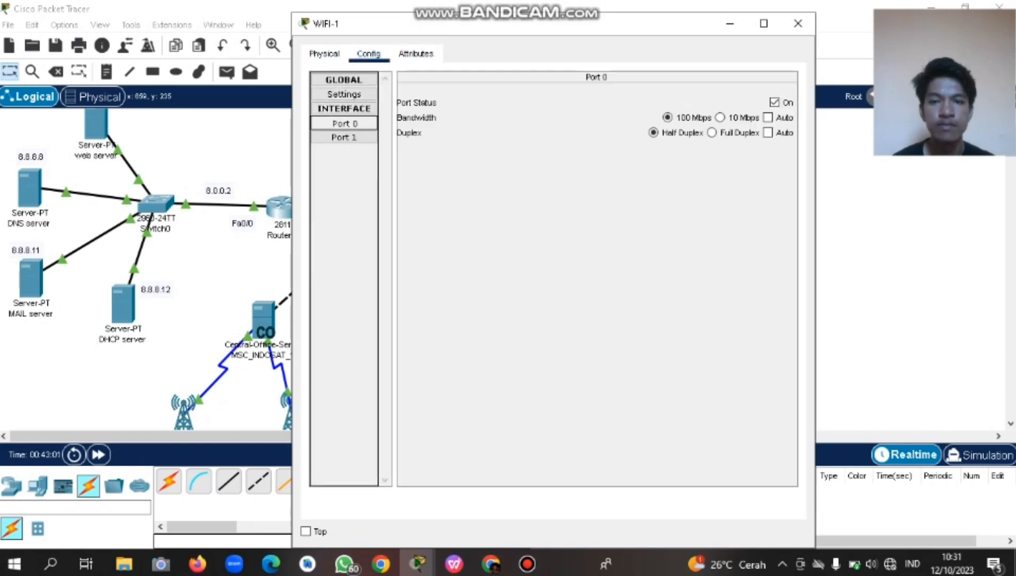
click(344, 137)
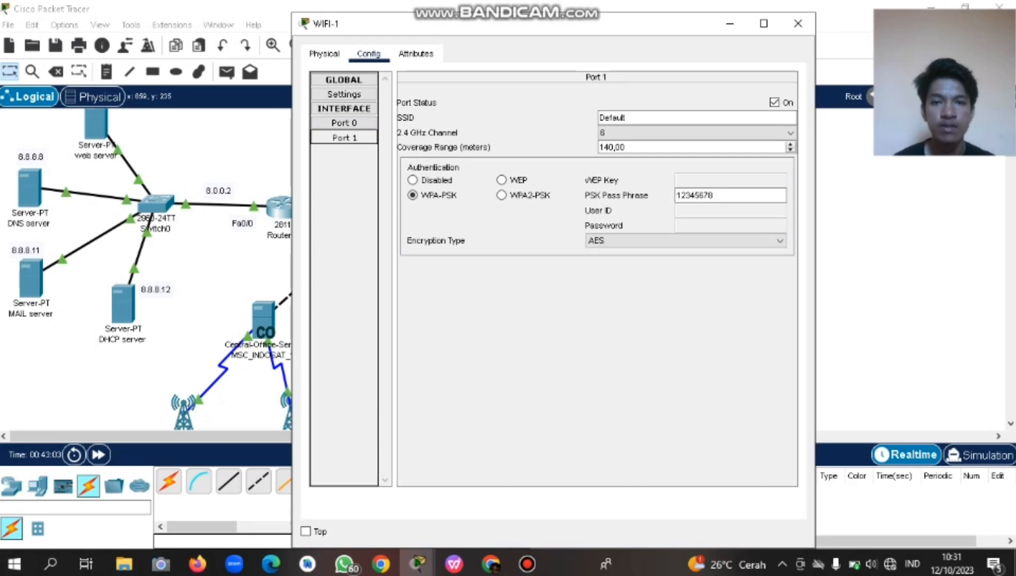
Replace the SSID Default with WIFI-1, then bring up laptop doni again.
drag(629, 118, 599, 119)
key(Caps_Lock)
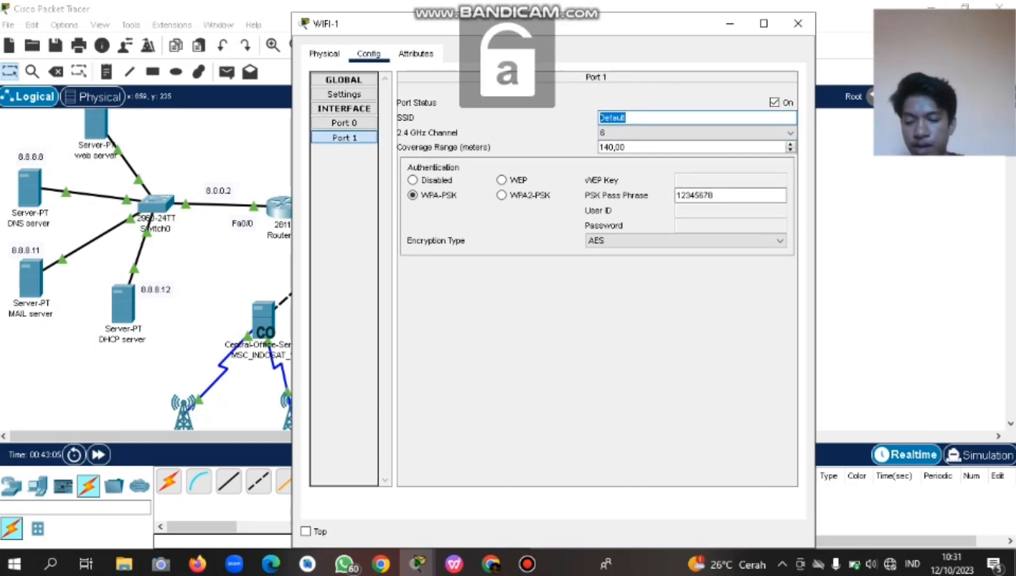
text(wifi)
key(BackSpace)
key(BackSpace)
key(BackSpace)
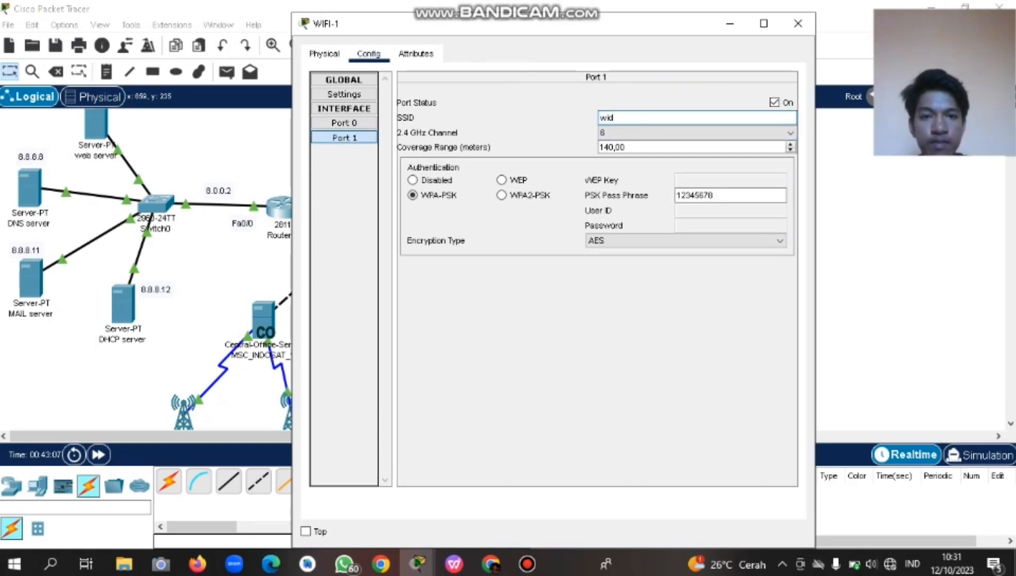
key(Caps_Lock)
key(BackSpace)
text(W)
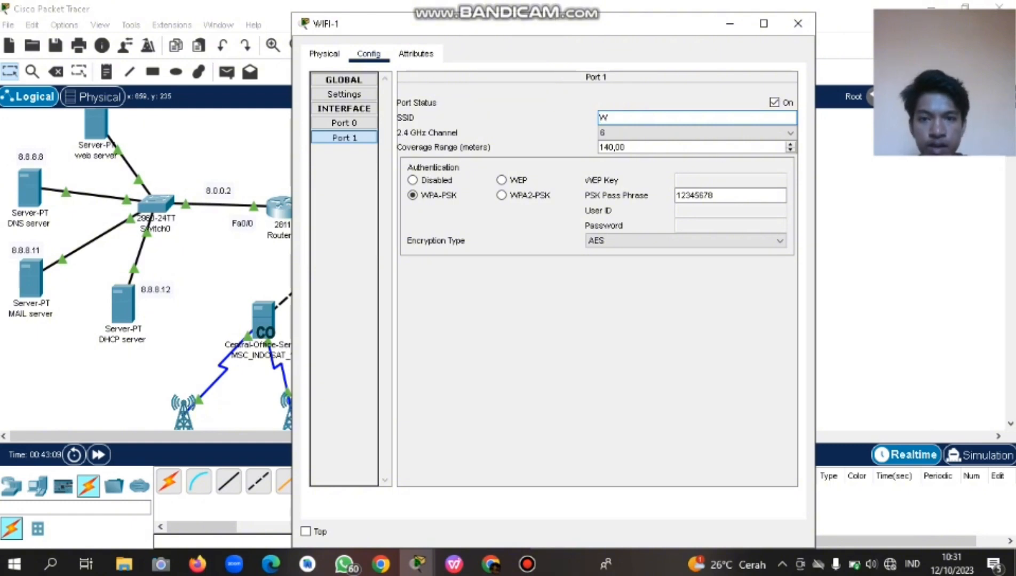
text(IFI-1)
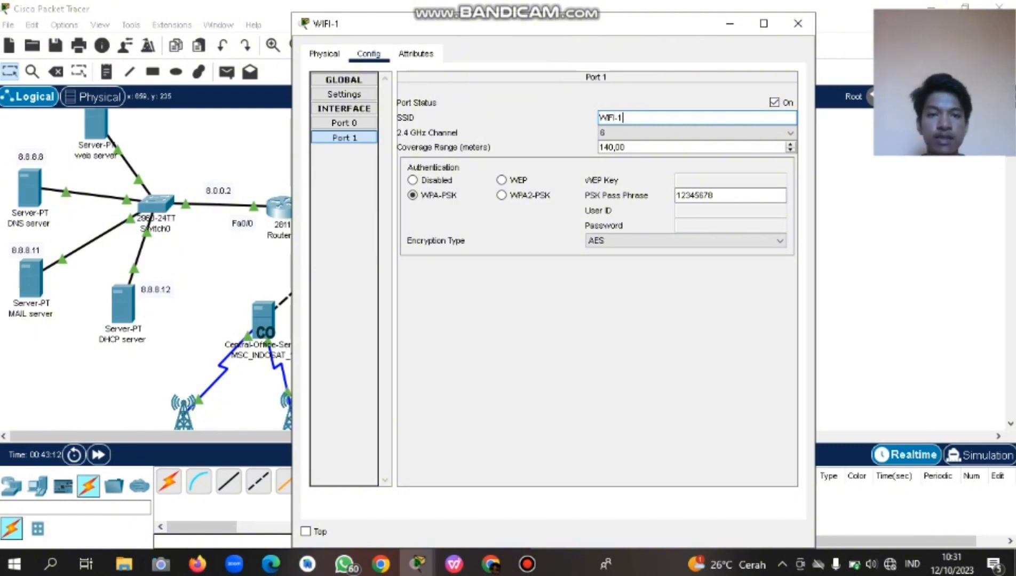
click(368, 53)
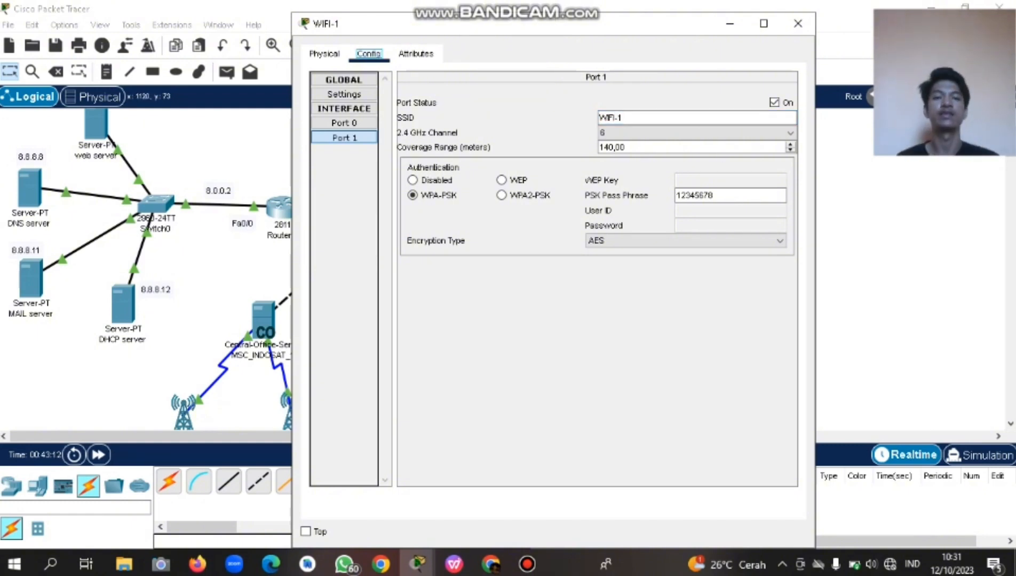
click(798, 23)
click(590, 230)
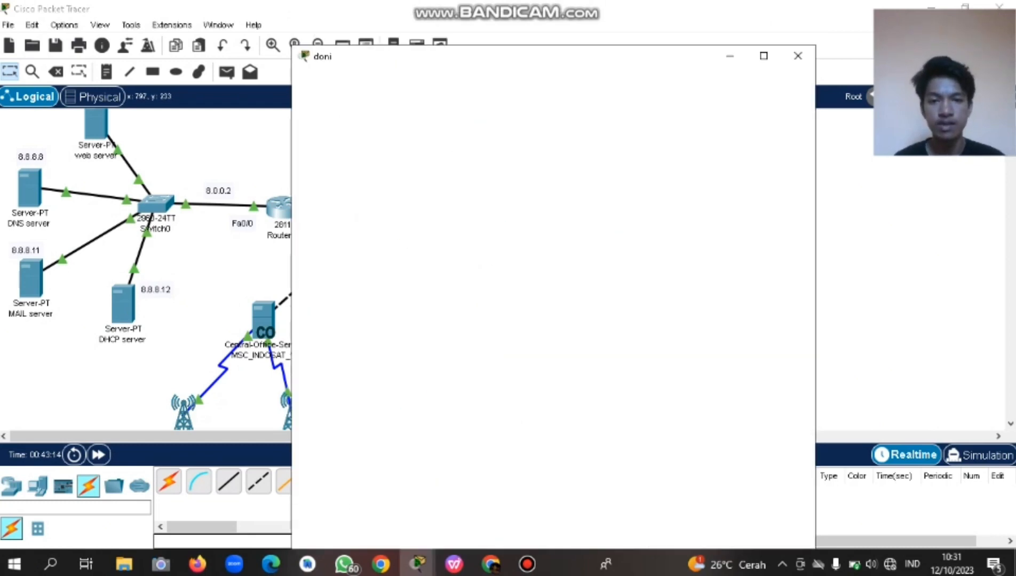
Refresh doni's PC Wireless network list, find it empty, and close the window.
click(355, 256)
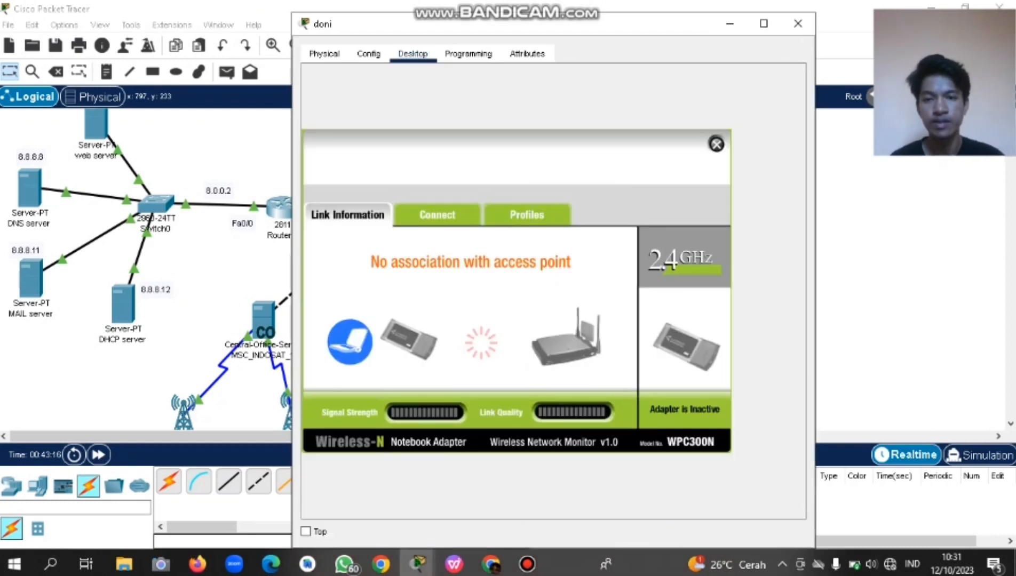
click(437, 215)
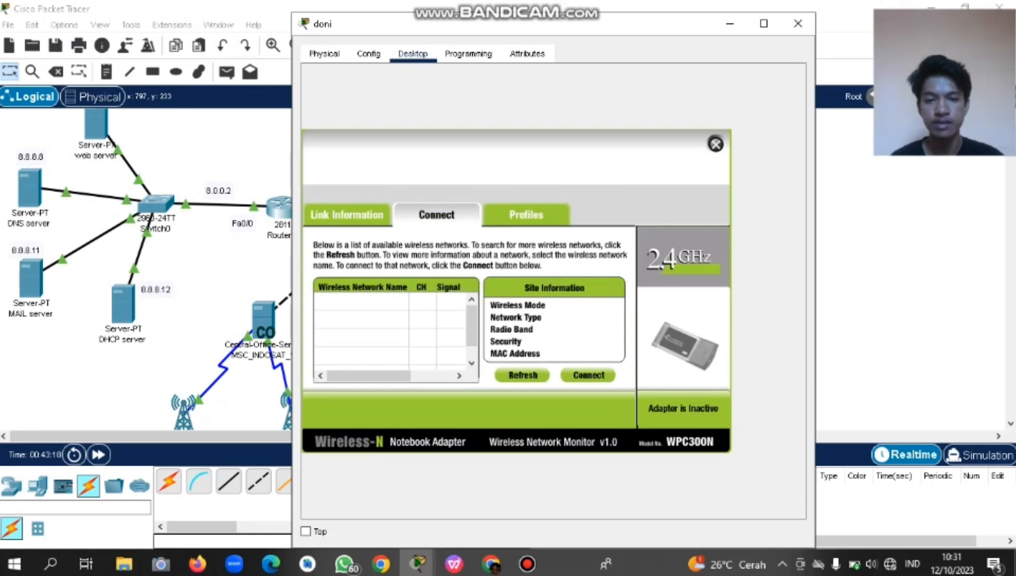
click(522, 375)
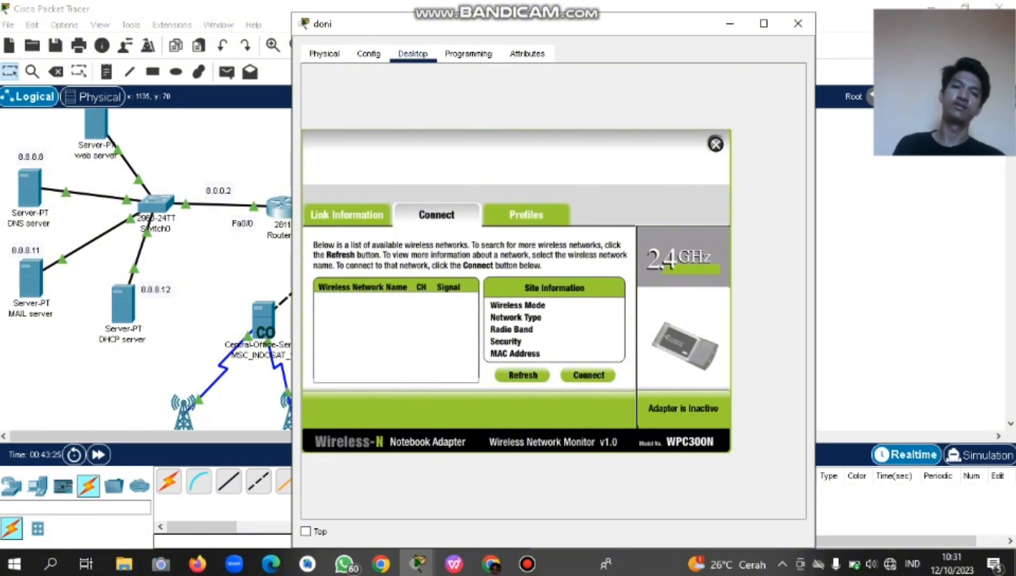
click(798, 23)
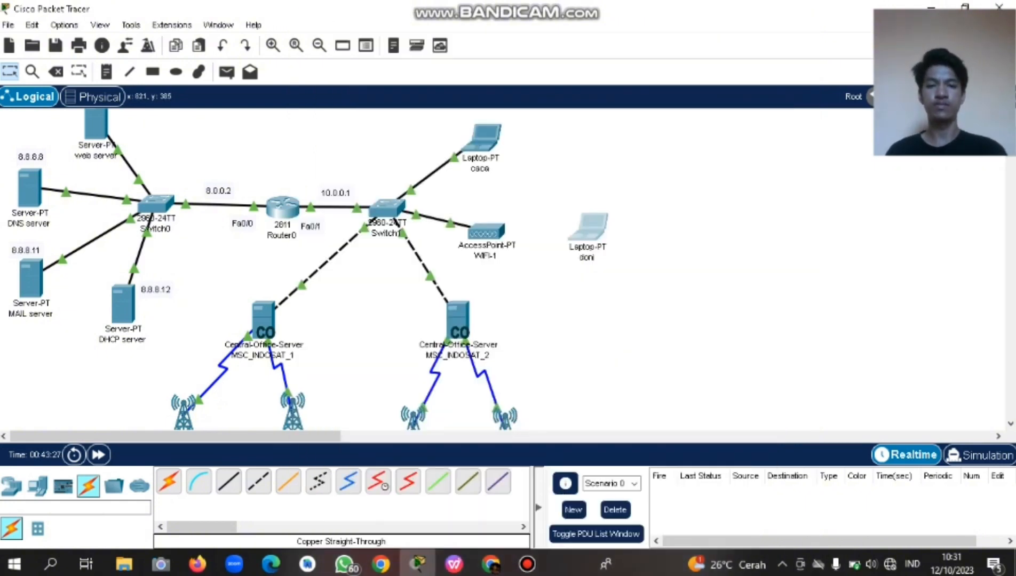
Review WIFI-1's Port 0 and wireless Port 1 encryption settings.
click(486, 231)
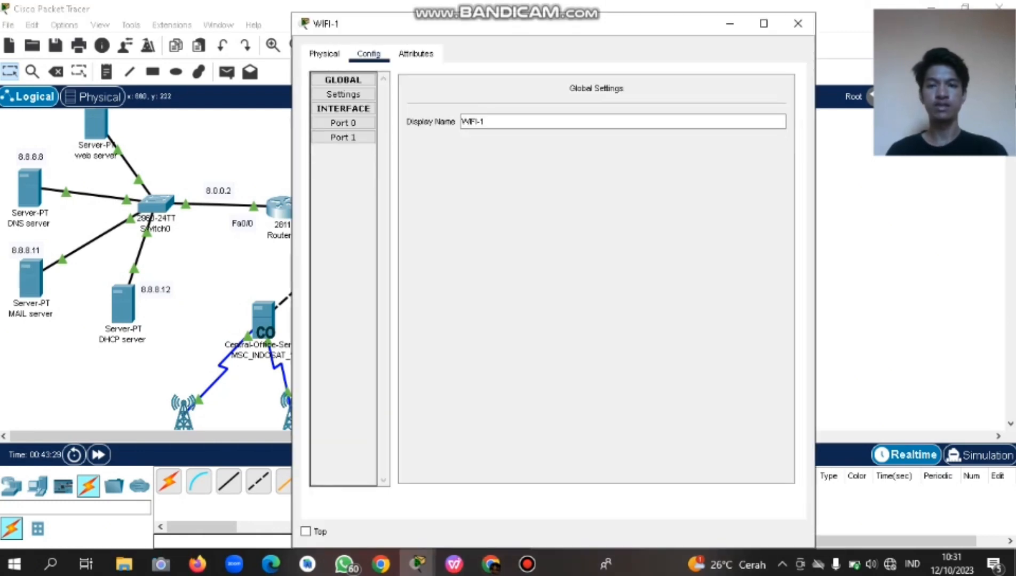
click(343, 123)
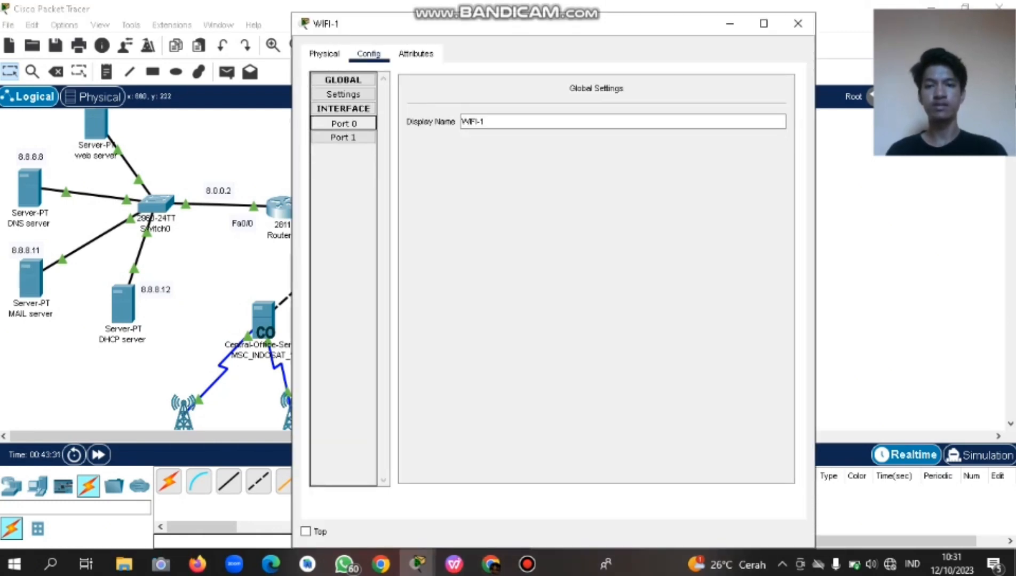
click(343, 138)
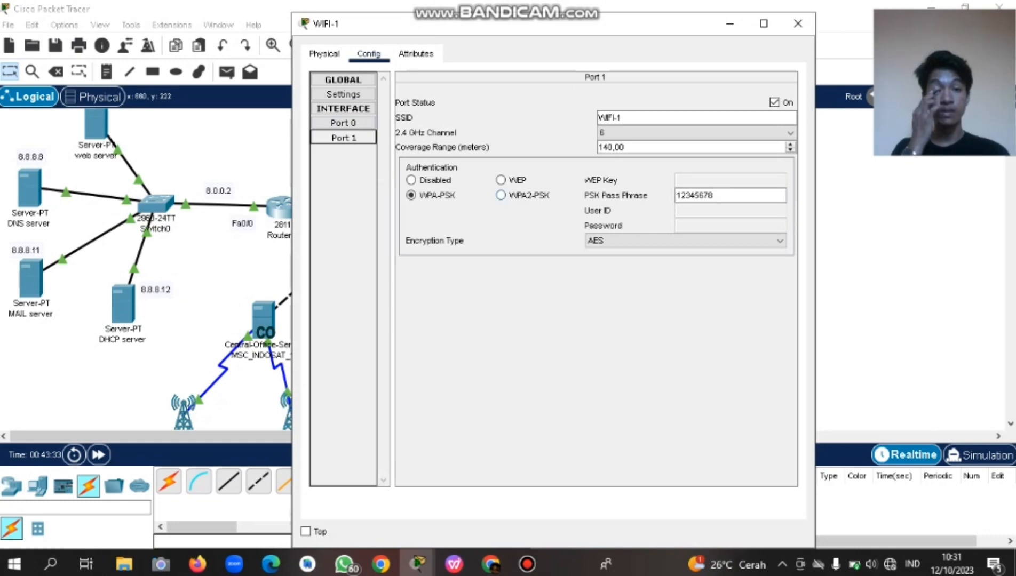
click(343, 138)
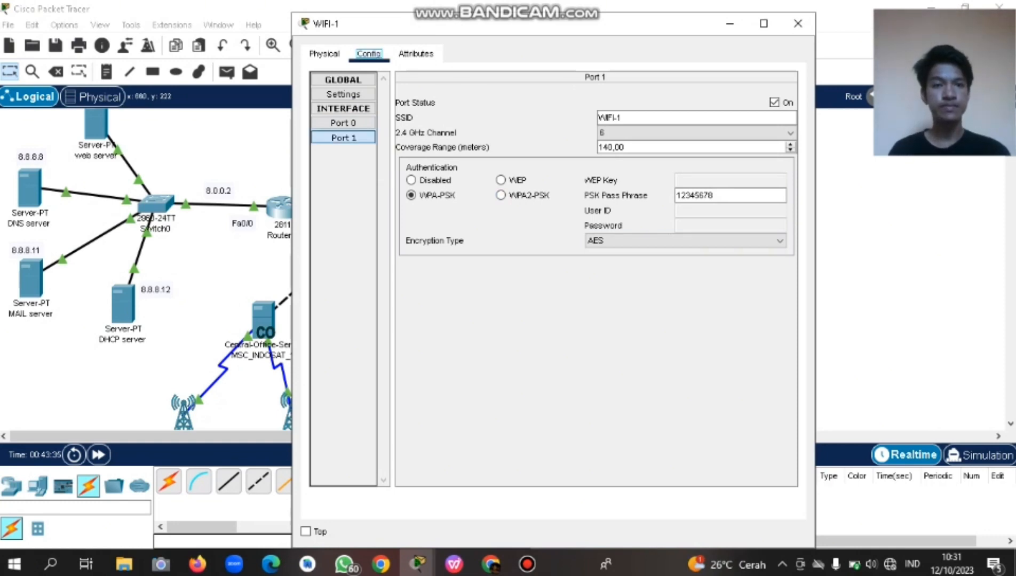
click(798, 24)
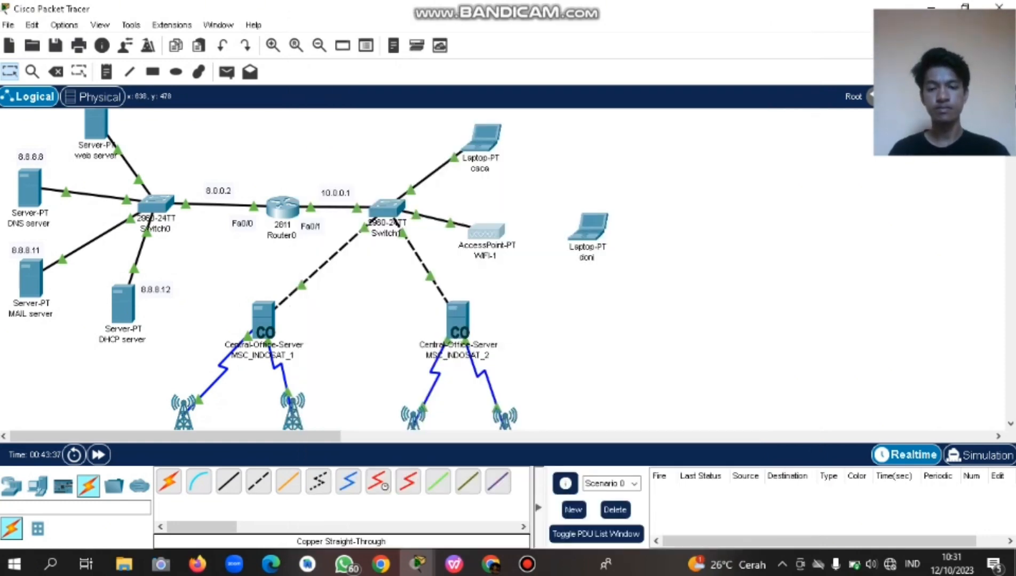
Launch the PC Wireless adapter monitor on laptop doni.
click(483, 233)
click(798, 23)
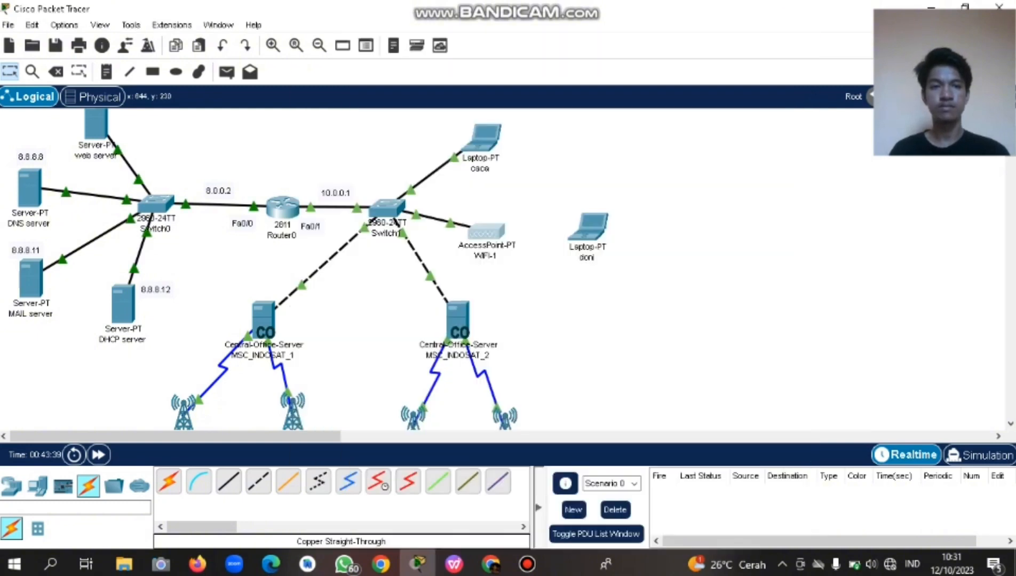
click(588, 227)
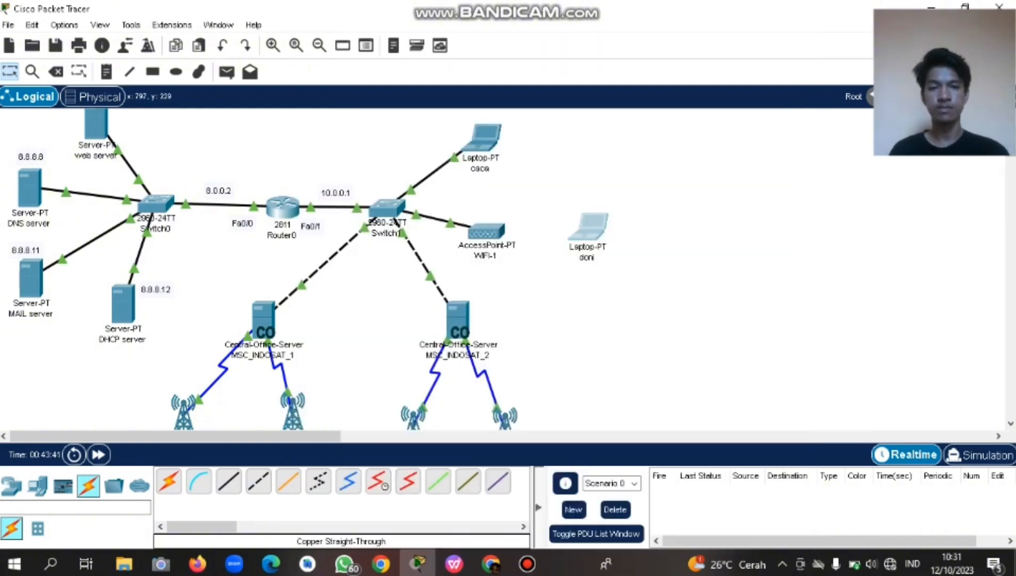
click(356, 256)
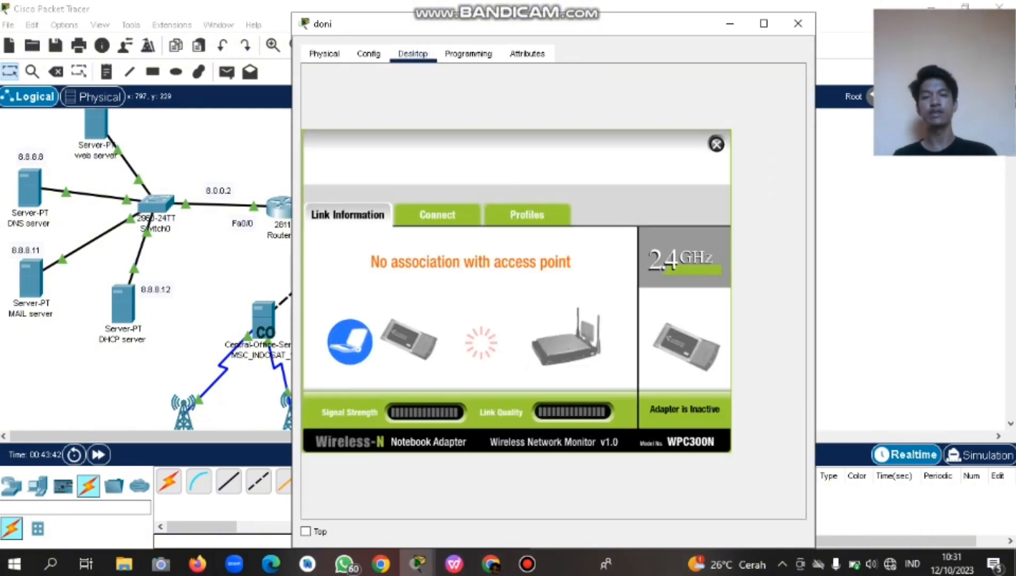
Connect doni to WIFI-1 using WPA2-Personal and the network's pre-shared key.
click(437, 215)
click(523, 376)
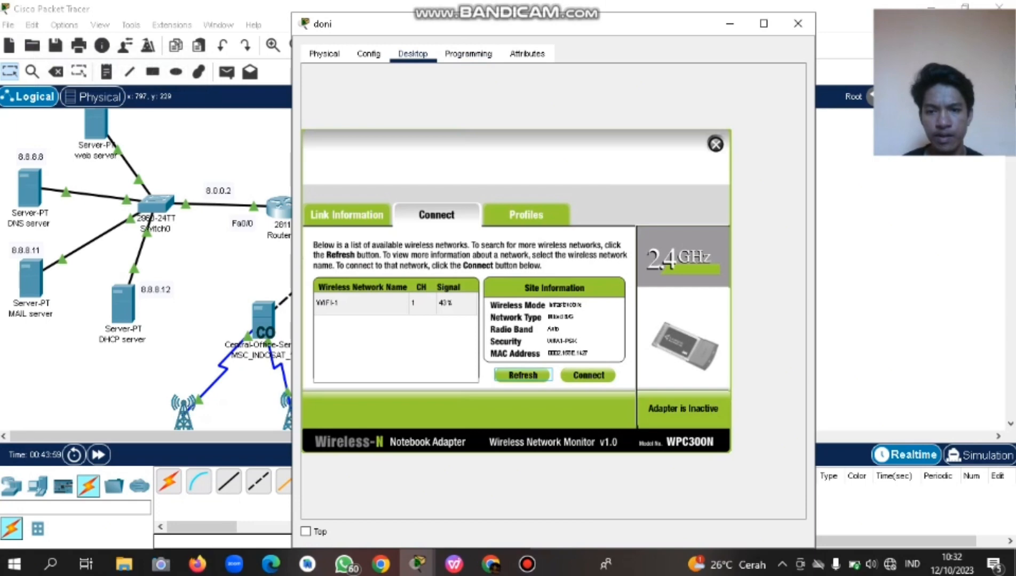
click(361, 303)
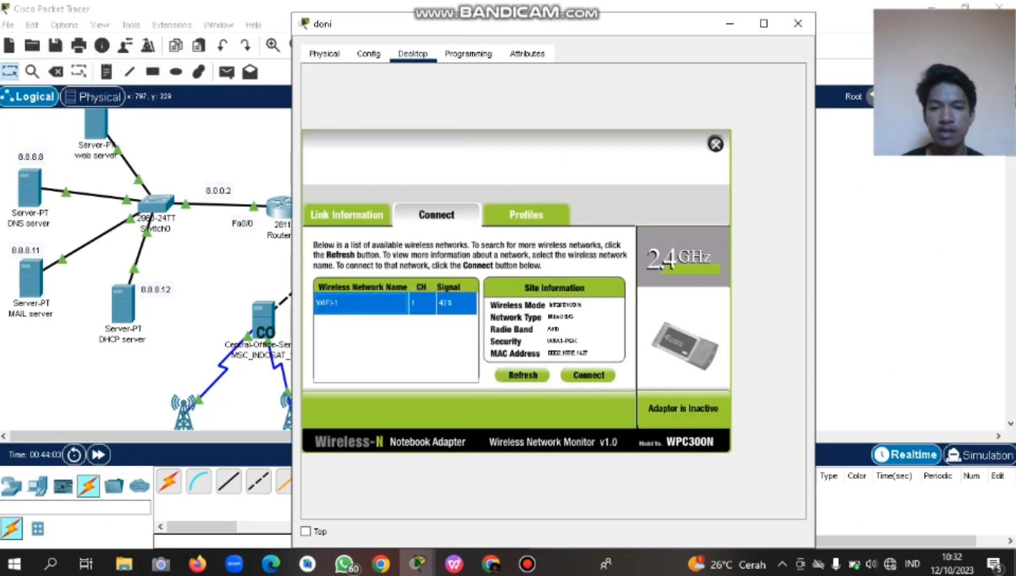
click(588, 376)
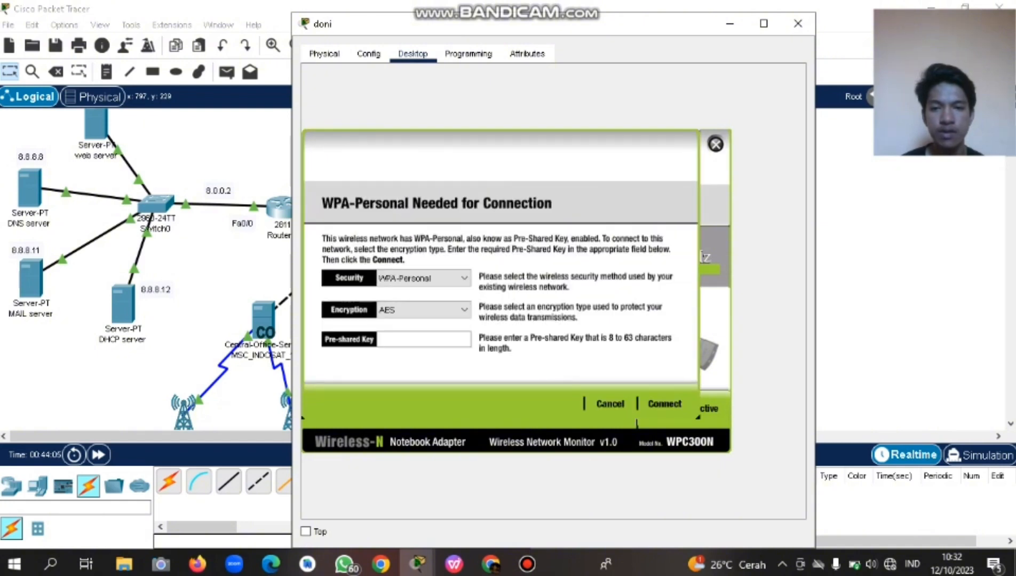
click(431, 278)
click(418, 313)
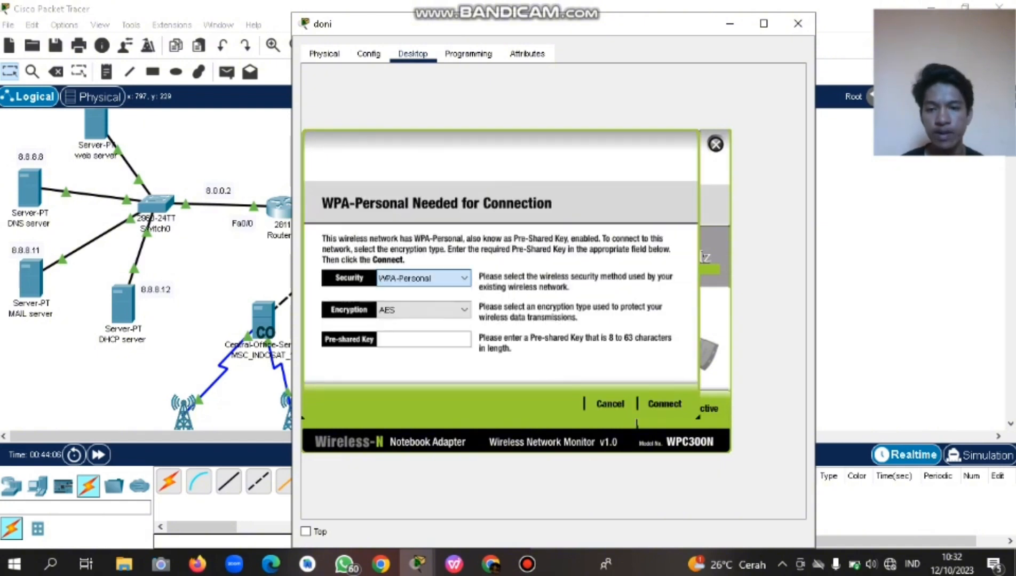
click(422, 310)
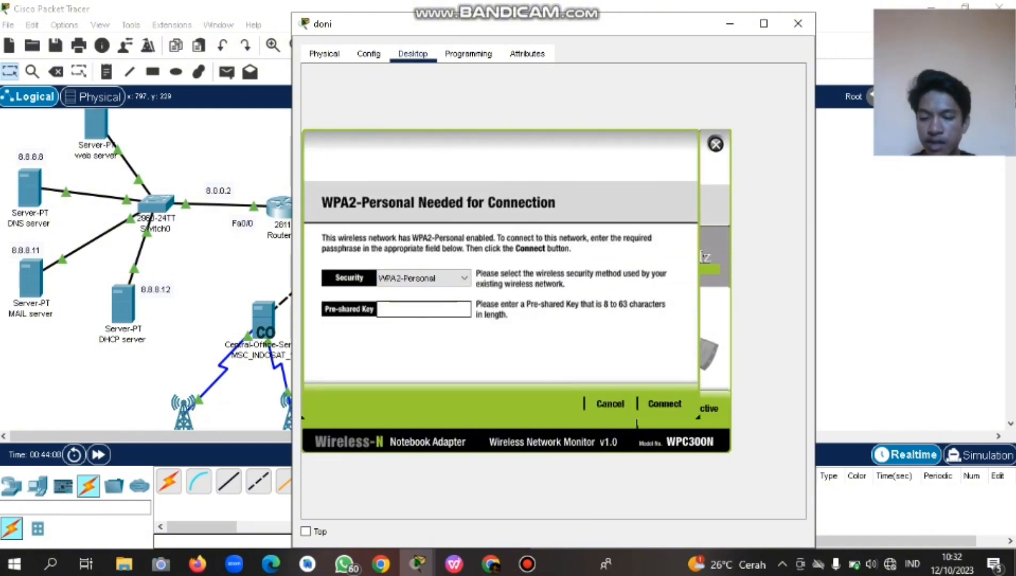
text(12345678)
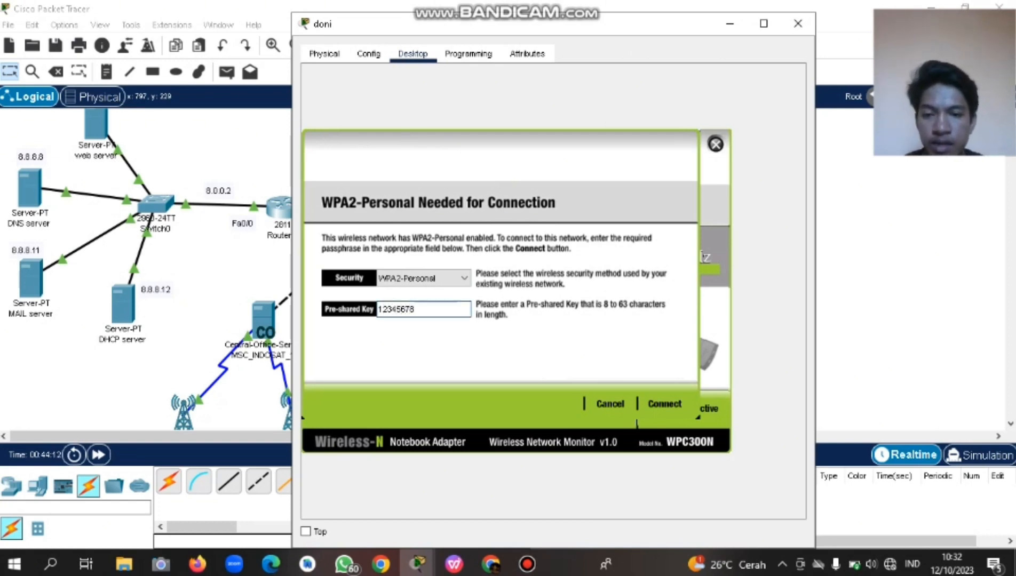
key(Return)
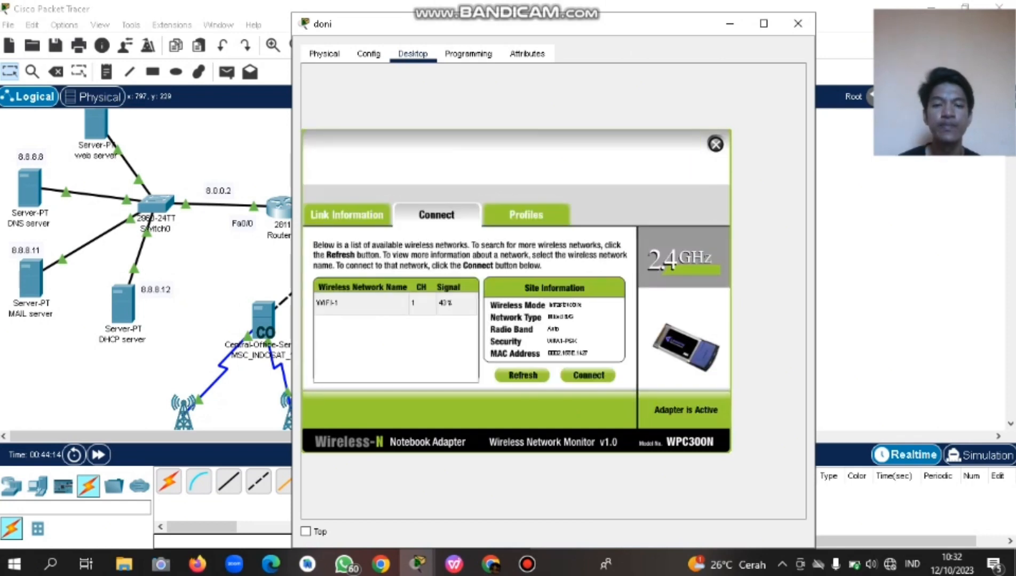
Close doni's windows and move the laptop further right of WIFI-1.
click(715, 144)
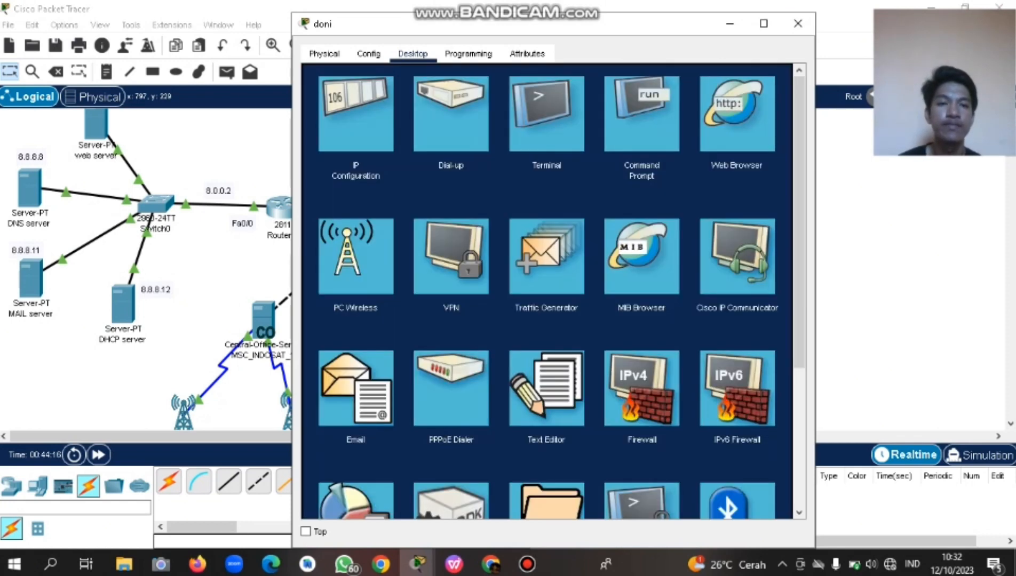
click(798, 24)
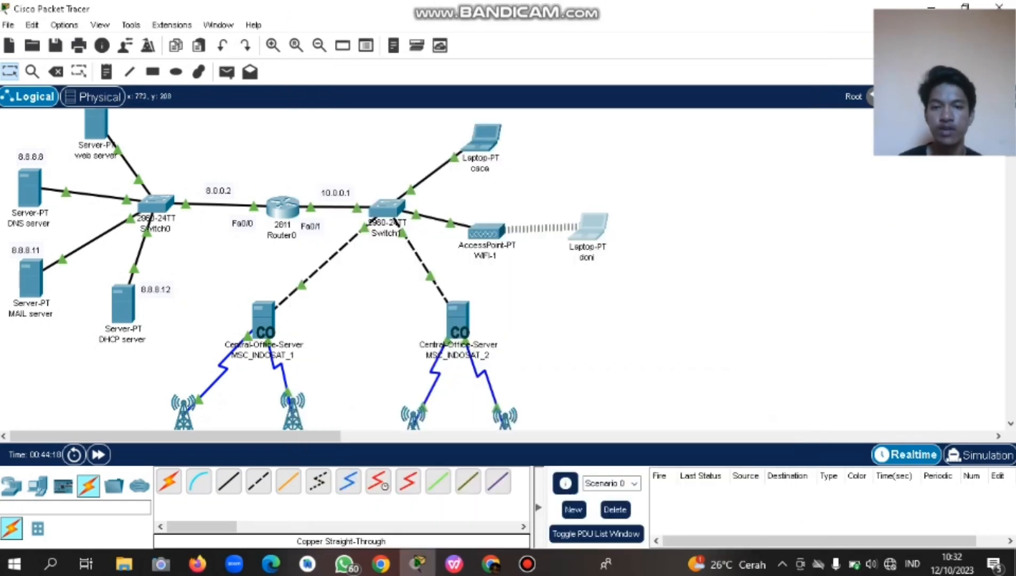
drag(584, 227, 652, 226)
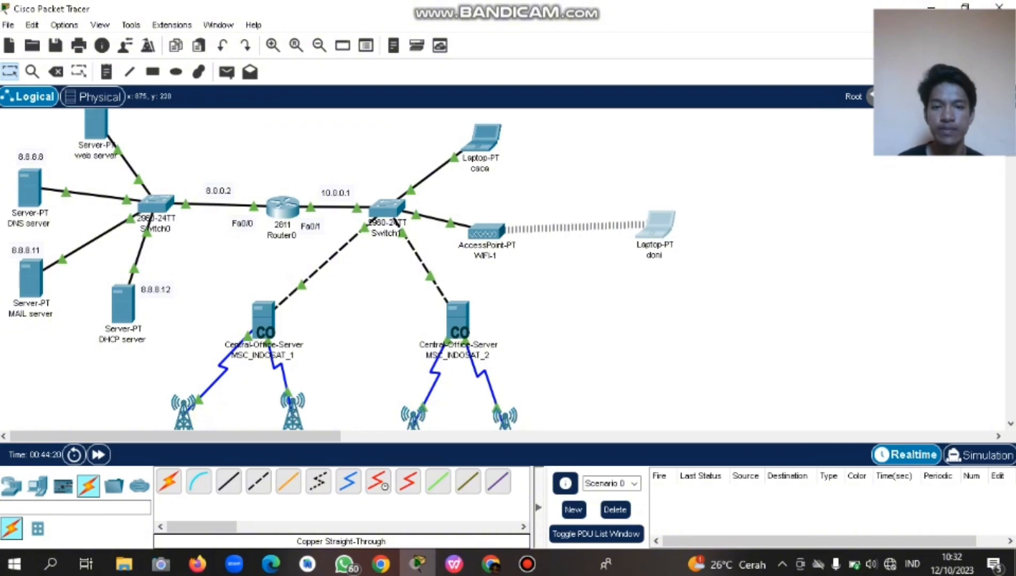
click(665, 195)
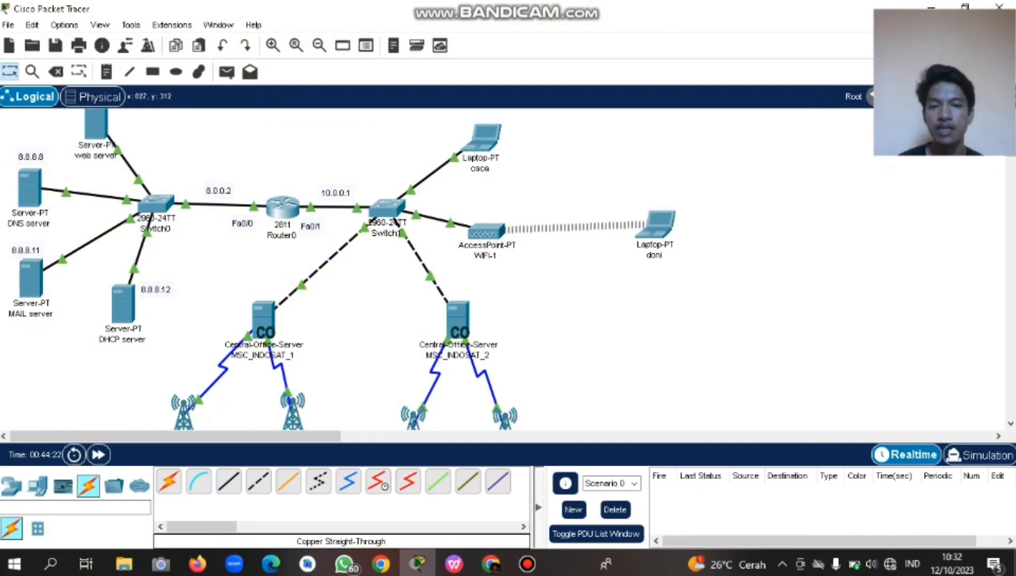
Inspect tablet budi's 3G/4G Cell1 interface, which holds 172.16.1.103 via DHCP.
scroll(341, 267, down, 5)
scroll(342, 266, up, 5)
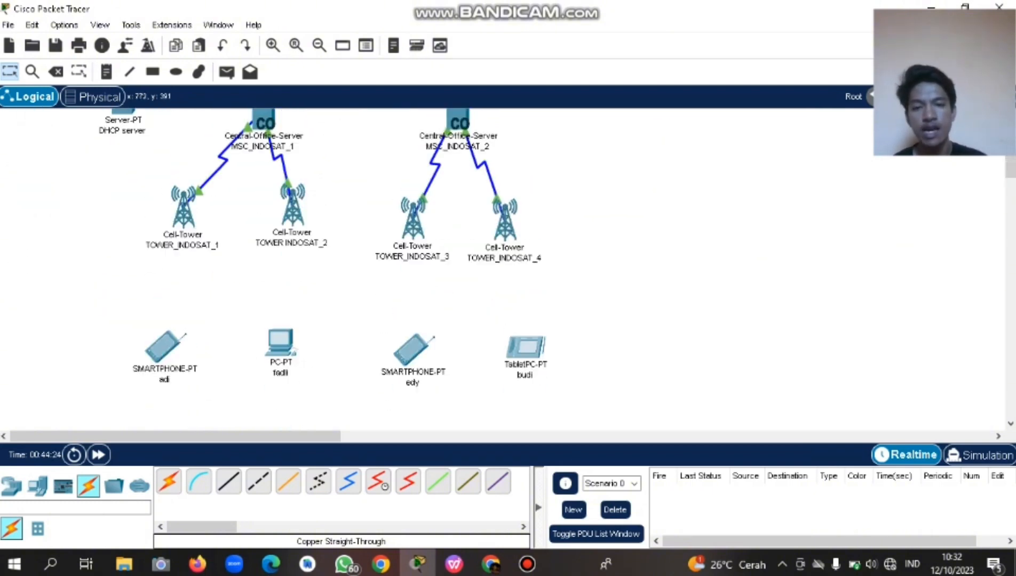
scroll(342, 267, down, 8)
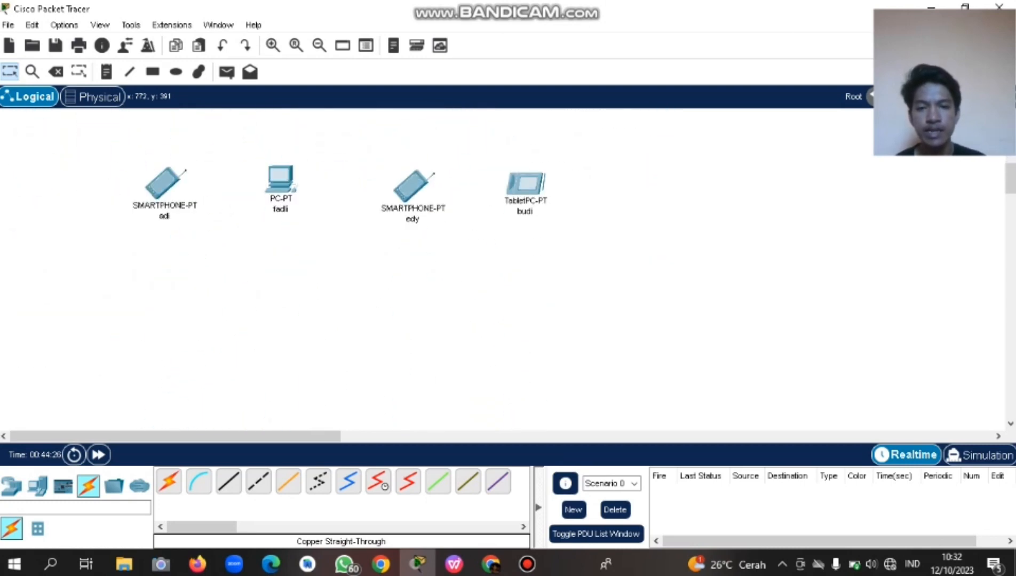
scroll(342, 266, up, 3)
click(526, 325)
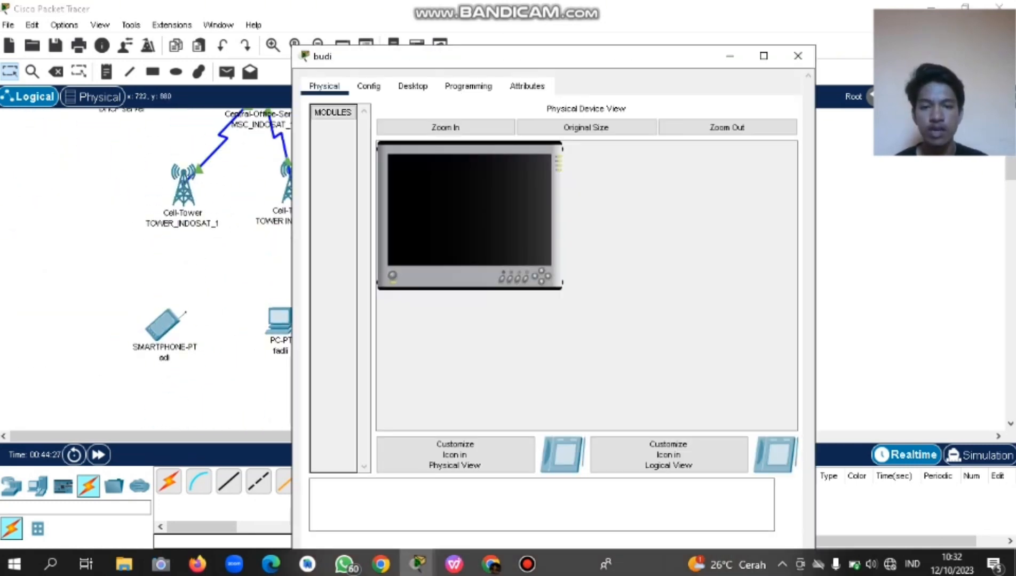
click(368, 53)
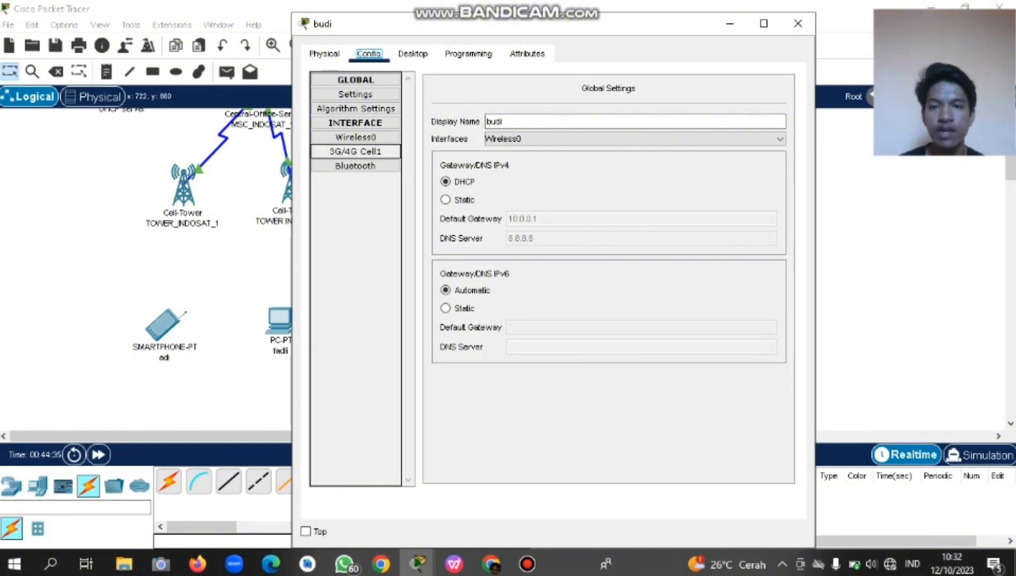
click(355, 152)
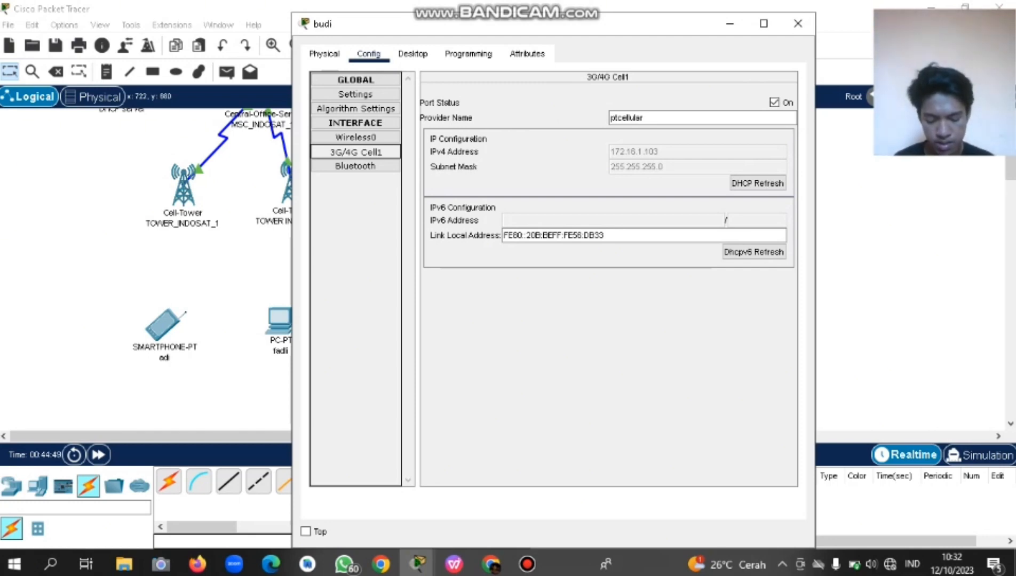
Check budi's Desktop apps and its provider name ptcellular, then open TOWER_INDOSAT_4's settings.
click(413, 54)
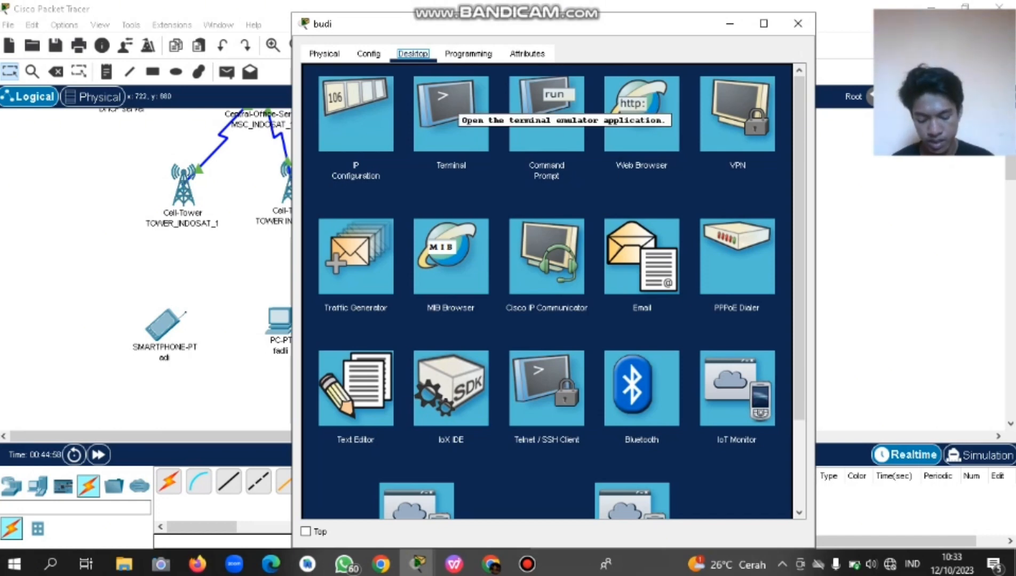
click(368, 53)
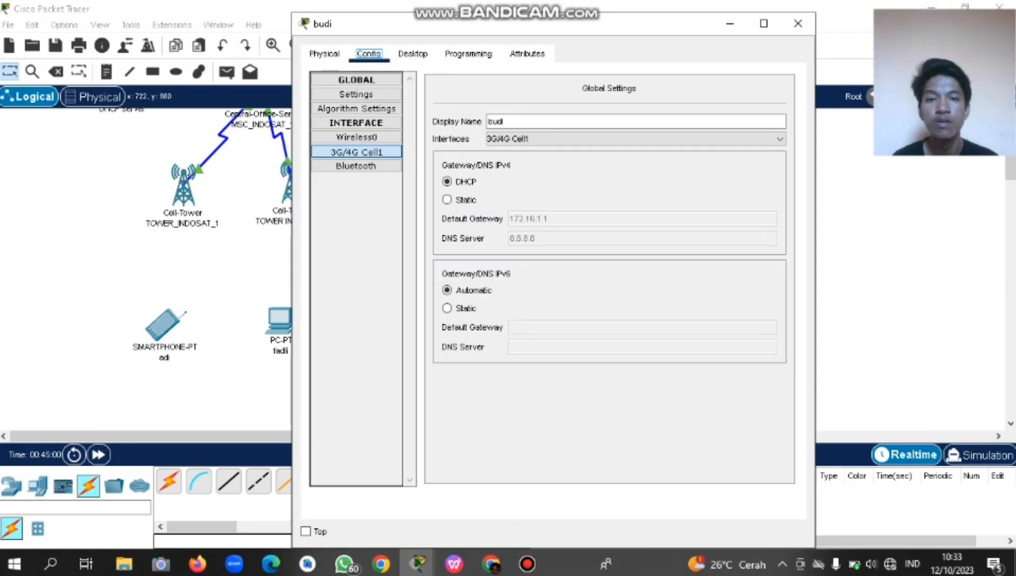
click(357, 152)
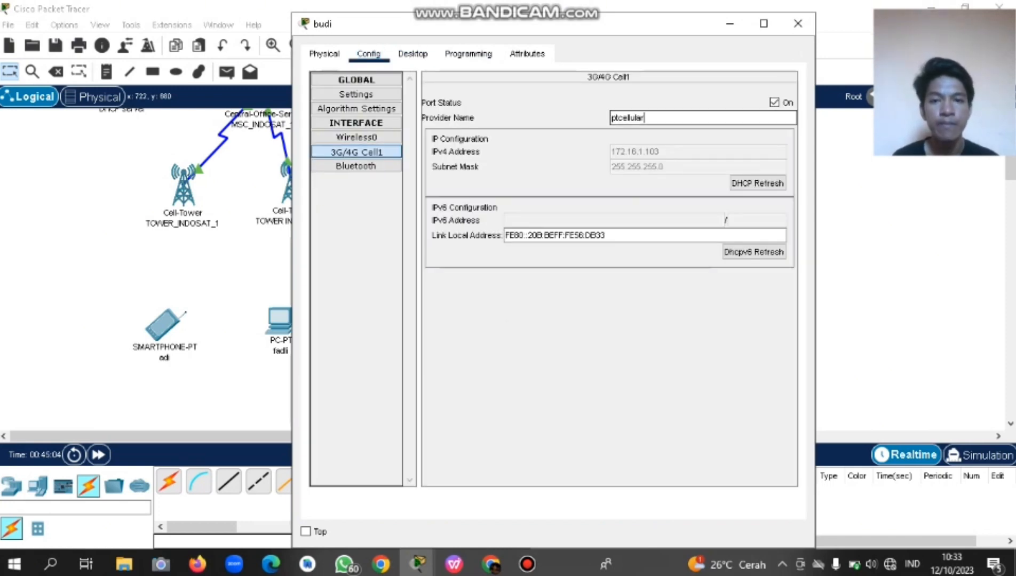
drag(648, 118, 609, 117)
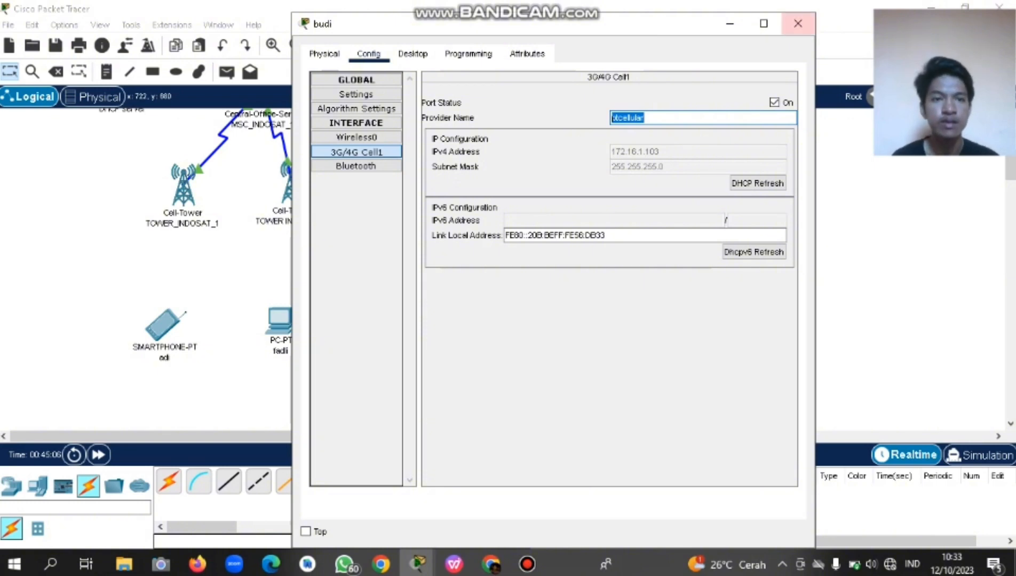
click(798, 24)
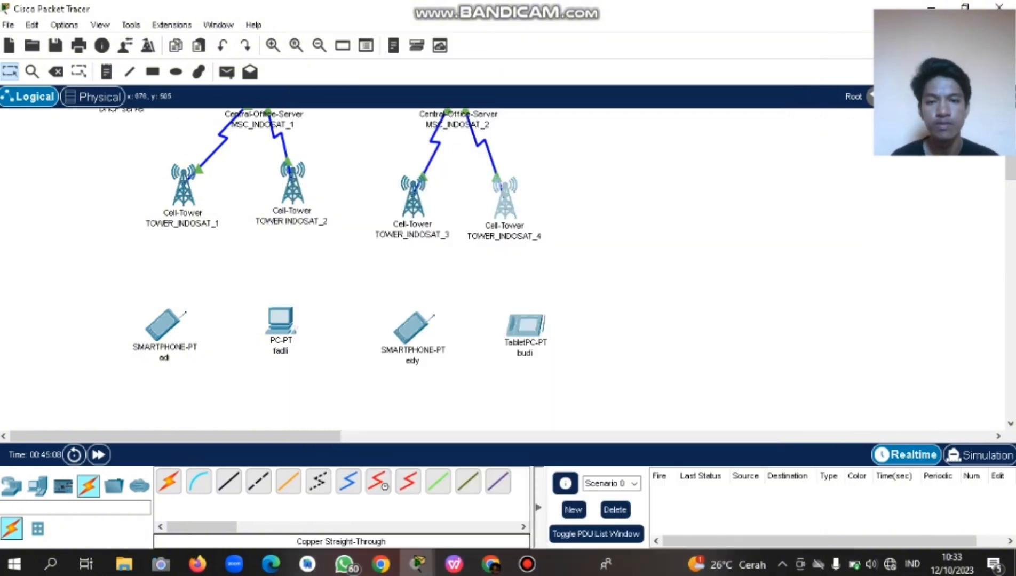
click(505, 197)
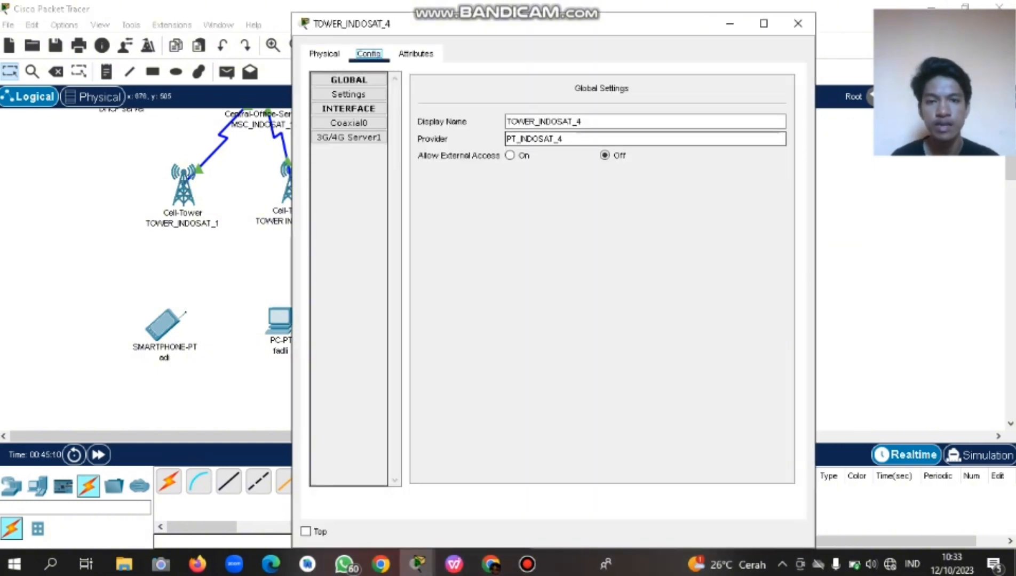
Copy PT_INDOSAT_4 from TOWER_INDOSAT_4 into tablet budi's cellular Provider Name, replacing ptcellular.
drag(564, 139, 504, 139)
key(ctrl+c)
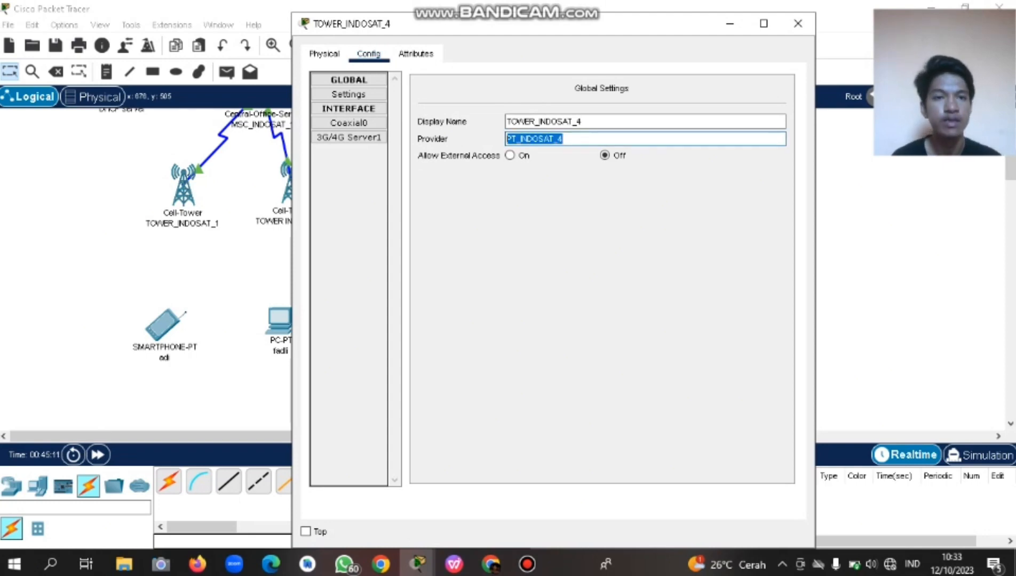
click(798, 24)
click(525, 326)
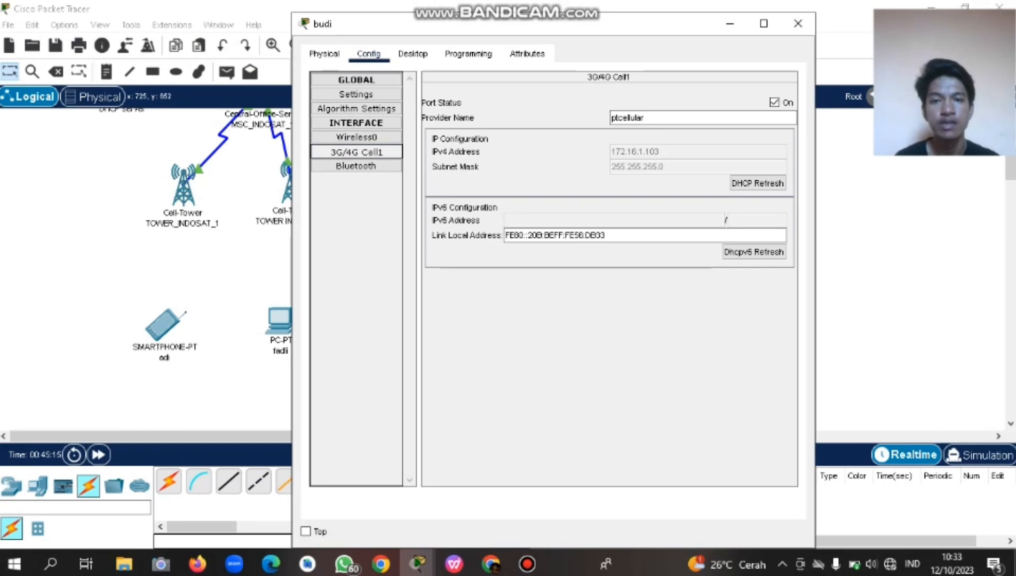
click(647, 118)
drag(646, 118, 610, 117)
key(ctrl+v)
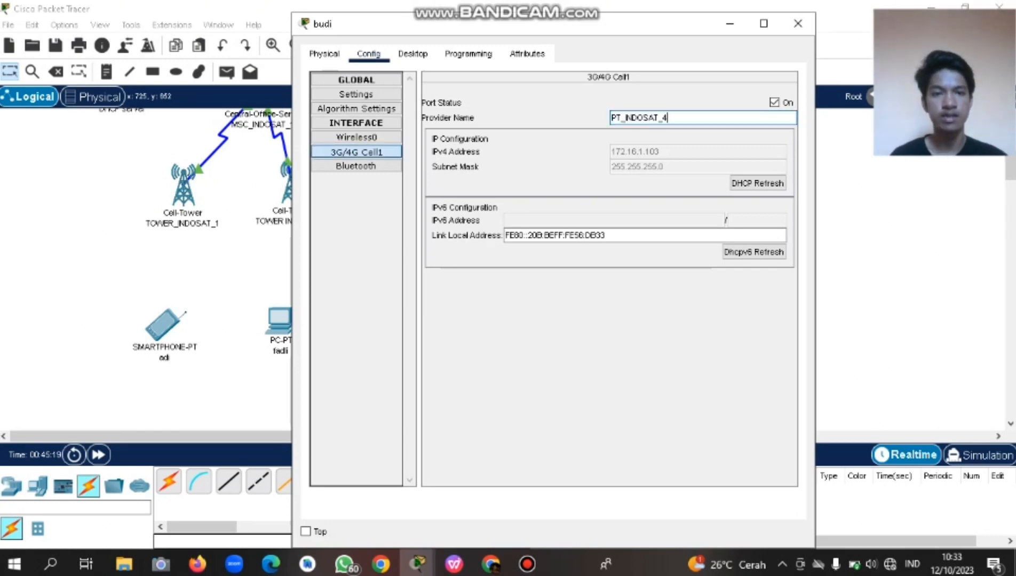
key(Tab)
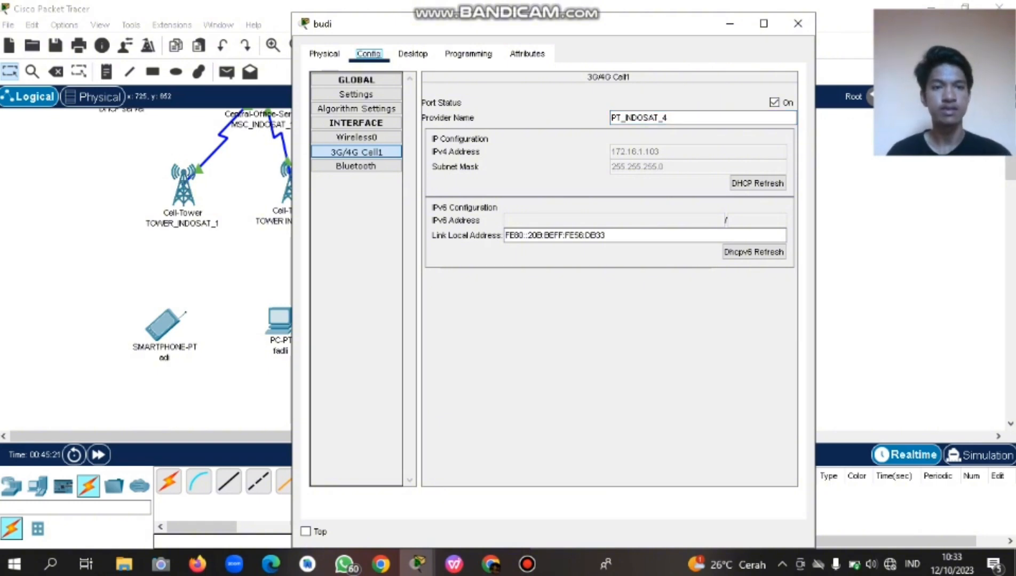
click(798, 24)
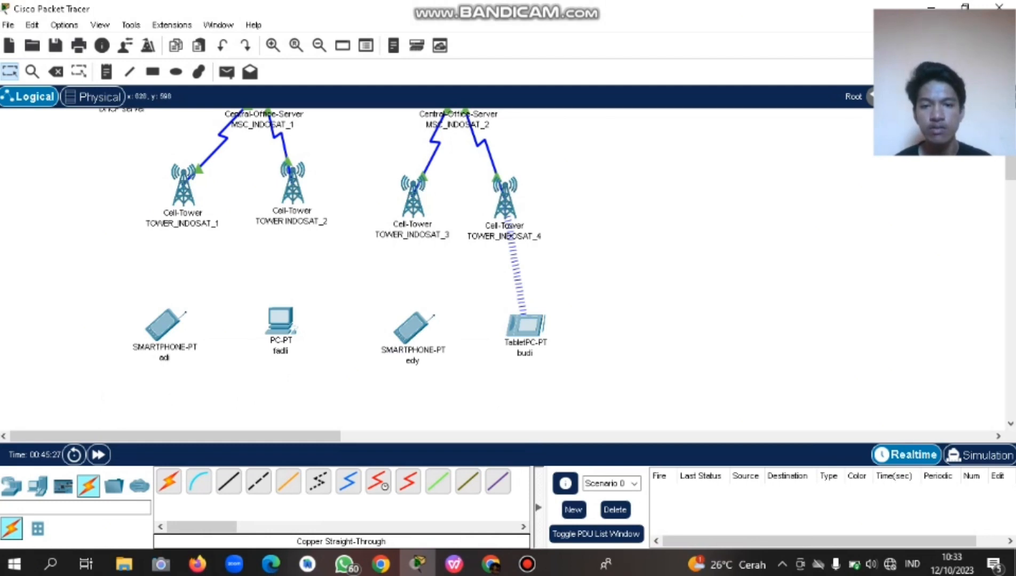
click(412, 328)
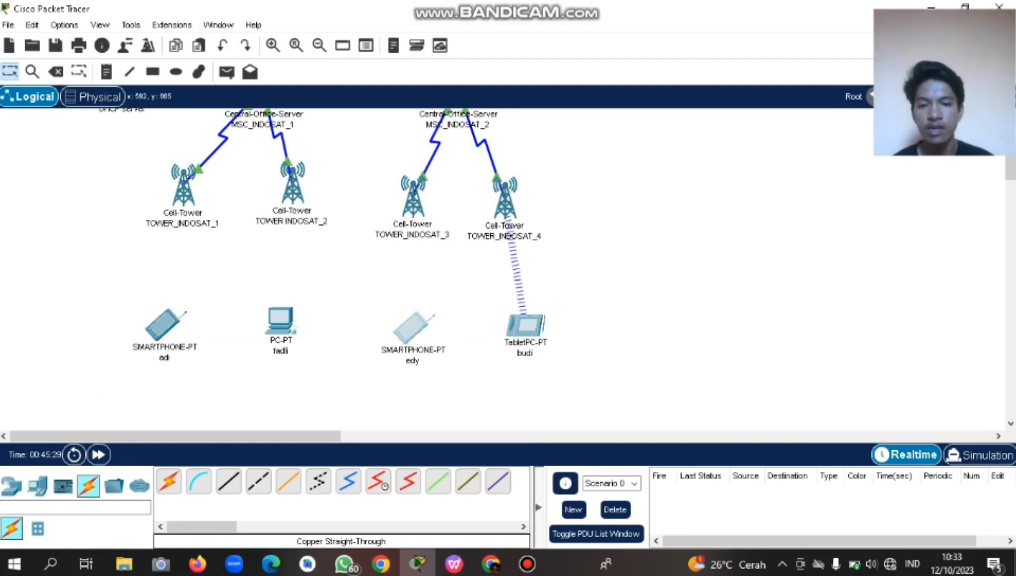
Change smartphone edy's 3G/4G Cell1 Provider Name to PT_INDOSAT_3.
click(368, 54)
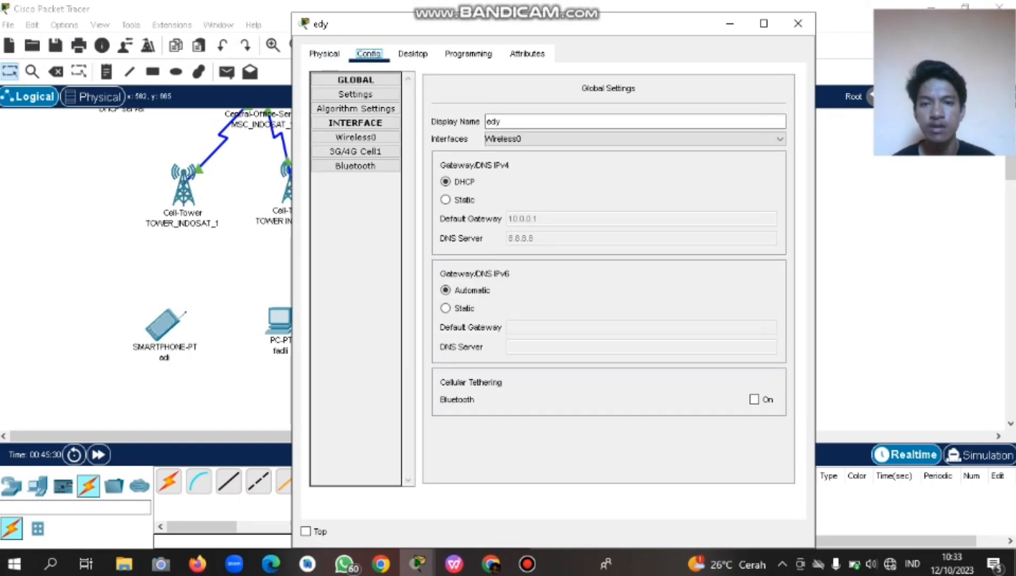
click(356, 152)
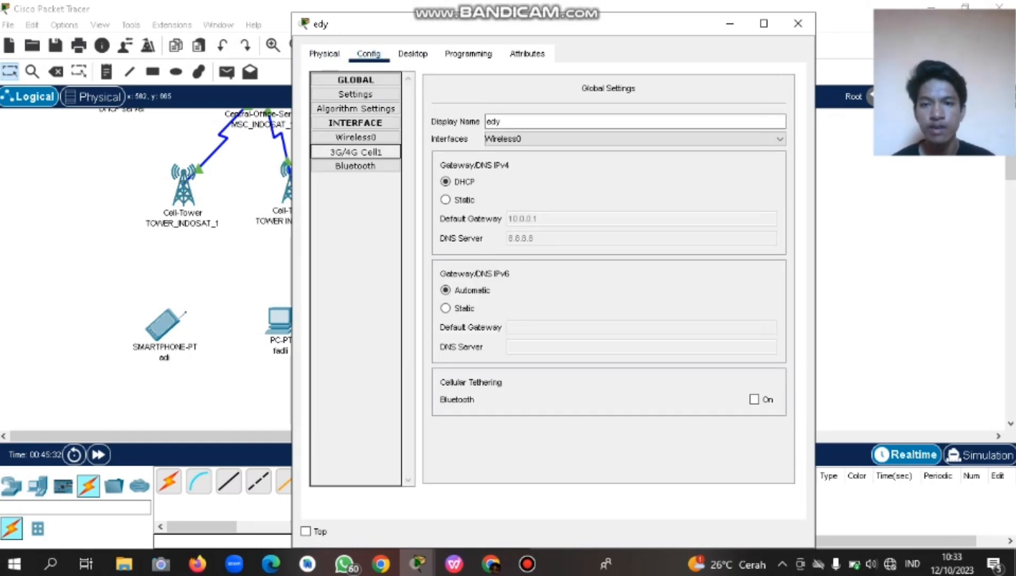
click(645, 118)
mouse_move(611, 117)
mouse_down()
mouse_move(628, 118)
mouse_move(611, 118)
mouse_up()
key(ctrl+a)
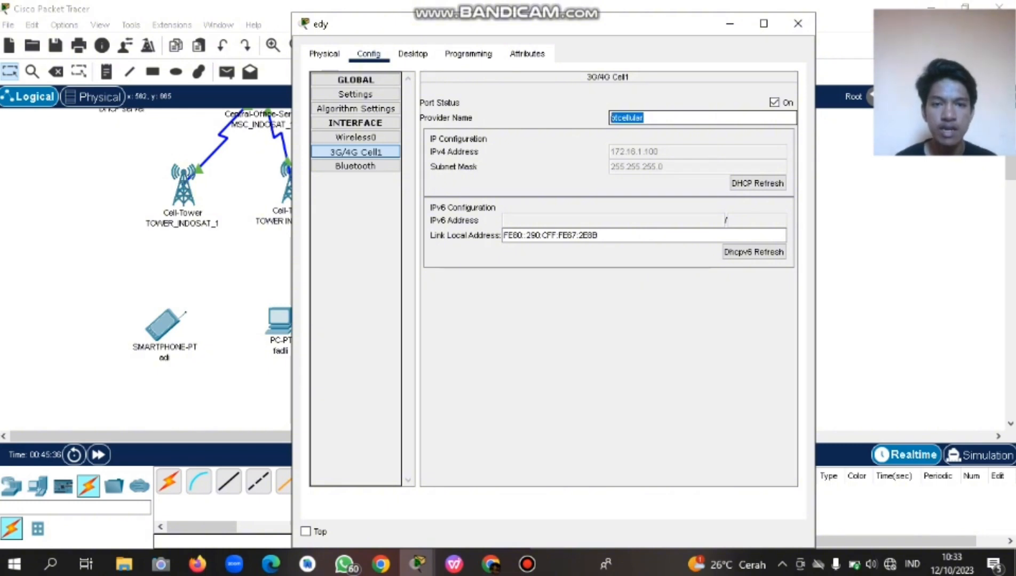
text(PT_INDOSAT_4)
key(BackSpace)
key(BackSpace)
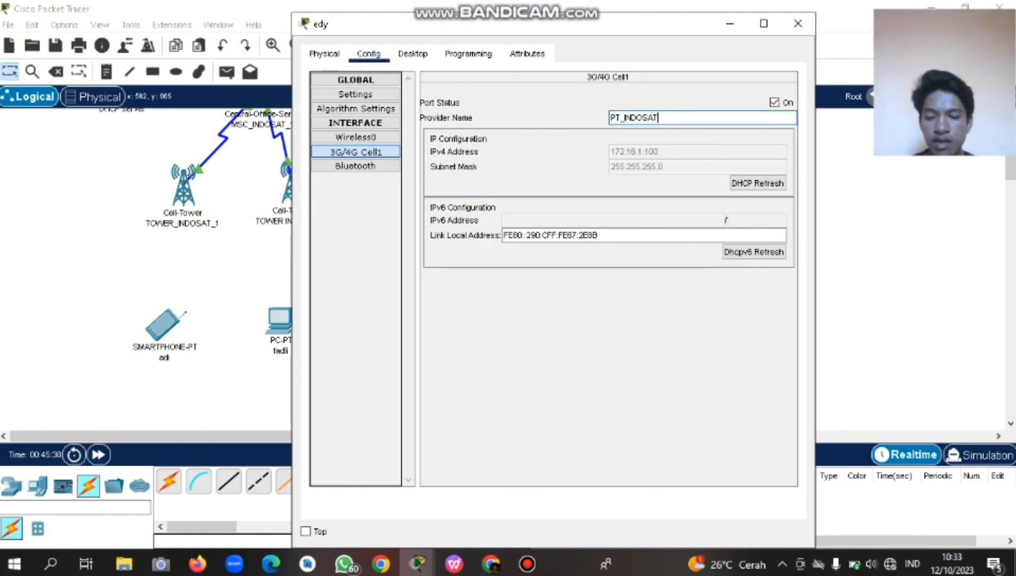
text(_3)
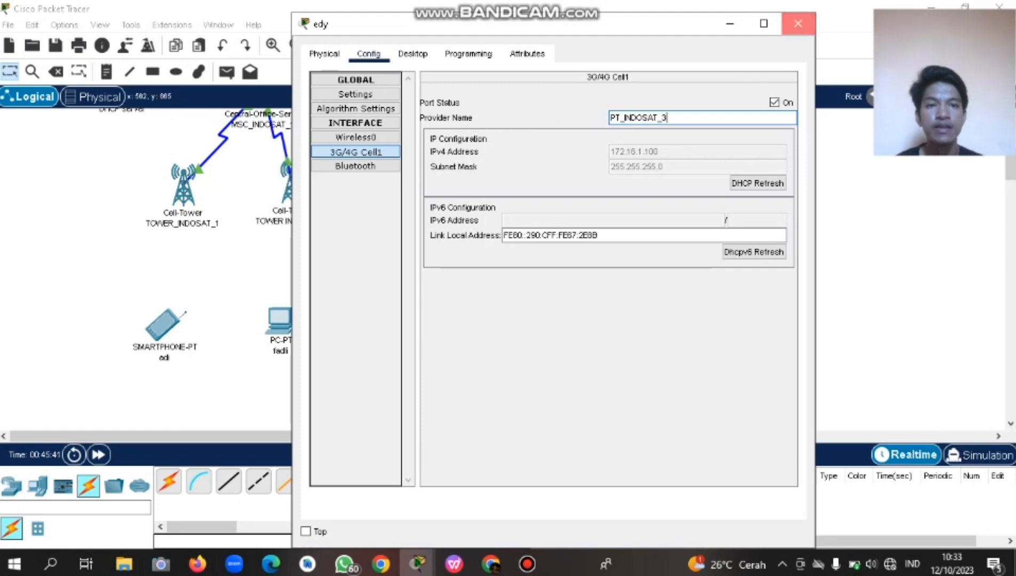
click(798, 24)
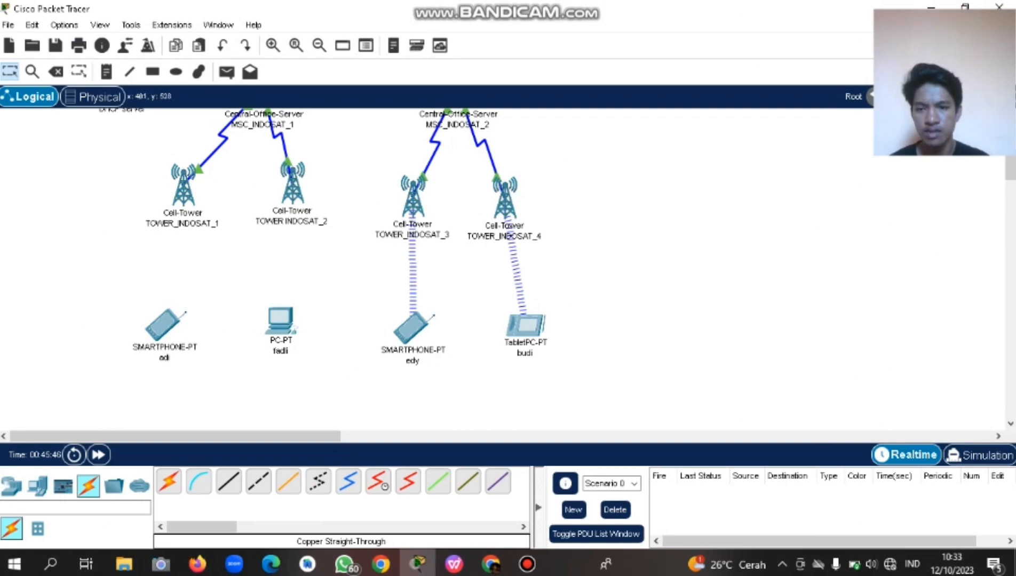
Check the reference topology slide, then open PC fadli's device window.
click(454, 564)
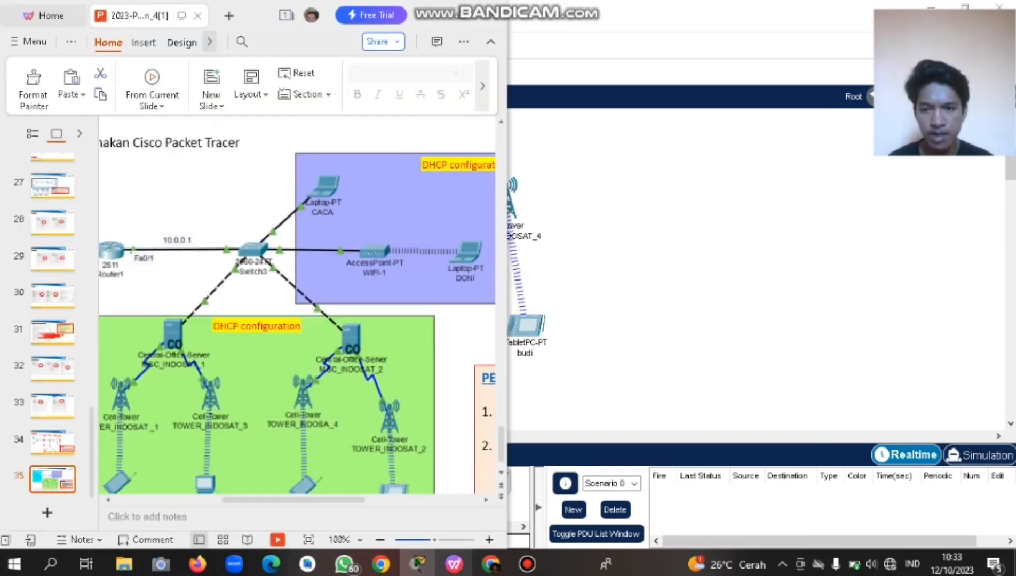
scroll(297, 310, down, 2)
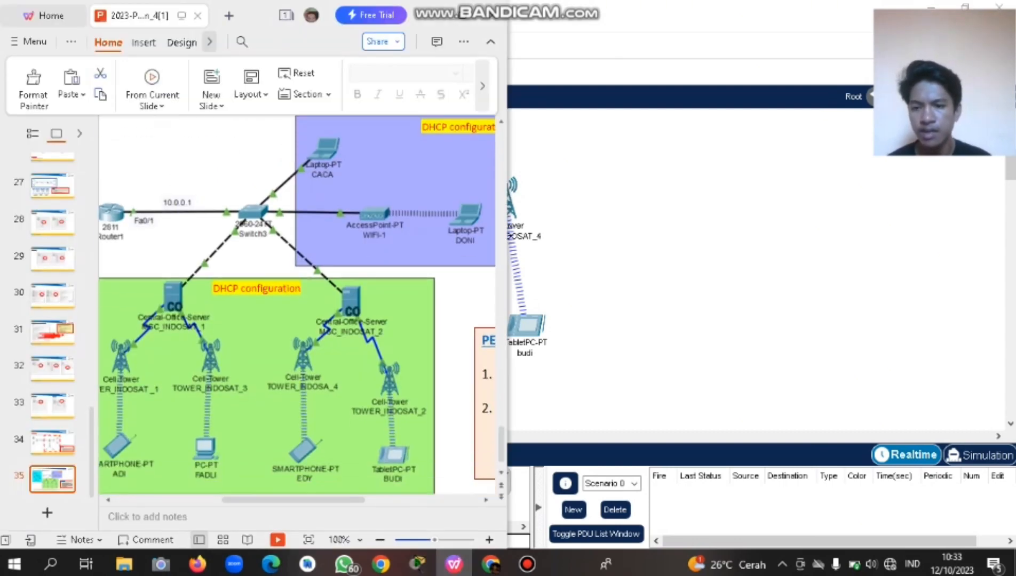
click(454, 564)
click(280, 322)
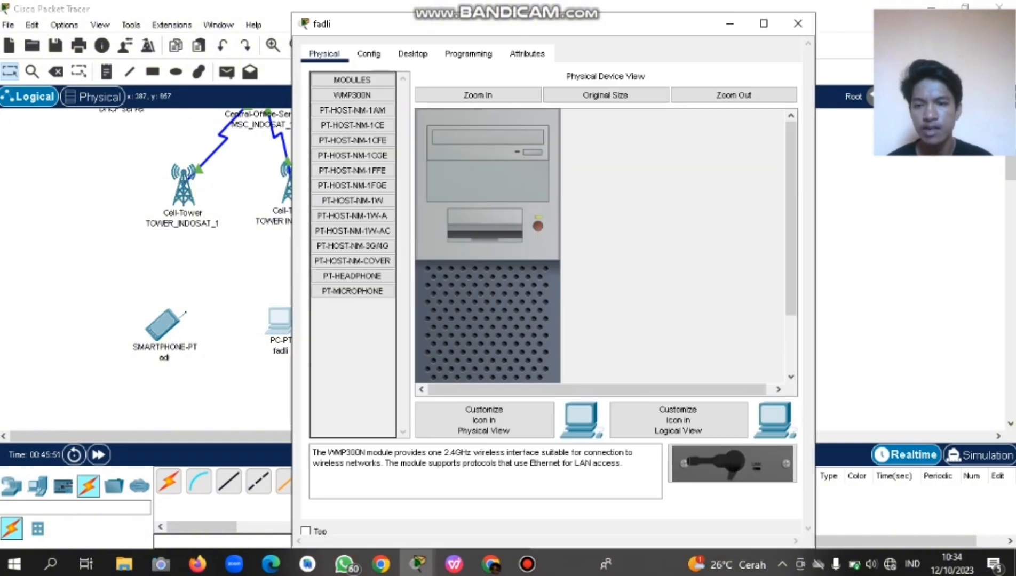
Check PC fadli's PC Wireless app and FastEthernet0 settings, finding no wireless interface.
click(368, 53)
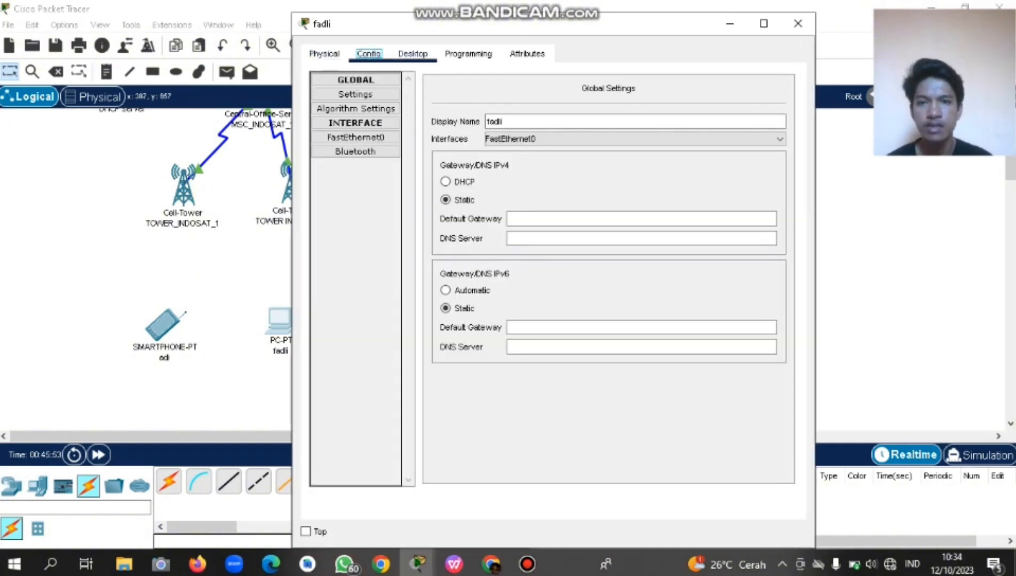
click(412, 54)
click(356, 256)
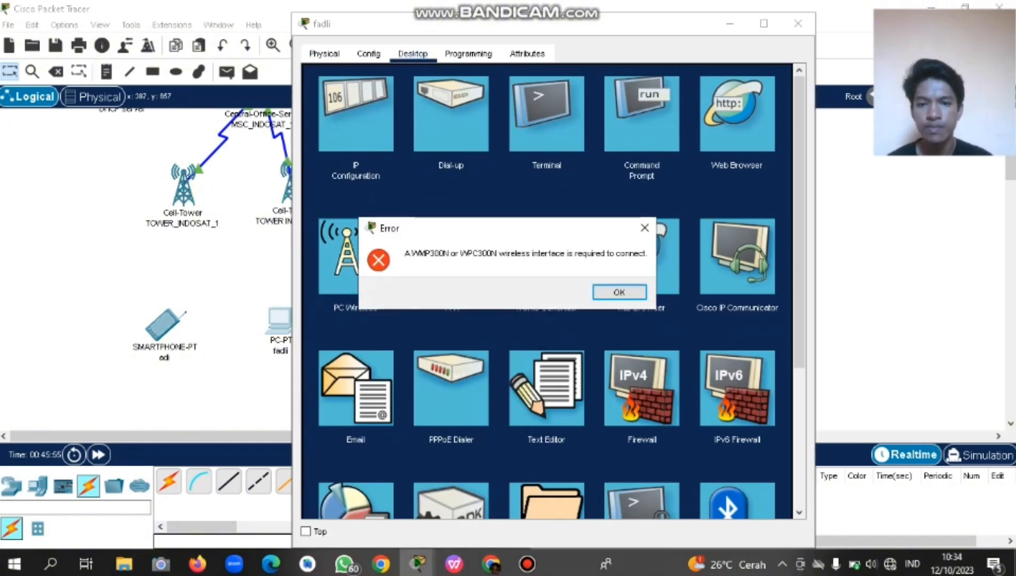
click(645, 227)
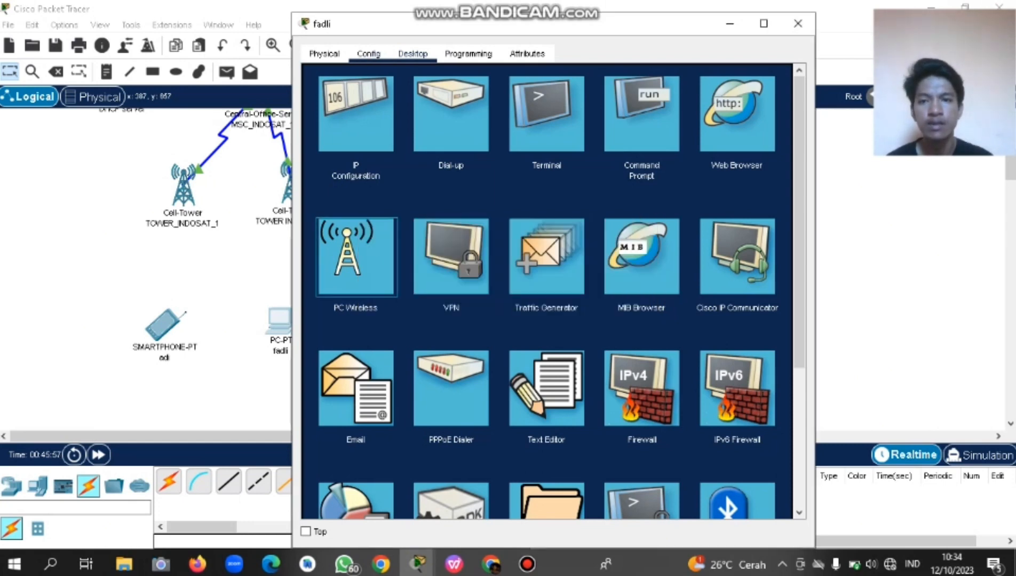
click(368, 54)
click(357, 137)
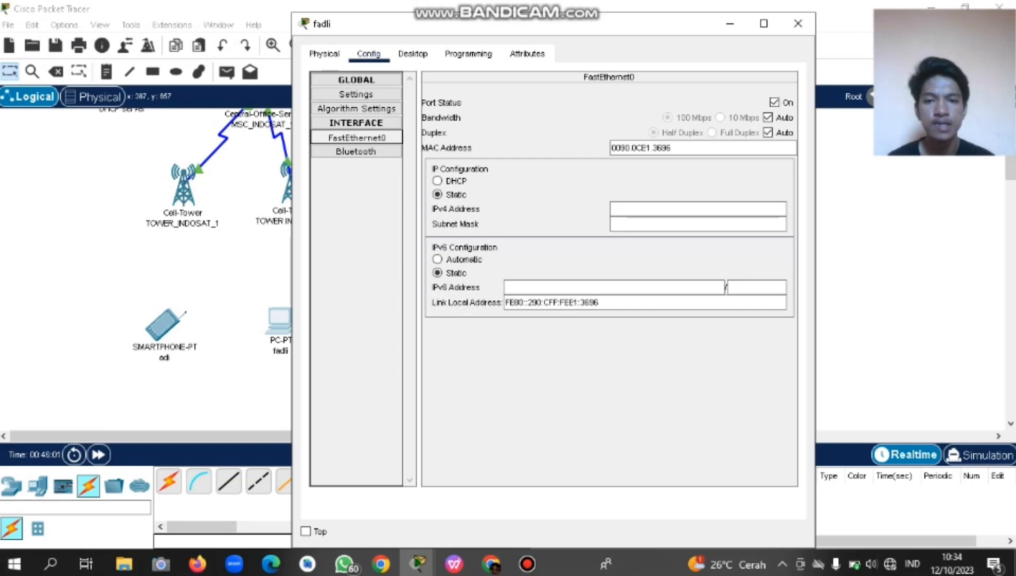
click(324, 53)
click(368, 53)
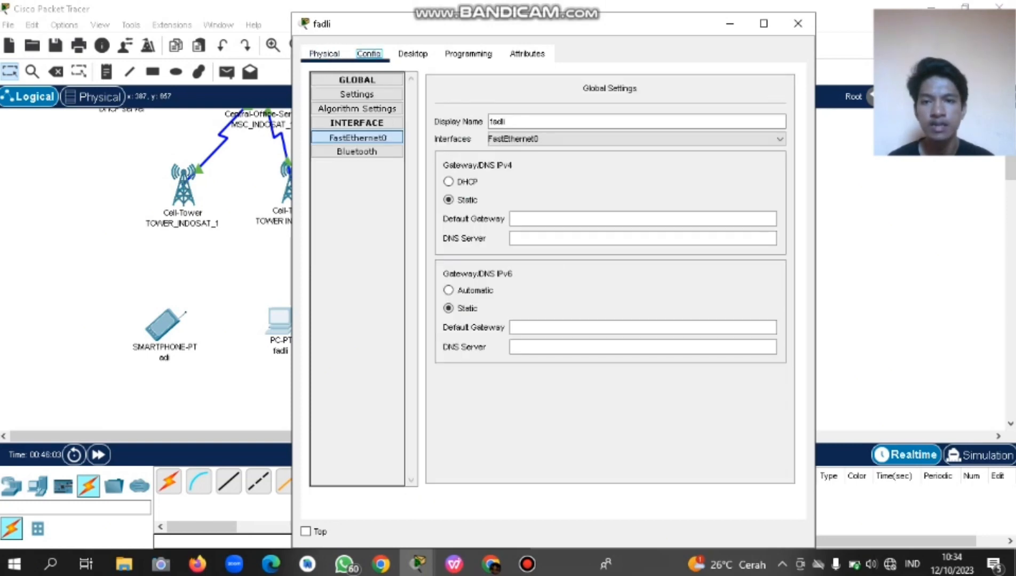
In fadli's Physical view, remove the network card and install the PT-HOST-NM-3G/4G module.
click(324, 53)
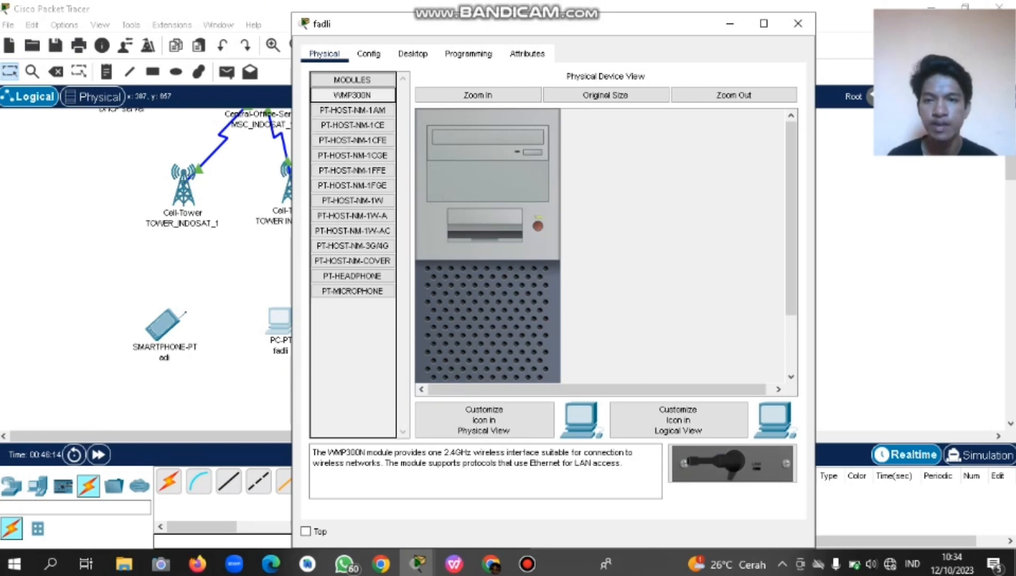
click(352, 245)
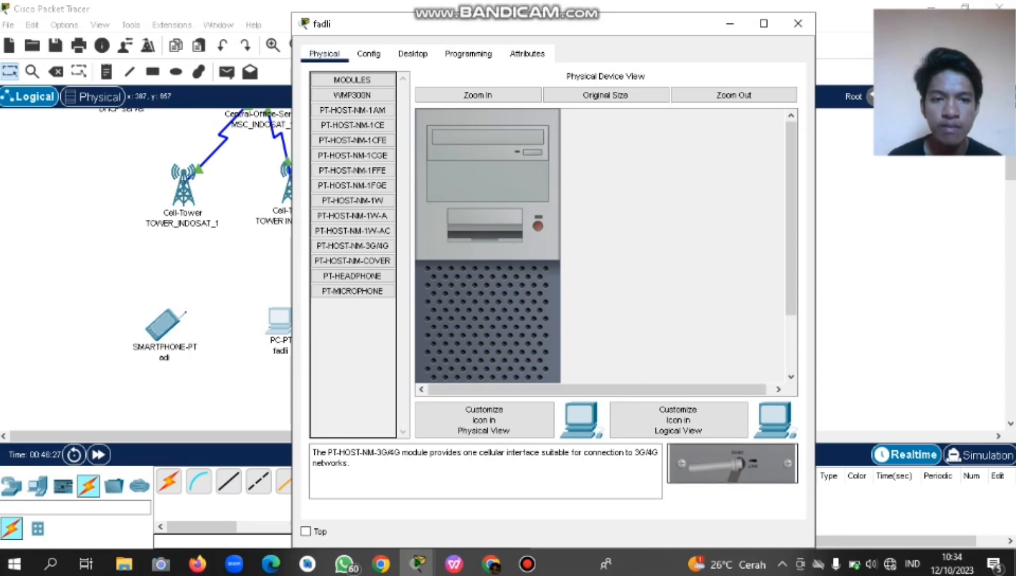
drag(790, 218, 791, 273)
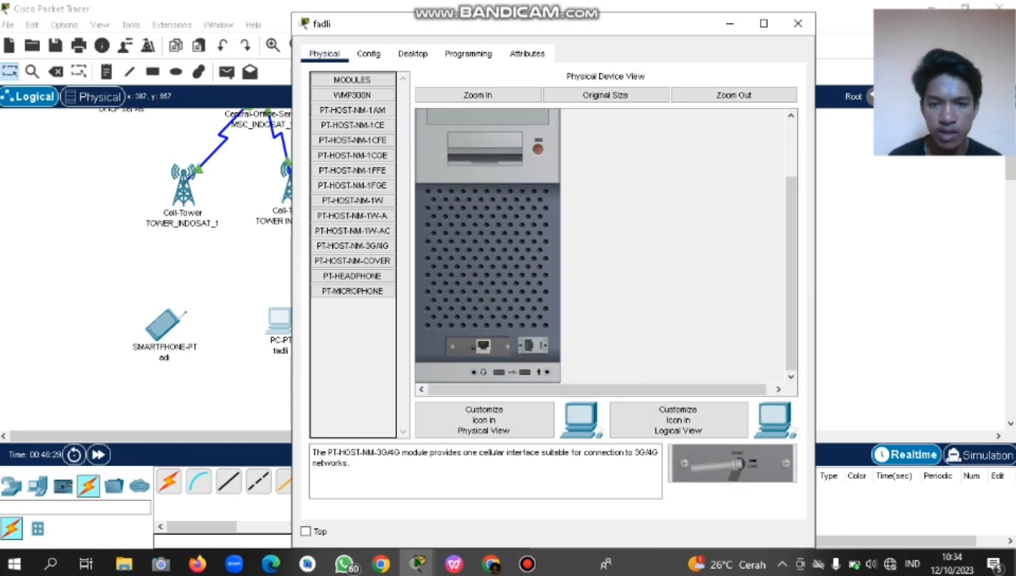
drag(353, 369, 354, 368)
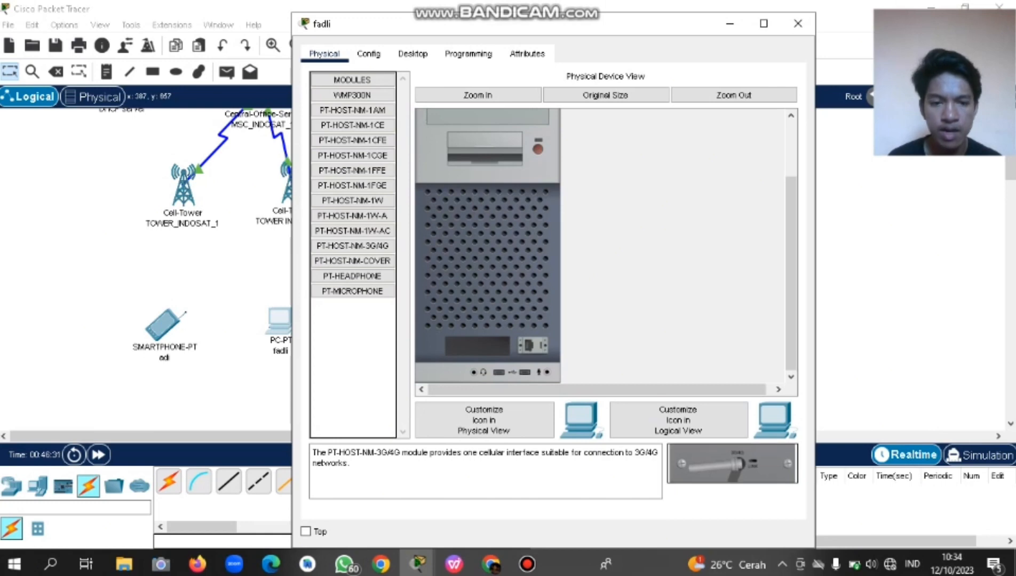
drag(732, 463, 477, 347)
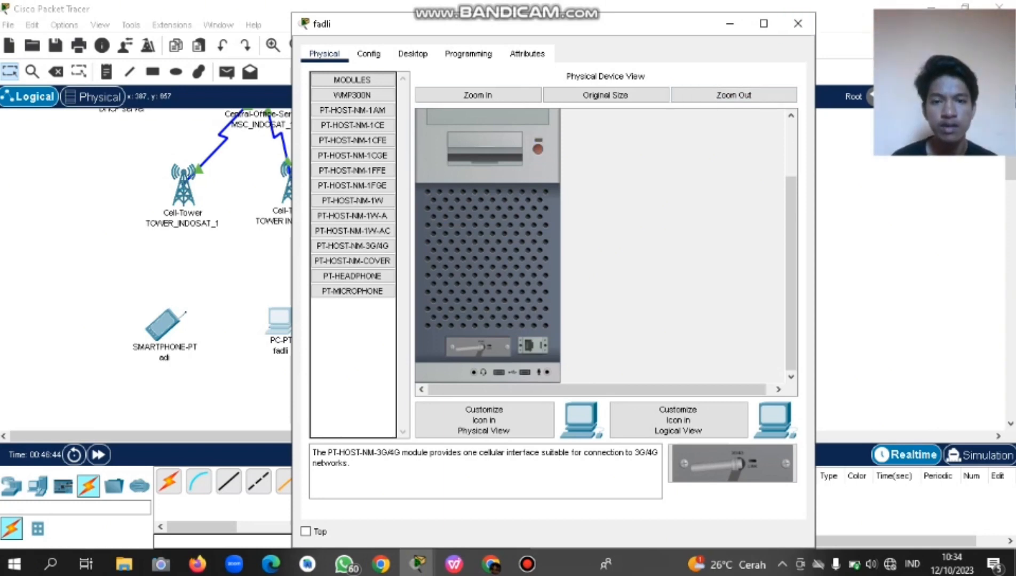
Set PC fadli's 3G/4G Cell0 Provider Name to PT_INDOSAT_2.
click(369, 54)
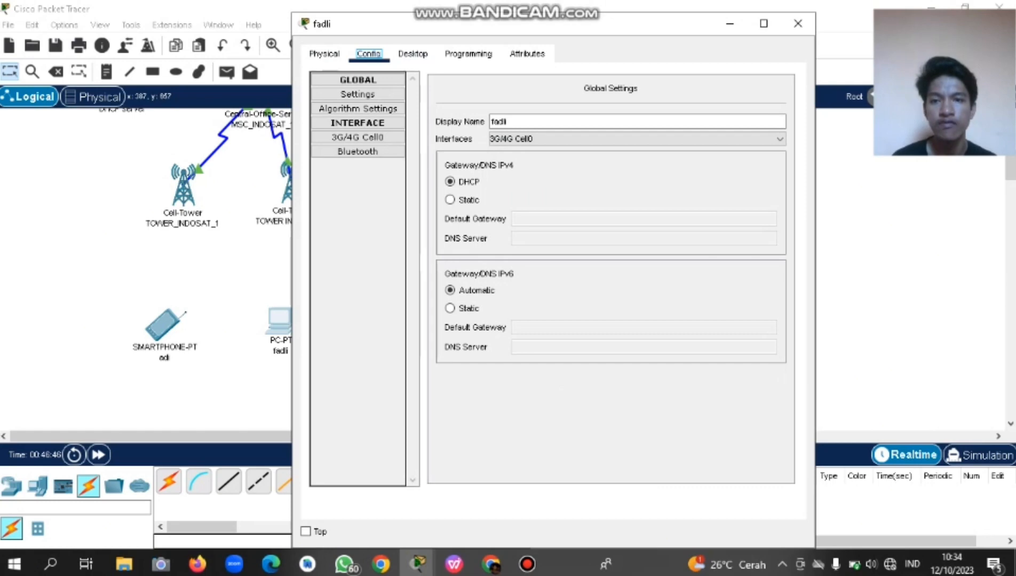
click(357, 138)
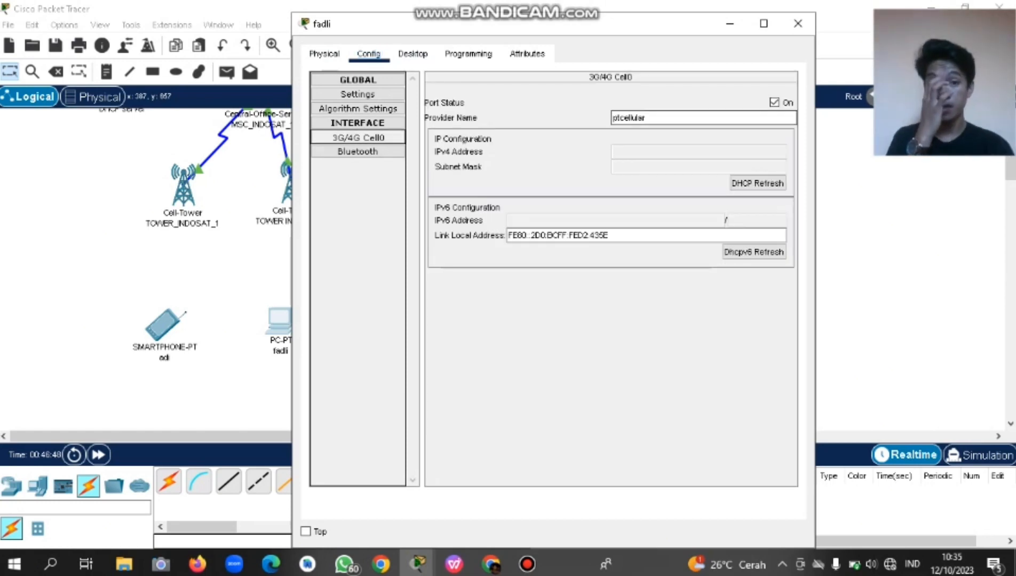
click(647, 117)
double_click(646, 118)
click(646, 117)
double_click(647, 117)
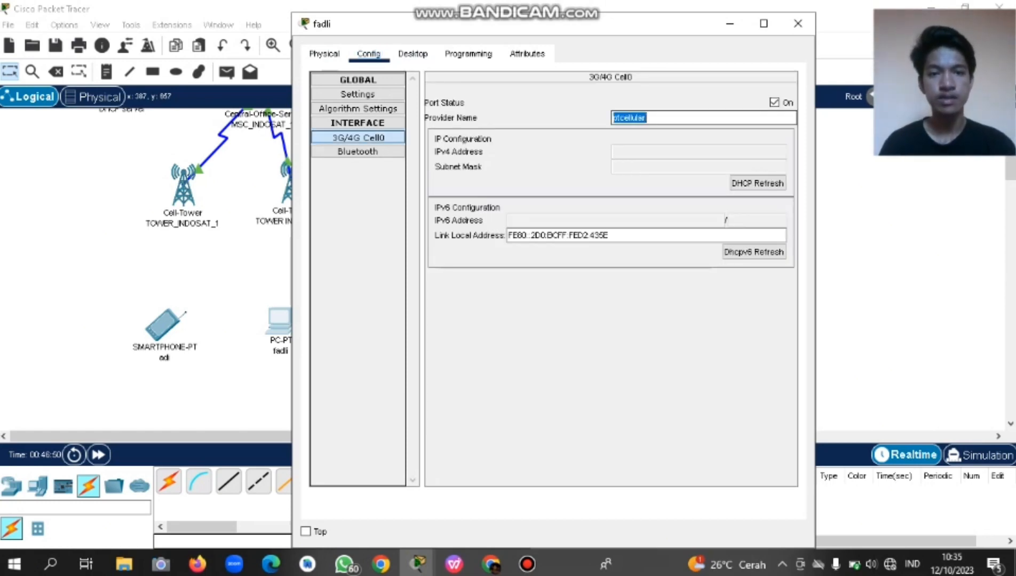
text(PT_INDOSAT_4)
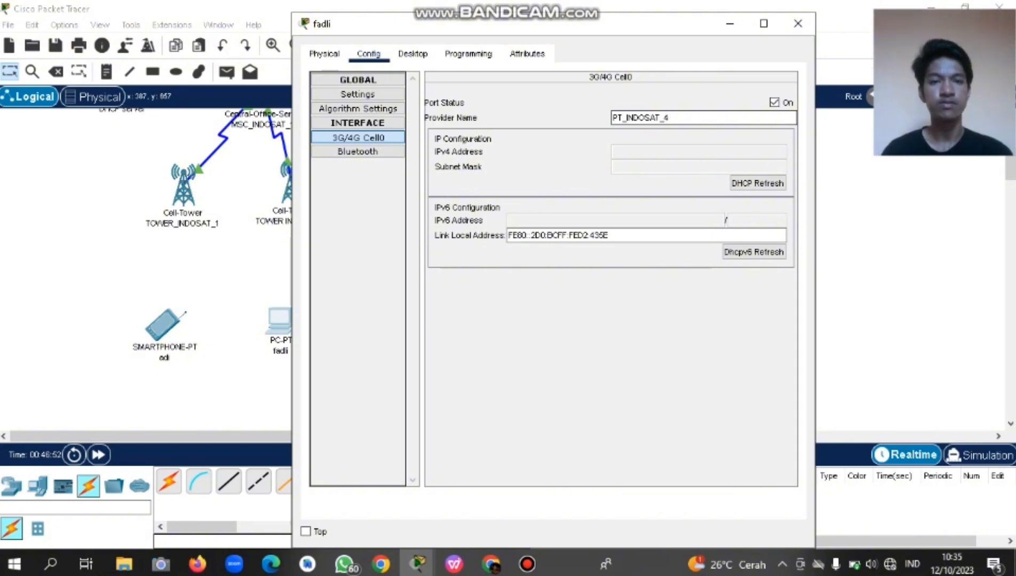
key(BackSpace)
text(2)
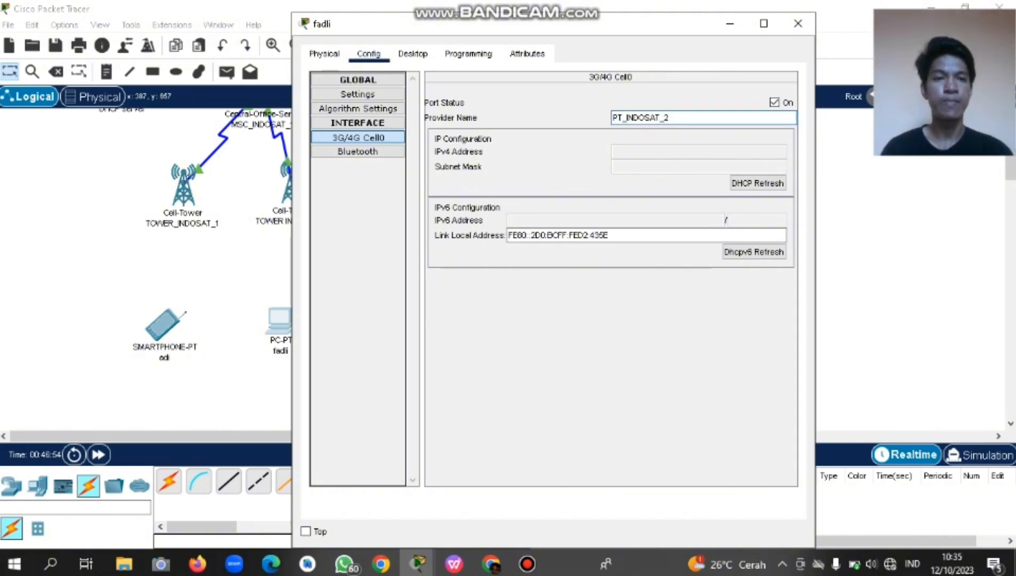
click(798, 24)
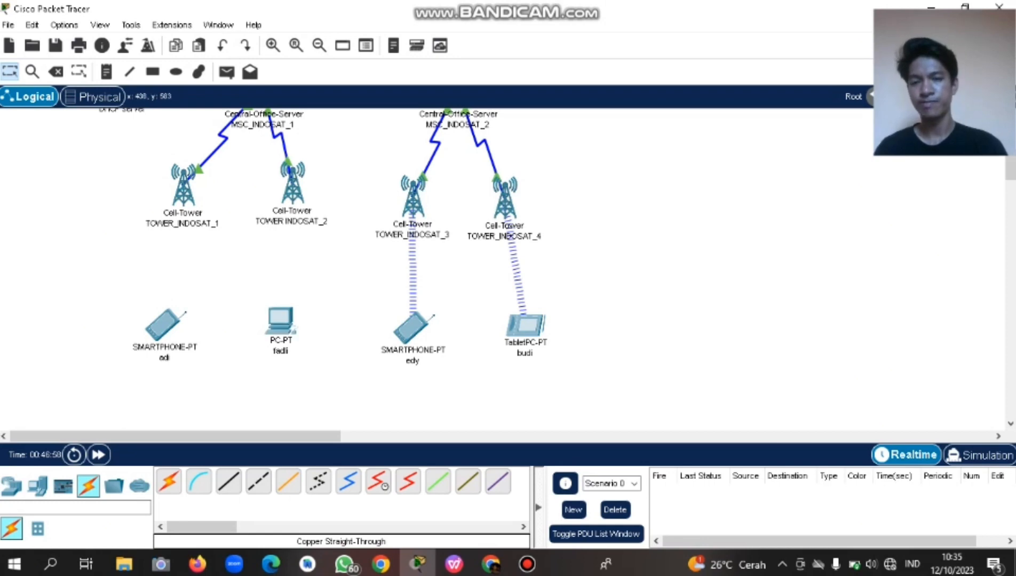
Replace smartphone adi's provider name ptcellular with PT_INDOSAT_1 in 3G/4G Cell1.
click(164, 324)
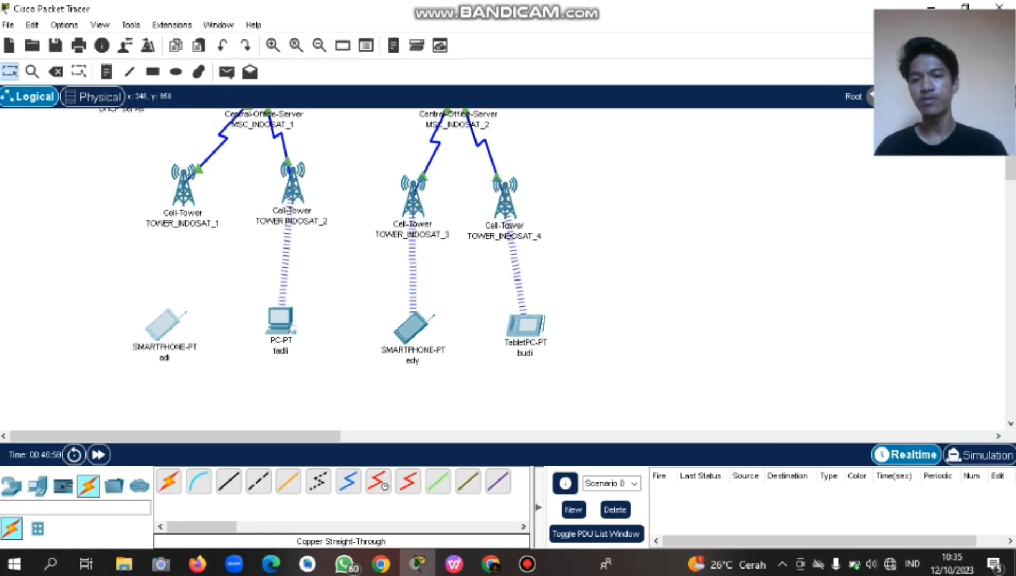
click(368, 54)
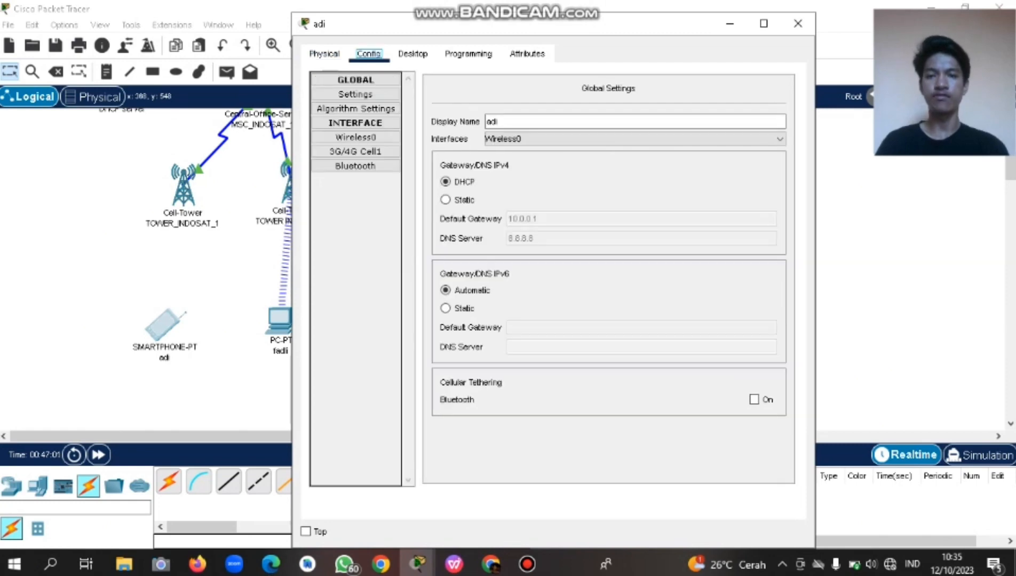
click(355, 152)
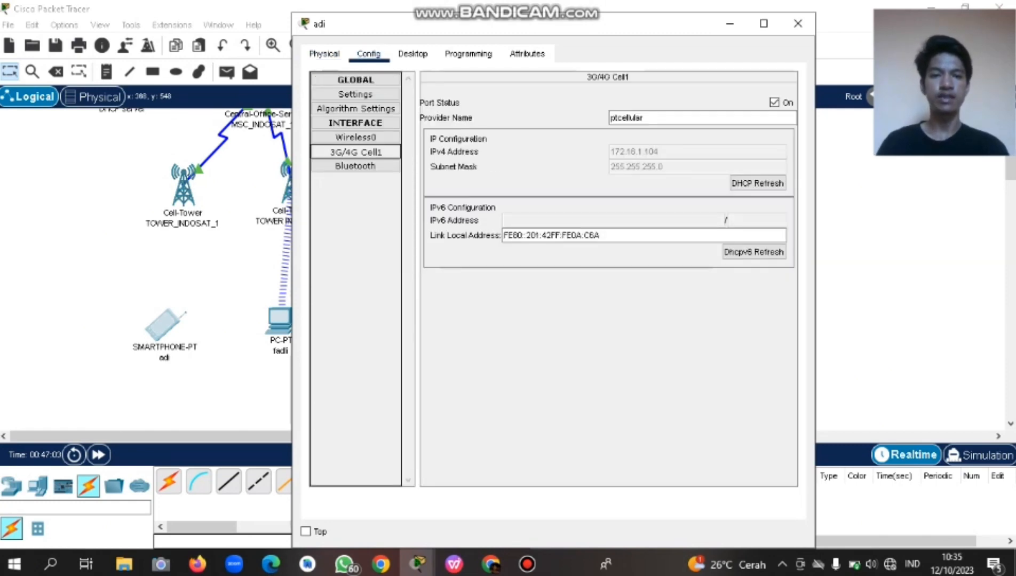
double_click(627, 118)
text(PT_INDOSAT_)
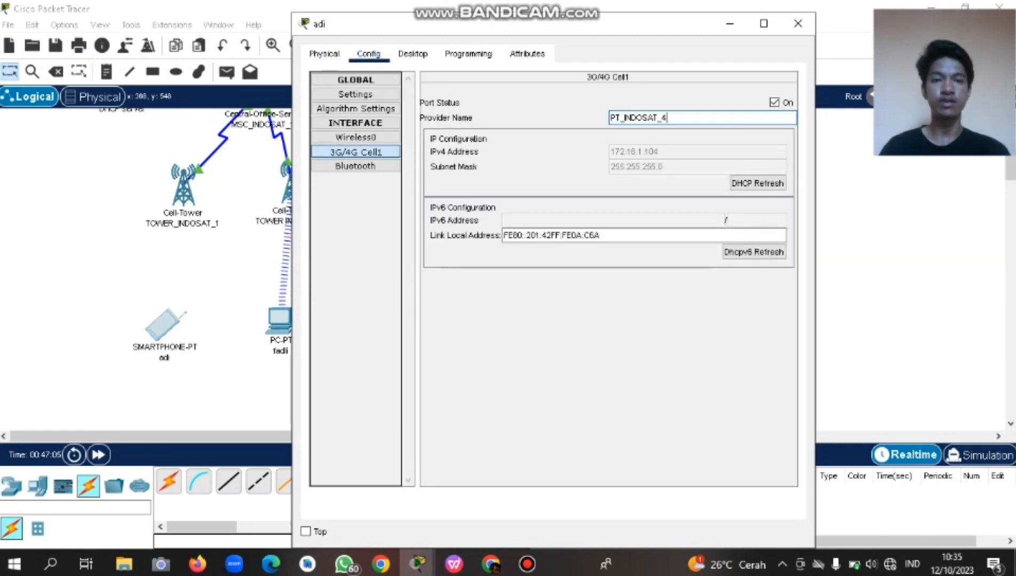
text(1)
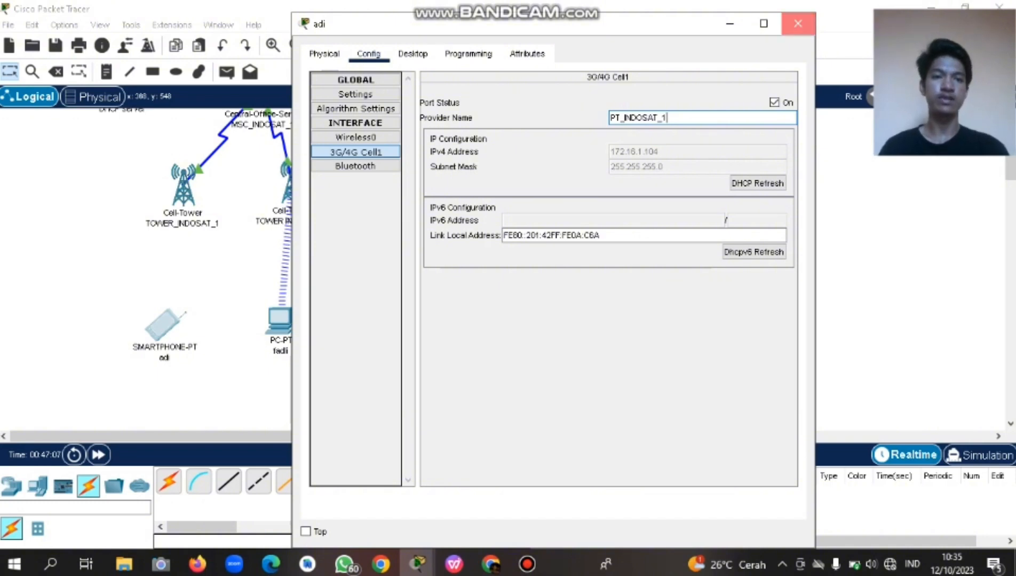
click(797, 24)
scroll(513, 264, up, 5)
Survey the Logical workspace and nudge Switch0 slightly lower.
scroll(321, 270, up, 3)
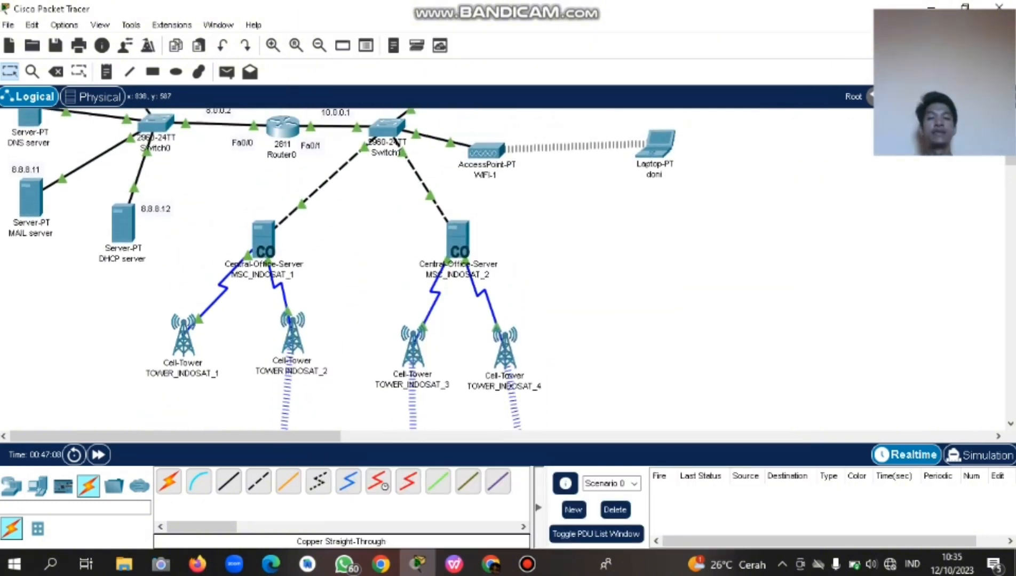
scroll(320, 269, down, 8)
scroll(342, 269, up, 8)
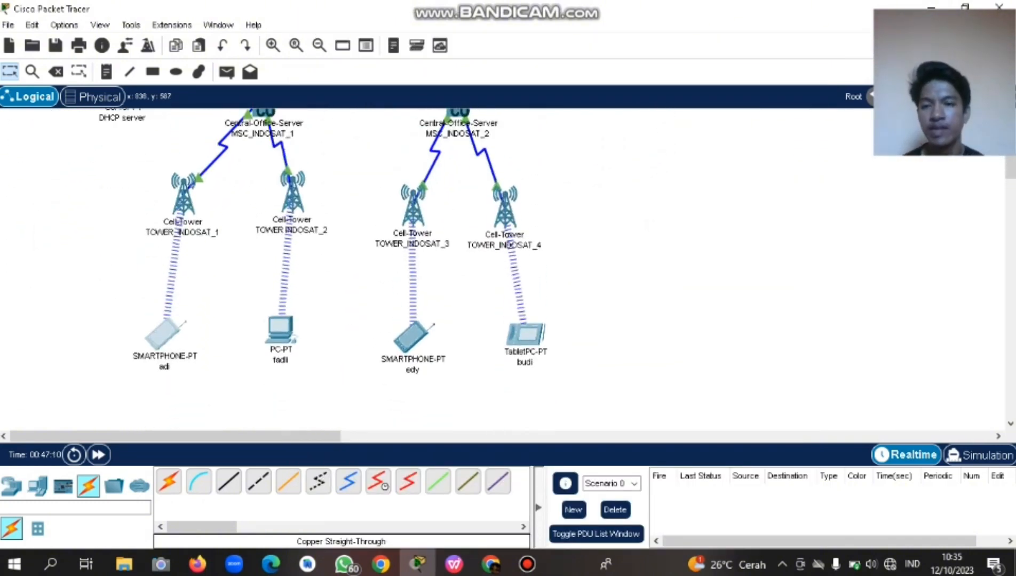
scroll(341, 270, down, 8)
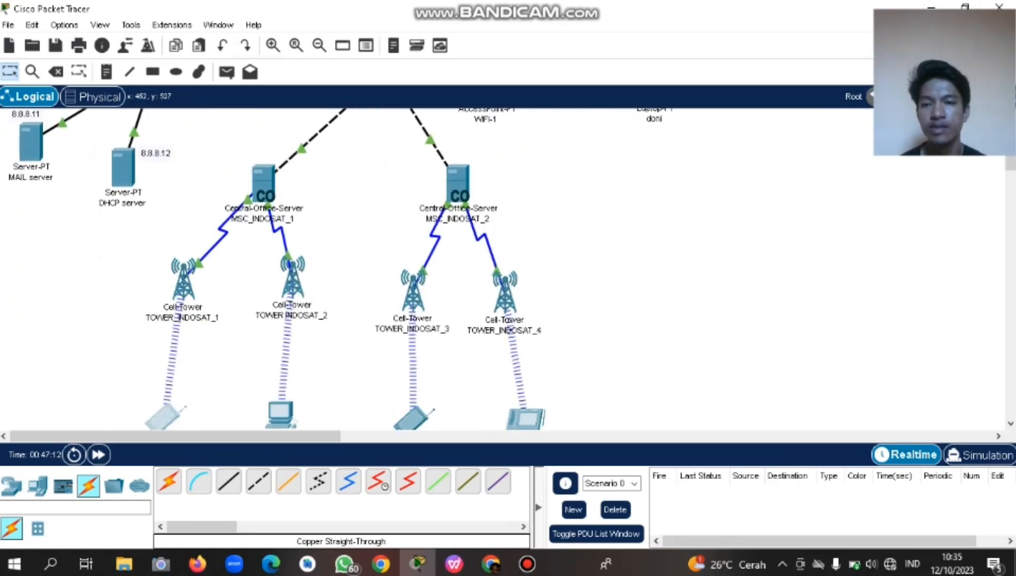
scroll(342, 270, up, 7)
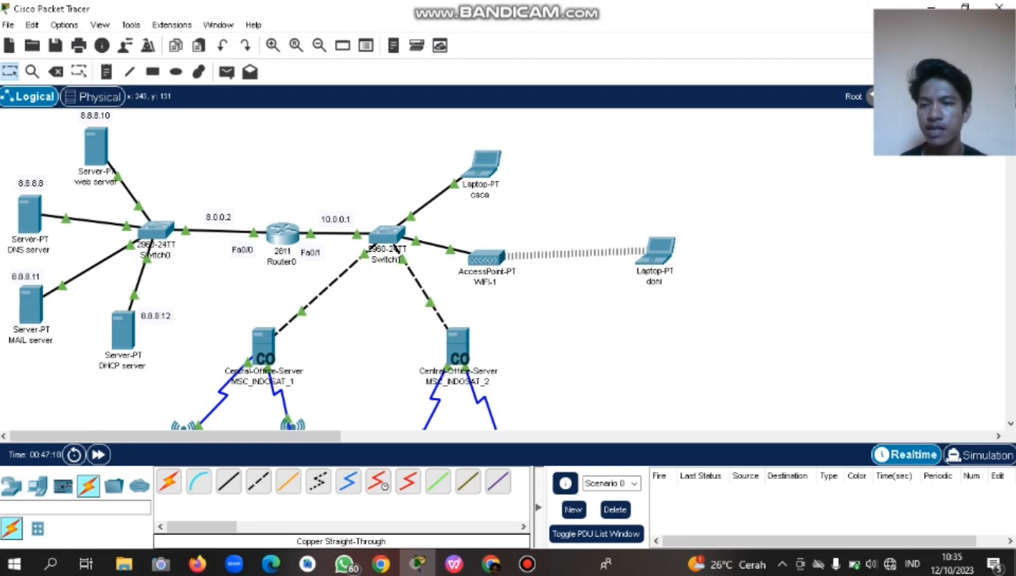
scroll(341, 269, down, 6)
scroll(342, 269, up, 3)
scroll(341, 270, up, 5)
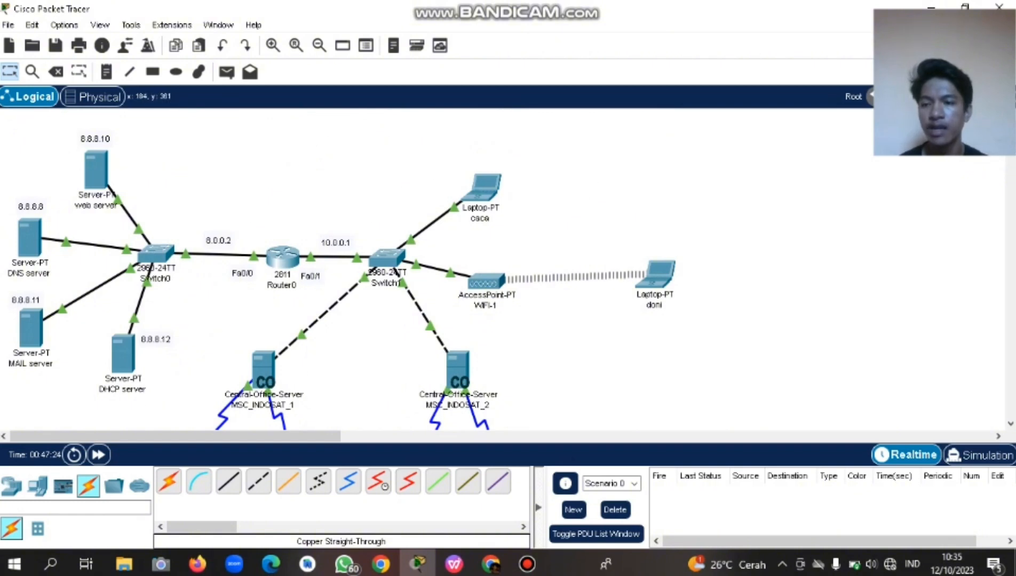
drag(156, 253, 153, 262)
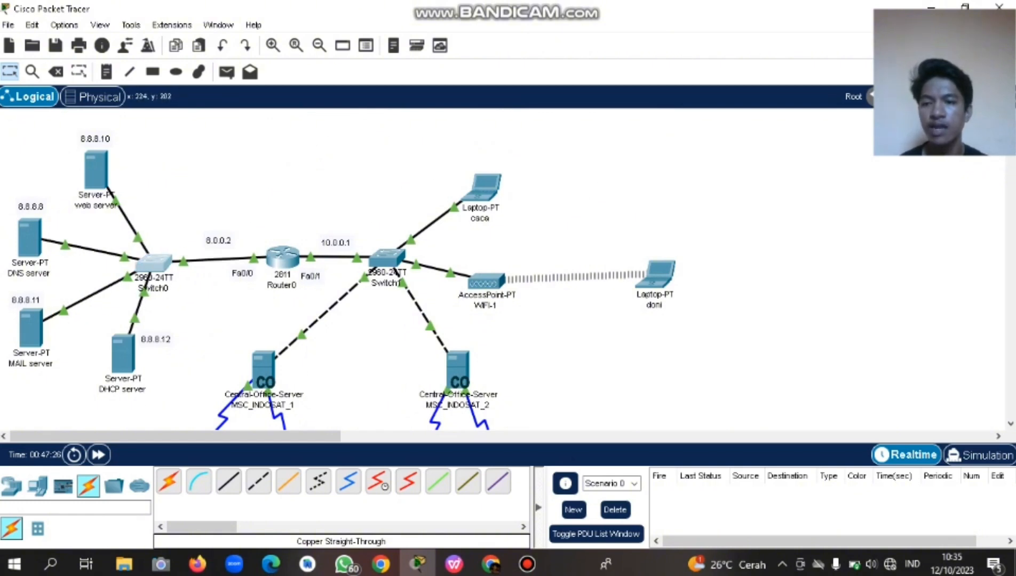
click(213, 327)
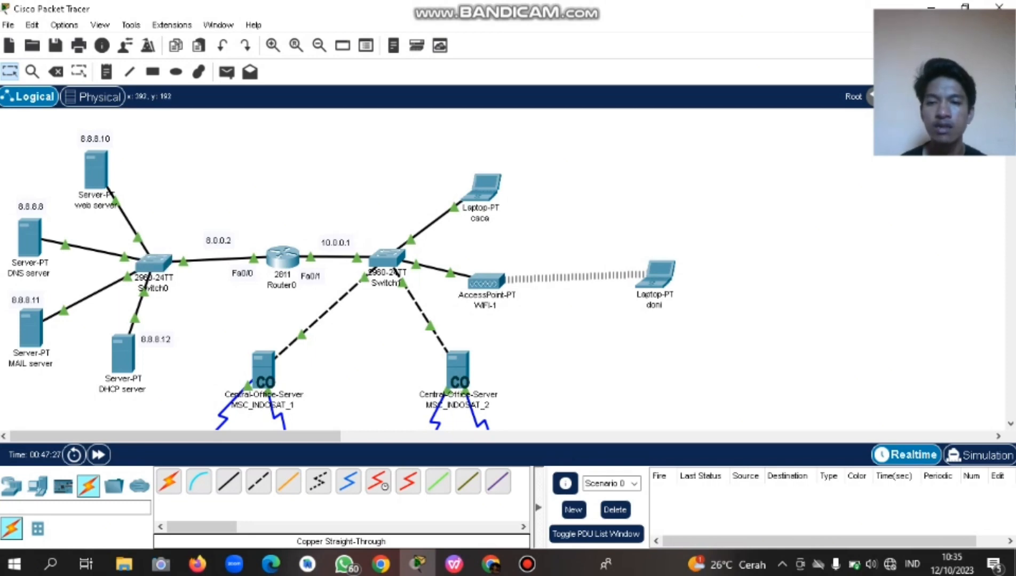
Glance at Router0's window, then move Switch0 up so its Router0 link runs level.
click(291, 253)
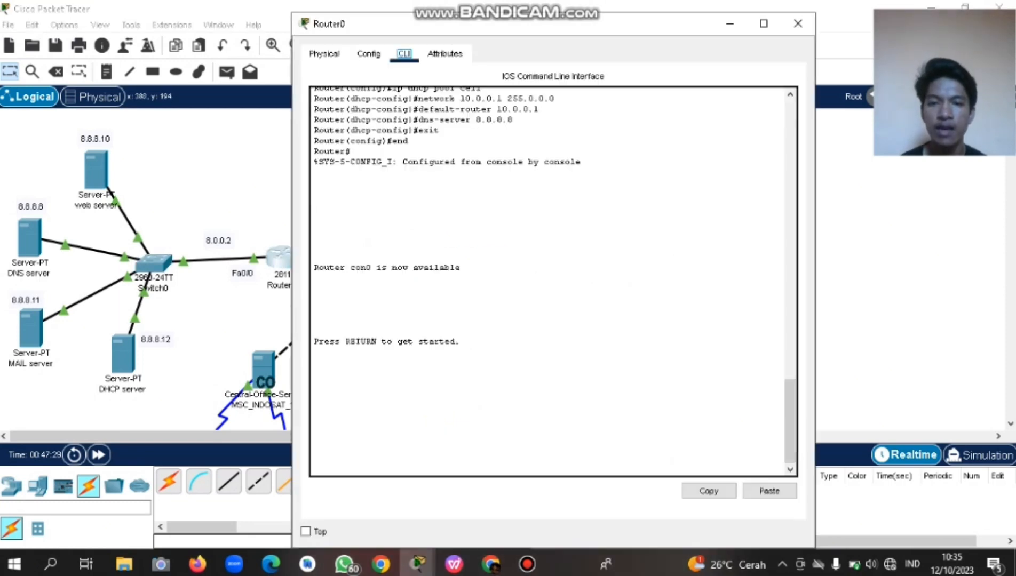
click(798, 23)
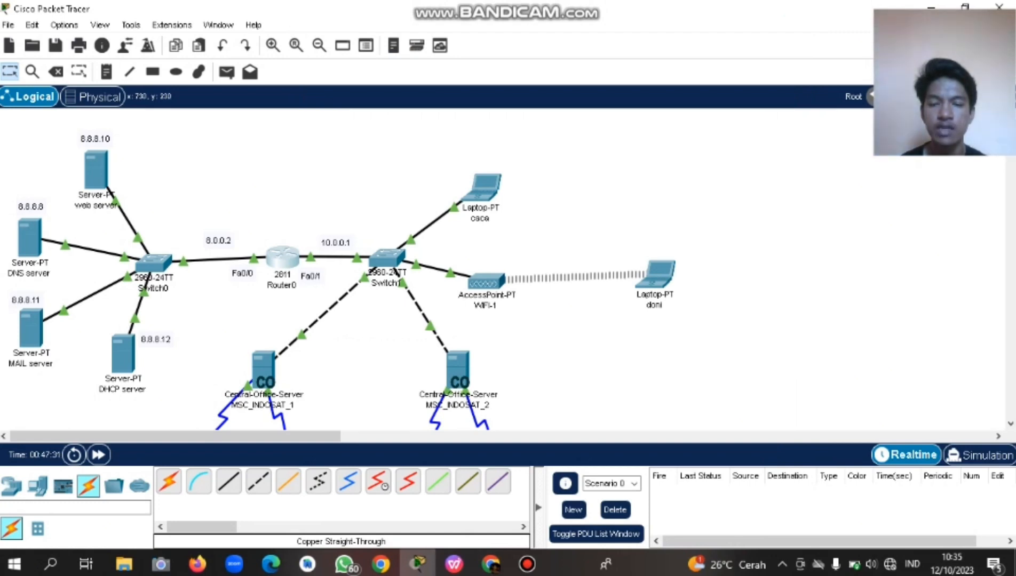
scroll(445, 269, down, 3)
scroll(341, 270, down, 10)
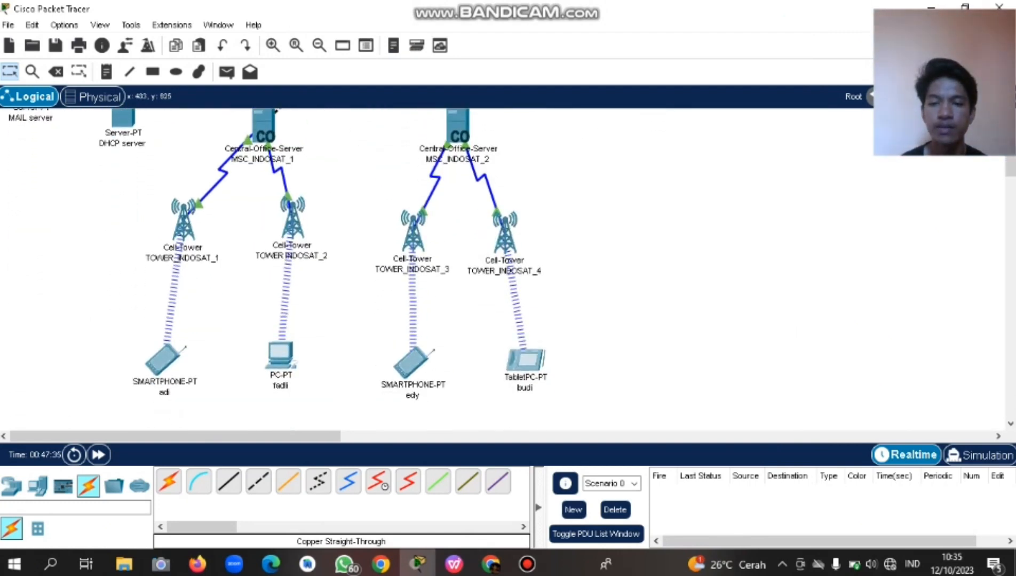
scroll(341, 269, up, 9)
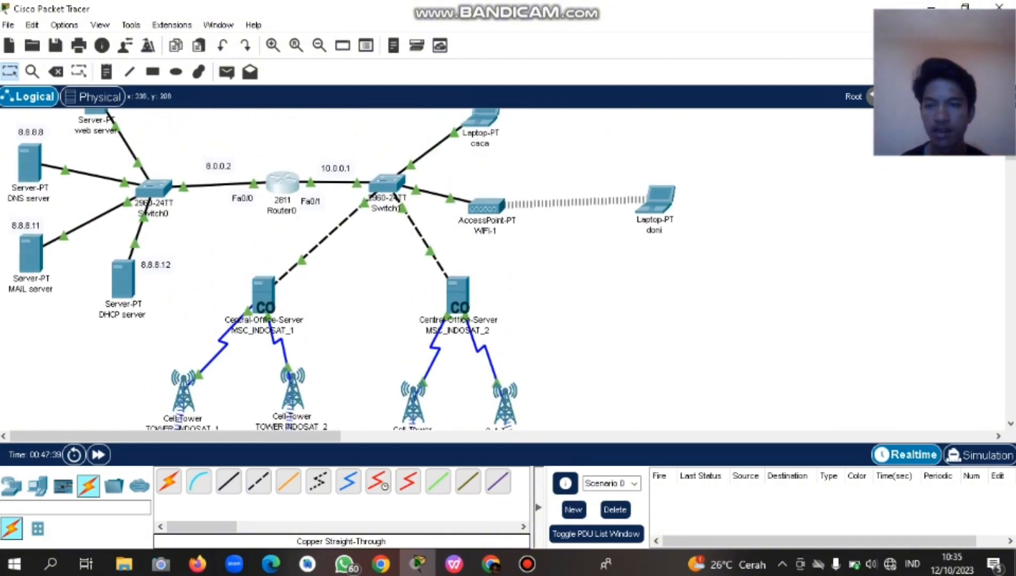
drag(162, 189, 163, 184)
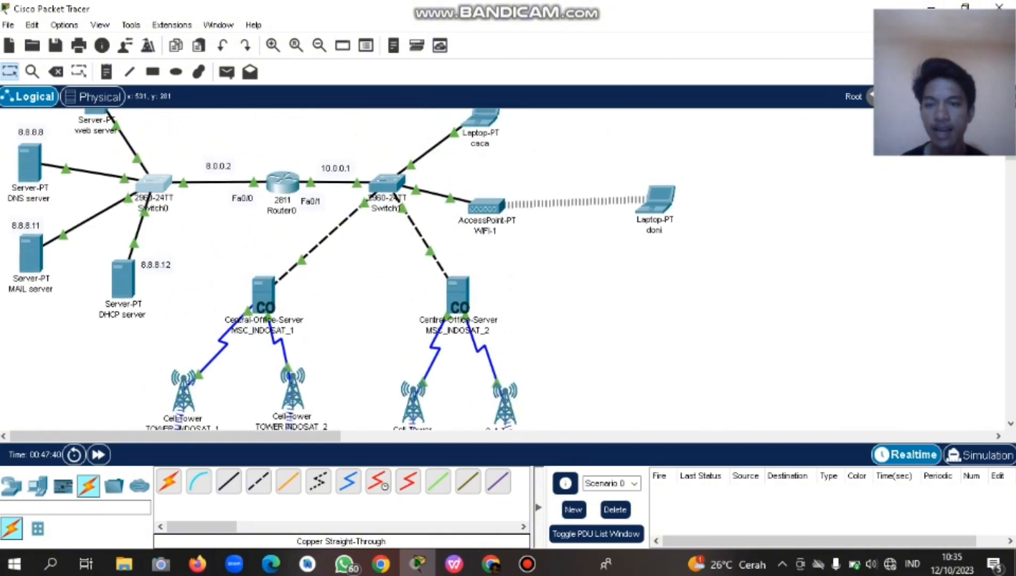
click(454, 564)
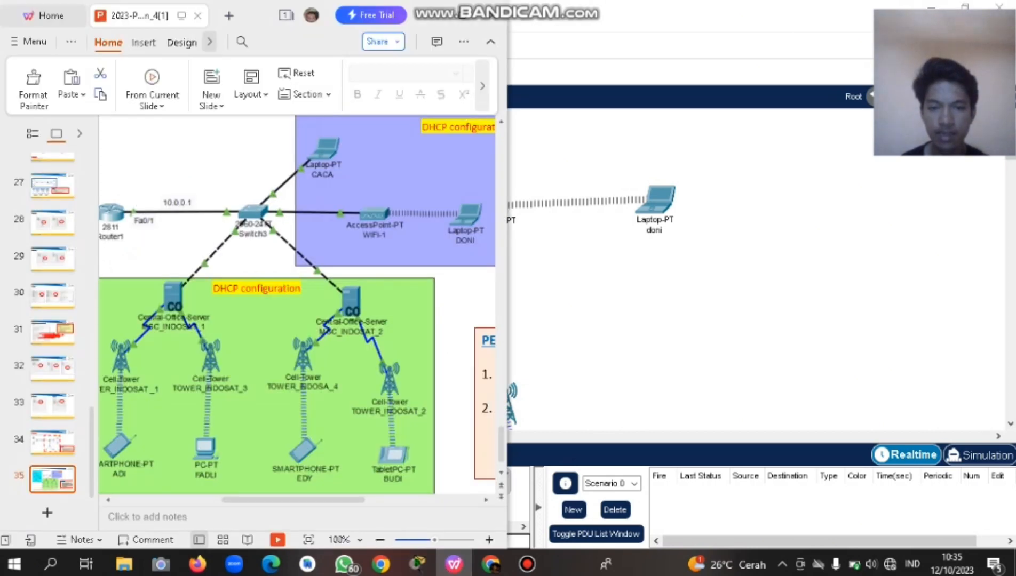
scroll(297, 304, right, 8)
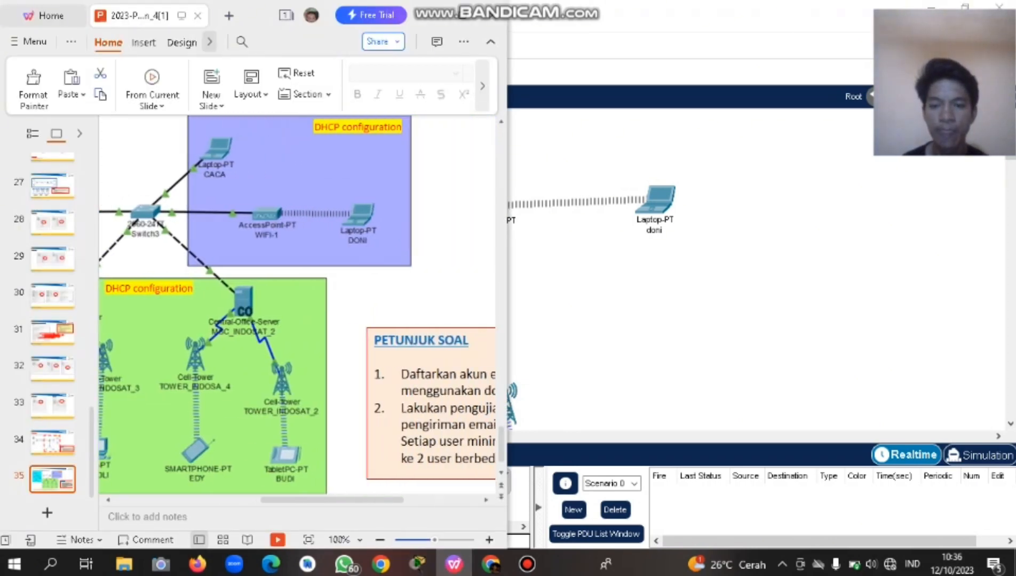
scroll(297, 305, right, 1)
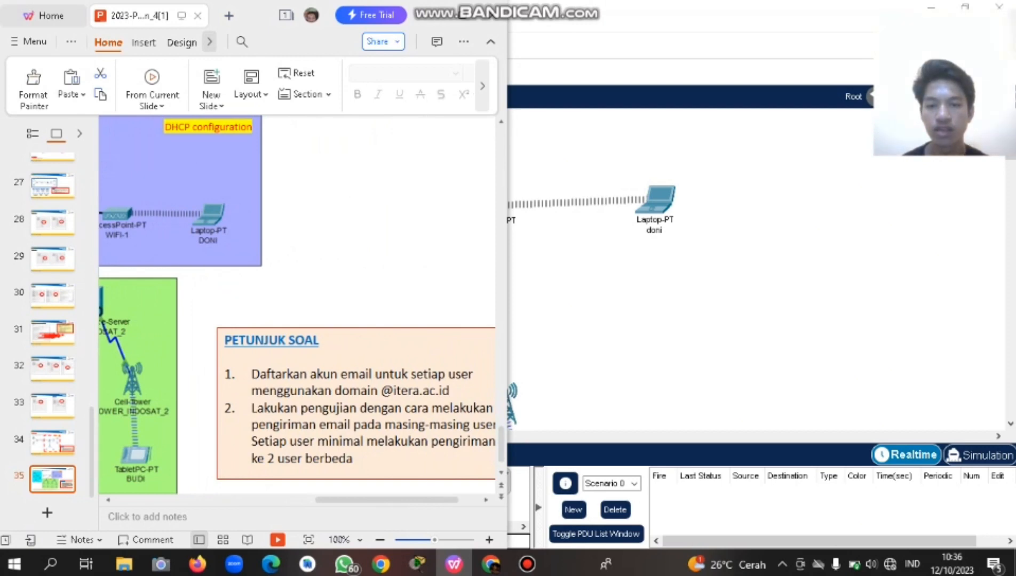
scroll(297, 304, down, 1)
scroll(297, 304, right, 2)
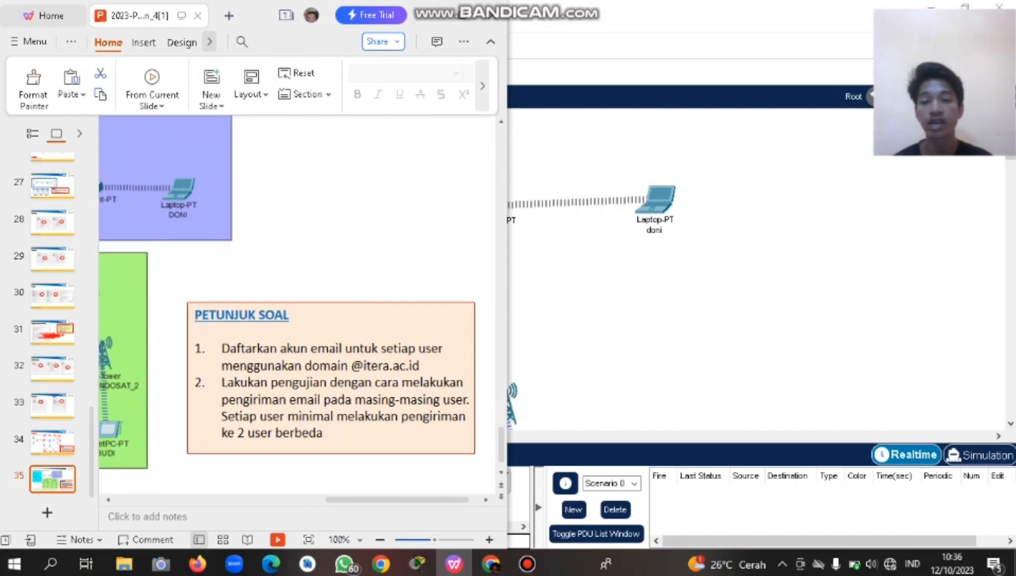
drag(420, 366, 221, 348)
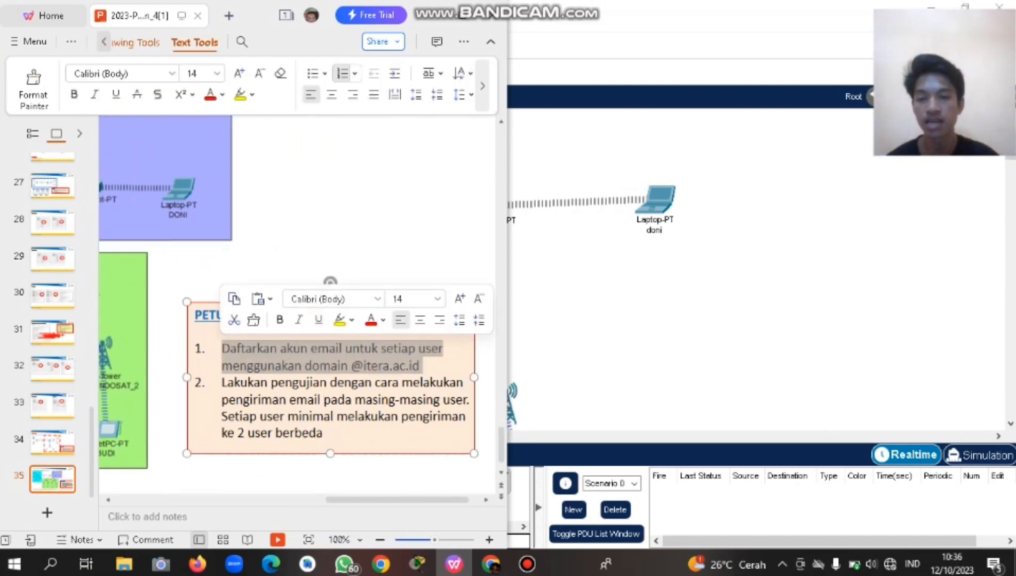
click(277, 253)
drag(420, 366, 221, 349)
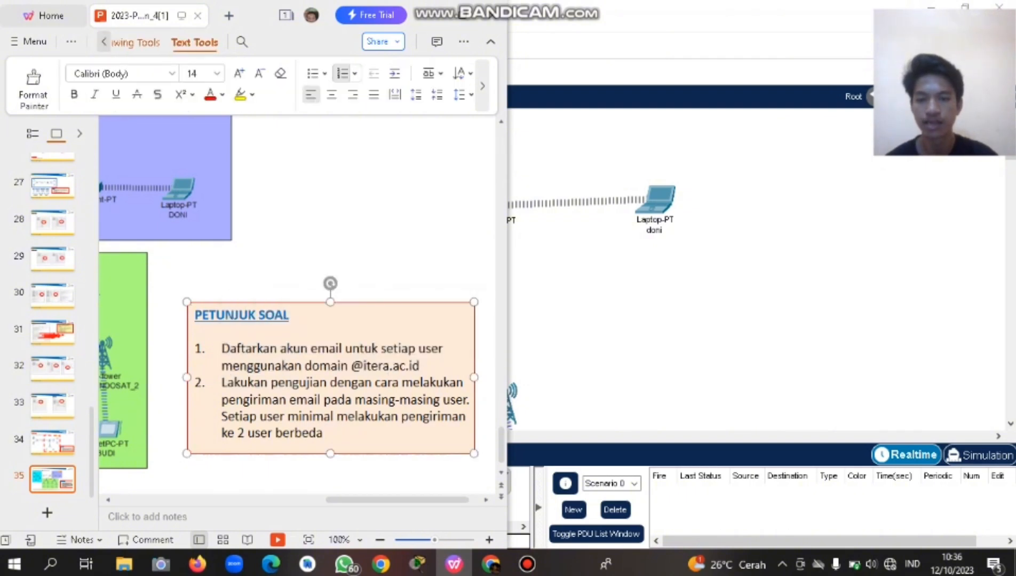
click(435, 383)
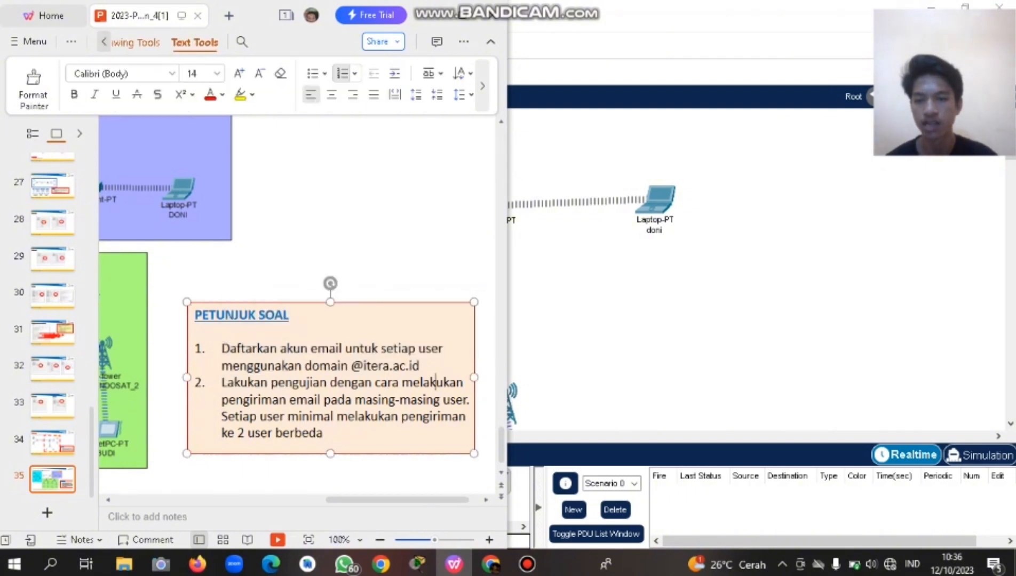
drag(227, 383, 389, 400)
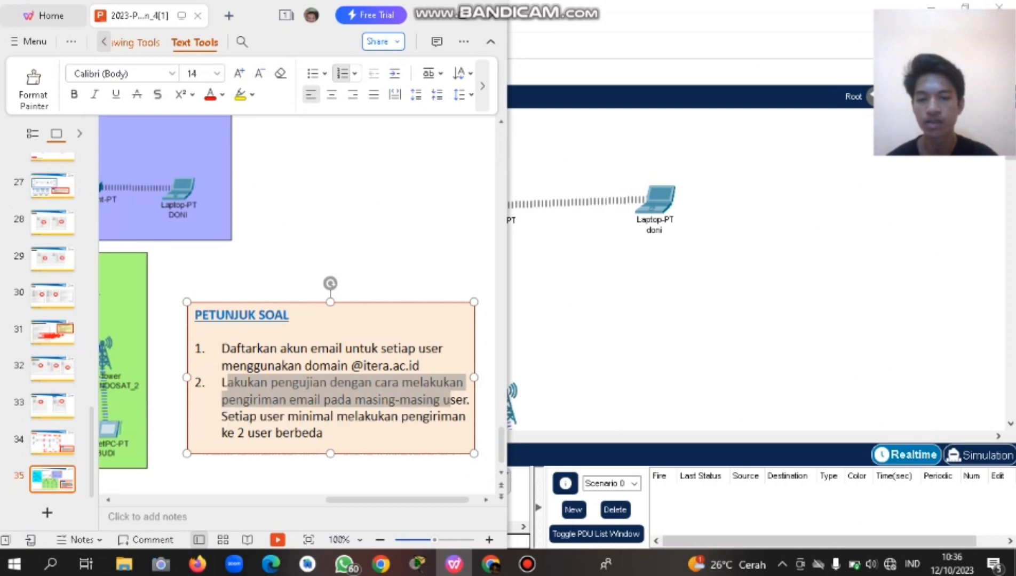
click(302, 432)
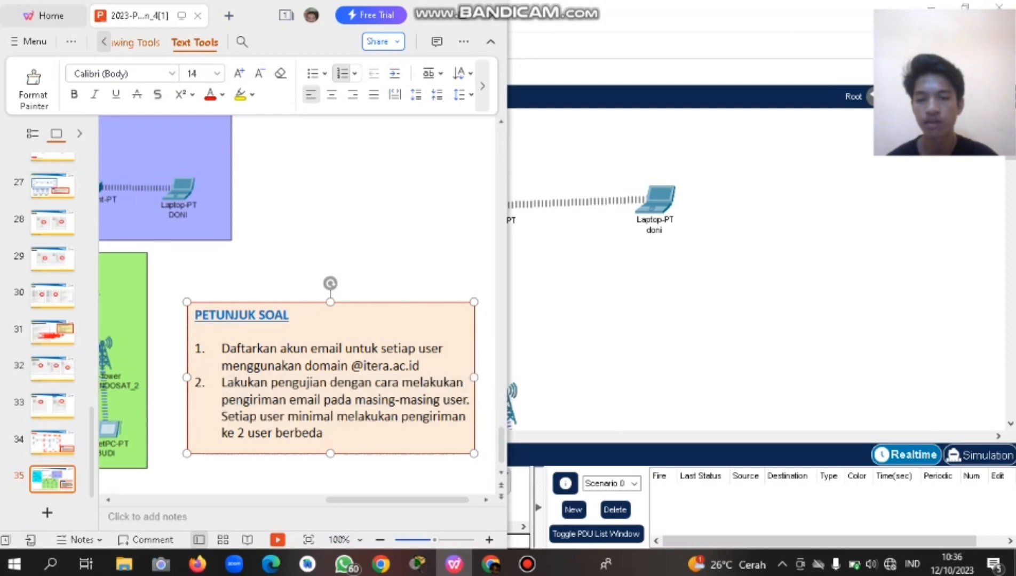
mouse_move(323, 433)
mouse_down()
mouse_move(221, 416)
mouse_move(410, 417)
mouse_move(323, 433)
mouse_up()
click(171, 421)
click(341, 433)
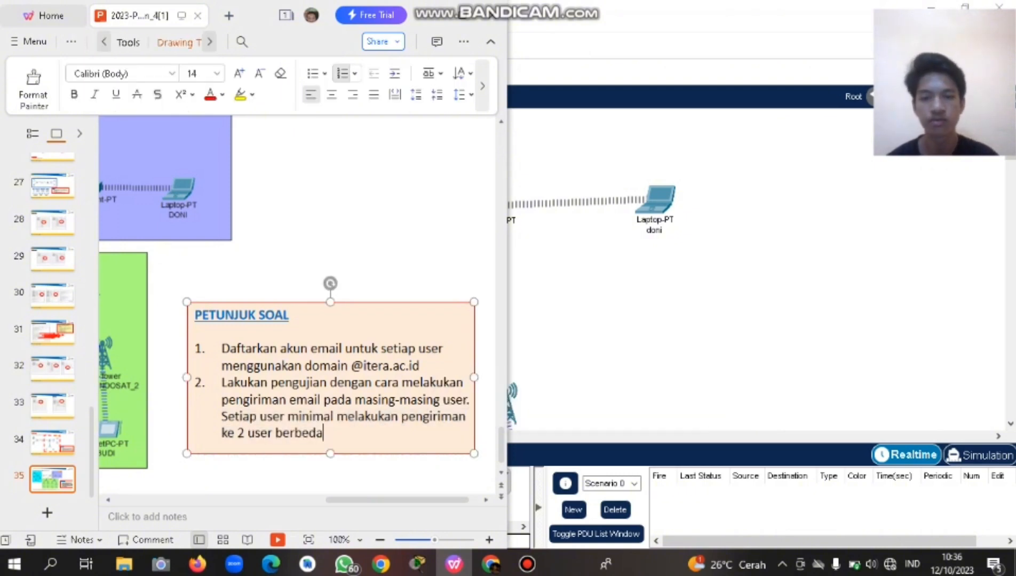
click(539, 320)
scroll(539, 320, up, 2)
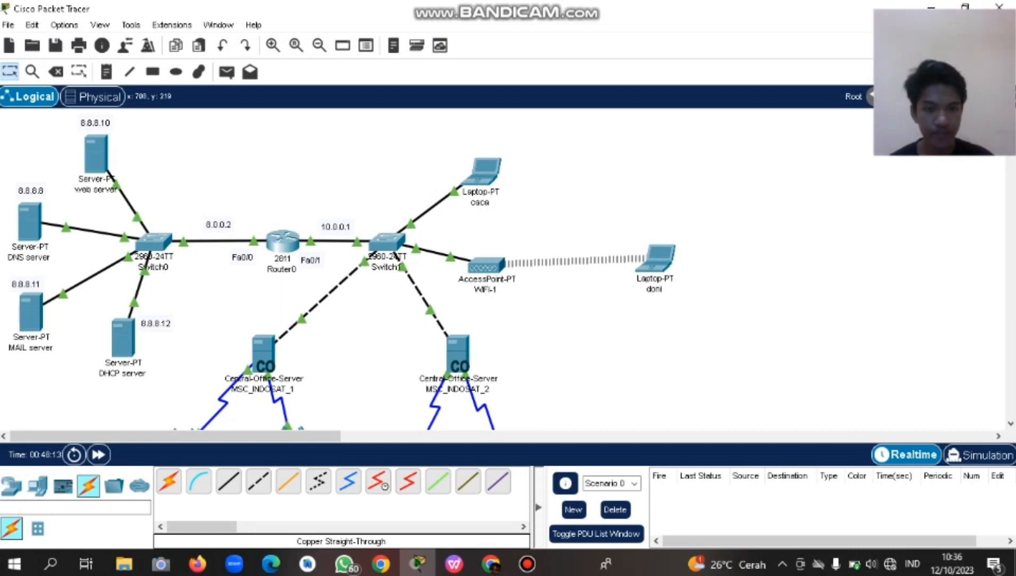
On laptop caca, launch the Email app's empty Configure Mail form.
click(483, 172)
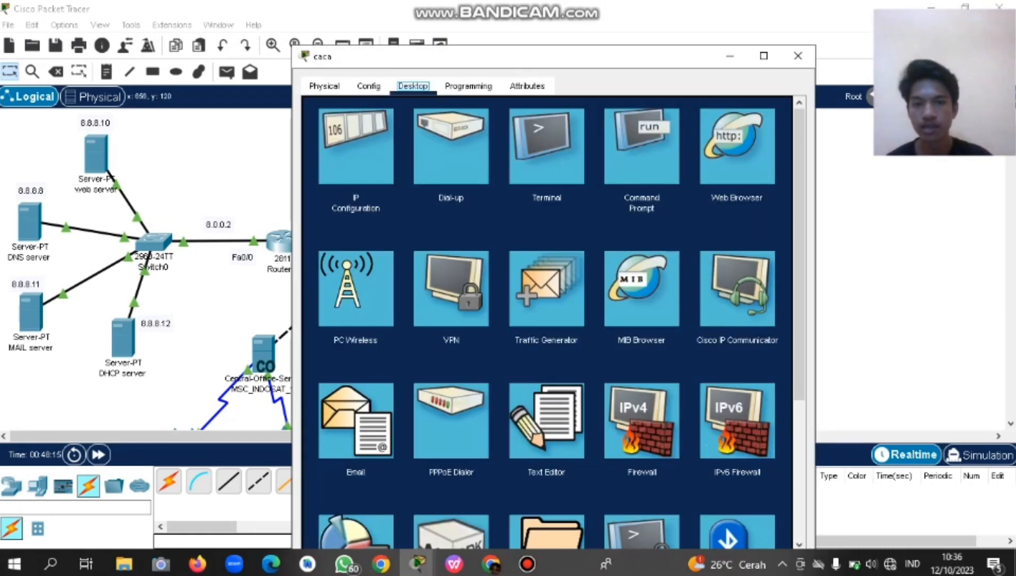
drag(340, 56, 223, 42)
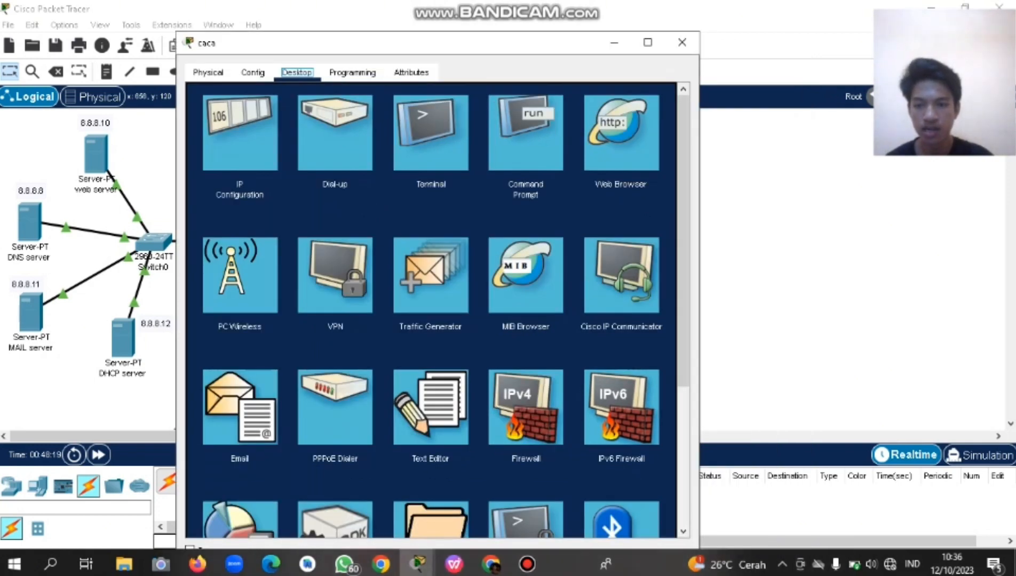
click(240, 406)
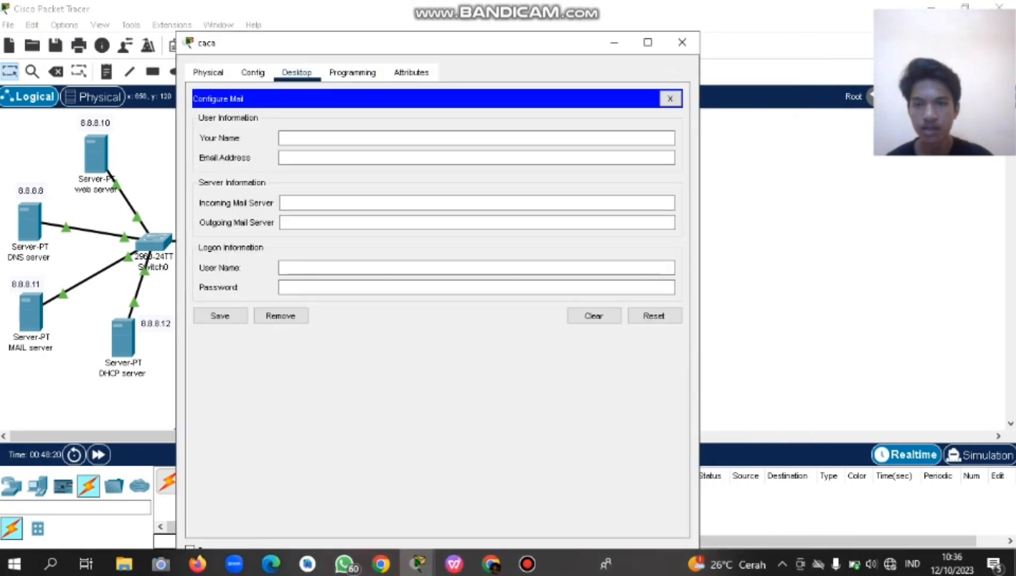
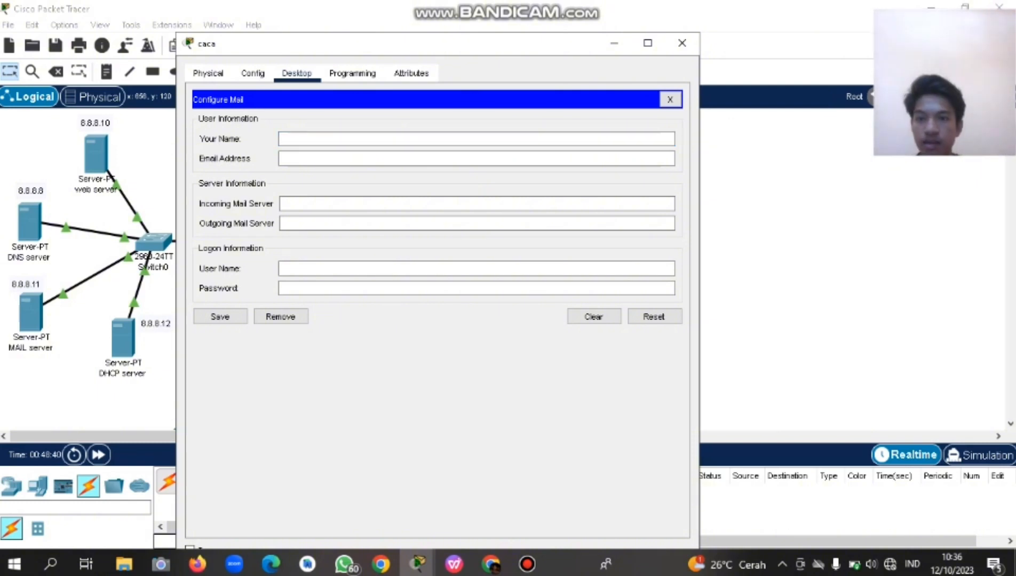
text(C)
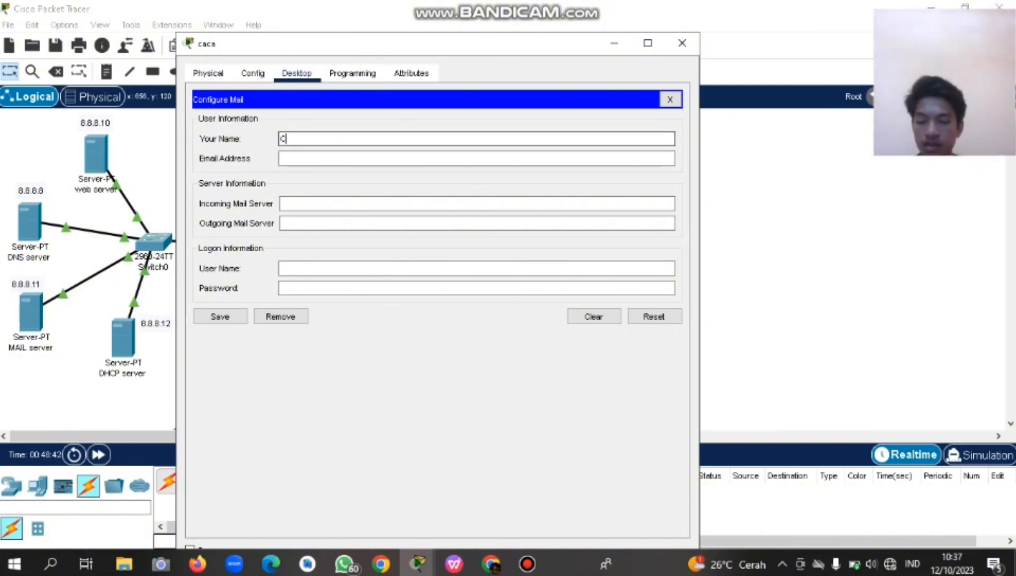
text(A)
key(BackSpace)
key(BackSpace)
key(Caps_Lock)
text(ca)
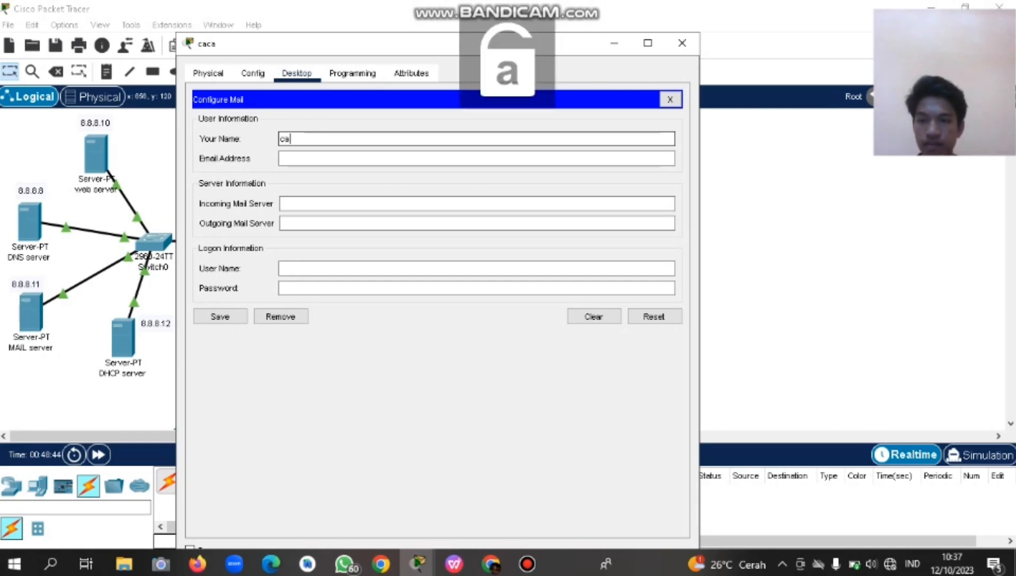
text(ca)
key(Tab)
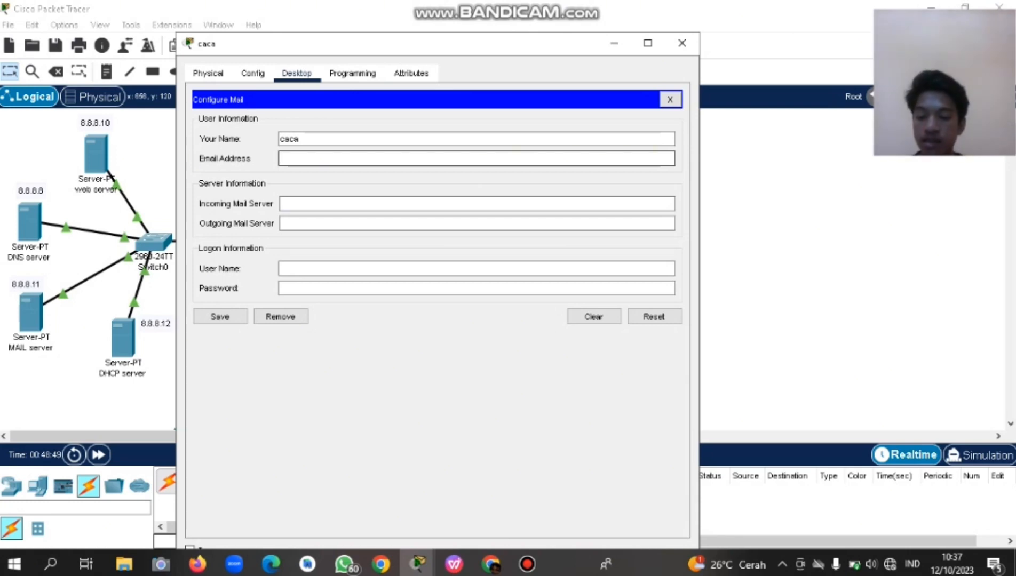
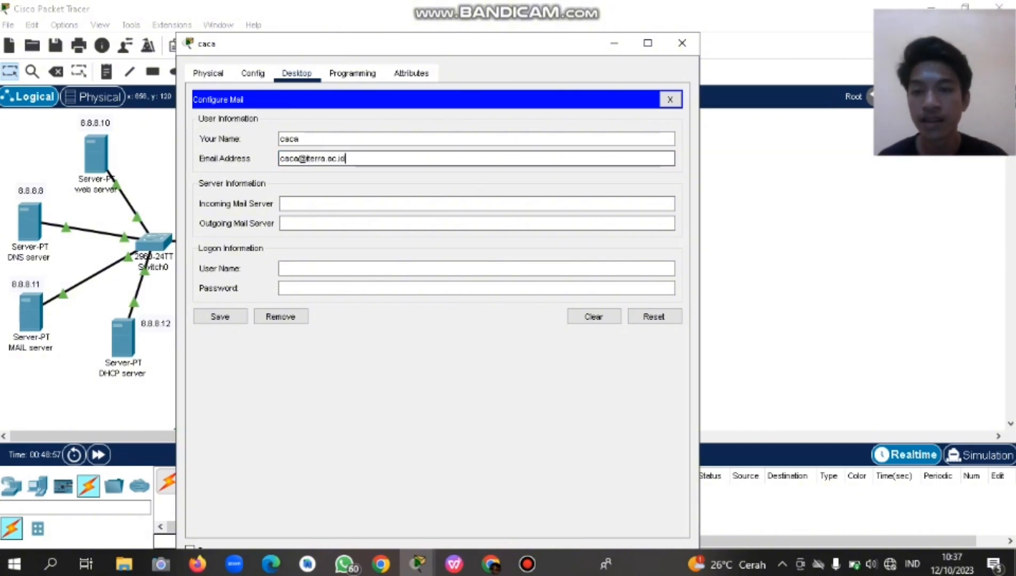
click(319, 159)
key(BackSpace)
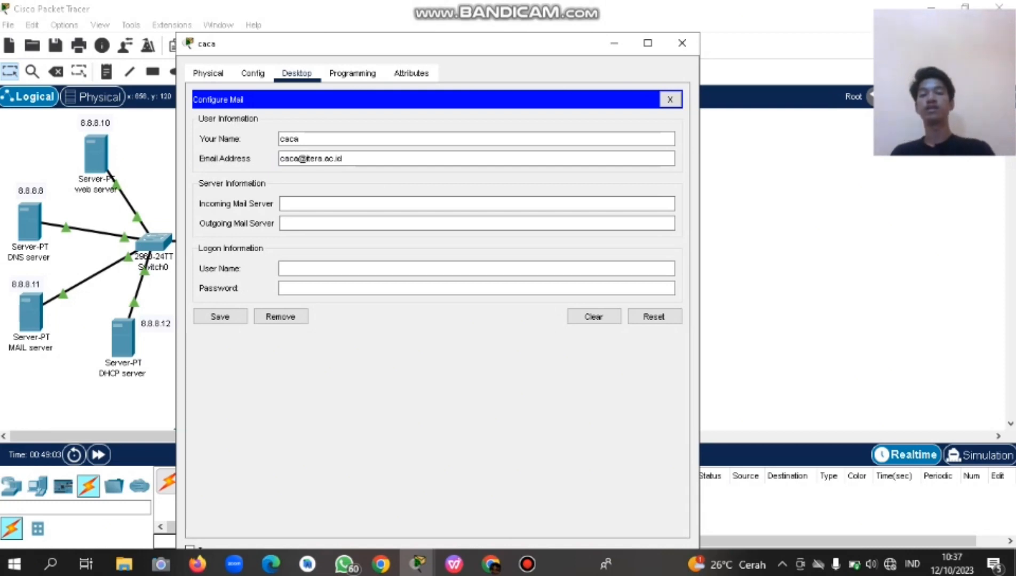
key(Tab)
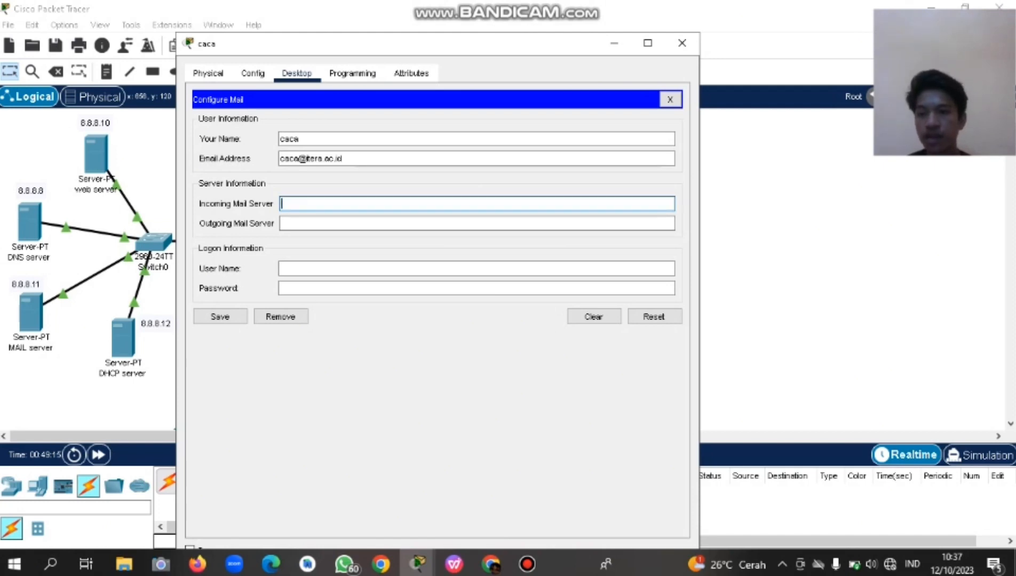
Set incoming and outgoing servers to 8.8.8.11, enter the logon user name and password, and save.
drag(319, 47, 342, 52)
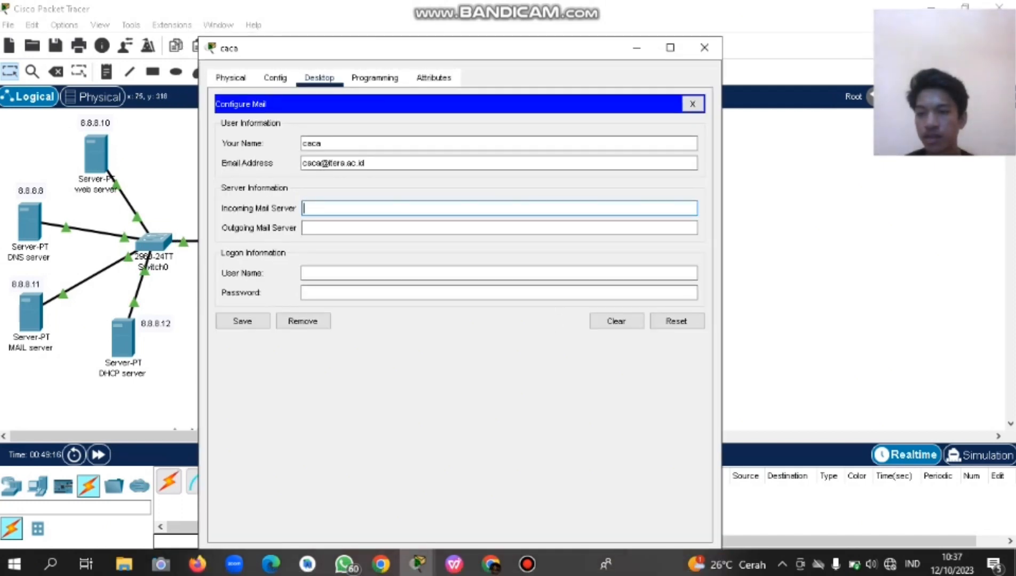
text(8)
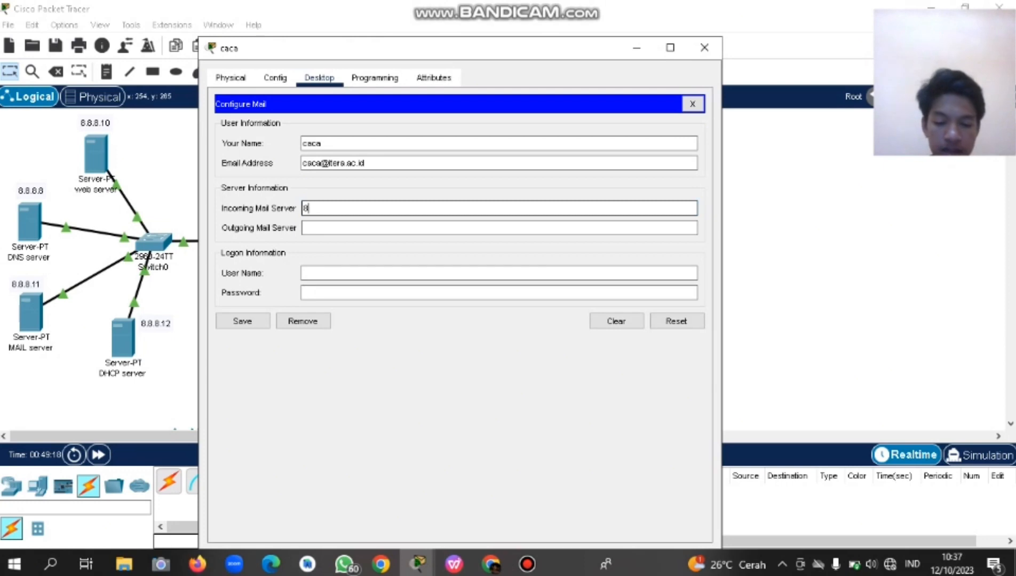
text(.8.8.11)
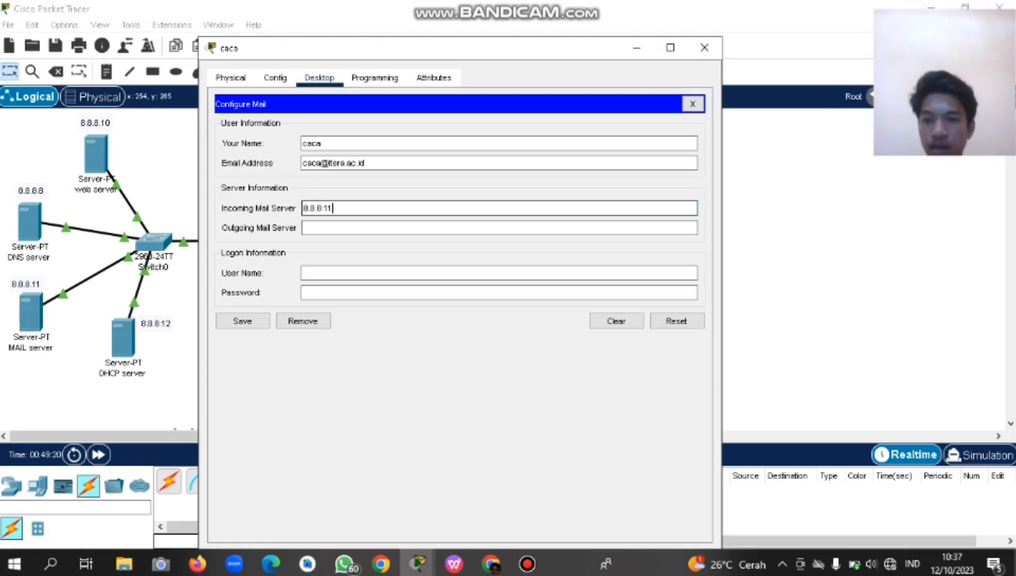
click(304, 228)
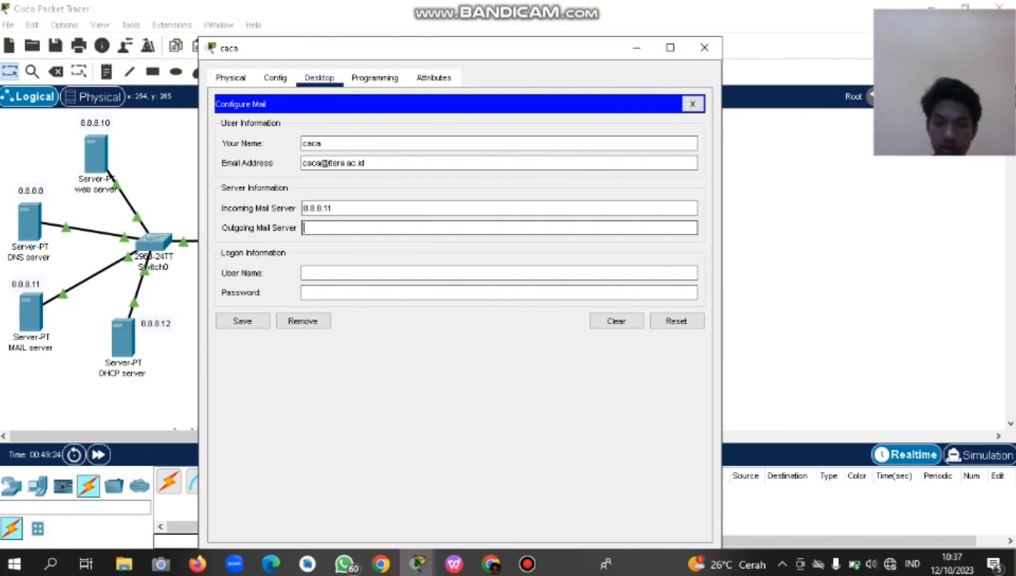
text(8.8)
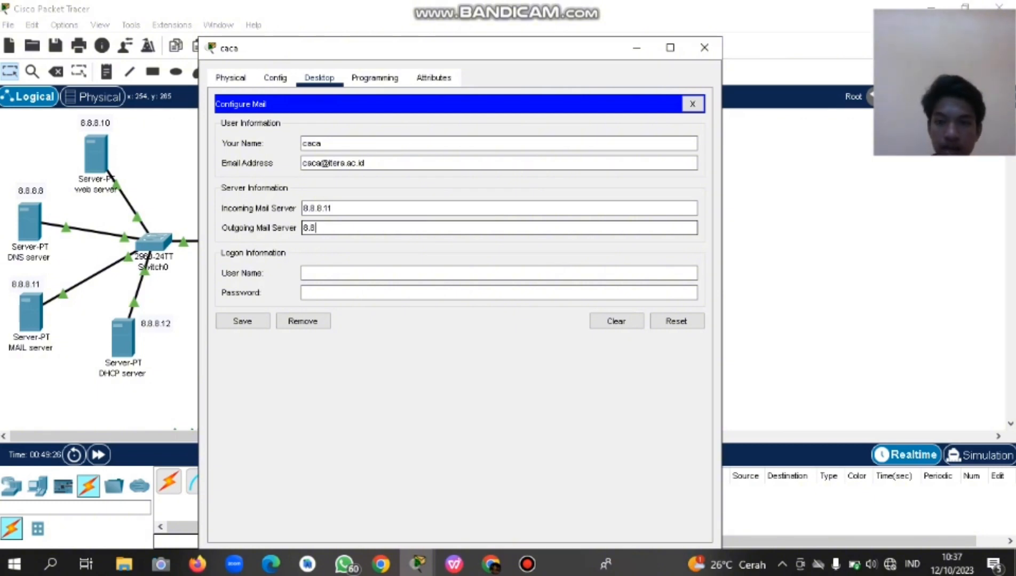
text(.8.11)
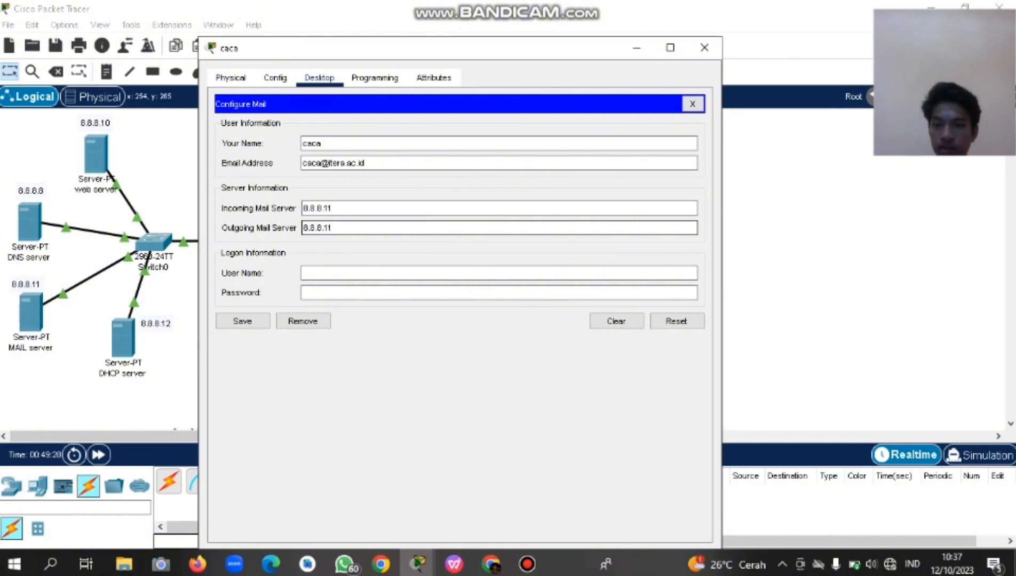
click(302, 273)
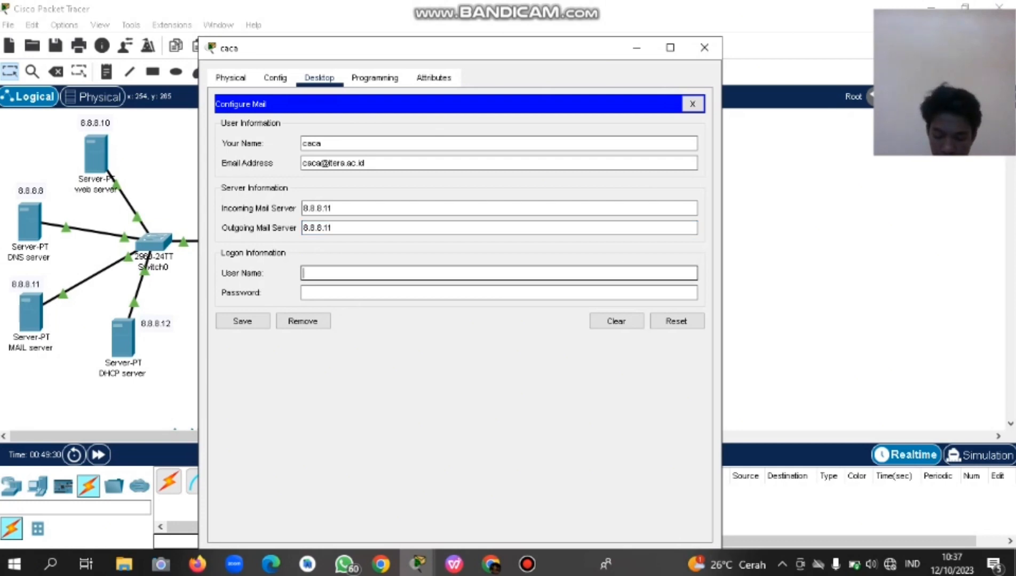
text(caca)
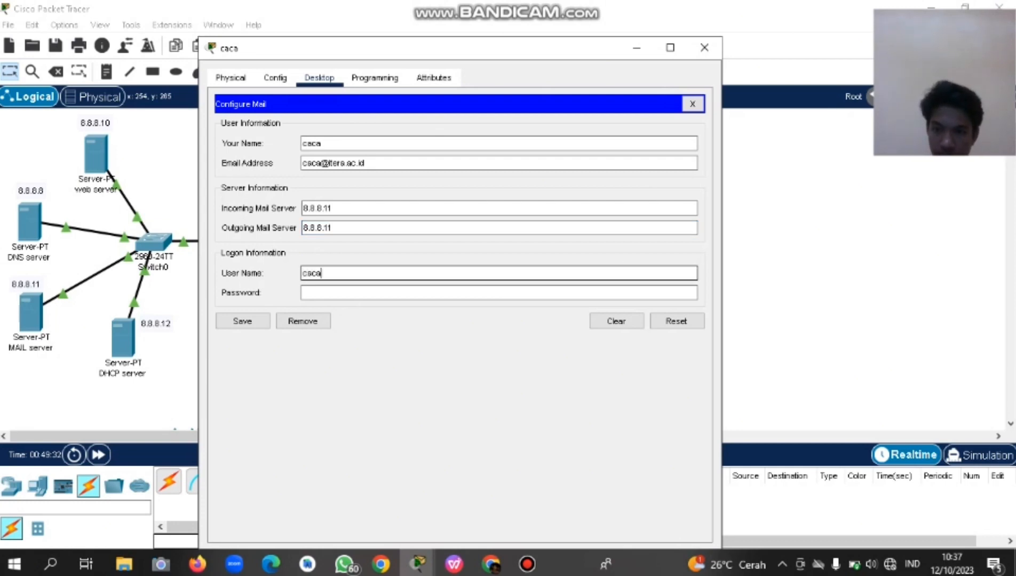
click(303, 293)
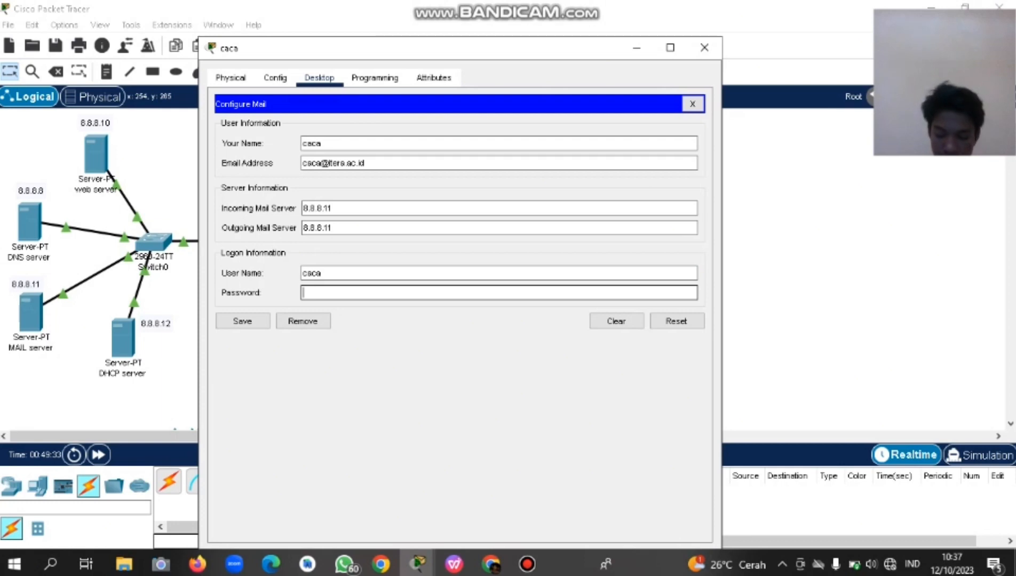
text(123456)
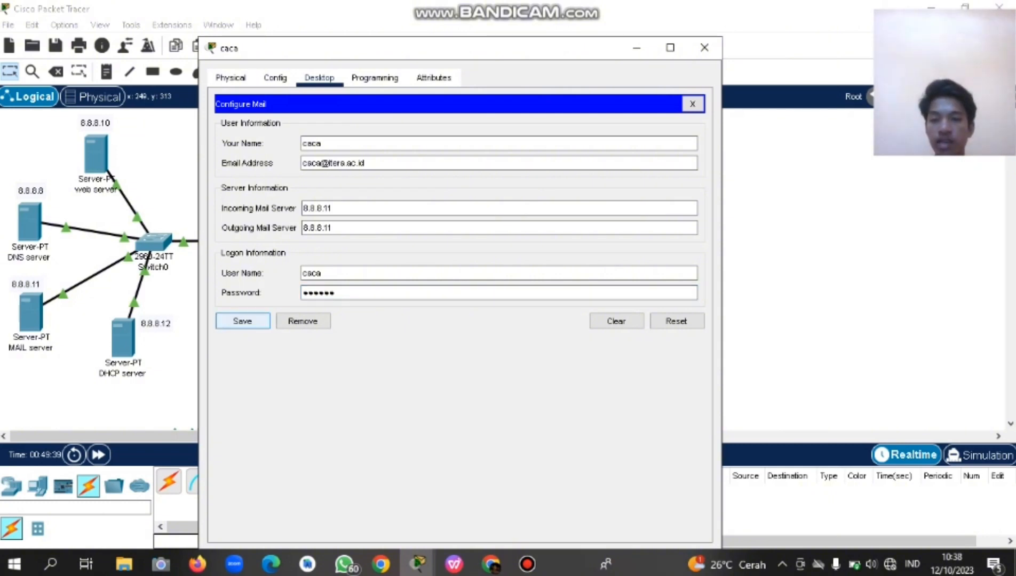
click(242, 321)
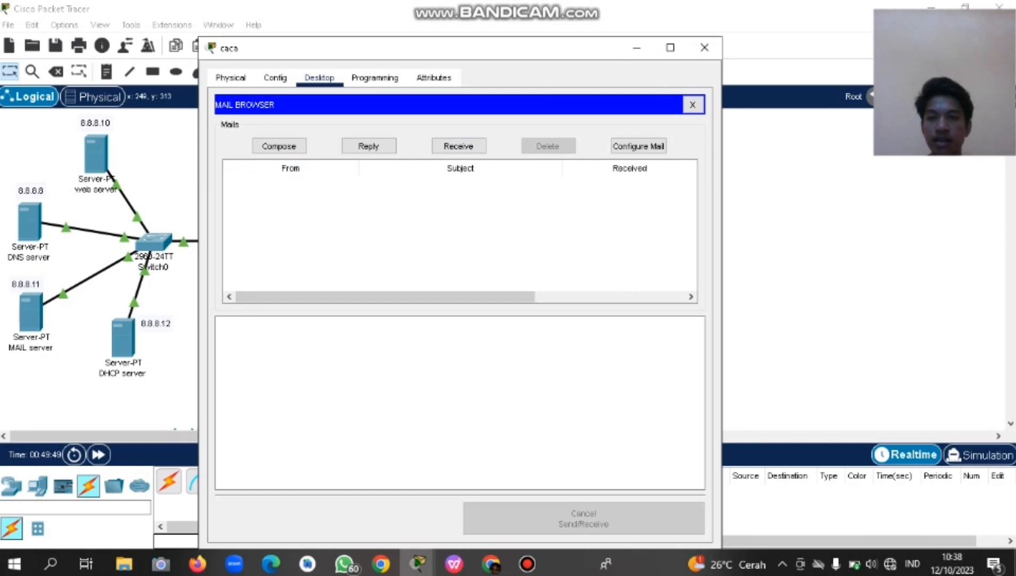
drag(427, 48, 332, 67)
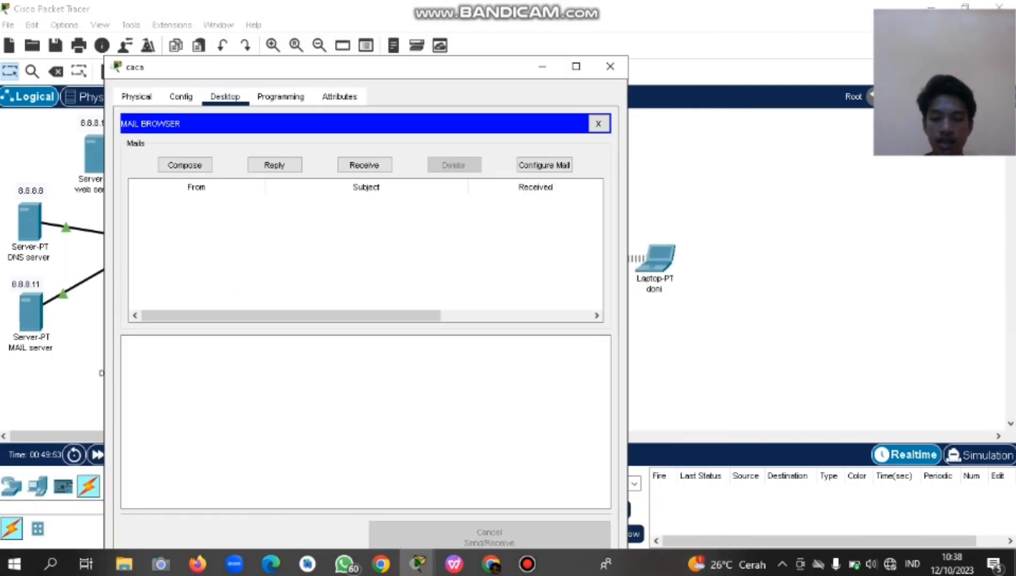
click(454, 564)
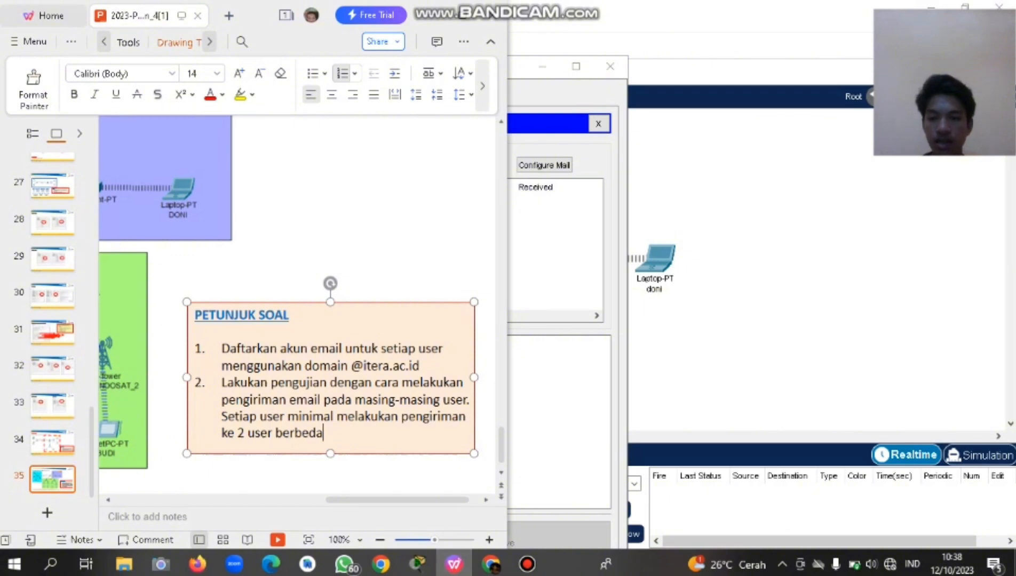
drag(243, 400, 326, 434)
click(327, 433)
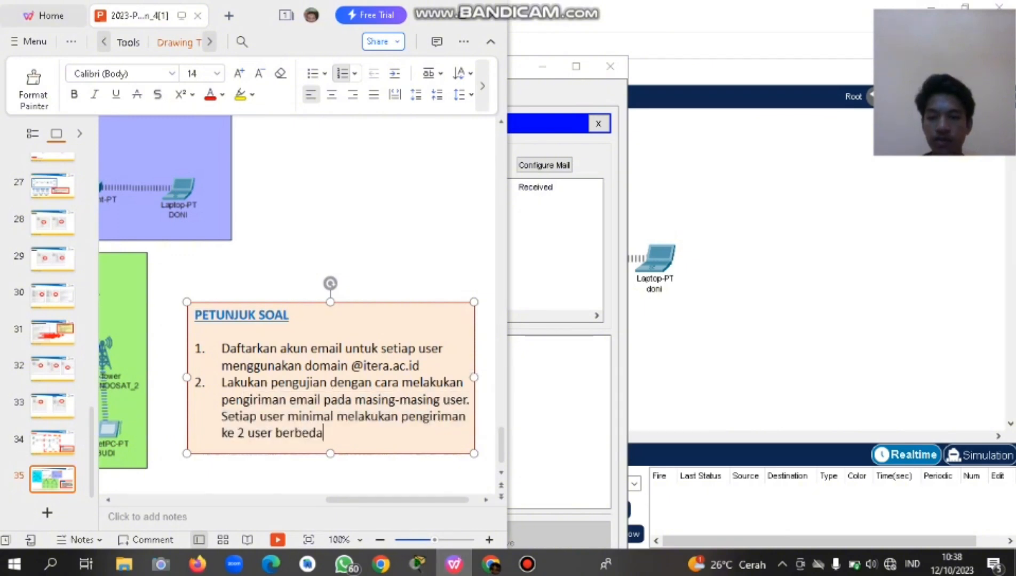
drag(222, 416, 324, 433)
click(323, 433)
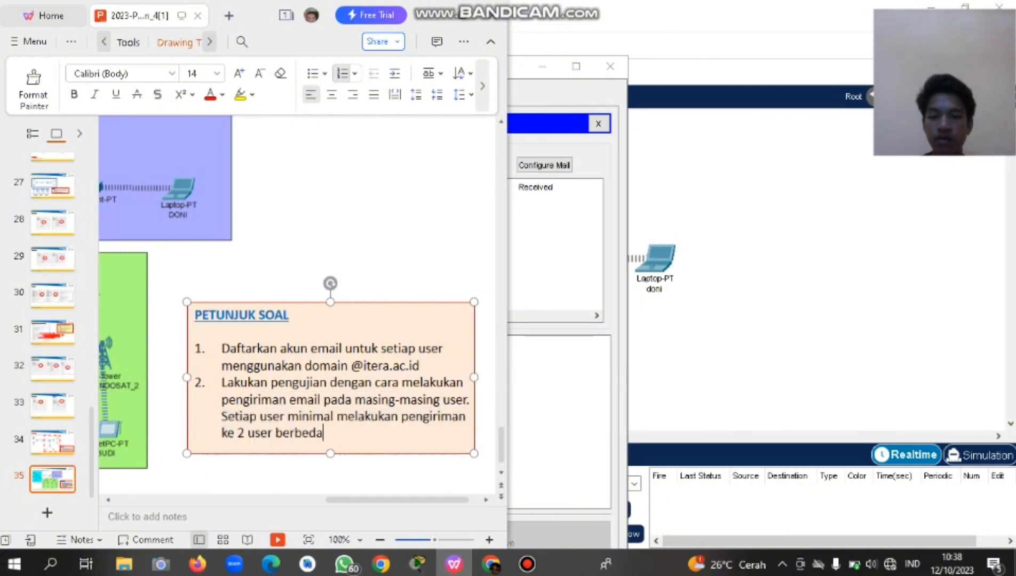
click(715, 214)
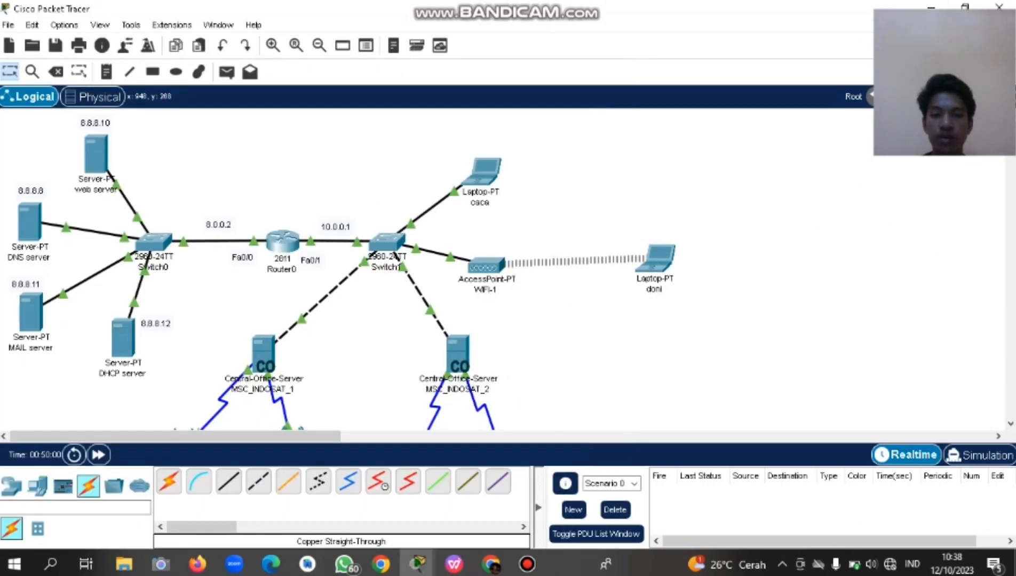
Start a new mail on the caca laptop addressed to the other user's account.
click(485, 171)
click(185, 165)
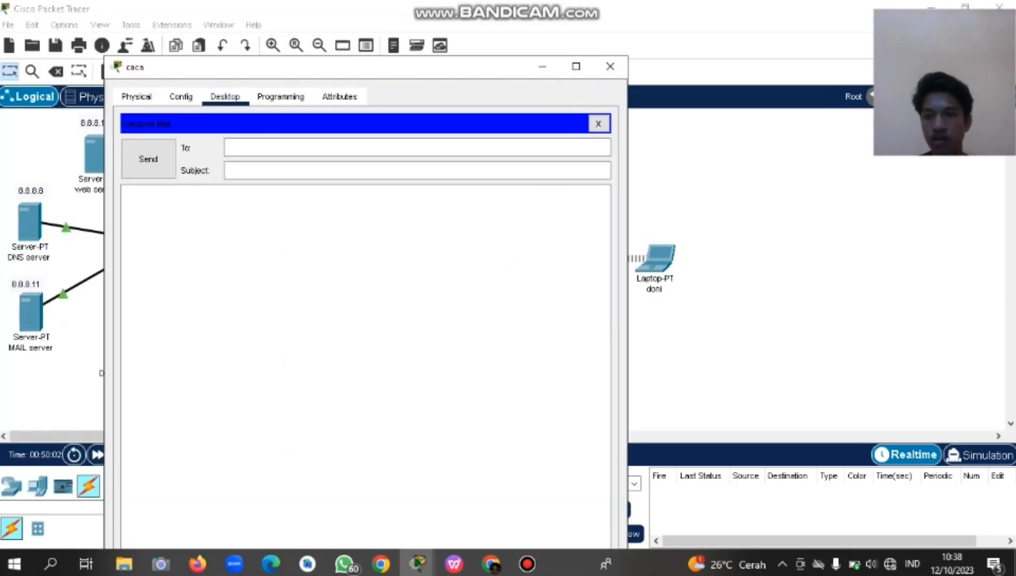
click(267, 148)
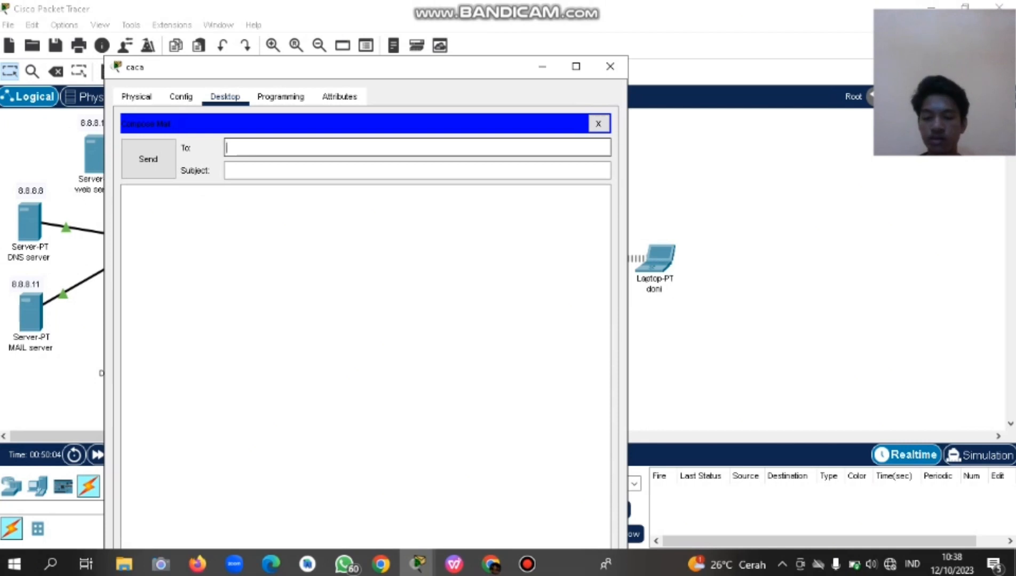
text(doni)
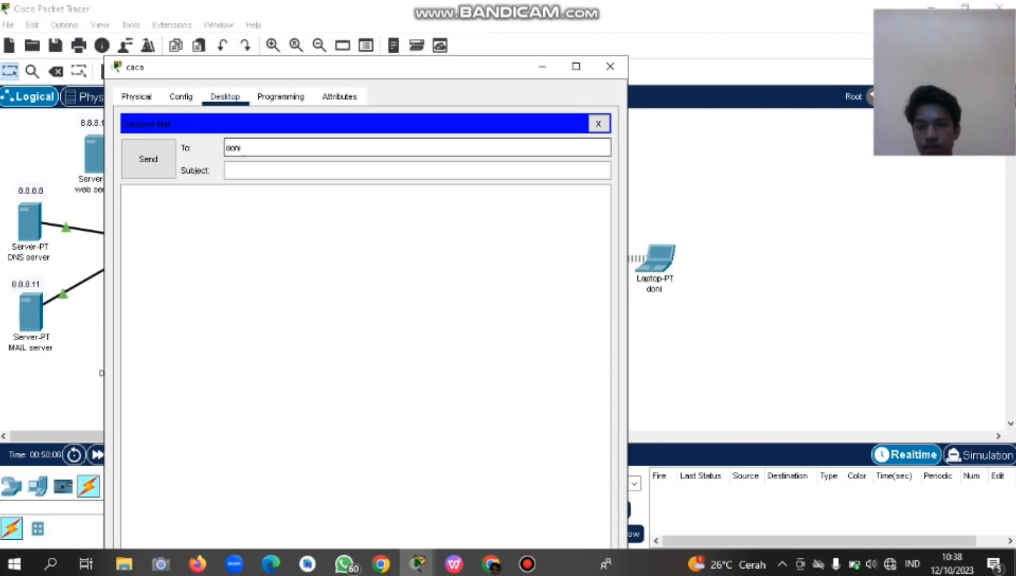
click(246, 171)
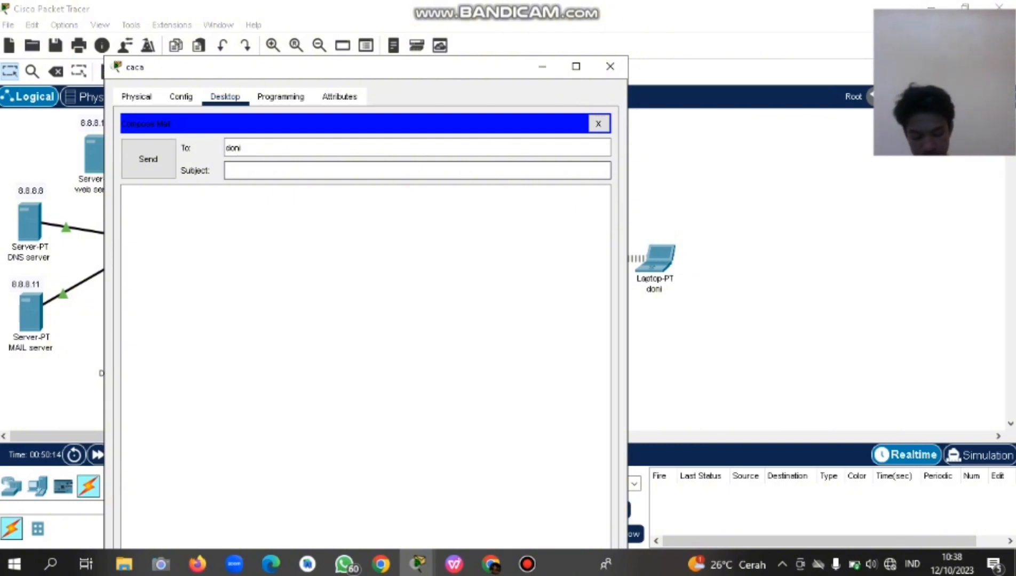
text(do)
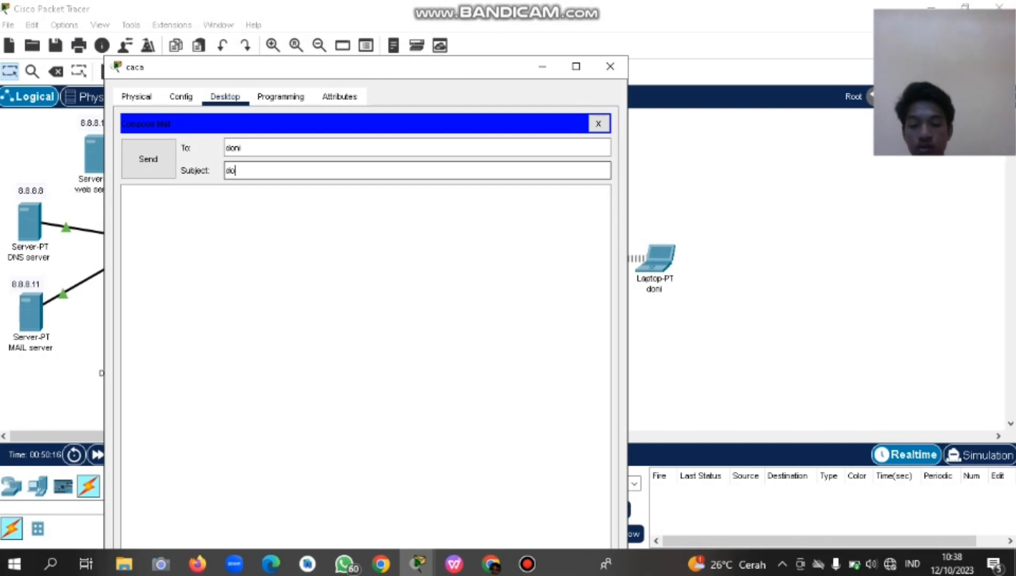
text(ni@)
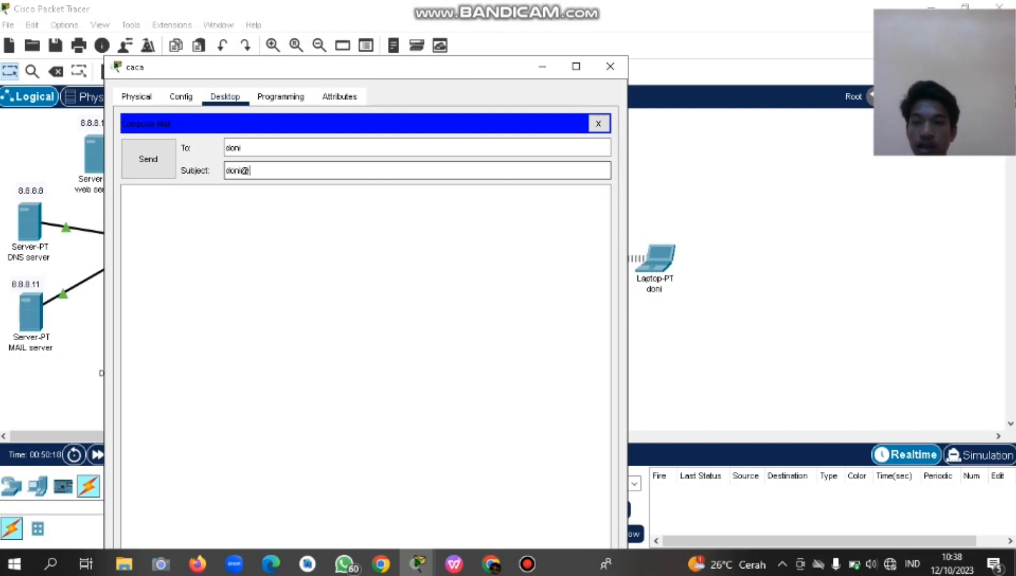
key(BackSpace)
key(BackSpace)
key(BackSpace)
key(BackSpace)
key(BackSpace)
click(243, 147)
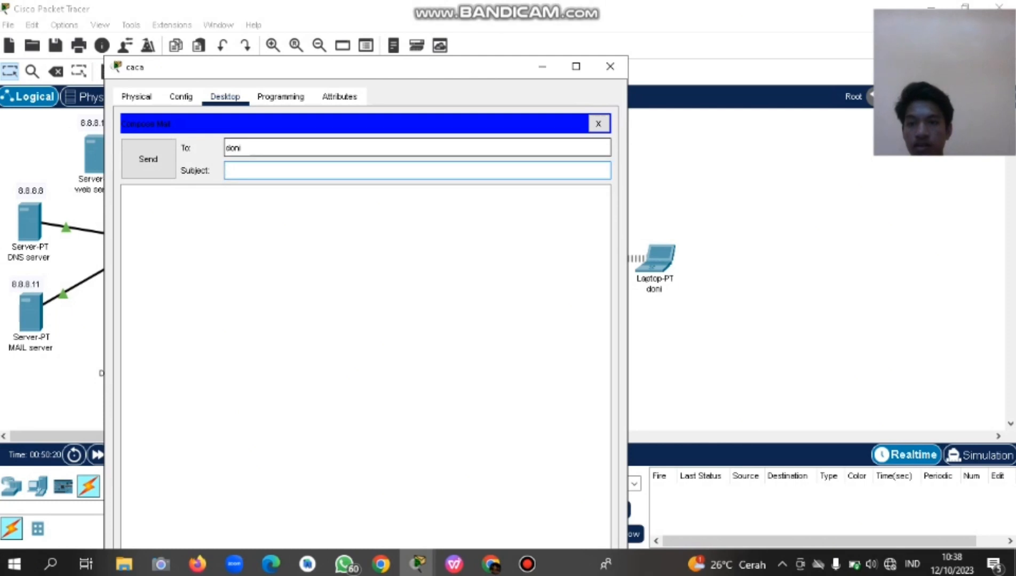
text(@)
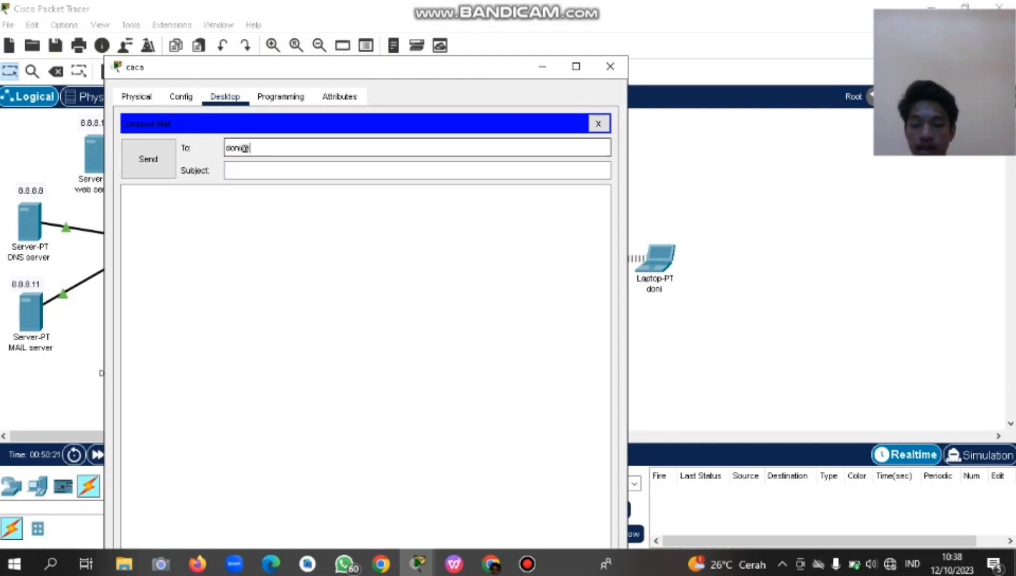
text(tera.)
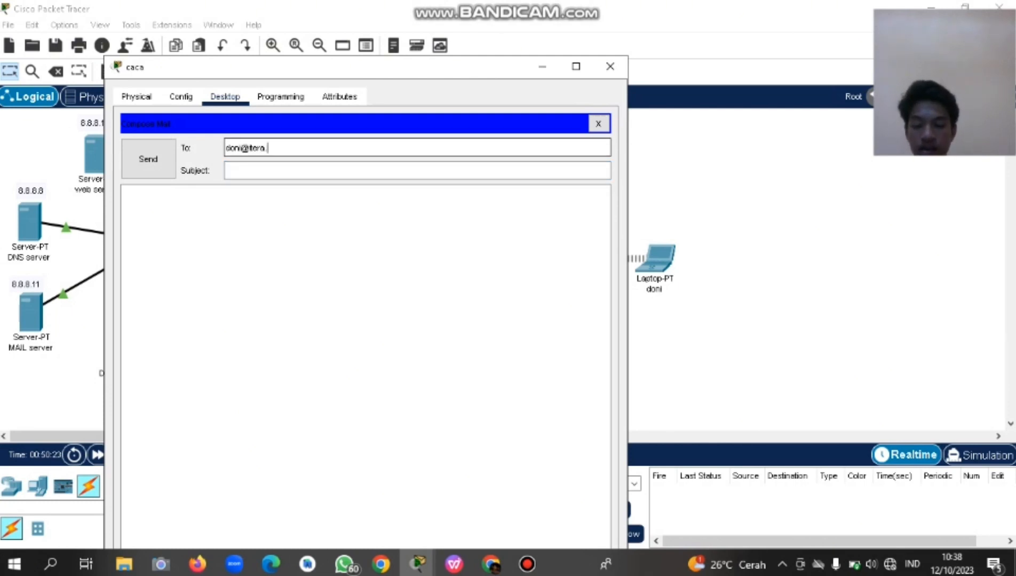
text(ac.id)
key(Tab)
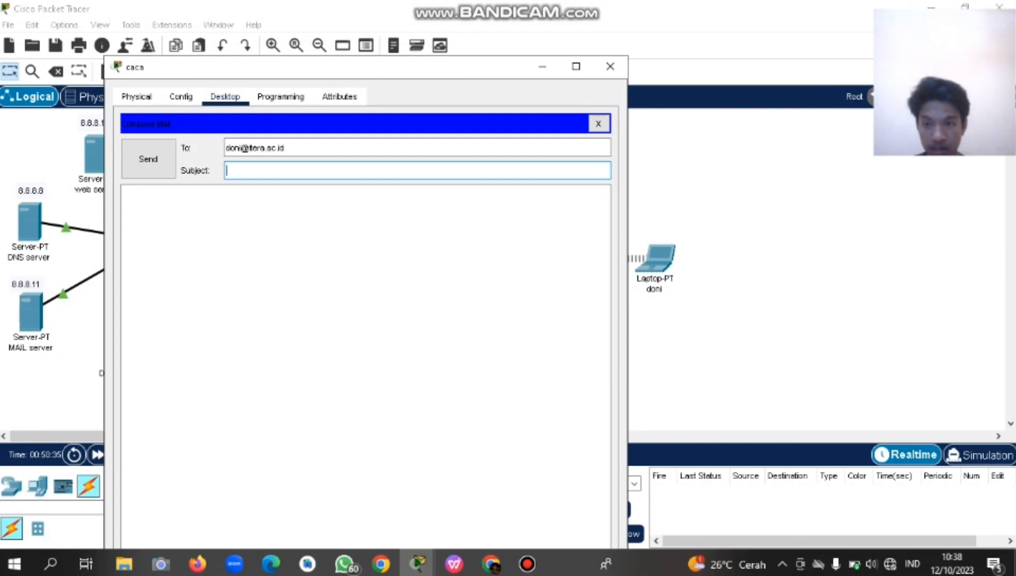
Set the subject to kabar, write a short greeting body, send it, and minimize the window.
text(tugas)
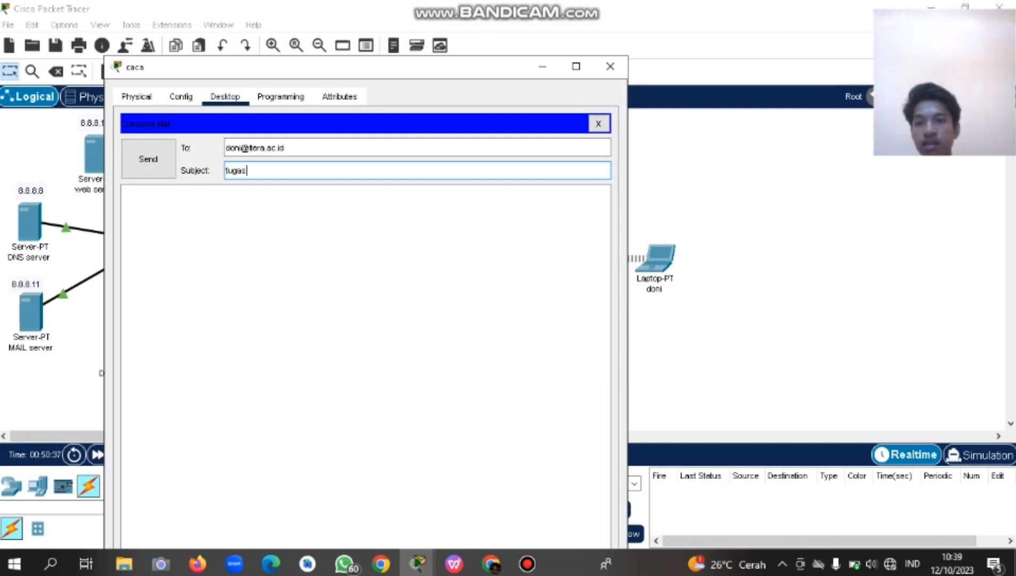
click(126, 192)
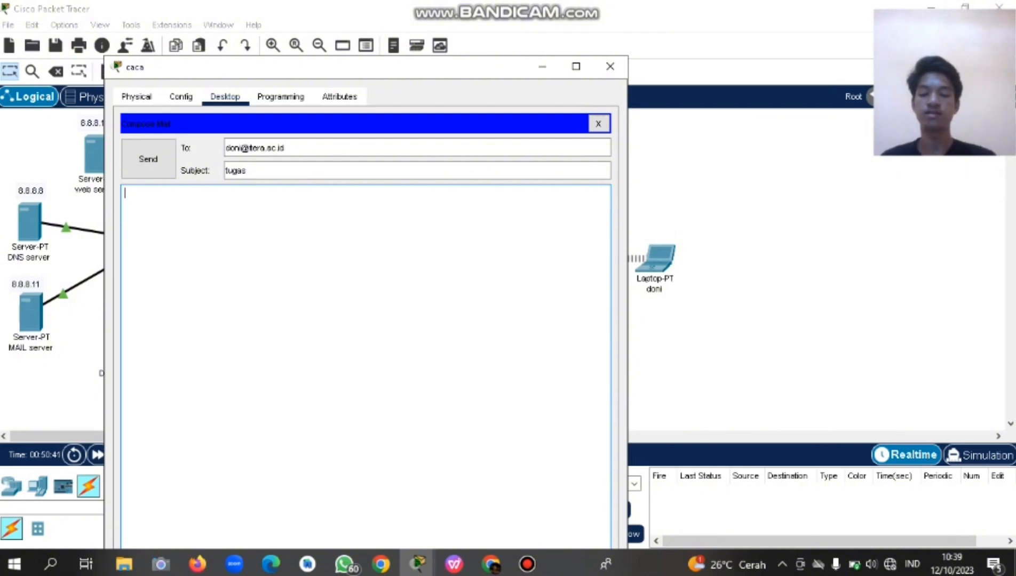
text(giaman)
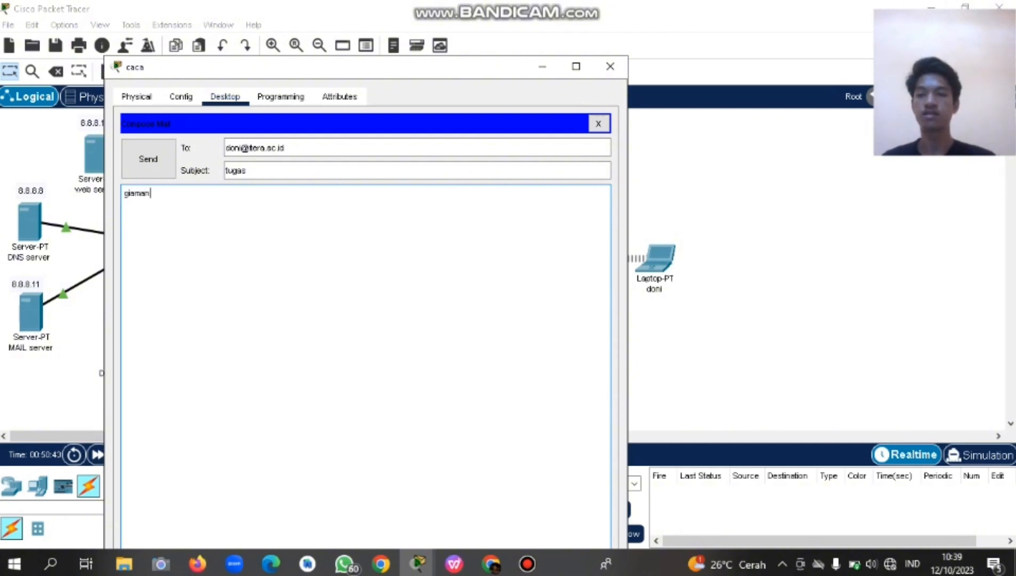
key(BackSpace)
key(BackSpace)
key(BackSpace)
key(BackSpace)
key(BackSpace)
key(BackSpace)
click(248, 170)
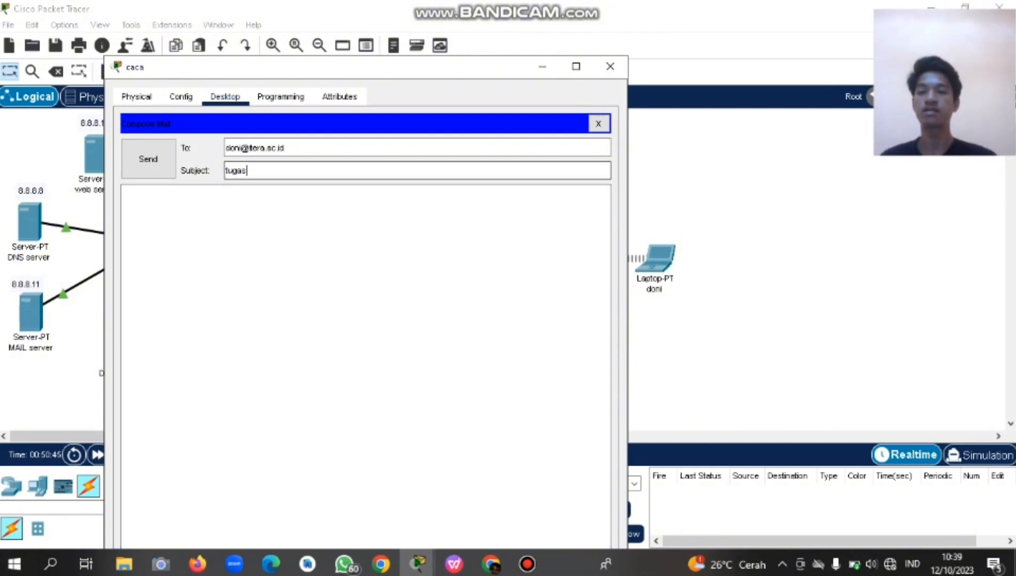
key(BackSpace)
key(BackSpace)
key(BackSpace)
key(BackSpace)
key(BackSpace)
text(kabar)
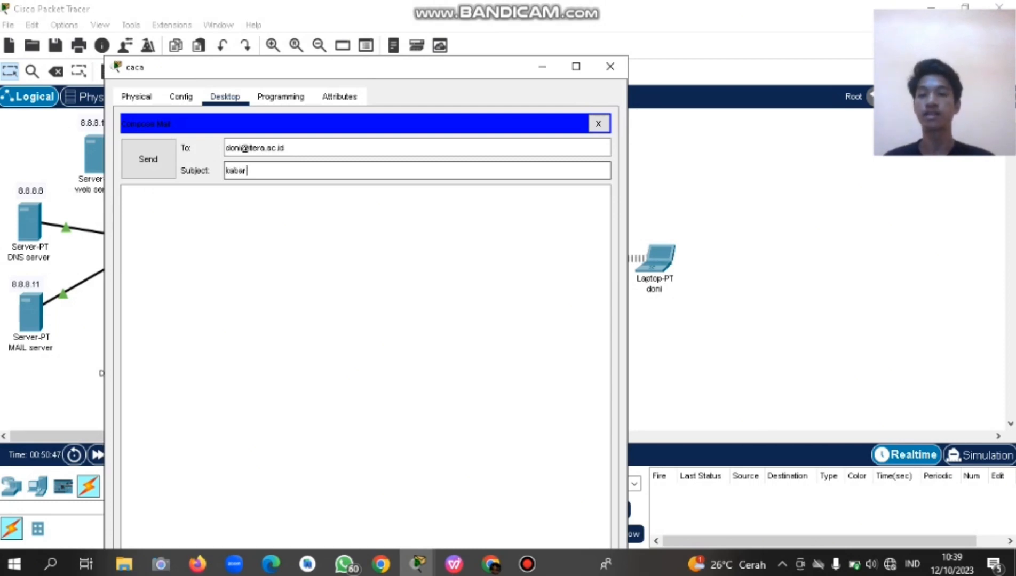
click(126, 193)
text(apa )
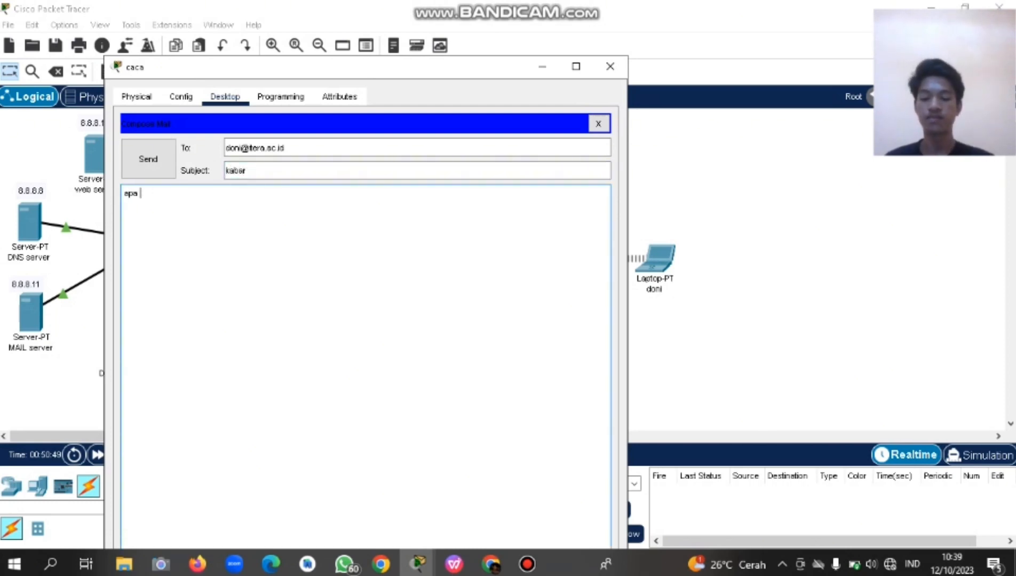
text(kabar doni )
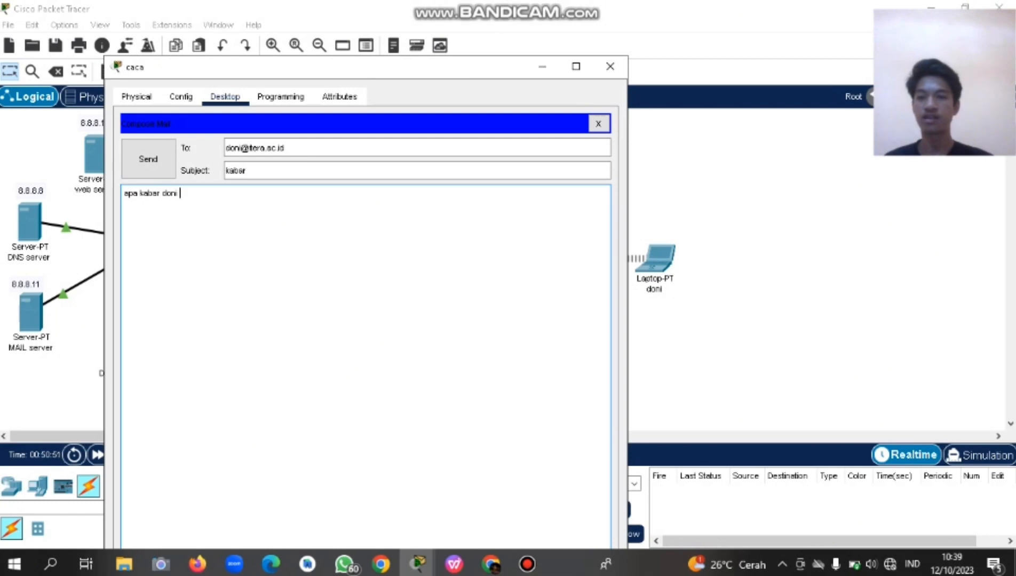
text(sehat sela)
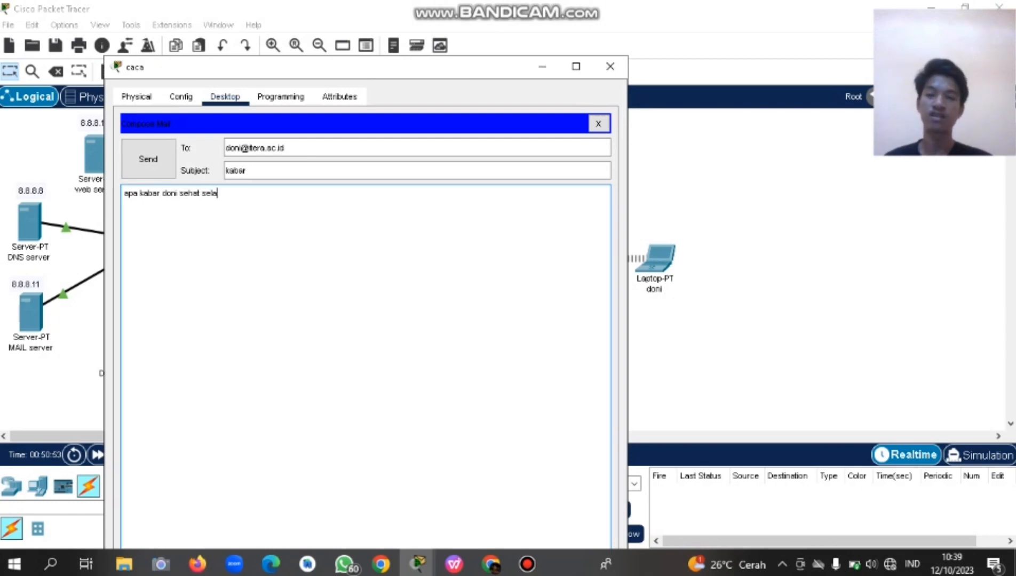
text(lu kah?)
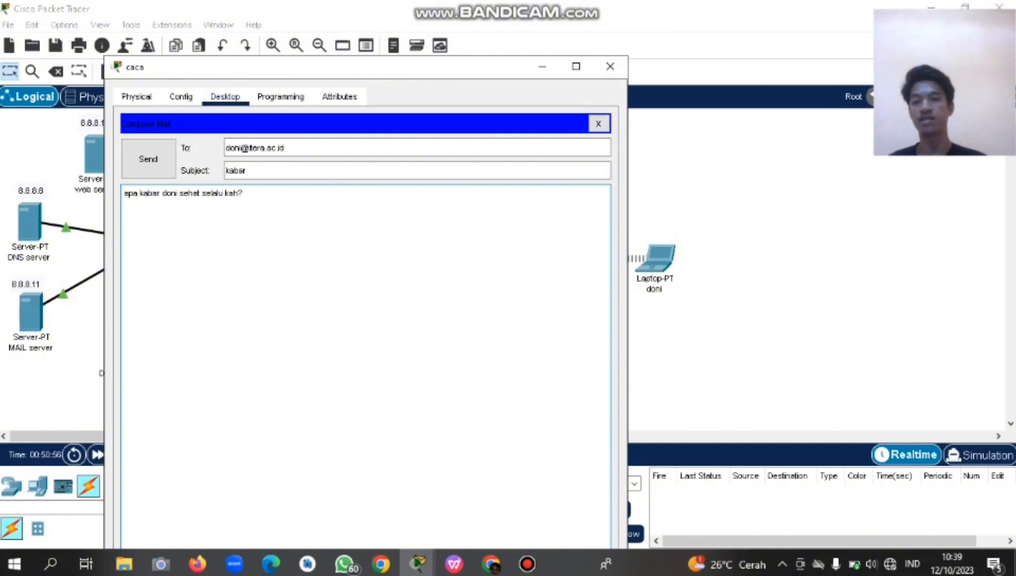
click(148, 159)
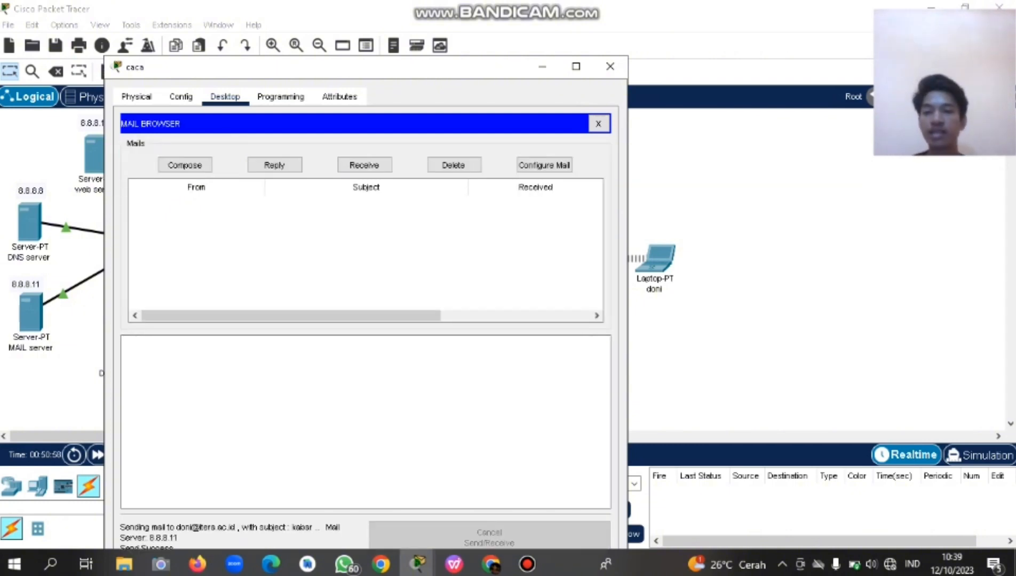
click(542, 66)
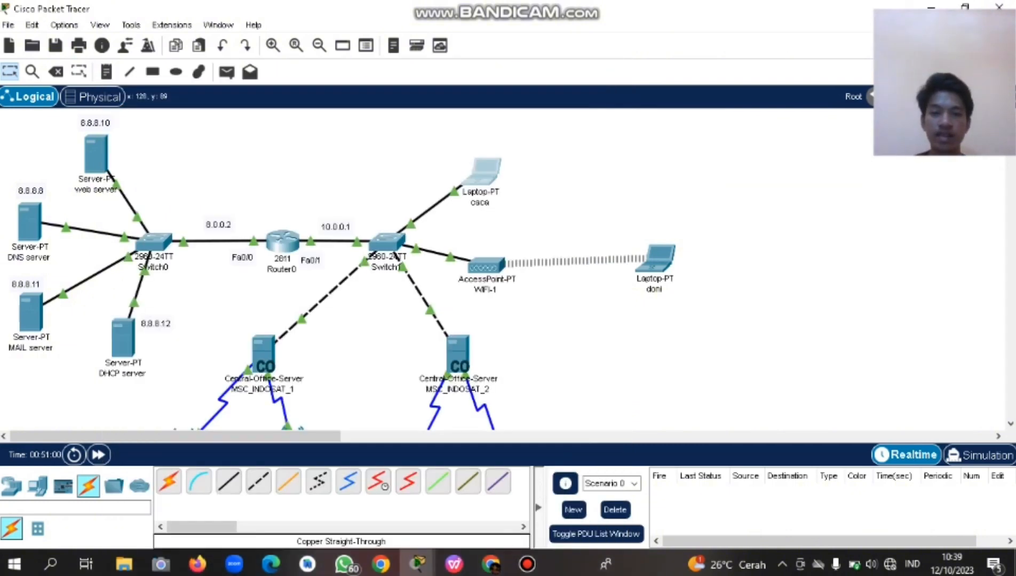
On the wireless laptop, enter the account name and e-mail address in Configure Mail.
click(657, 259)
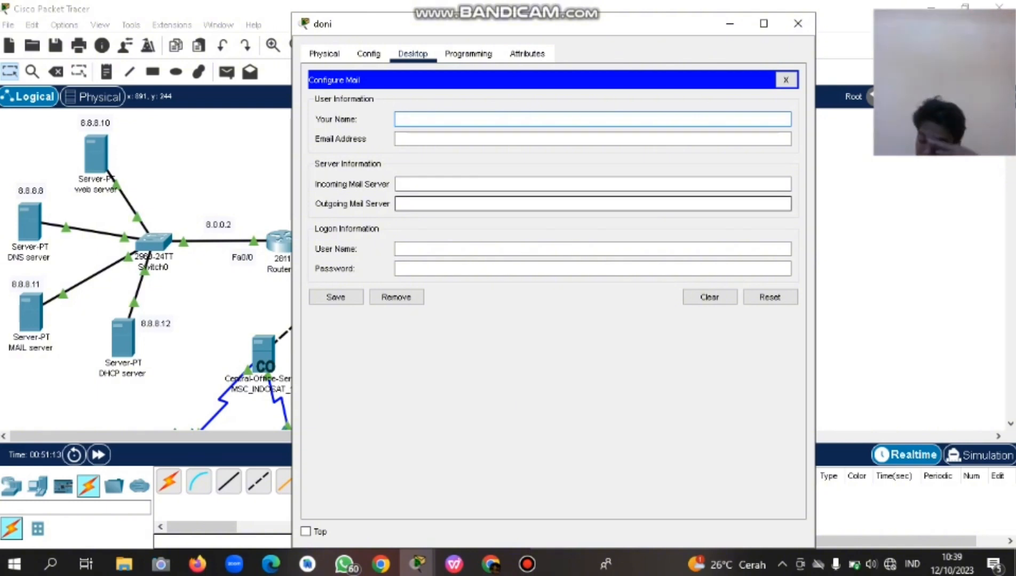
text(doni)
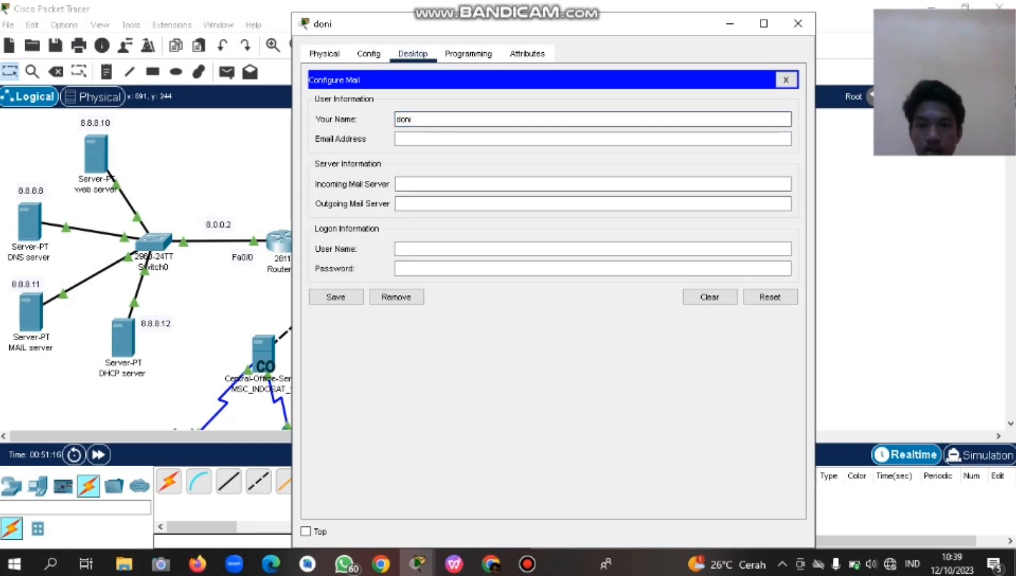
click(592, 139)
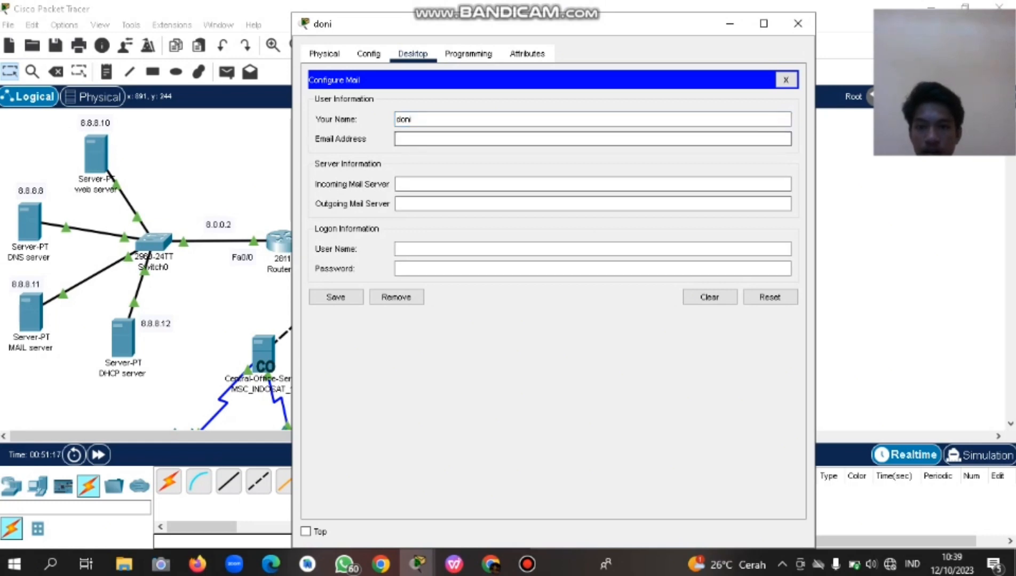
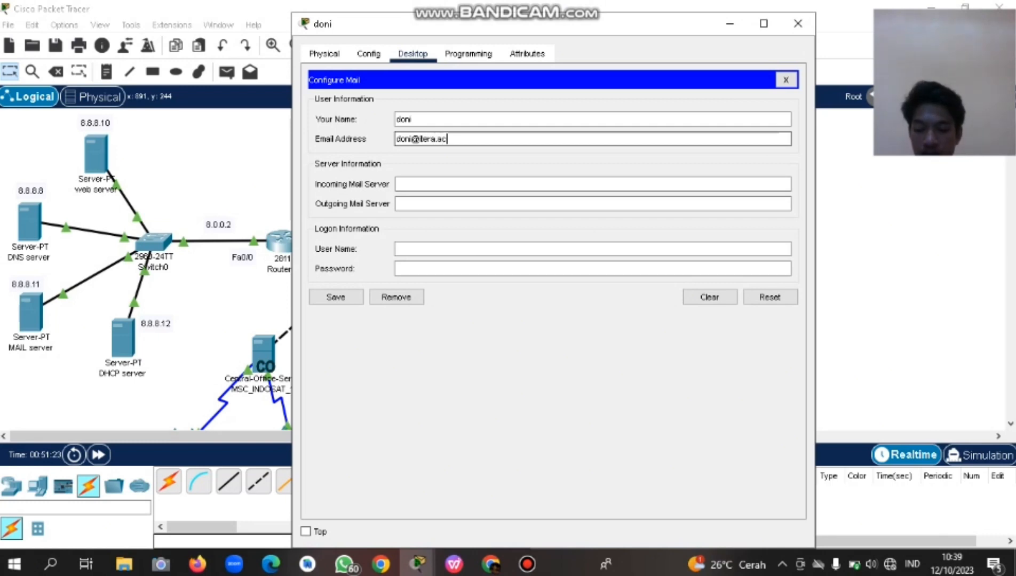
key(Tab)
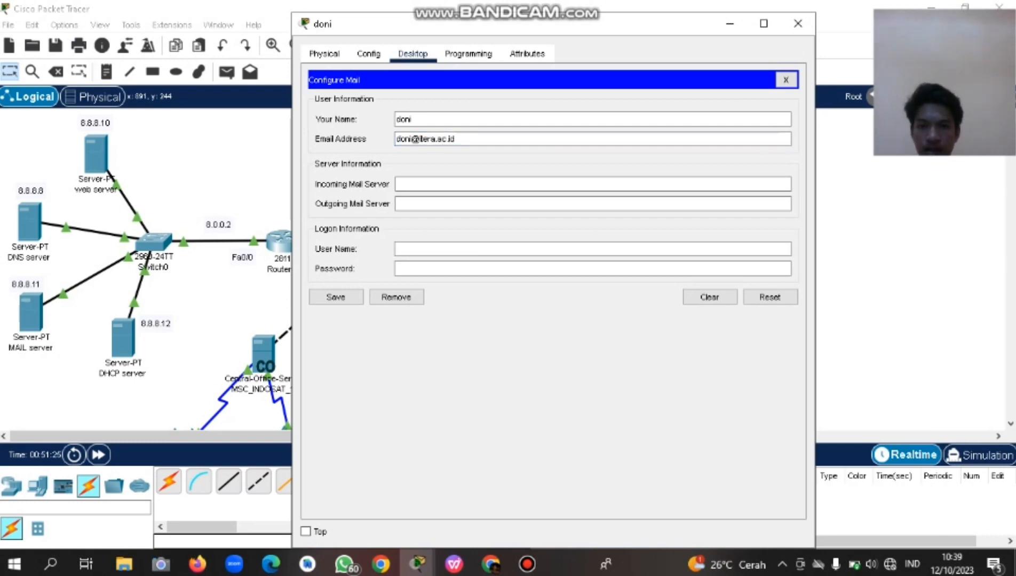
Set both mail servers to 8.8.8.11, add the logon user name and password, and save.
text(8.8.8.11)
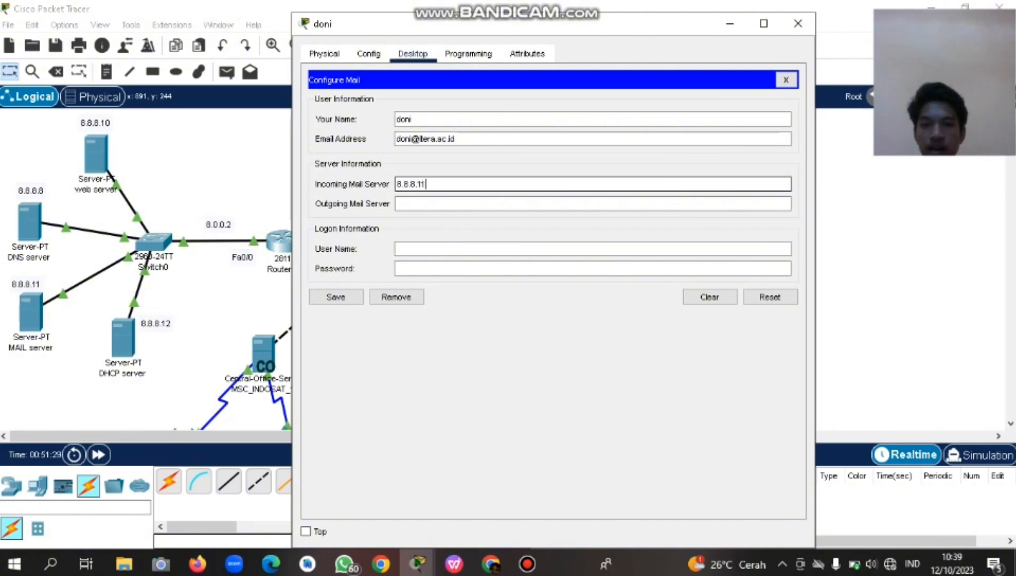
key(Tab)
text(8.8.8.1)
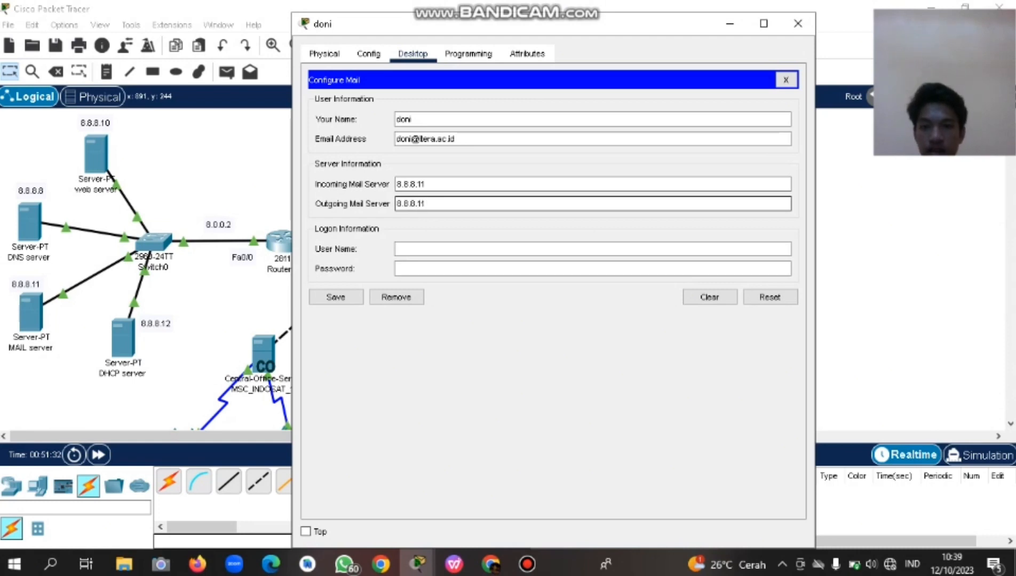
key(Tab)
text(doni)
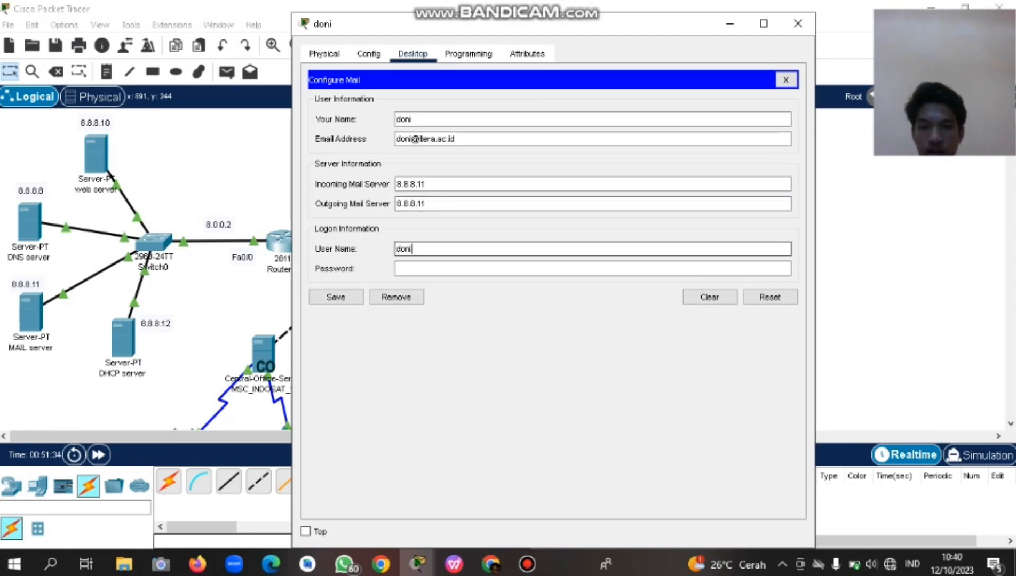
click(407, 269)
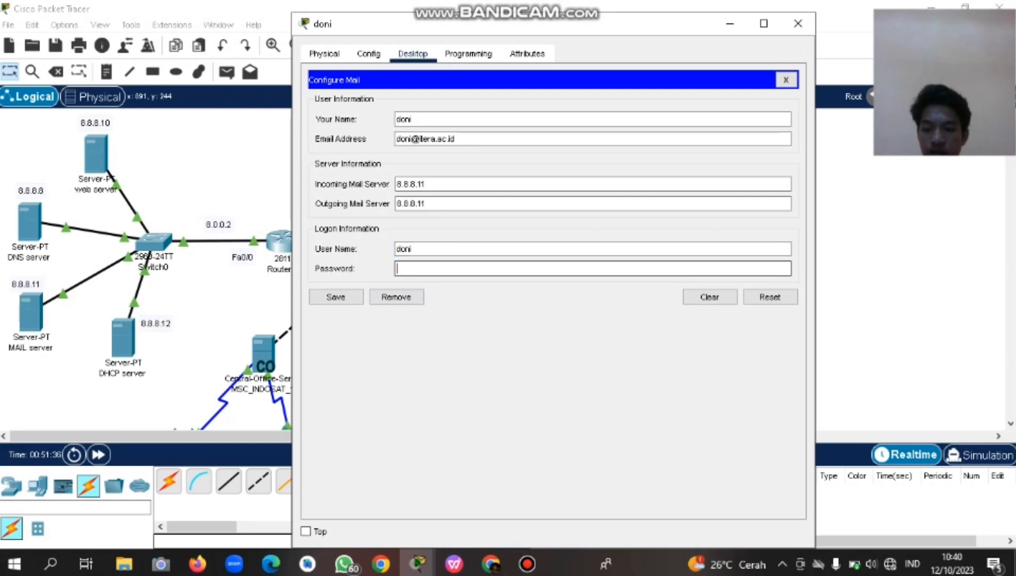
text(••••••)
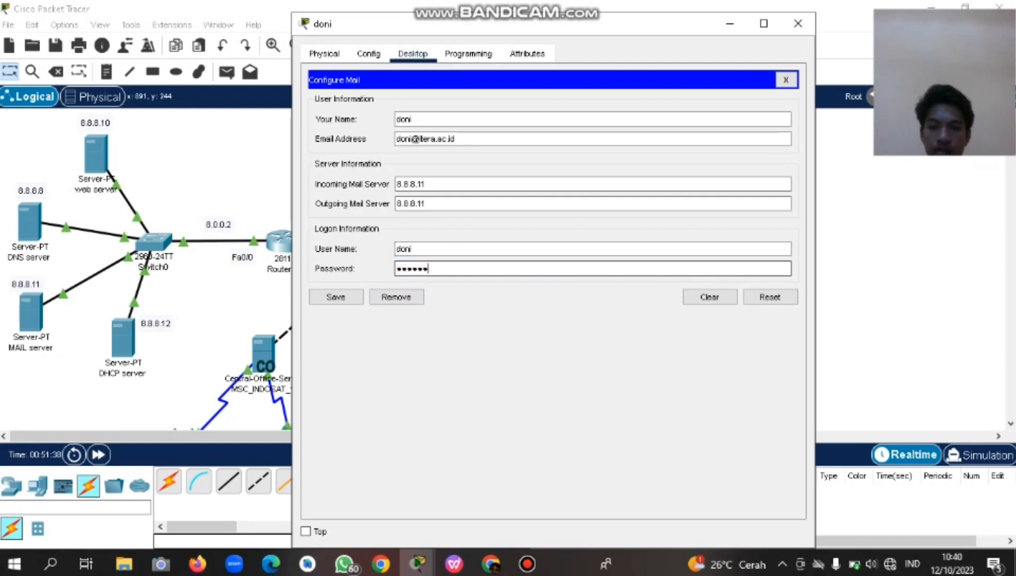
click(336, 297)
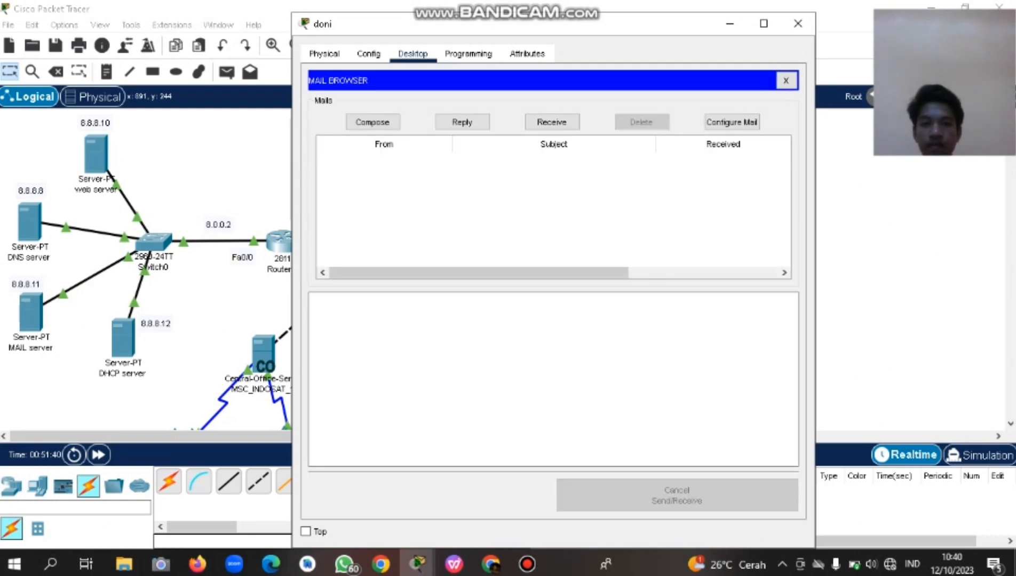
Receive mail on the wireless laptop and read the incoming kabar message.
click(552, 121)
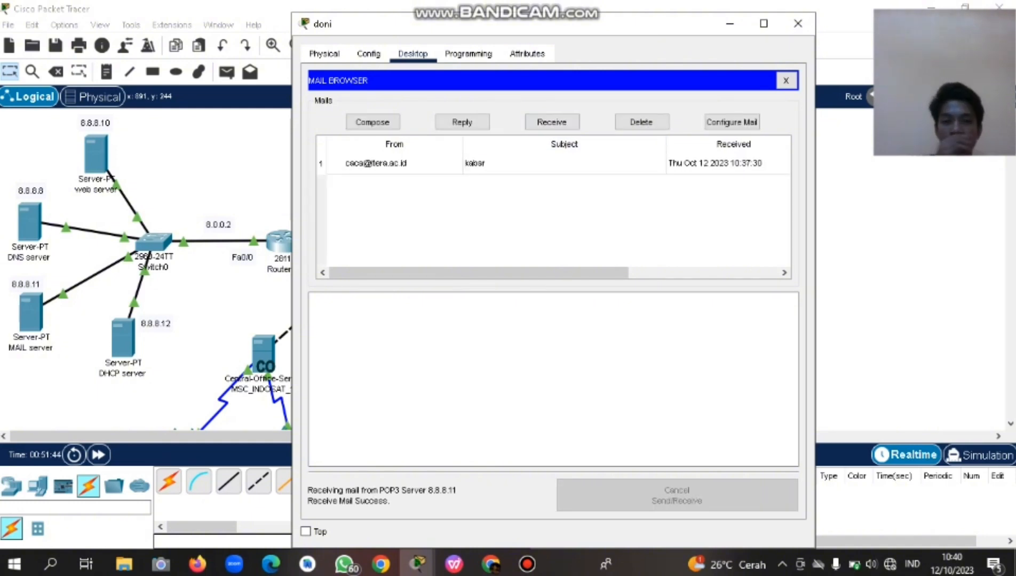
click(395, 163)
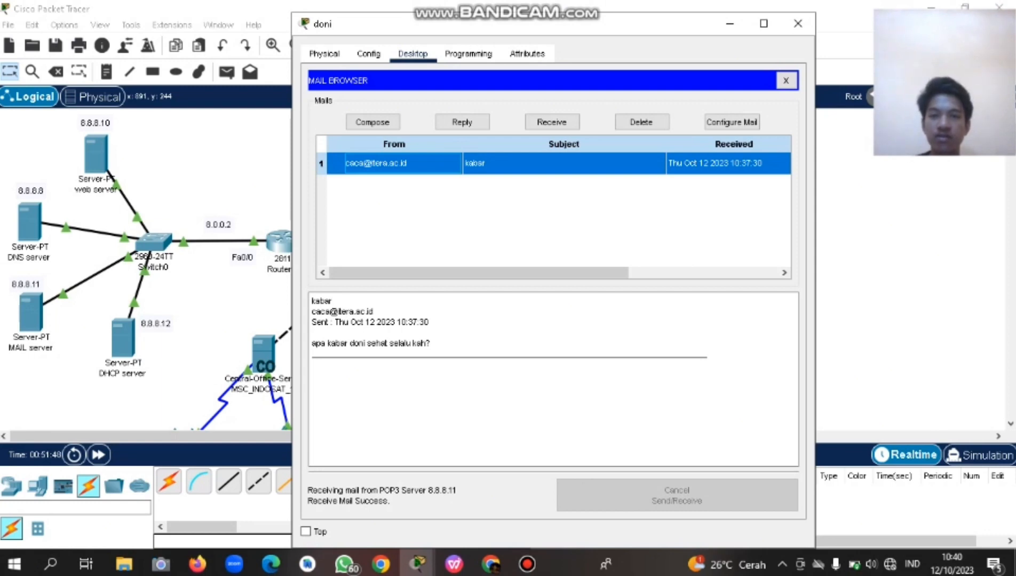
click(470, 373)
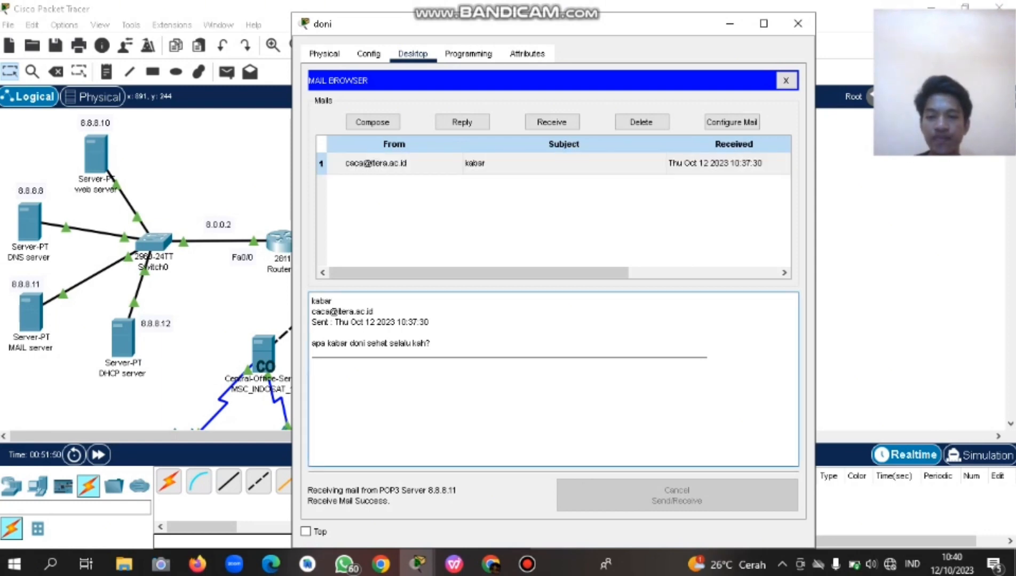
drag(431, 344, 311, 343)
click(395, 373)
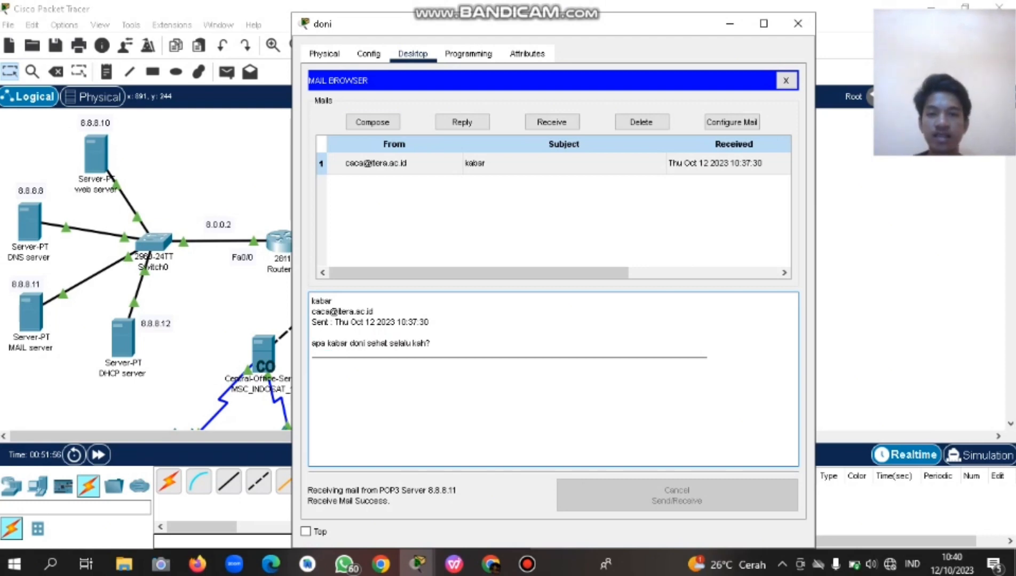
Start a new mail, glance at the Config and Programming tabs, then close the wireless laptop.
click(372, 122)
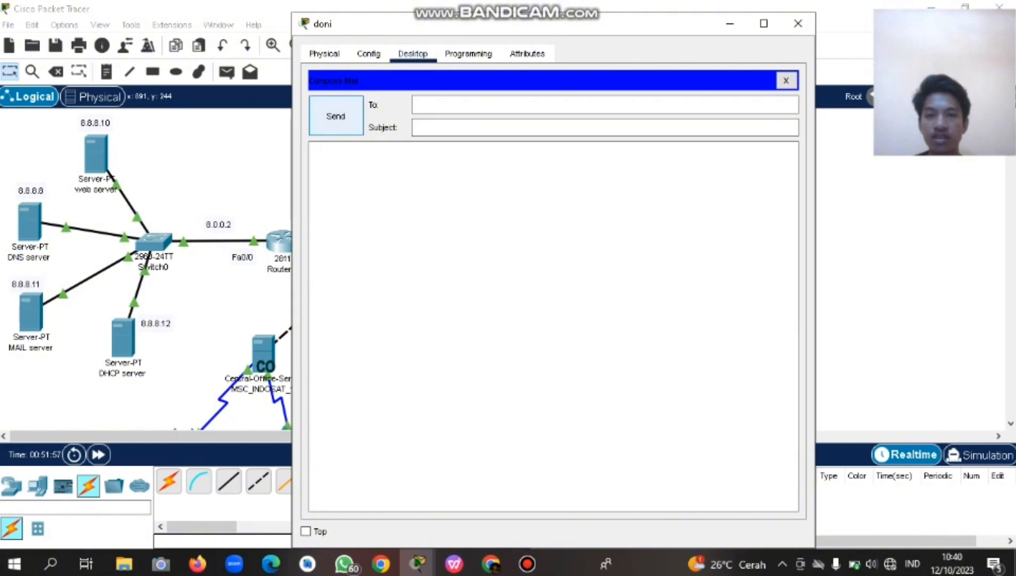
click(368, 53)
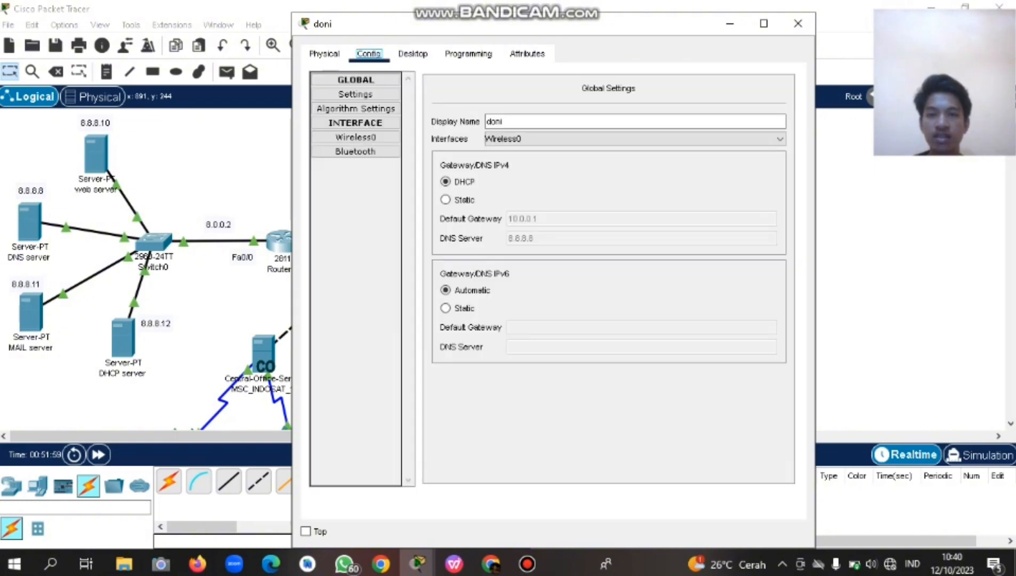
click(413, 54)
click(468, 53)
click(413, 54)
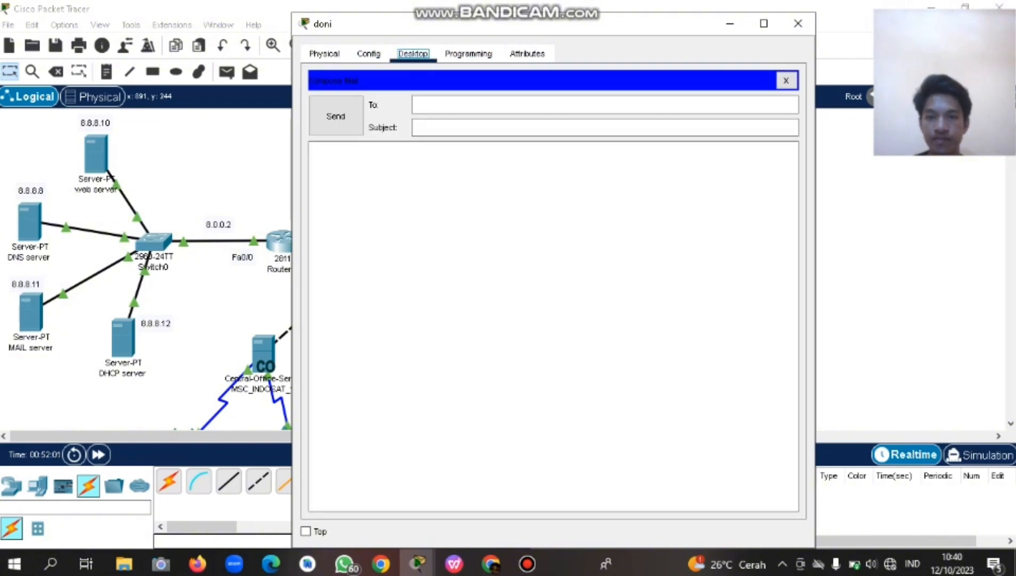
click(797, 23)
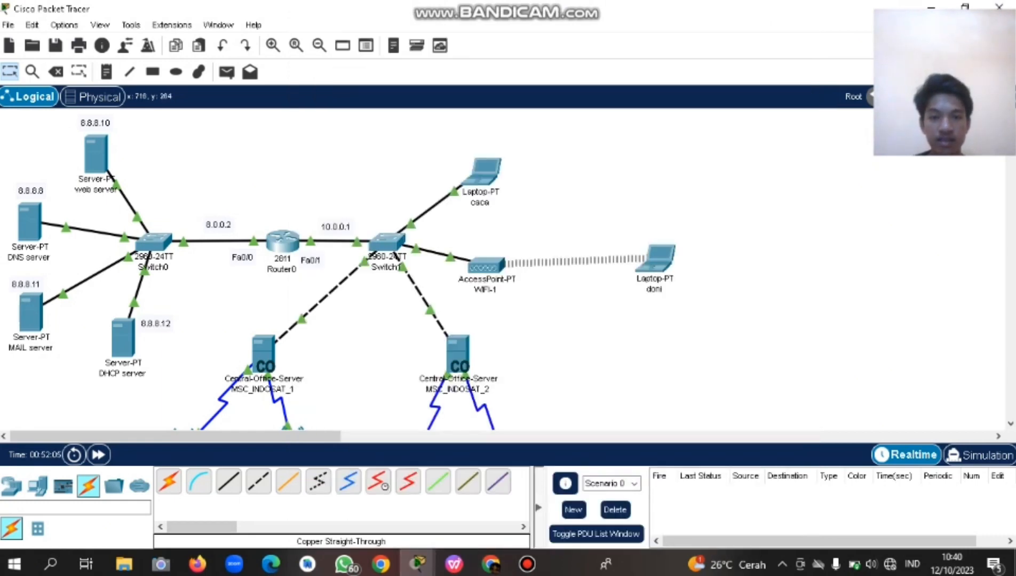
Move the caca laptop slightly higher and review the assignment's requirement to mail two users.
drag(484, 170, 491, 151)
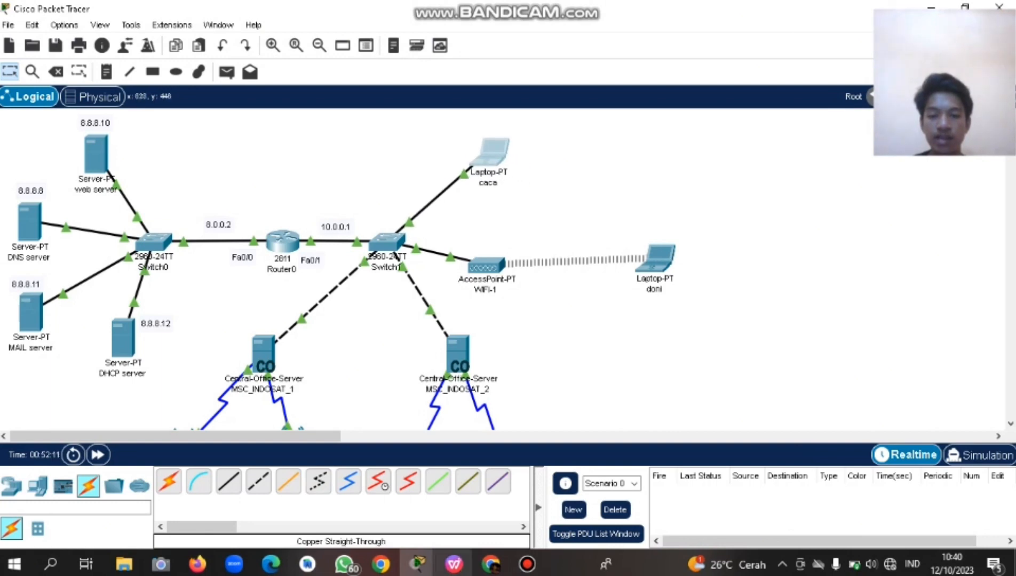
click(454, 564)
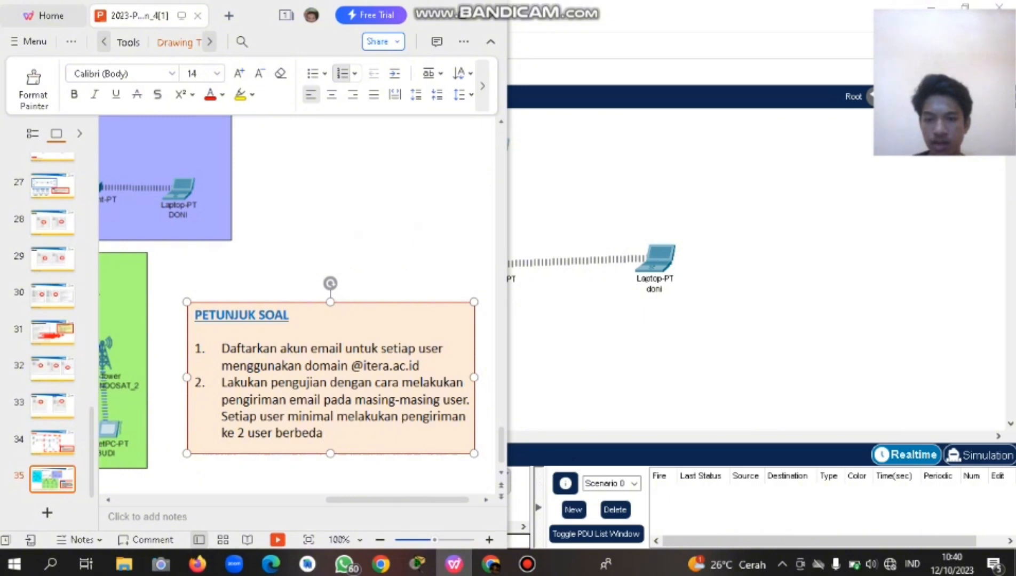
drag(225, 416, 323, 432)
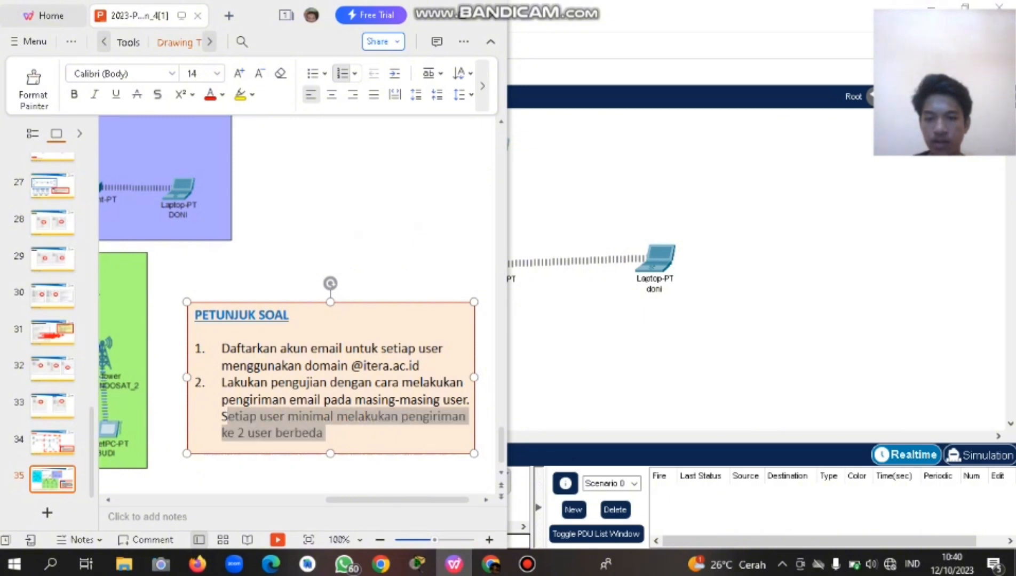
click(323, 433)
click(526, 165)
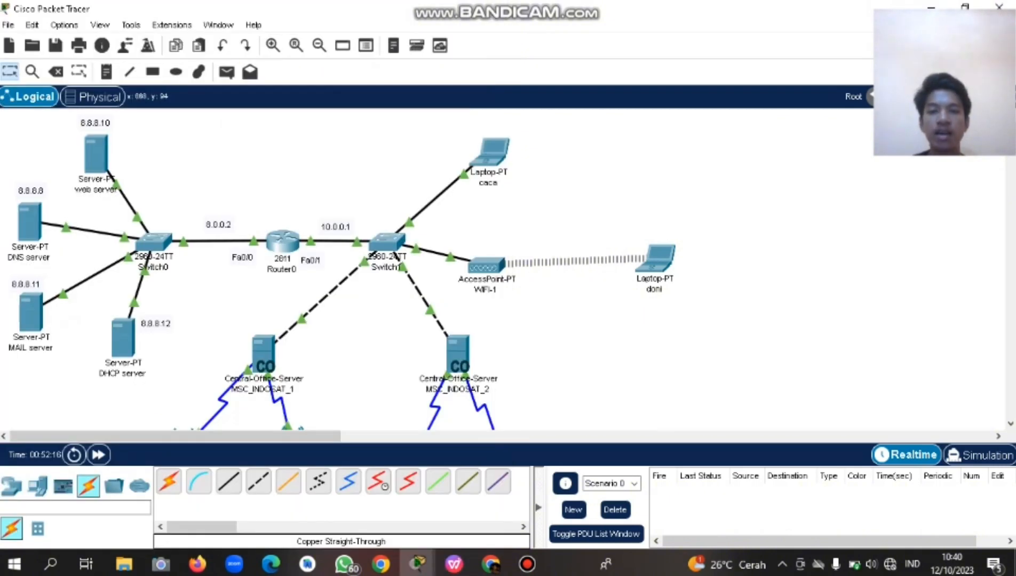
On the caca laptop, start a new mail and clear the old recipient and subject, keeping the greeting body.
click(491, 152)
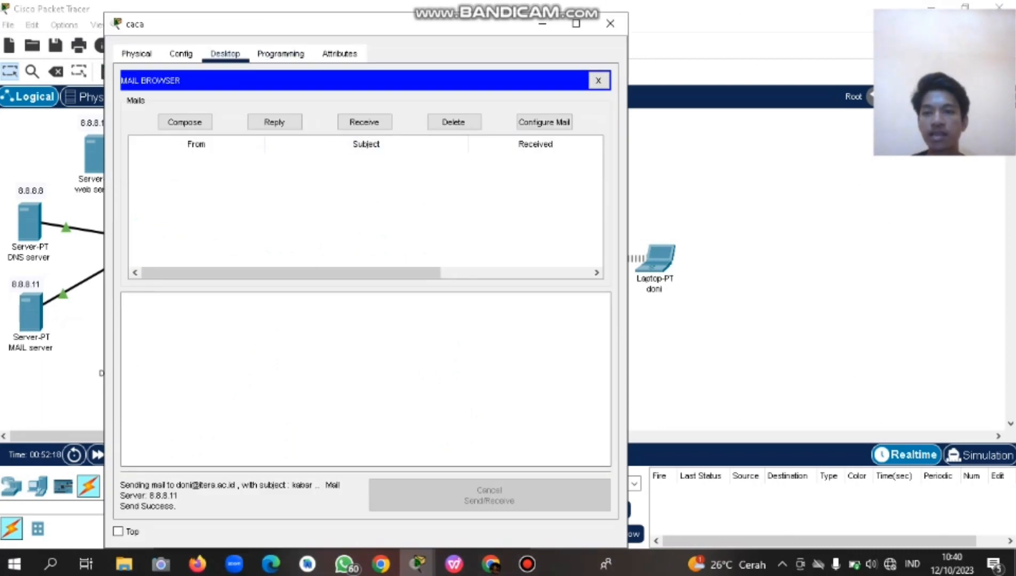
drag(262, 24, 269, 33)
click(192, 131)
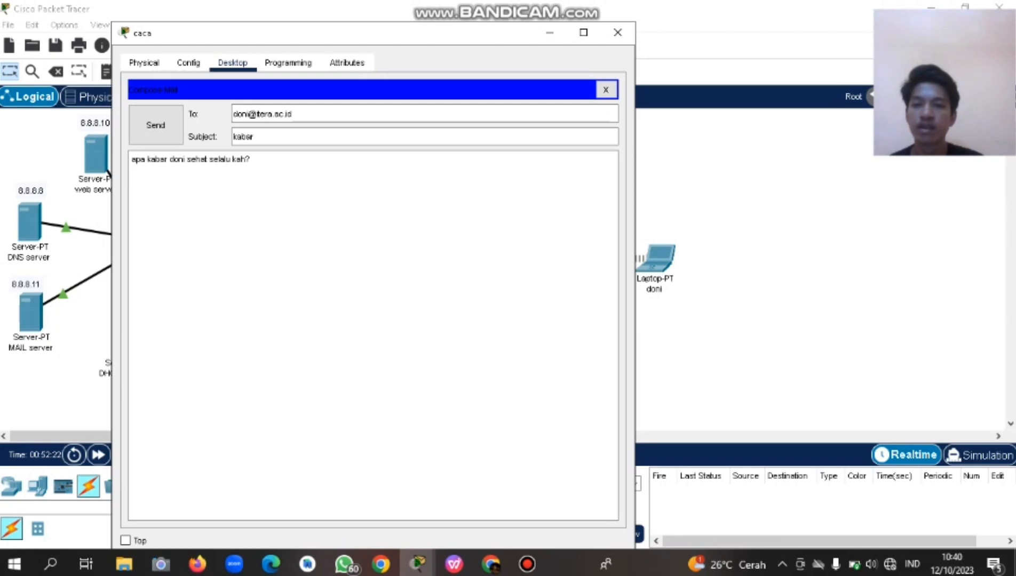
mouse_move(455, 33)
mouse_down()
mouse_move(476, 35)
mouse_move(461, 34)
mouse_up()
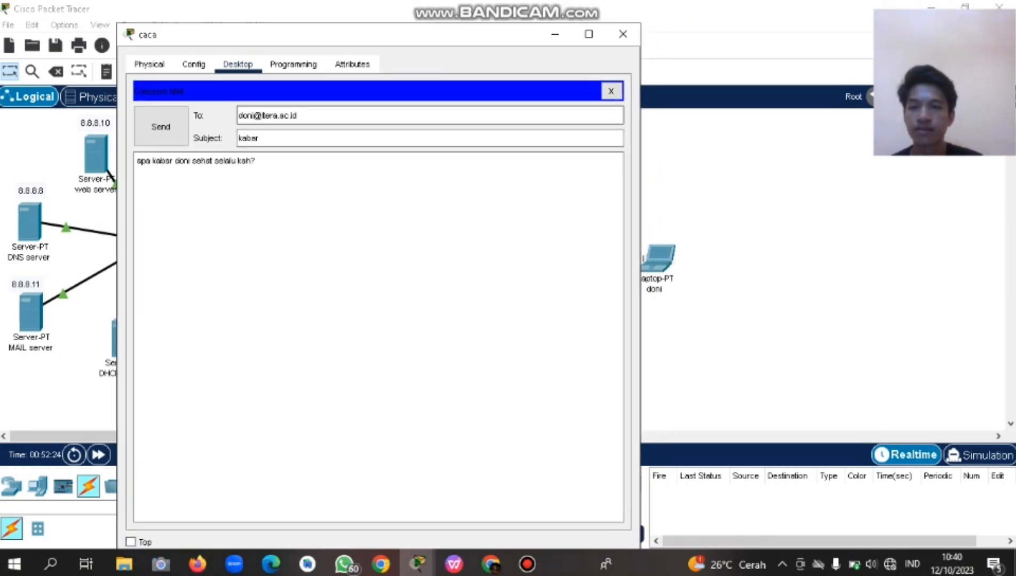
drag(299, 115, 238, 116)
key(BackSpace)
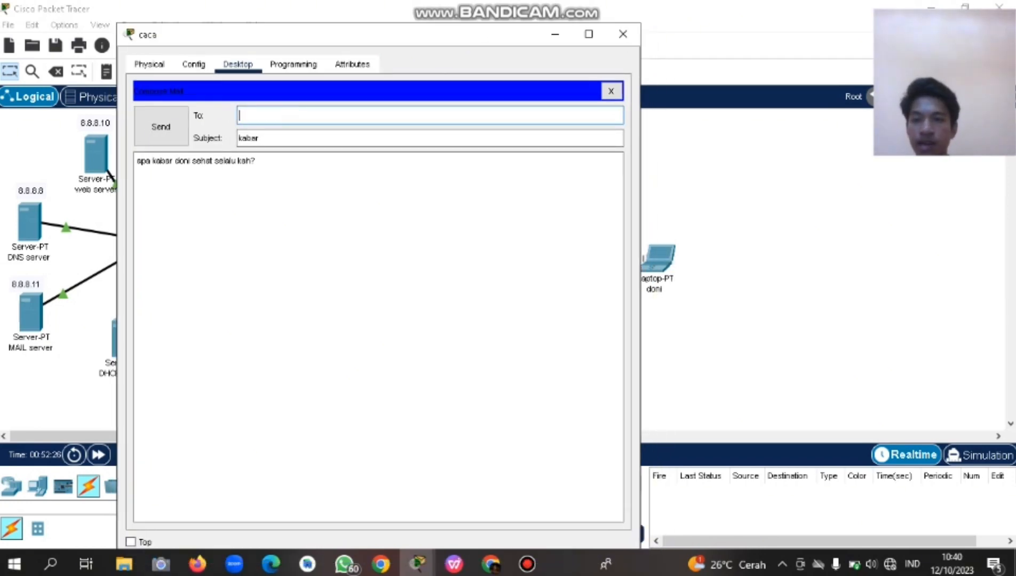
key(ctrl+a)
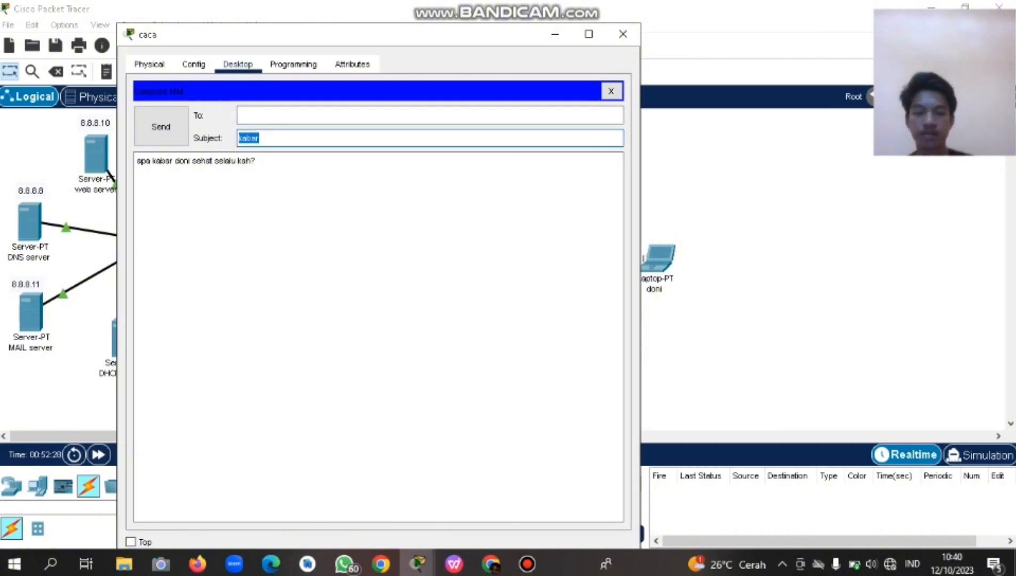
key(BackSpace)
click(239, 116)
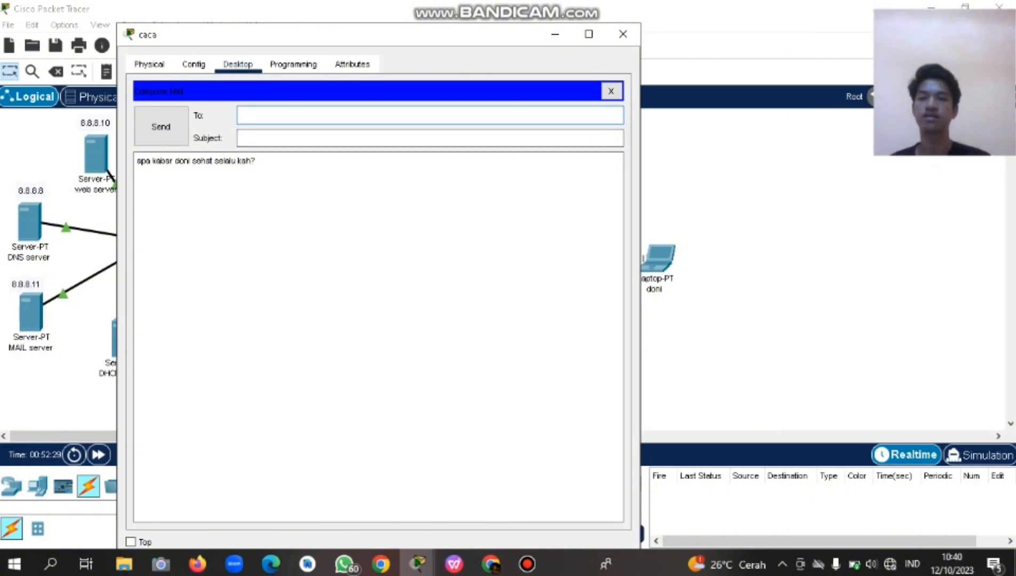
drag(354, 35, 350, 69)
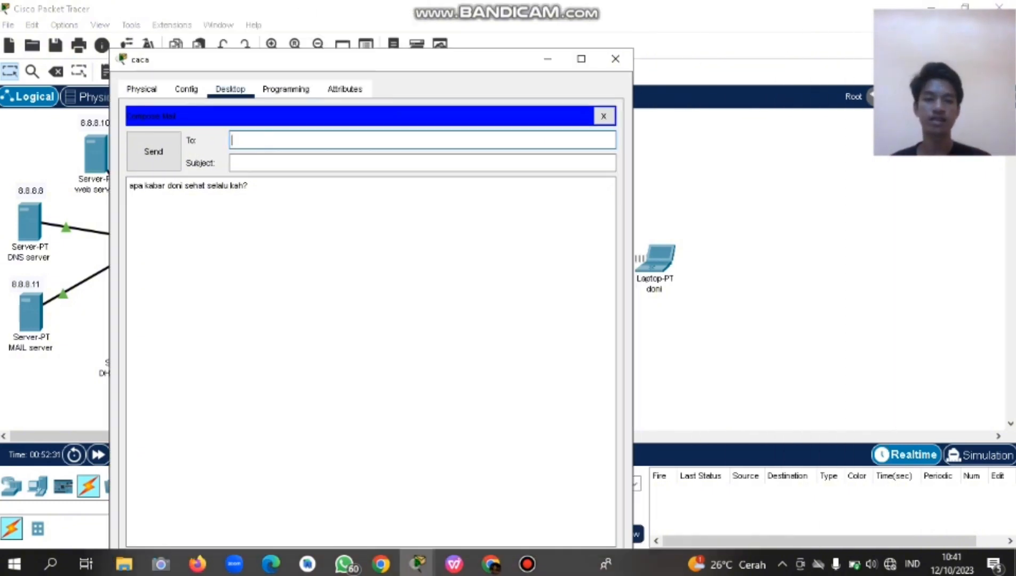
Close the caca window, check WIFI-1's settings, then reopen the caca laptop on its Desktop.
click(622, 33)
scroll(342, 267, down, 8)
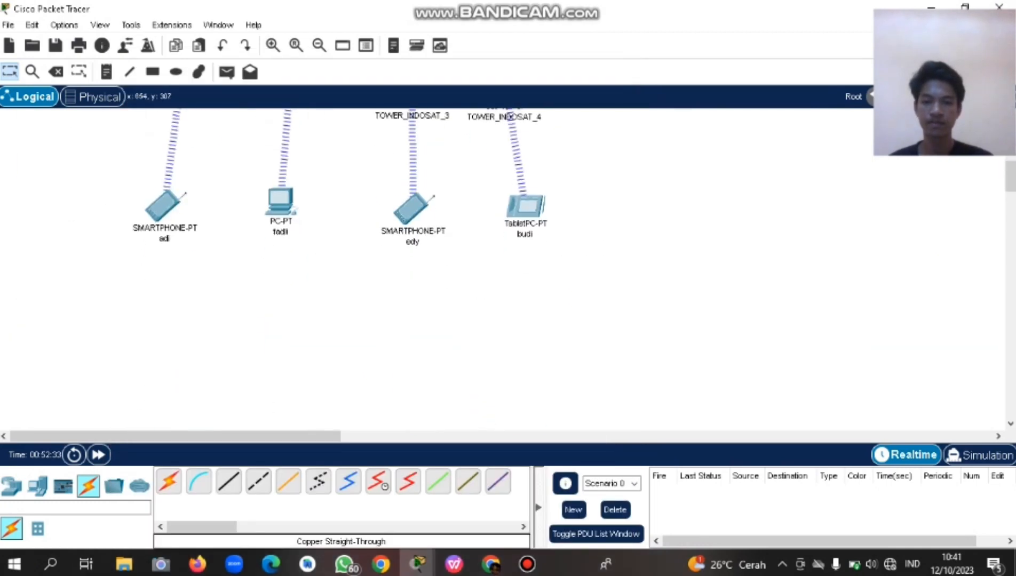
scroll(341, 267, up, 5)
scroll(480, 160, up, 1)
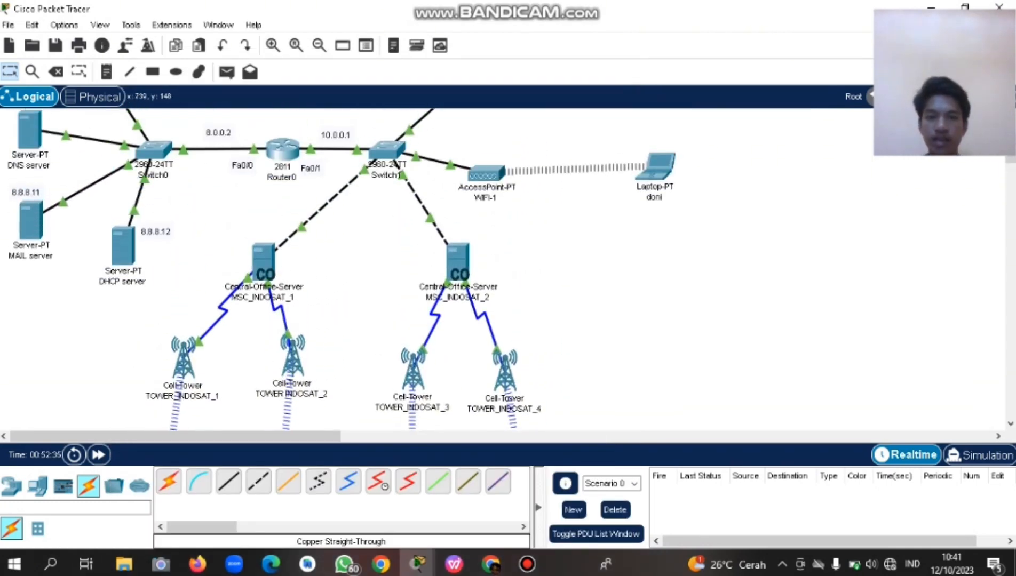
click(483, 171)
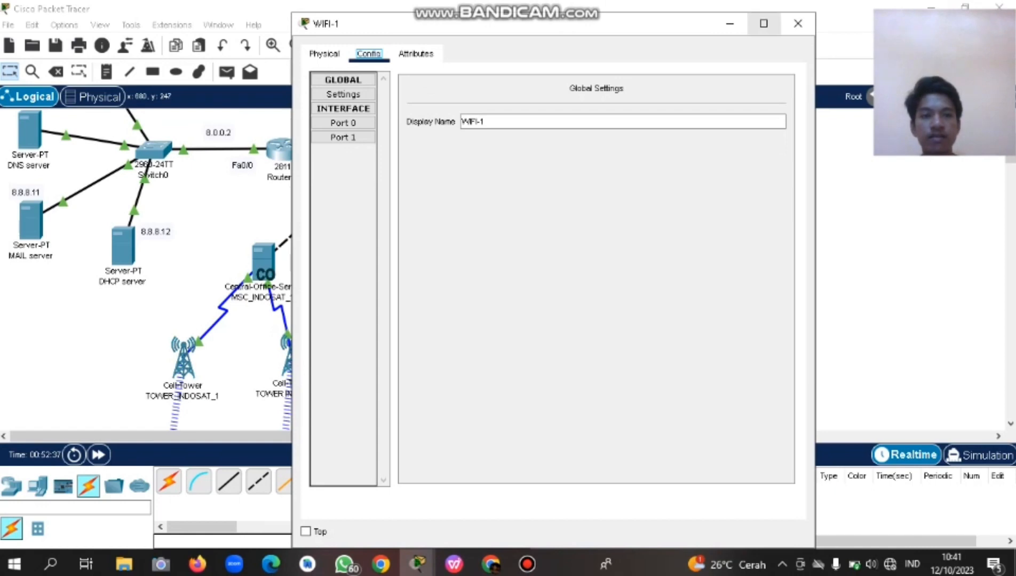
click(730, 23)
scroll(481, 267, up, 3)
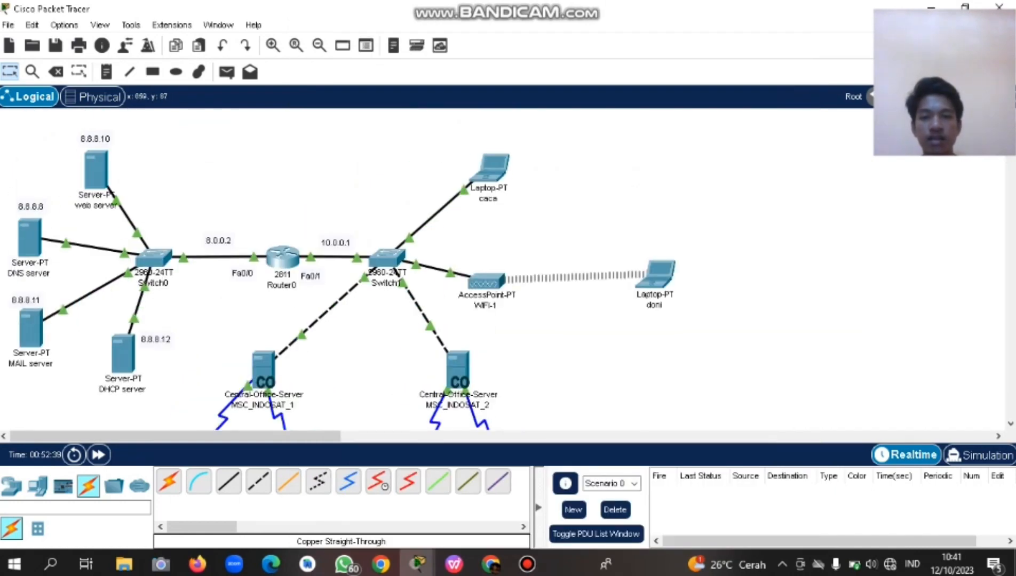
click(488, 168)
click(186, 54)
click(230, 54)
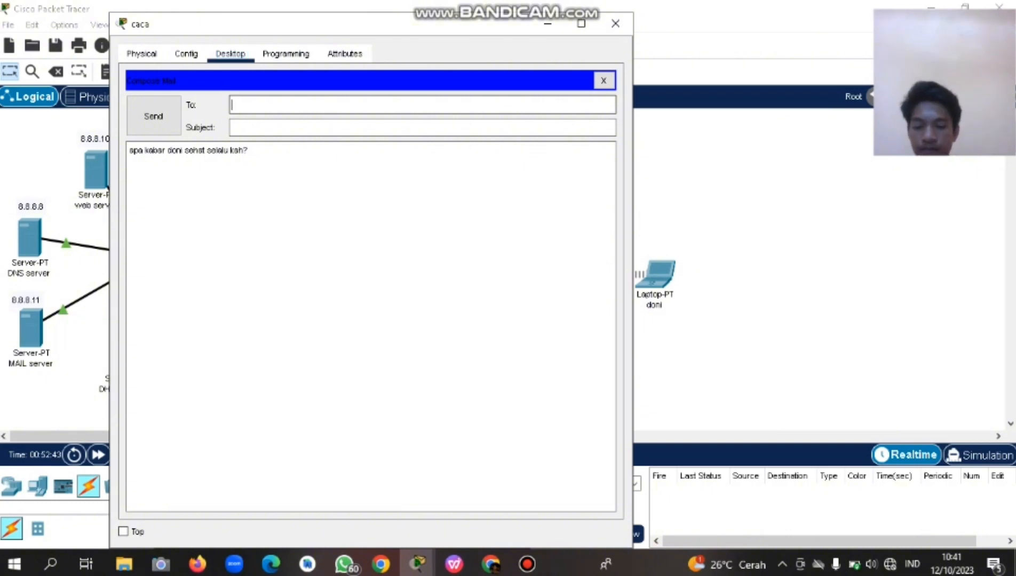
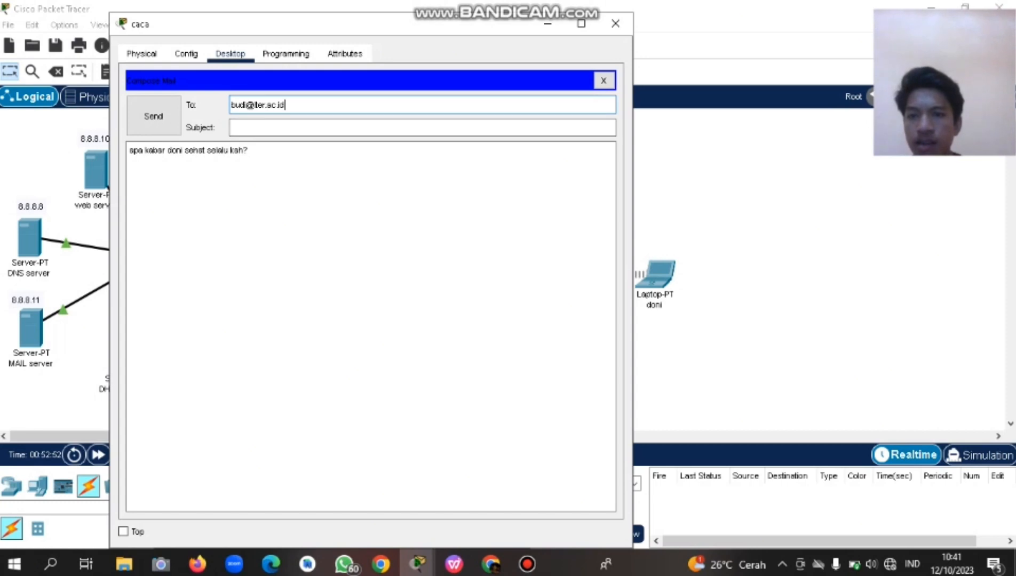
Address the mail to the tablet user's account, subject kabar, add the line 'sudah makan belum', and send.
click(266, 105)
text(a)
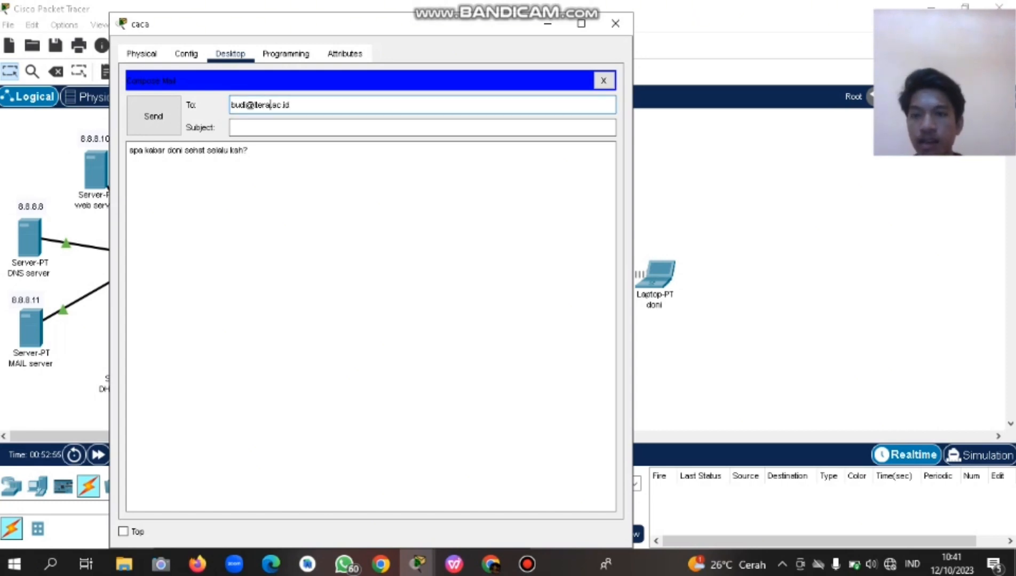
click(233, 127)
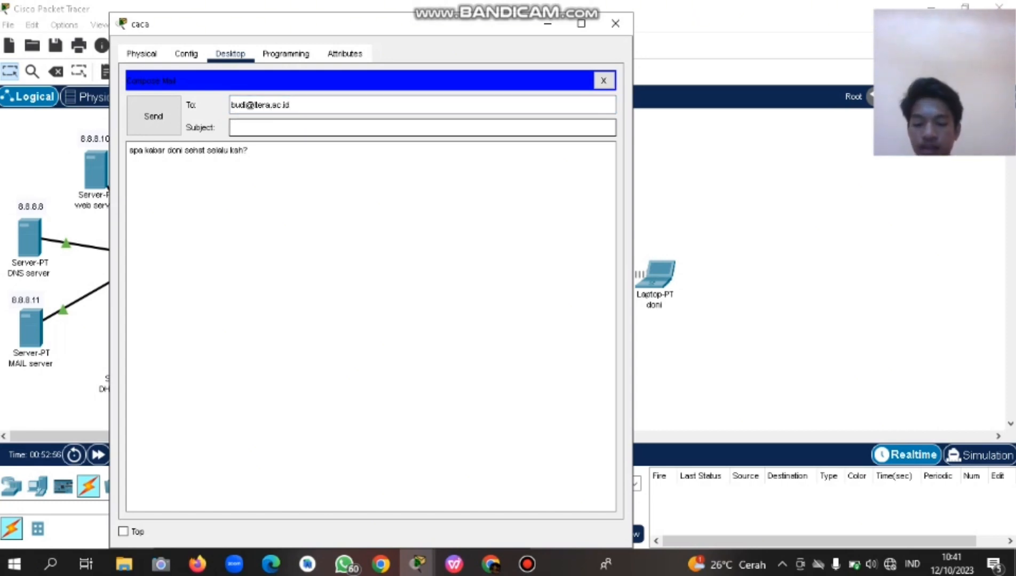
text(kabar)
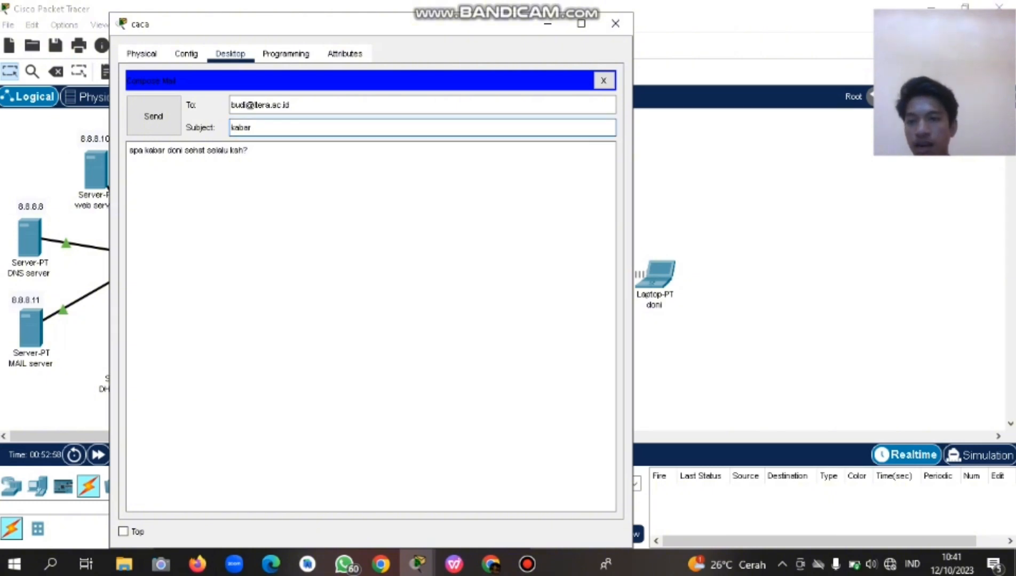
click(249, 149)
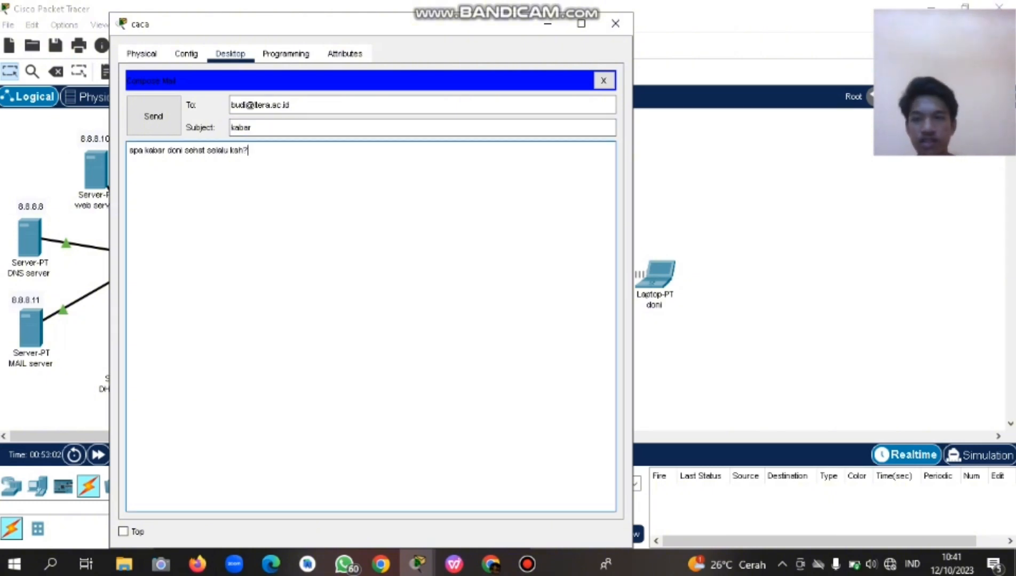
key(Return)
text(sudah ada)
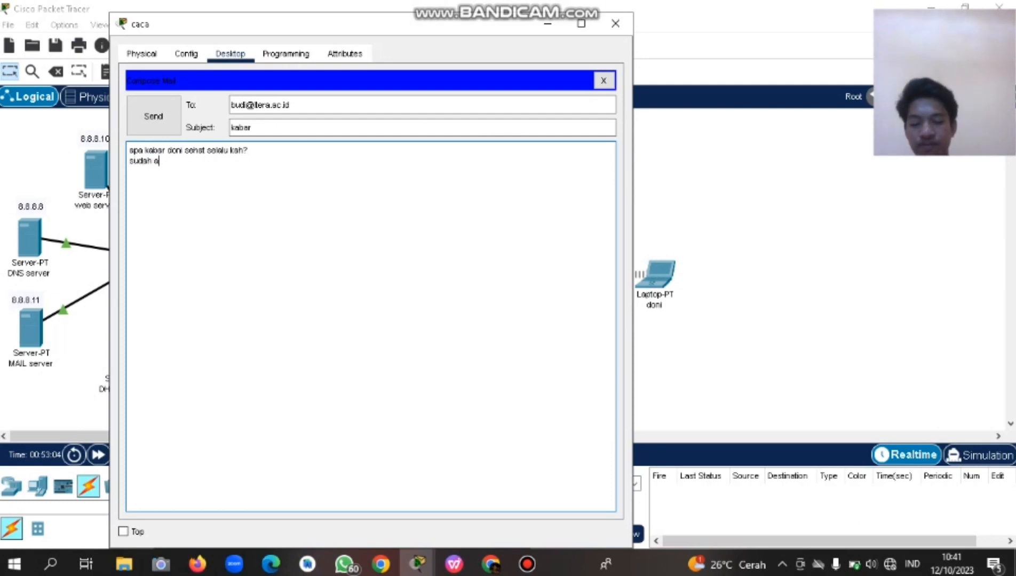
key(BackSpace)
key(BackSpace)
key(BackSpace)
key(BackSpace)
text(maka)
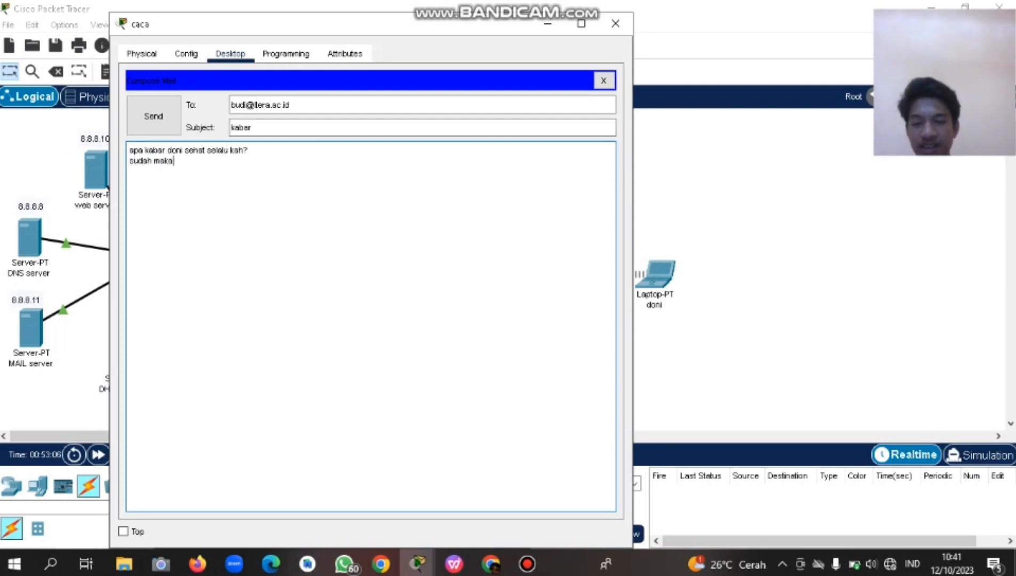
text(n belum?)
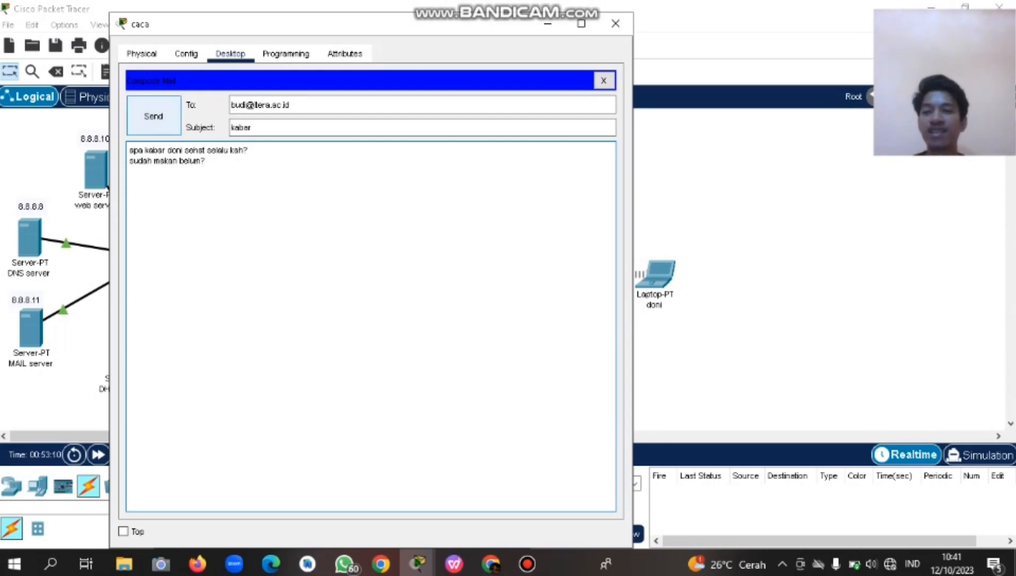
click(153, 116)
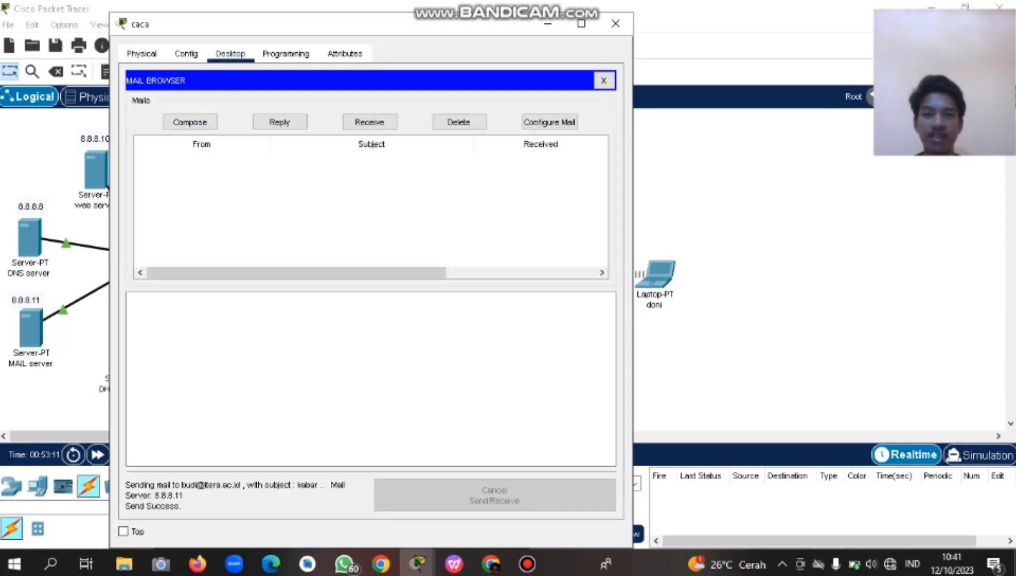
Minimize the caca laptop, look at the tablet's empty mail setup form, and return to the topology.
click(547, 24)
scroll(517, 274, down, 6)
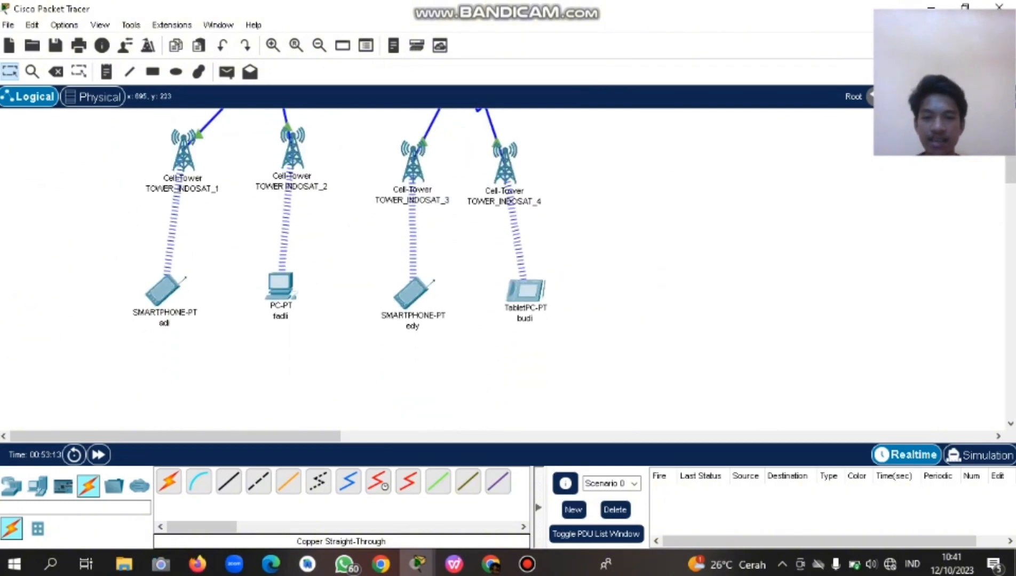
click(526, 291)
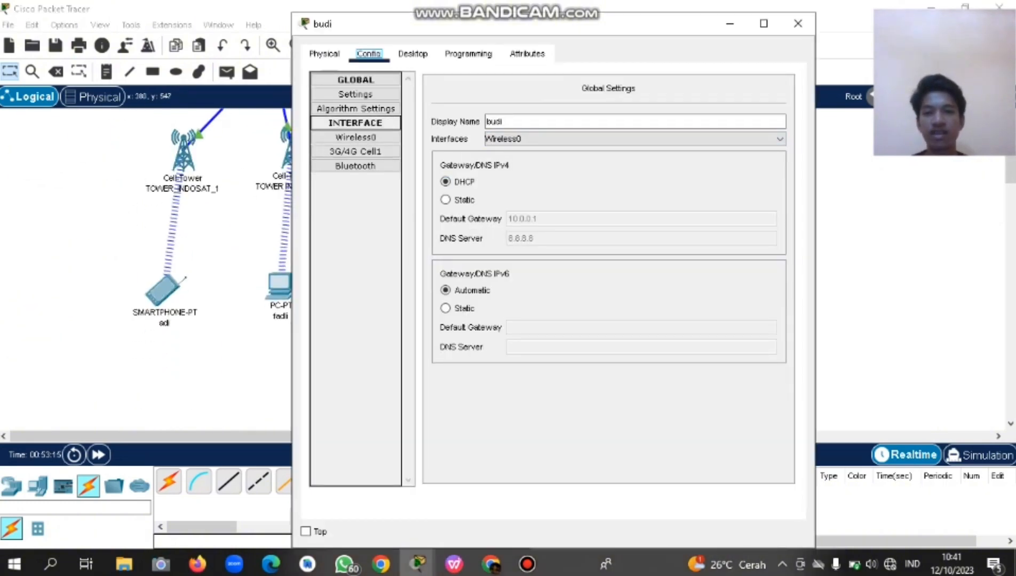
click(413, 53)
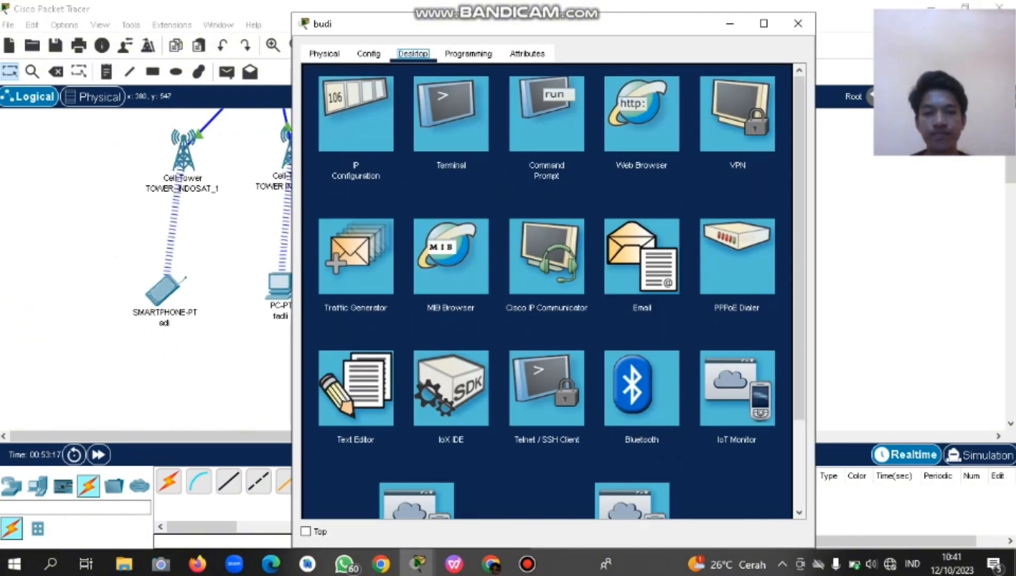
click(641, 256)
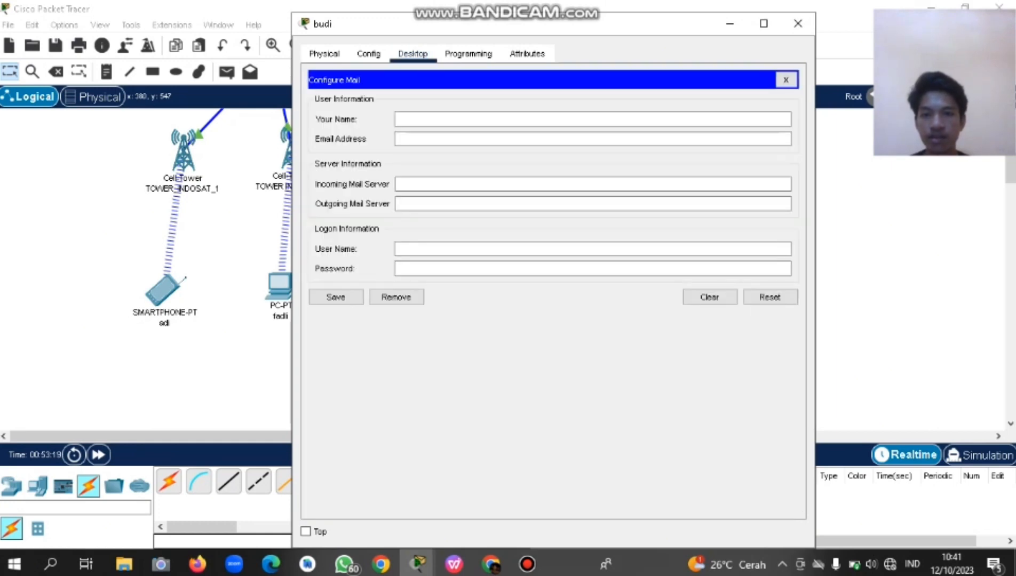
click(592, 120)
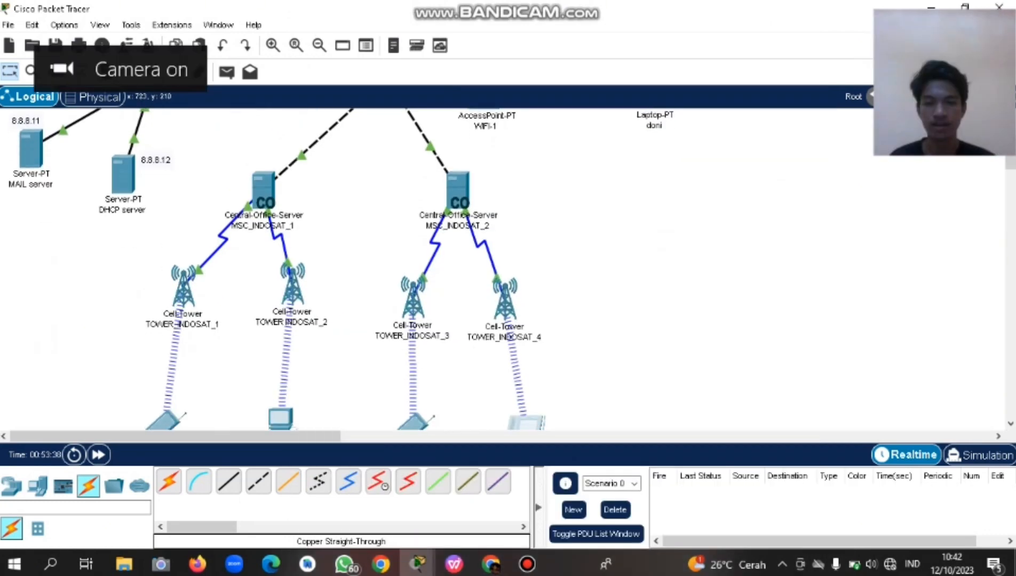
scroll(480, 267, down, 3)
scroll(481, 267, up, 1)
scroll(480, 267, up, 5)
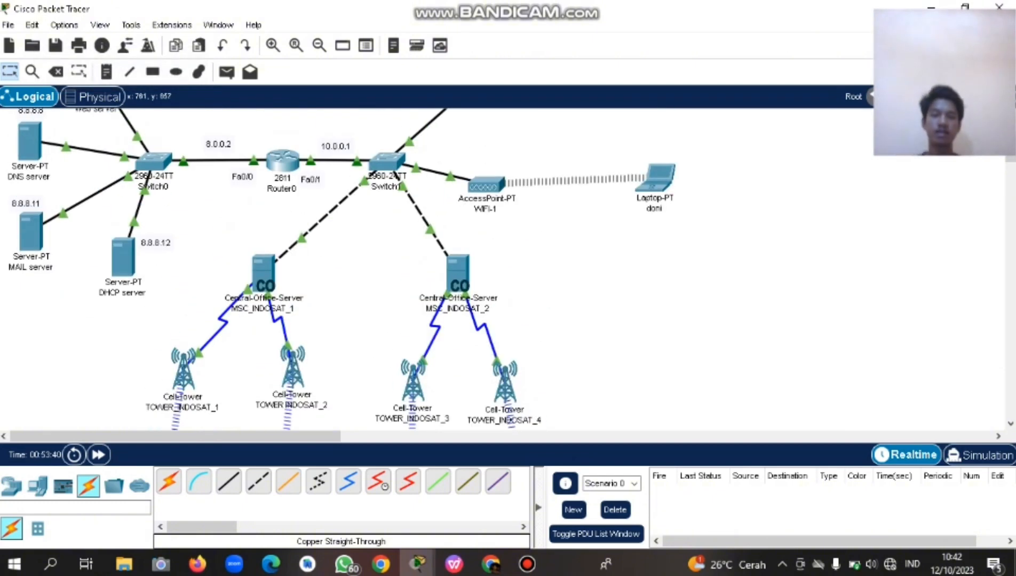
click(485, 171)
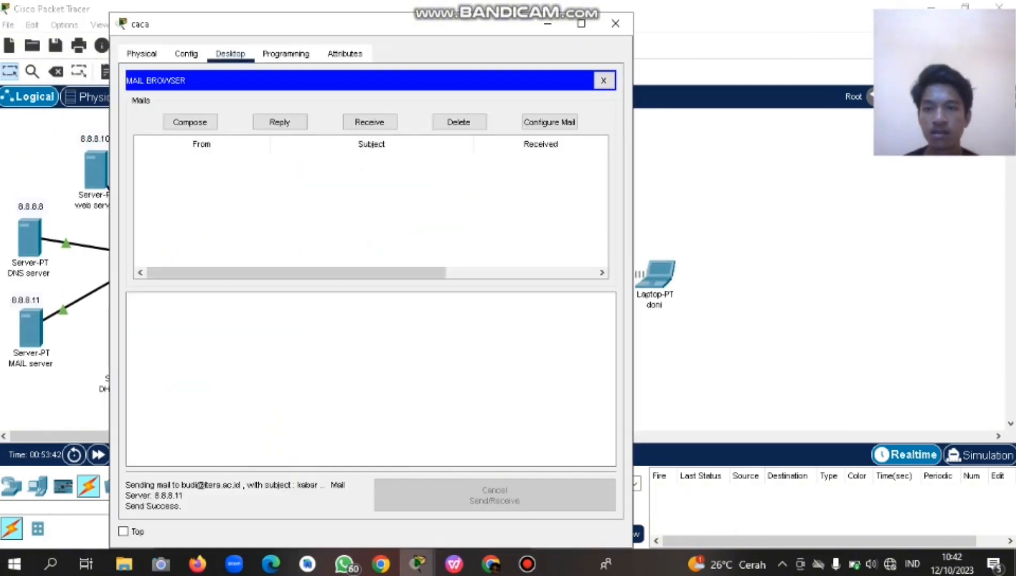
click(280, 122)
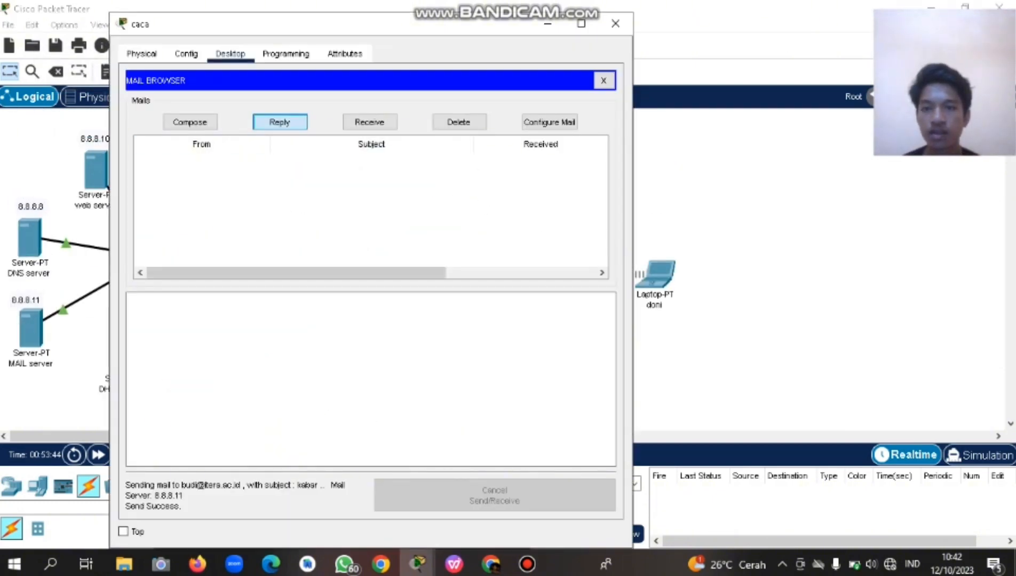
click(582, 228)
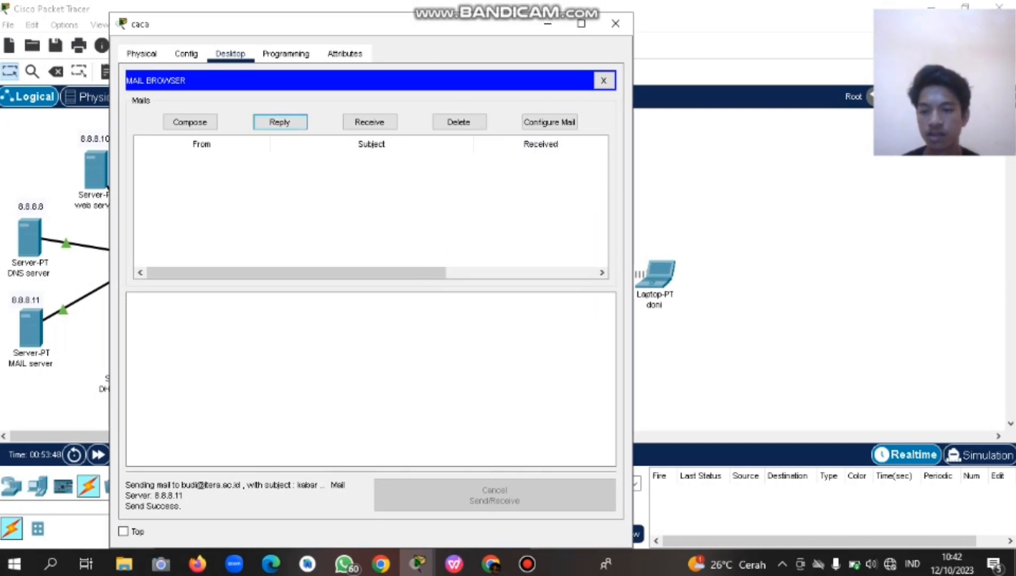
click(603, 81)
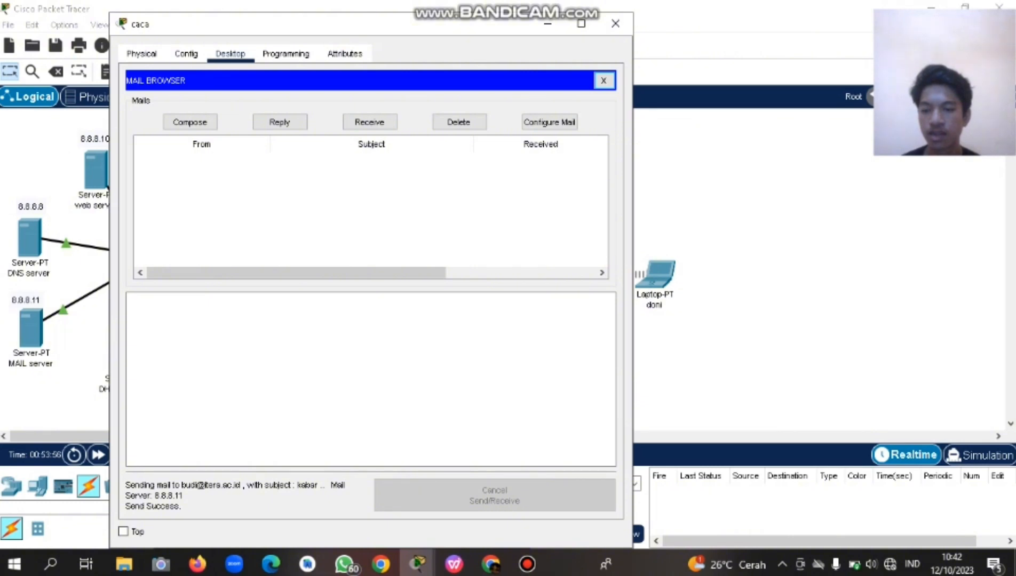
click(548, 24)
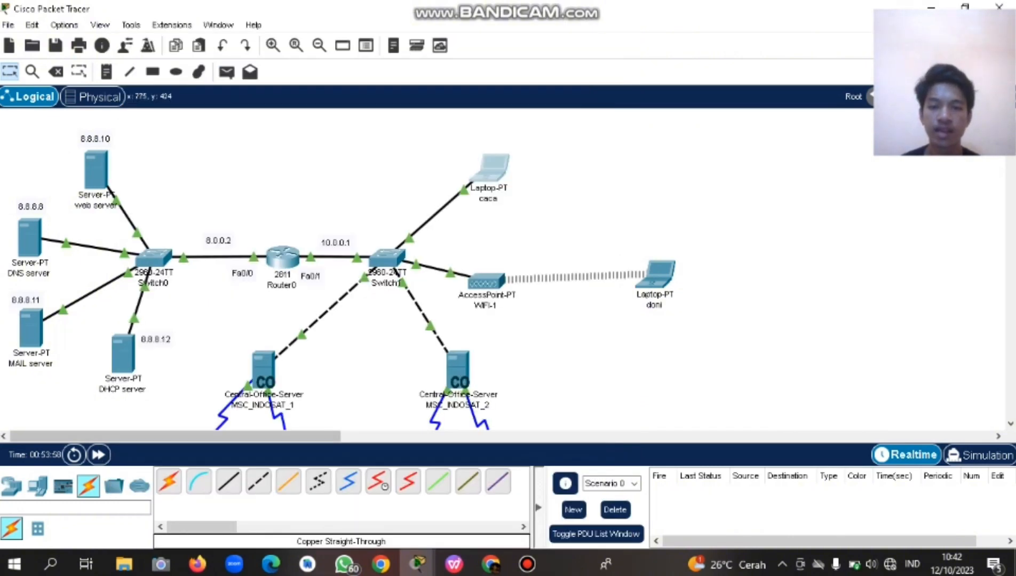
drag(280, 436, 362, 436)
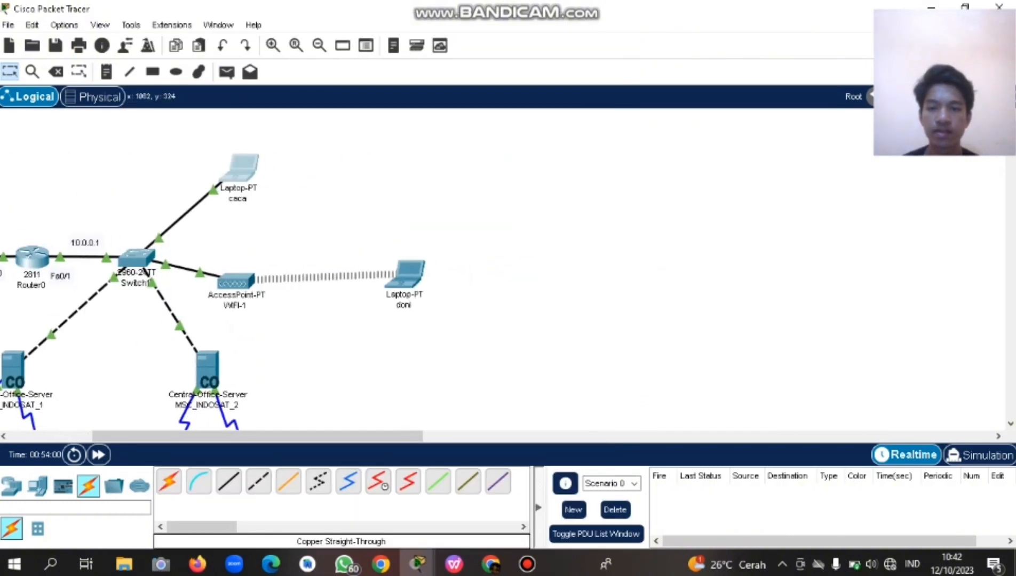
scroll(553, 350, down, 6)
scroll(525, 313, left, 5)
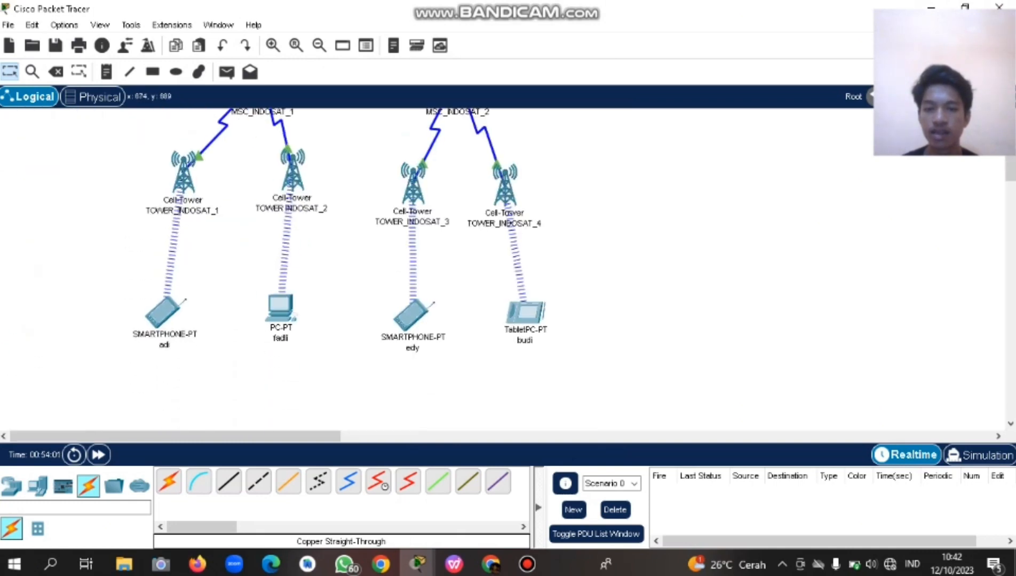
On the tablet's Configure Mail form, enter the account name and e-mail address.
click(524, 309)
click(534, 119)
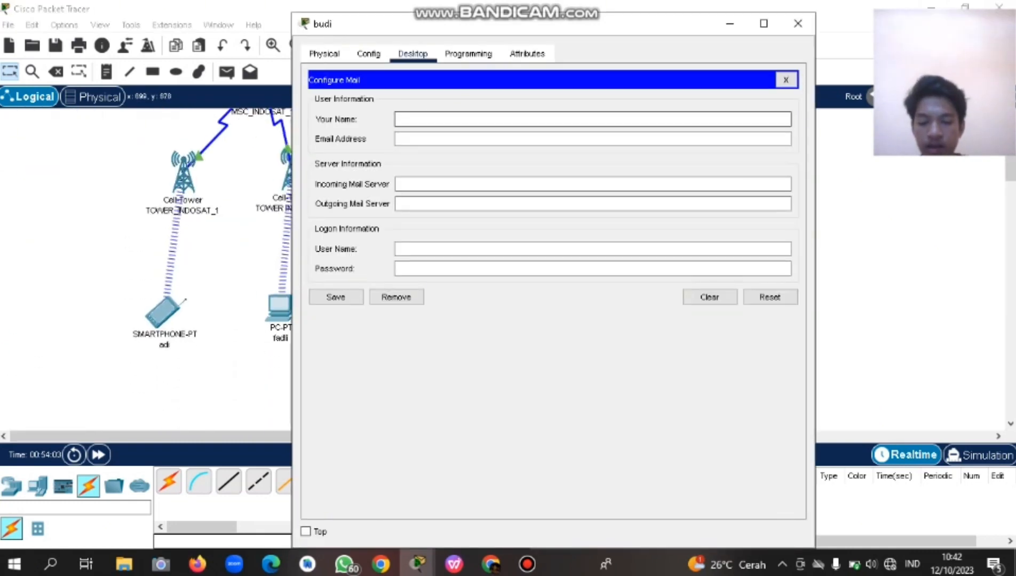
text(budi)
key(Tab)
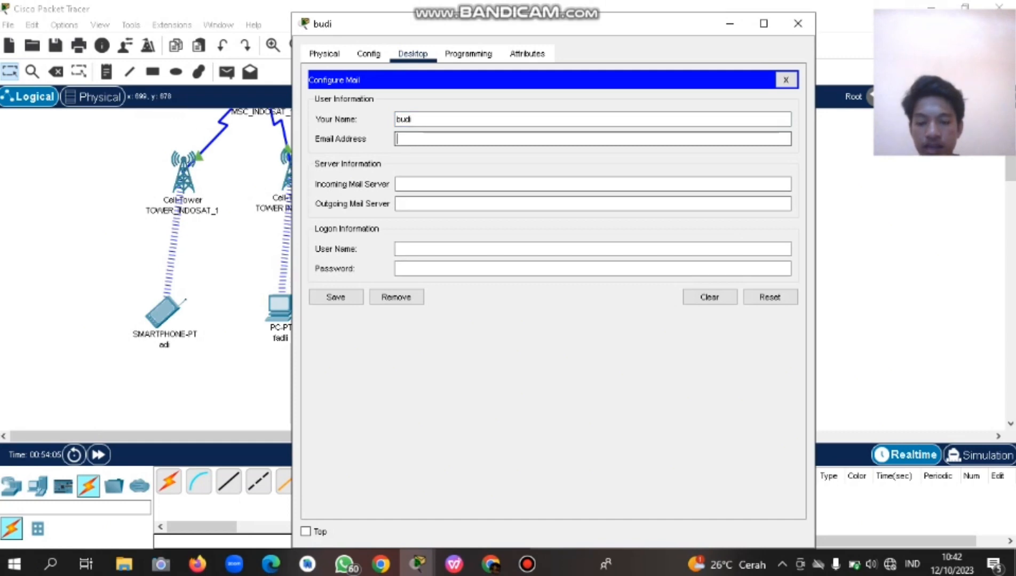
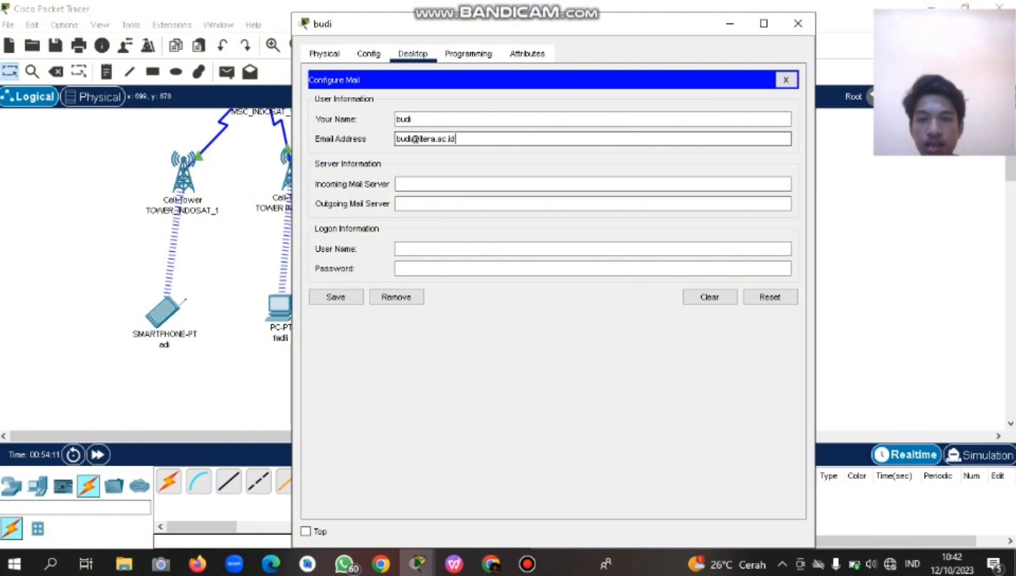
Set both mail servers to 8.8.8.11, add the logon user name and password, and save.
key(Tab)
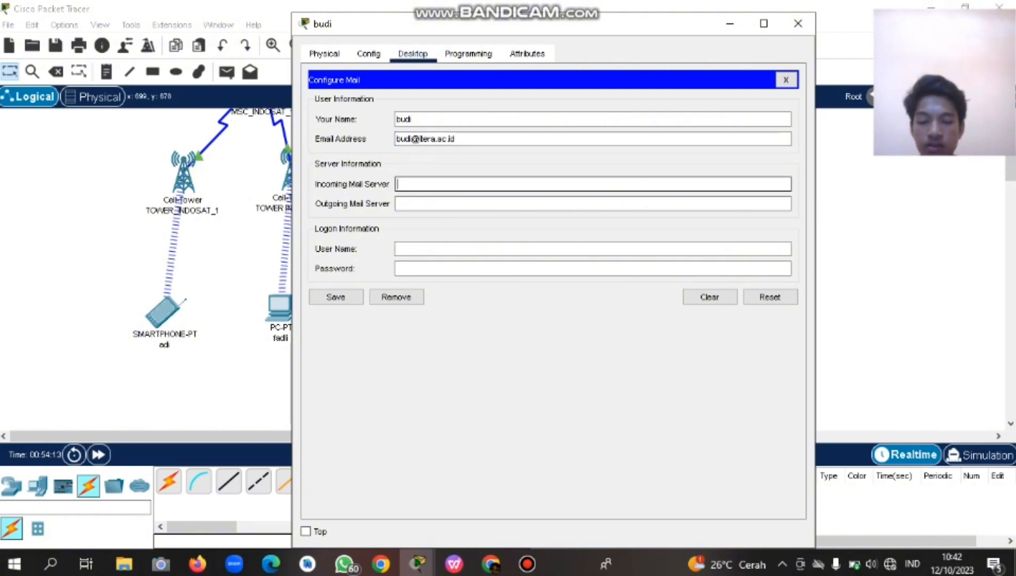
text(8.8.8)
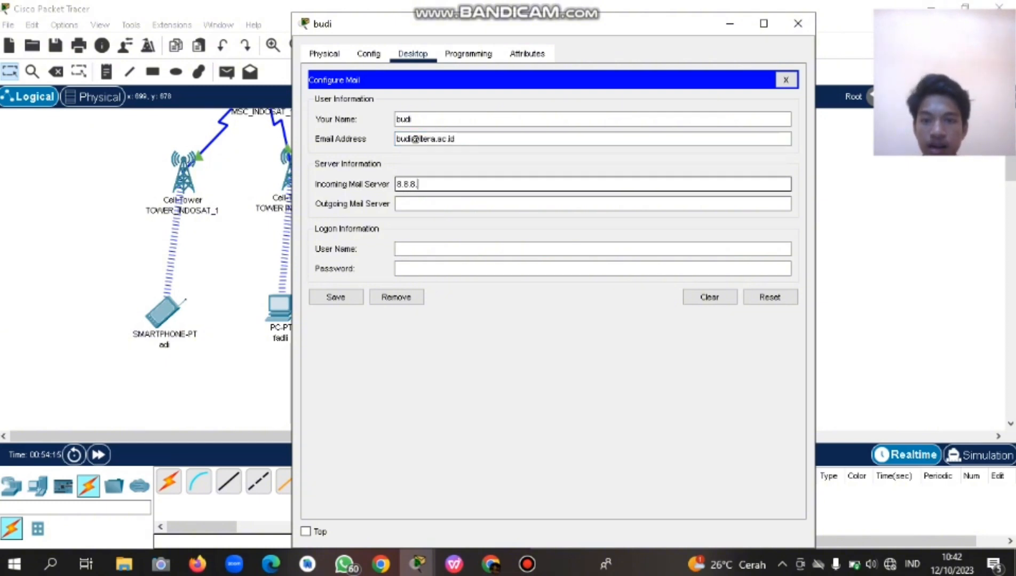
text(.11)
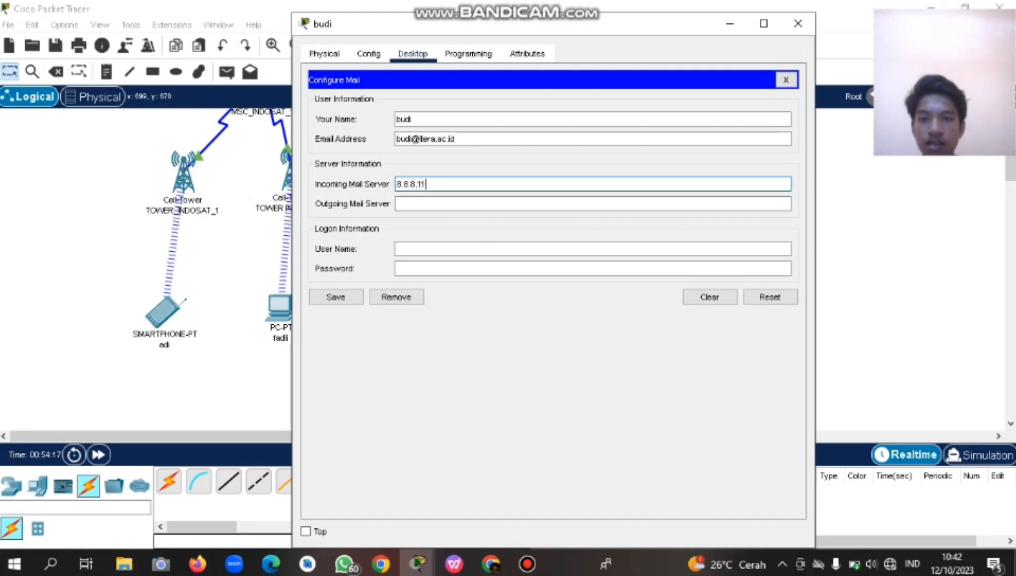
key(Tab)
text(8.8.8.)
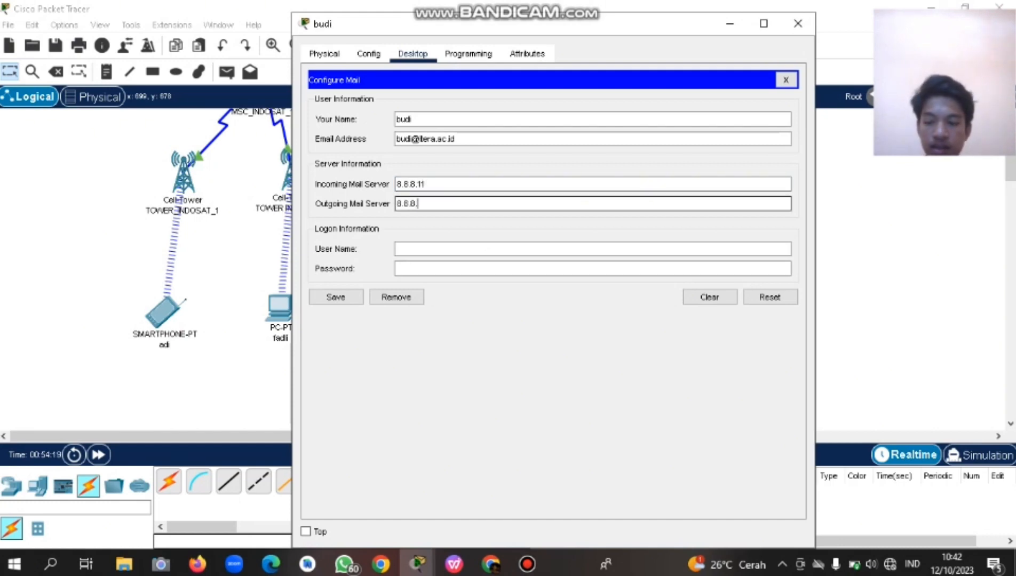
text(11)
key(Tab)
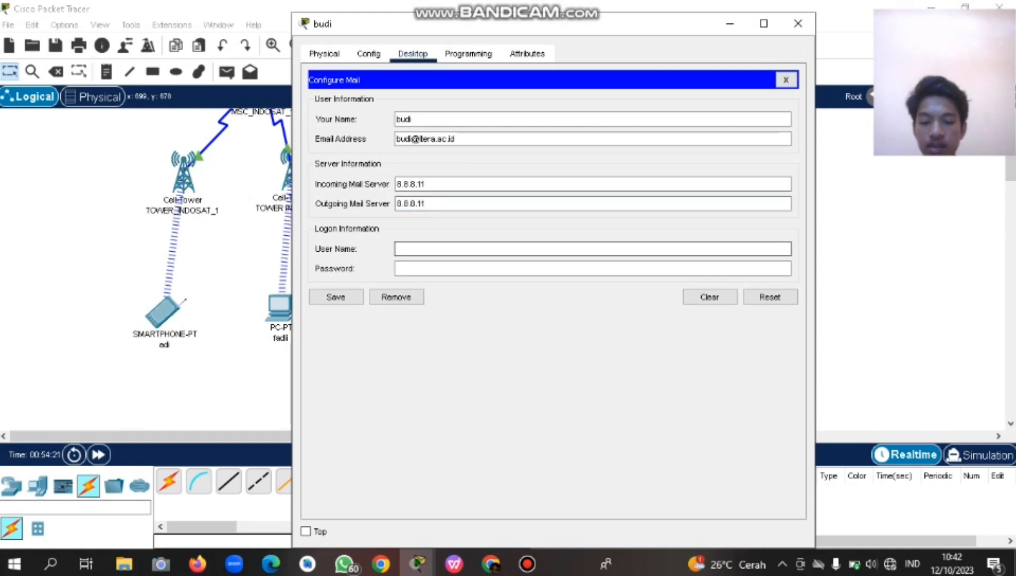
text(budi)
key(Tab)
text(1)
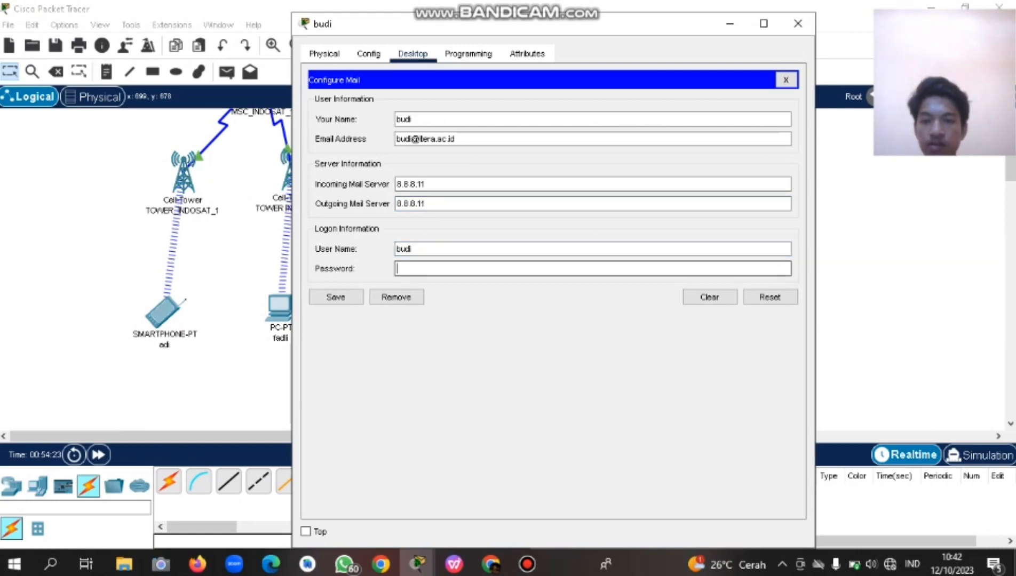
text(234567)
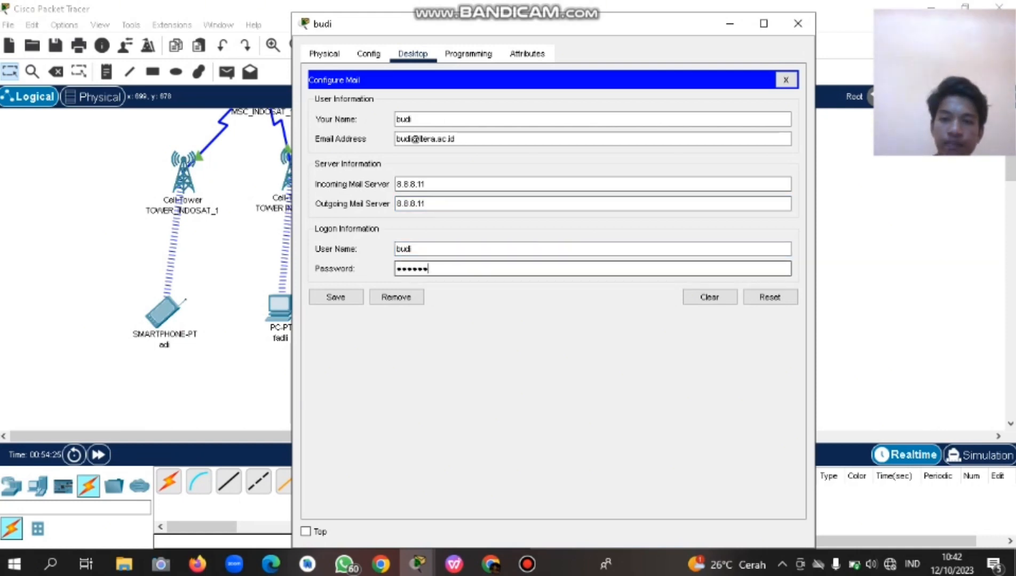
key(Tab)
click(337, 297)
Receive and read the kabar mail on the tablet, then close its window.
click(552, 123)
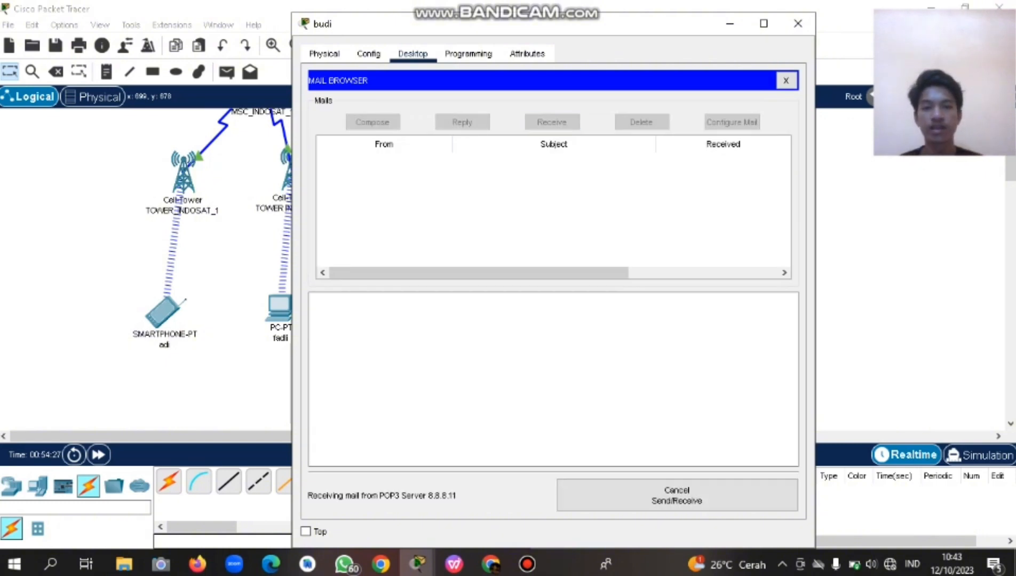
click(395, 163)
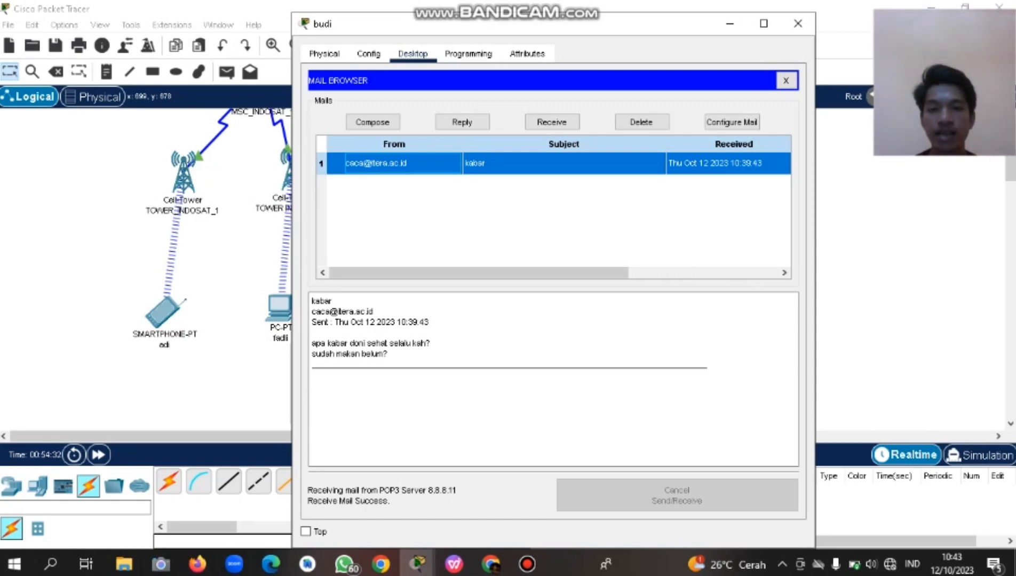
click(730, 23)
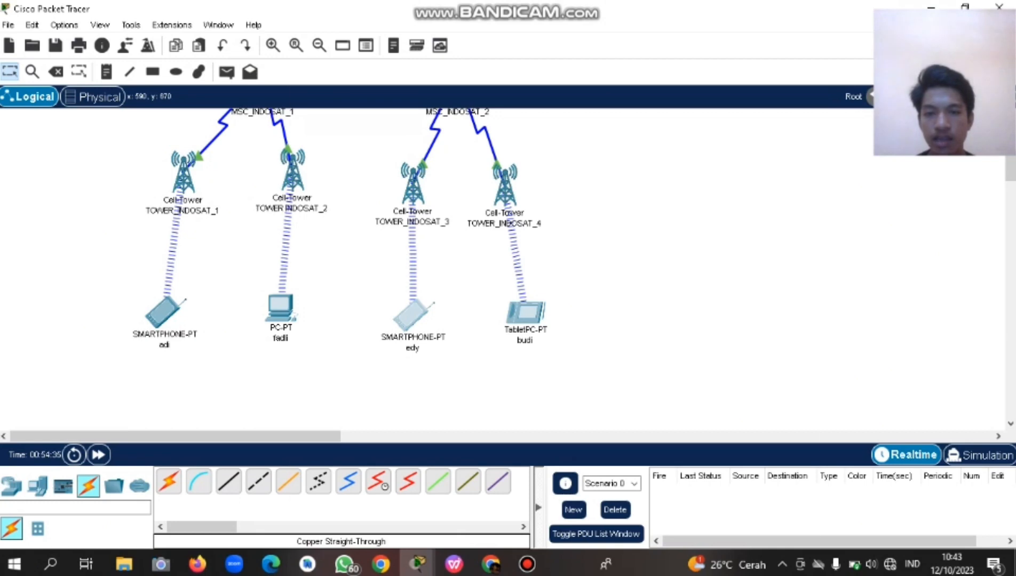
In the TOWER_INDOSAT_3 smartphone's email setup, enter the user's display name and e-mail address.
click(412, 315)
click(412, 54)
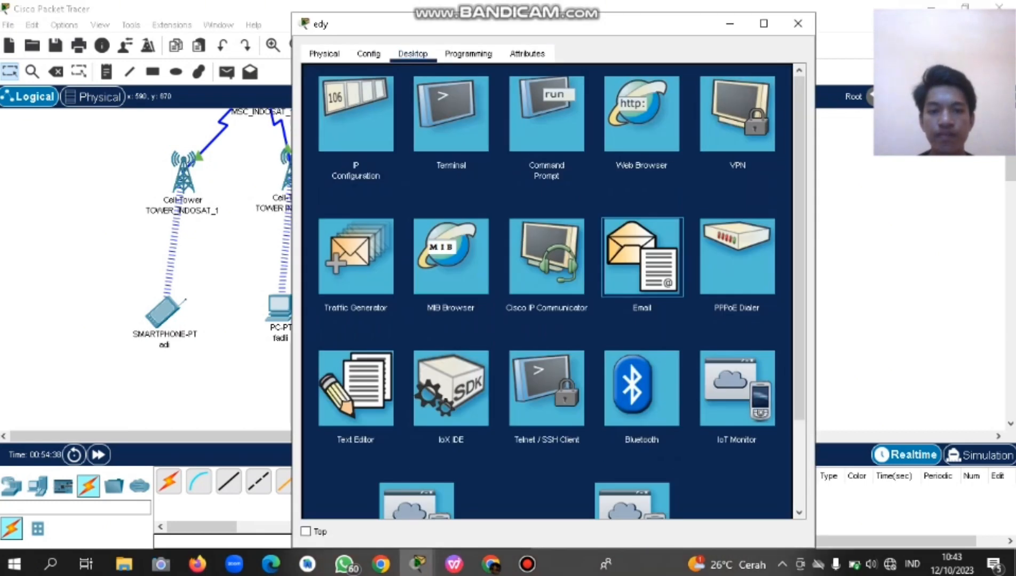
click(642, 257)
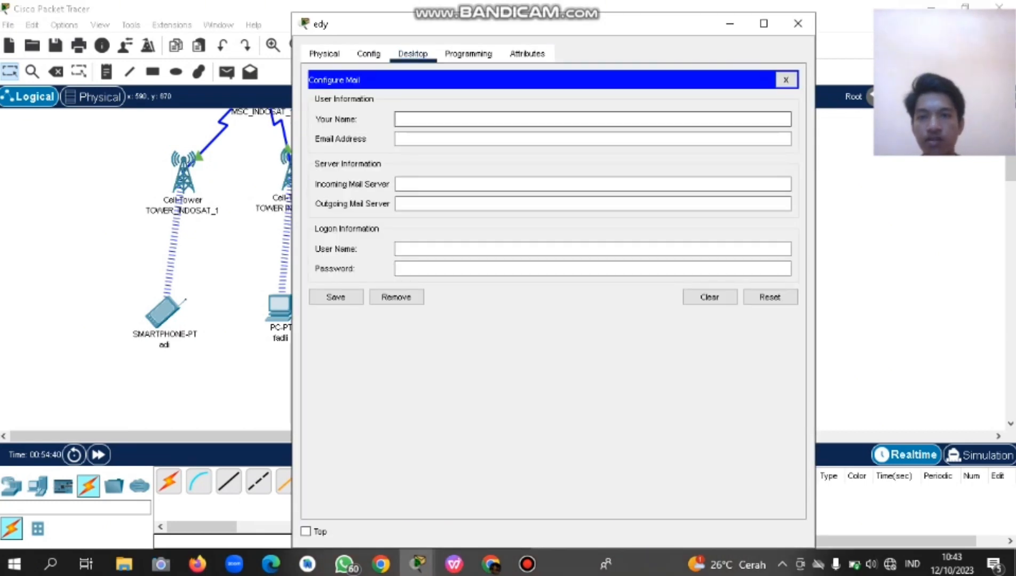
text(edy)
key(Tab)
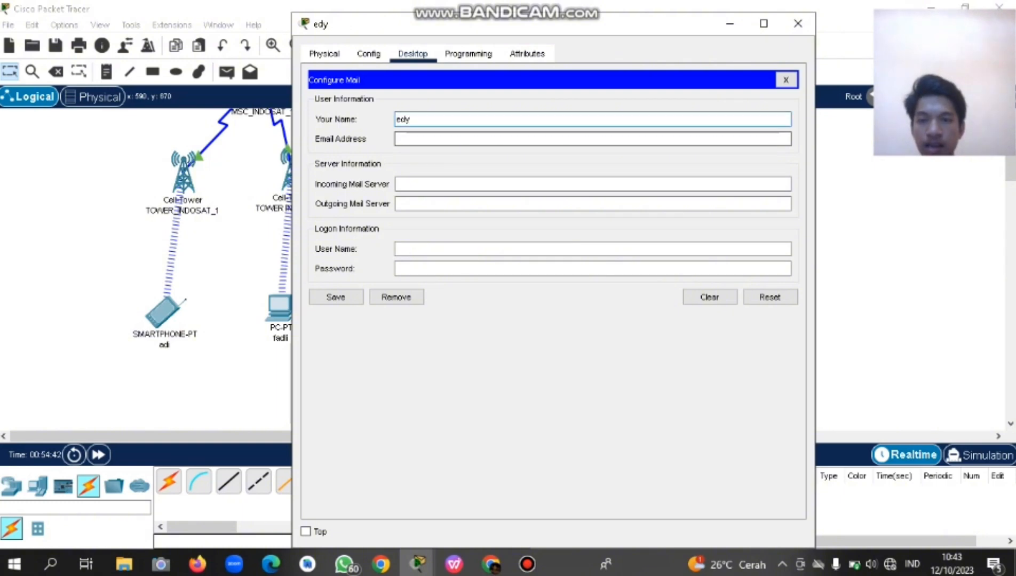
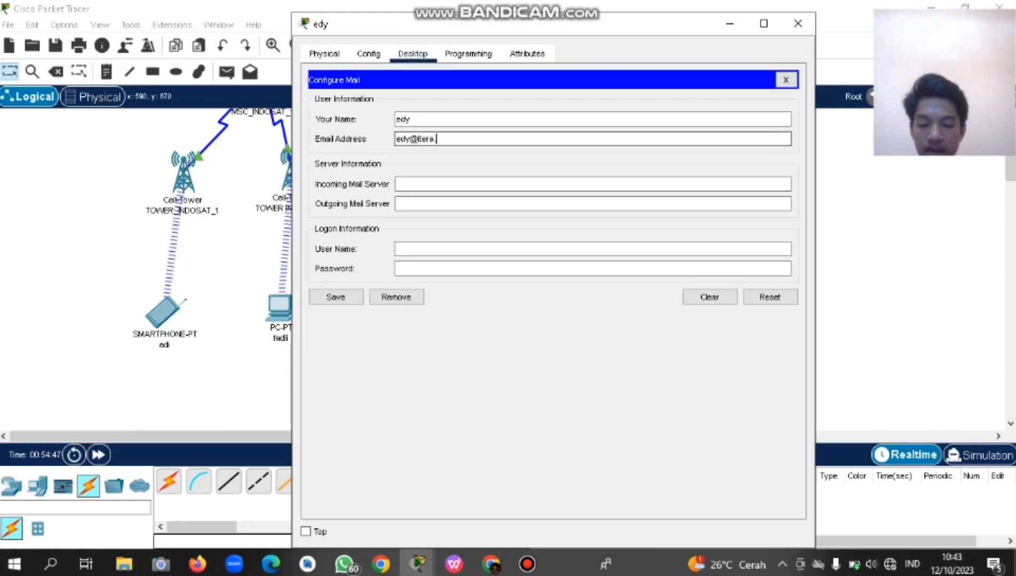
Set both the incoming and outgoing mail servers to 8.8.8.11.
key(Tab)
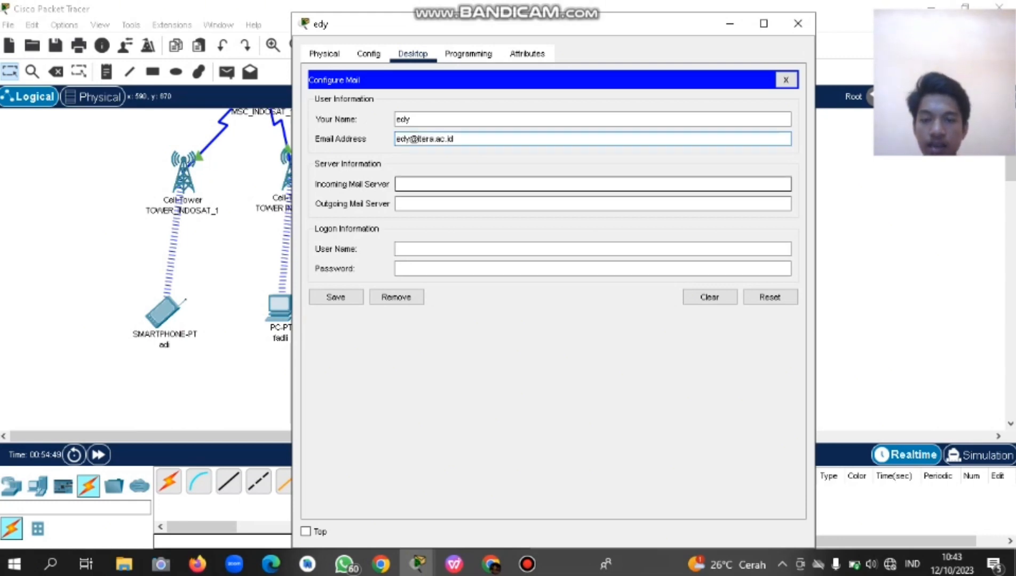
text(8.8.8.11)
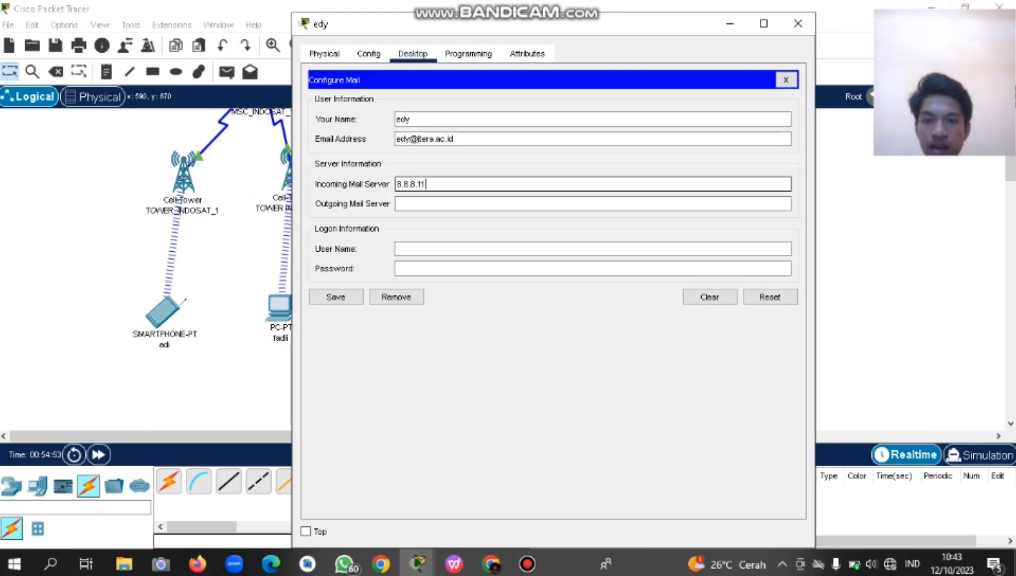
key(Tab)
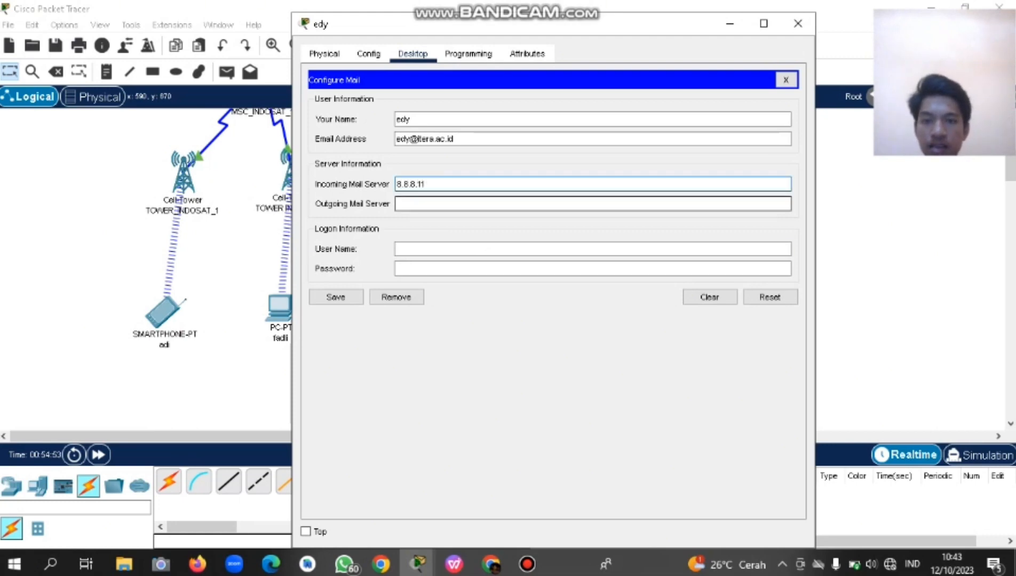
key(shift+Tab)
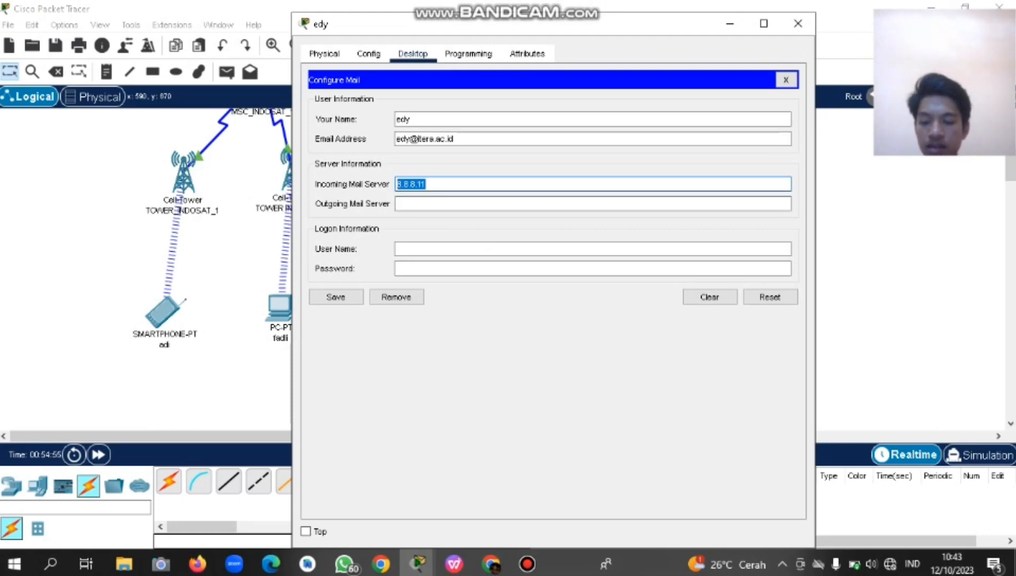
key(ctrl+c)
key(Tab)
key(ctrl+v)
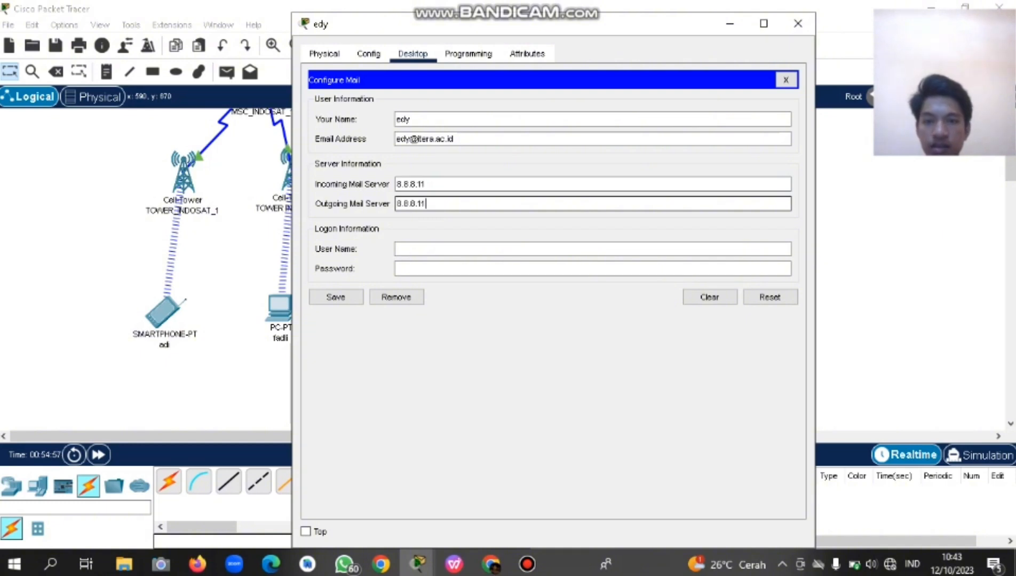
key(Tab)
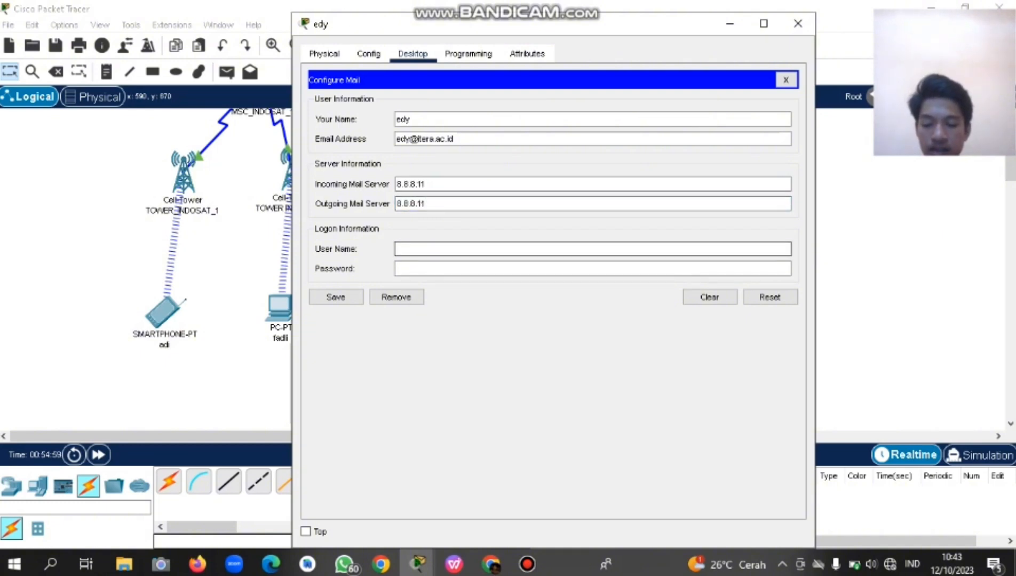
Enter the login user name and account password, save the account, and close the window.
text(edy)
key(Tab)
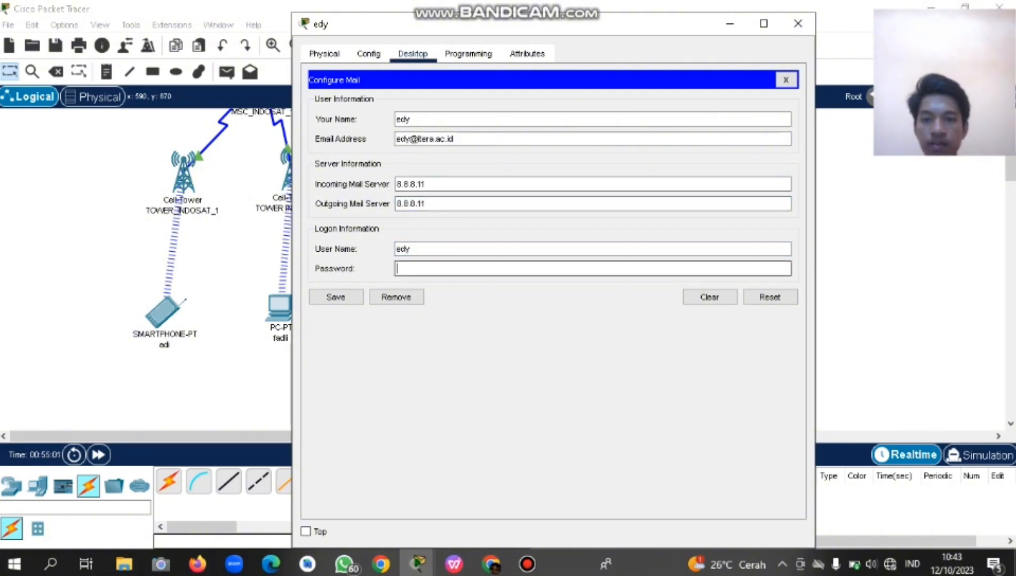
text(1234567)
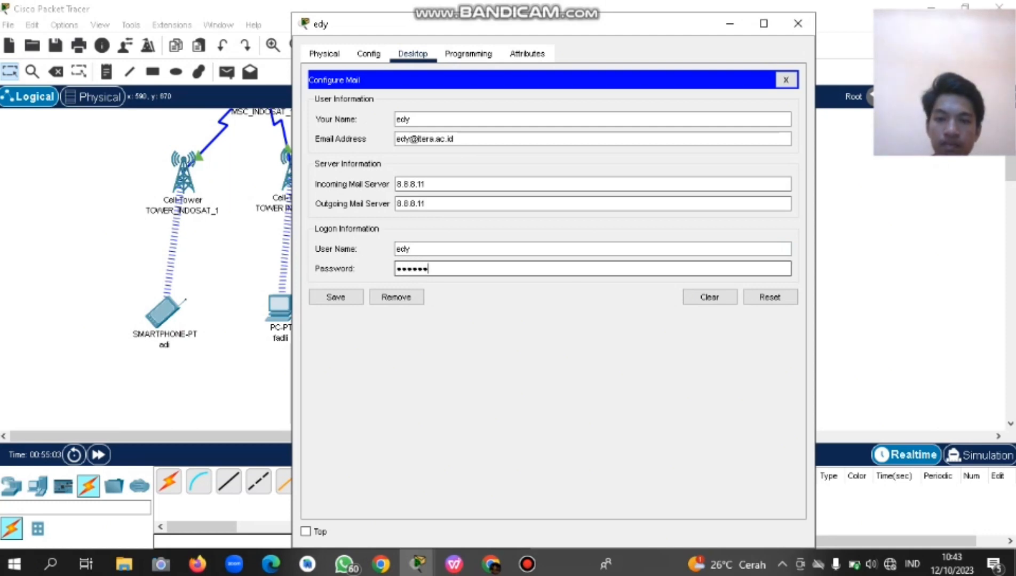
key(Tab)
key(space)
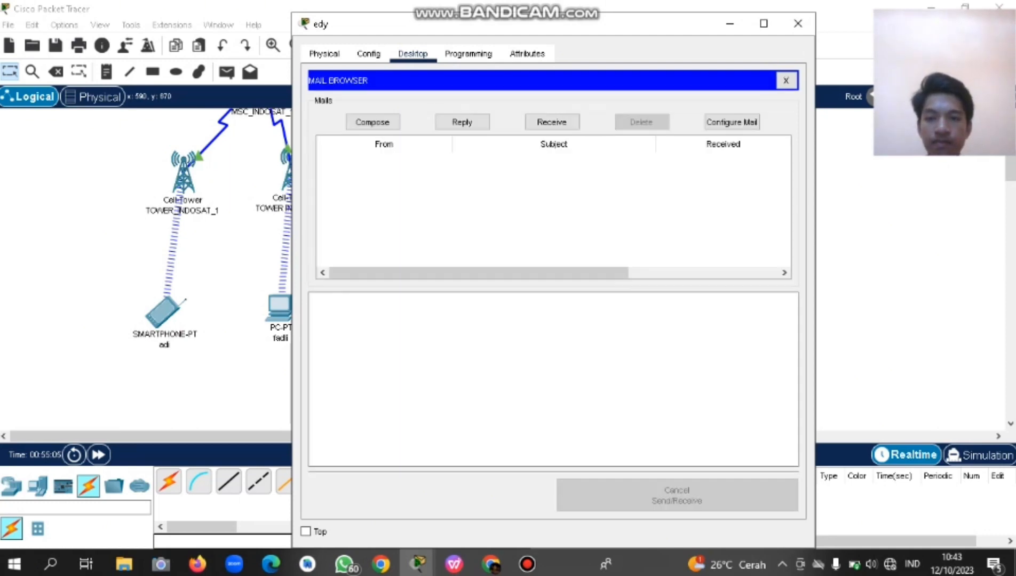
click(798, 24)
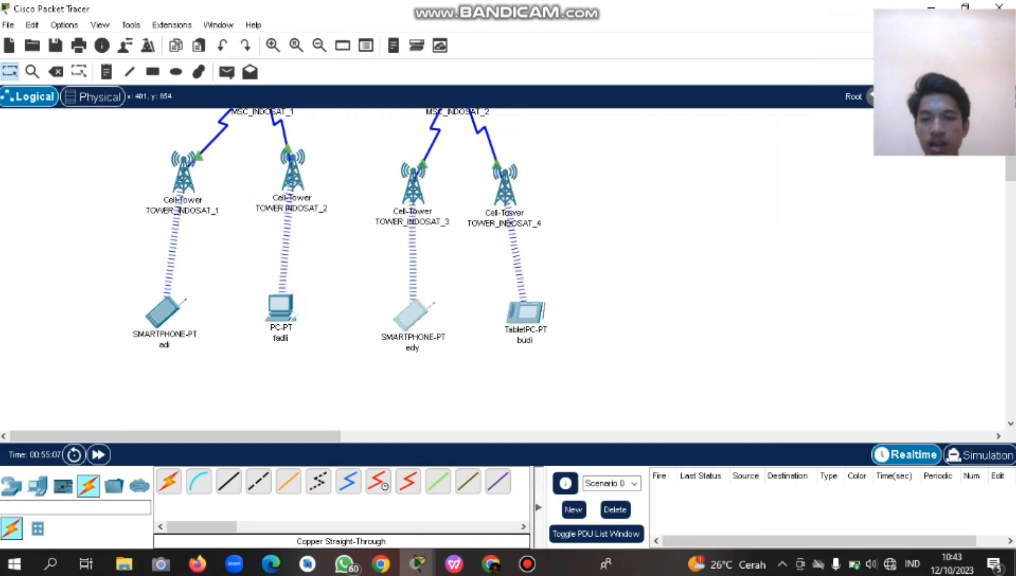
In the TOWER_INDOSAT_2 PC's email setup, enter the user's display name and e-mail address.
click(280, 308)
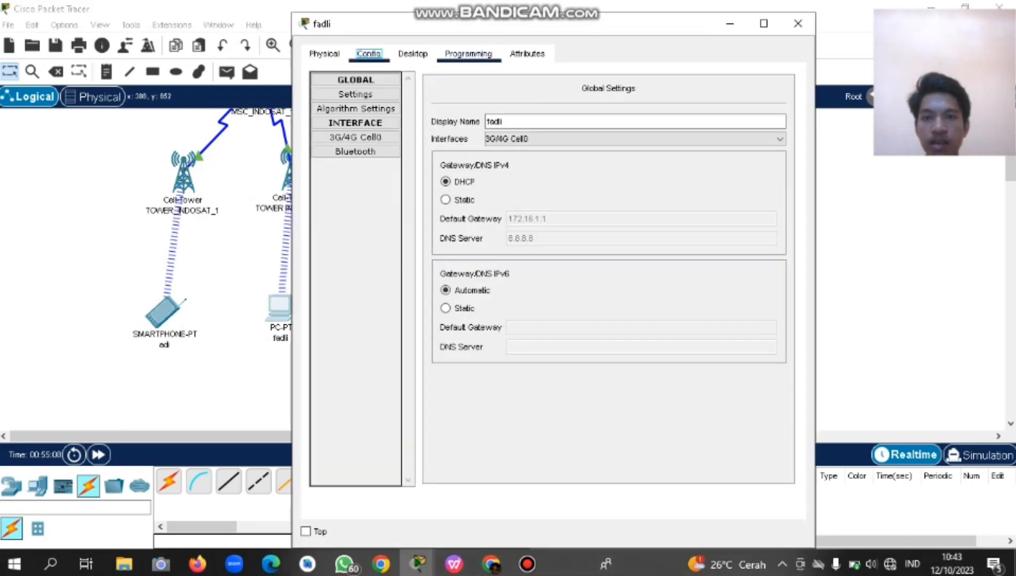
click(413, 53)
click(355, 388)
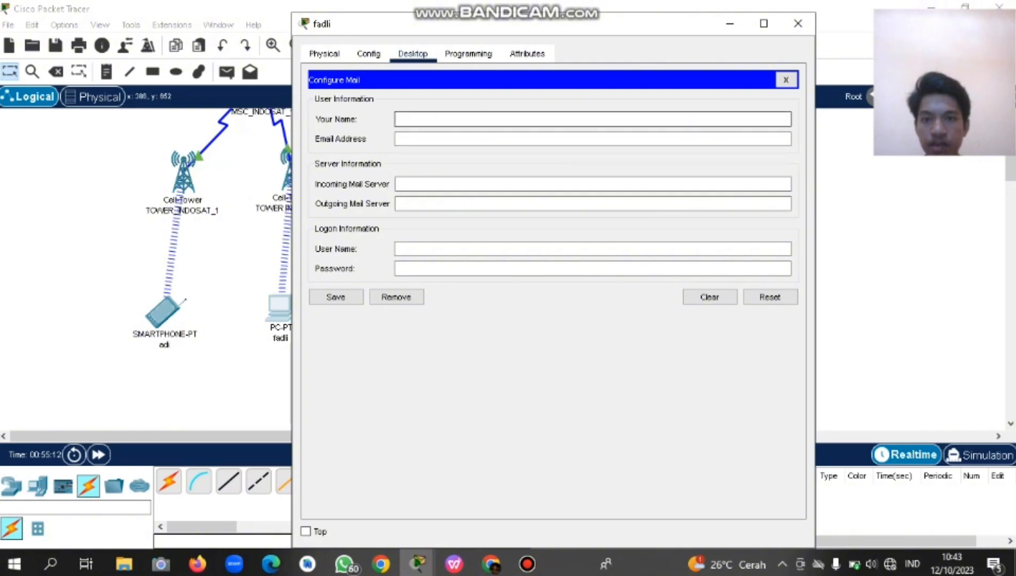
text(fadli)
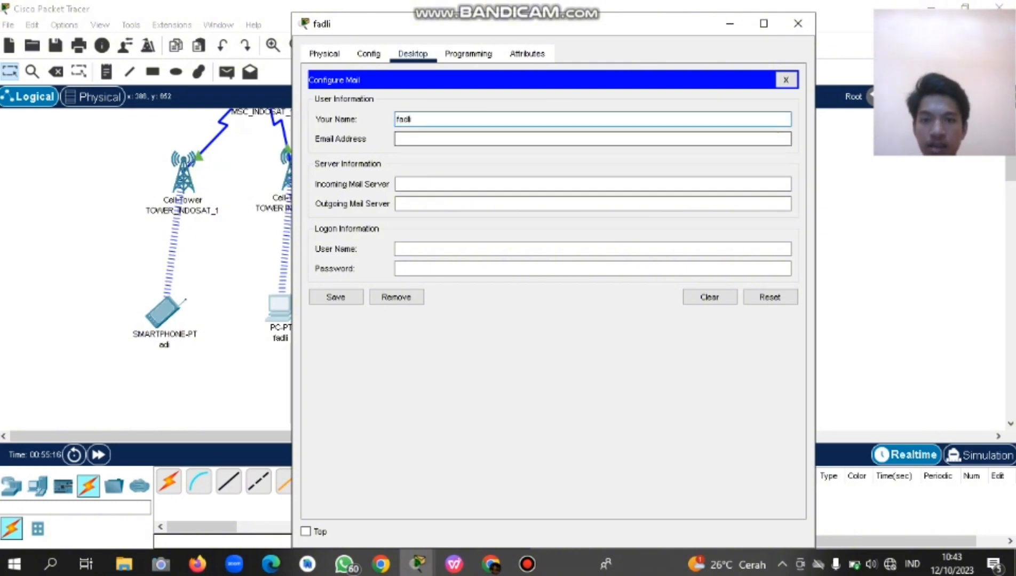
click(443, 139)
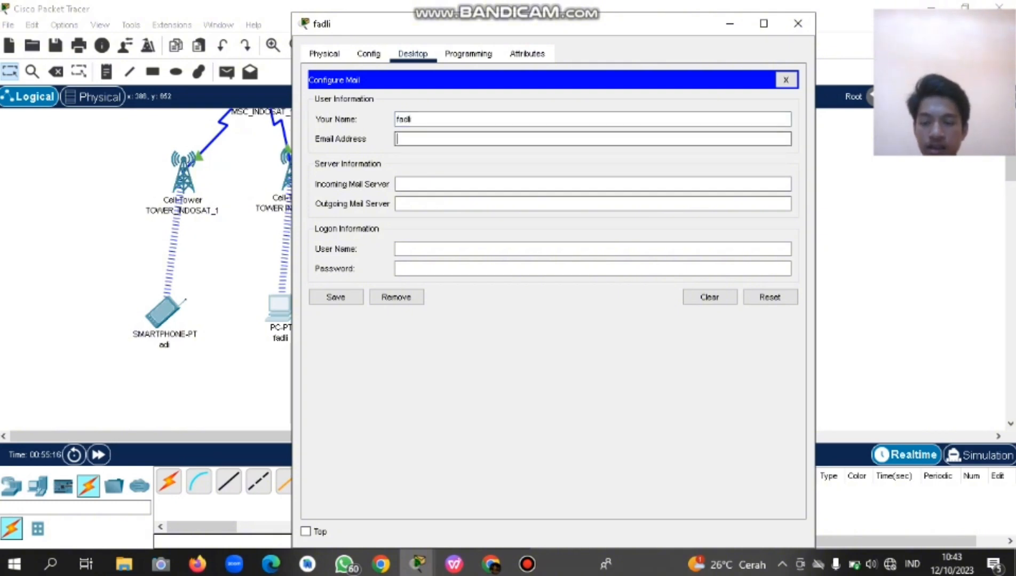
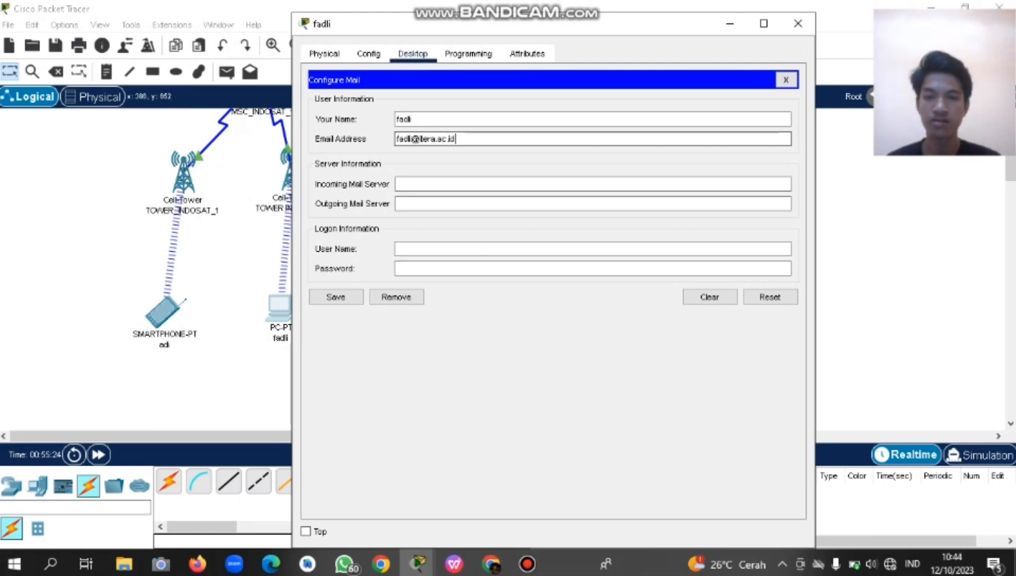
Fill in the incoming and outgoing mail servers, with the outgoing server set to 8.8.8.11.
click(406, 184)
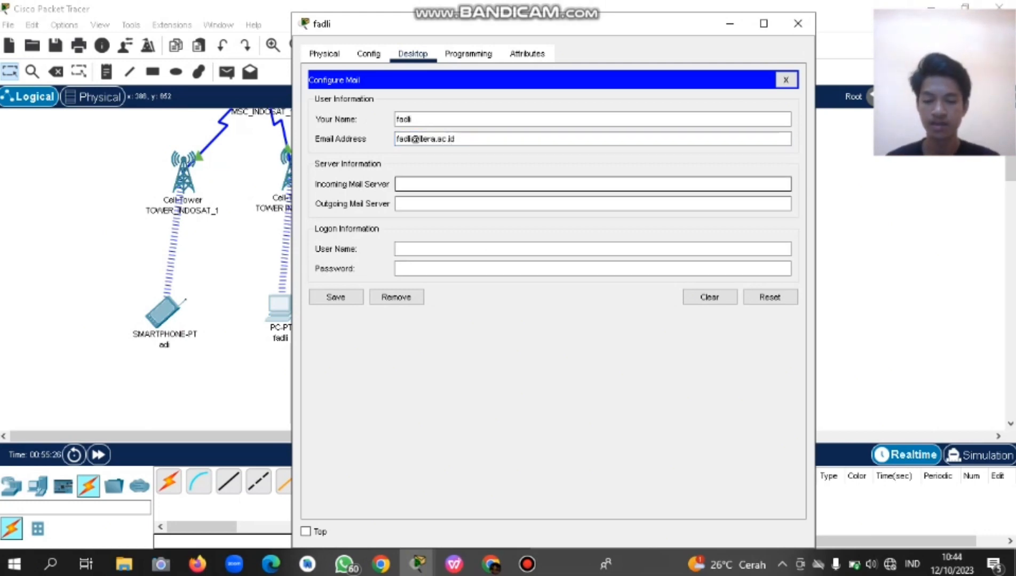
text(8.8.8.11)
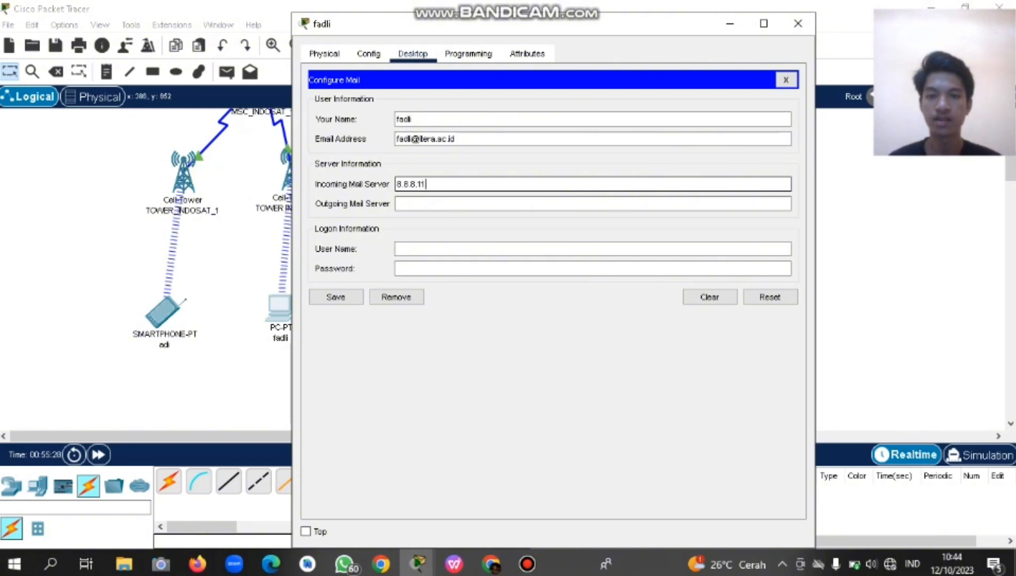
click(405, 204)
text(8.8.8)
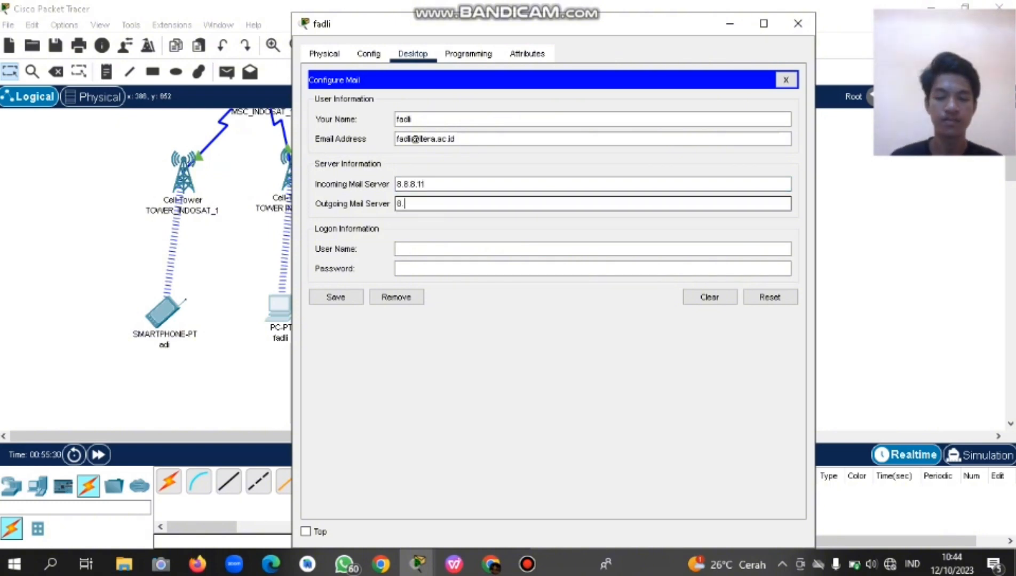
text(.11)
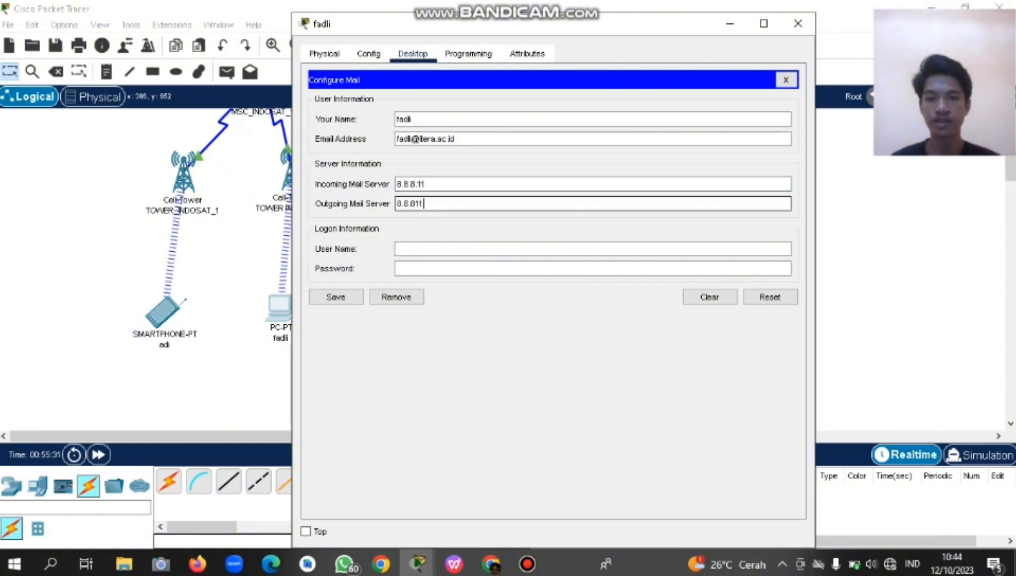
key(BackSpace)
key(BackSpace)
key(BackSpace)
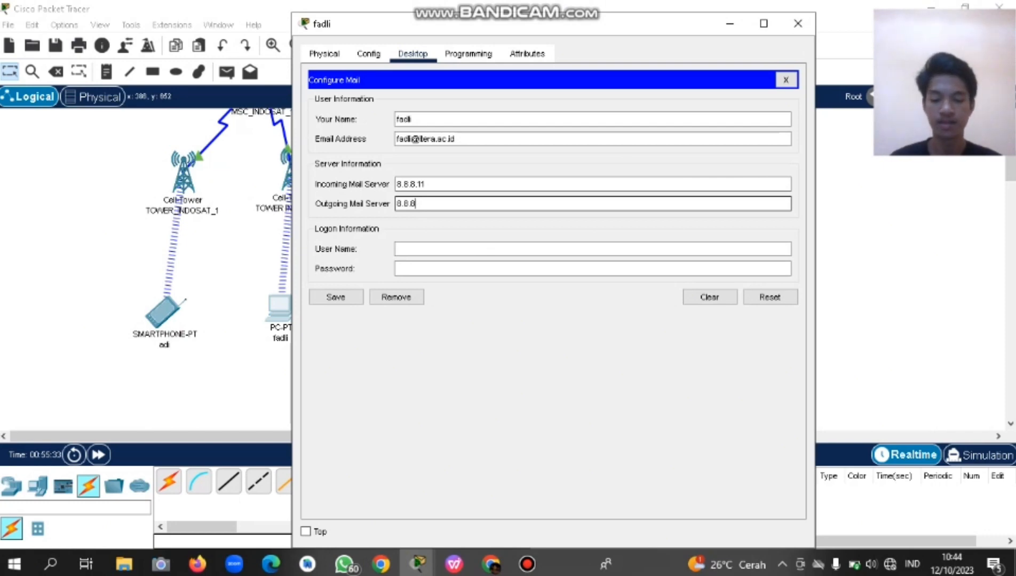
text(.11)
key(Tab)
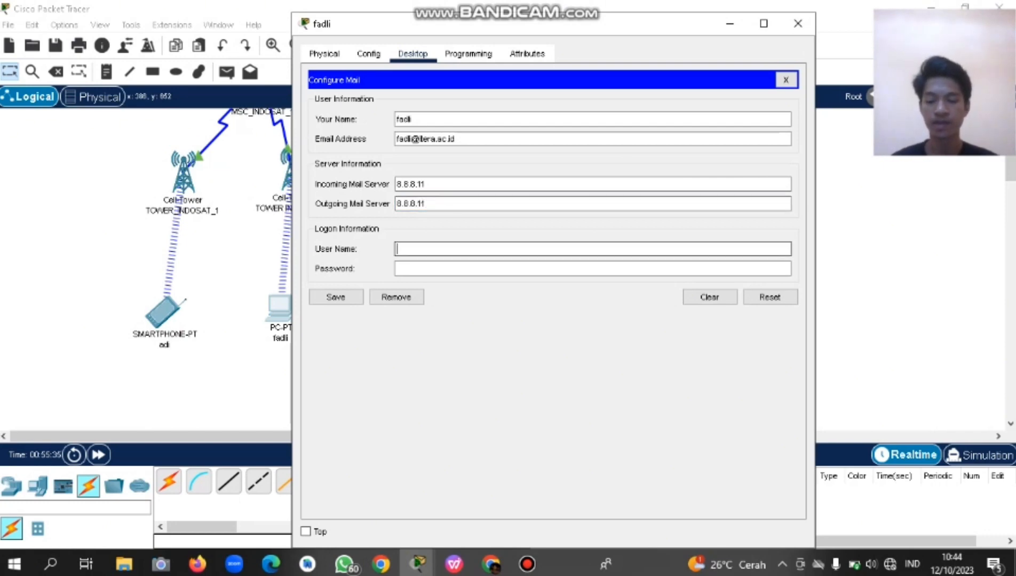
Enter the login user name, replace the password, save the account, and close the PC window.
text(fadly)
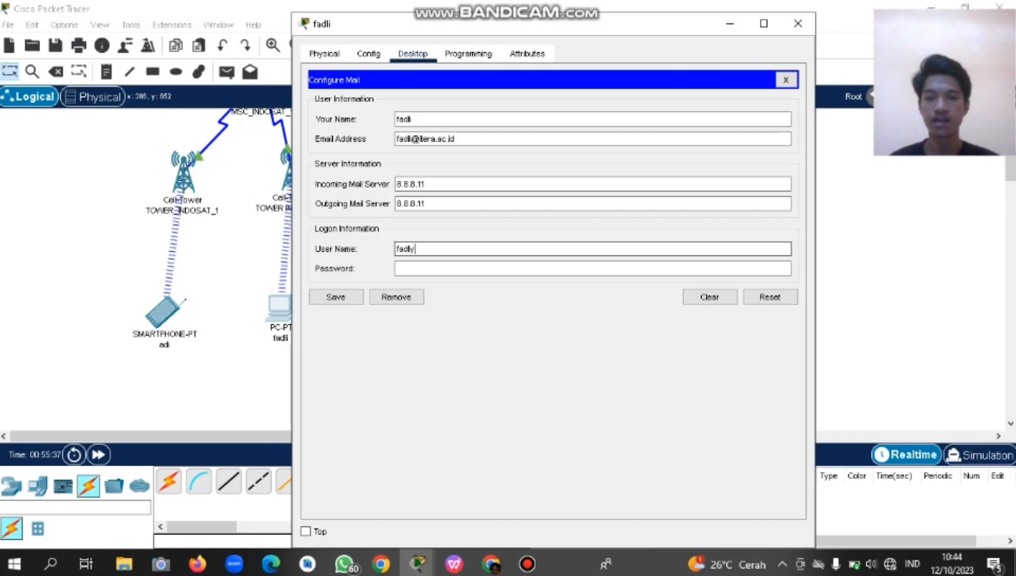
key(Tab)
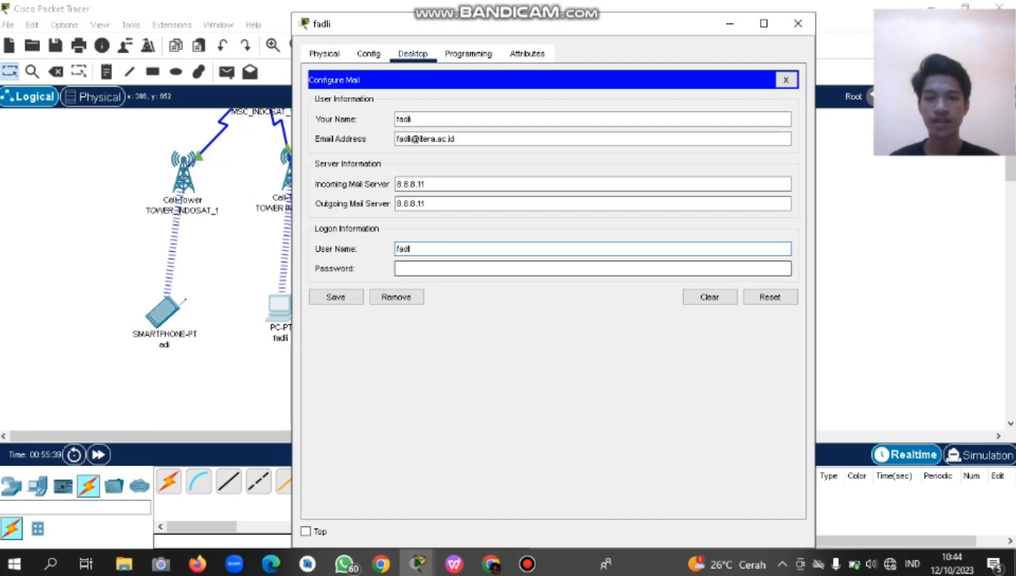
text(i)
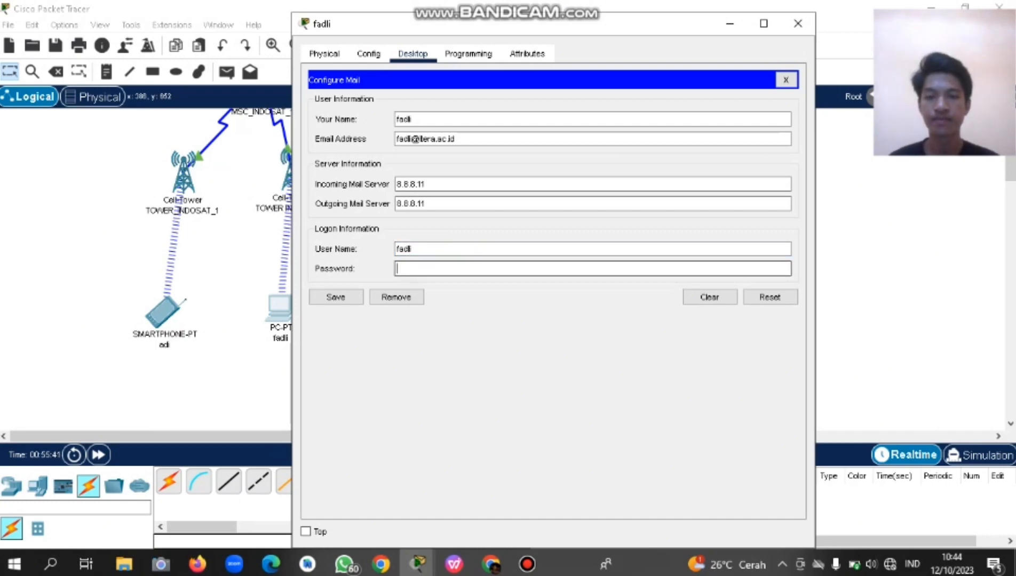
key(Tab)
text(fadli)
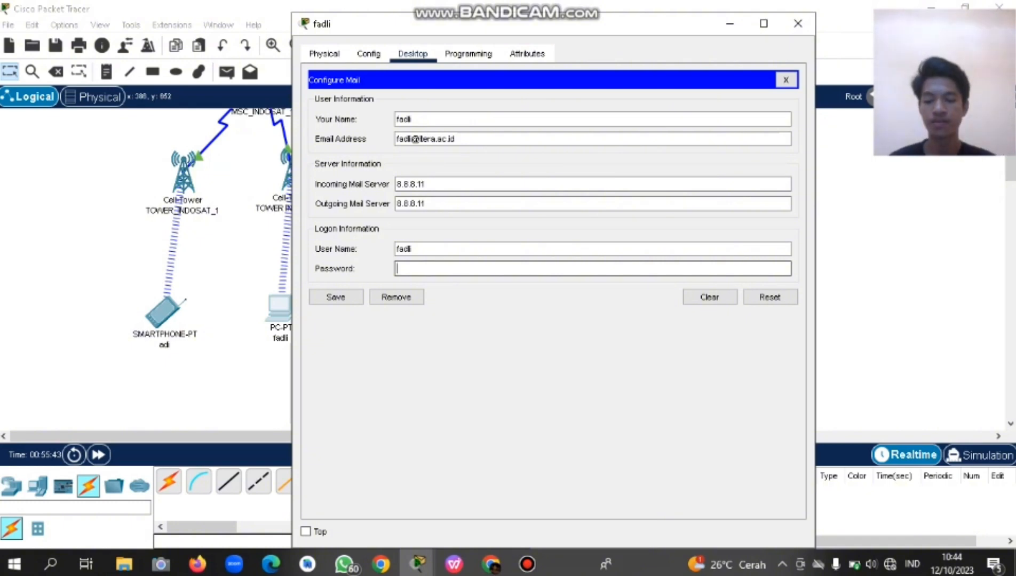
text(1)
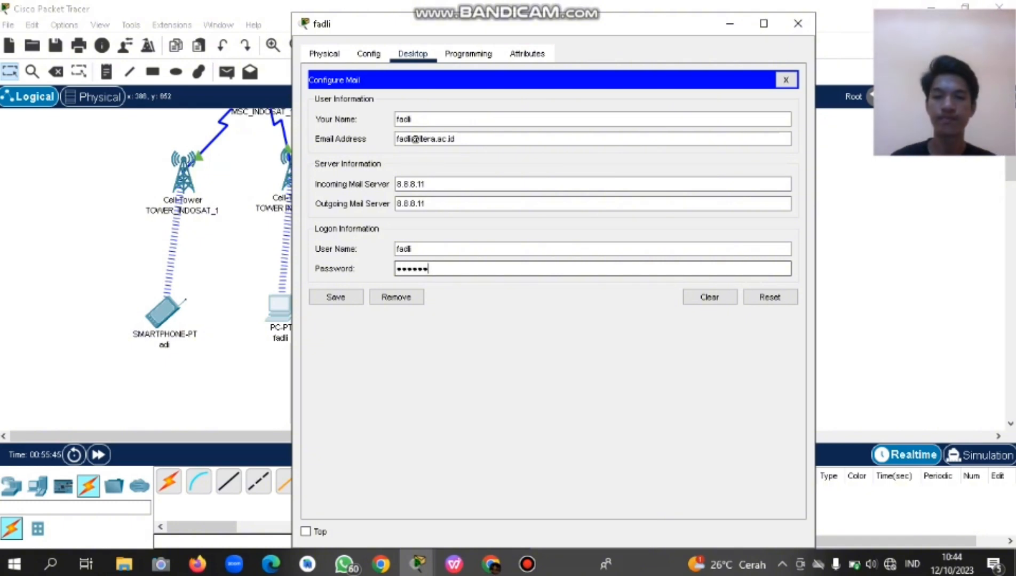
double_click(411, 269)
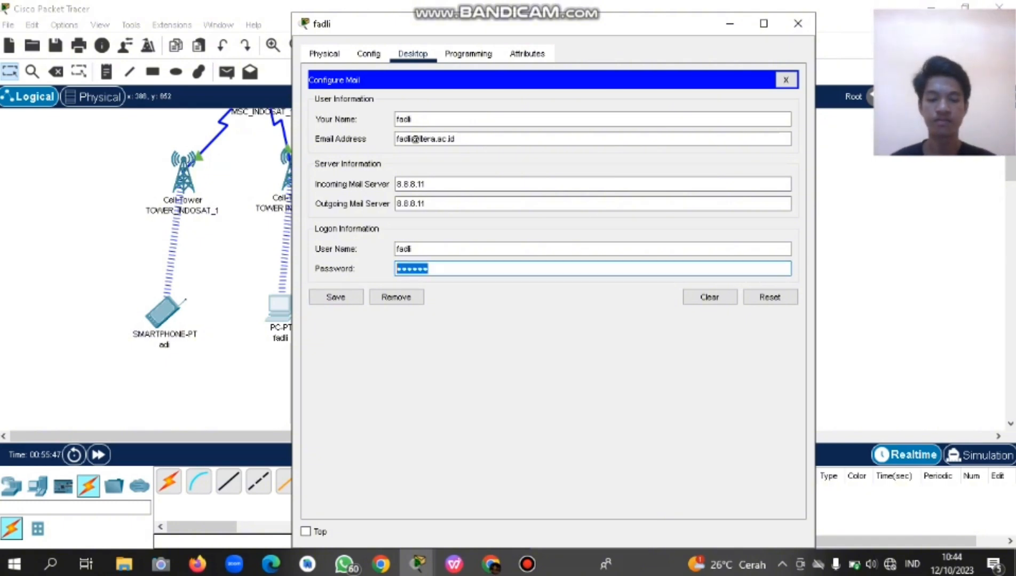
key(BackSpace)
text(123456)
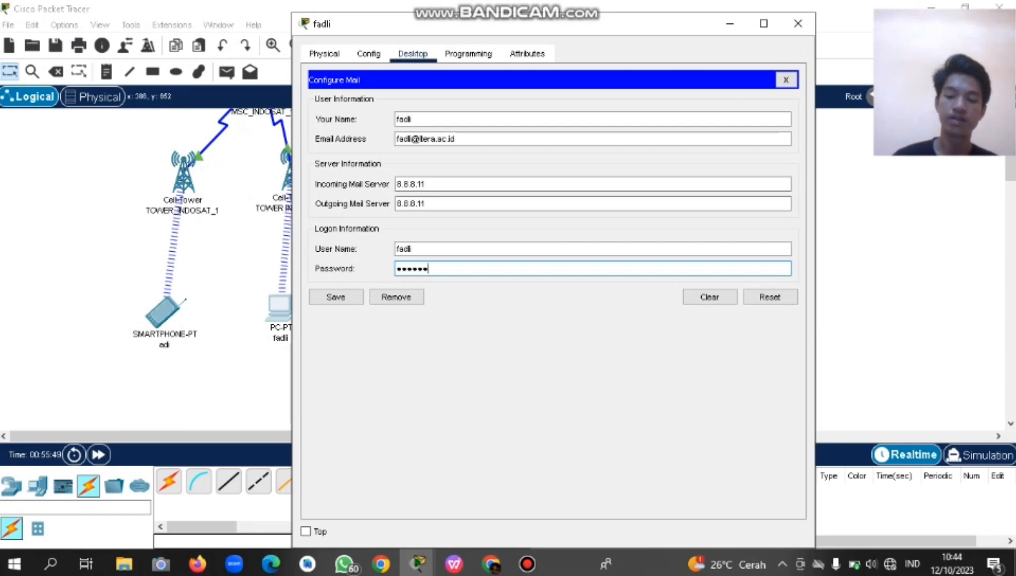
click(336, 297)
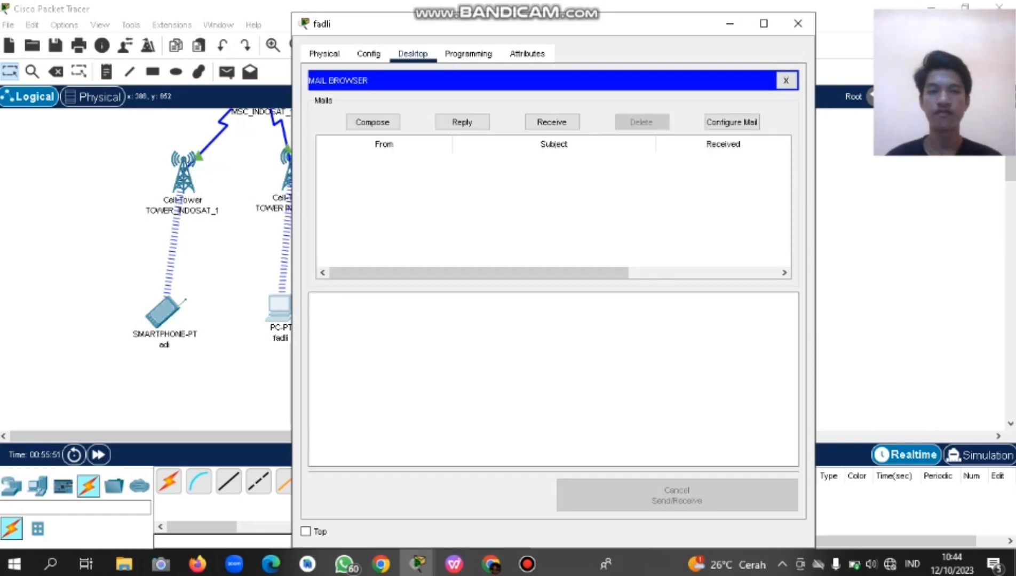
click(729, 23)
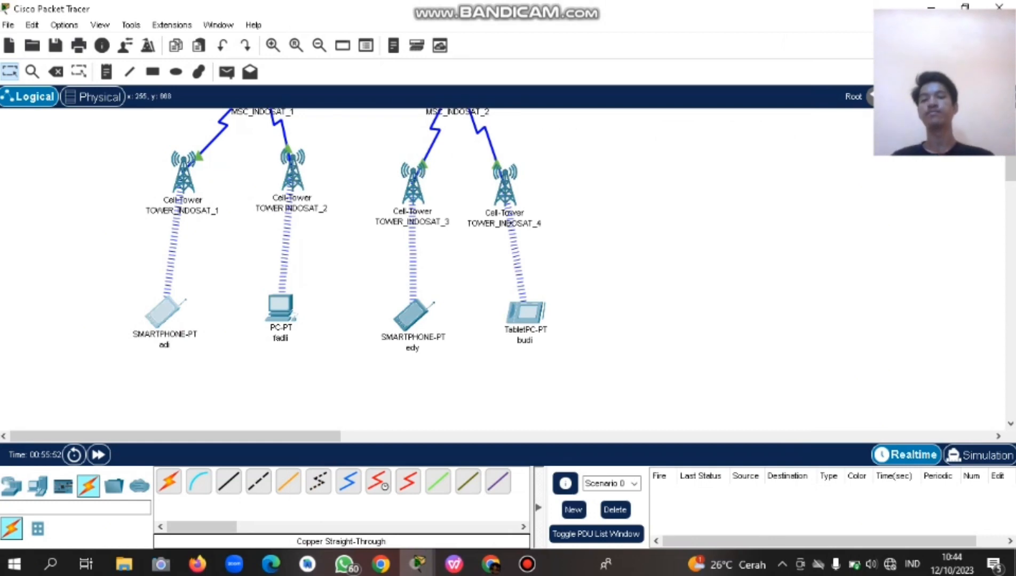
In the TOWER_INDOSAT_1 smartphone's email setup, enter the user's display name and e-mail address.
click(164, 312)
click(413, 53)
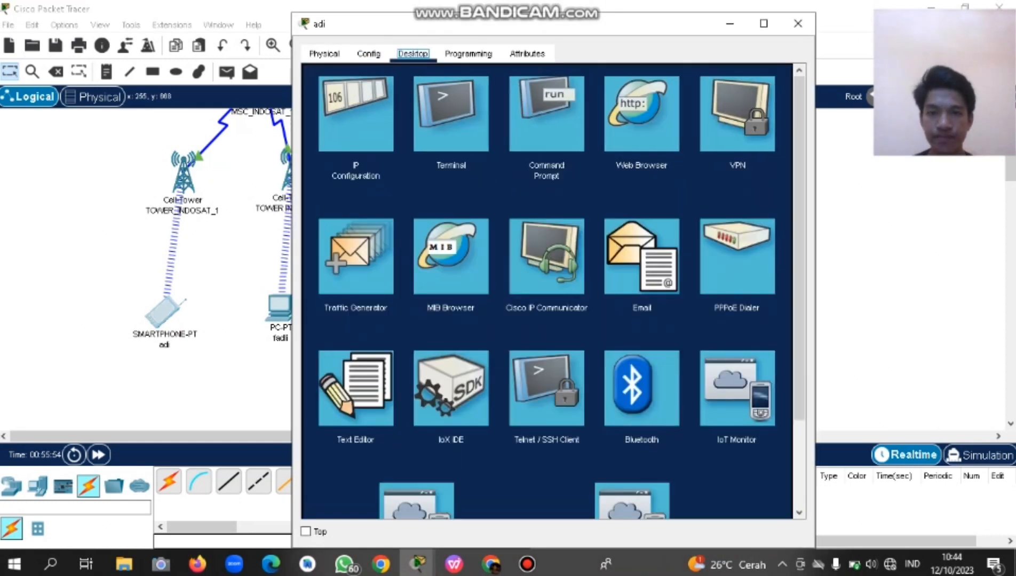
click(641, 256)
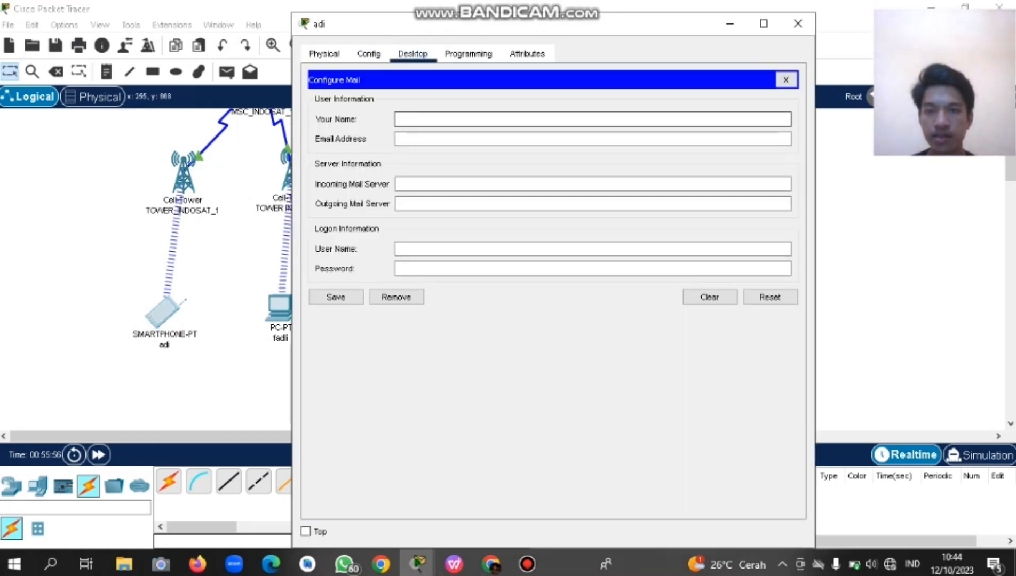
text(adi)
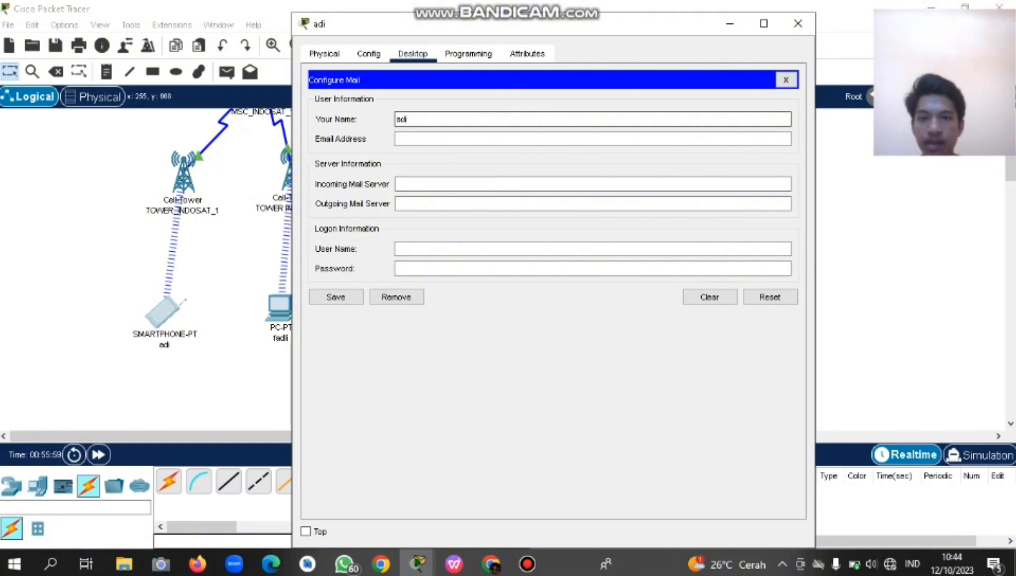
click(480, 139)
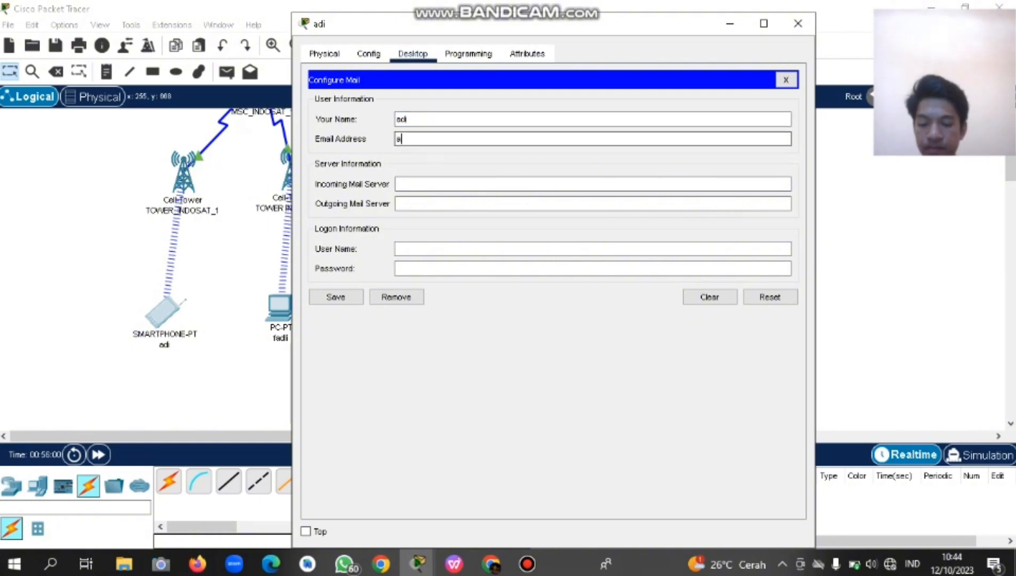
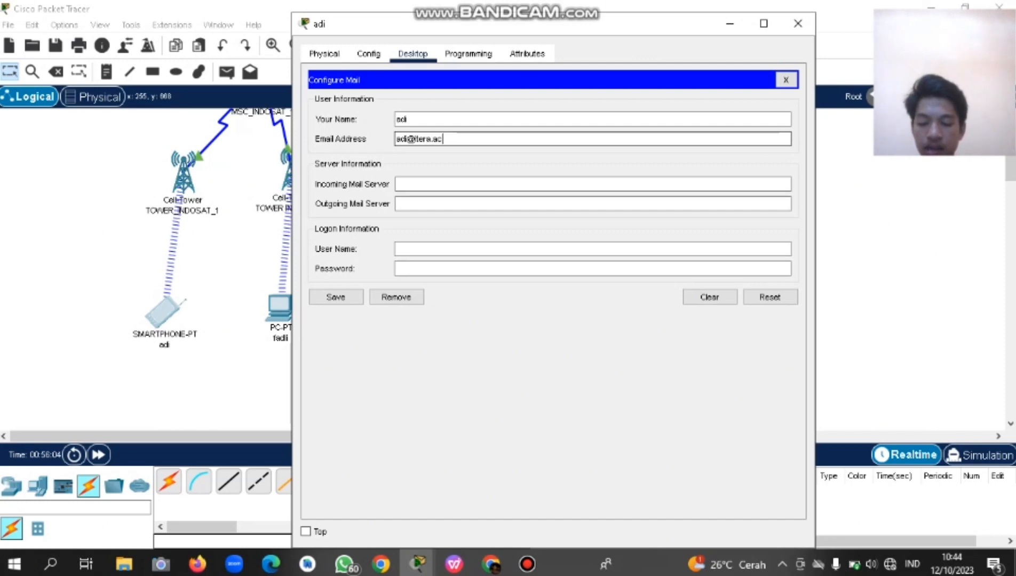
Set both the incoming and outgoing mail servers to 8.8.8.11.
click(406, 184)
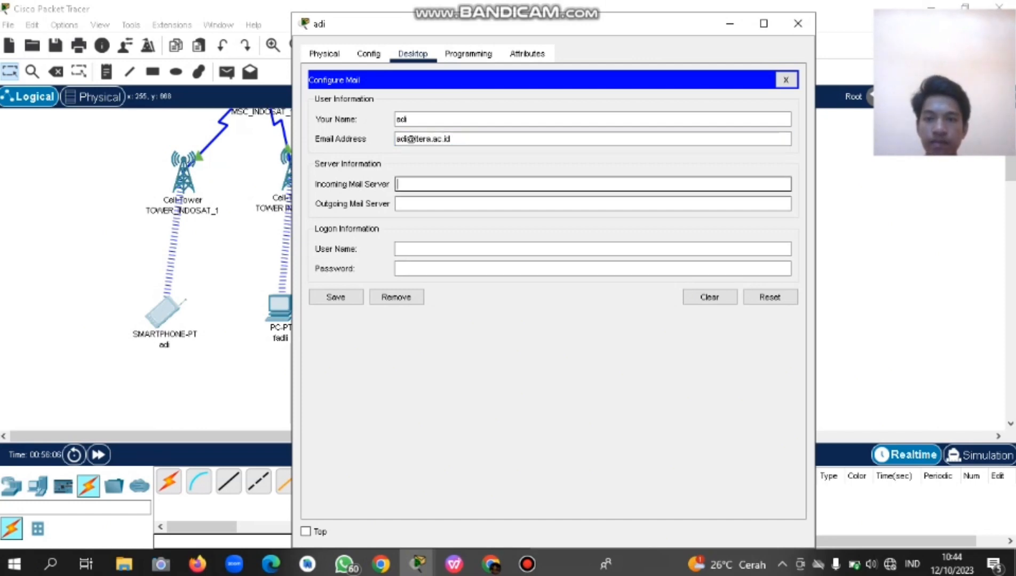
text(8.8.8.81)
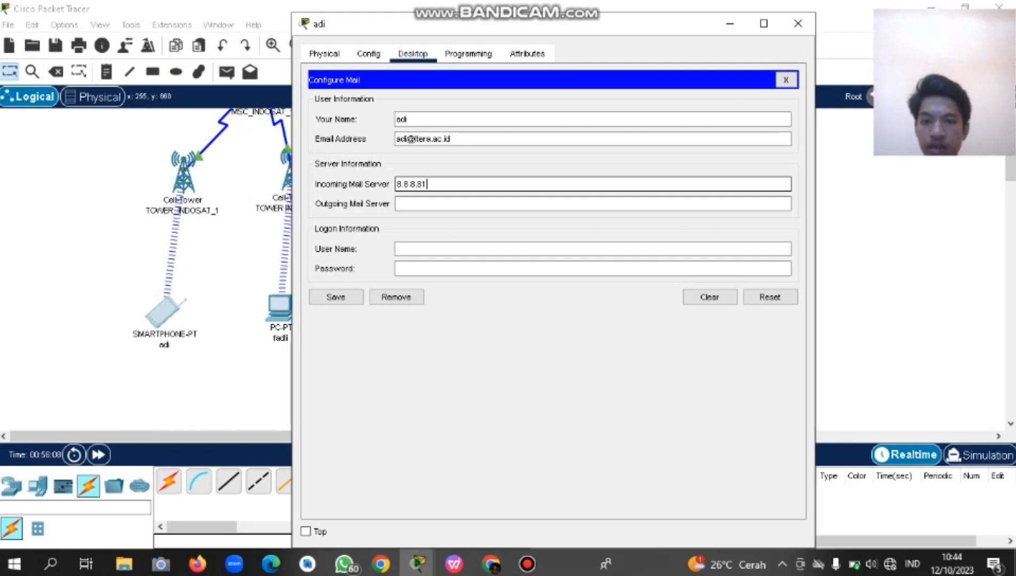
key(BackSpace)
key(BackSpace)
text(1)
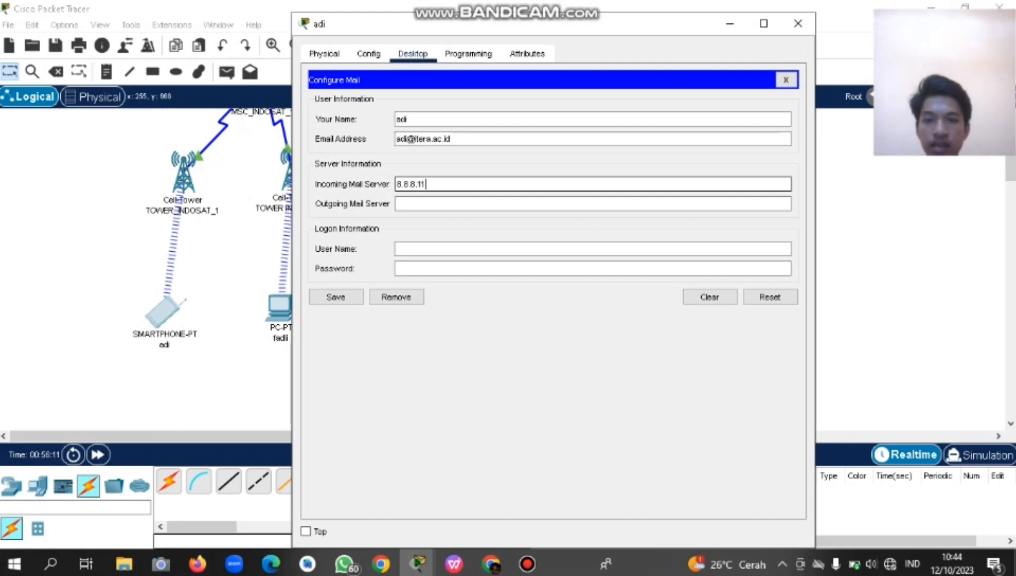
text(1)
click(397, 203)
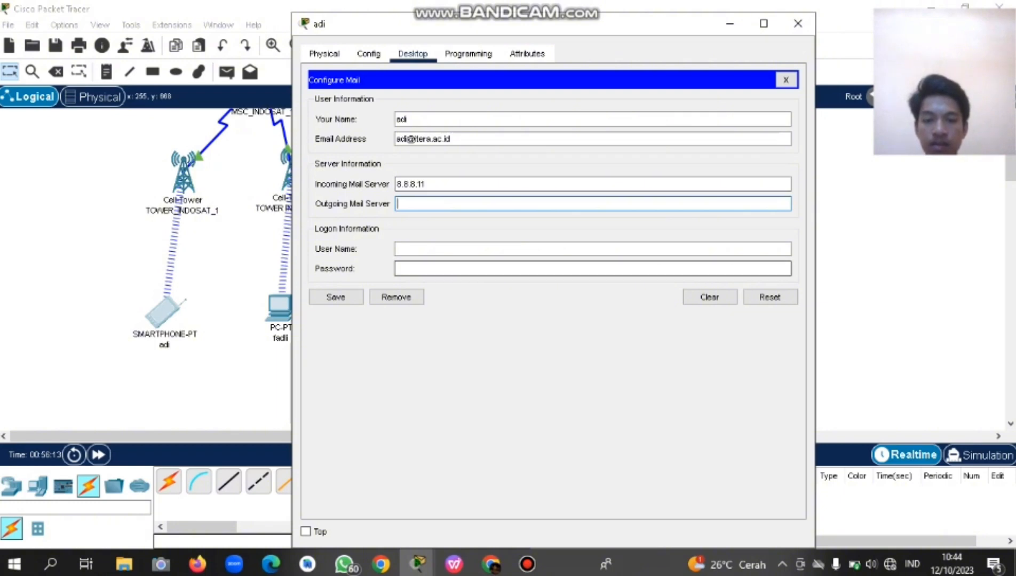
click(527, 564)
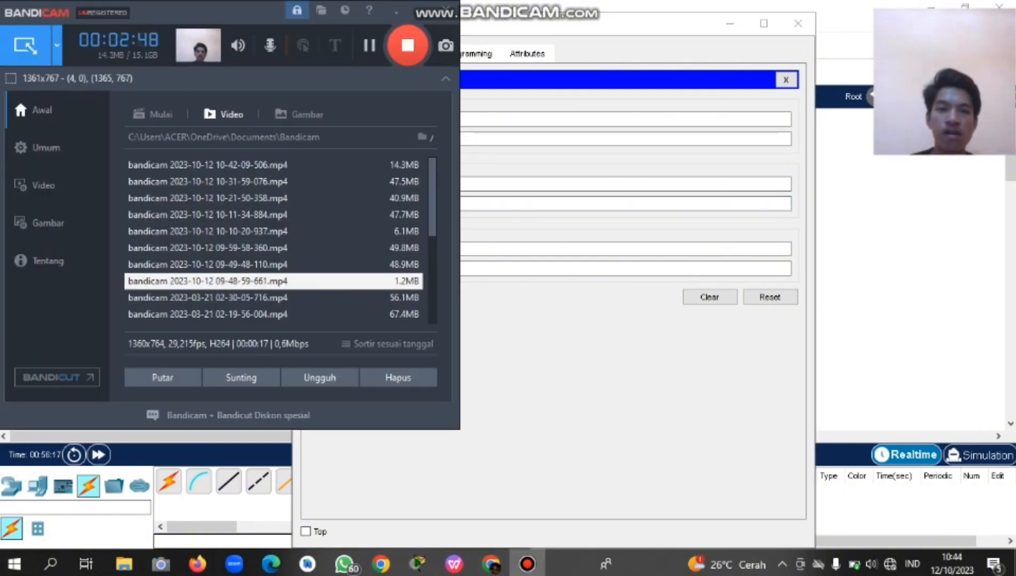
key(alt+Tab)
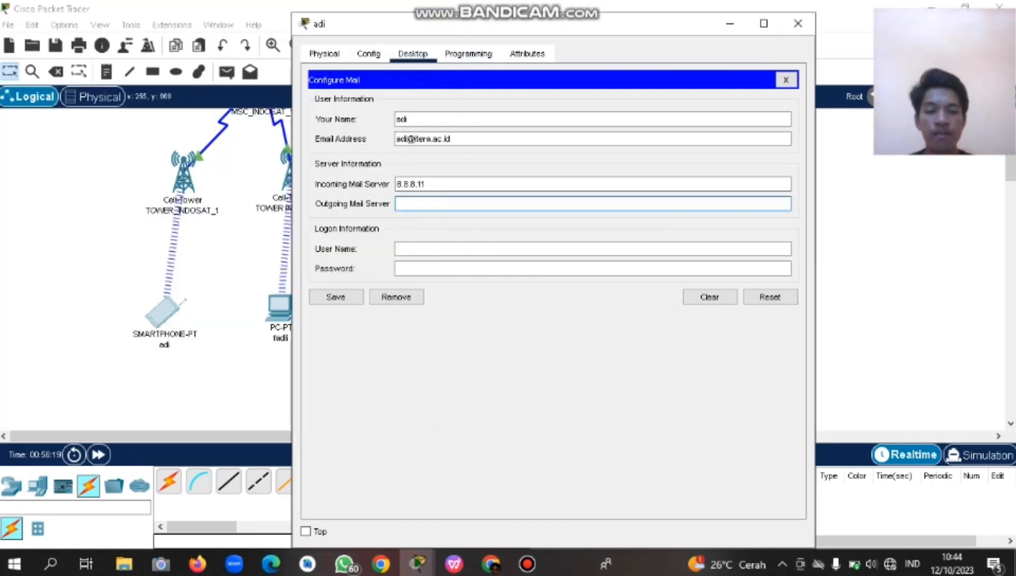
key(alt+Tab)
key(alt+Tab)
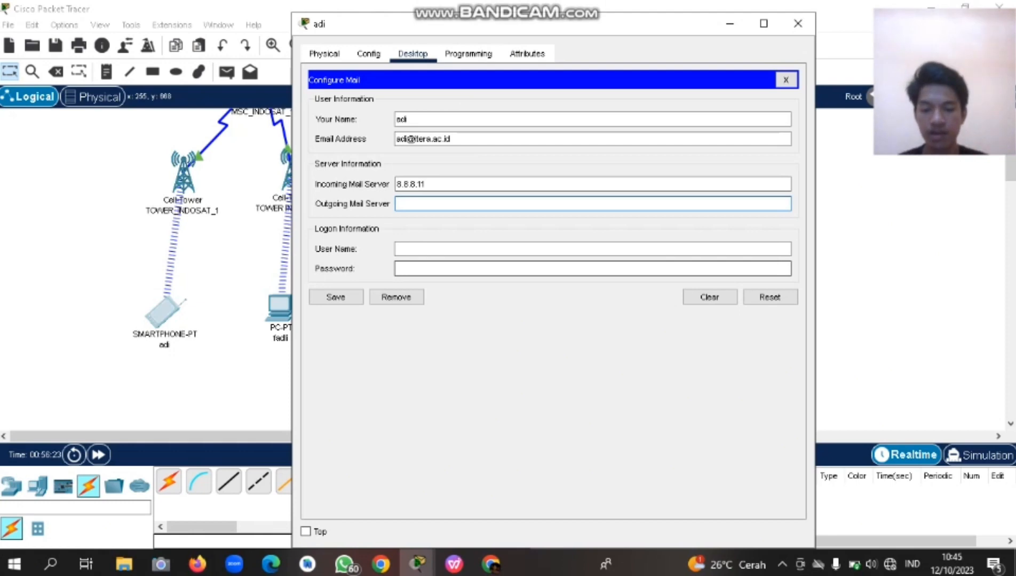
text(8.8.)
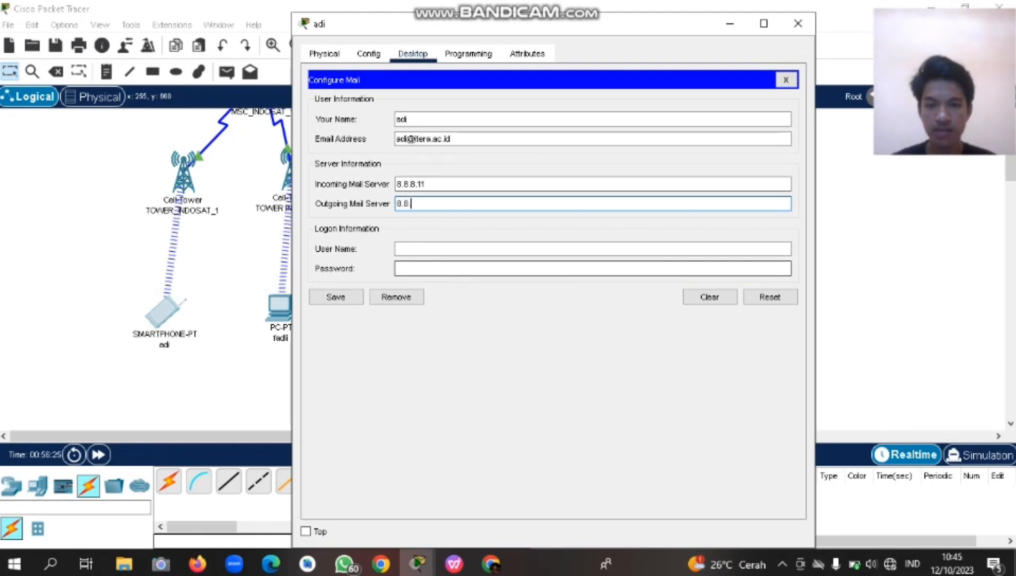
text(8.11)
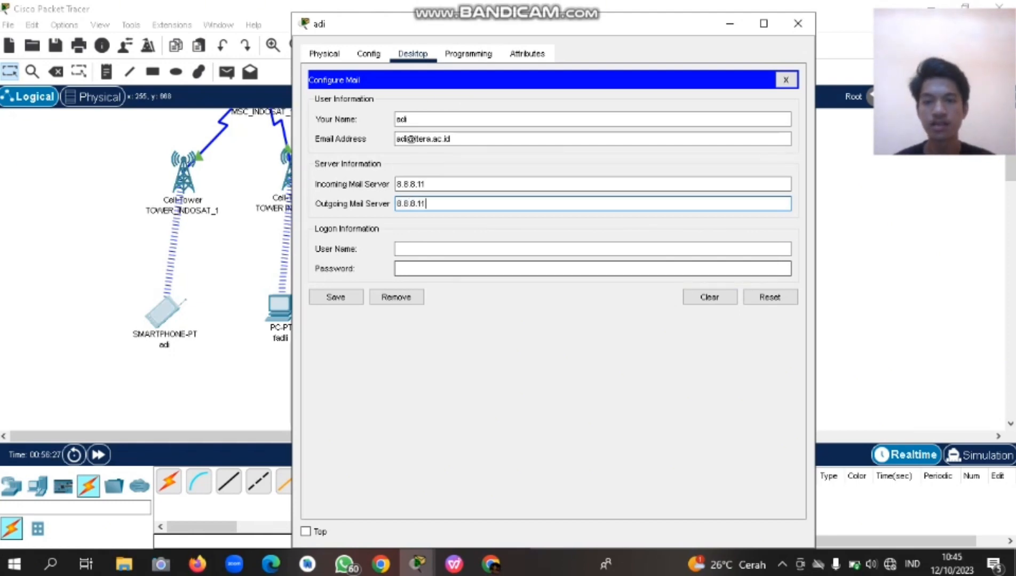
Enter the login user name and the account password.
click(397, 249)
text(ad)
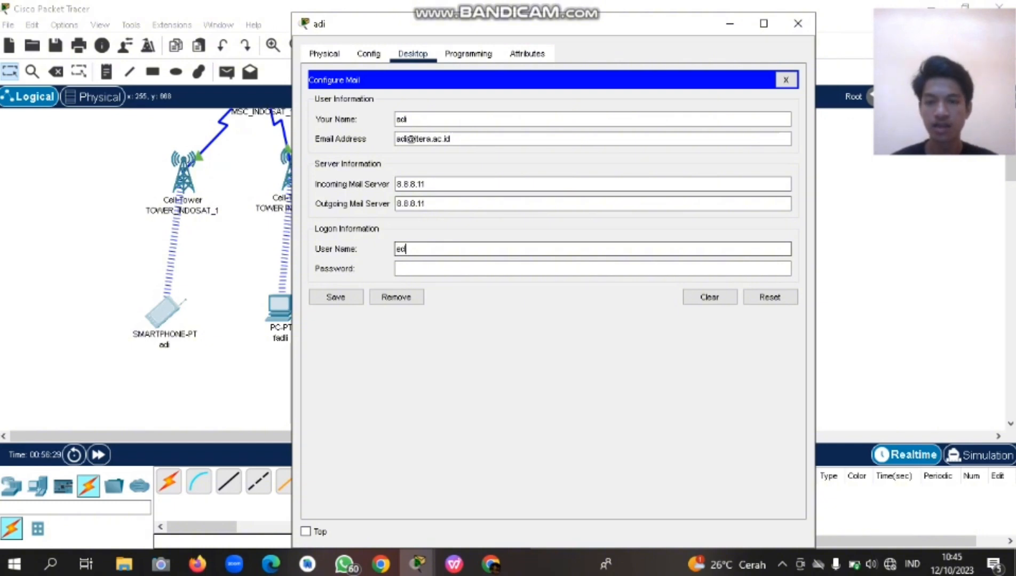
text(y)
key(BackSpace)
key(BackSpace)
key(BackSpace)
text(adi)
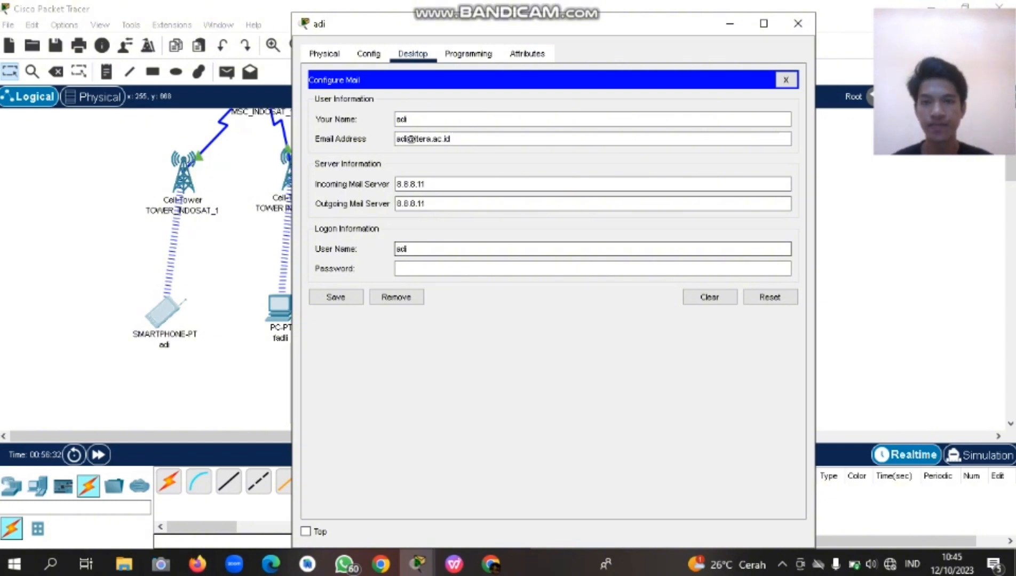
key(Tab)
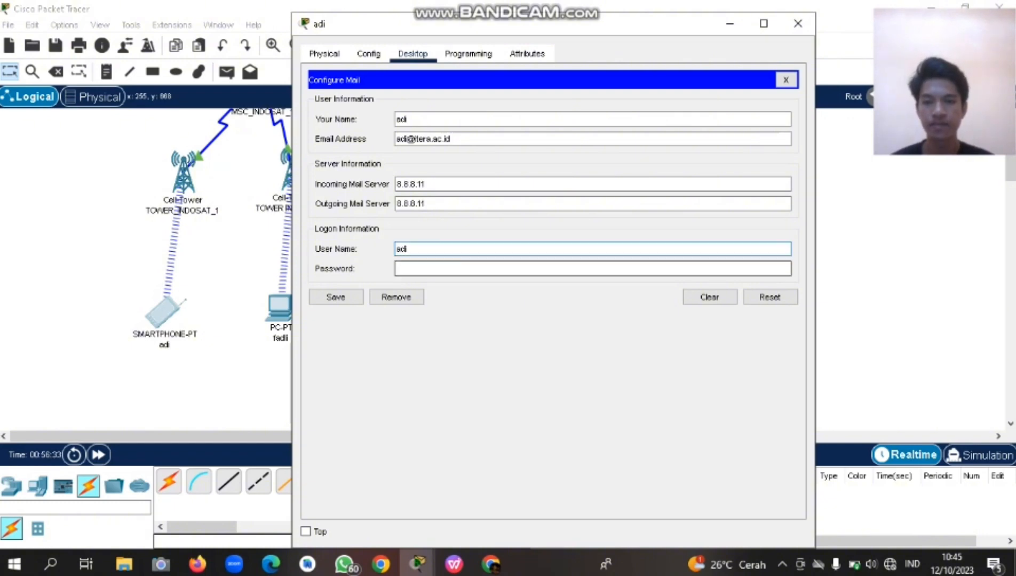
text(123456)
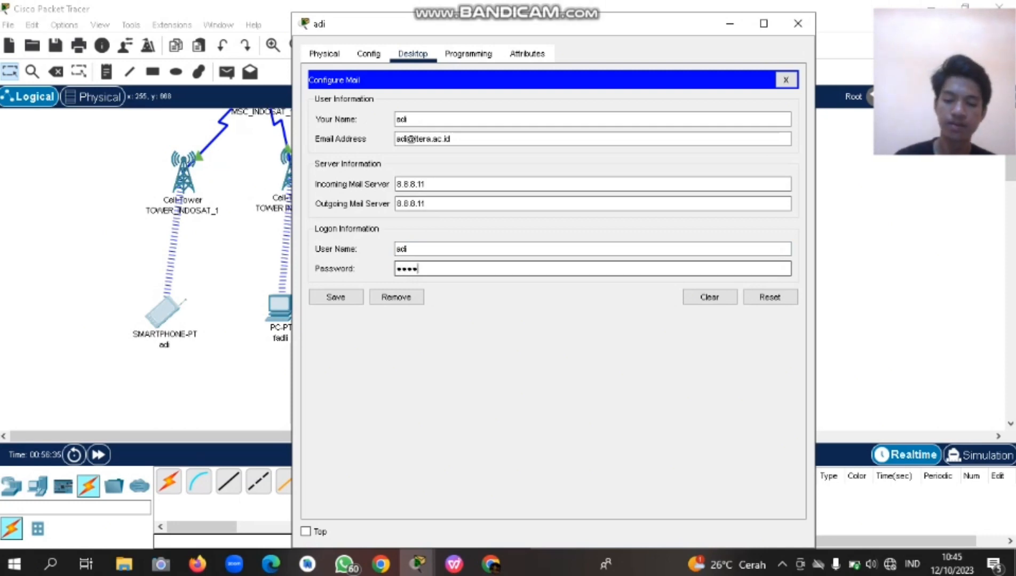
Save the smartphone's mail account and compose a 'cinta' mail with a short message to the laptop user.
click(336, 297)
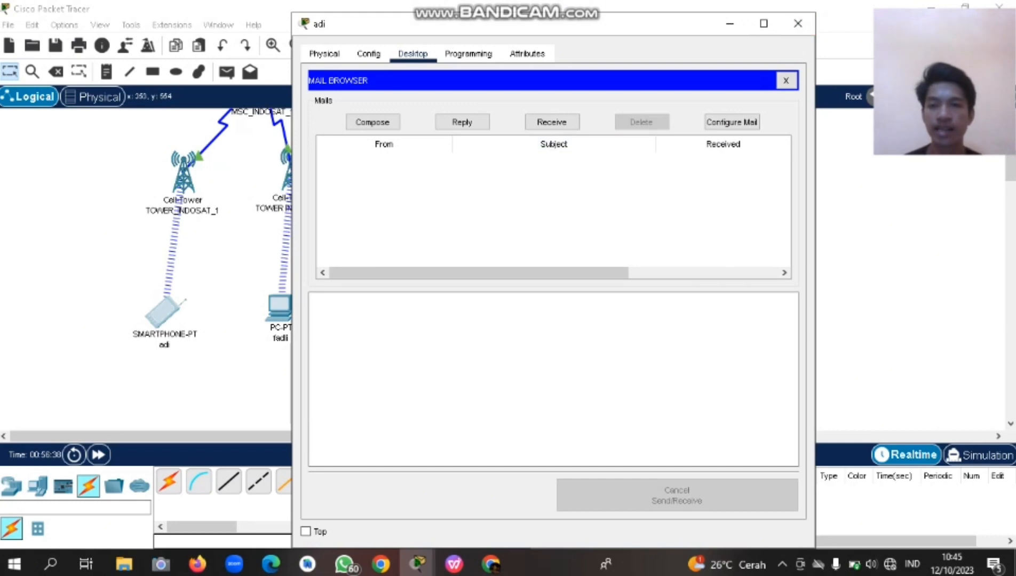
drag(433, 19, 433, 20)
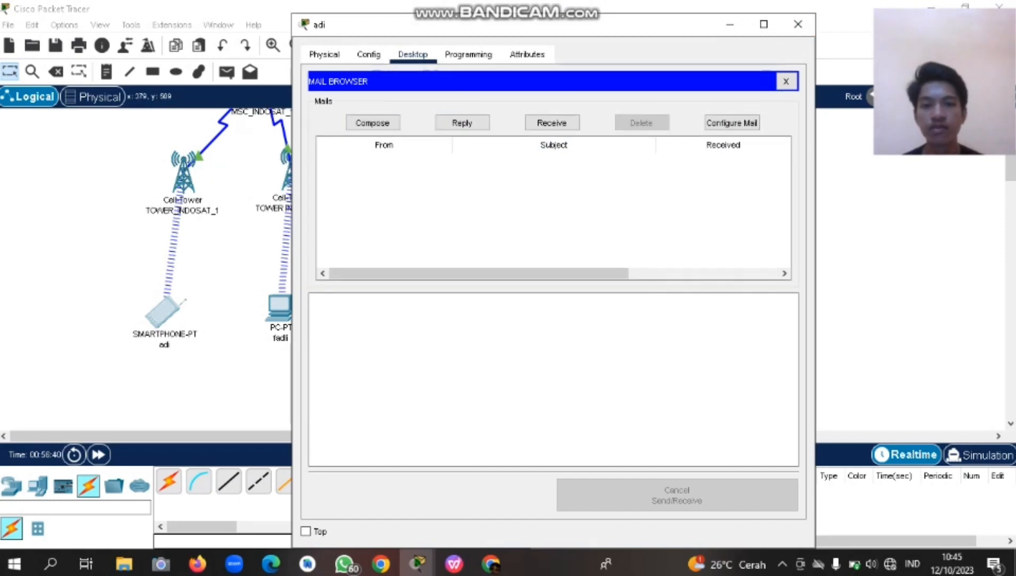
click(372, 123)
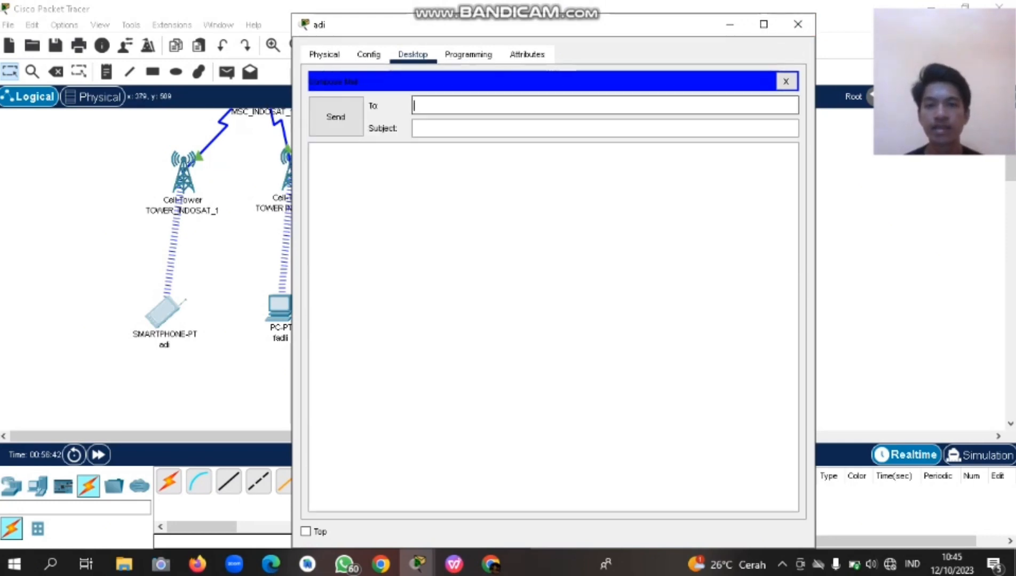
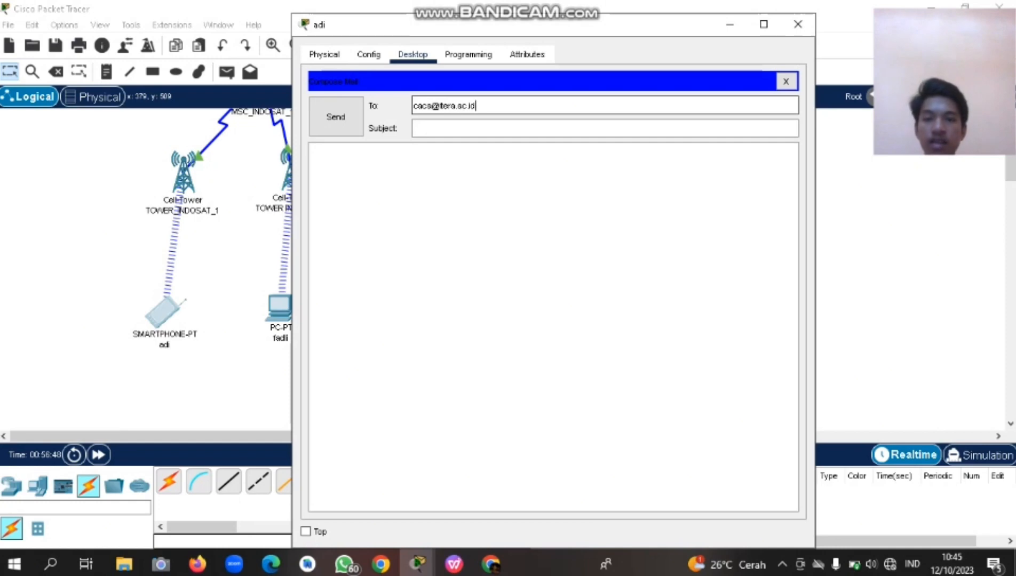
key(Tab)
key(Tab)
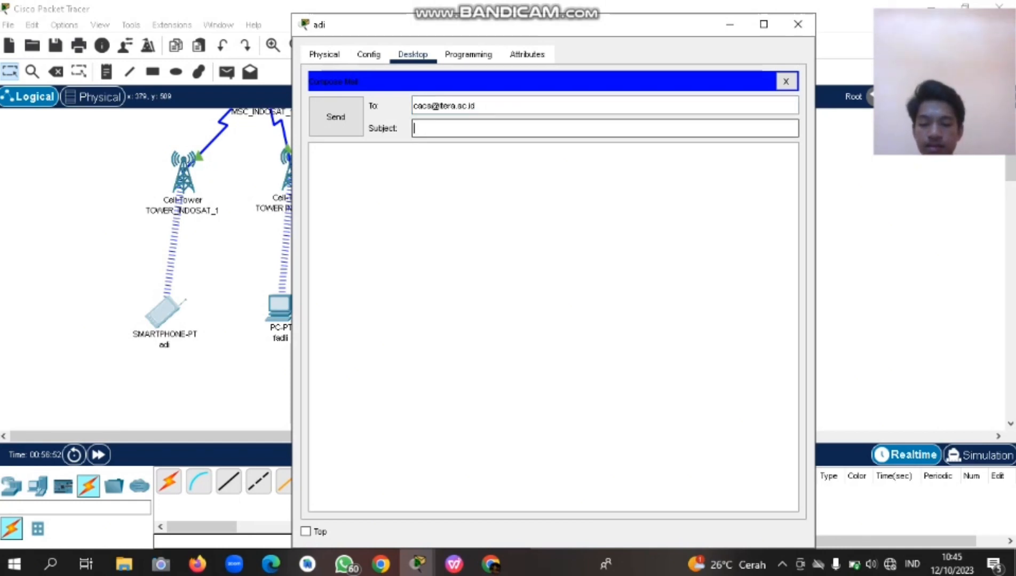
text(cinta)
click(313, 151)
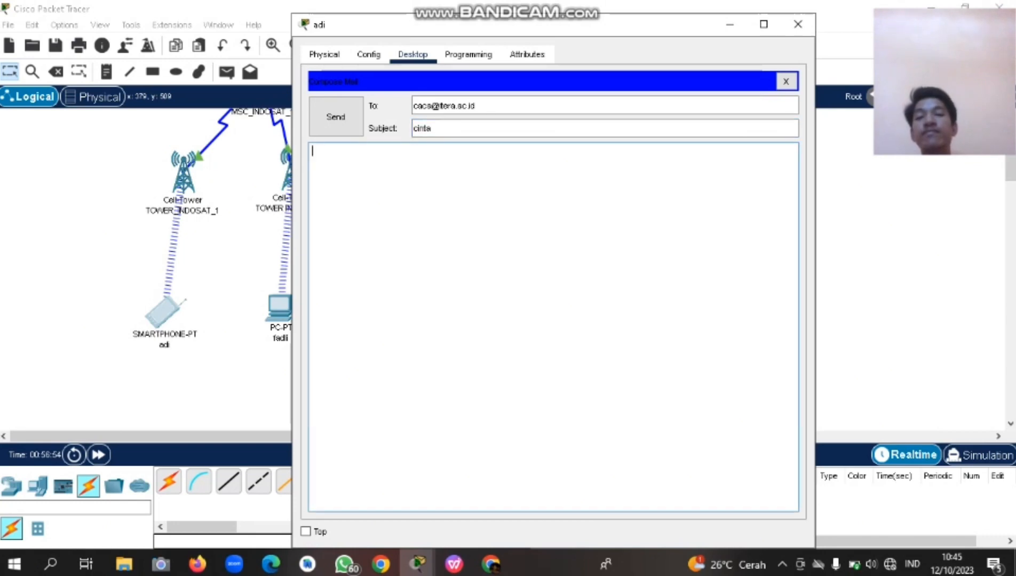
text(ak)
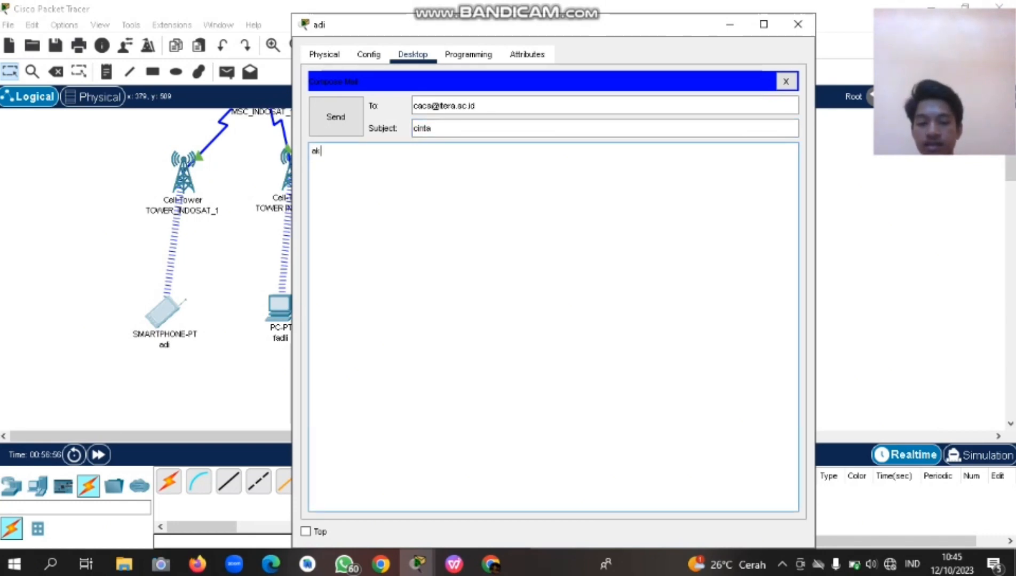
text(u cinta padamu)
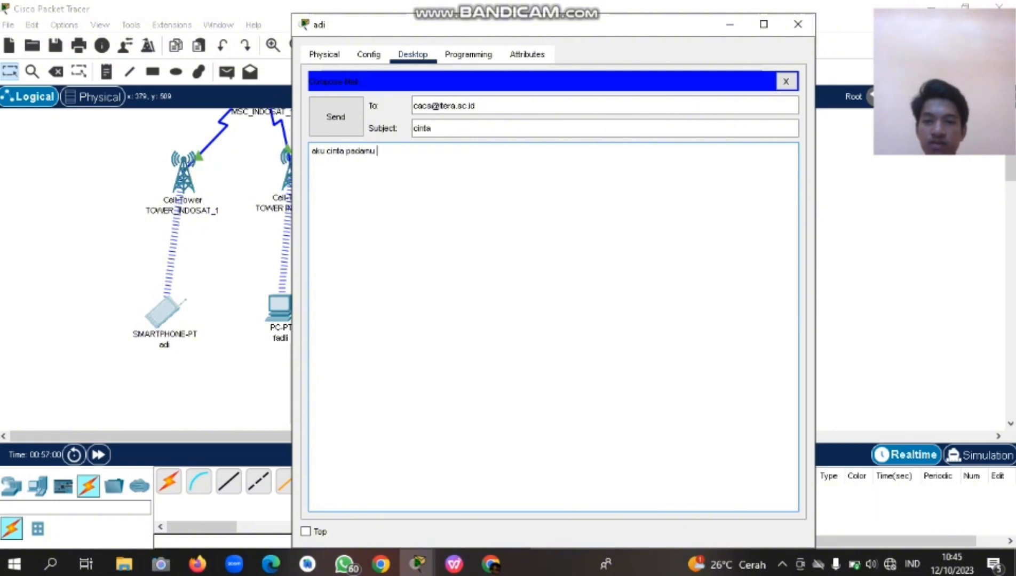
text( caca)
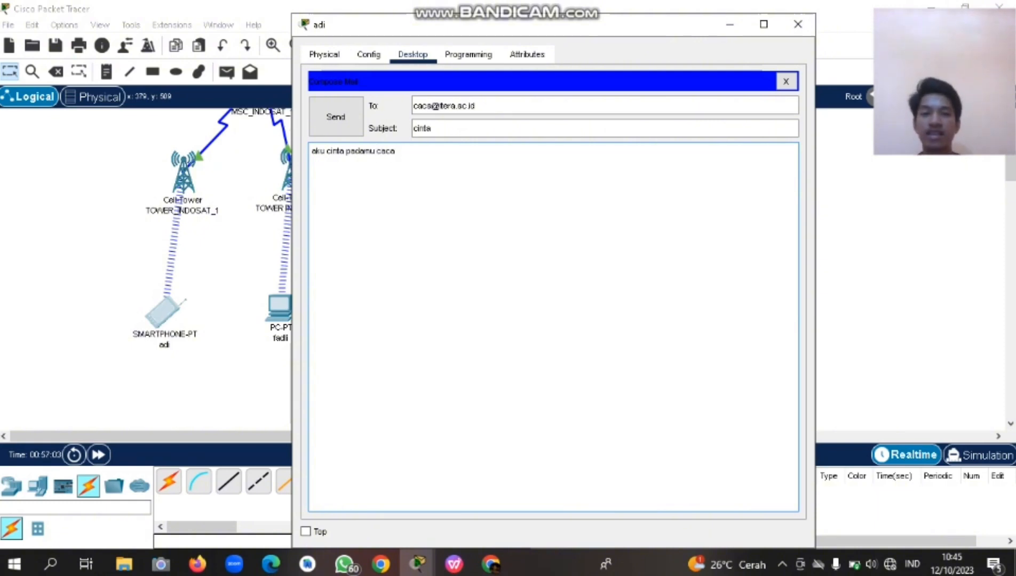
Send the 'cinta' mail and bring up the recipient laptop's window.
click(335, 116)
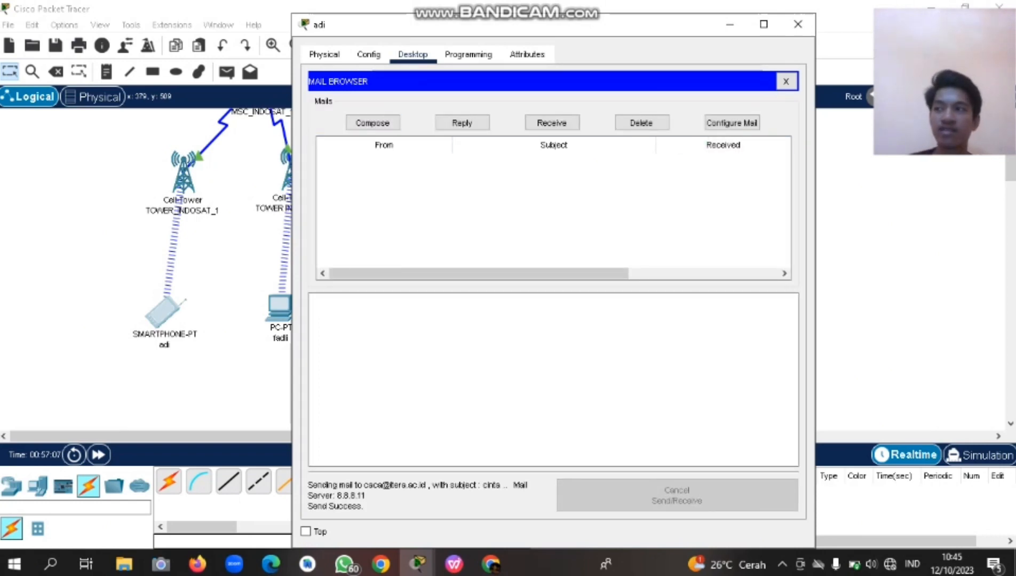
click(730, 24)
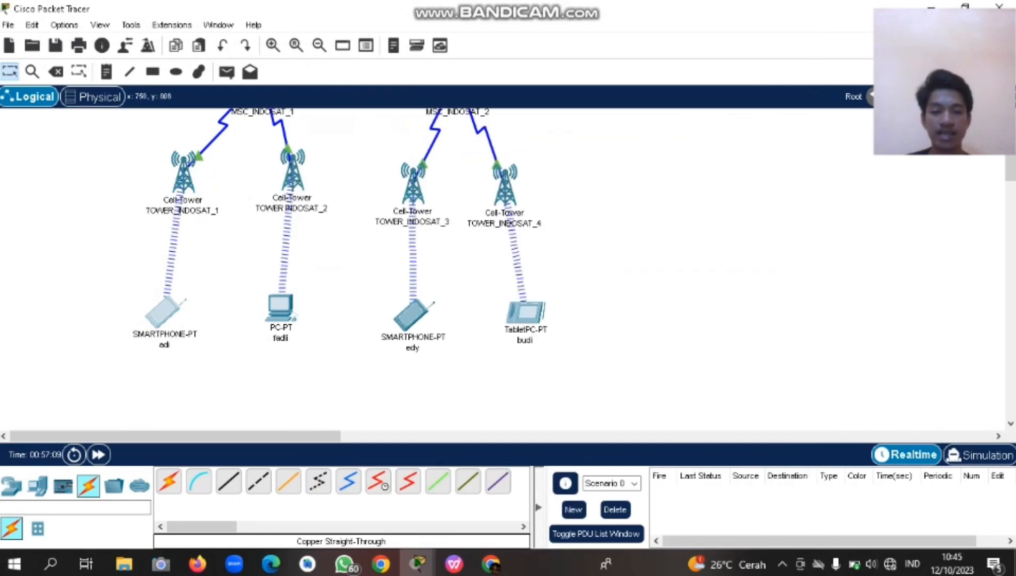
scroll(507, 270, up, 5)
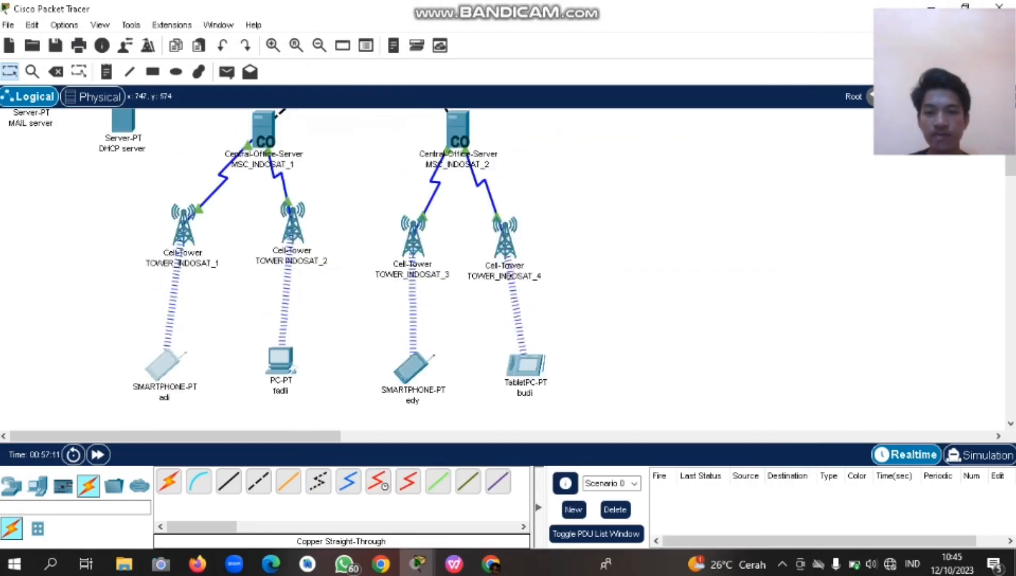
scroll(342, 269, down, 6)
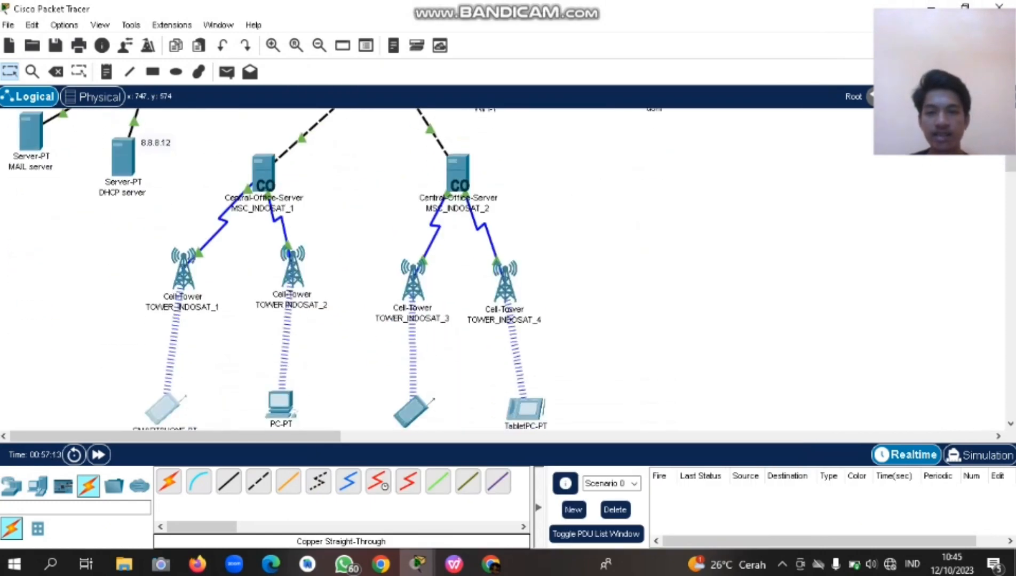
scroll(545, 214, up, 6)
click(489, 126)
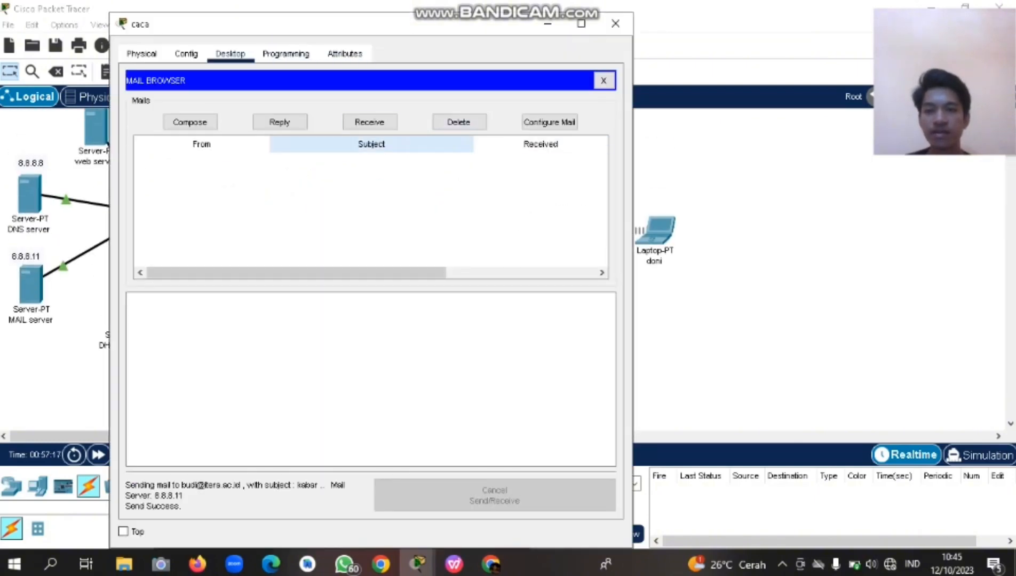
Receive mail on the laptop, read the 'cinta' message, and maximize the window.
click(370, 122)
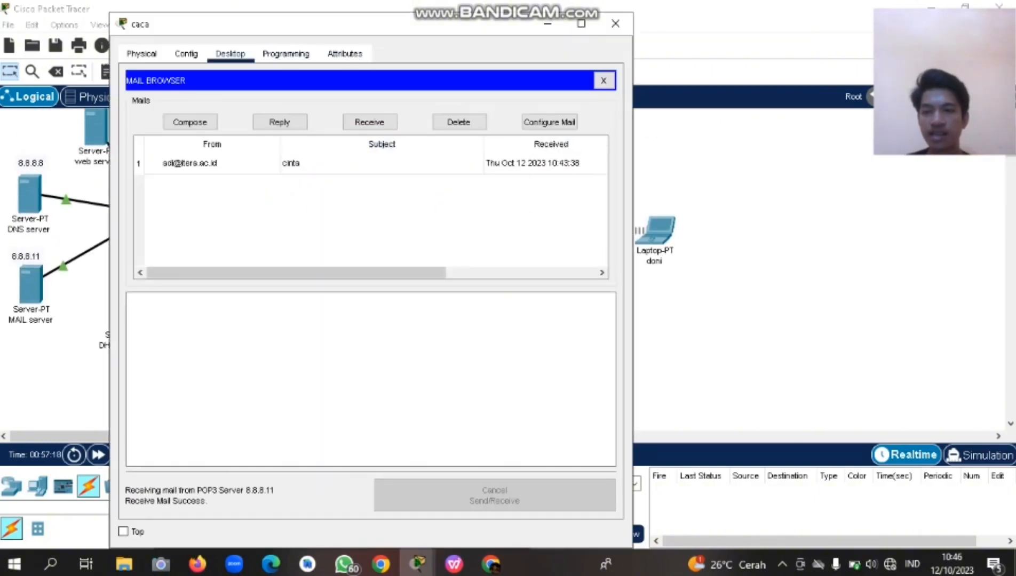
click(219, 164)
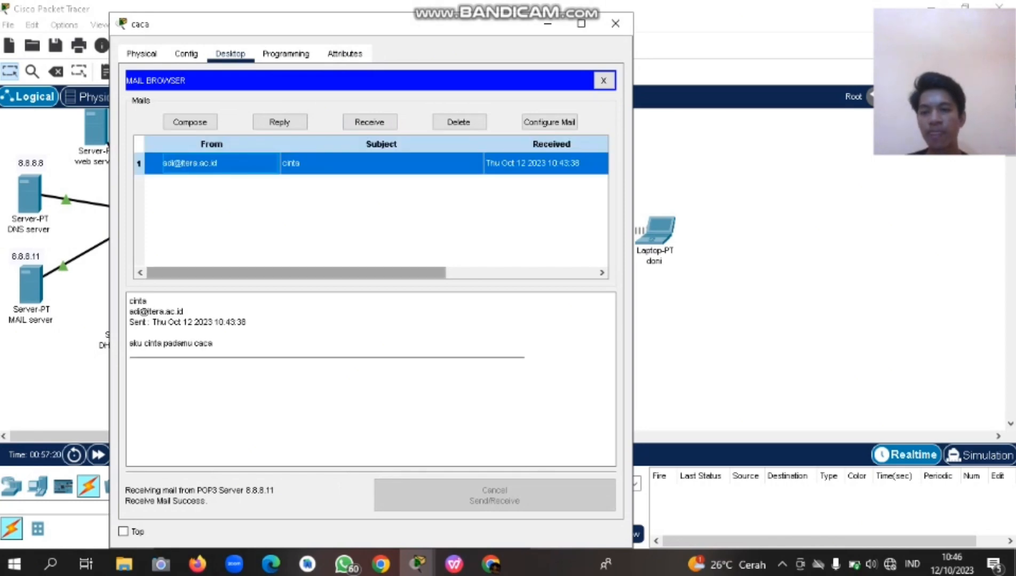
click(230, 346)
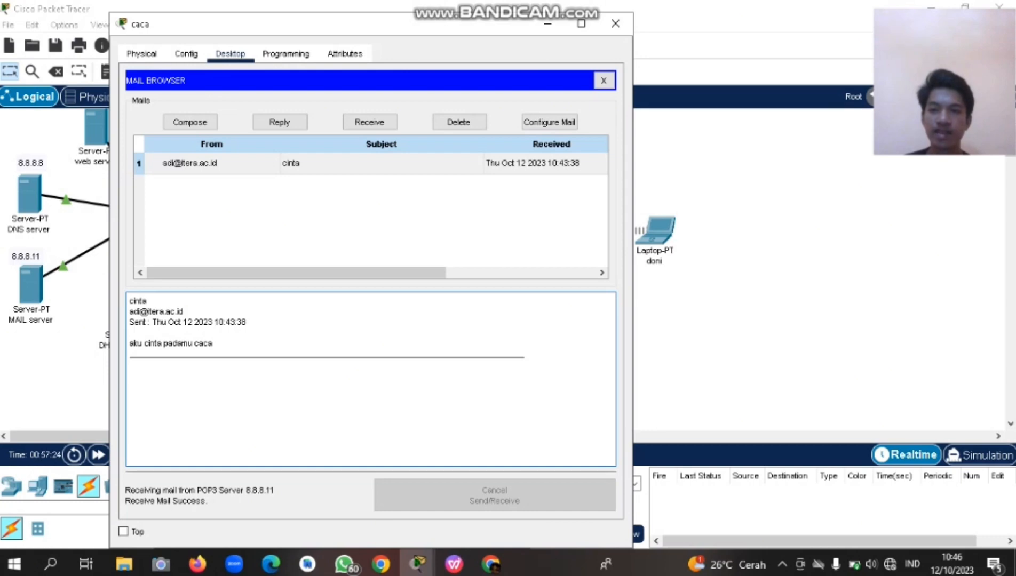
click(219, 164)
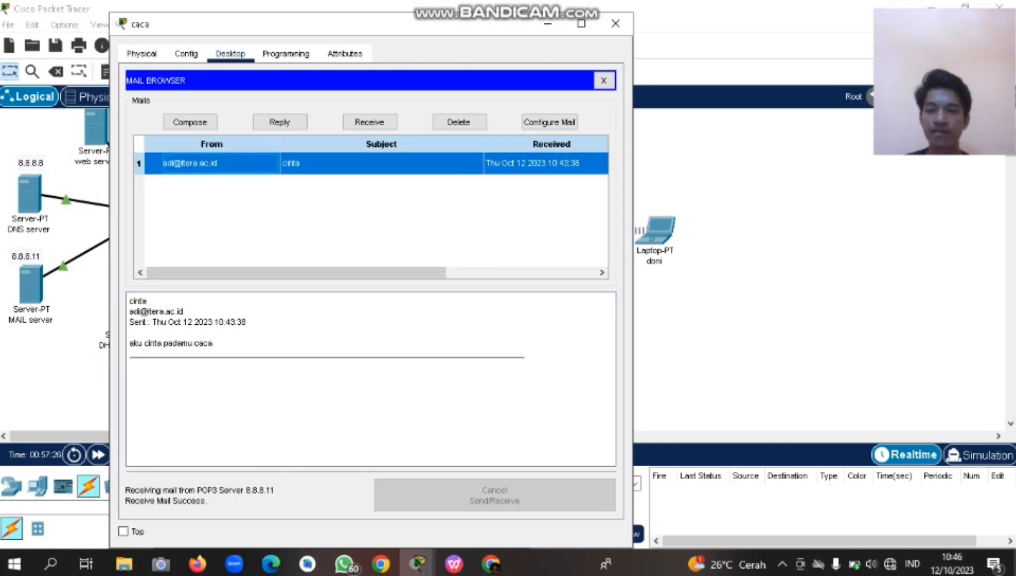
click(581, 23)
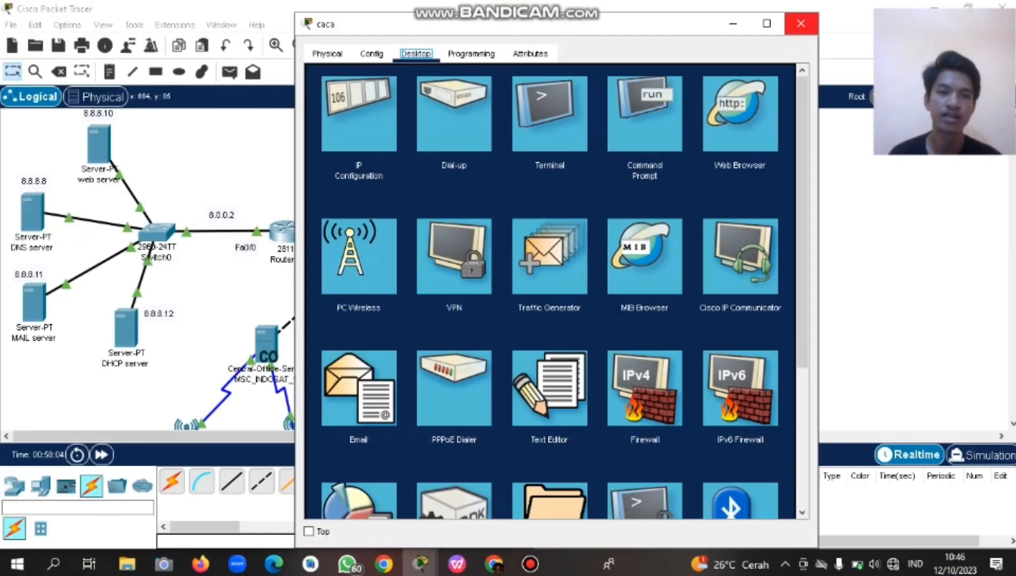
Close the laptop, then from the smartphone resend the 'cinta' mail re-addressed to the PC user's account.
click(800, 23)
scroll(160, 267, down, 5)
click(167, 349)
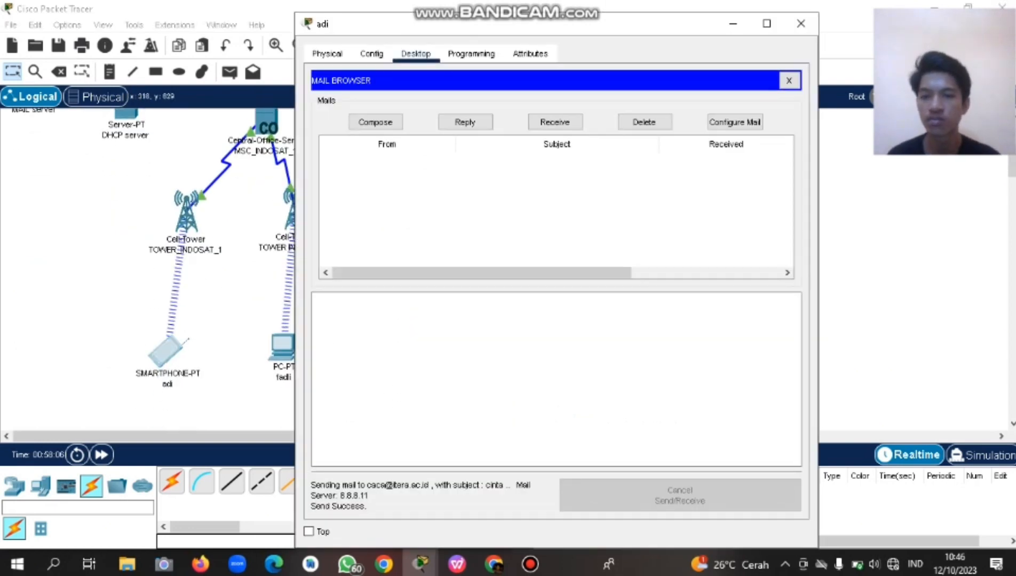
click(375, 121)
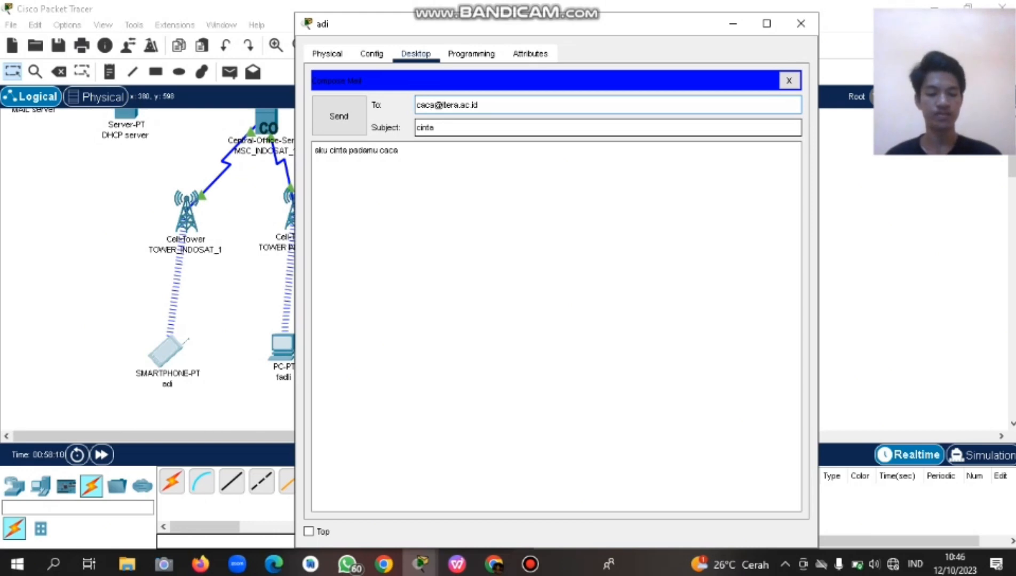
key(BackSpace)
key(BackSpace)
key(BackSpace)
text(fadi)
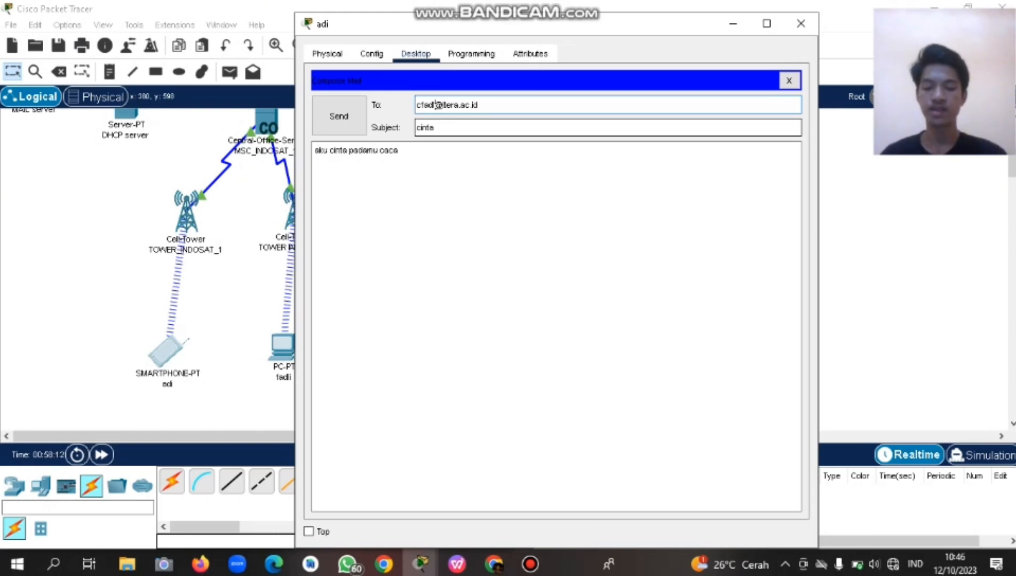
click(437, 104)
text(i)
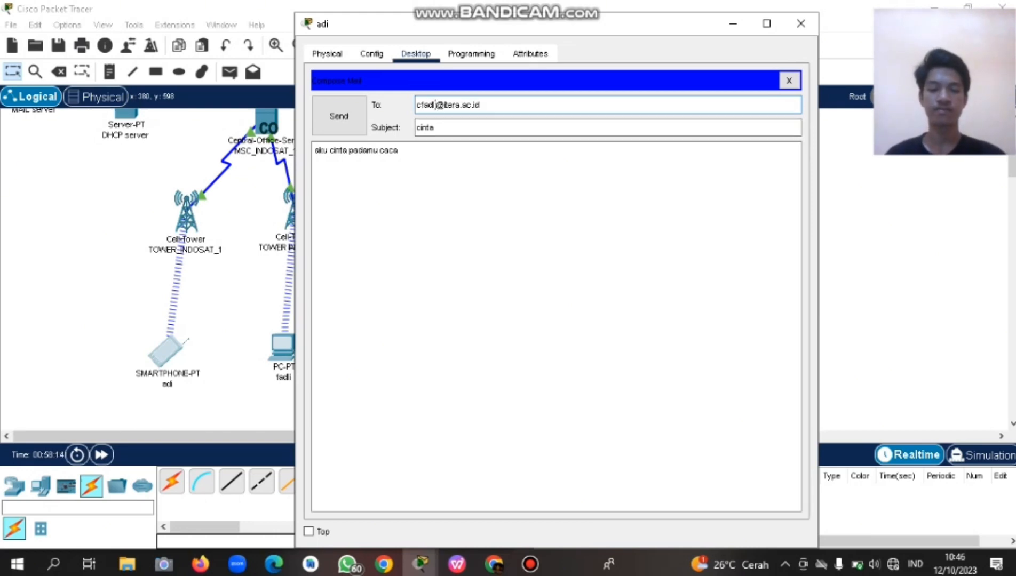
key(Left)
key(Left)
key(Left)
key(Left)
key(Left)
key(Left)
key(BackSpace)
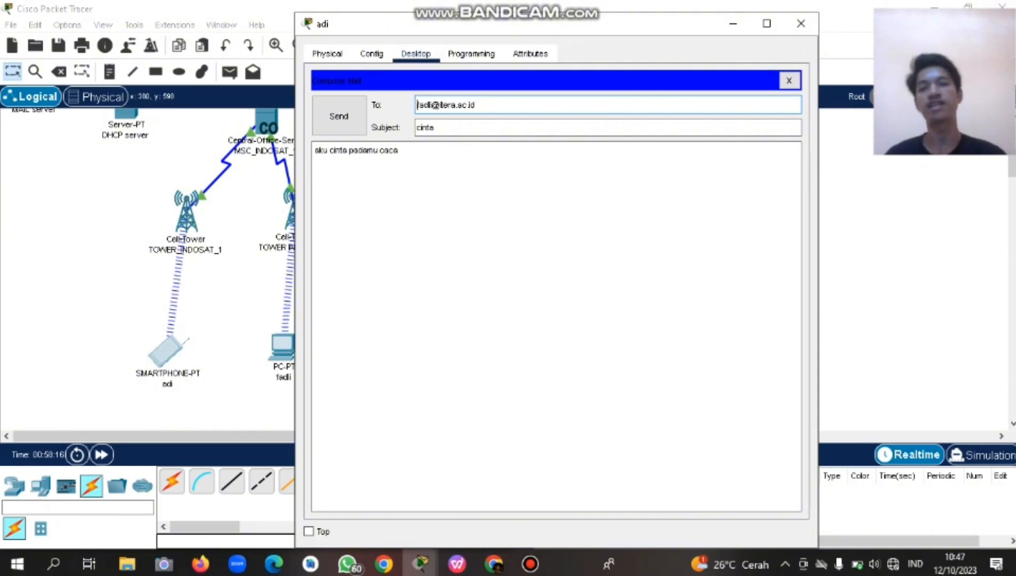
click(398, 151)
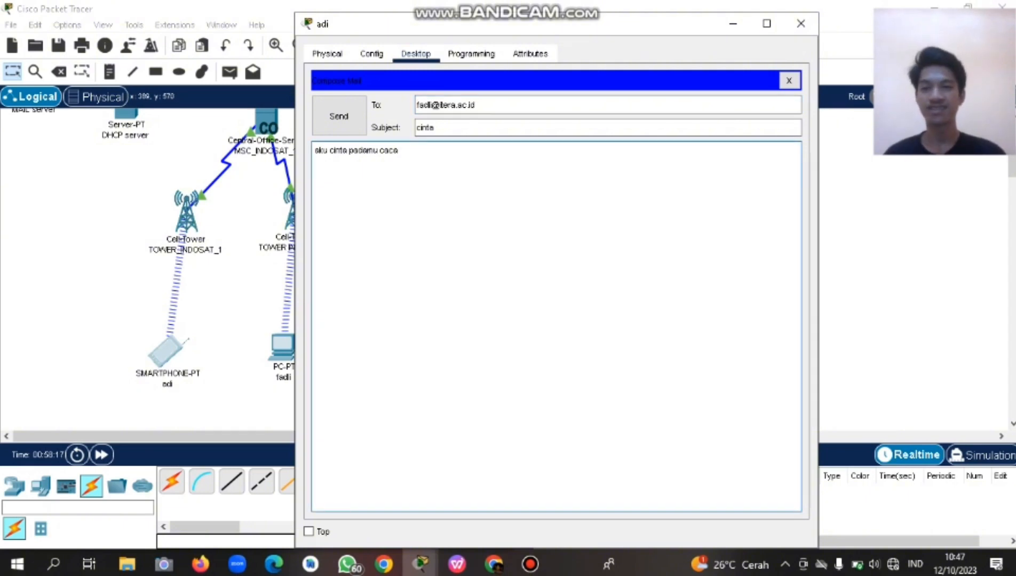
click(339, 116)
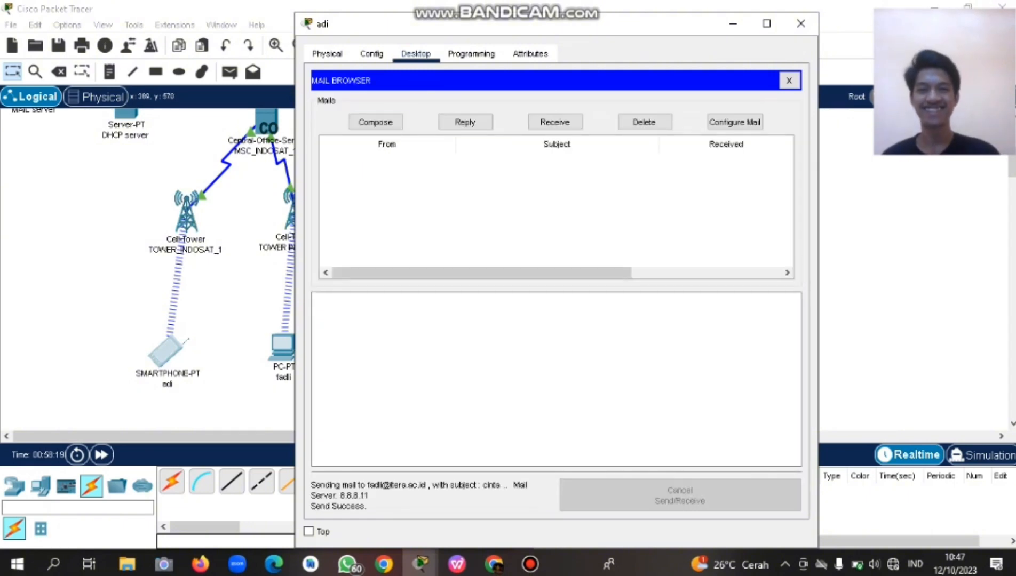
Receive new mail on the PC and read the 'cinta' message sent from the smartphone.
click(733, 24)
click(284, 348)
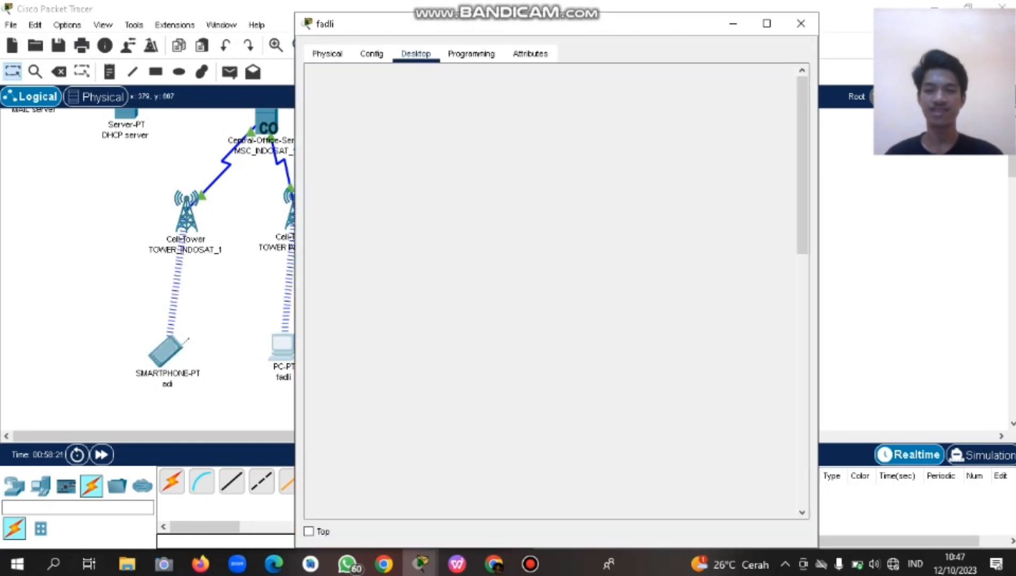
click(555, 121)
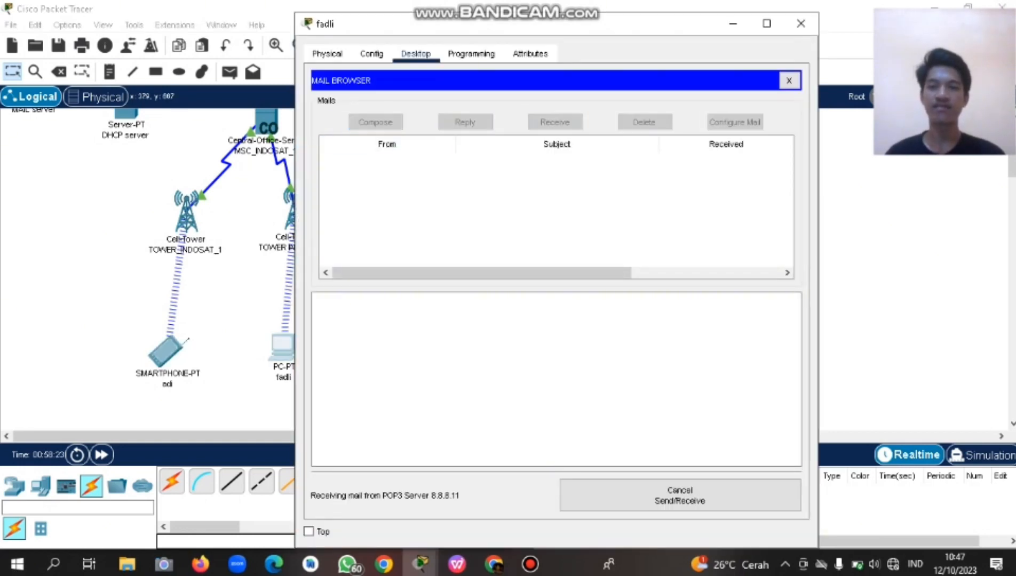
click(397, 163)
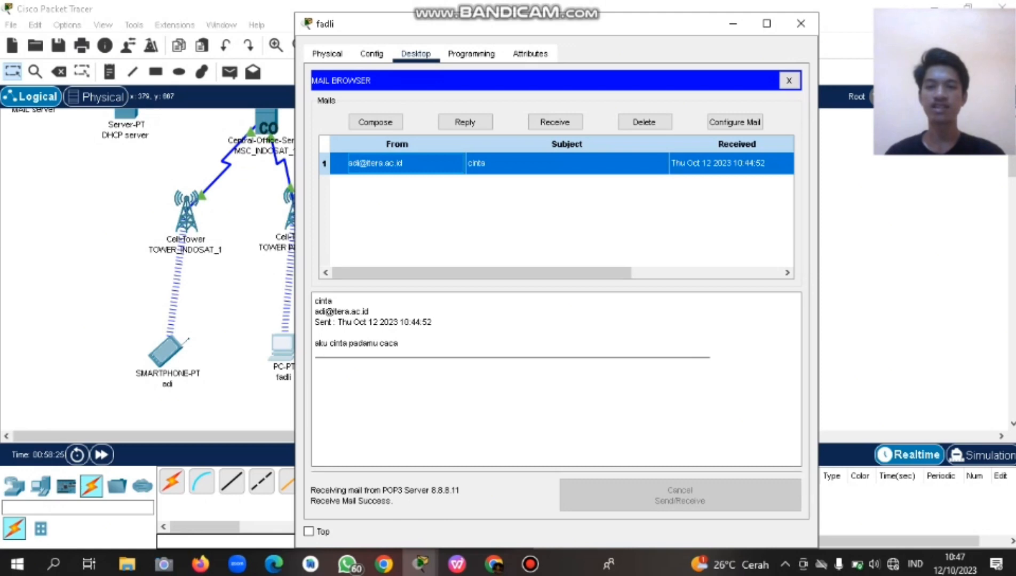
click(427, 363)
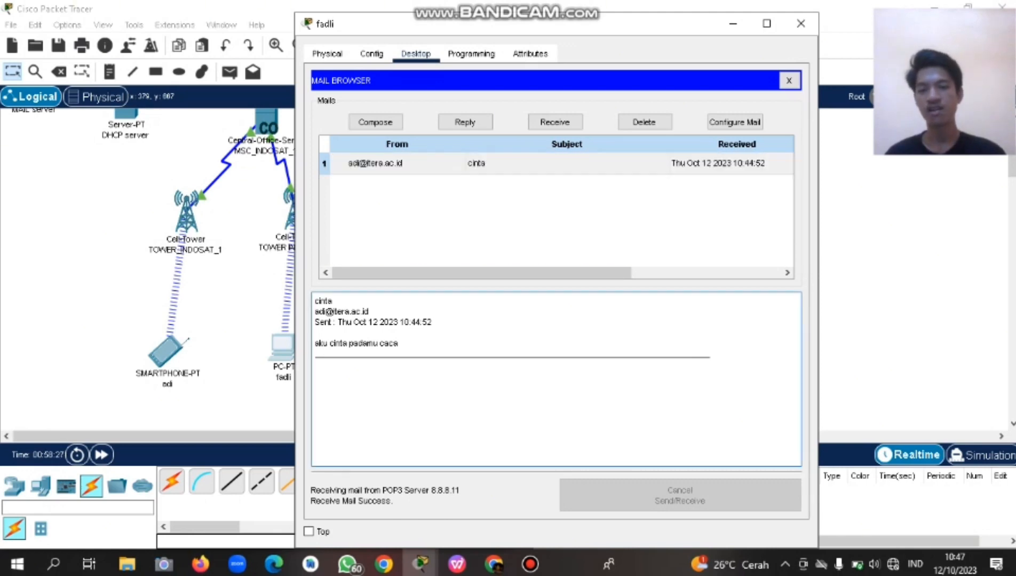
drag(414, 355, 315, 344)
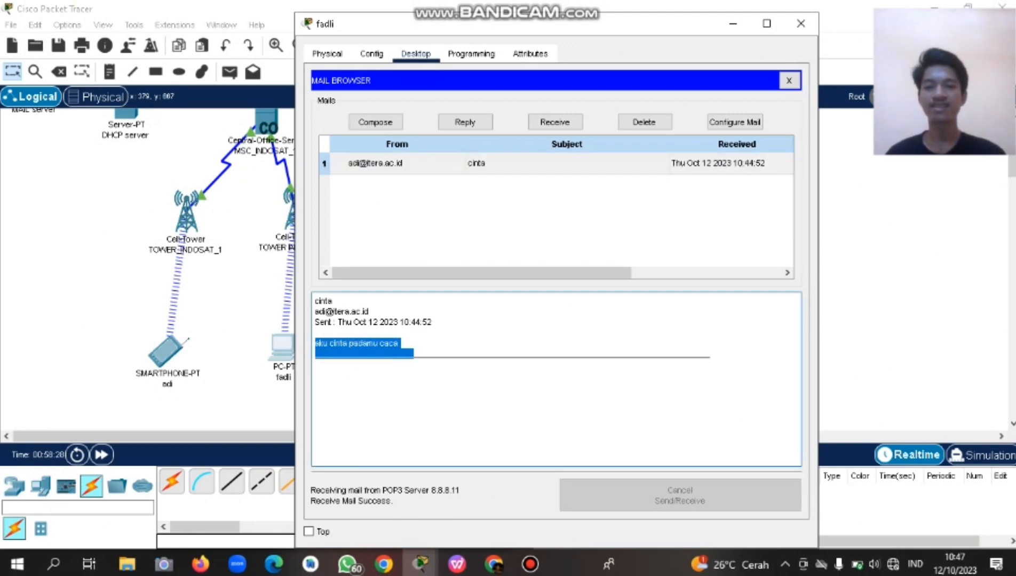
click(411, 355)
drag(410, 354, 315, 344)
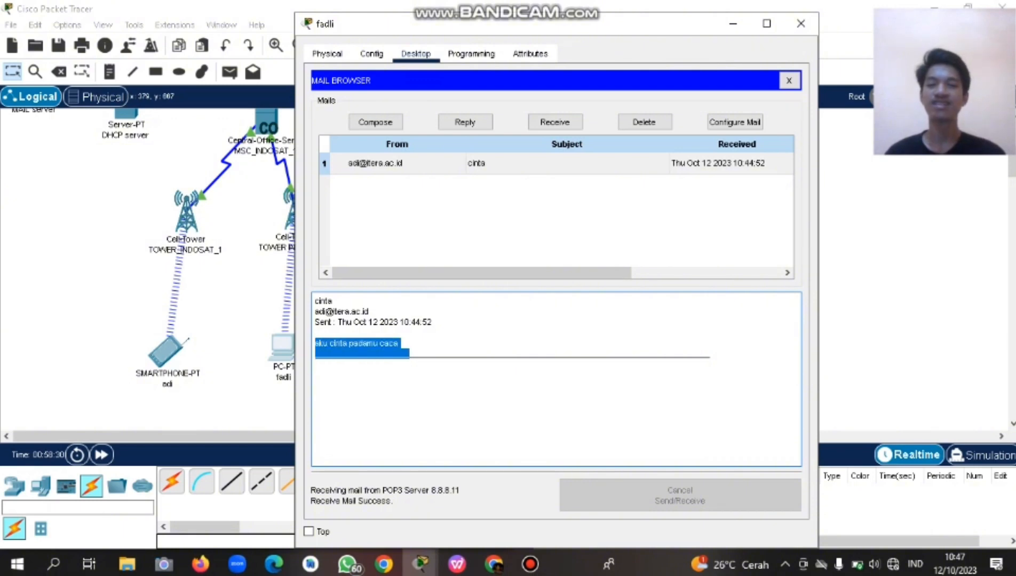
click(411, 355)
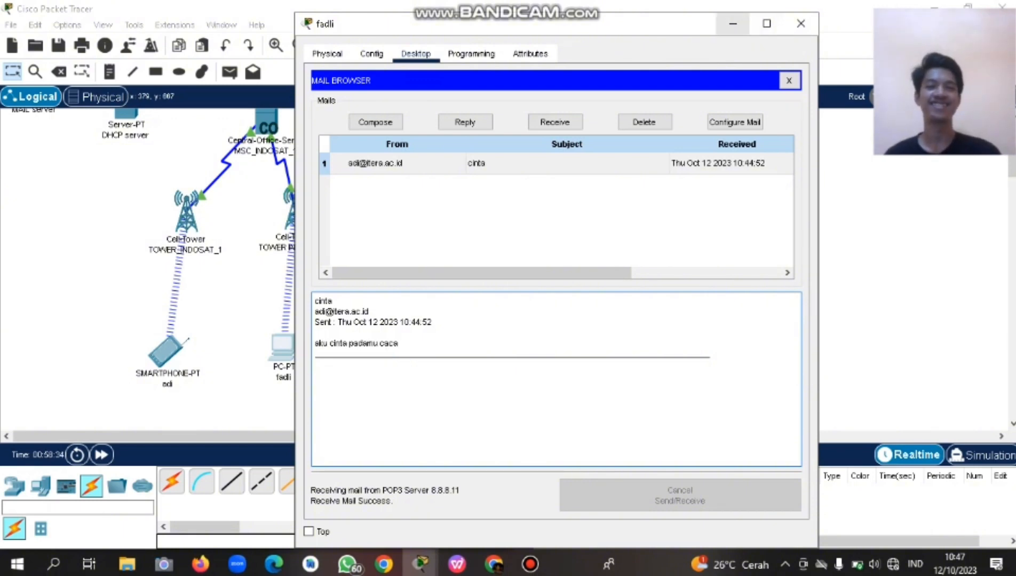
click(732, 23)
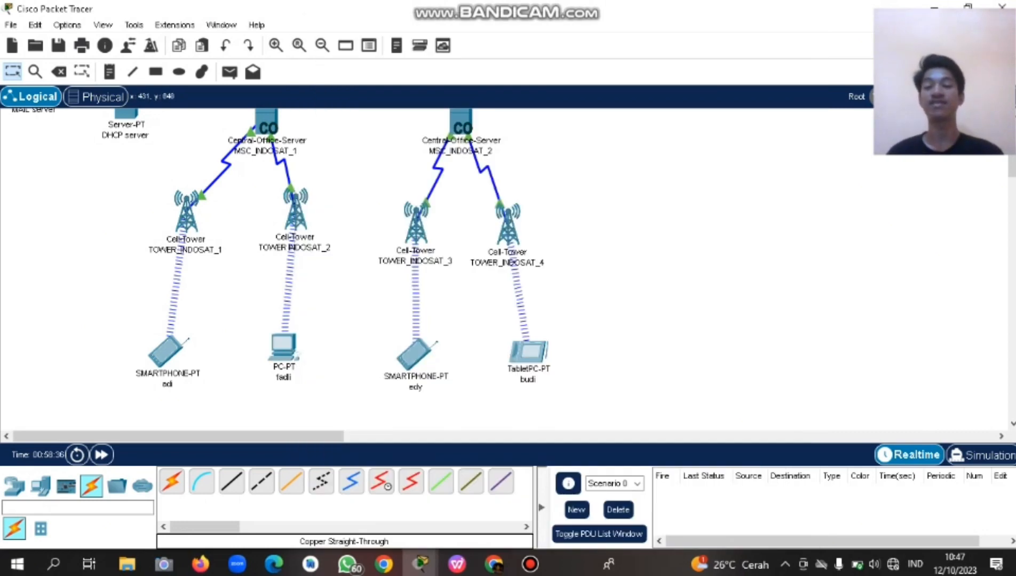
click(284, 348)
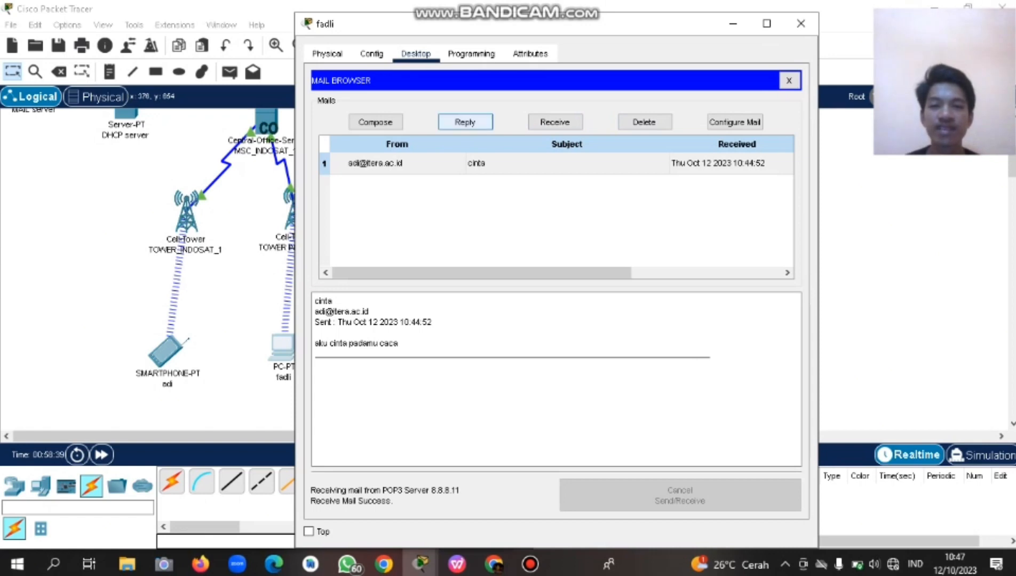
Send a mail from the PC to the first smartphone user with subject 'jelek' and body 'kamu jelek sekali so'.
click(375, 121)
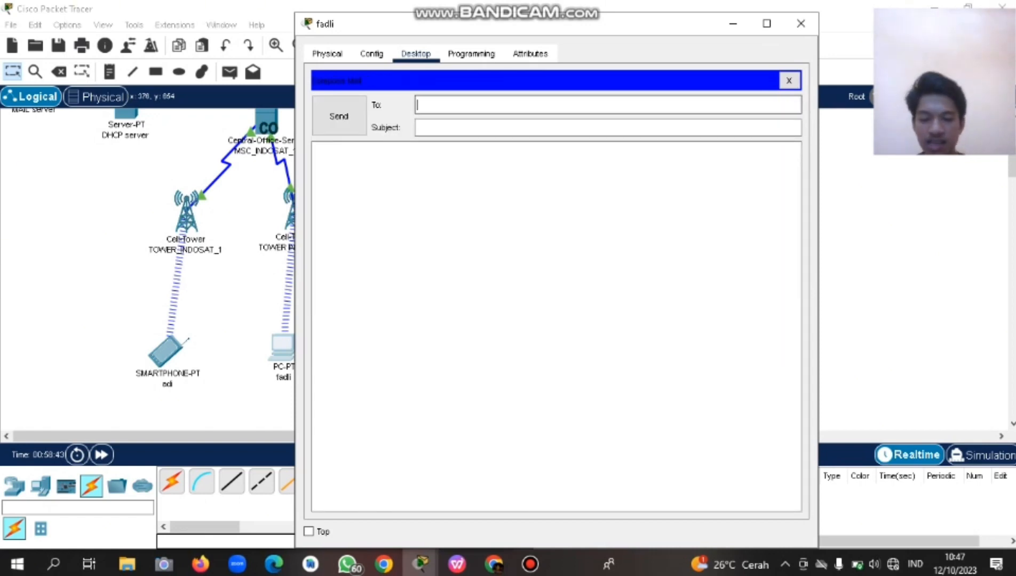
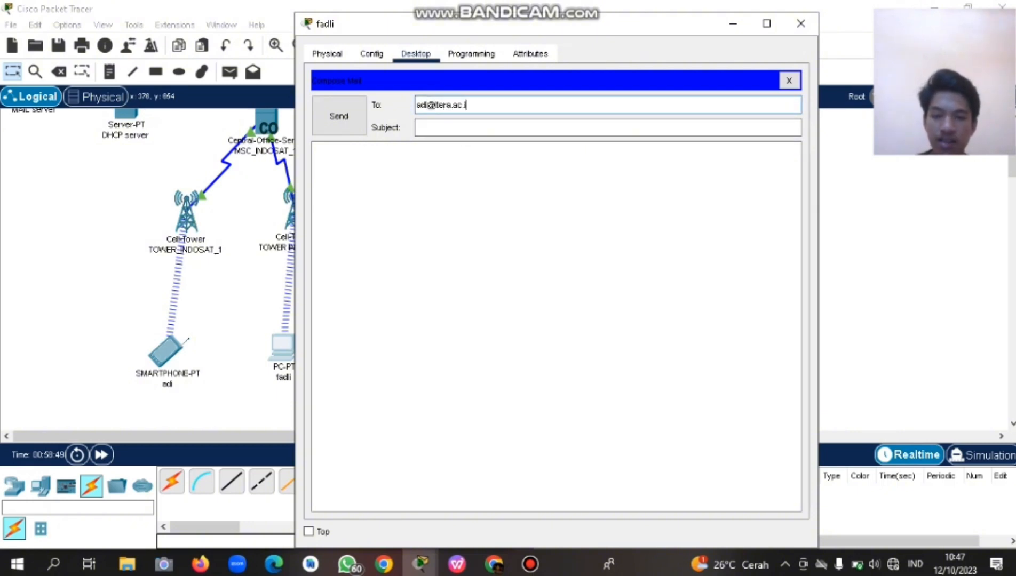
click(442, 128)
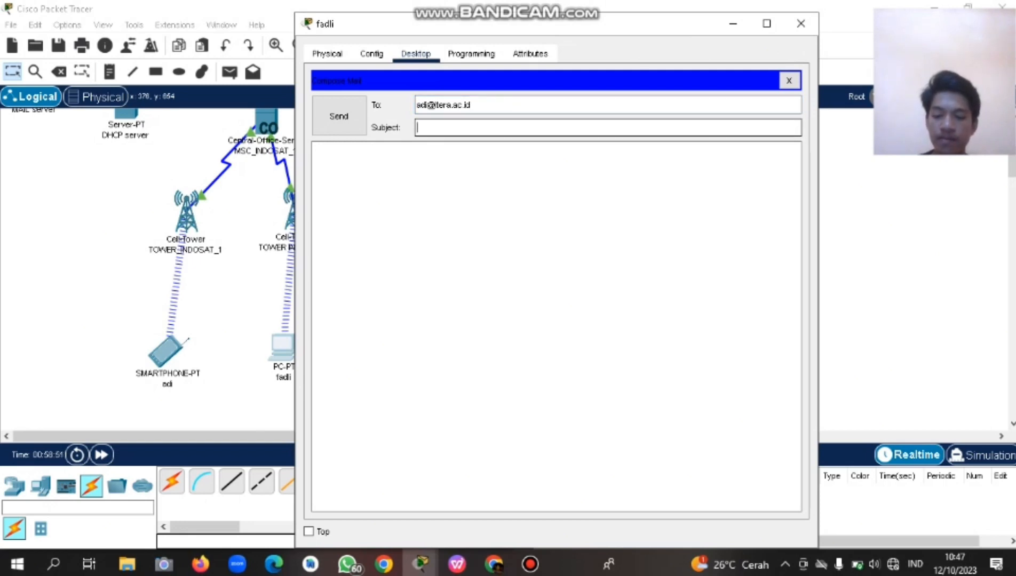
text(a)
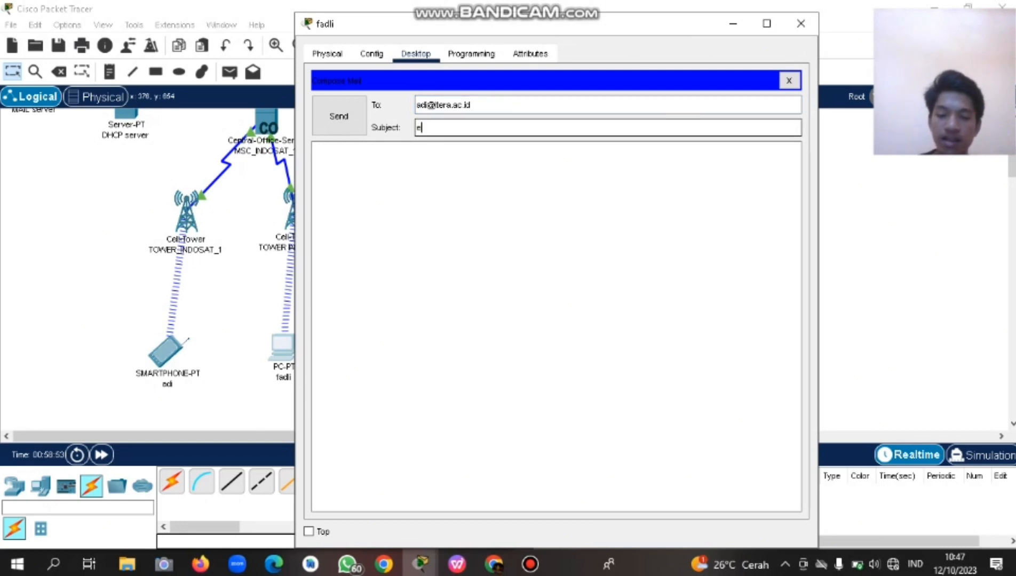
key(BackSpace)
text(jelek)
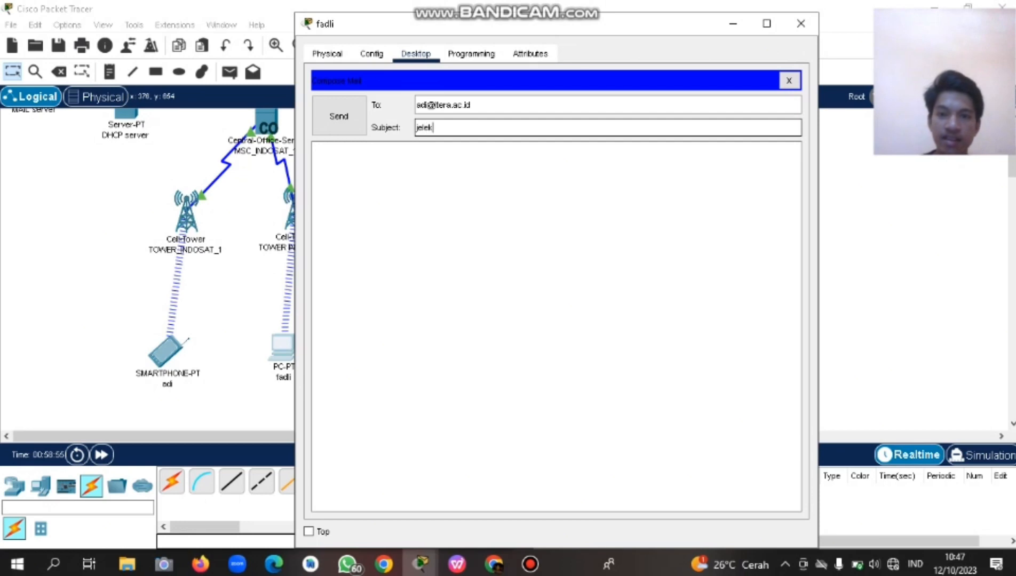
key(Tab)
text(kamu )
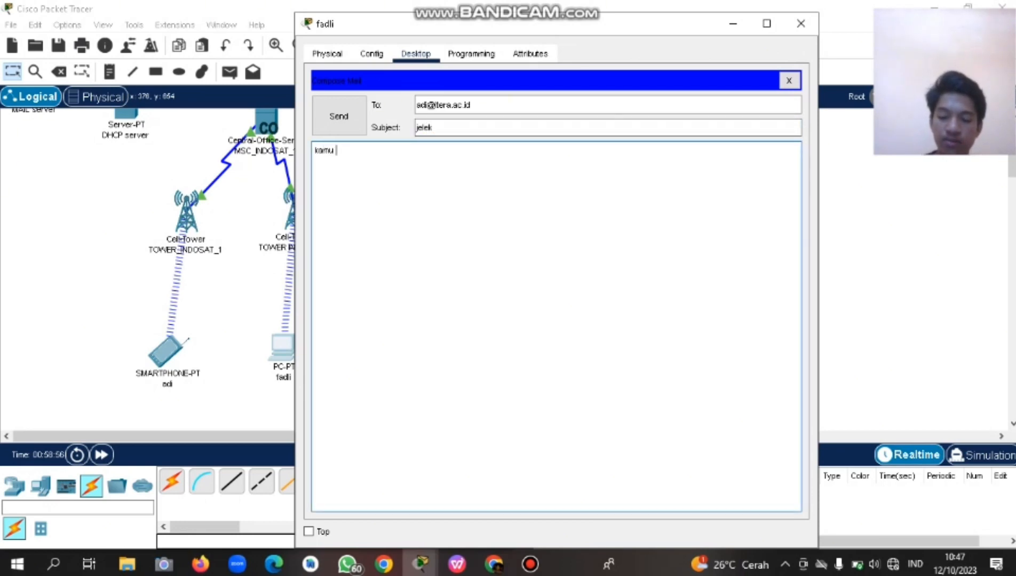
text(jelek sekali so)
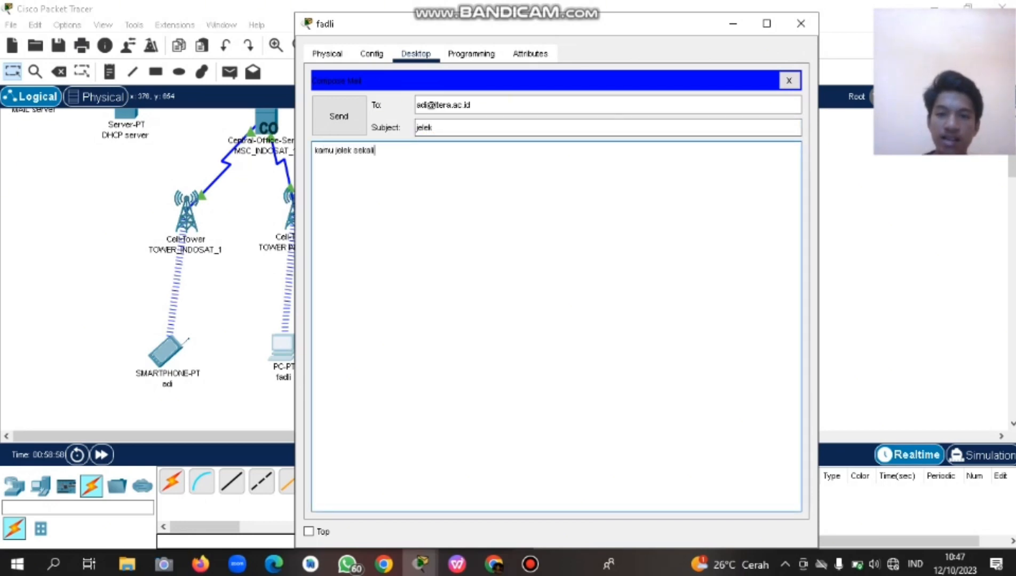
click(339, 115)
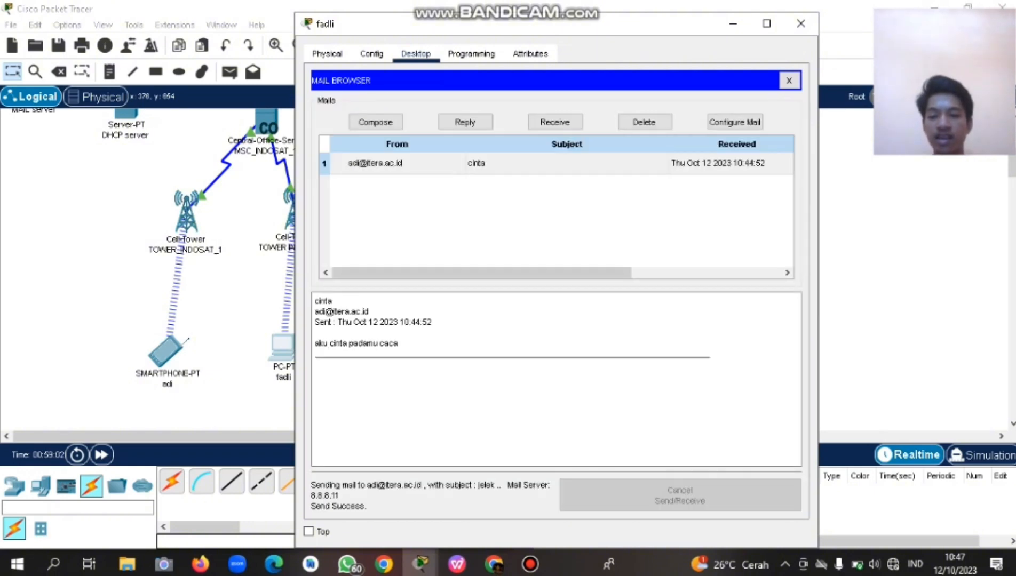
On the first smartphone, receive and read the 'jelek' mail, then close its window.
click(166, 351)
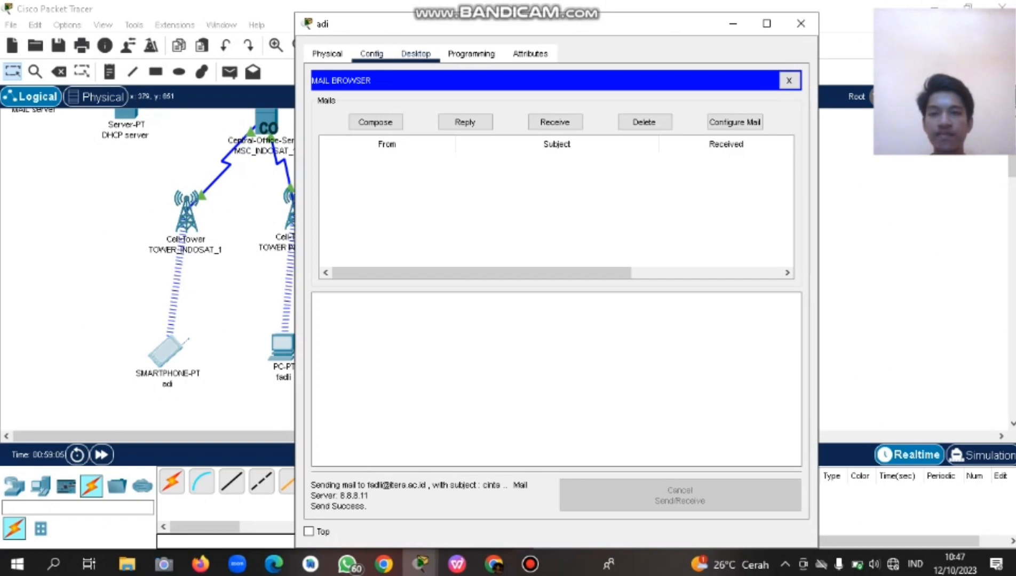
click(372, 54)
click(416, 54)
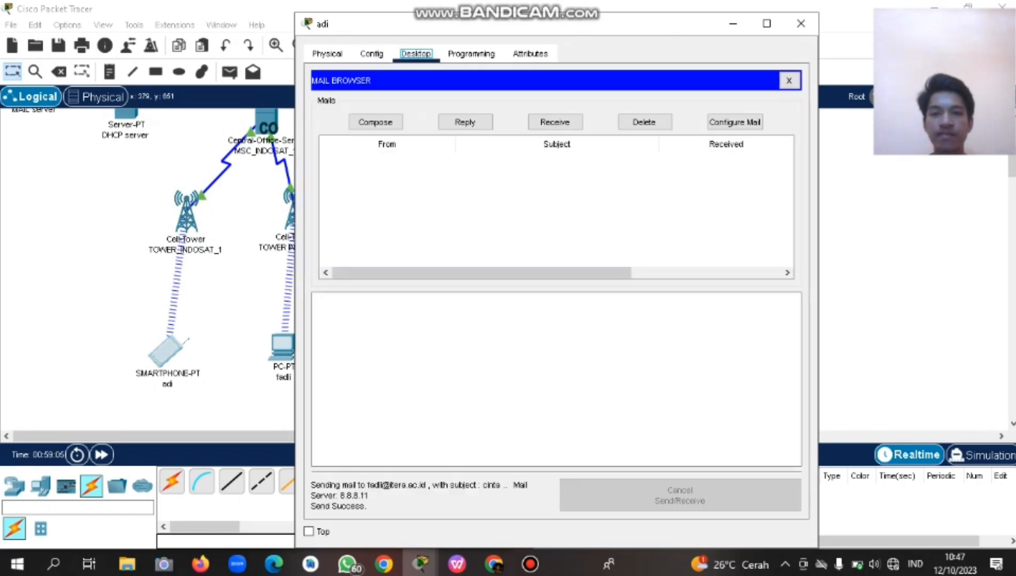
click(555, 122)
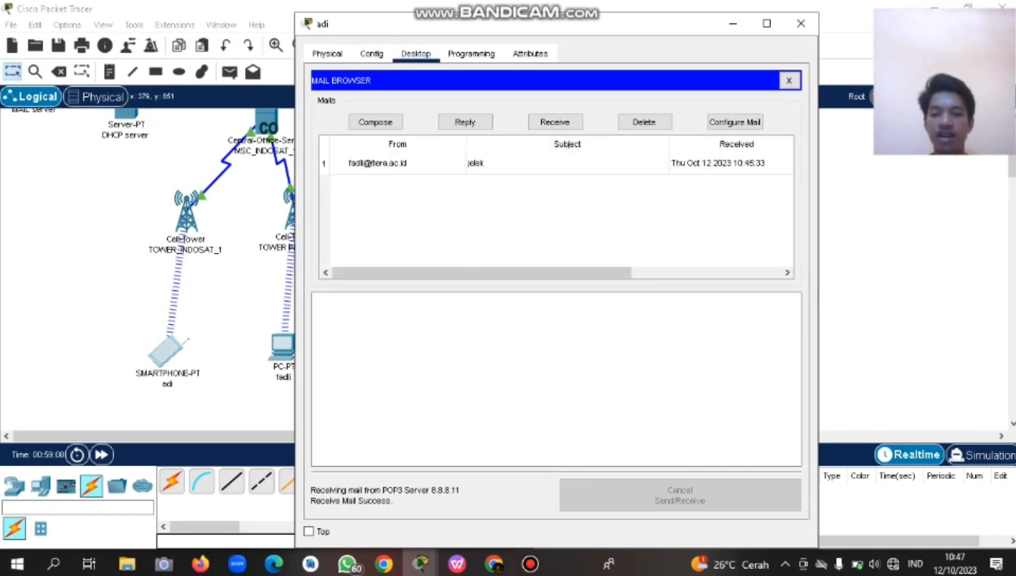
click(398, 163)
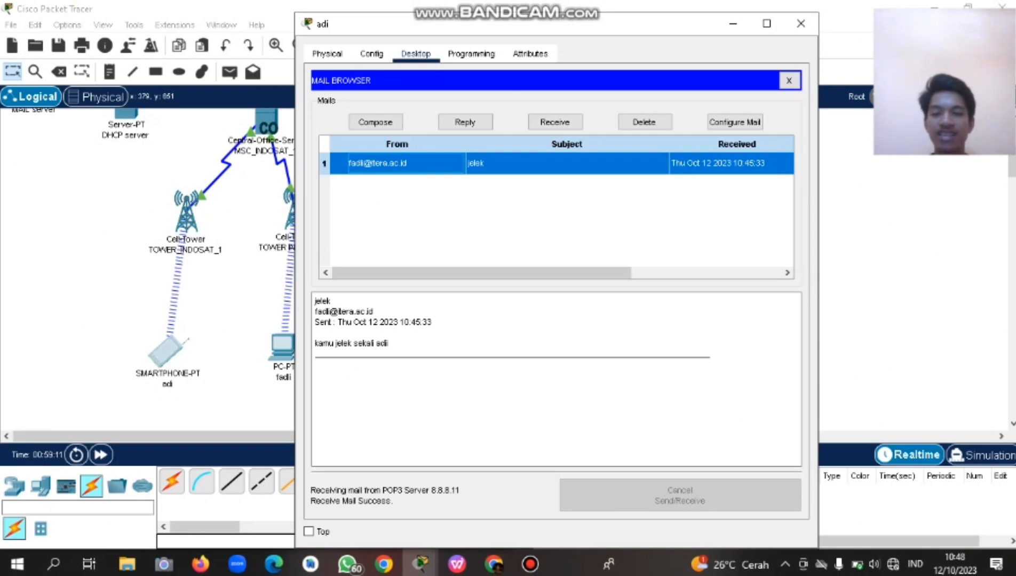
click(800, 24)
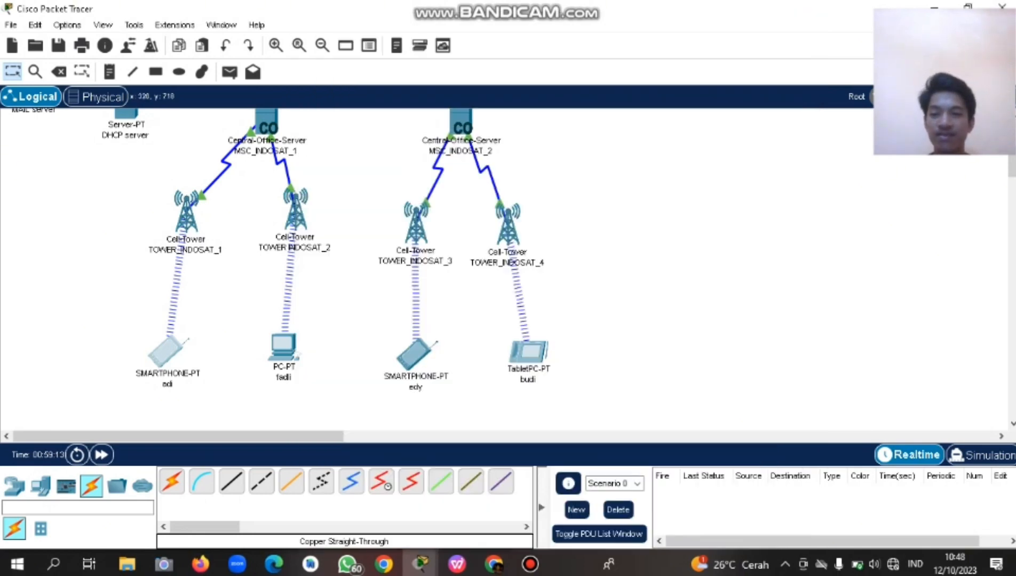
Re-address the prefilled 'jelek' mail on the PC to the other smartphone user, swap the body's name, and send.
click(284, 347)
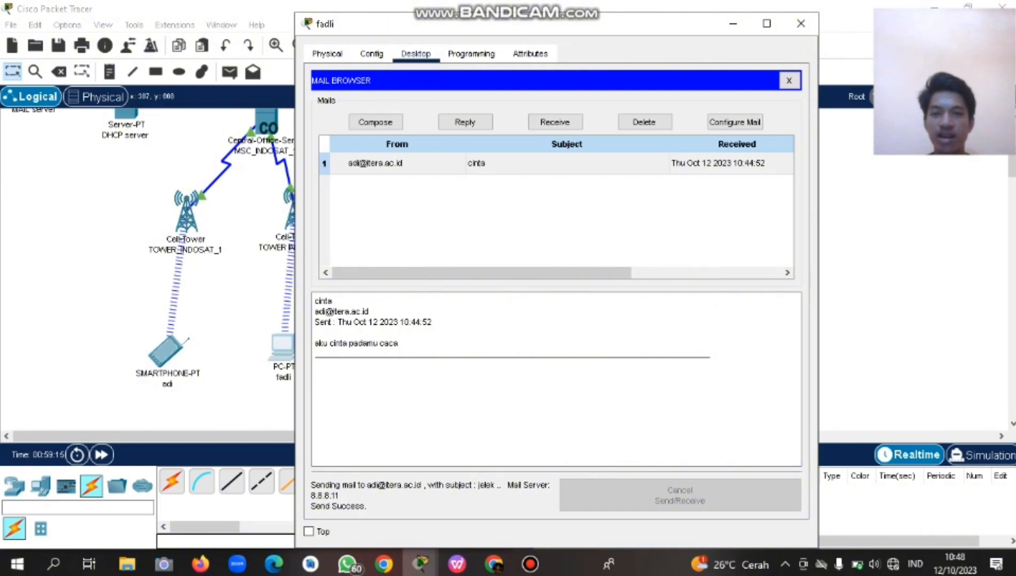
click(375, 122)
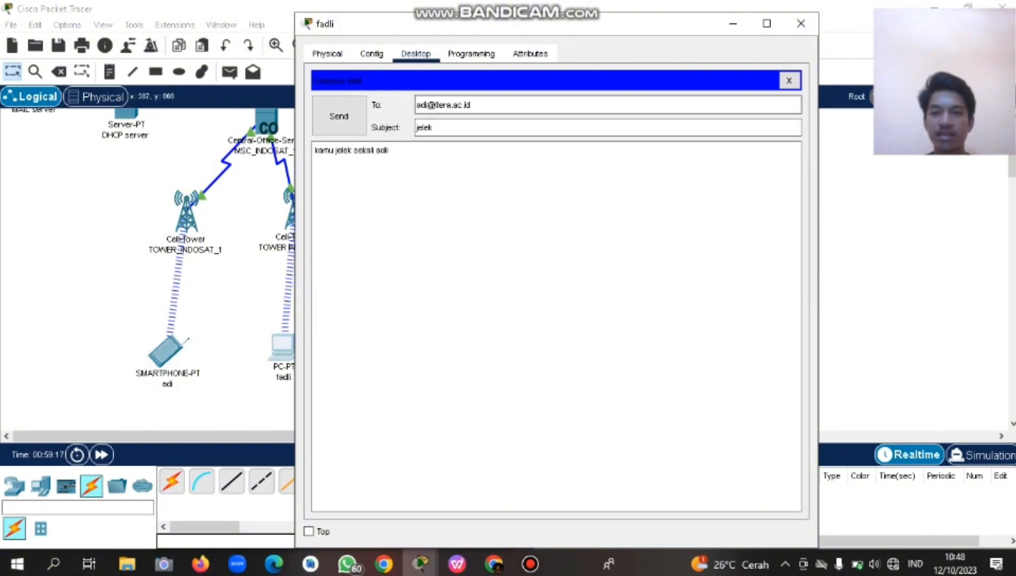
click(425, 105)
drag(557, 27, 199, 127)
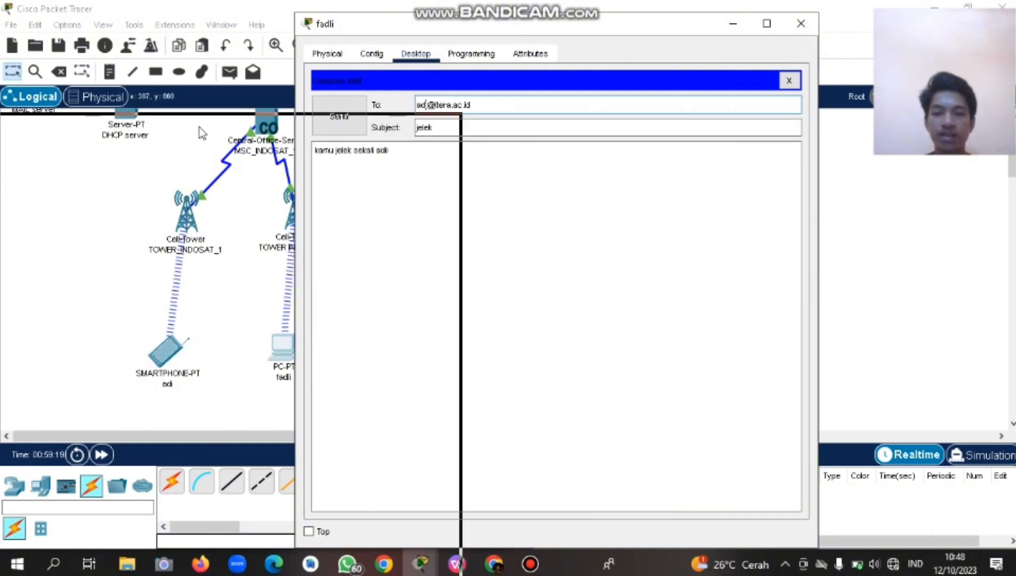
drag(261, 128, 588, 142)
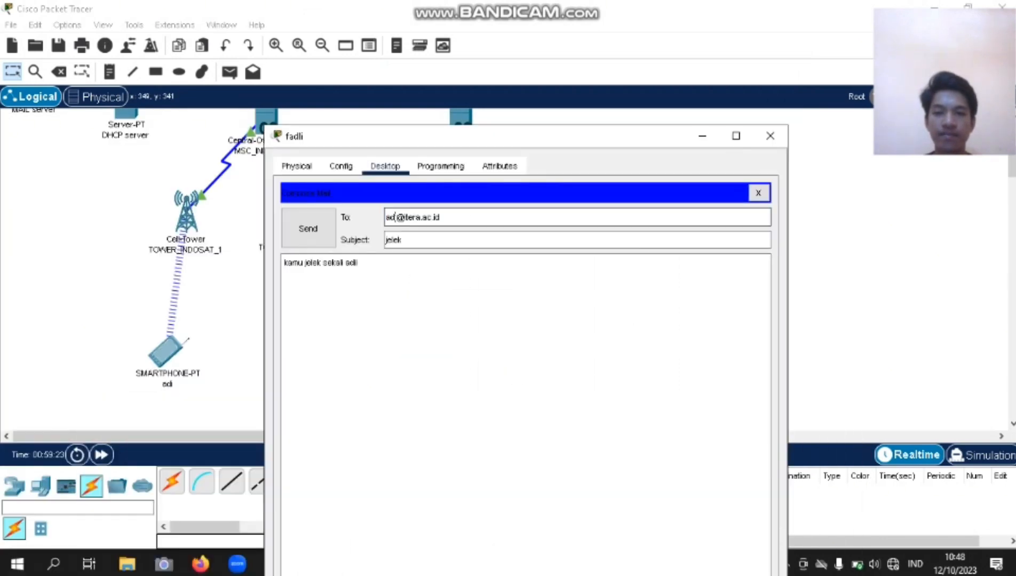
key(BackSpace)
key(BackSpace)
key(BackSpace)
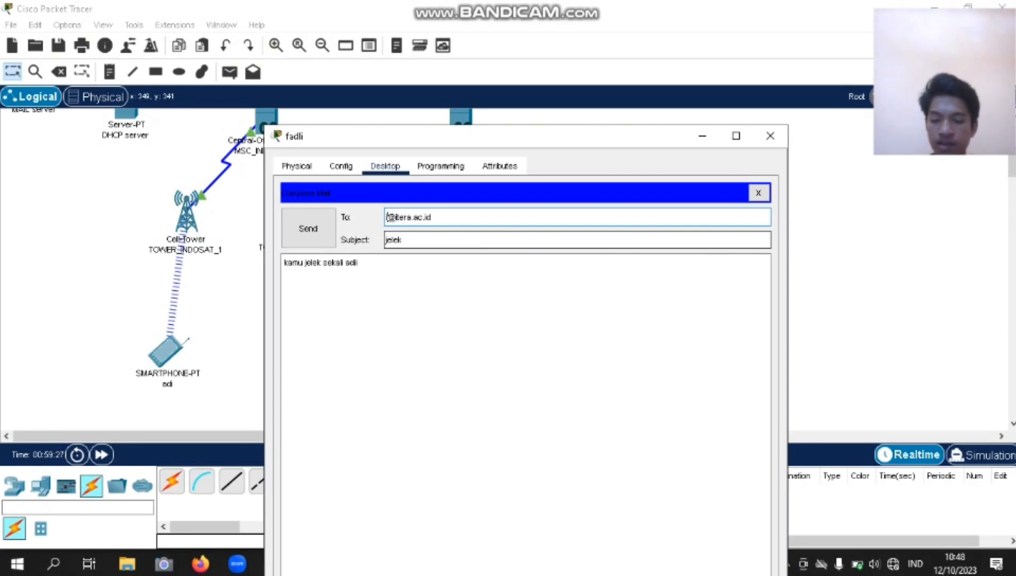
text(iedy)
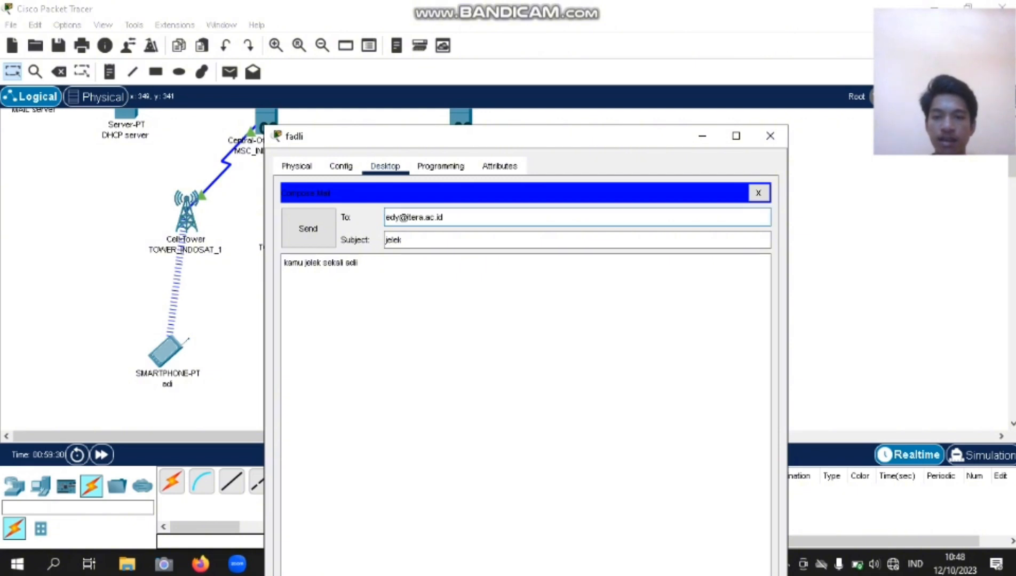
click(358, 262)
key(BackSpace)
key(BackSpace)
key(BackSpace)
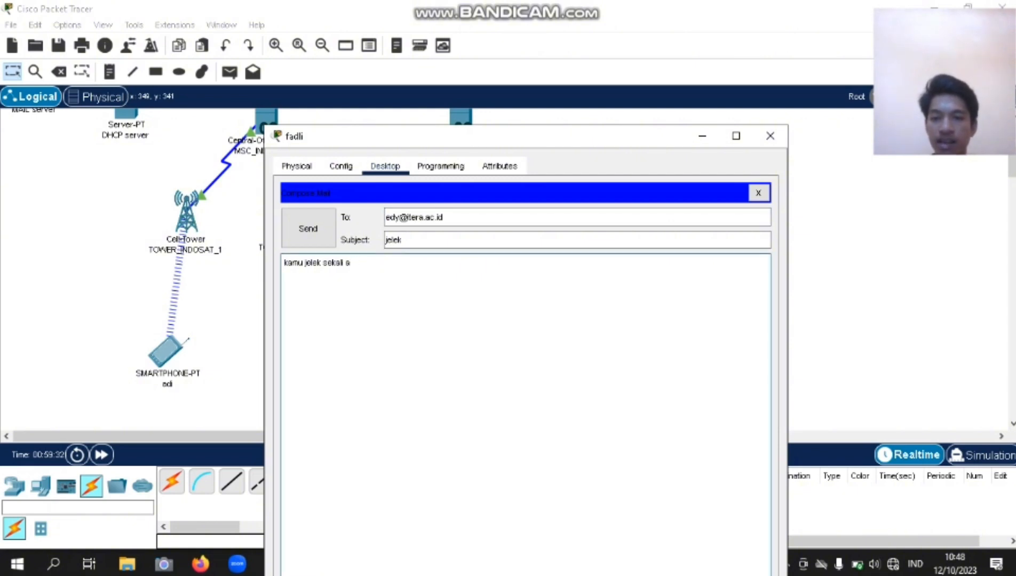
text(edy)
click(308, 228)
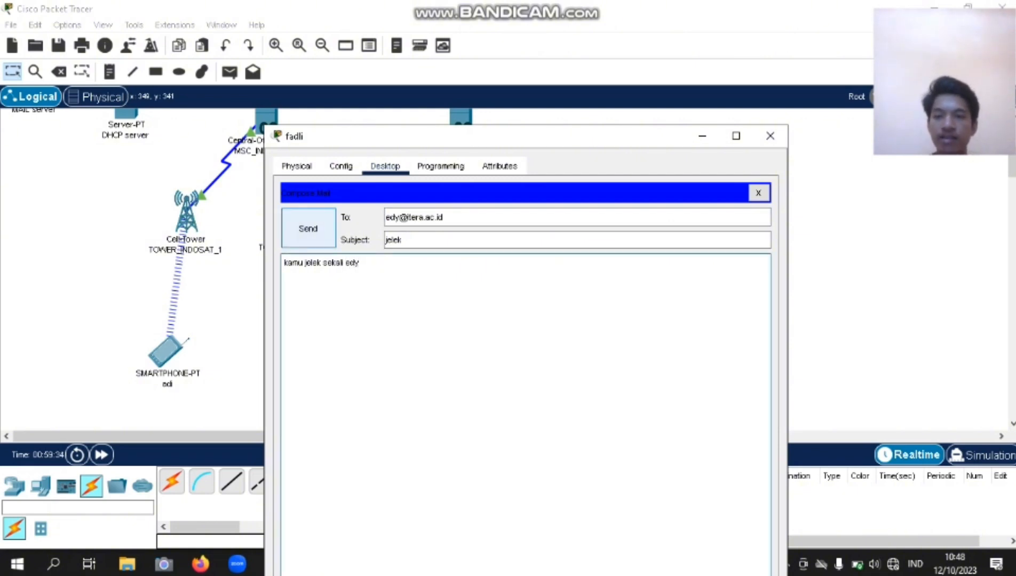
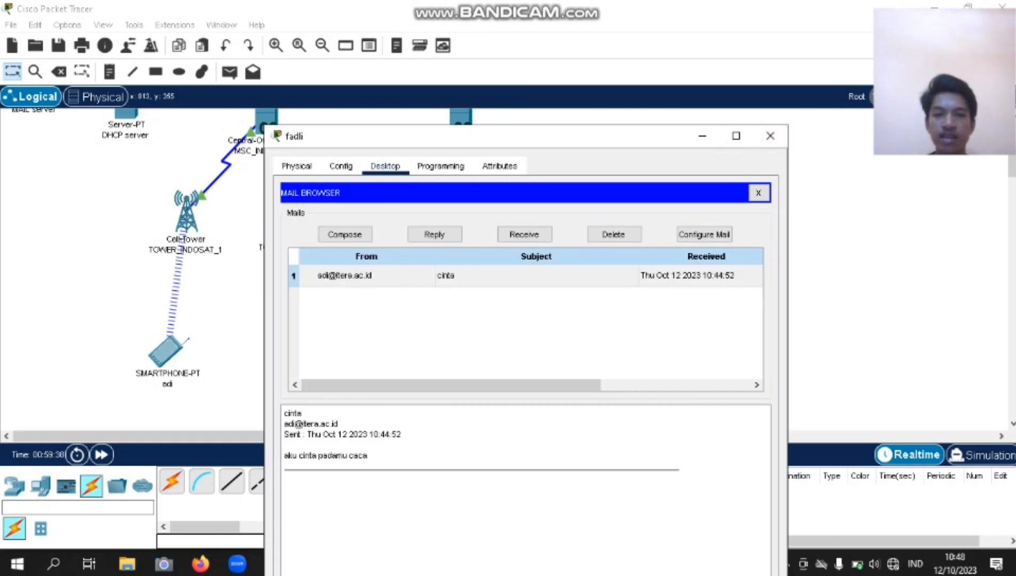
Confirm the 'jelek' mail shows Send Success on the PC, then close the PC's window.
drag(481, 136, 520, 59)
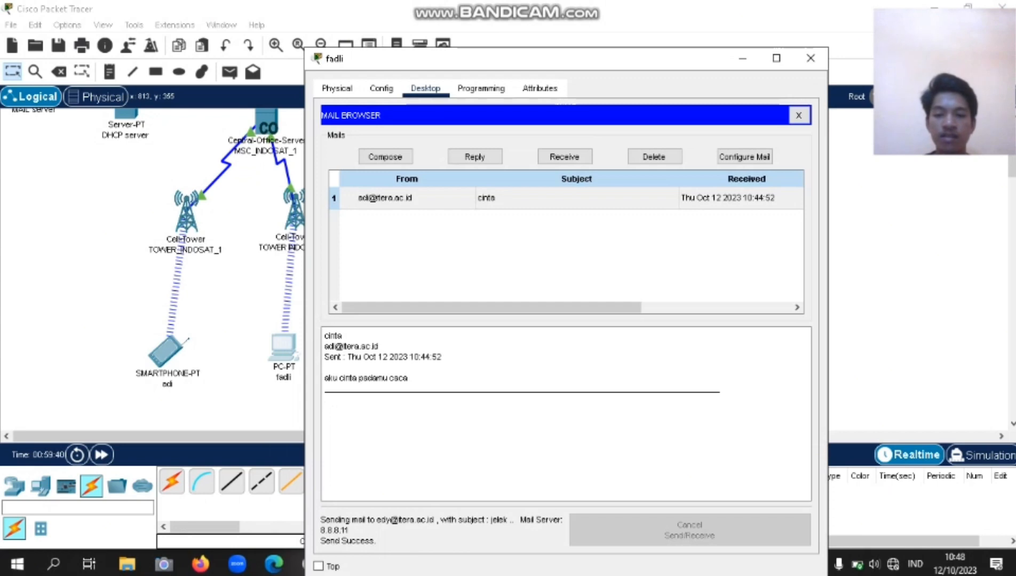
click(810, 58)
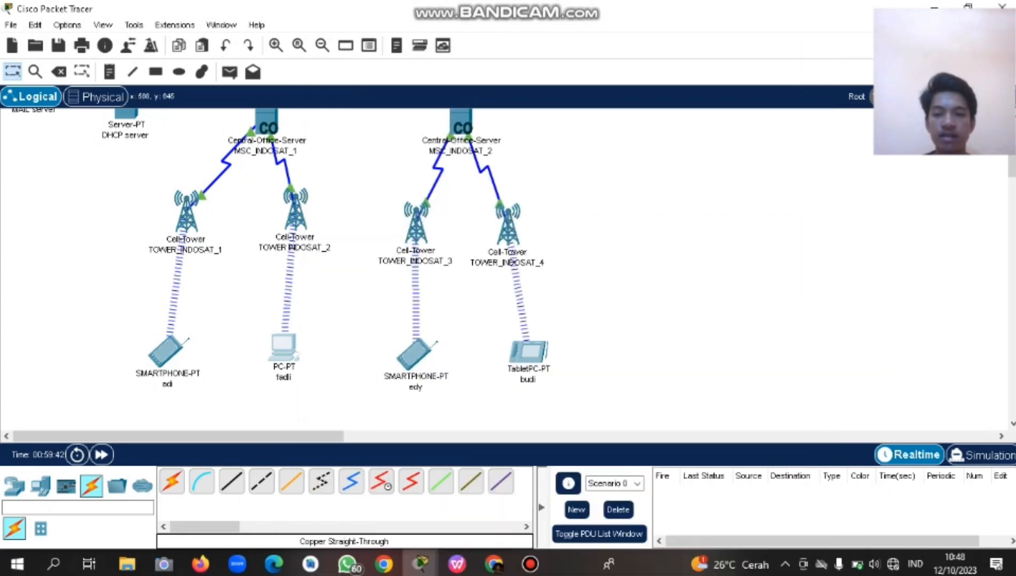
On the TOWER_INDOSAT_3 smartphone, receive and read the PC's 'jelek' mail, then close the window.
click(416, 355)
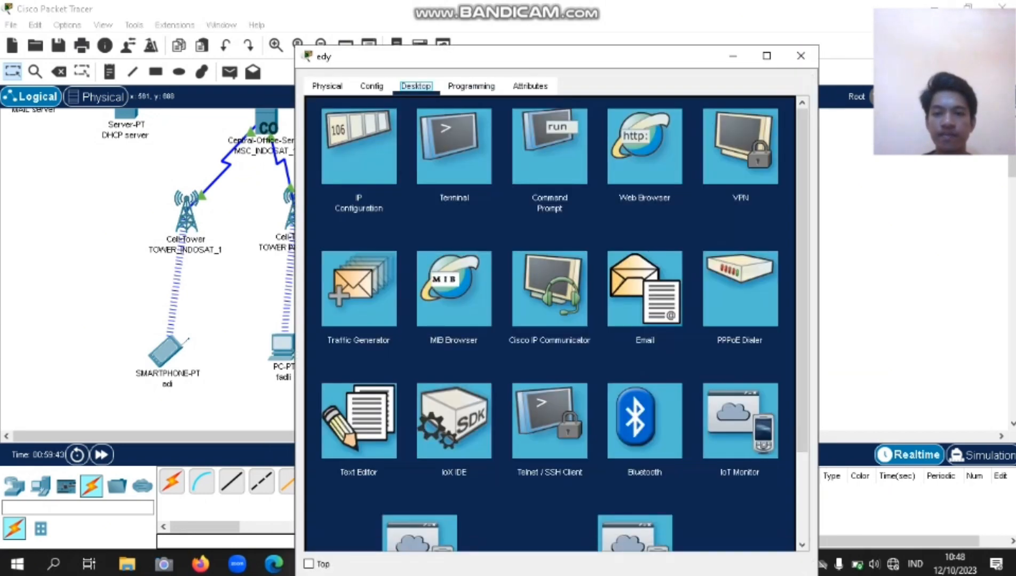
click(645, 288)
click(555, 155)
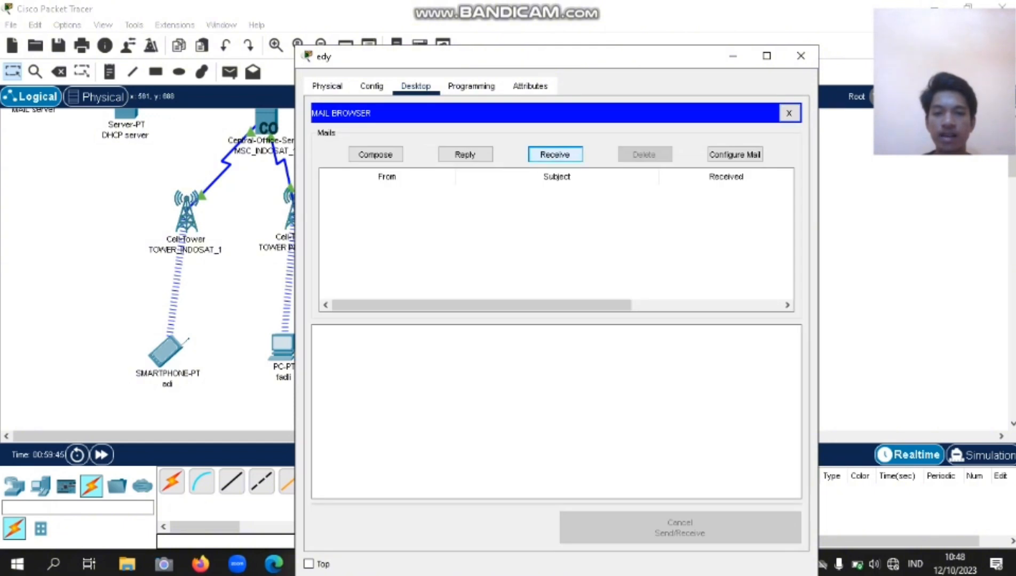
click(397, 196)
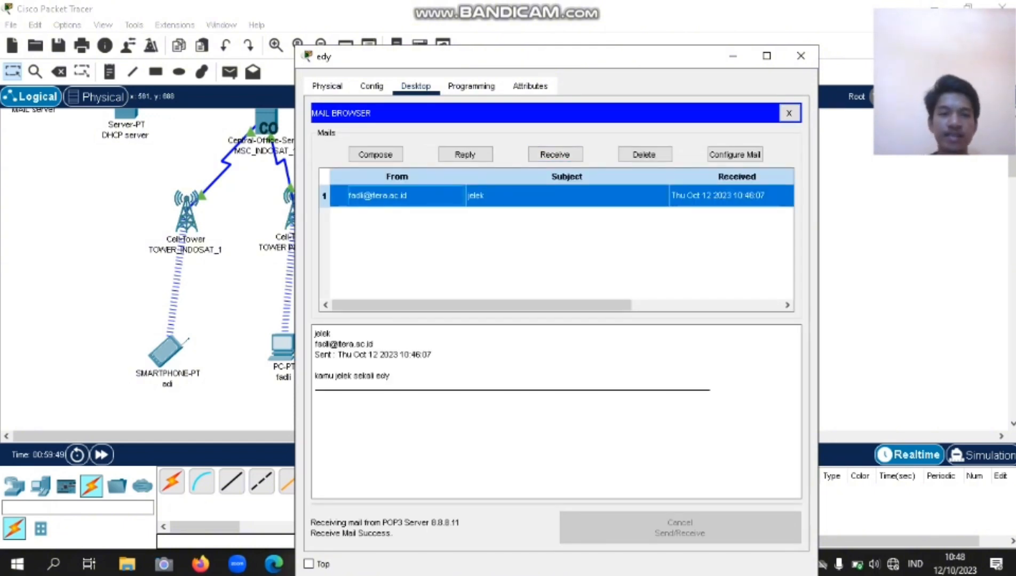
click(801, 55)
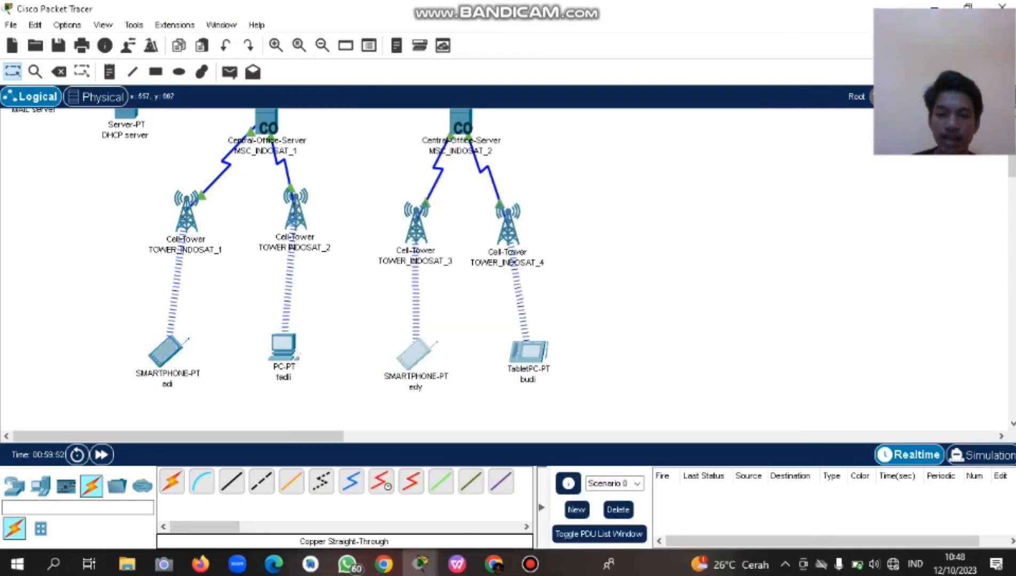
Send the TOWER_INDOSAT_1 smartphone user a mail with subject 'ganteng' and a 'kamu ganteng sekali…' body.
click(415, 353)
click(645, 256)
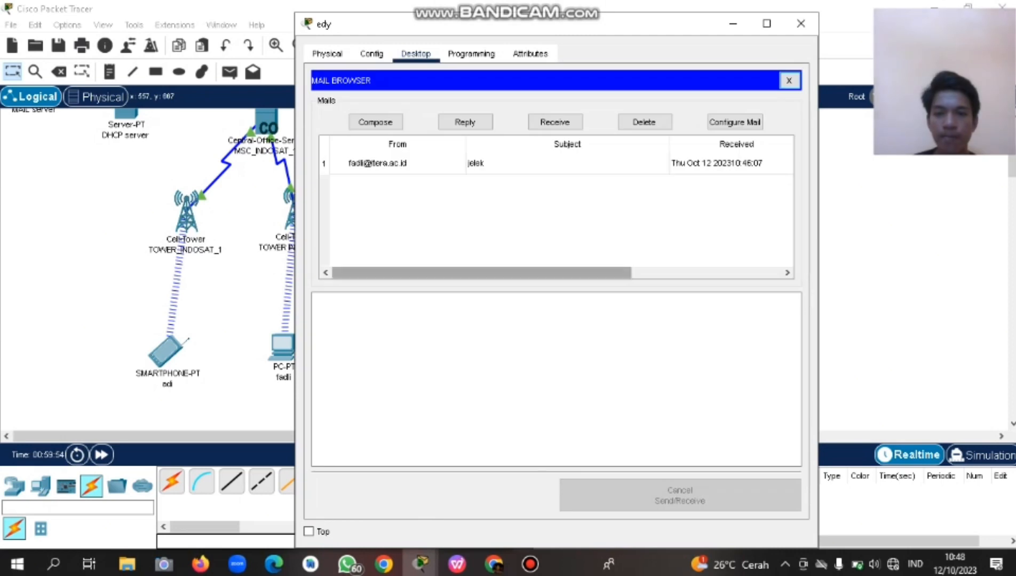
click(376, 122)
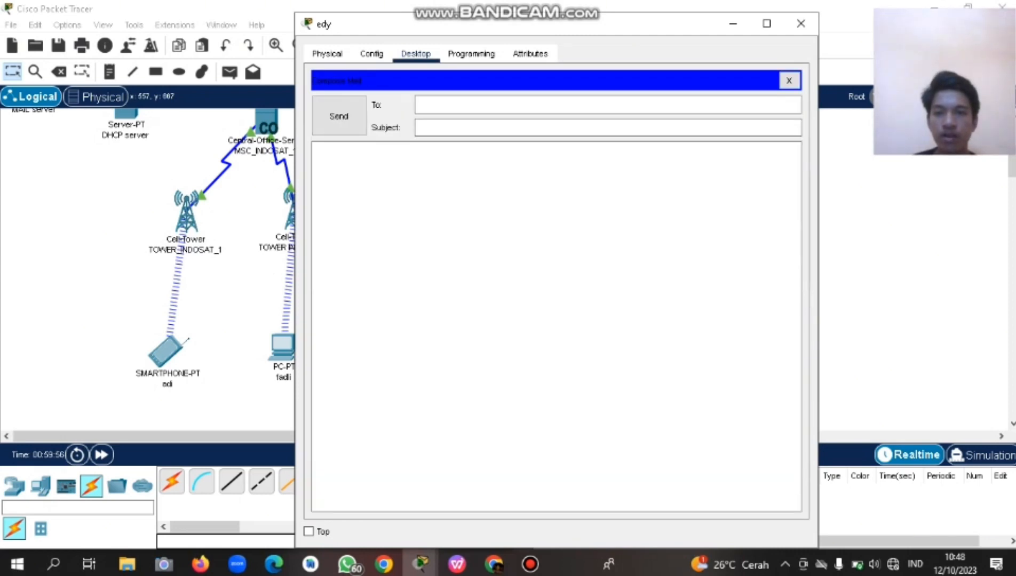
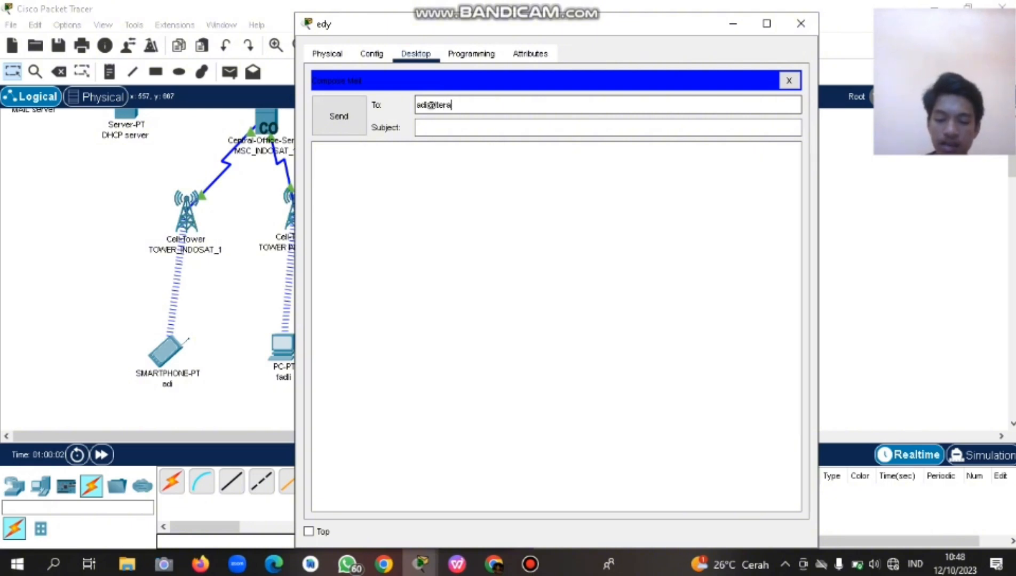
key(Tab)
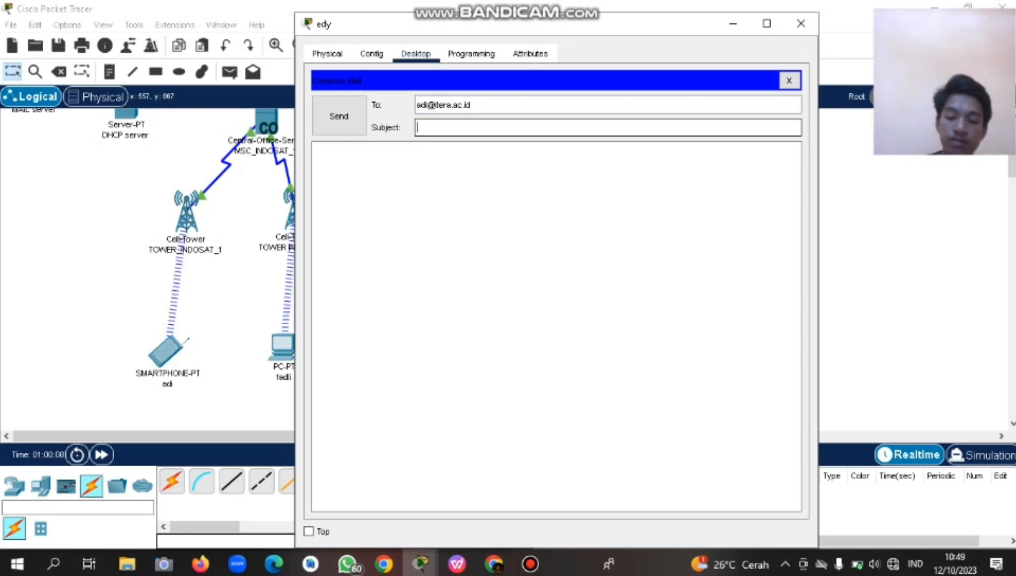
text(ganteng)
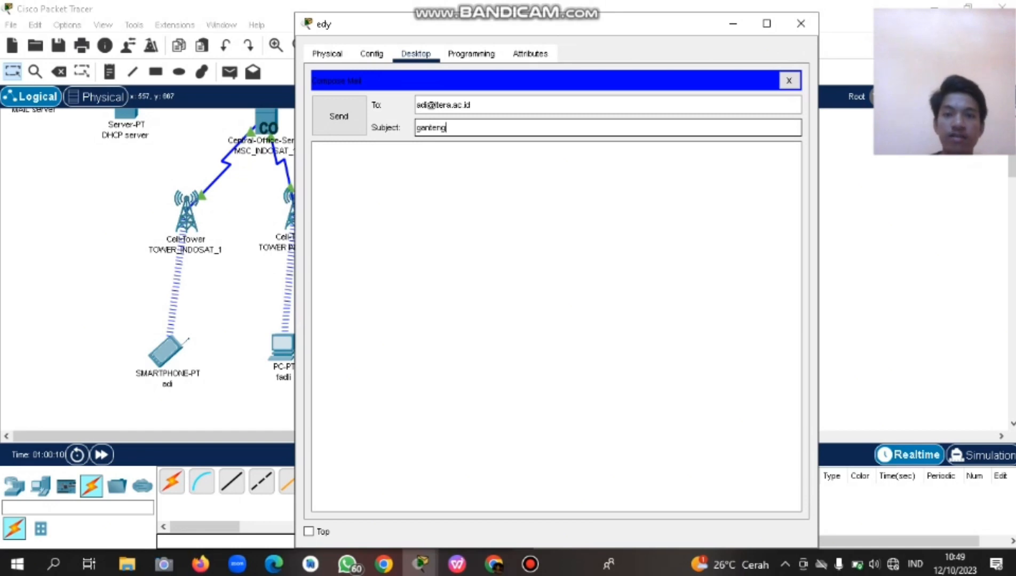
click(315, 150)
text(kam)
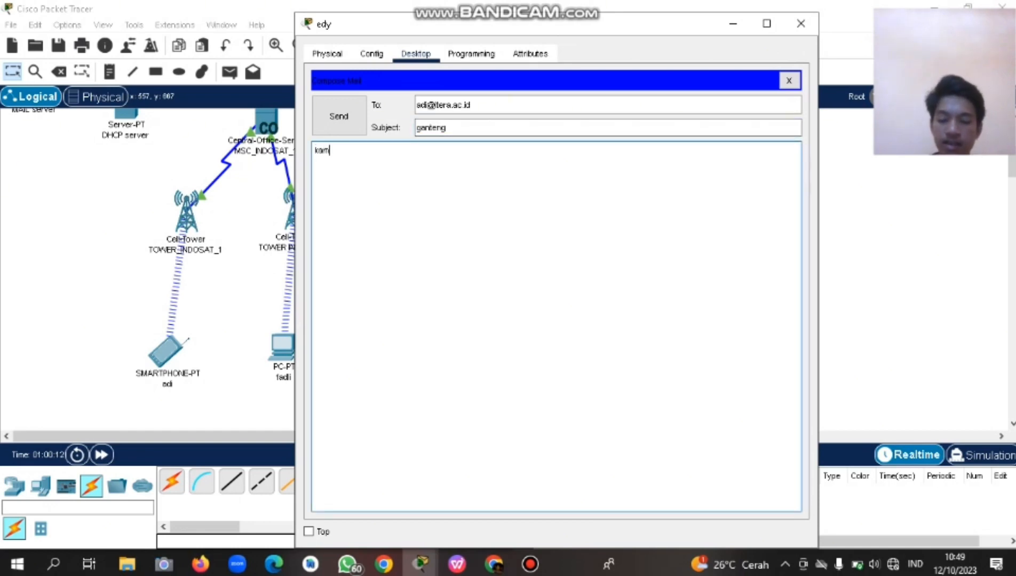
text(u ganteng sekali adi)
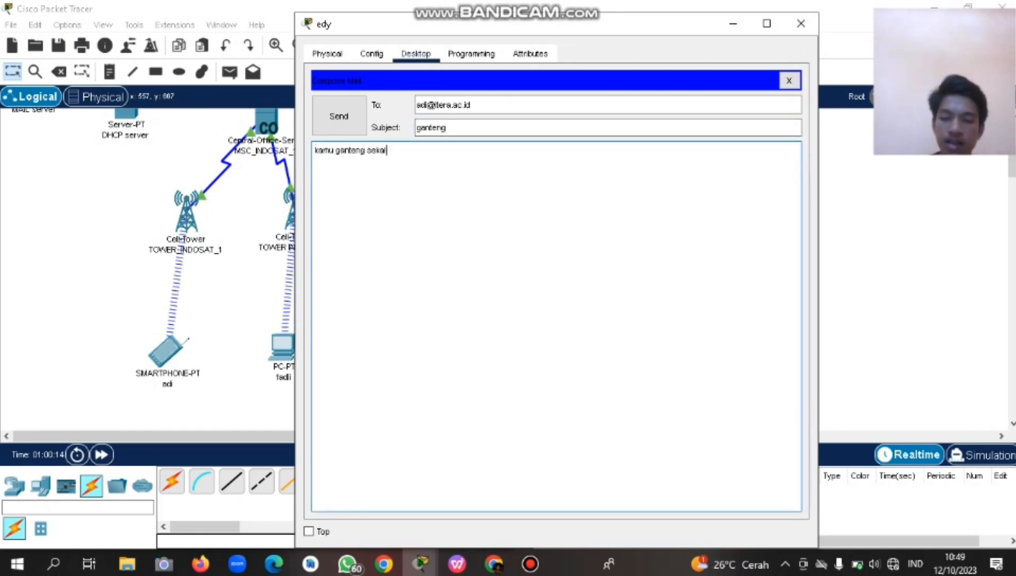
text( ak)
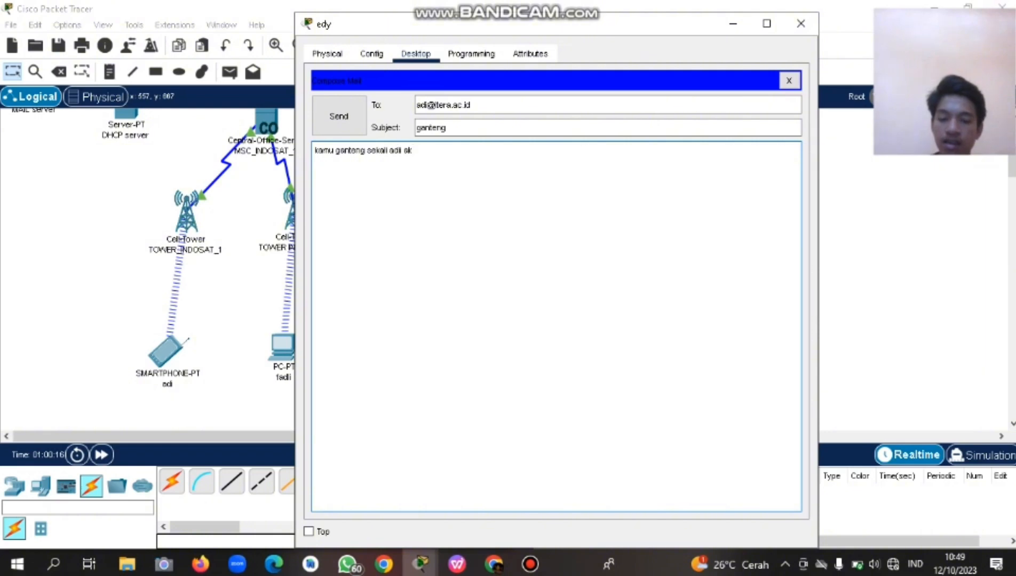
text(u sangat su)
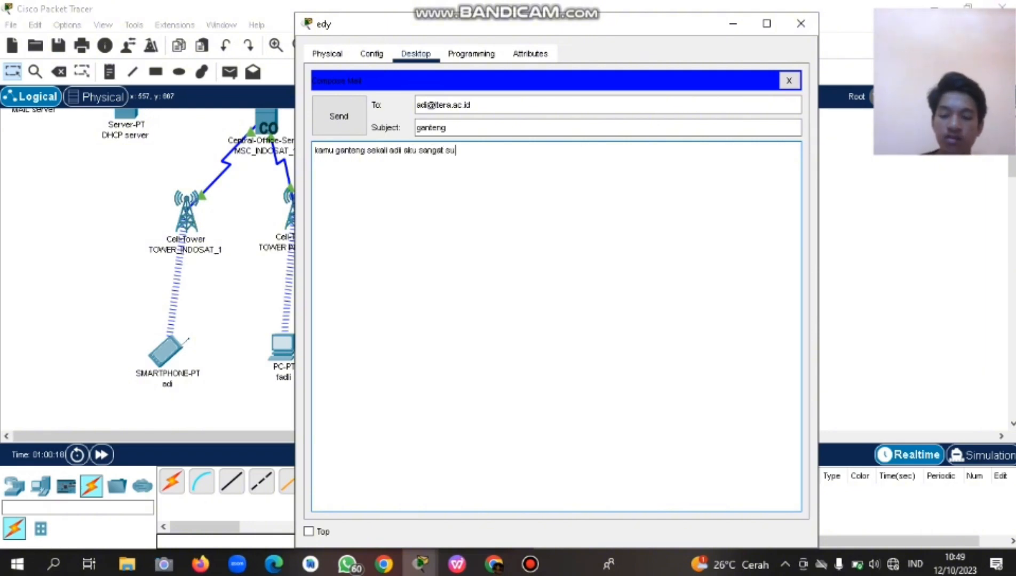
text(kaa padamu)
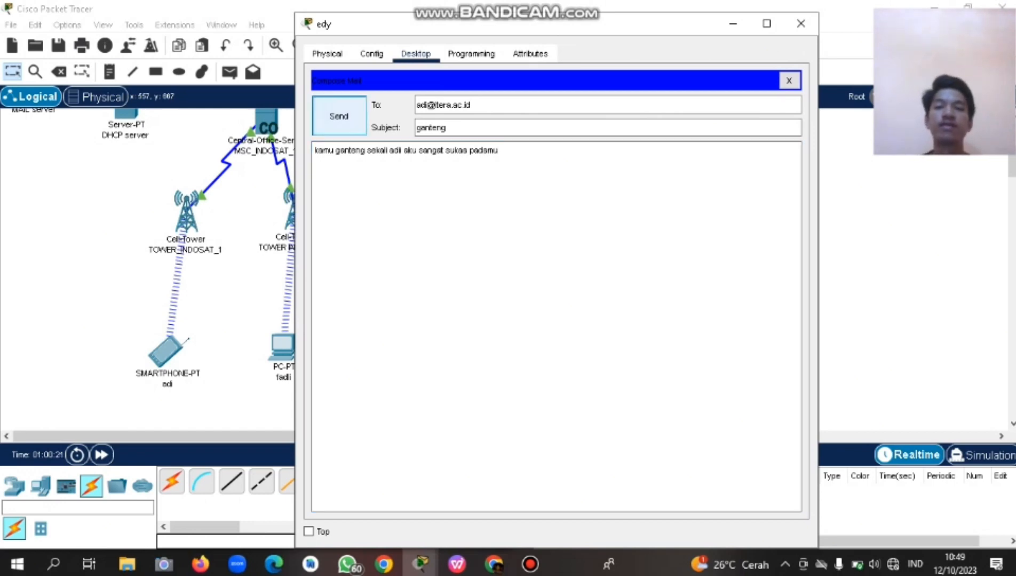
click(338, 115)
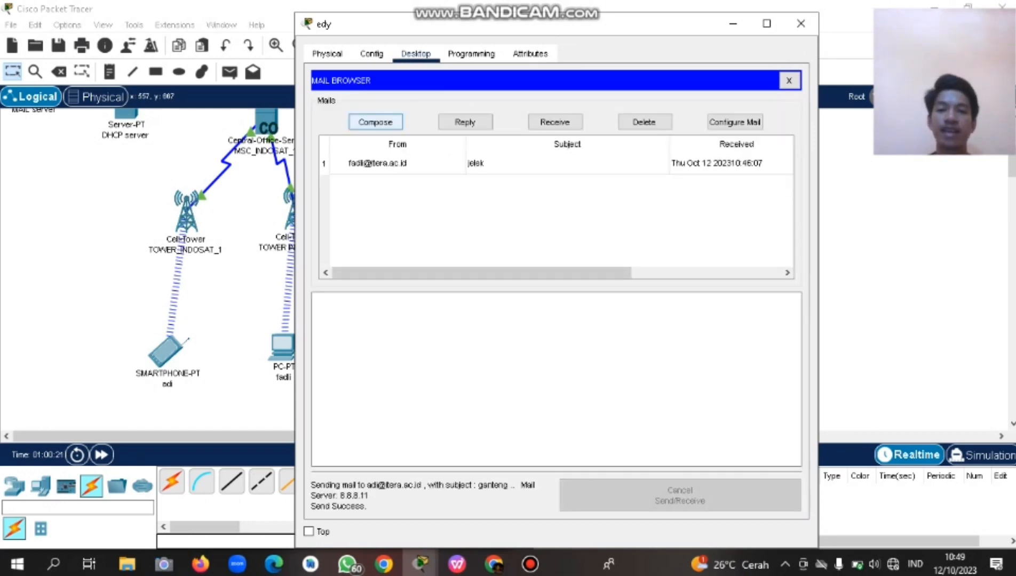
click(732, 24)
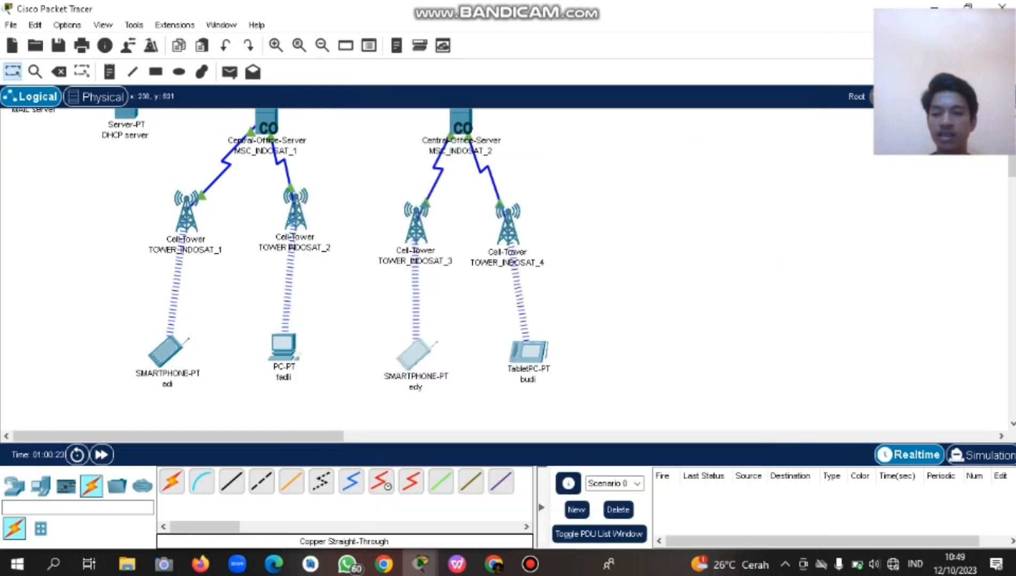
On the TOWER_INDOSAT_1 smartphone, receive and open the 'ganteng' mail.
click(163, 351)
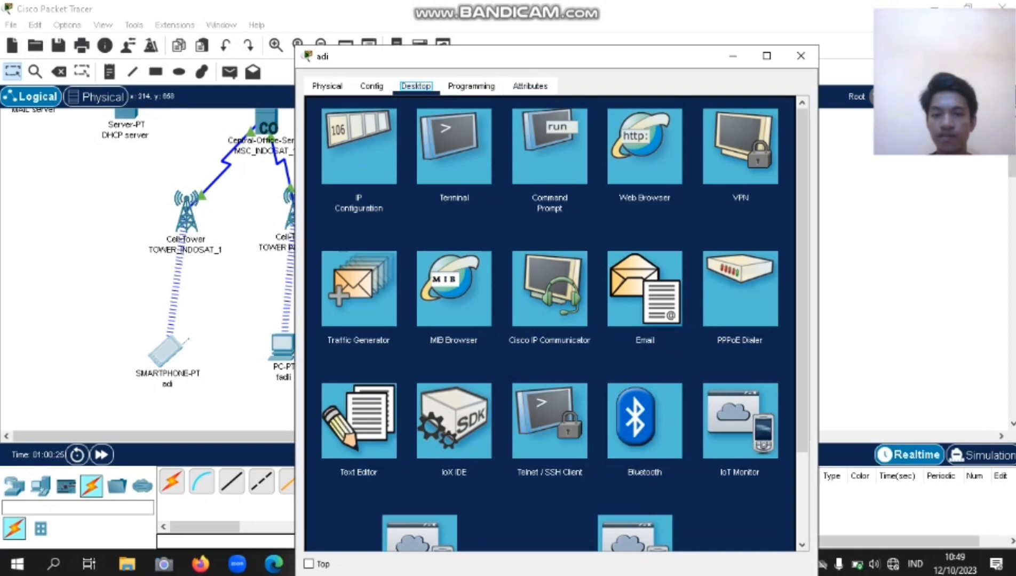
click(645, 288)
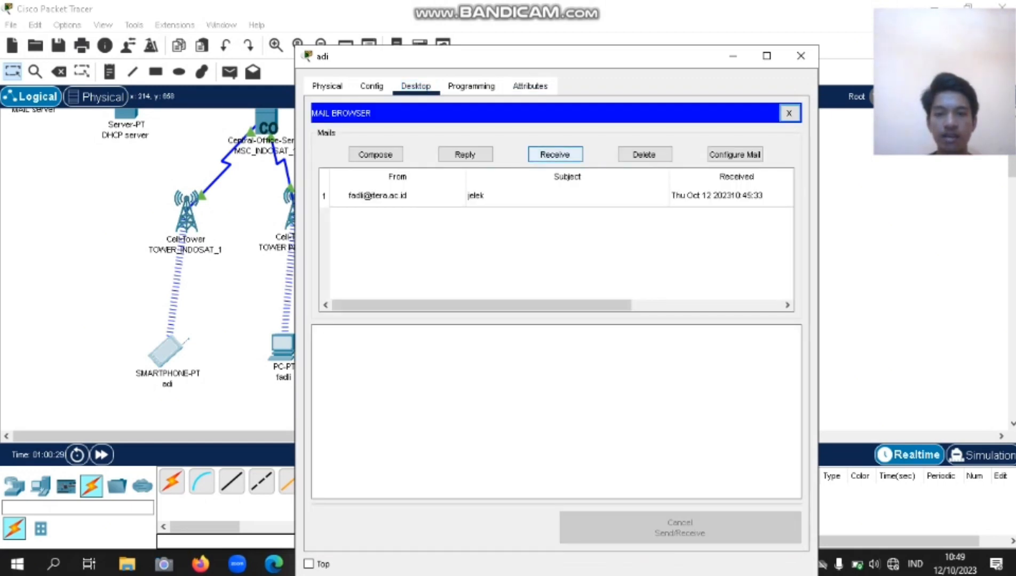
click(555, 154)
click(397, 196)
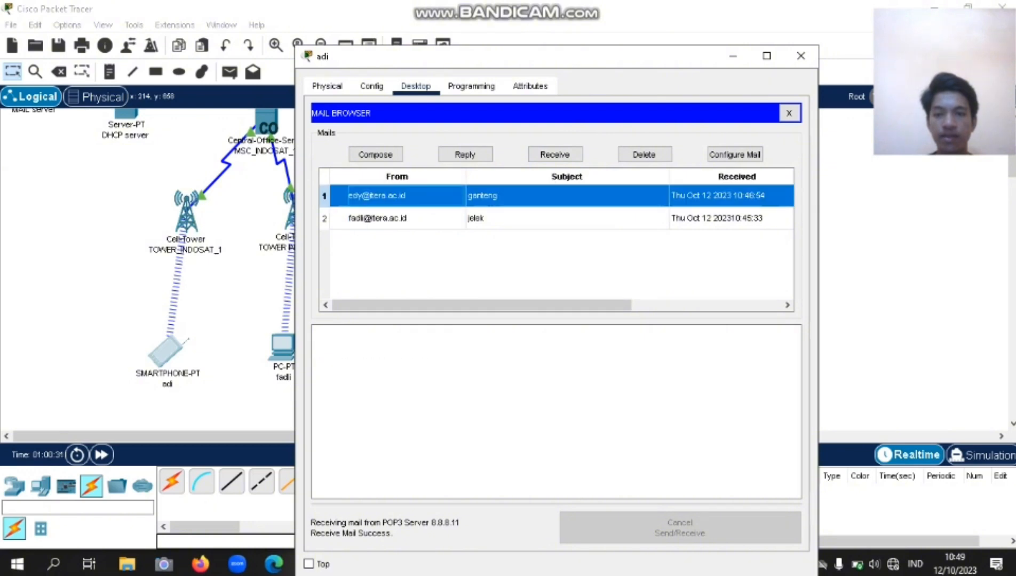
Compare the received 'jelek' and 'ganteng' mails and their sender, then close the smartphone's window.
drag(315, 376, 473, 385)
click(473, 386)
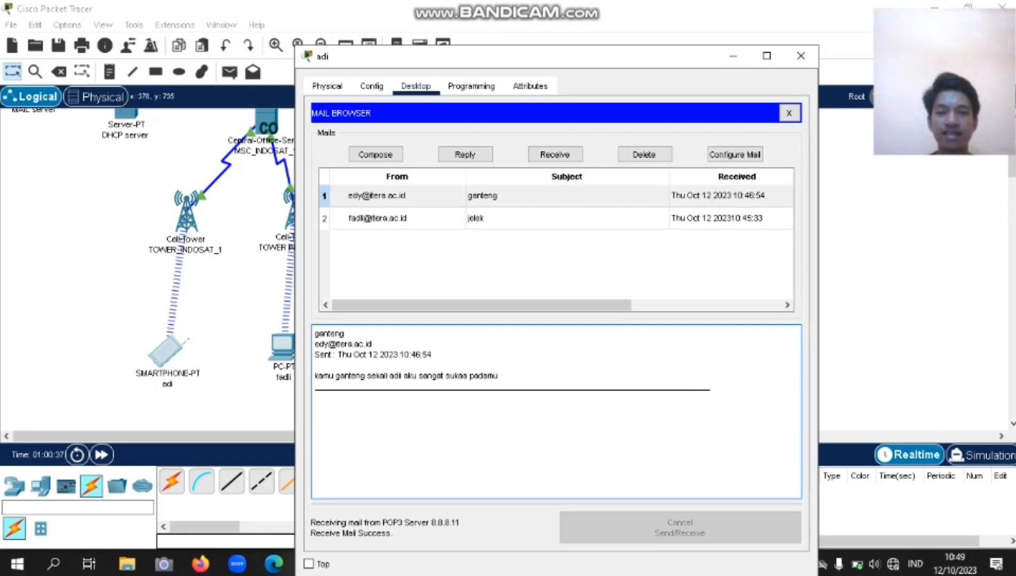
click(496, 218)
click(496, 196)
click(480, 389)
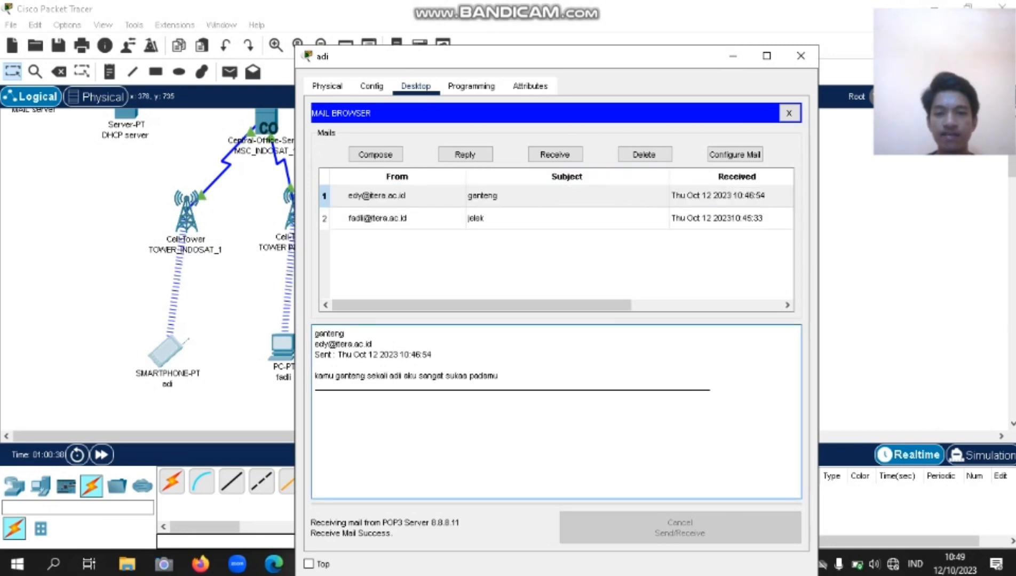
drag(375, 345, 315, 345)
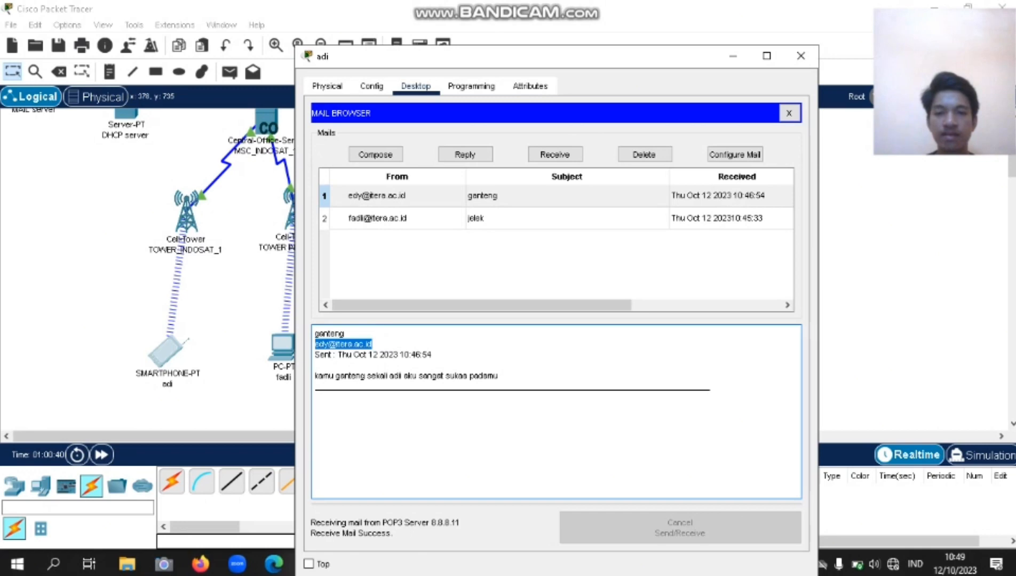
click(496, 195)
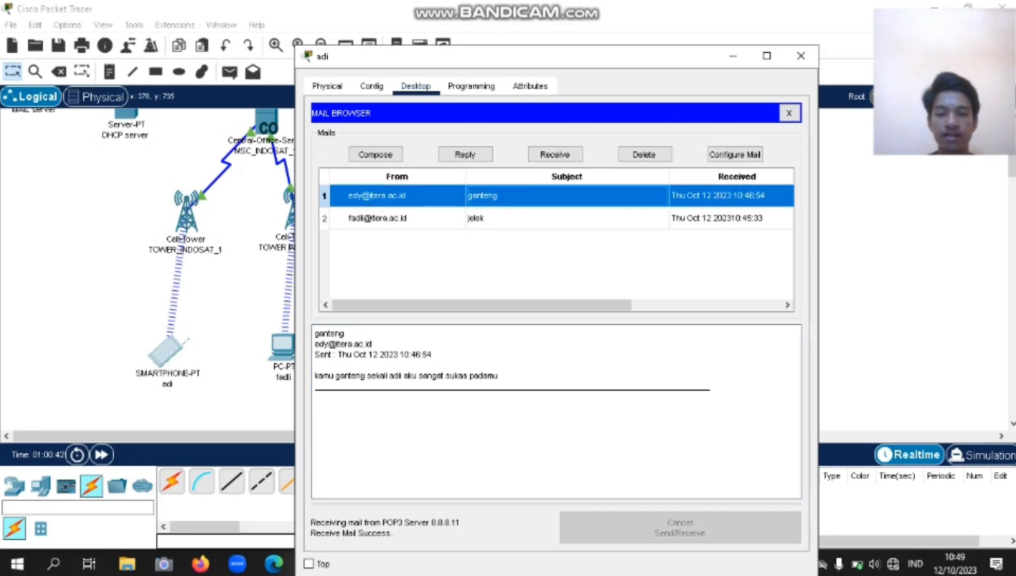
click(789, 113)
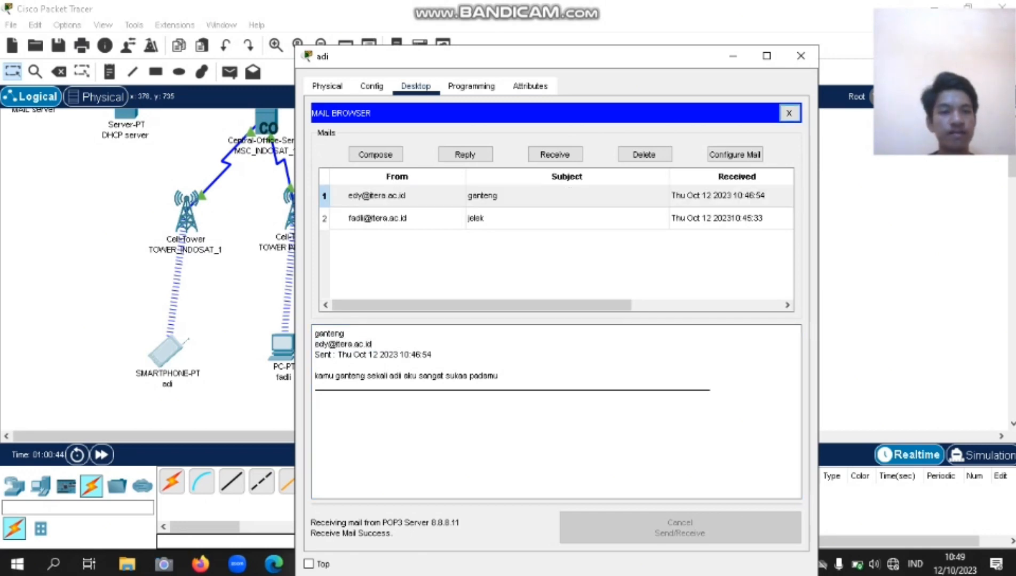
click(800, 56)
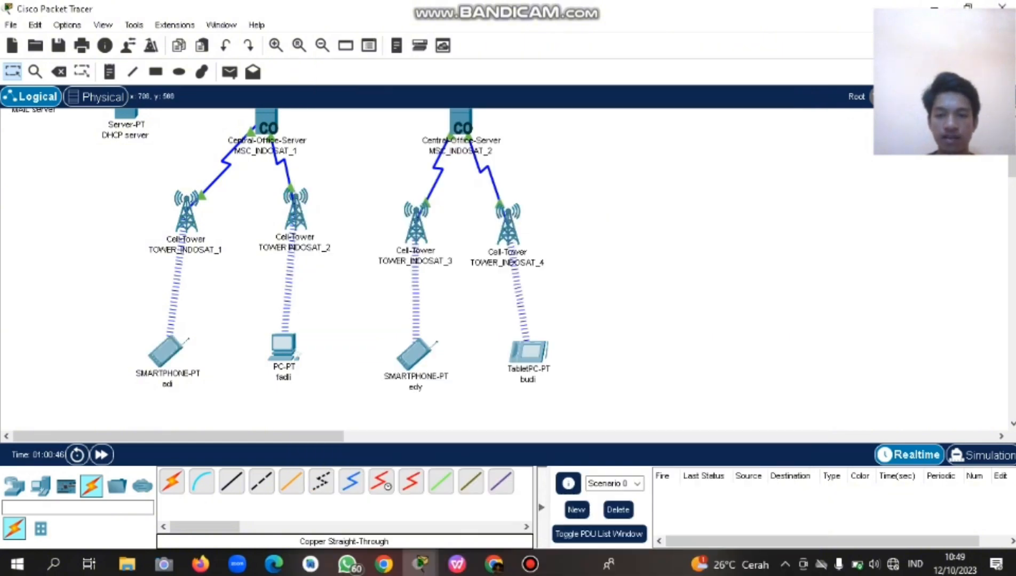
Reopen the 'ganteng' draft on the TOWER_INDOSAT_3 smartphone and re-address it to the tablet user.
click(415, 355)
click(376, 118)
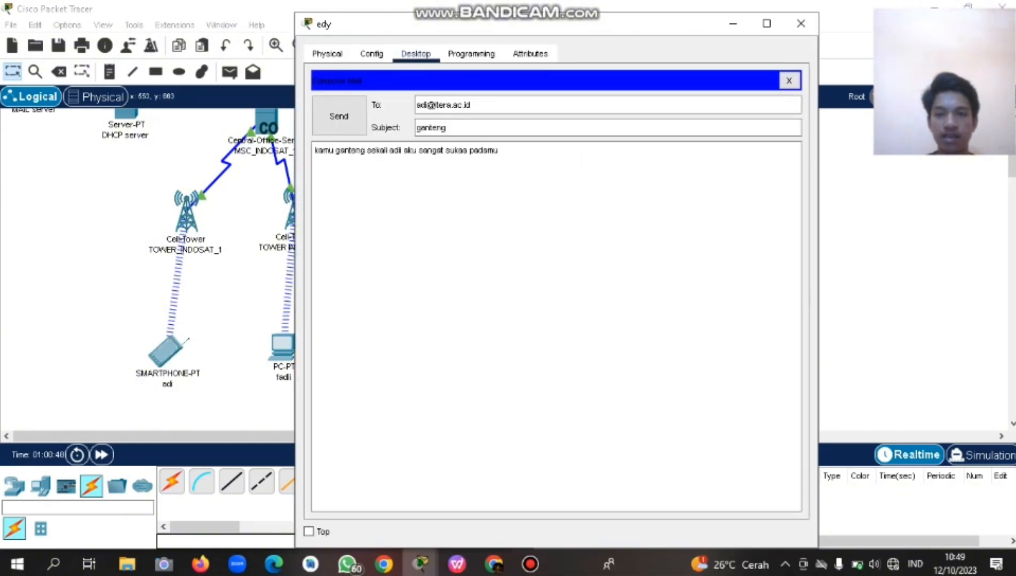
drag(426, 106, 416, 105)
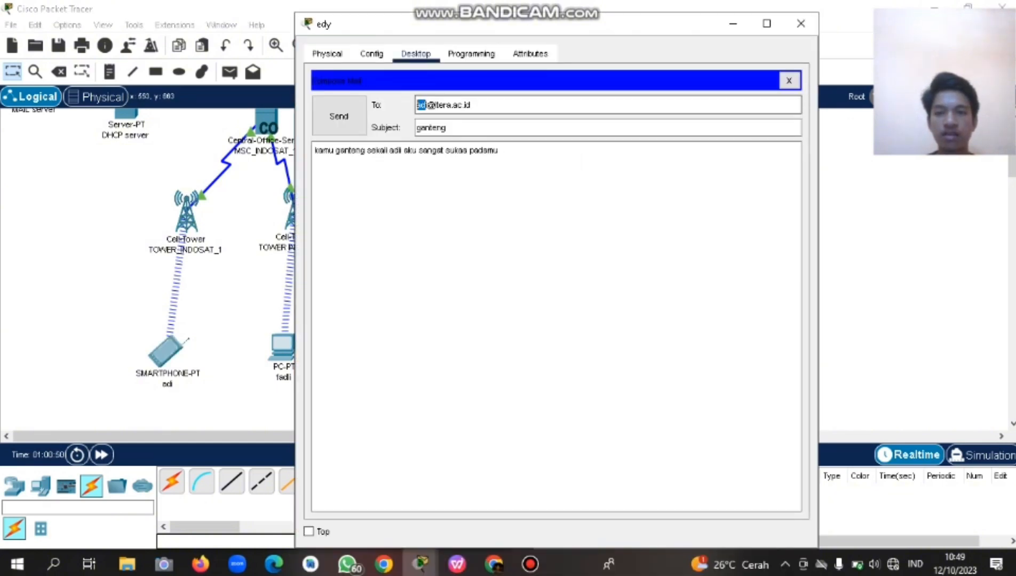
drag(528, 28, 414, 37)
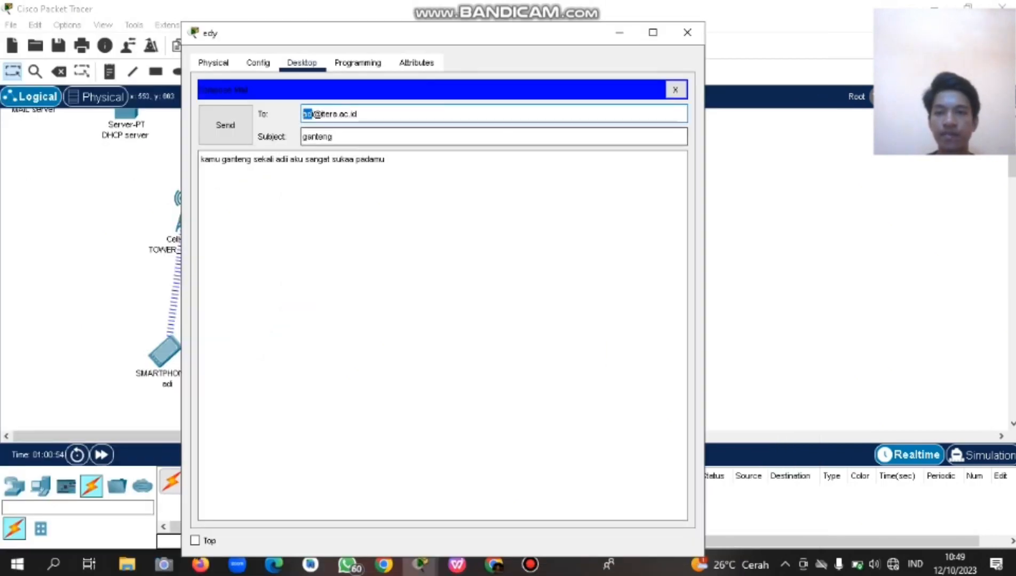
text(budi)
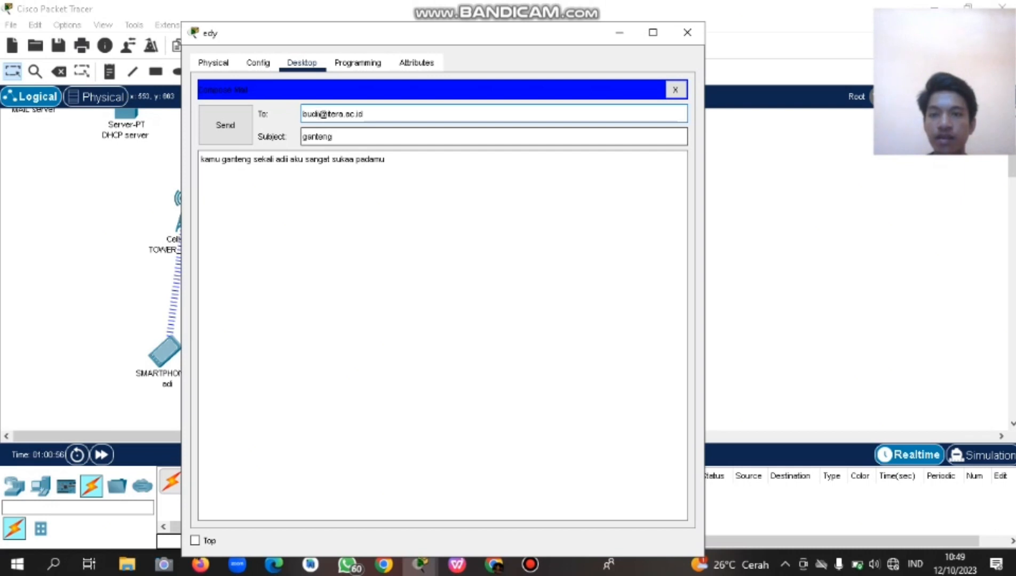
key(BackSpace)
Replace the name in the message body with the tablet user's and send the 'ganteng' mail.
click(385, 160)
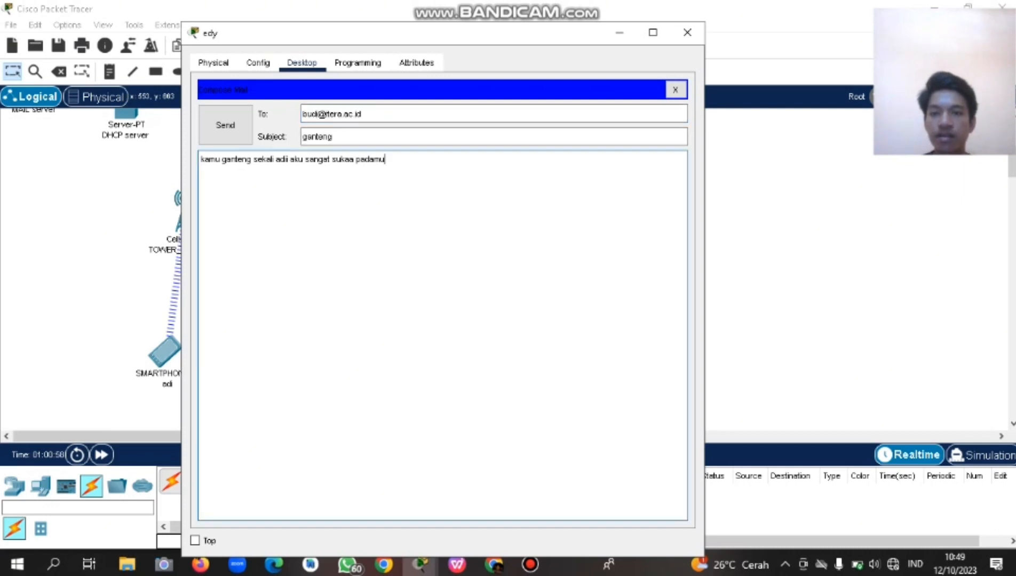
click(289, 160)
key(BackSpace)
key(BackSpace)
key(BackSpace)
key(BackSpace)
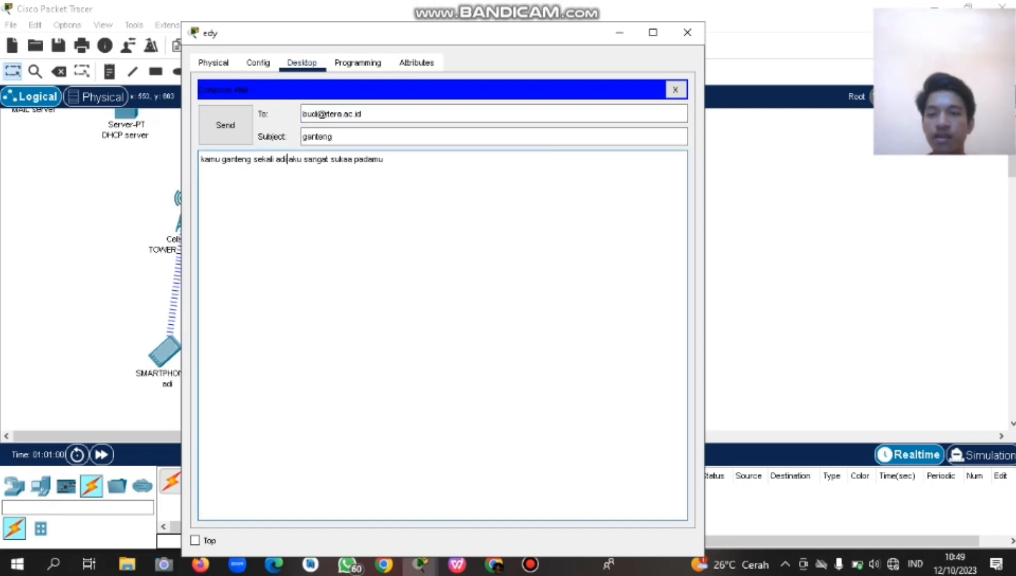
text(budi)
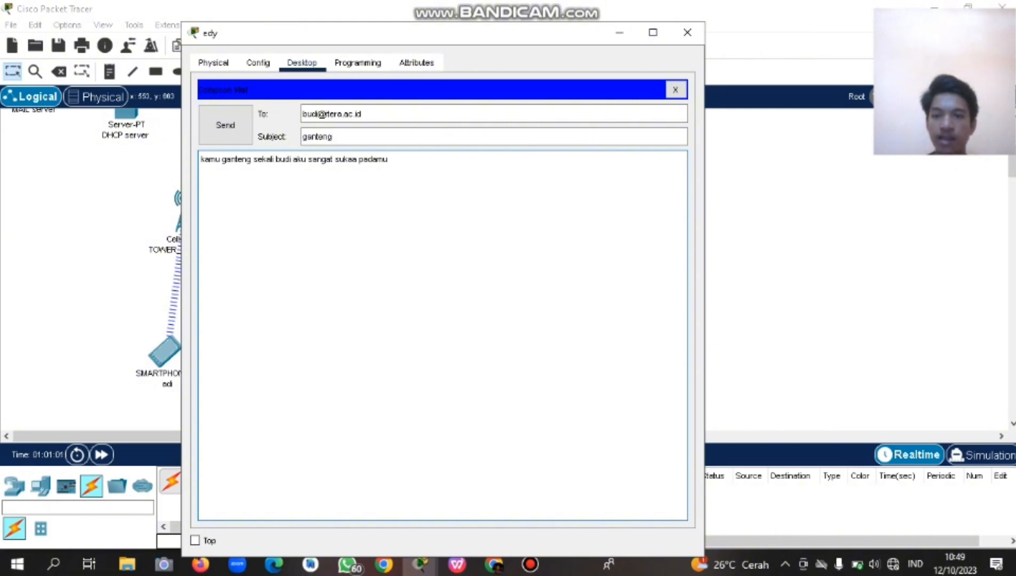
click(235, 128)
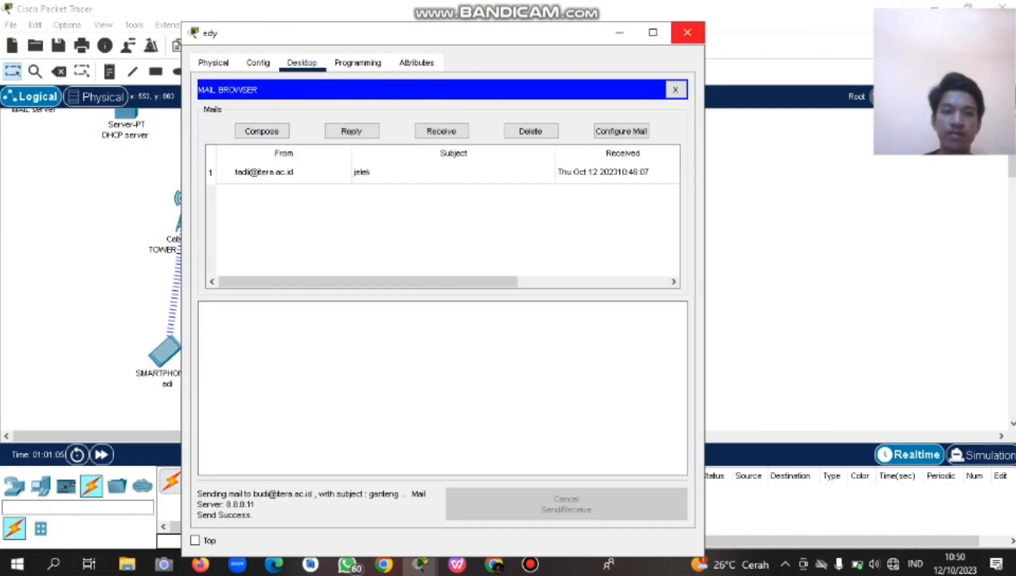
click(688, 32)
click(529, 351)
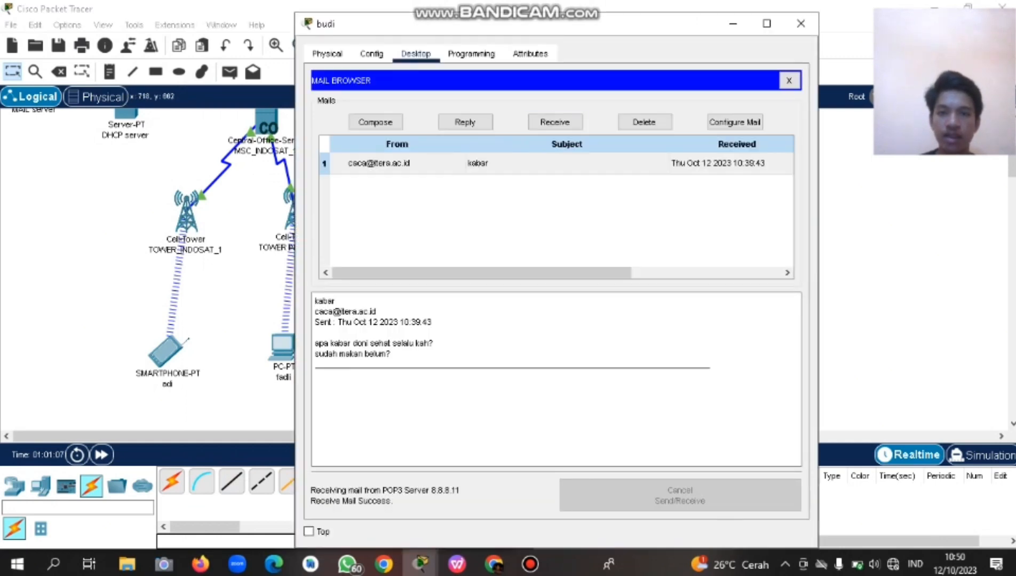
On the tablet, receive the 'ganteng' mail, then mail the laptop user subject 'uy', body 'uy sudah makan belum'.
click(555, 122)
click(411, 163)
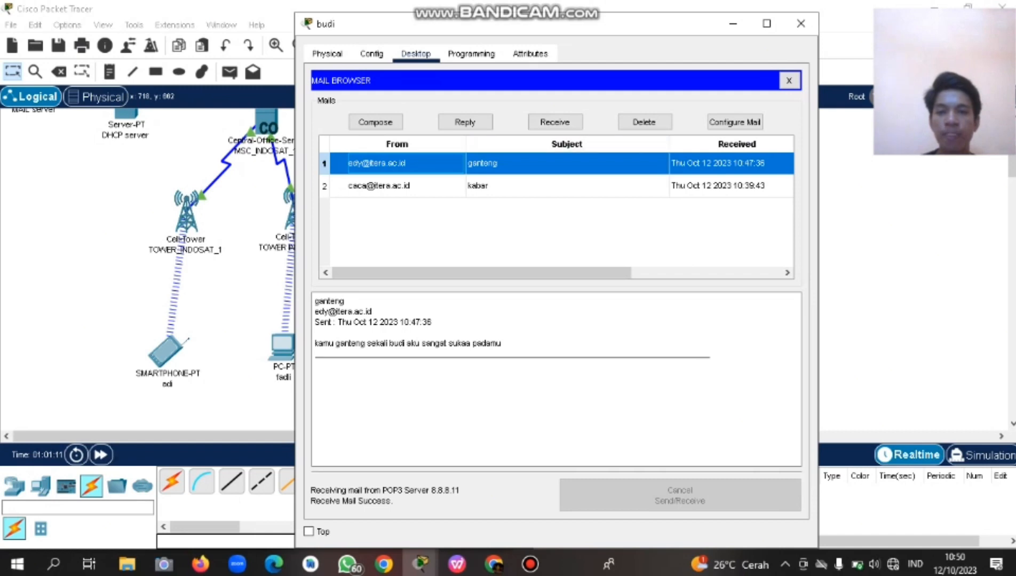
click(375, 121)
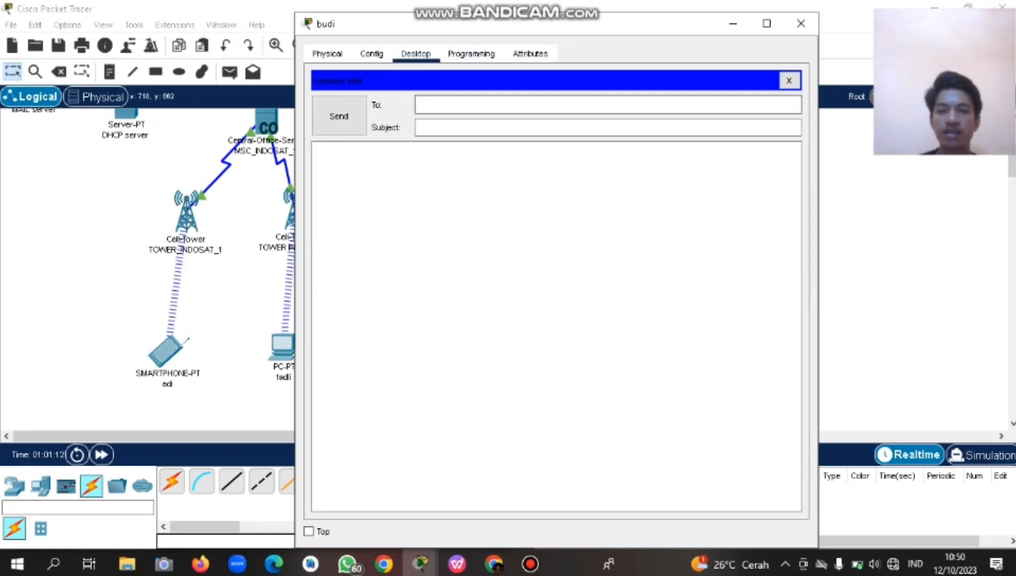
drag(572, 25, 367, 209)
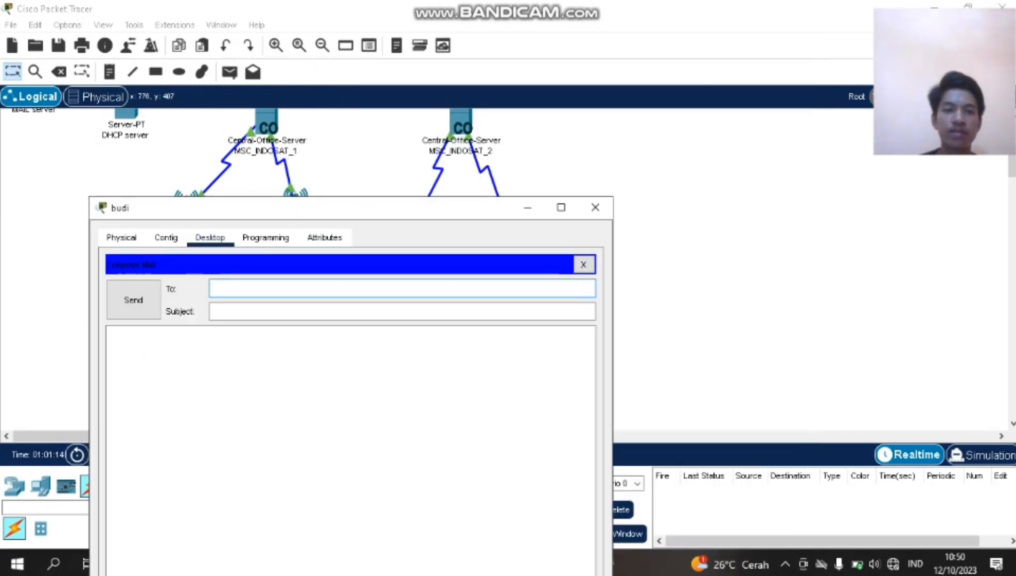
scroll(747, 320, up, 3)
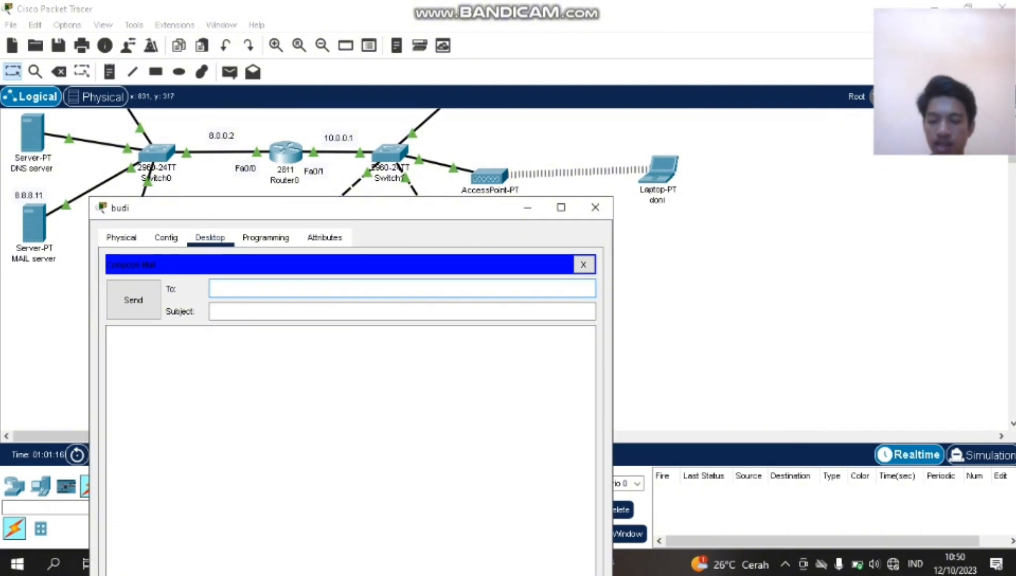
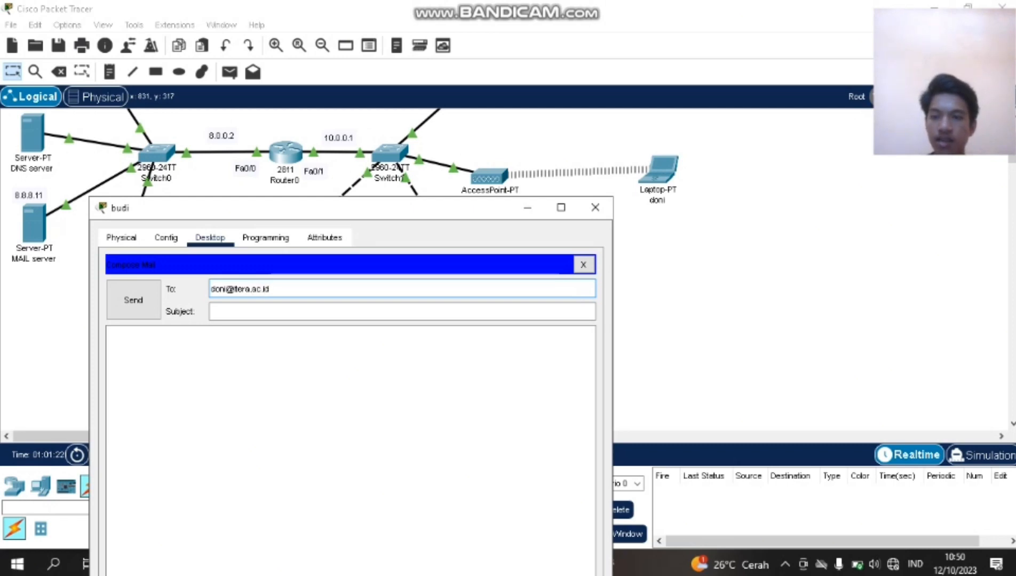
click(211, 312)
text(uy)
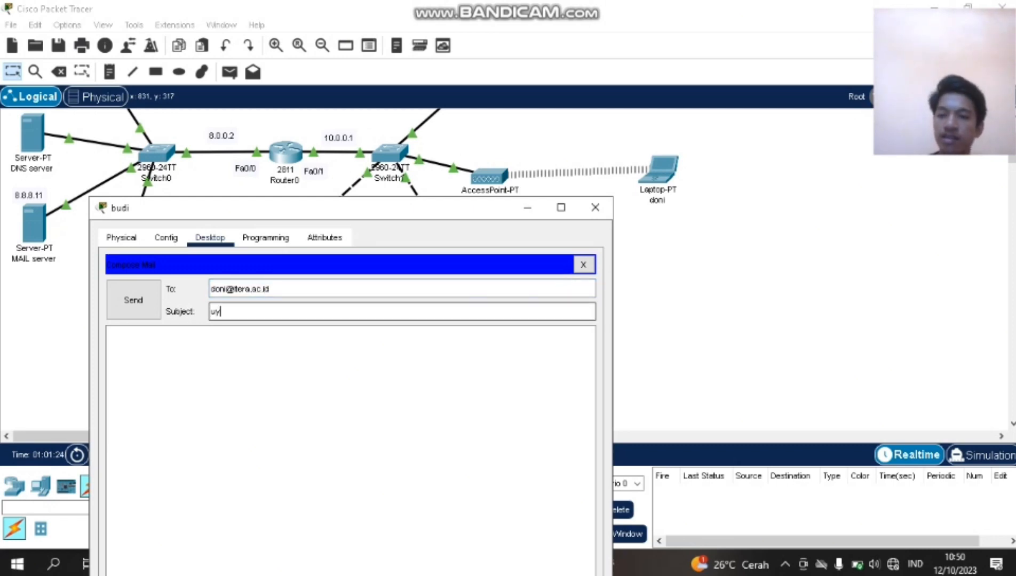
click(110, 334)
text(uy )
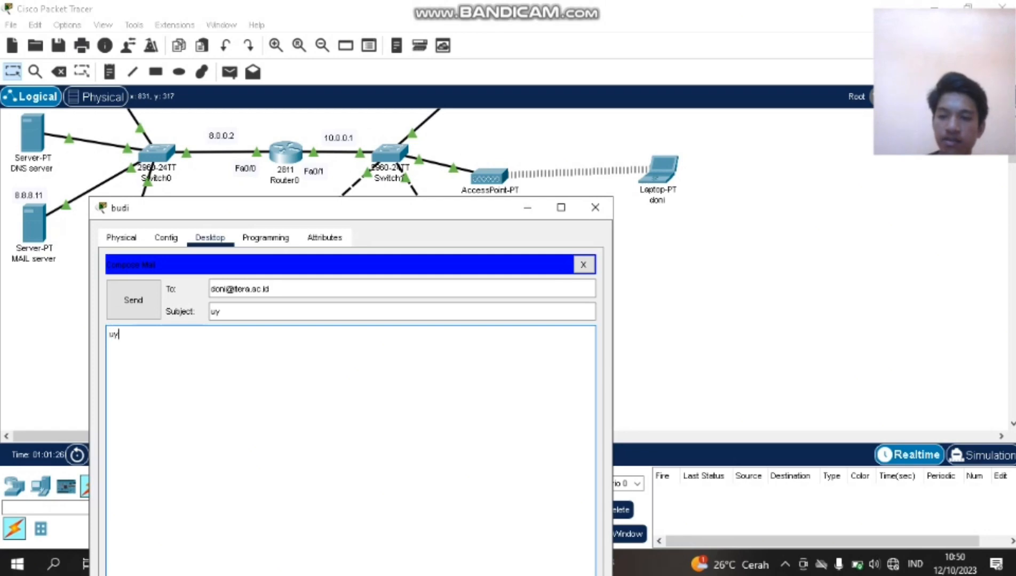
text(sudah)
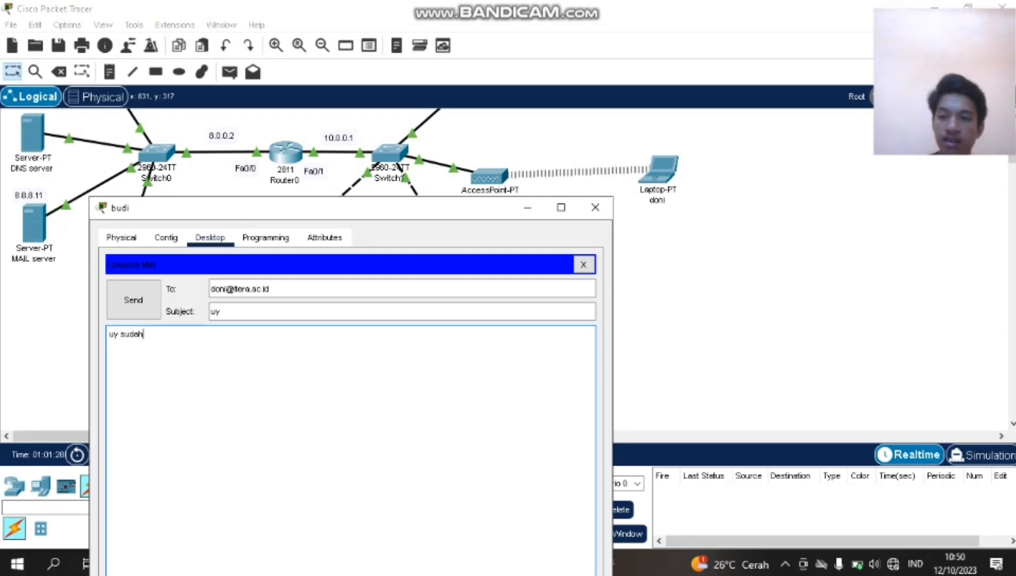
text( makan belum)
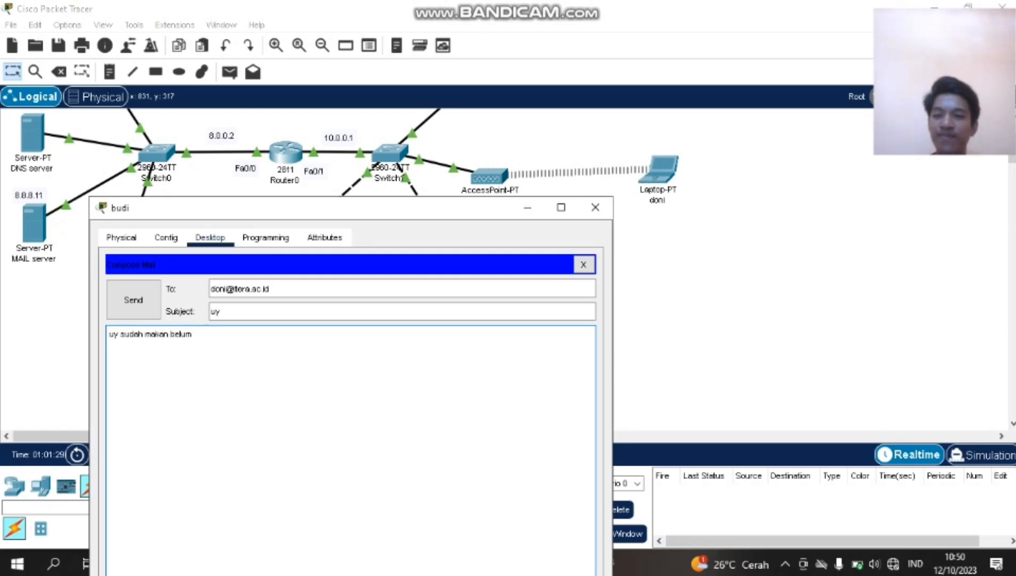
click(133, 300)
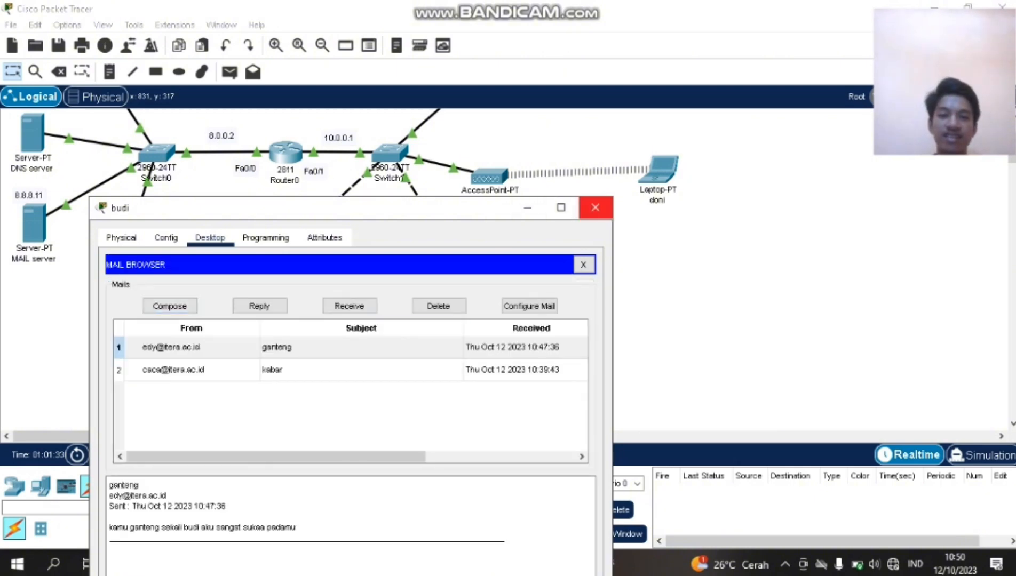
Fetch the 'uy' mail into the laptop's inbox, then close the laptop's window.
click(595, 207)
click(660, 170)
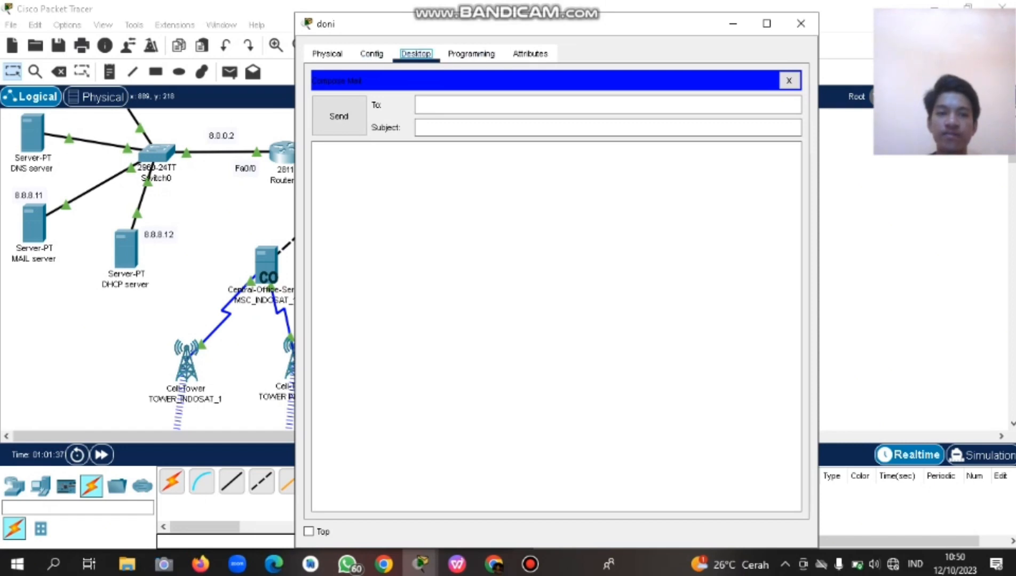
click(789, 80)
click(555, 122)
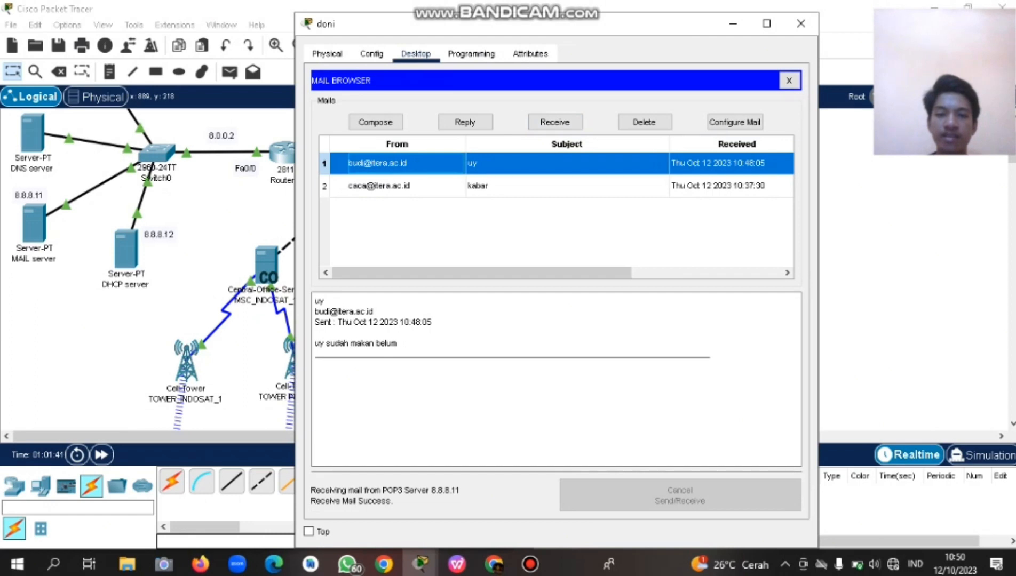
click(800, 23)
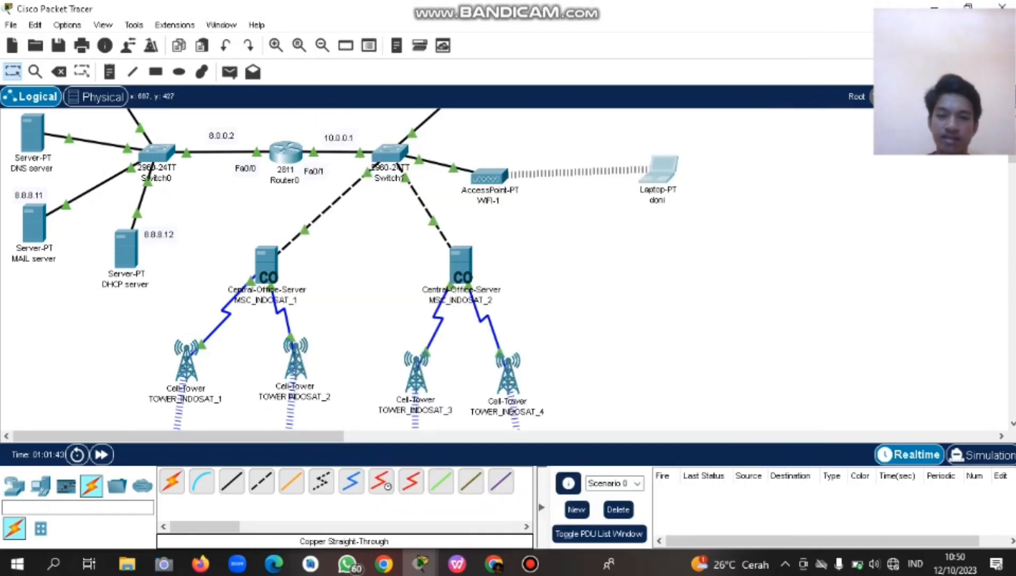
scroll(341, 267, down, 3)
scroll(342, 267, up, 3)
scroll(341, 267, down, 2)
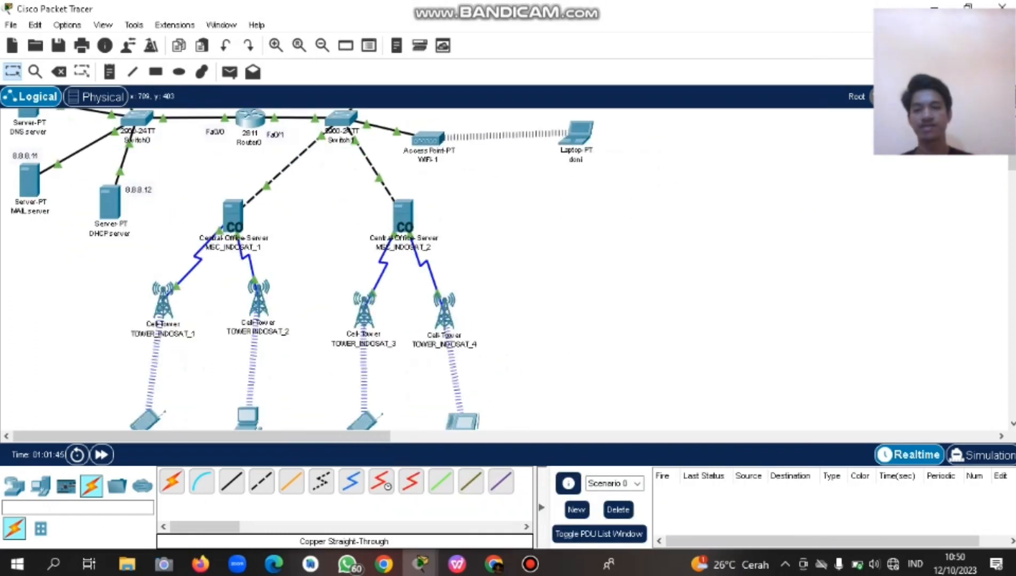
scroll(342, 267, up, 3)
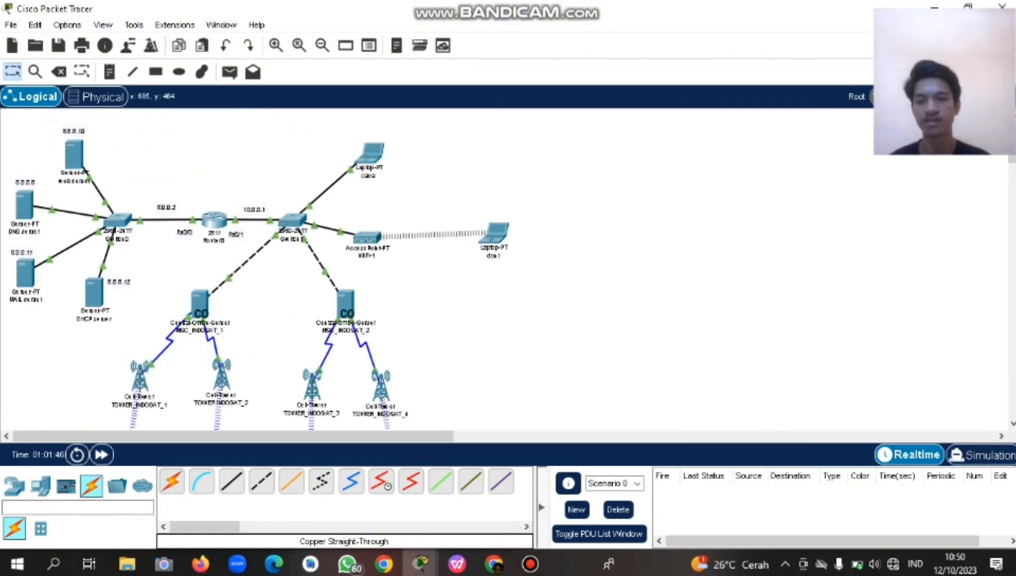
scroll(342, 267, down, 3)
scroll(341, 267, up, 1)
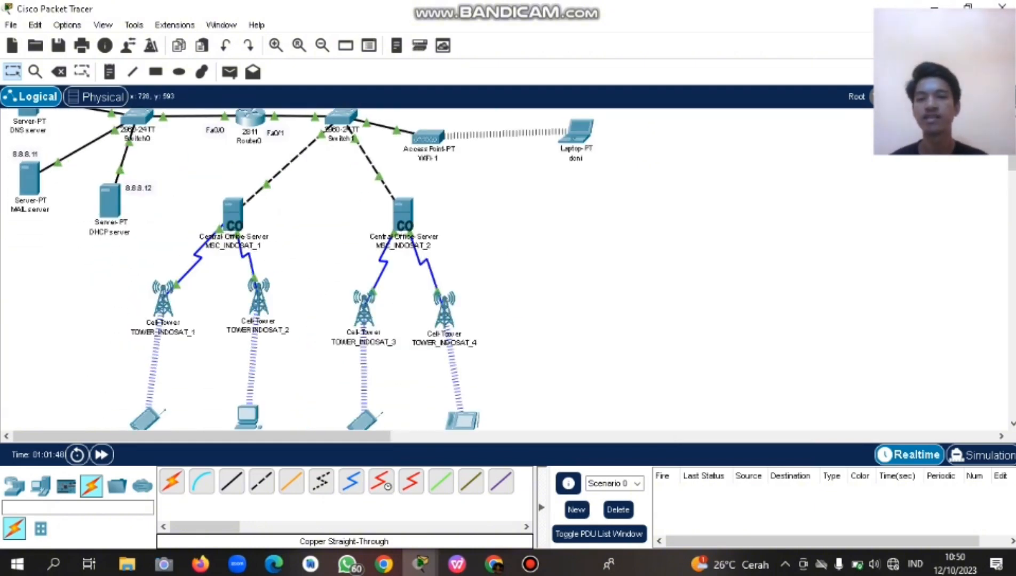
Browse assignment slides 34–35, highlighting the second instruction, then switch back to Packet Tracer.
click(457, 564)
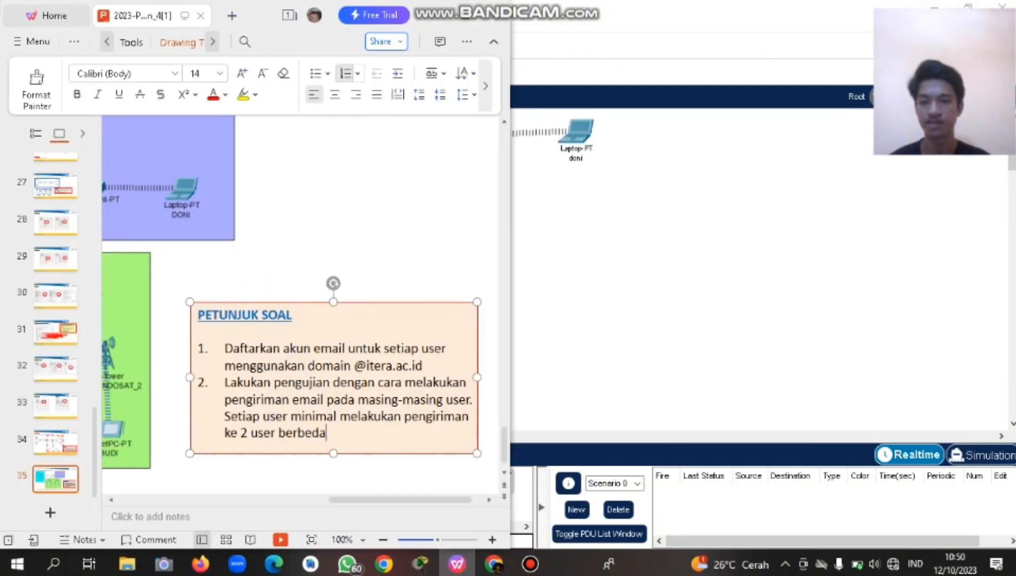
scroll(298, 310, left, 1)
scroll(299, 309, right, 2)
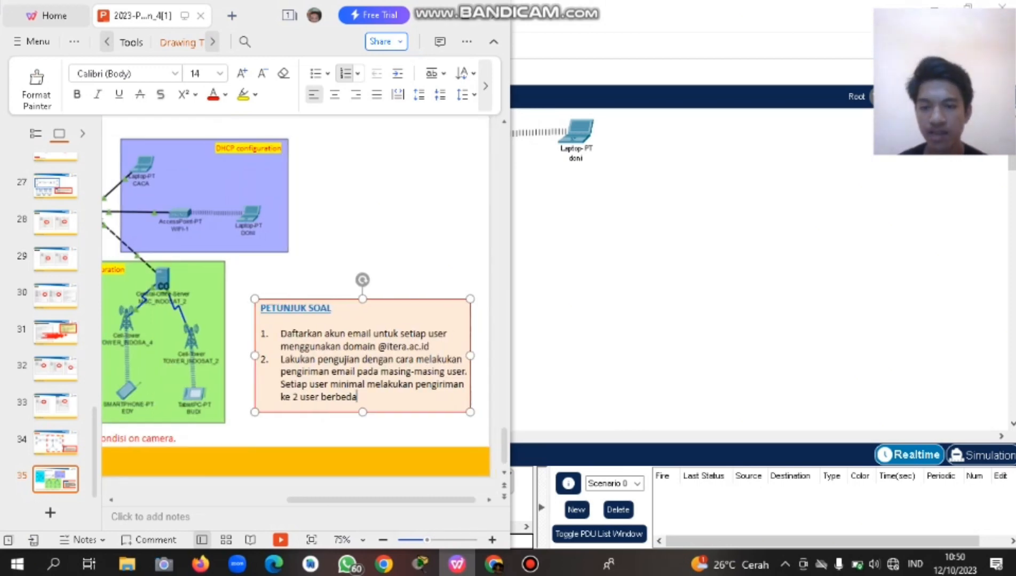
drag(272, 359, 348, 398)
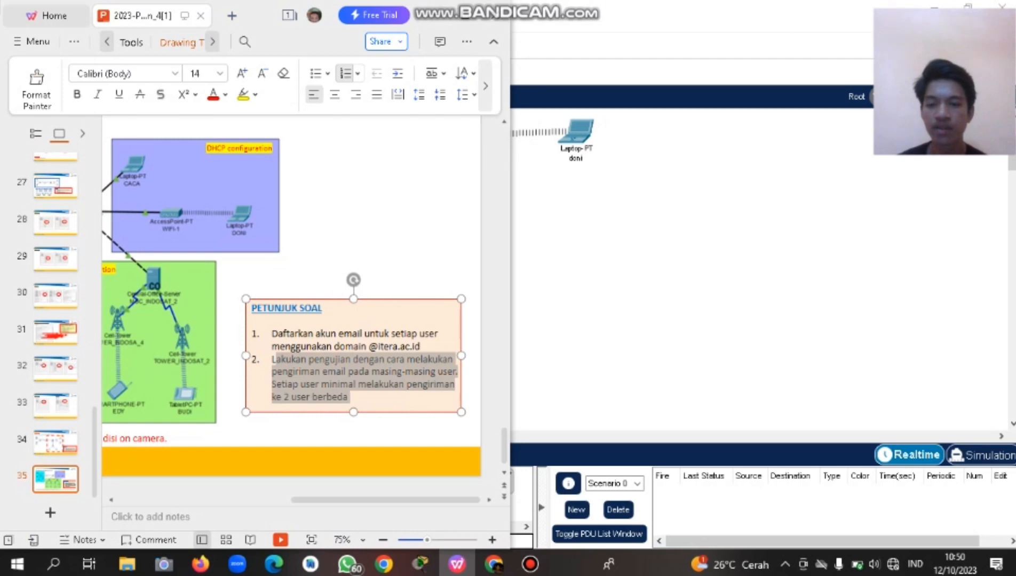
scroll(348, 397, left, 7)
scroll(300, 281, left, 12)
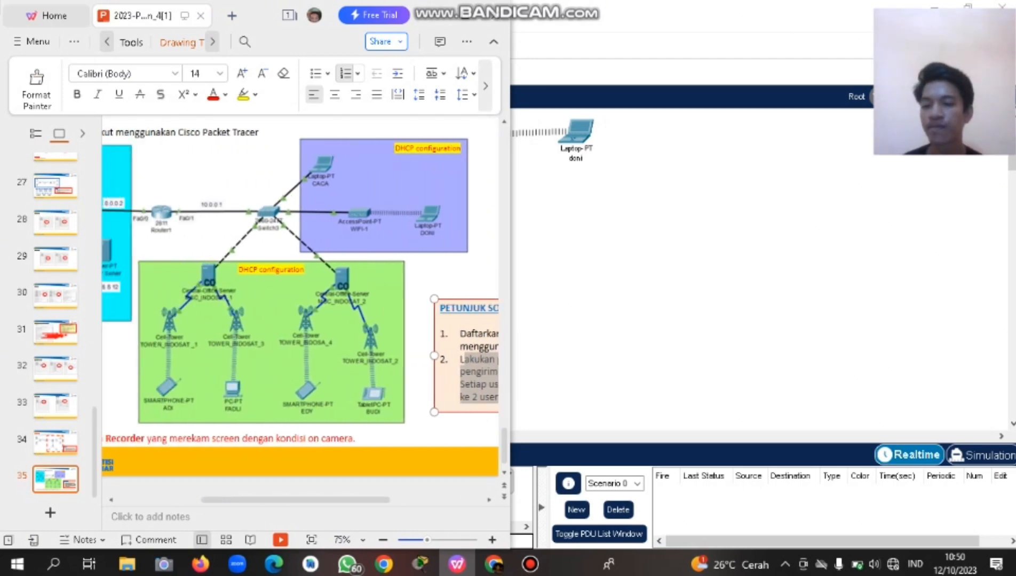
scroll(300, 281, left, 6)
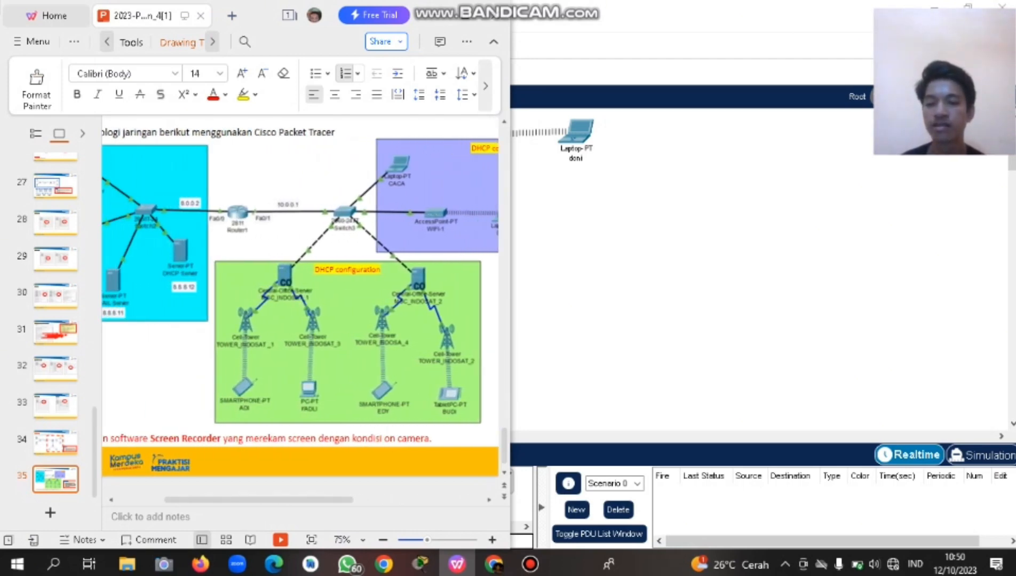
scroll(300, 281, left, 5)
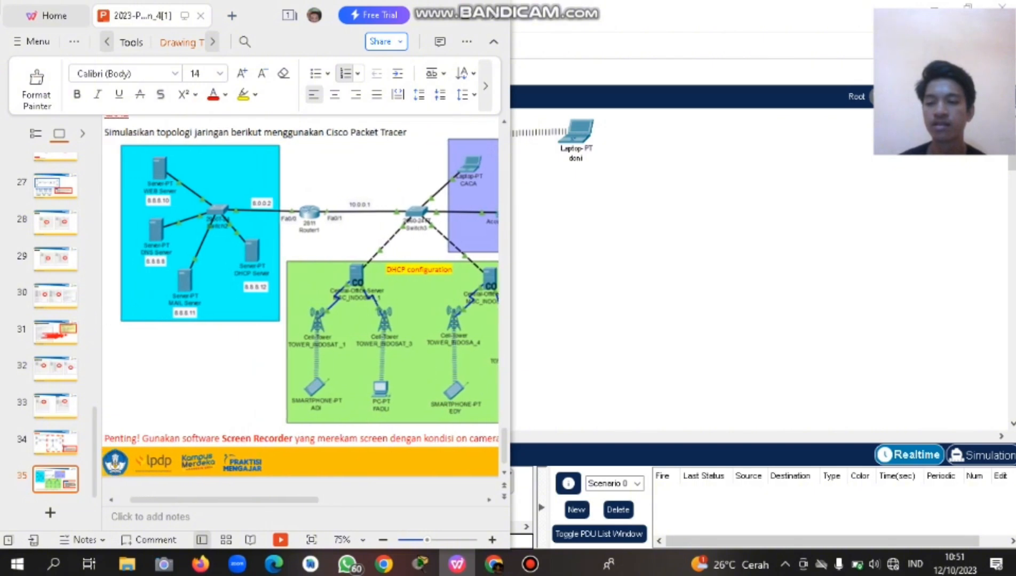
scroll(300, 282, up, 5)
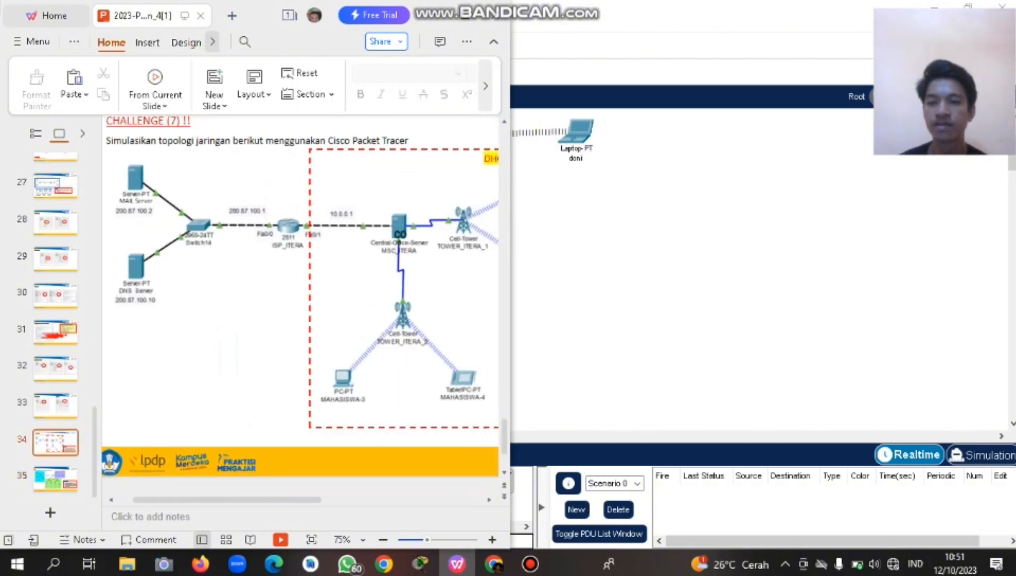
scroll(300, 281, down, 3)
key(alt+Tab)
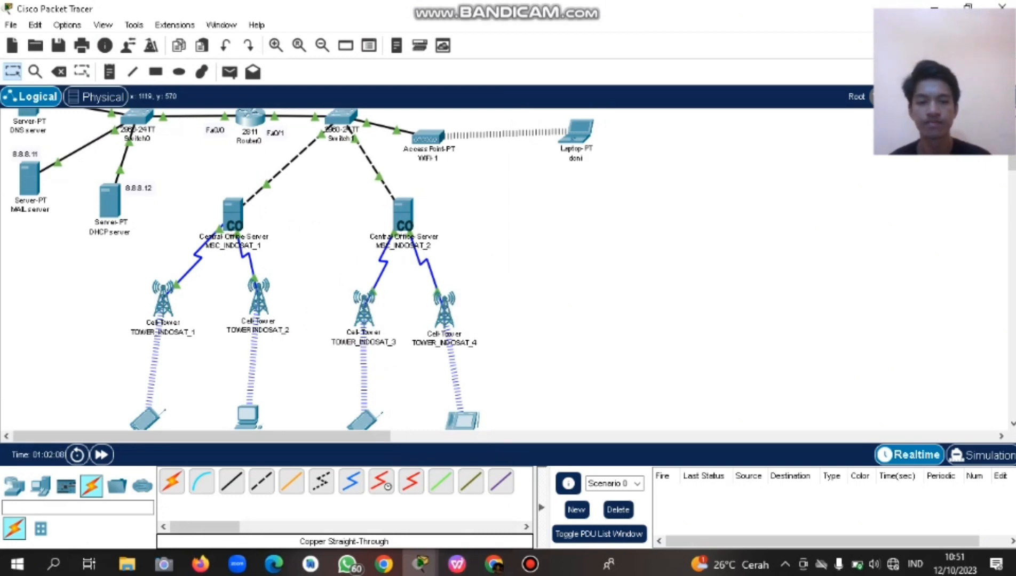
Glance at the assignment slide and return to the Packet Tracer topology.
scroll(302, 270, up, 3)
scroll(302, 270, down, 2)
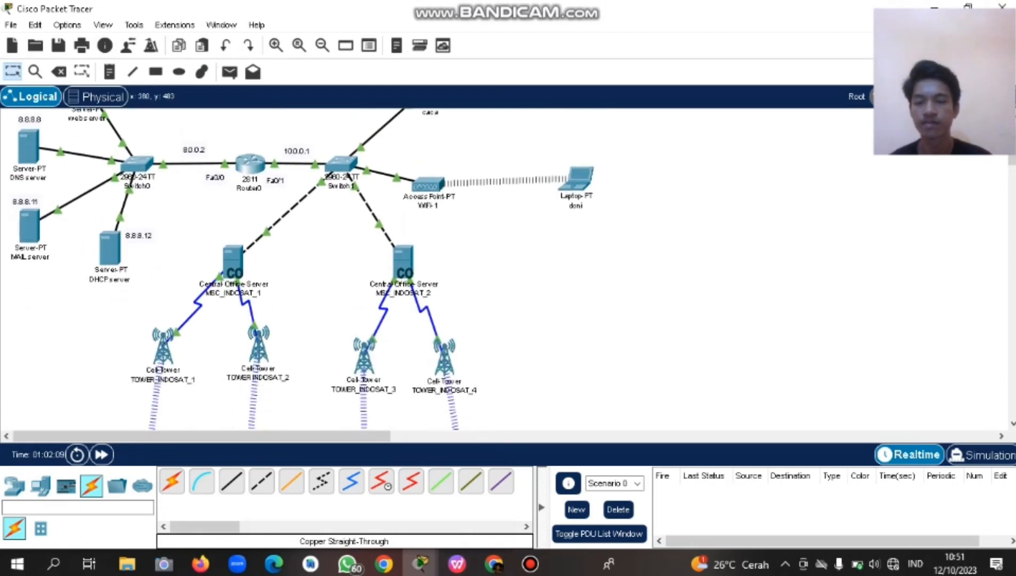
scroll(302, 269, up, 1)
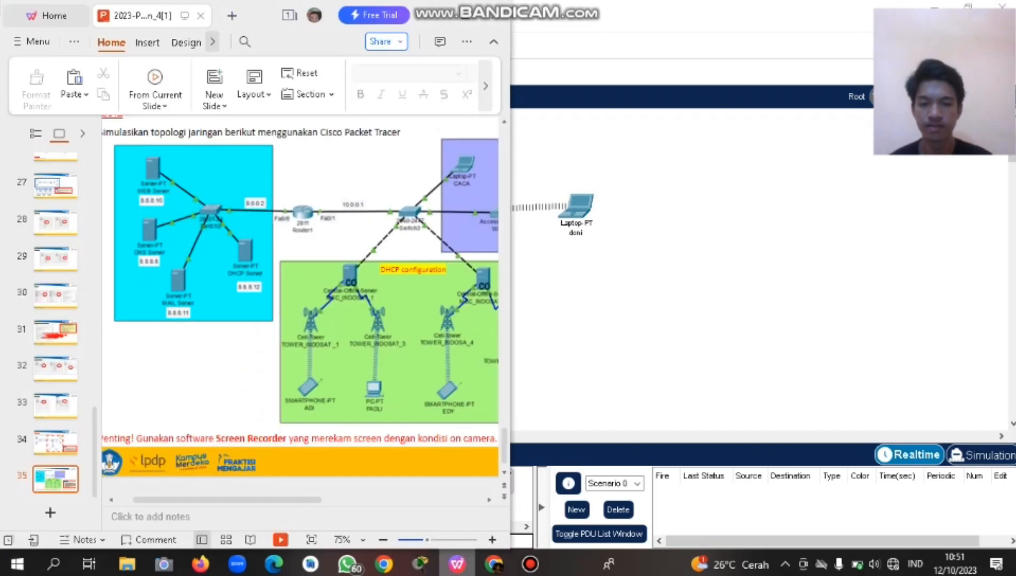
click(457, 564)
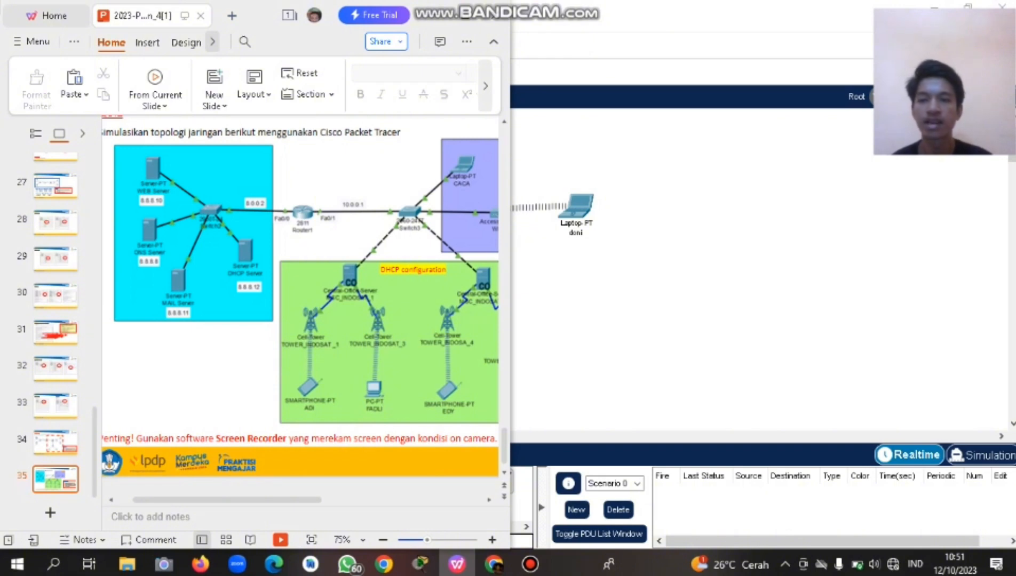
click(457, 564)
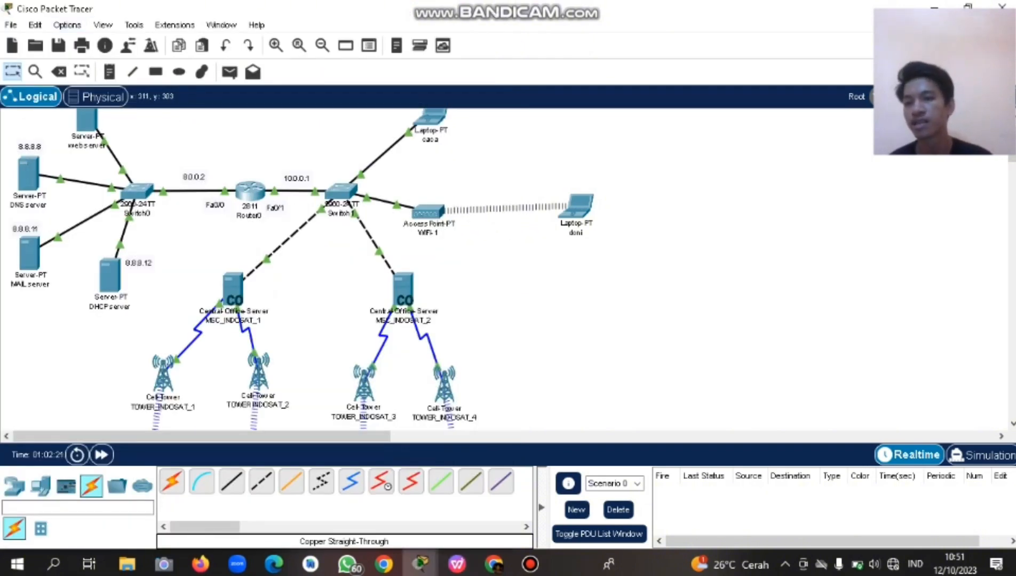
scroll(233, 290, up, 1)
scroll(232, 291, down, 1)
scroll(232, 291, up, 1)
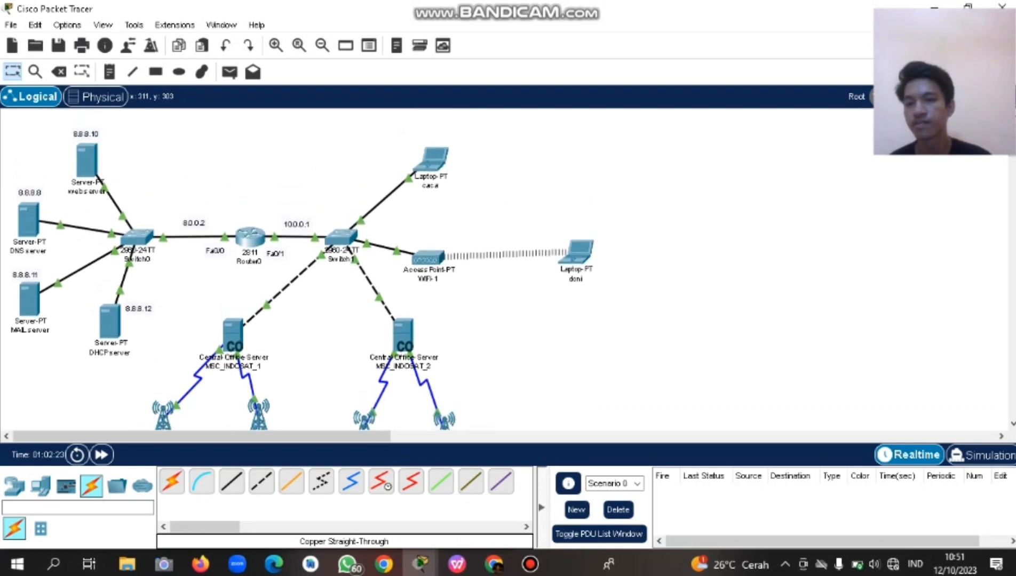
scroll(303, 272, down, 1)
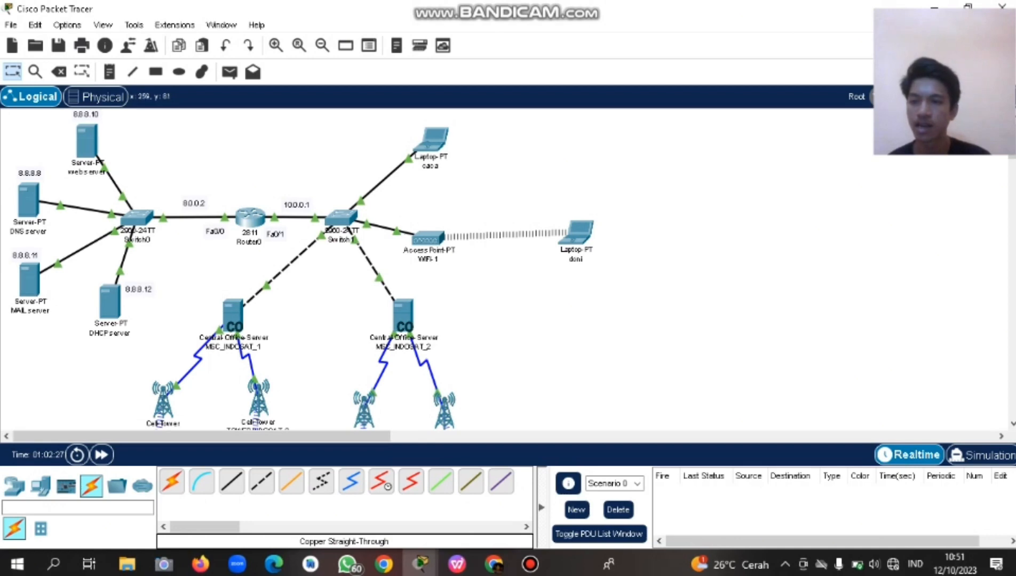
Point out the server group, Router0, Switch1, WIFI-1 and its laptops by marquee-selecting each.
drag(165, 137, 8, 344)
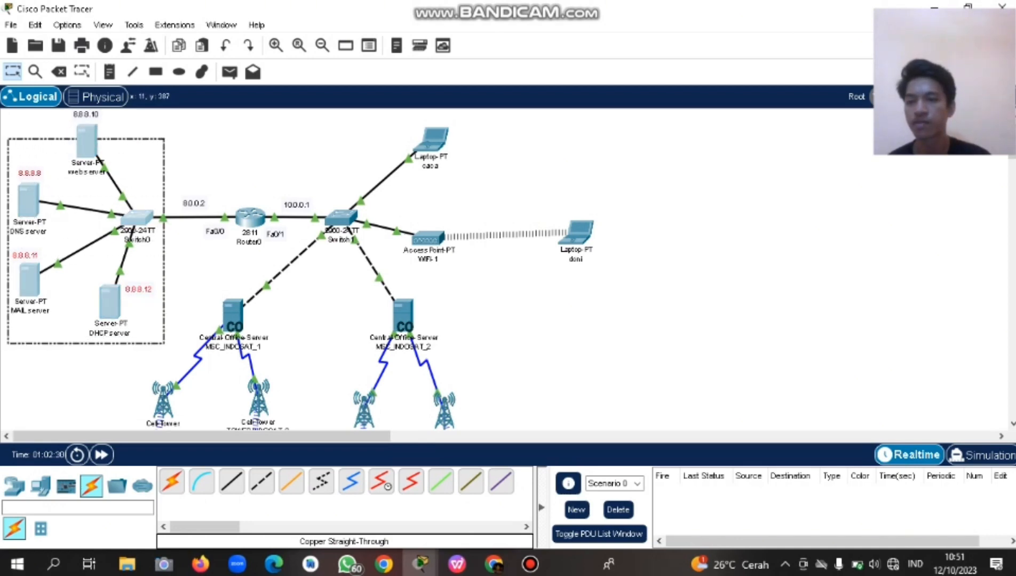
drag(230, 180, 268, 257)
drag(323, 190, 374, 287)
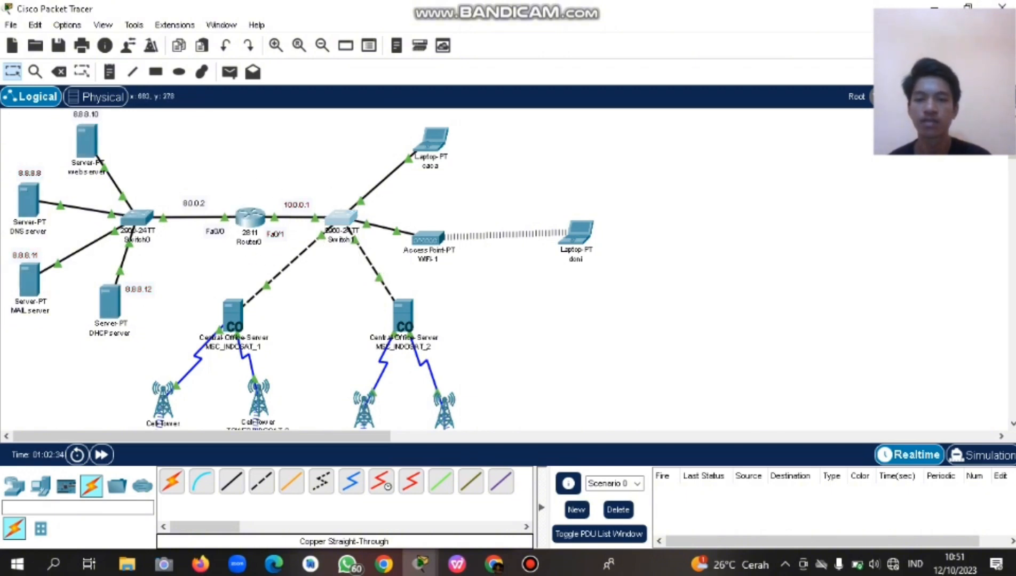
drag(411, 222, 480, 278)
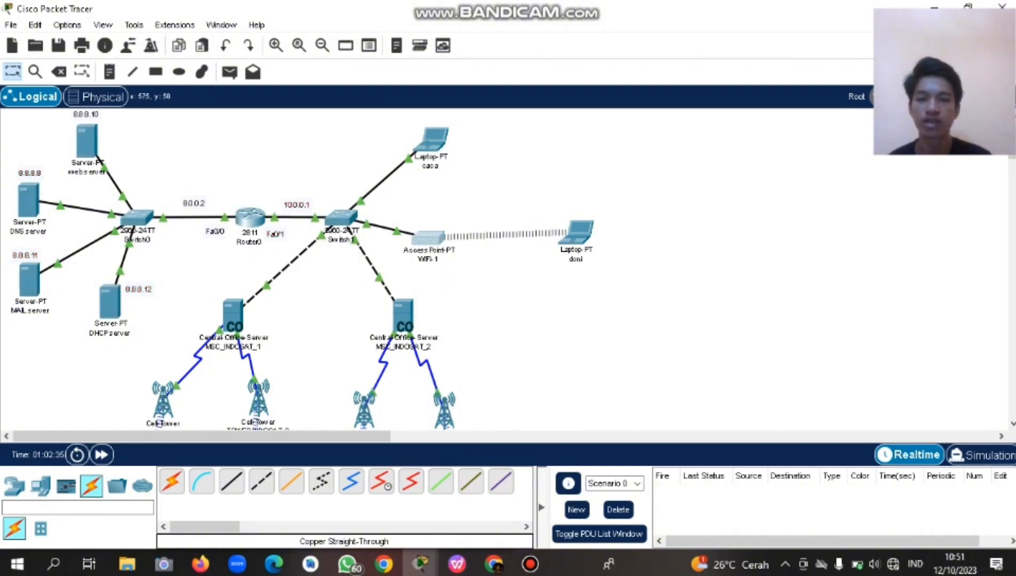
drag(375, 125, 630, 247)
click(550, 216)
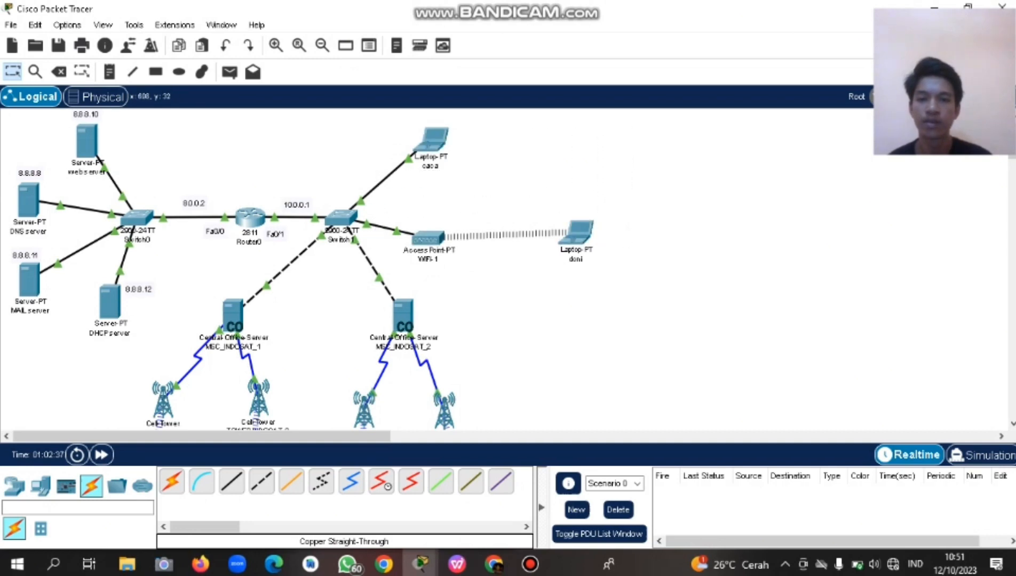
drag(398, 109, 620, 206)
click(524, 200)
Scroll over the remaining devices and cell towers, then bring up the assignment slide for comparison.
scroll(427, 267, down, 3)
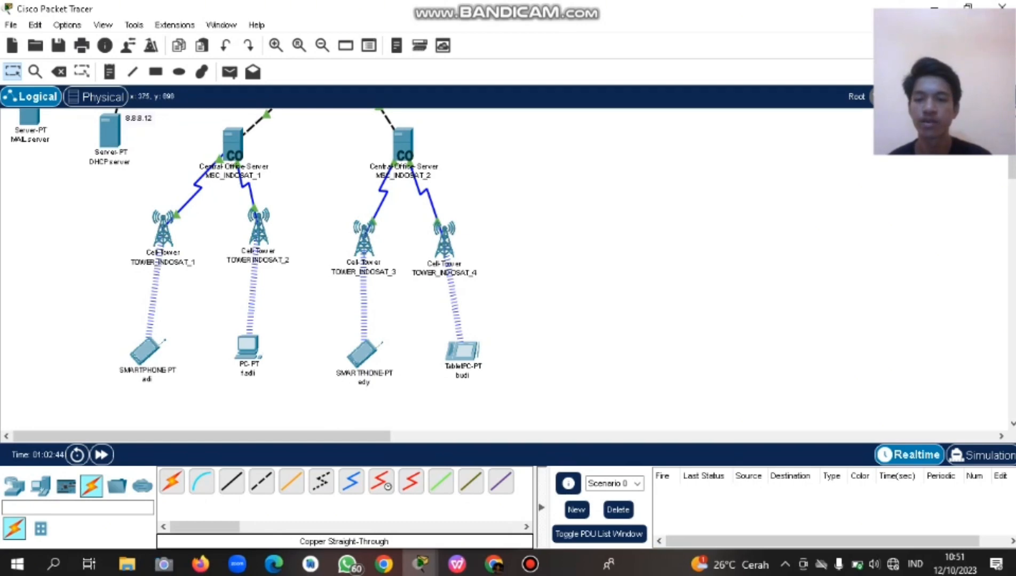
scroll(427, 267, up, 2)
scroll(427, 267, down, 2)
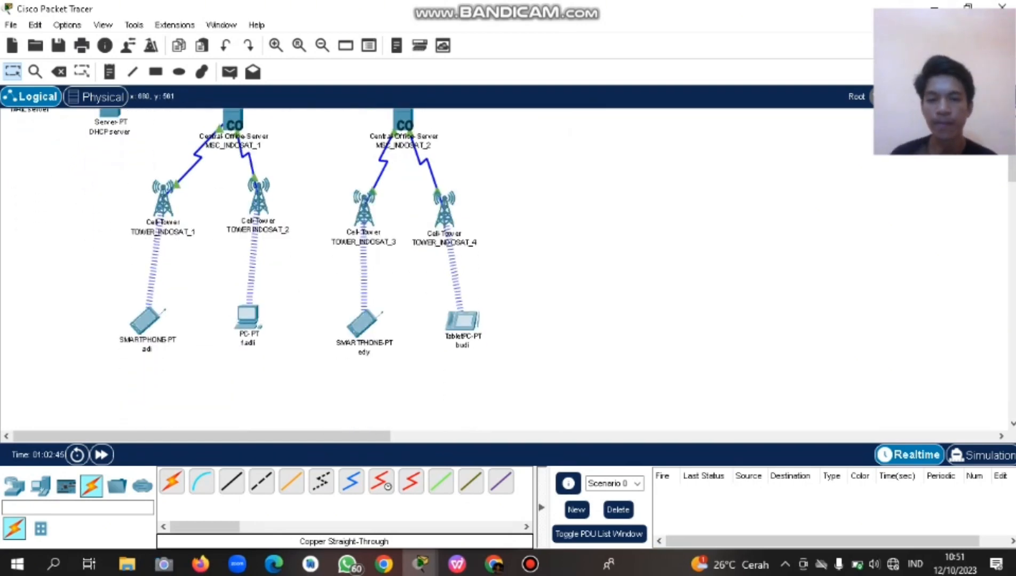
scroll(427, 267, up, 2)
scroll(427, 267, up, 2)
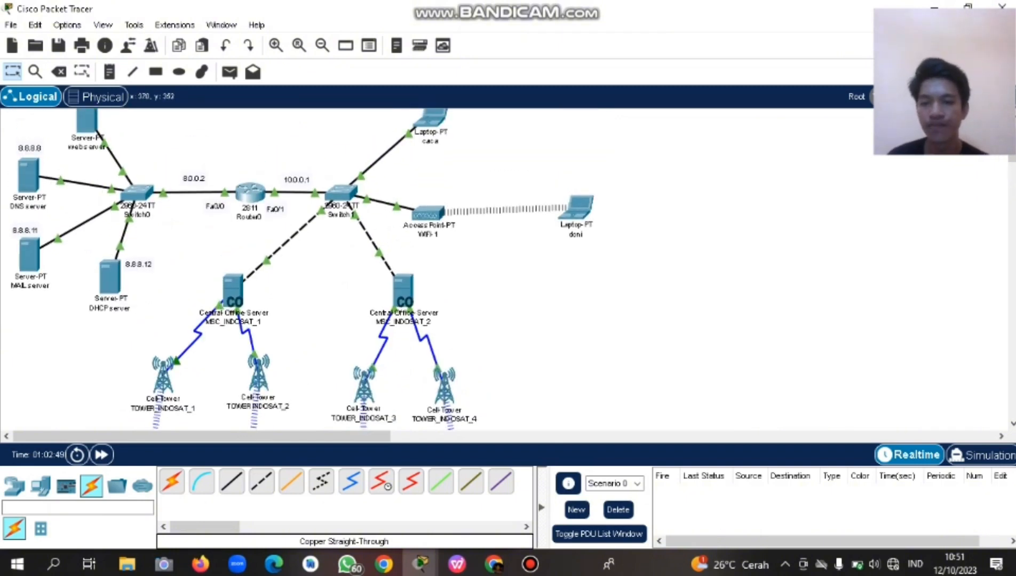
scroll(427, 267, down, 2)
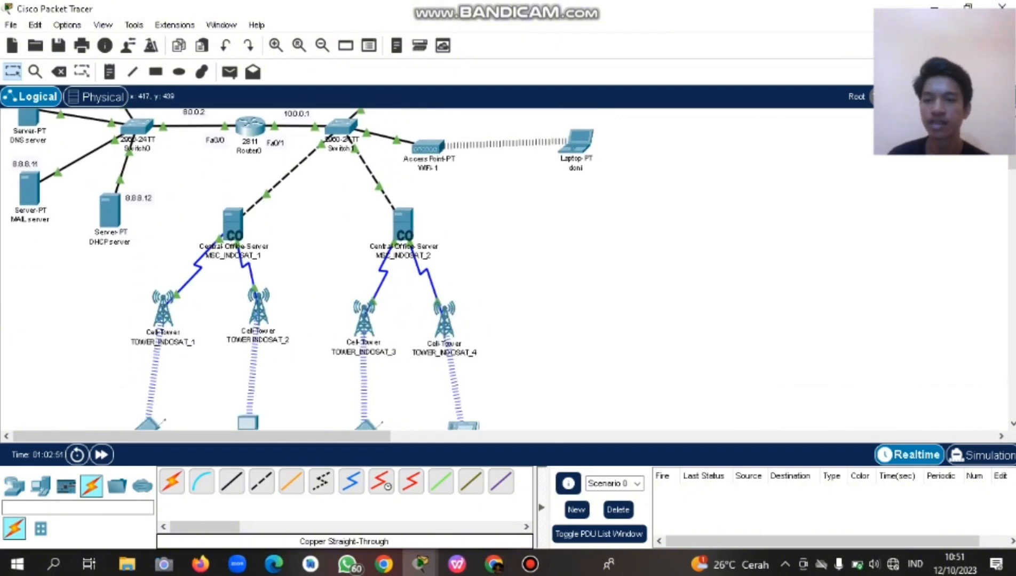
scroll(427, 267, down, 1)
scroll(427, 267, up, 1)
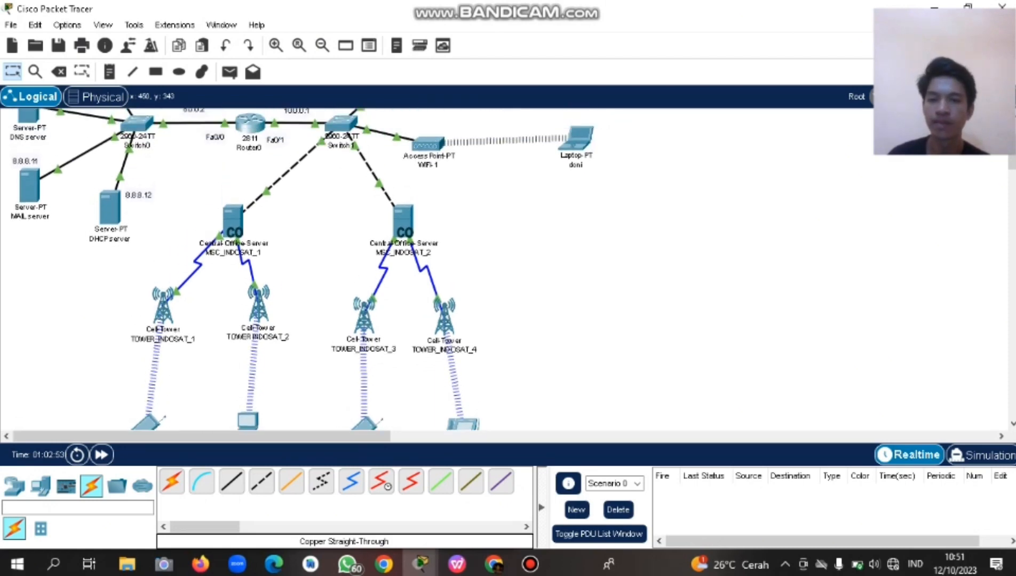
scroll(302, 269, up, 2)
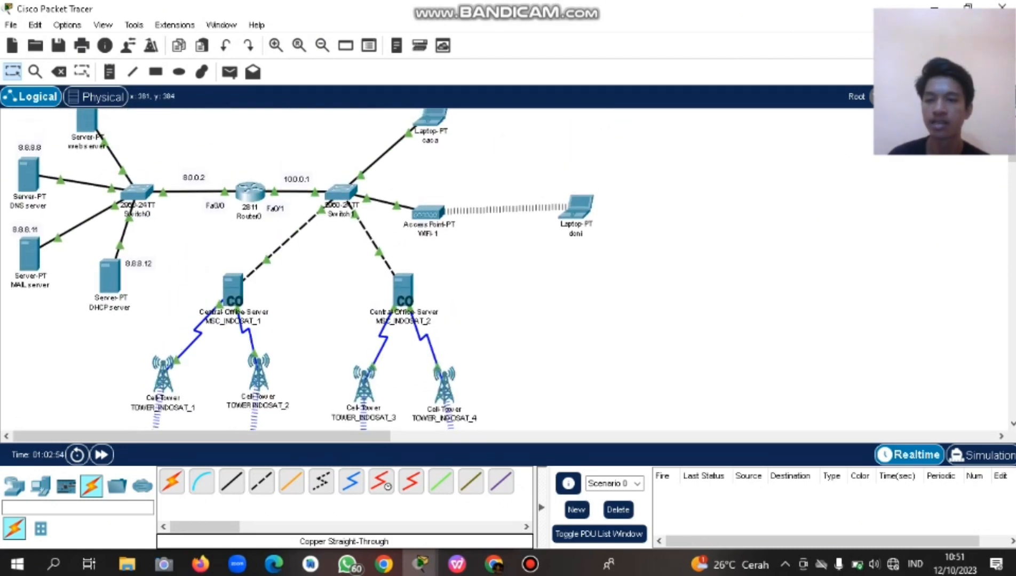
scroll(303, 269, down, 2)
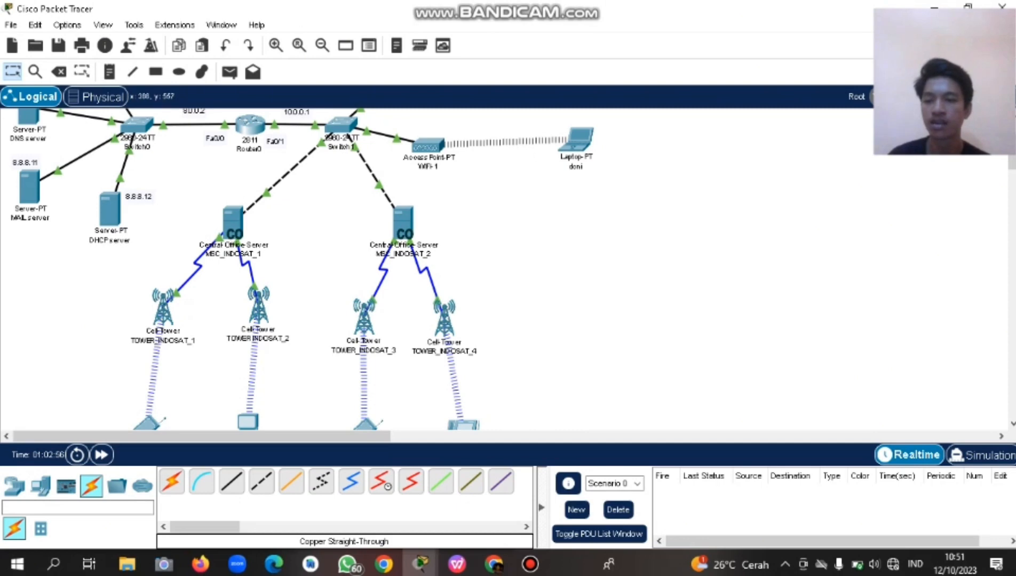
scroll(303, 270, down, 2)
scroll(303, 270, up, 5)
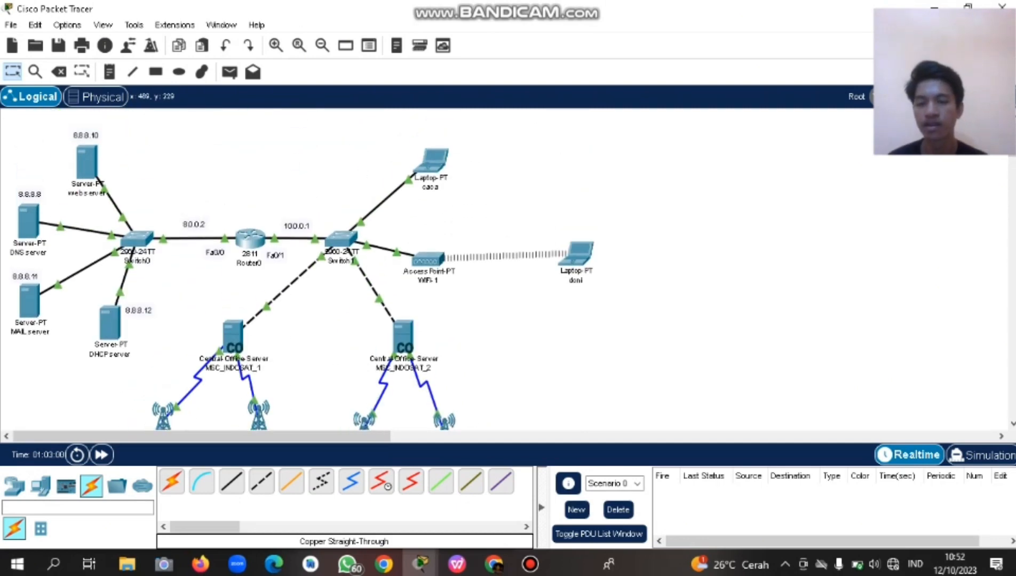
scroll(302, 270, up, 3)
scroll(302, 270, down, 2)
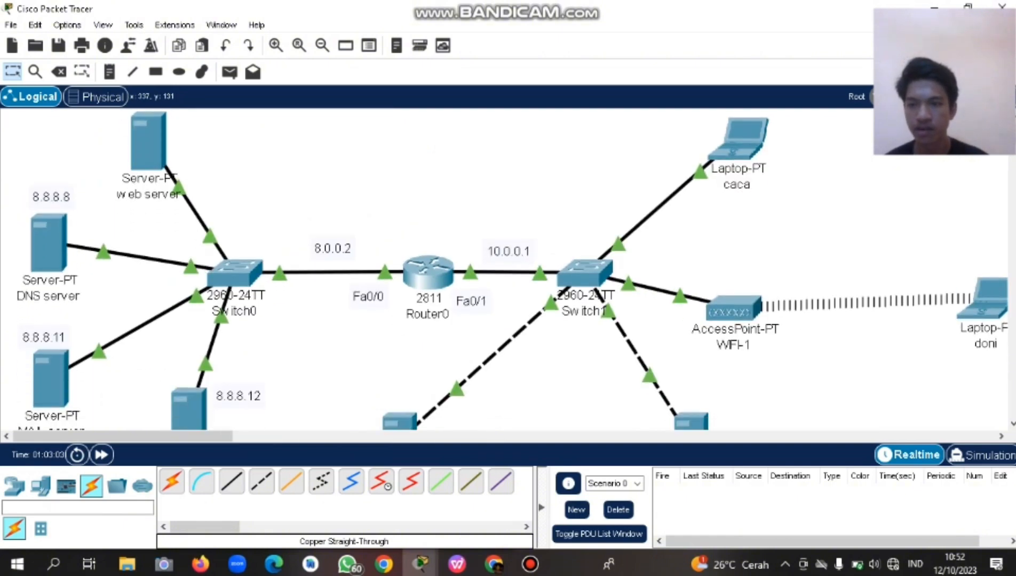
scroll(302, 270, up, 2)
mouse_move(241, 207)
mouse_down()
mouse_move(237, 327)
mouse_move(76, 373)
mouse_up()
scroll(76, 373, down, 6)
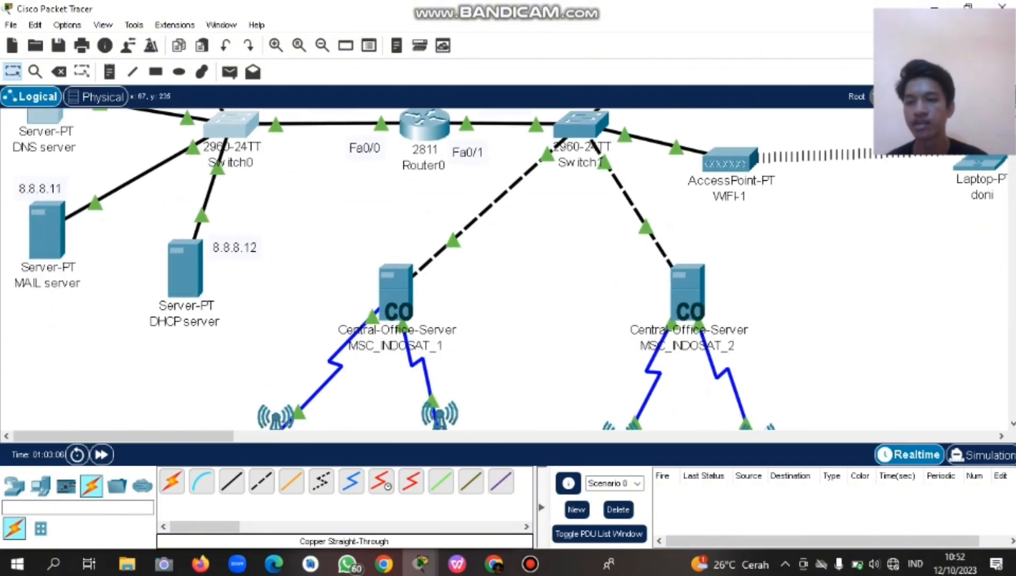
scroll(76, 373, down, 2)
scroll(246, 270, up, 6)
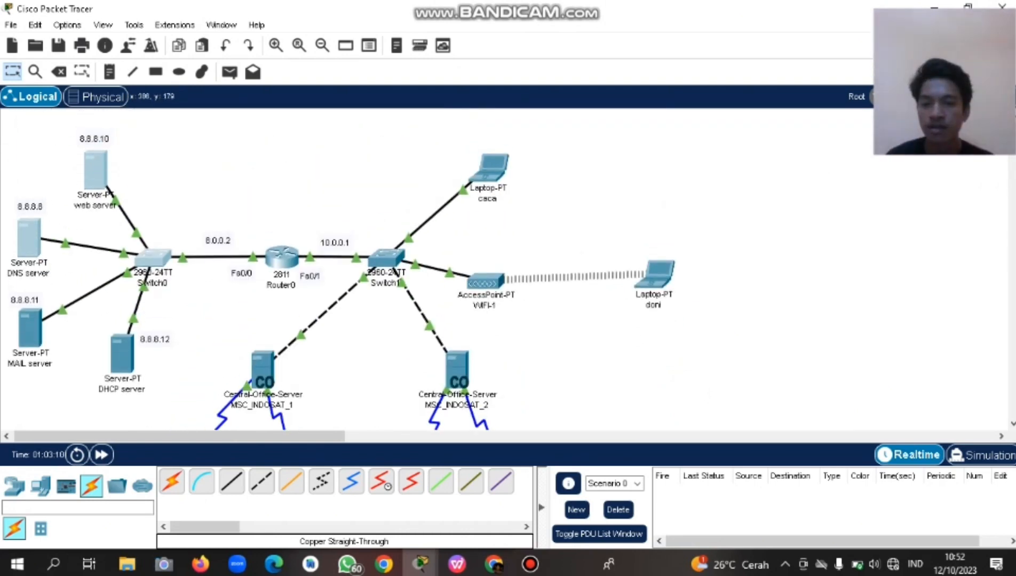
scroll(309, 266, down, 3)
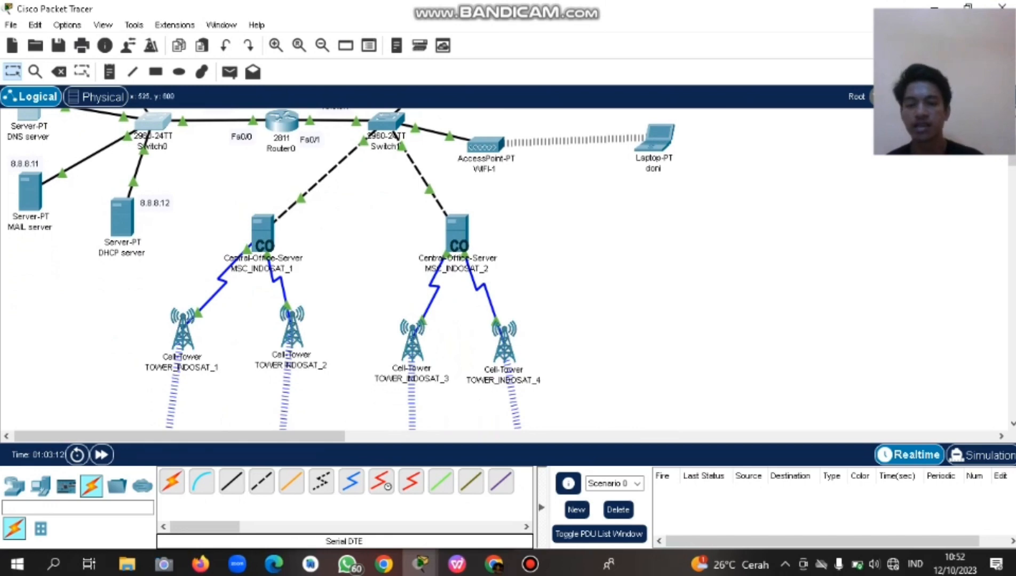
click(456, 564)
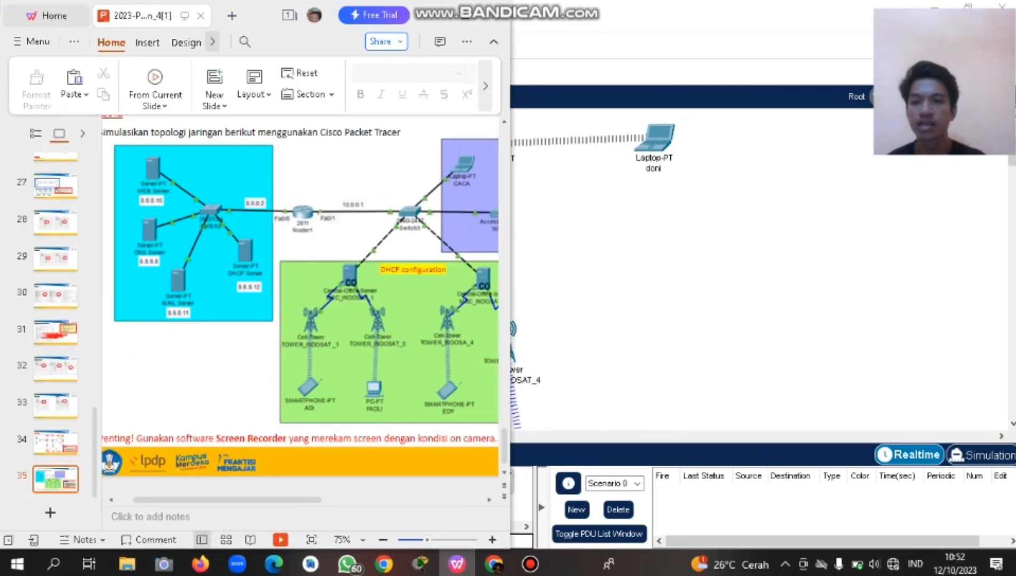
Scroll up to the QUIZ slide's topology, then return to Packet Tracer and scroll its canvas to the top.
scroll(300, 302, up, 1)
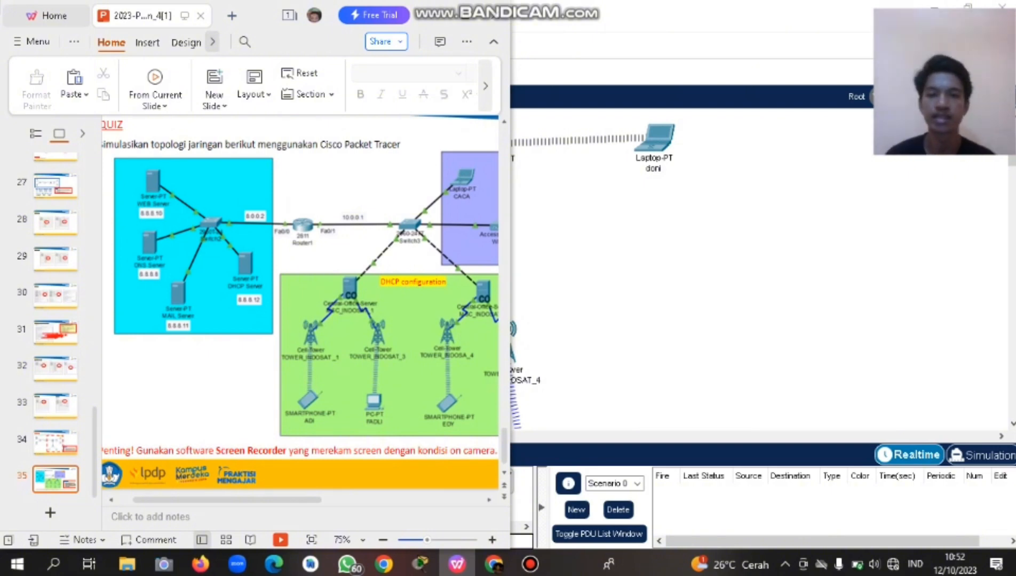
click(420, 564)
scroll(398, 288, up, 3)
scroll(341, 270, down, 3)
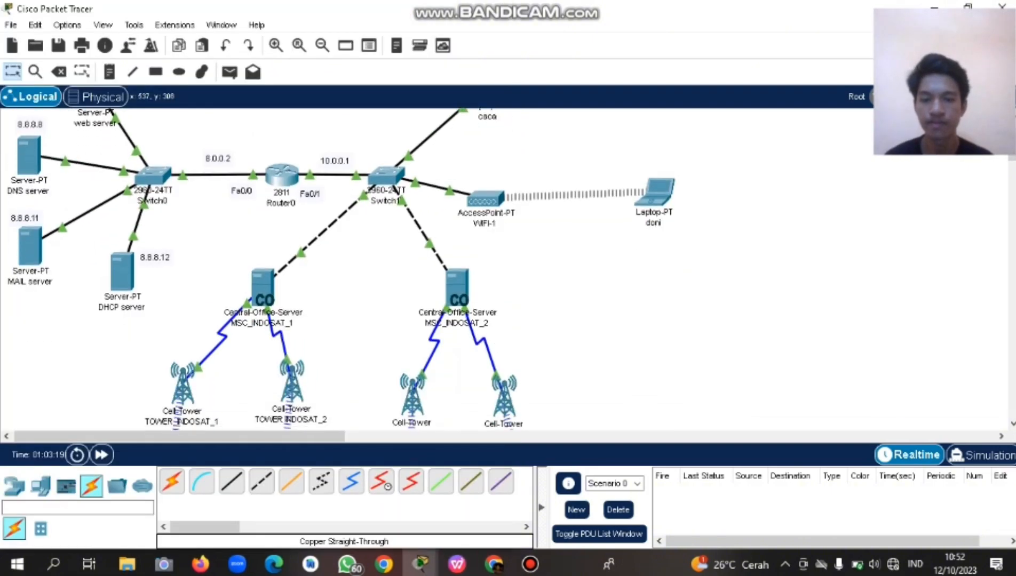
scroll(342, 269, up, 1)
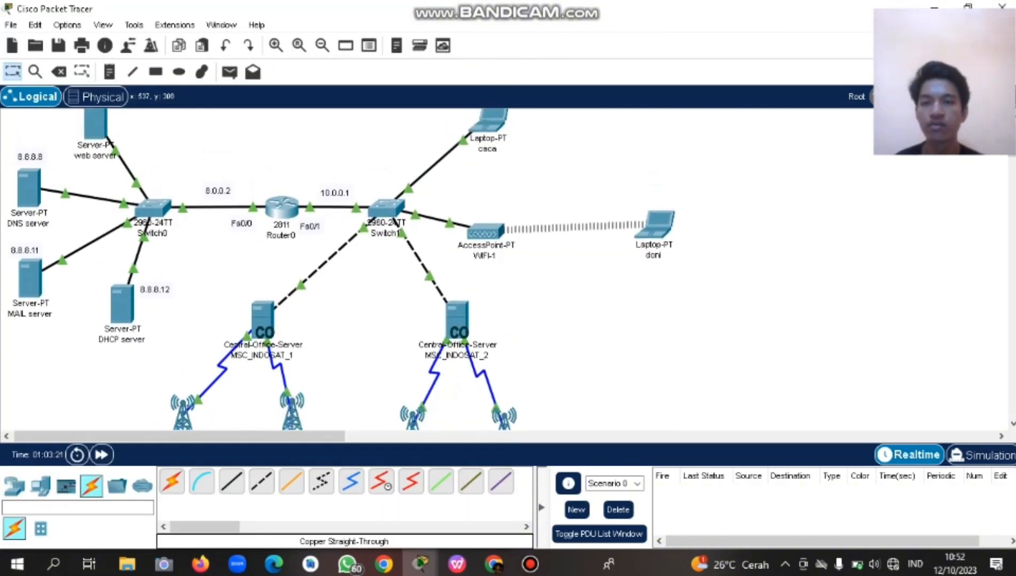
scroll(341, 269, up, 2)
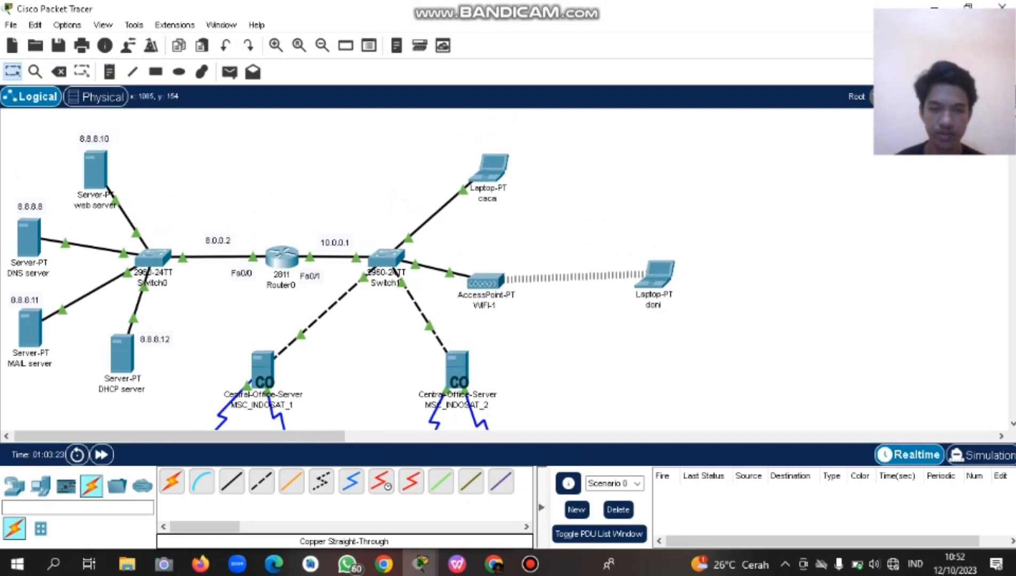